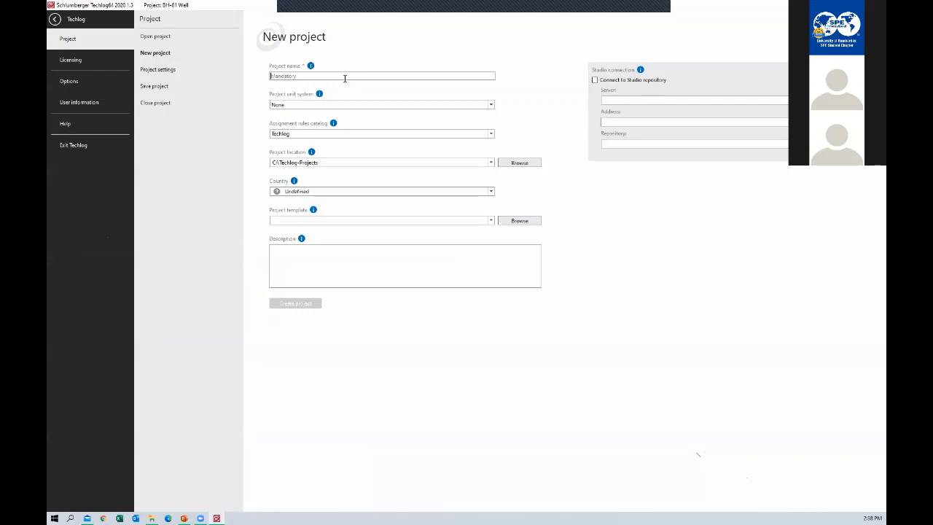
Start a new project named SPE_Demo_1D with the Metric project unit system.
left_click(55, 19)
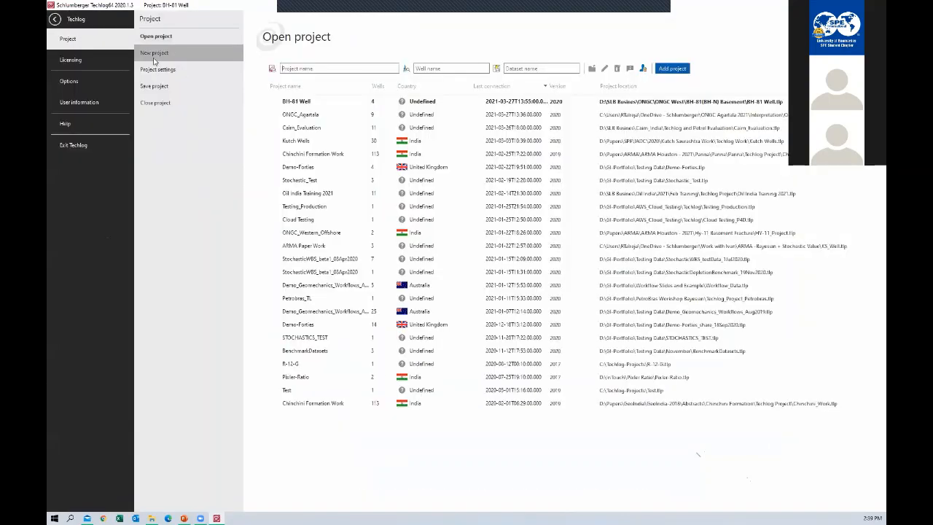
left_click(153, 58)
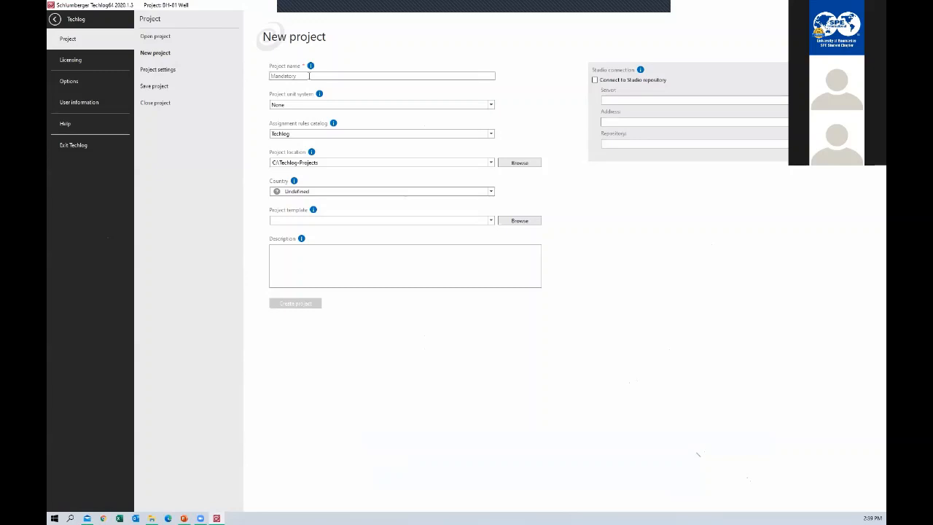
type("SPE")
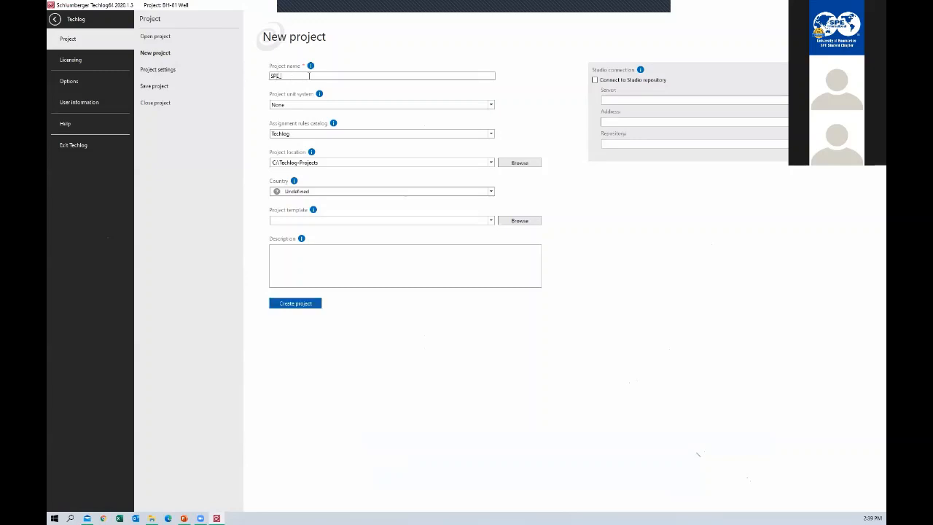
type("_Demo_1D")
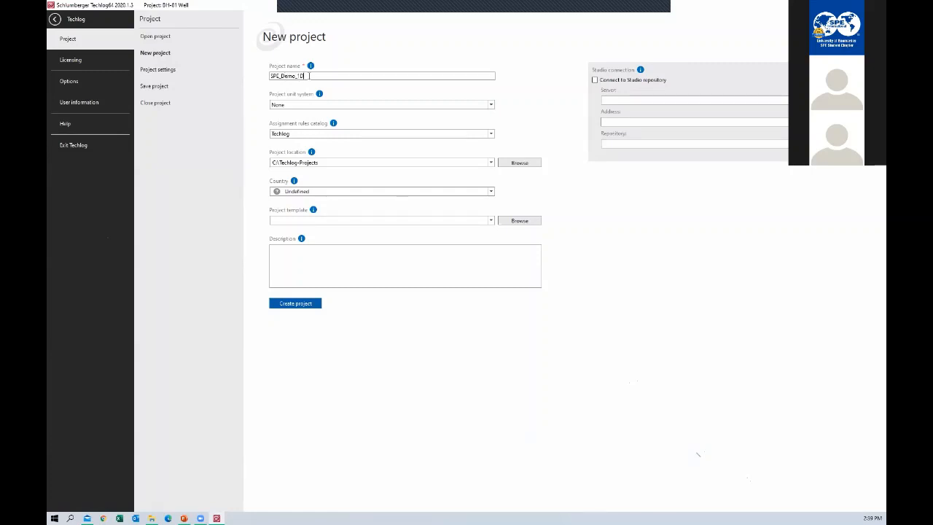
left_click(312, 105)
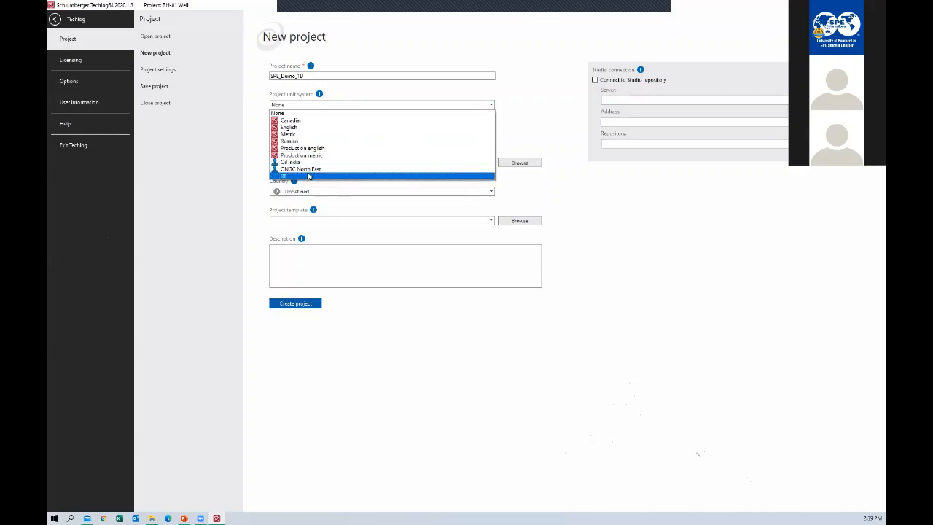
left_click(302, 135)
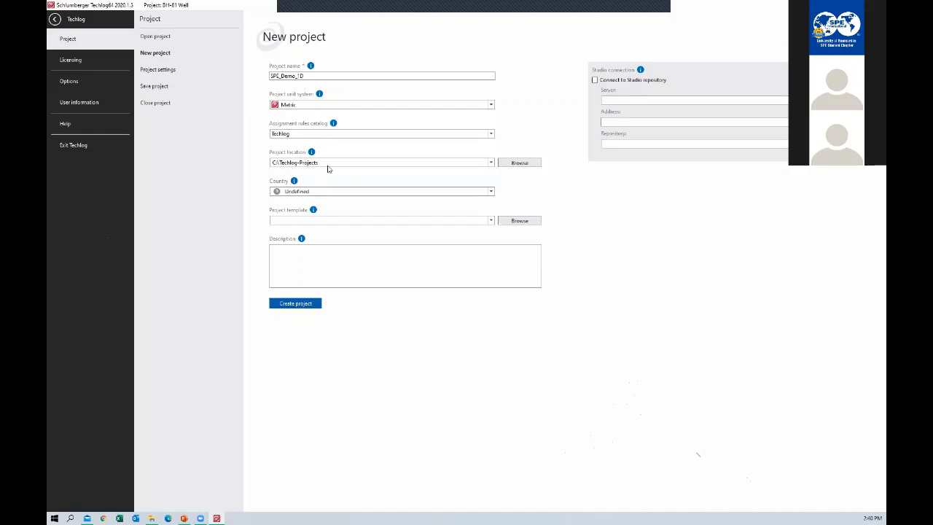
Set the new project's country to India.
left_click_drag(345, 164, 274, 158)
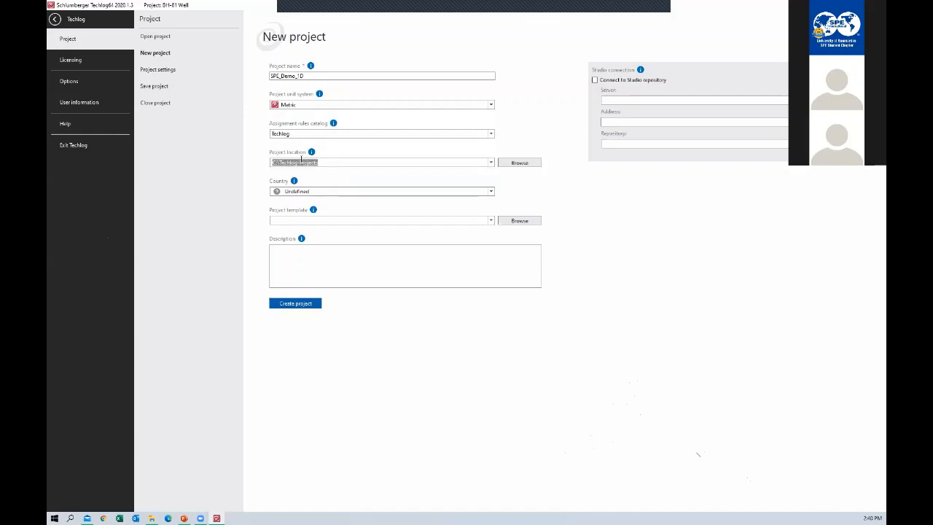
left_click(325, 165)
left_click_drag(337, 160, 248, 161)
left_click(318, 192)
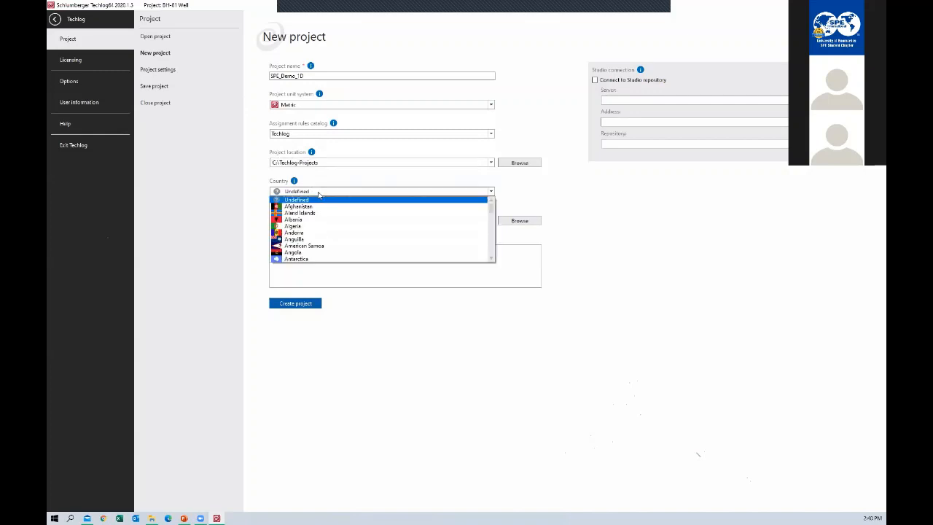
type("in")
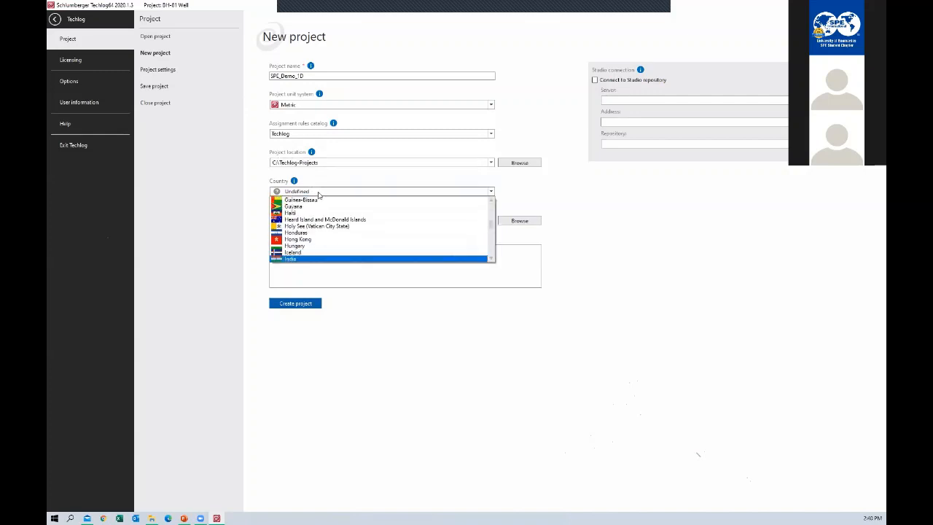
key("Return")
key("Return")
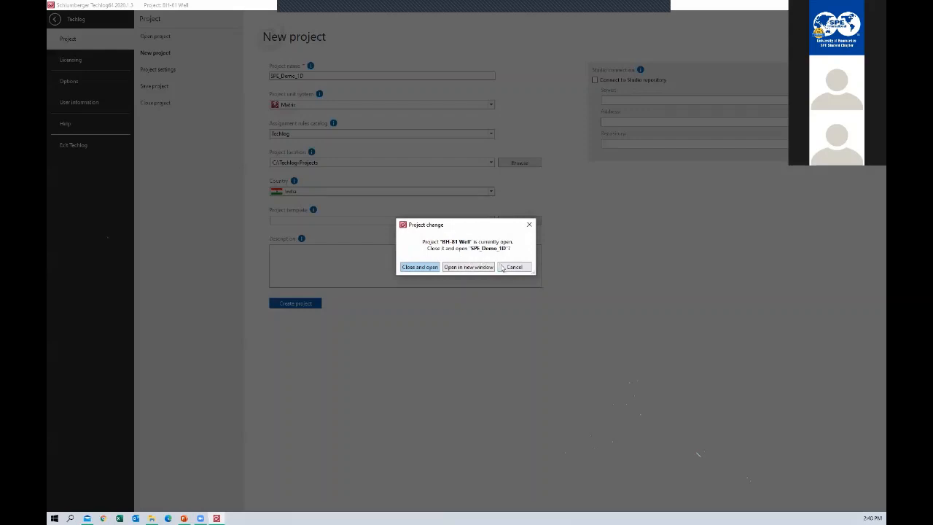
left_click(502, 269)
Choose the blank project template and create the project, closing the open BH-81 Well project to open the new one.
left_click(315, 221)
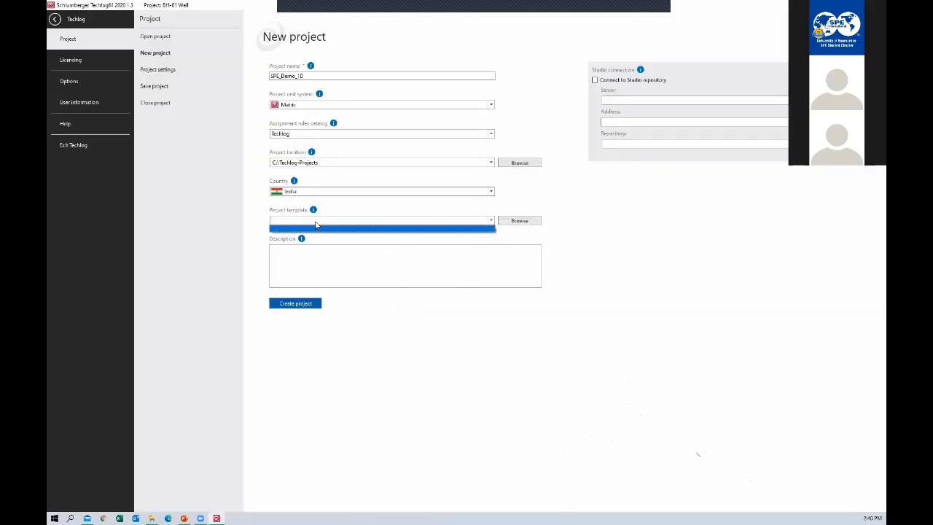
left_click(315, 226)
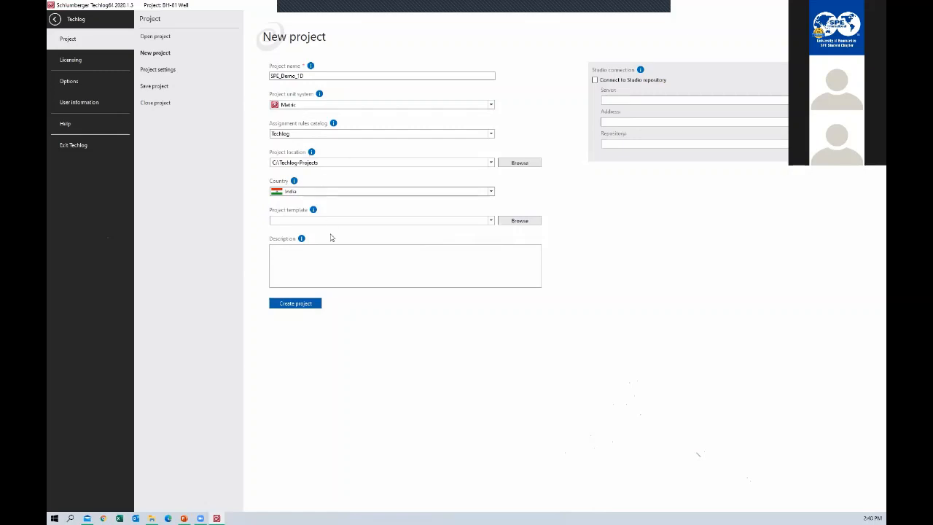
left_click(301, 303)
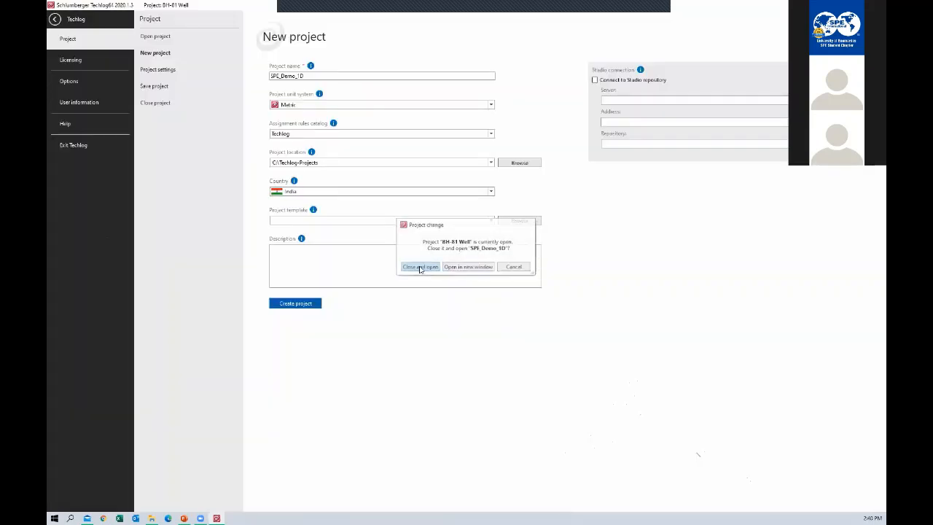
left_click(418, 266)
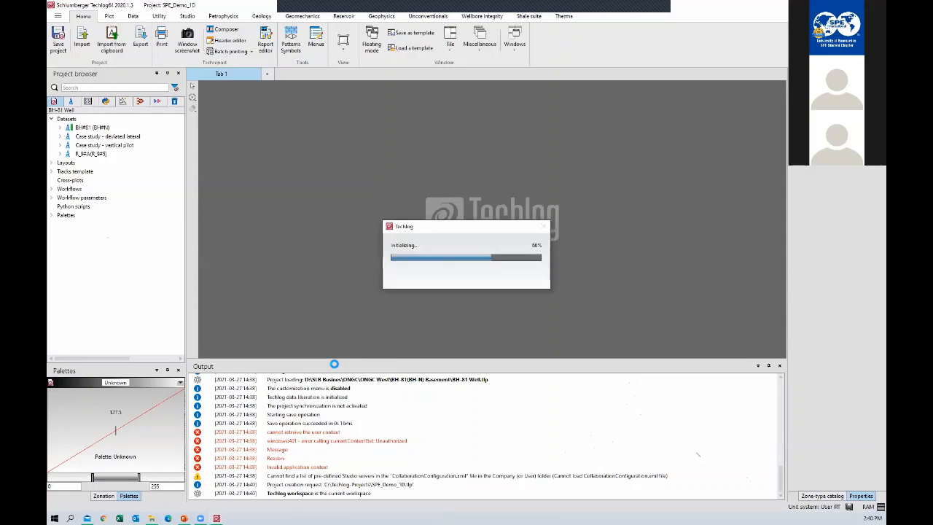
Reduce the Output area's height, then restore the program window to a smaller floating size and reposition it on the desktop.
left_click_drag(335, 363, 341, 413)
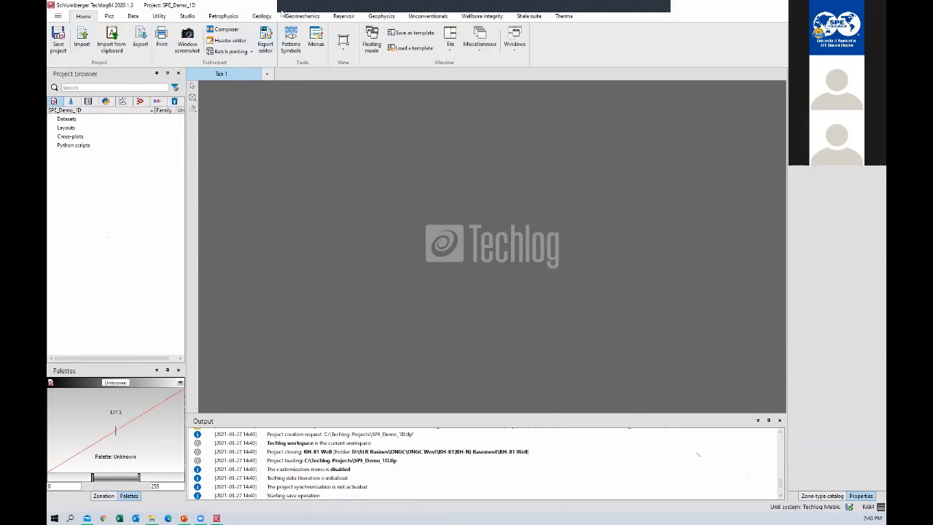
left_click_drag(256, 4, 491, 92)
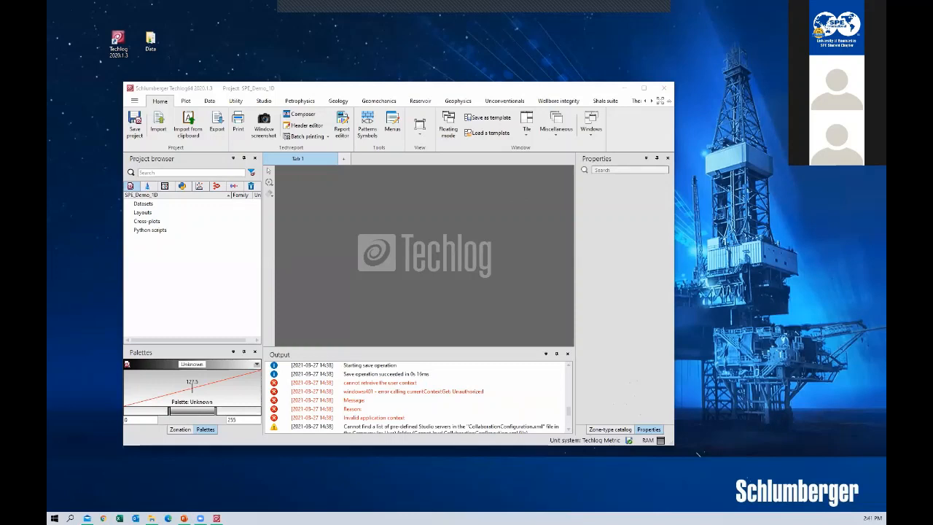
left_click(371, 91)
left_click_drag(369, 91, 332, 53)
Clear all messages from the Output log and reduce the height of its area.
right_click(415, 375)
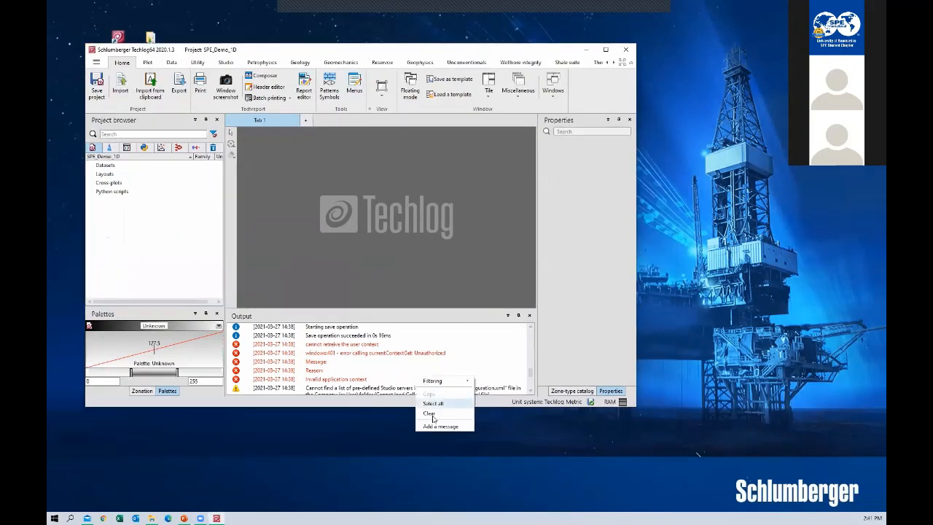
left_click(439, 381)
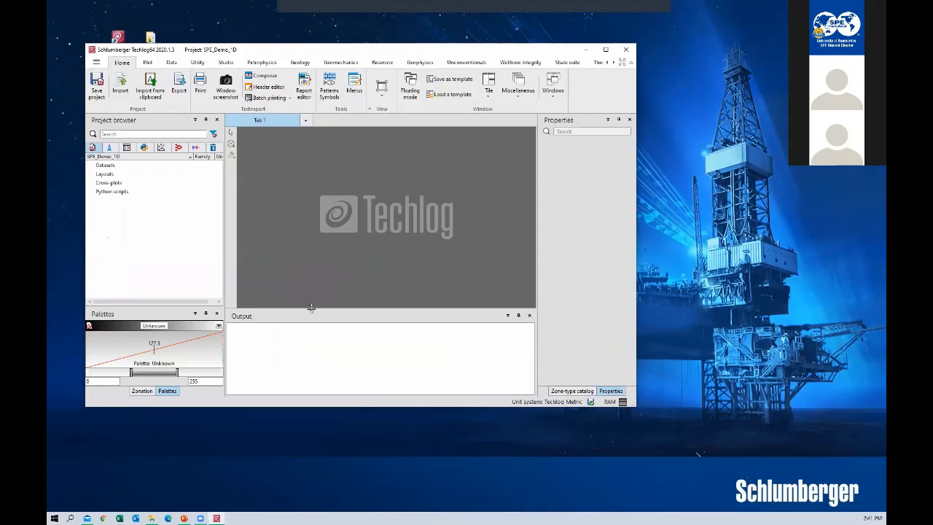
left_click_drag(311, 309, 314, 342)
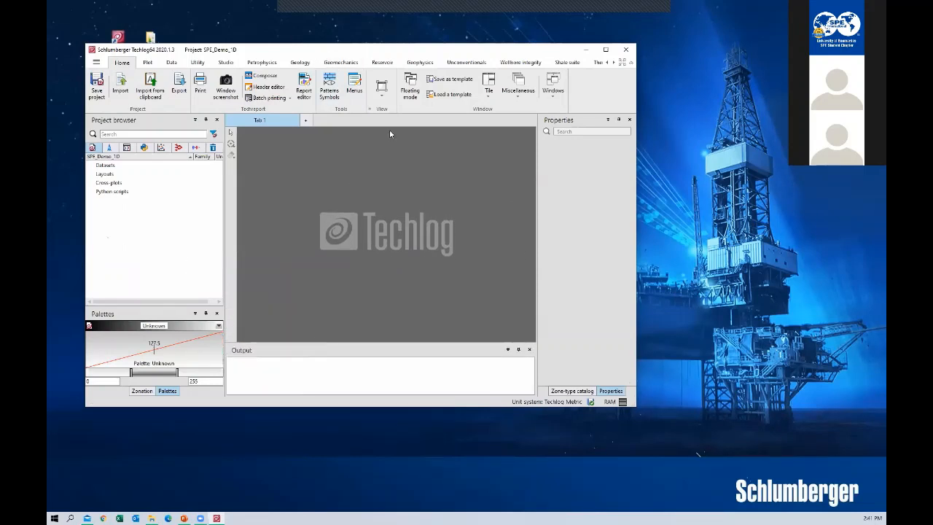
Move and enlarge the floating program window, and maximize it to fill the screen again.
left_click_drag(308, 53, 288, 36)
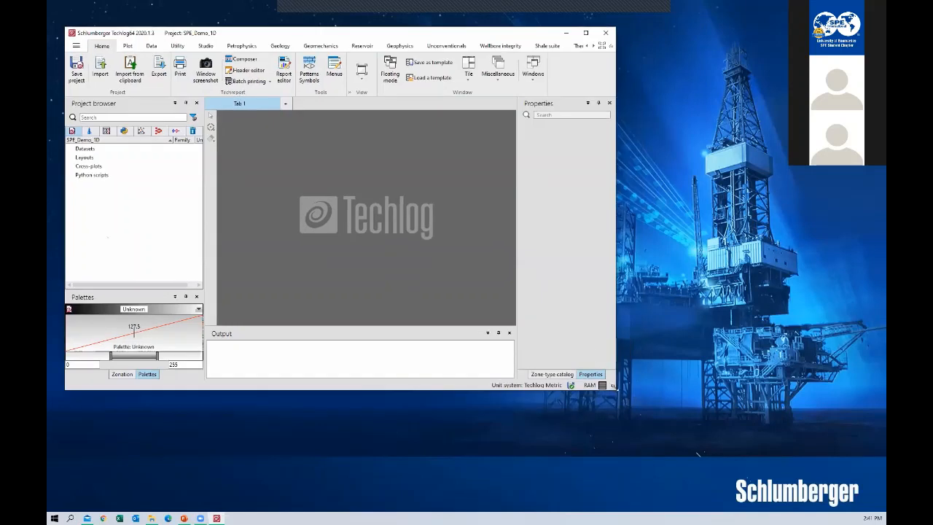
left_click_drag(614, 386, 817, 462)
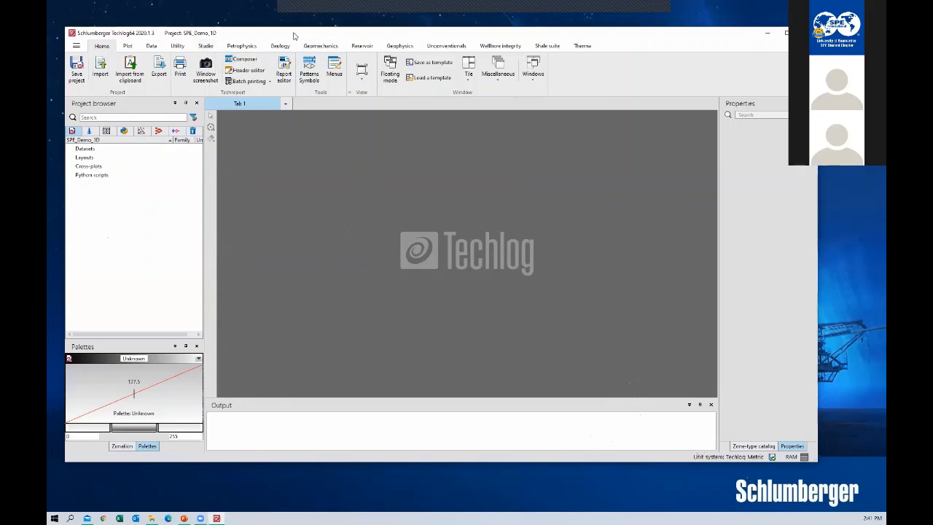
left_click_drag(293, 37, 292, 3)
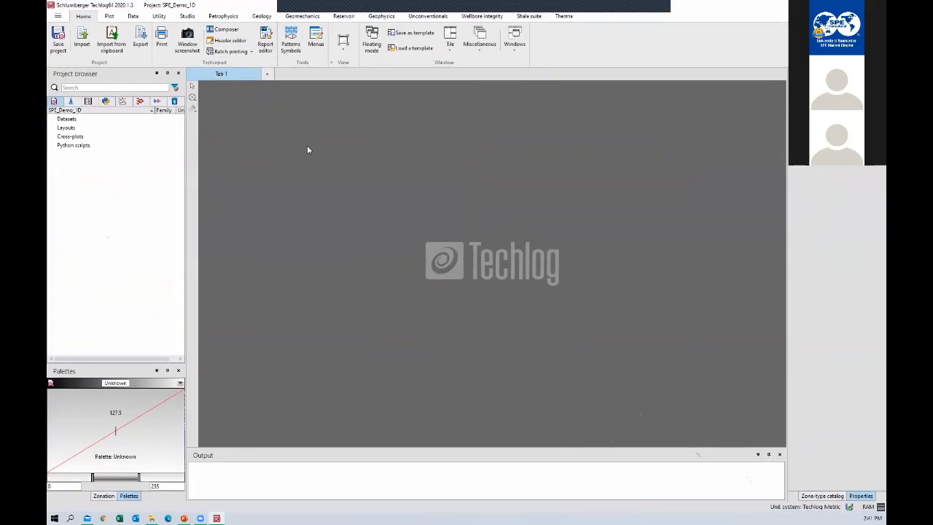
Look through the commands in the Home, Plot and Data tool sets.
key("alt")
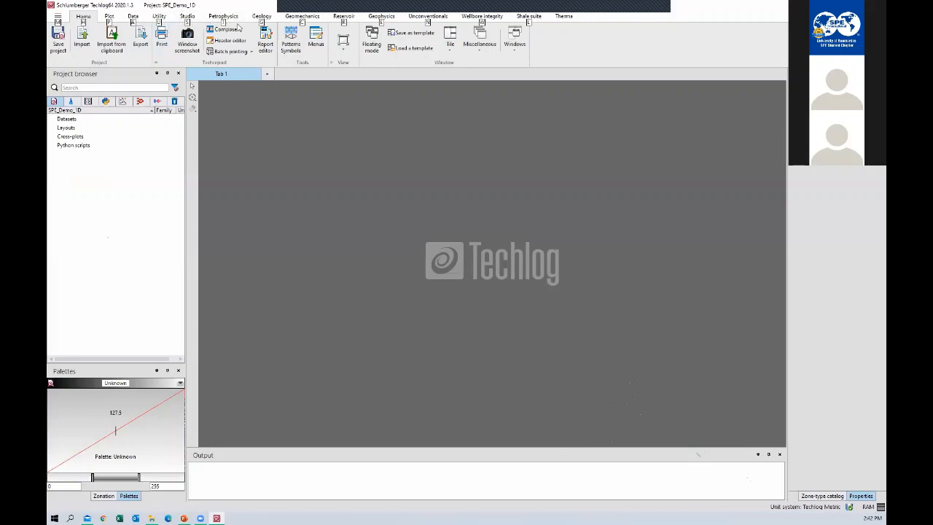
left_click(349, 144)
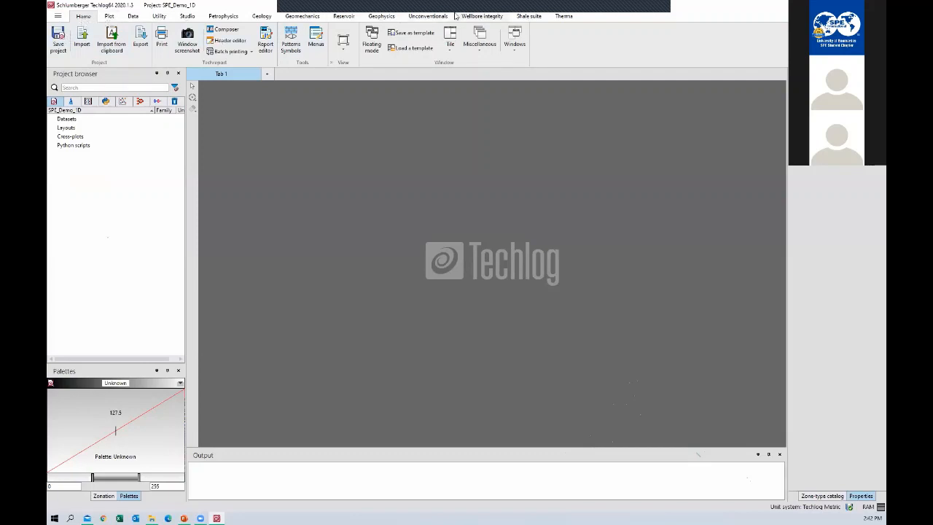
left_click(119, 19)
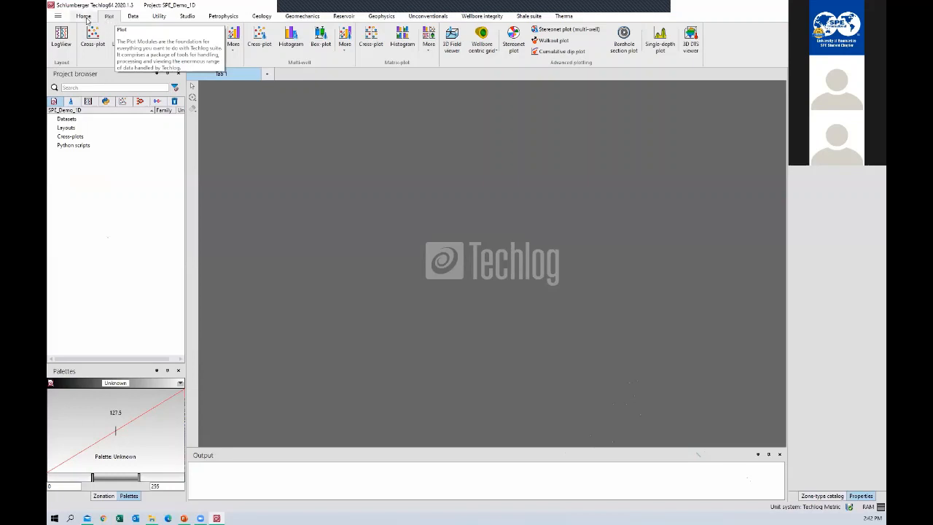
left_click(83, 16)
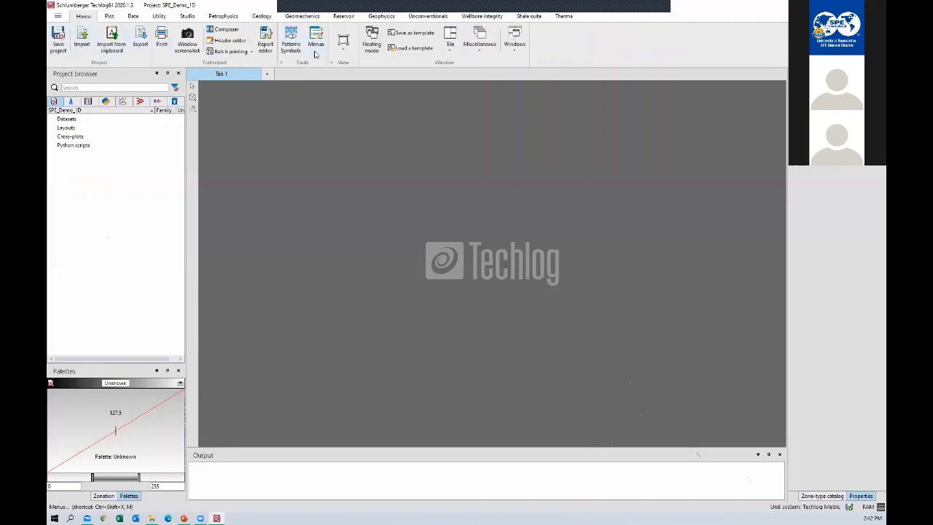
left_click(133, 16)
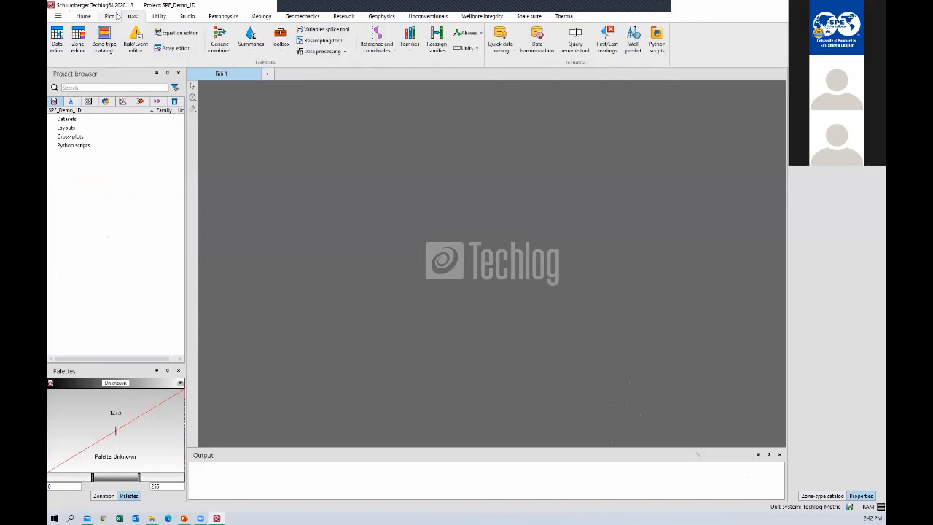
left_click(110, 16)
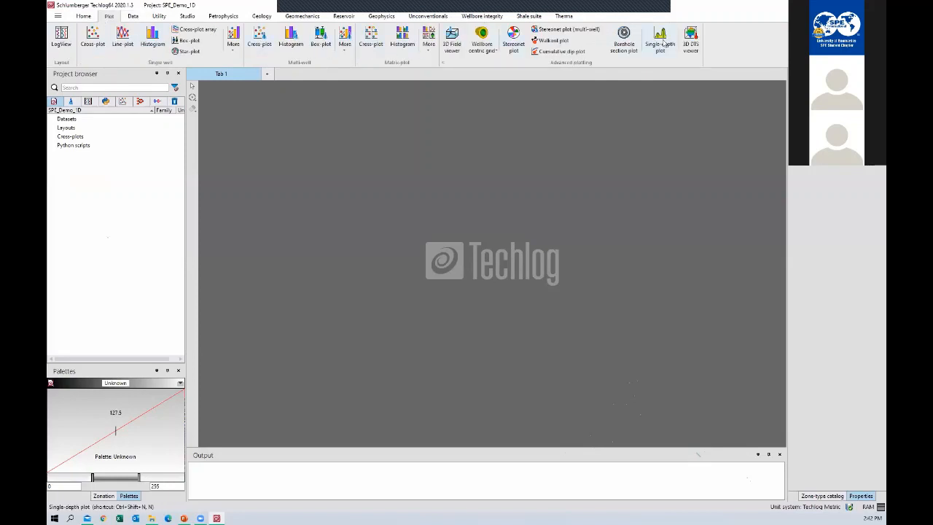
left_click(140, 17)
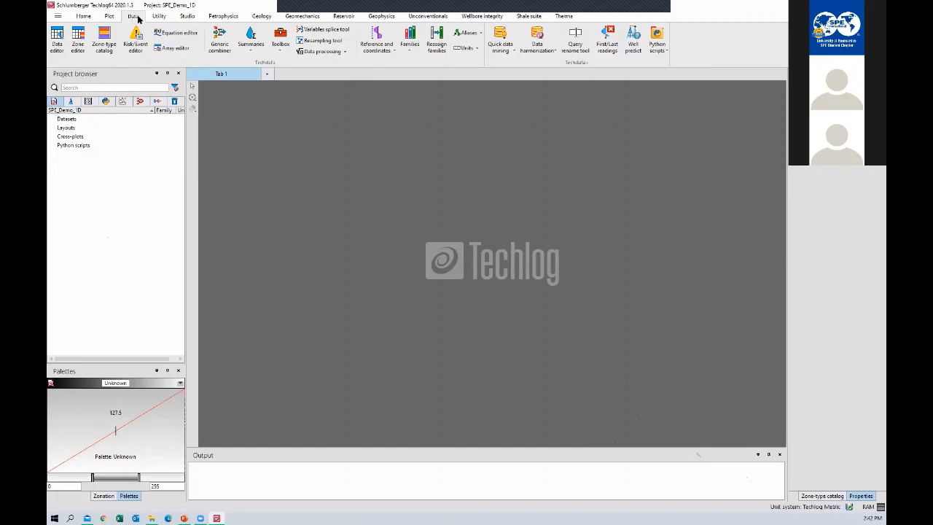
Review the Home, Plot and Data commands again, and examine the Utility, Studio and Petrophysics tool sets.
left_click(78, 17)
left_click(114, 18)
left_click(132, 17)
left_click(166, 16)
left_click(188, 17)
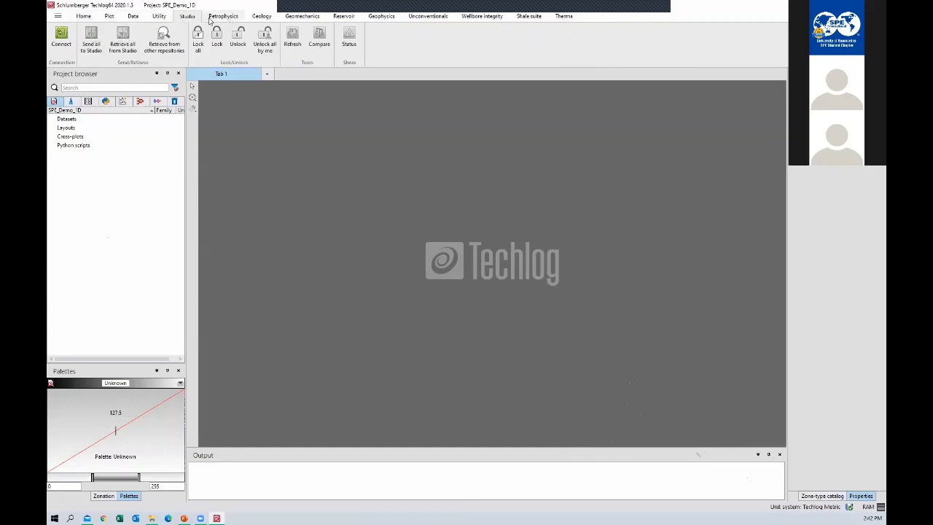
left_click(224, 17)
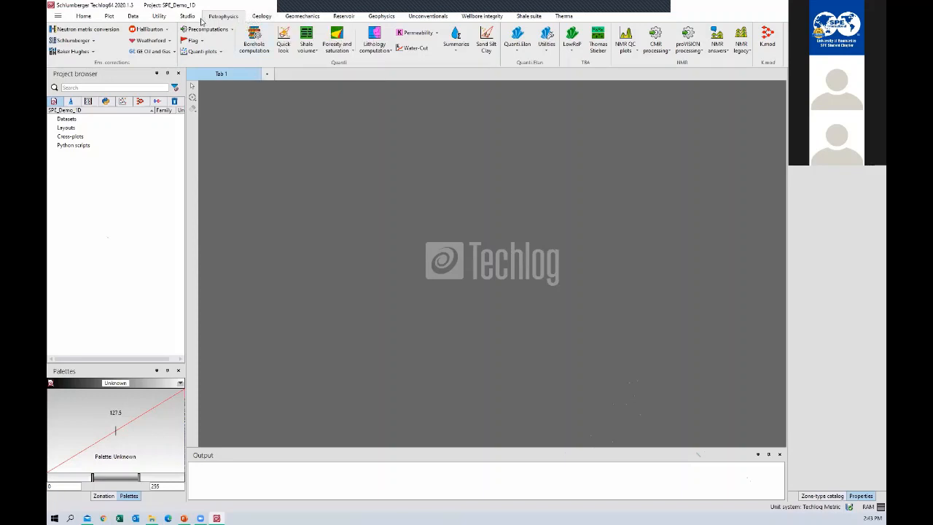
left_click(83, 16)
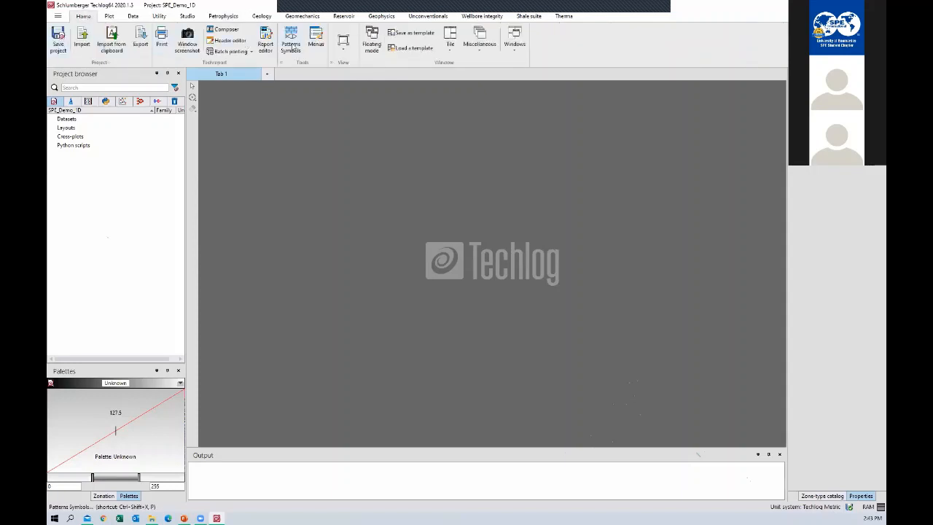
left_click(108, 16)
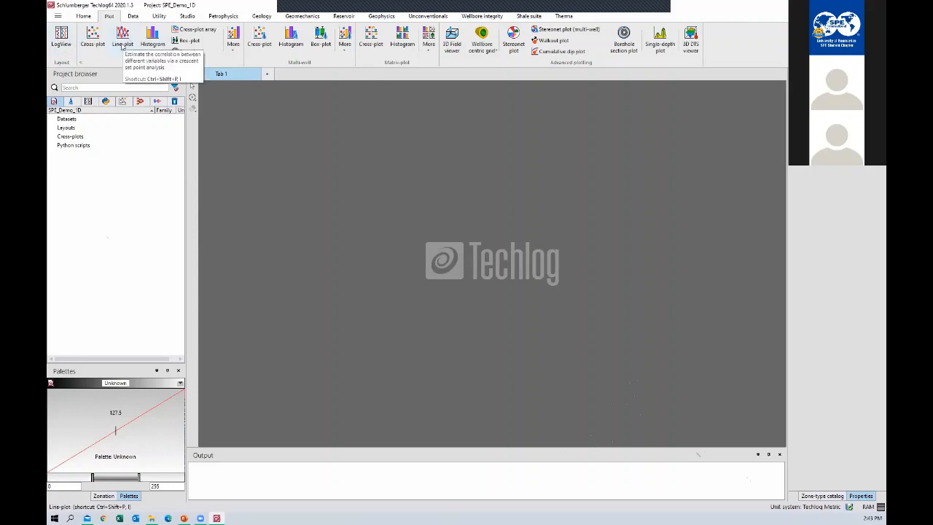
left_click(133, 16)
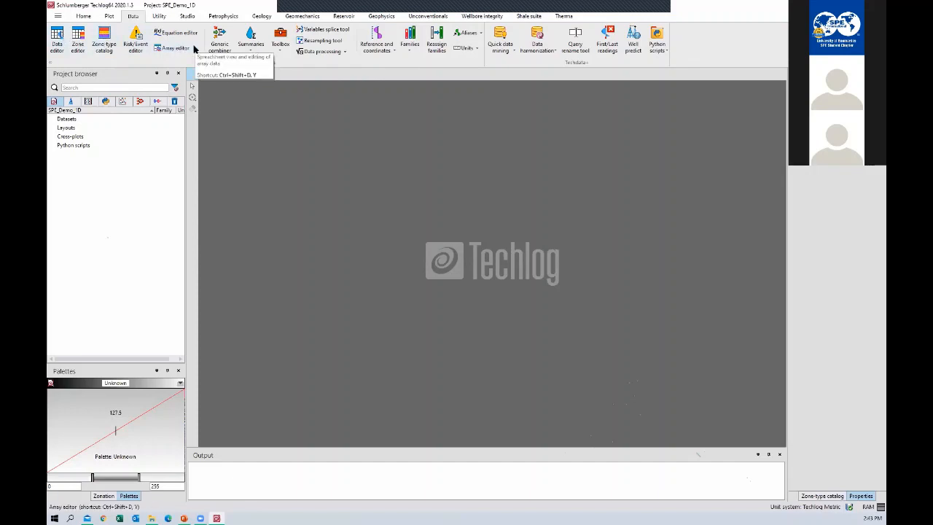
left_click(158, 16)
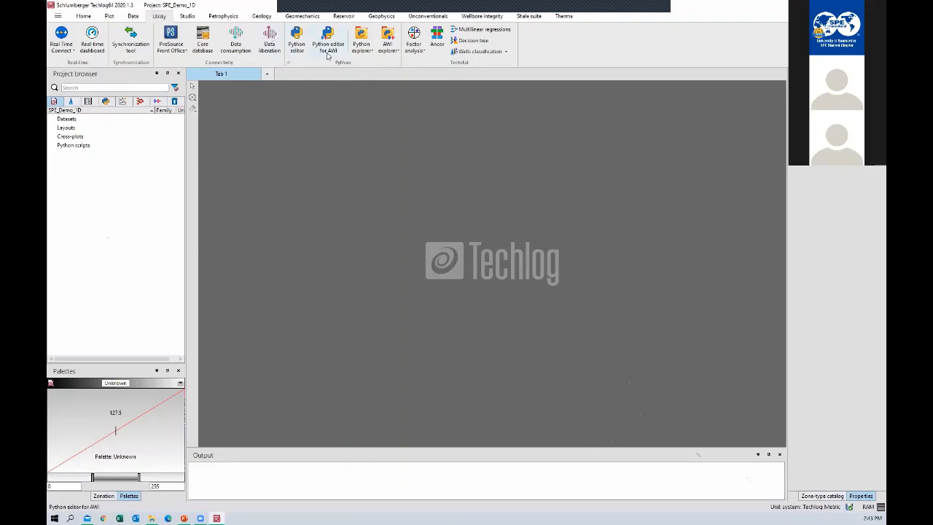
Look through the Utility Python tools and the Studio, Petrophysics and Geomechanics command sets.
left_click(368, 48)
left_click(368, 48)
left_click(189, 16)
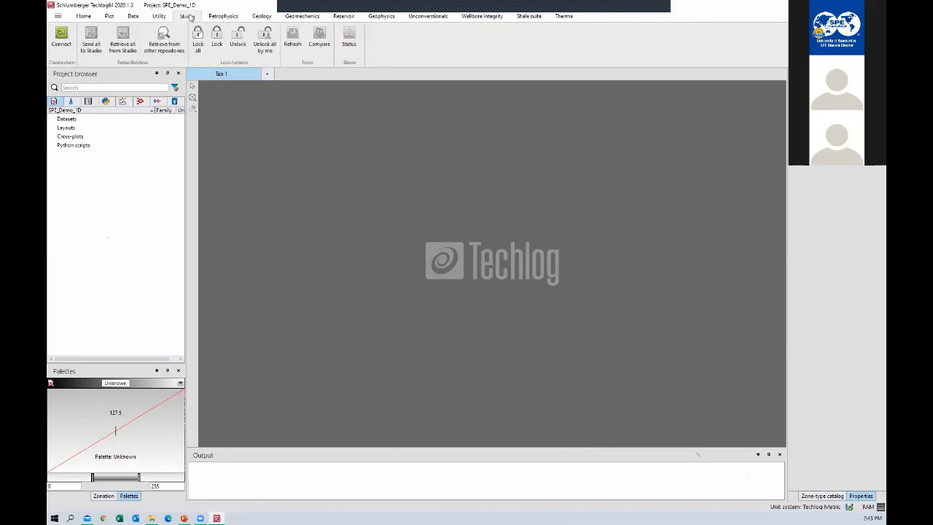
left_click(223, 16)
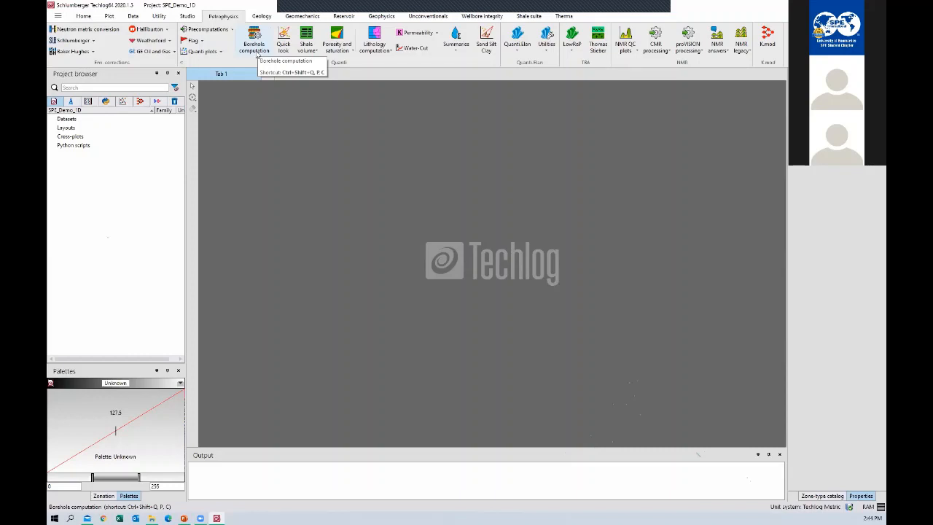
left_click(294, 16)
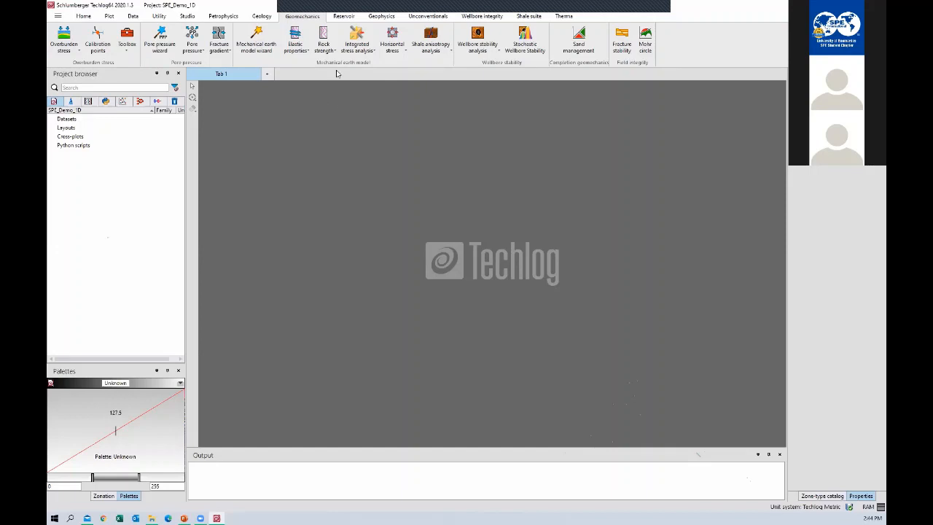
Examine the Reservoir, Geophysics, Unconventionals, Wellbore integrity, Shale suite and Therma tool sets, and return to the Geomechanics tools.
left_click(340, 15)
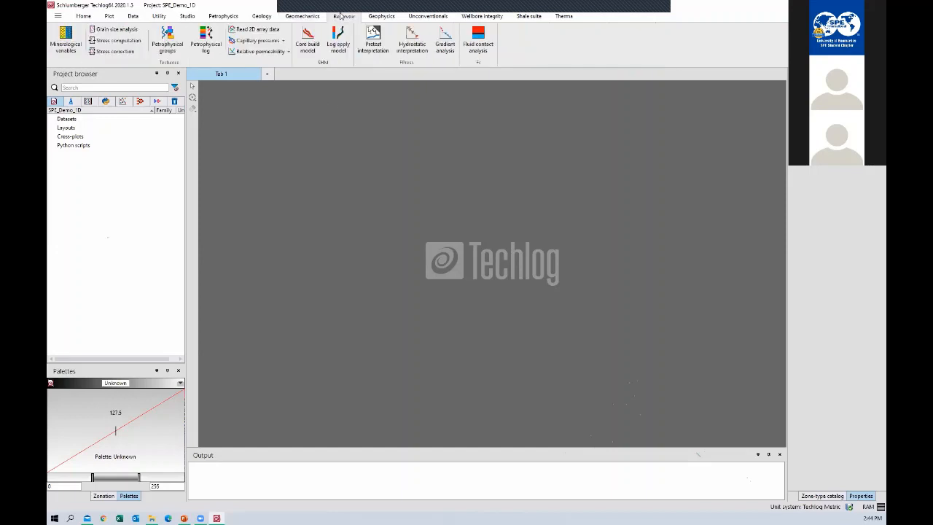
left_click(381, 16)
left_click(421, 17)
left_click(478, 18)
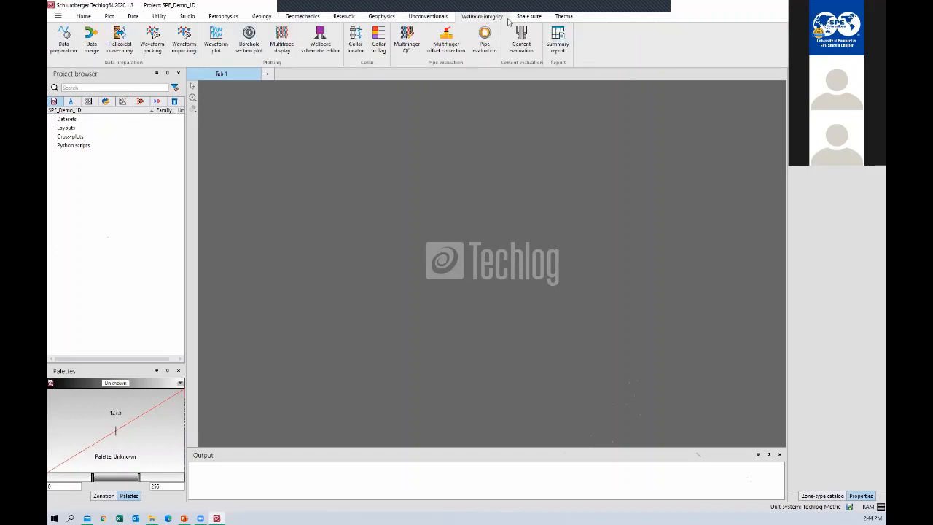
left_click(531, 18)
left_click(576, 17)
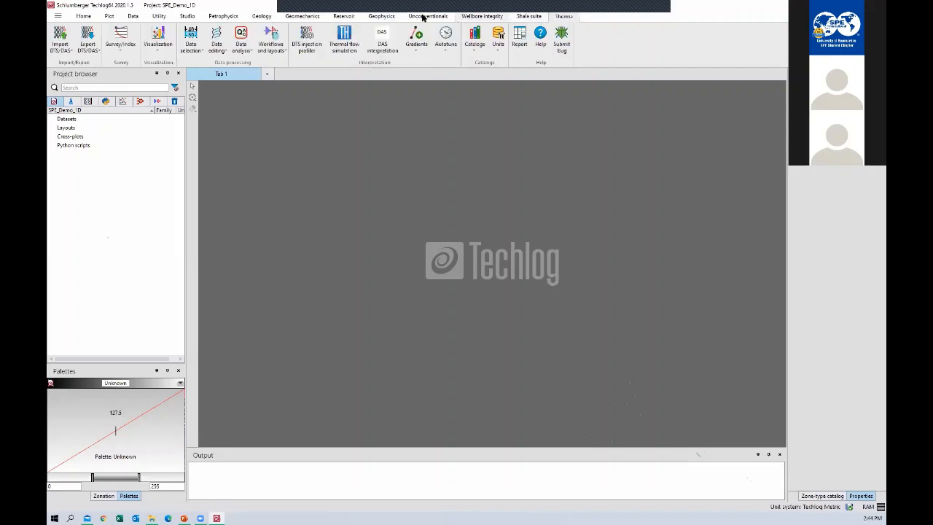
left_click(380, 16)
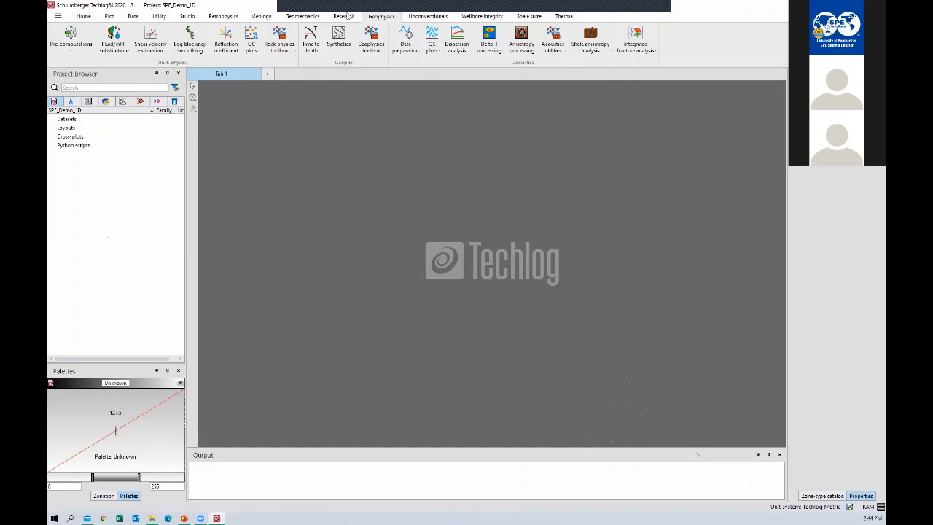
left_click(295, 18)
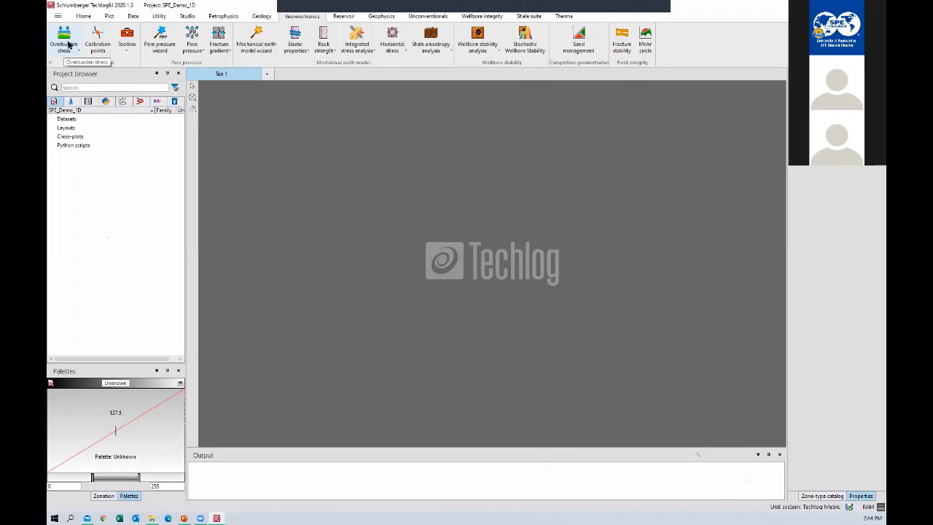
Return to the Home tools, and undock the Project browser and Palettes as floating windows over the workspace.
left_click(85, 16)
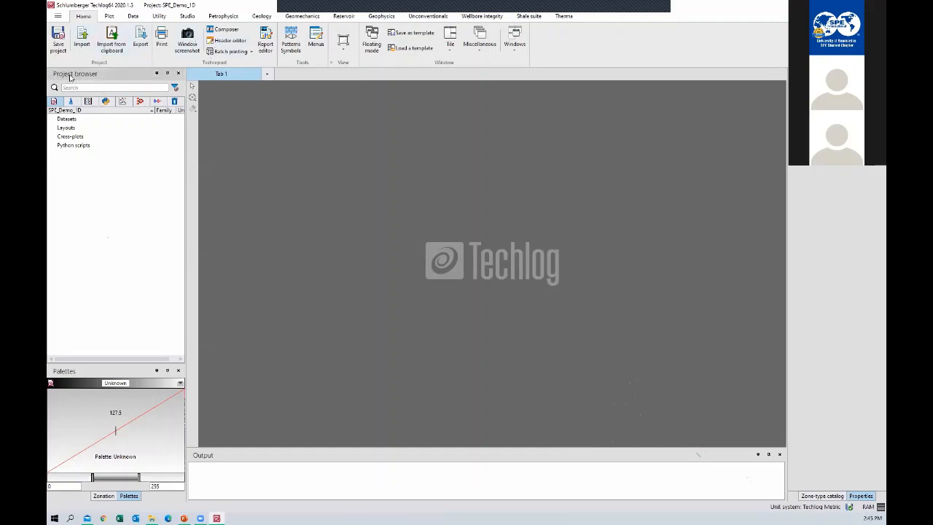
left_click_drag(69, 76, 435, 130)
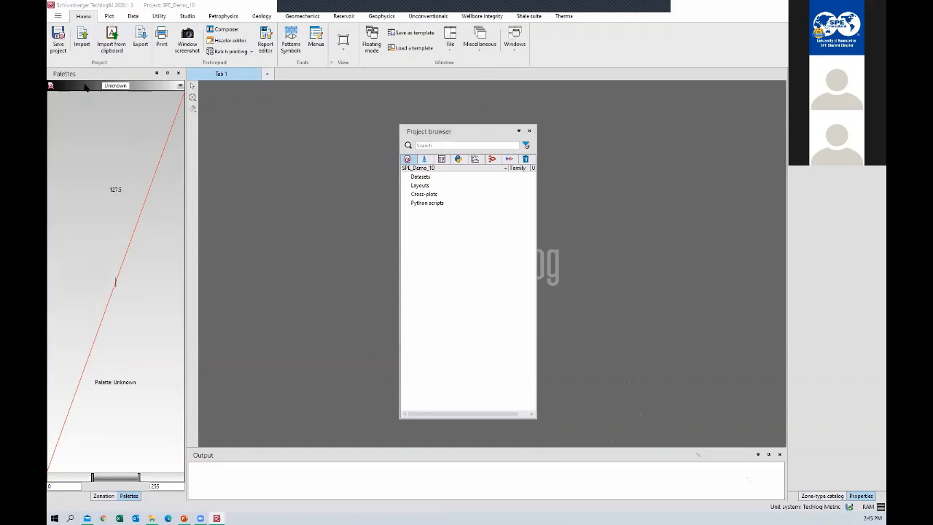
left_click_drag(84, 75, 623, 137)
left_click(666, 138)
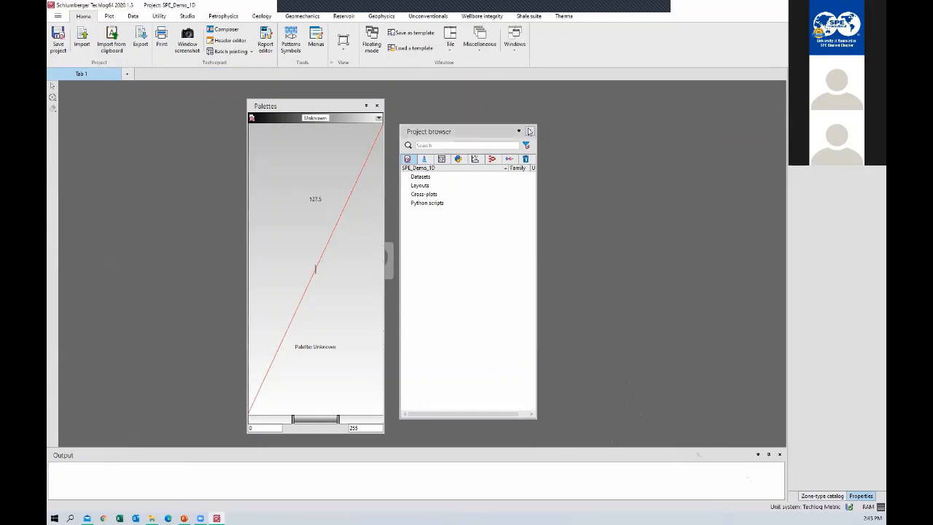
Close the Project browser, Palettes, Properties, Output and Zone-type catalog windows to leave only the empty workspace.
left_click(529, 130)
left_click(377, 106)
left_click(878, 74)
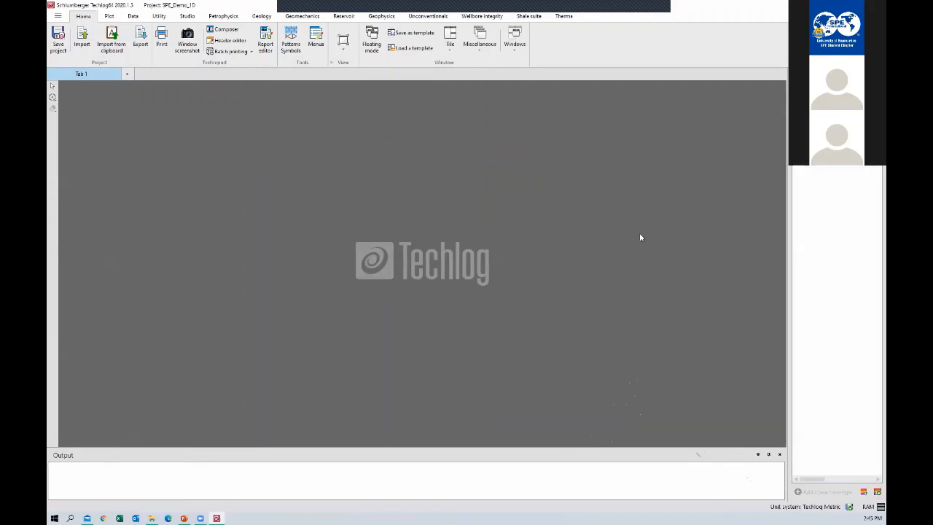
left_click(779, 454)
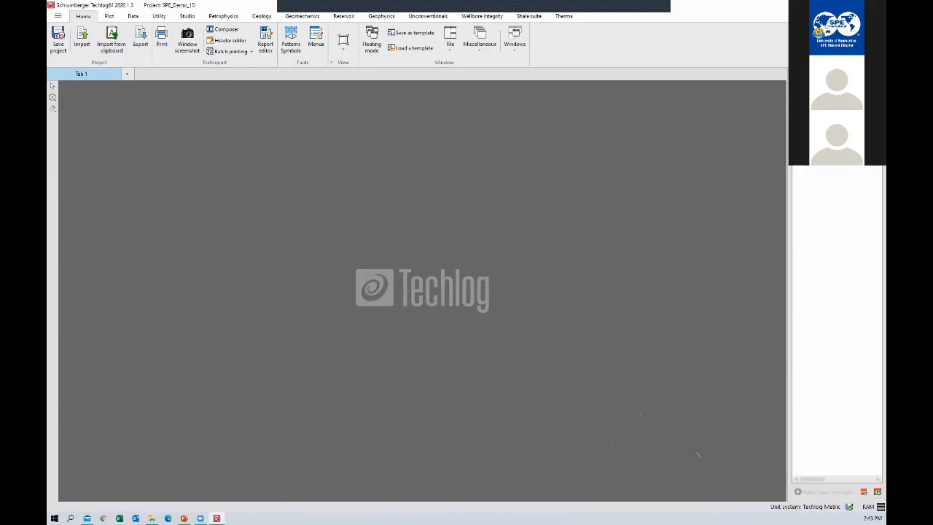
left_click(878, 74)
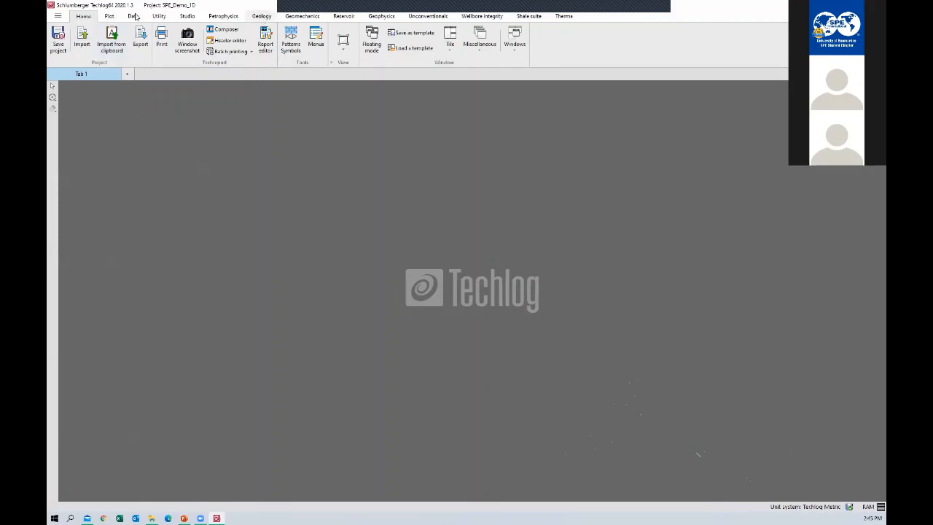
Review the tool sets from Plot to Geomechanics again, and return to the Home commands.
left_click(110, 16)
left_click(134, 16)
left_click(159, 16)
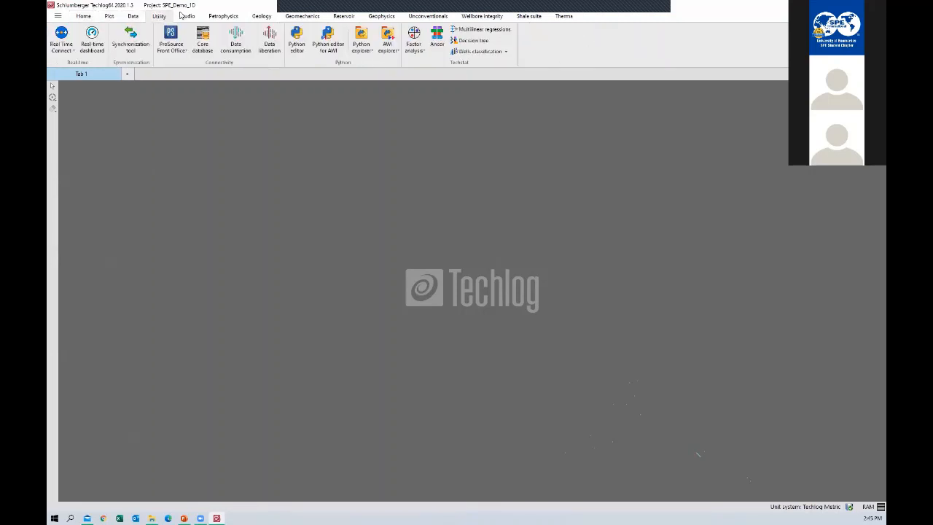
left_click(187, 16)
left_click(220, 16)
left_click(261, 16)
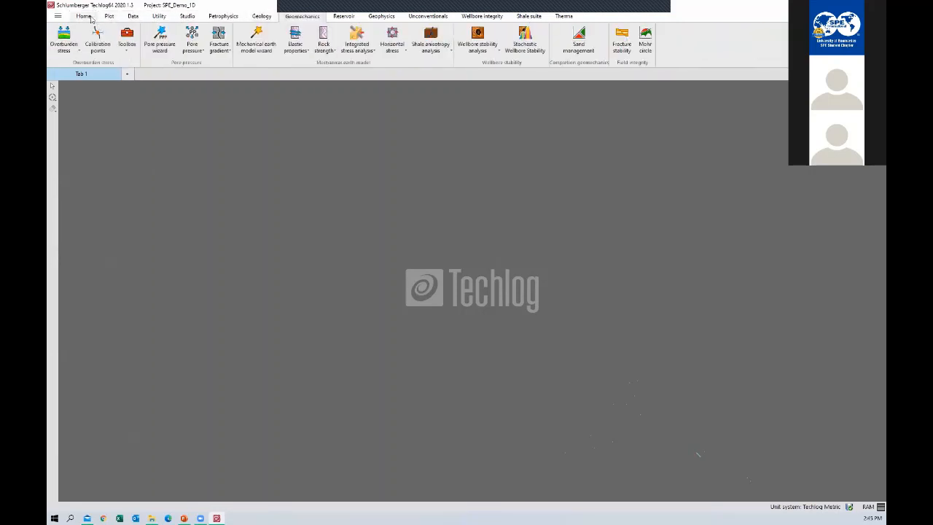
left_click(84, 16)
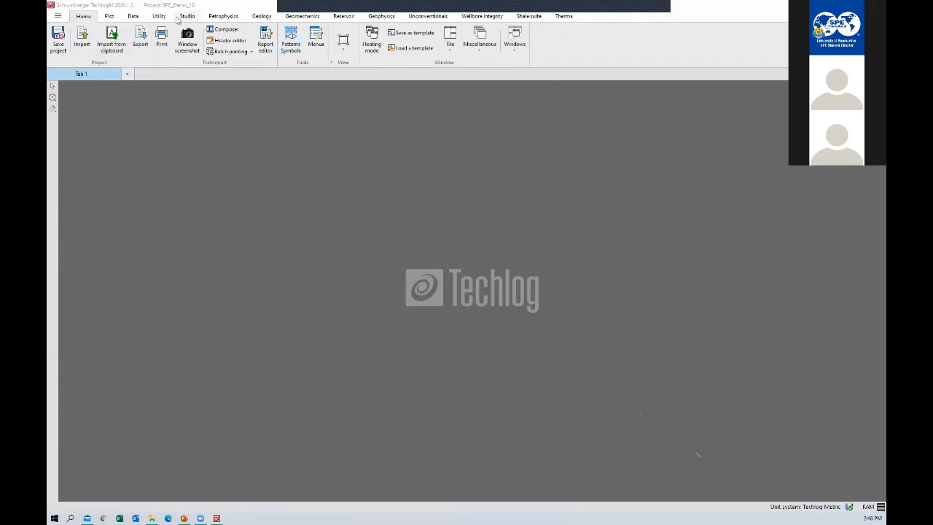
Show the Project browser again through the View group's list of dock windows.
left_click(343, 49)
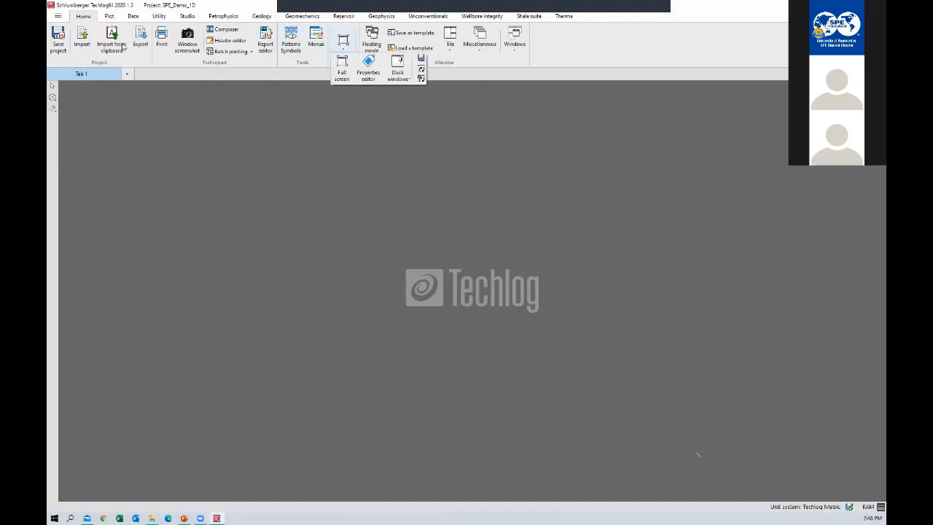
left_click(115, 131)
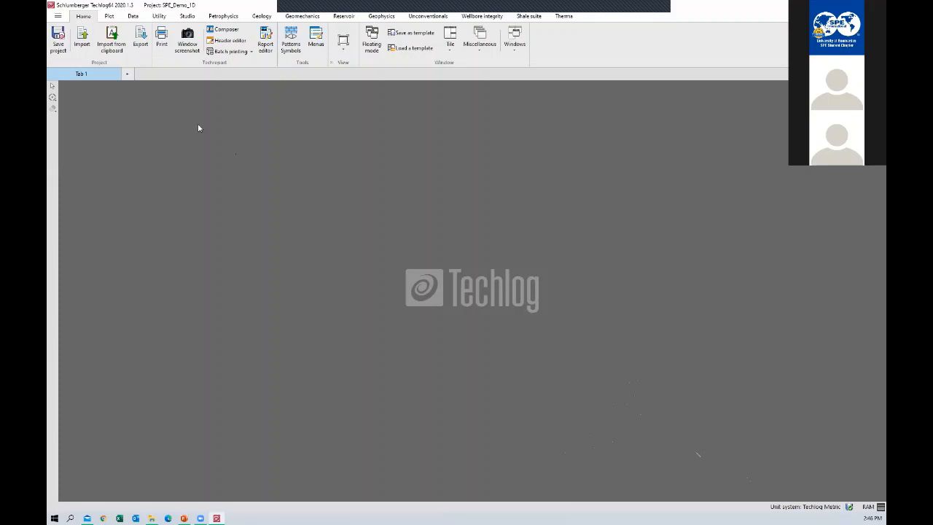
left_click(342, 41)
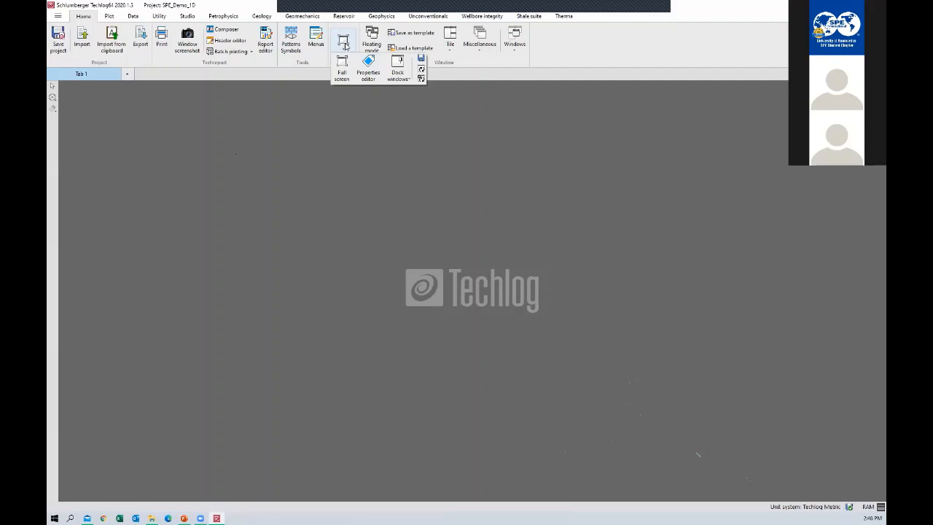
left_click(280, 67)
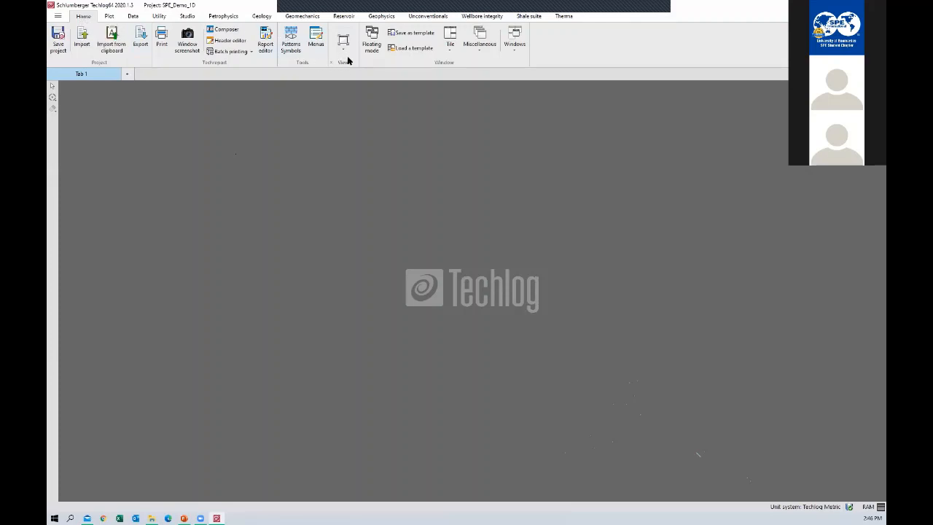
left_click(347, 47)
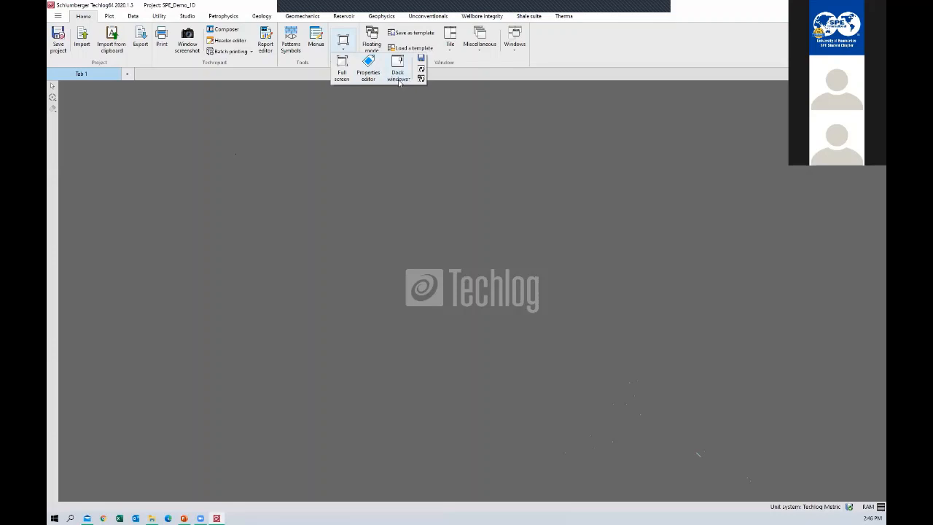
left_click(402, 79)
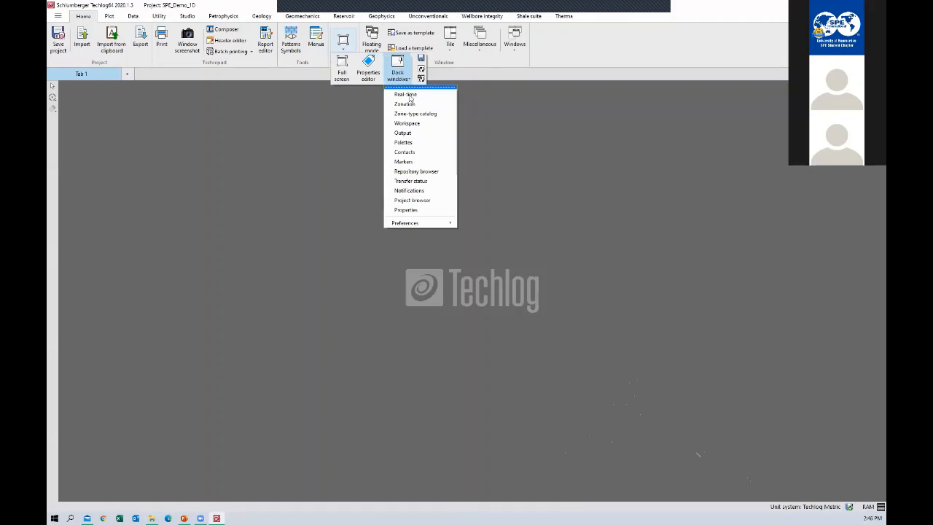
left_click(423, 202)
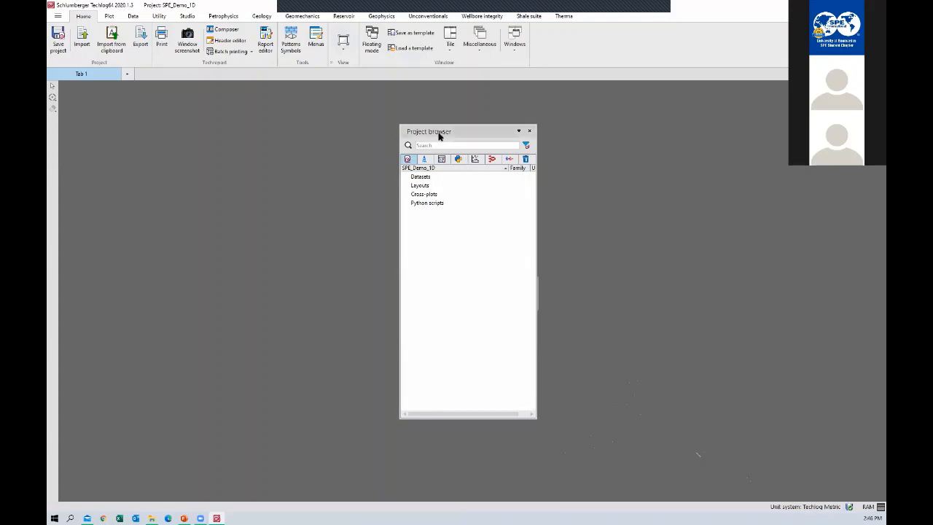
Shift the floating Project browser slightly and check which dock windows are enabled.
left_click_drag(440, 135, 458, 145)
left_click(342, 48)
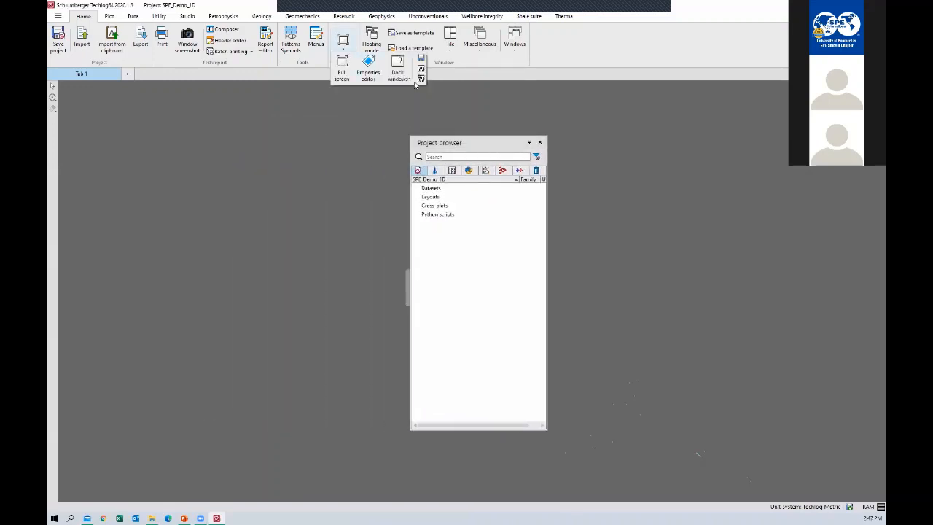
left_click(403, 81)
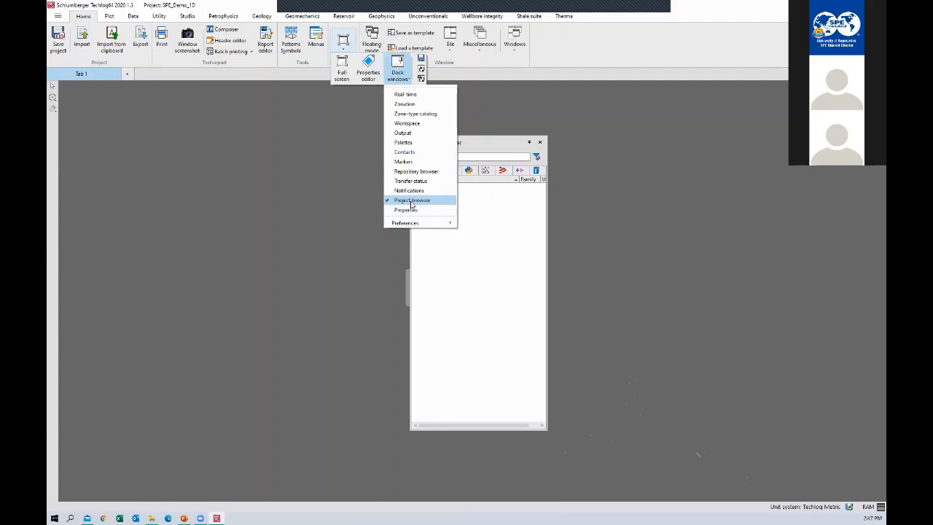
left_click(512, 224)
Move the floating Project browser to the left edge of the workspace and back toward its middle.
left_click(455, 146)
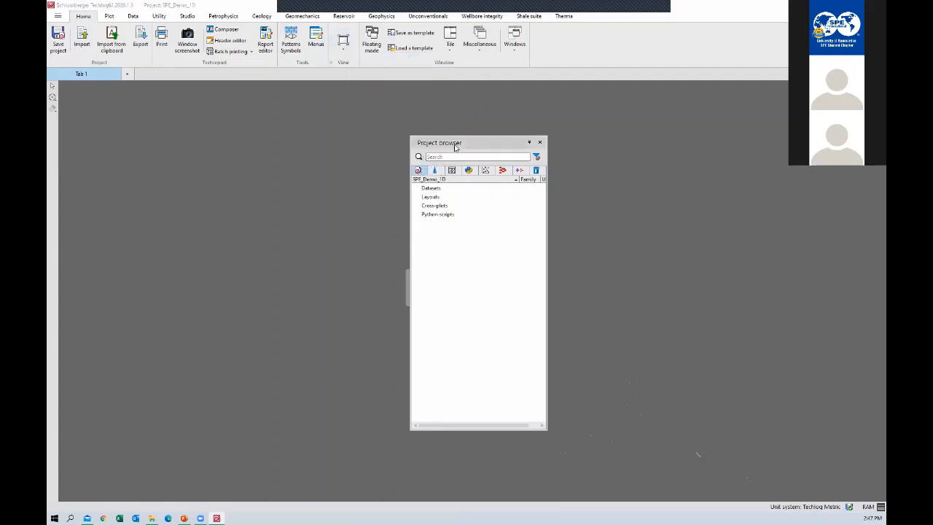
left_click_drag(454, 147, 138, 178)
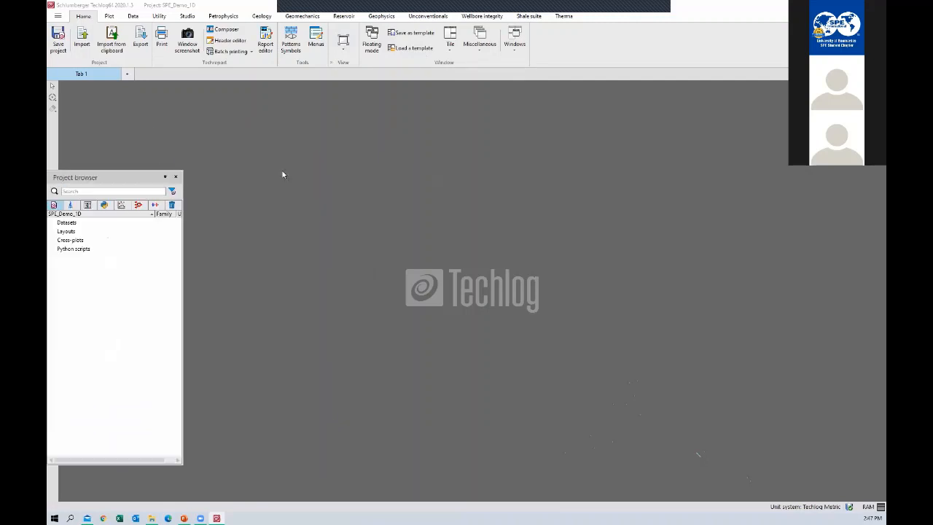
left_click_drag(283, 175, 397, 159)
Hide the Project browser to the left side, reveal it, and pin it open there.
left_click(442, 155)
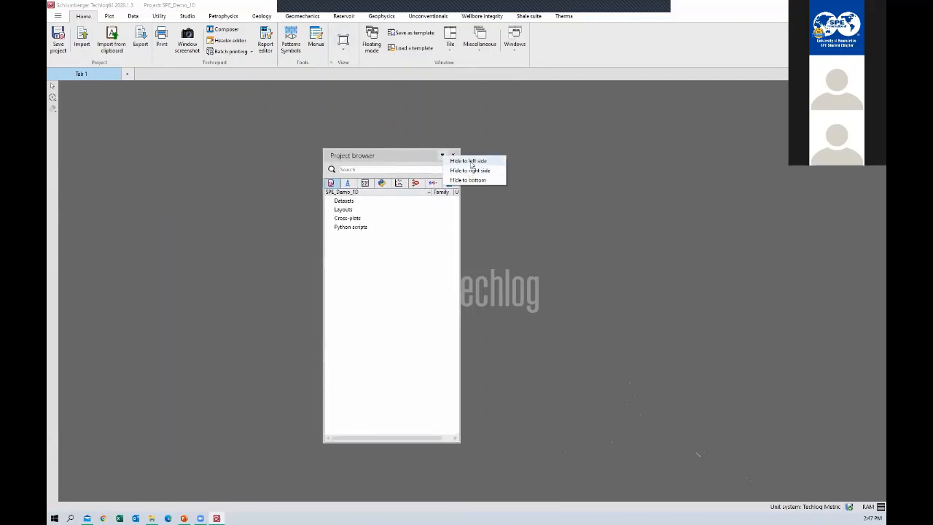
left_click(471, 162)
mouse_move(55, 117)
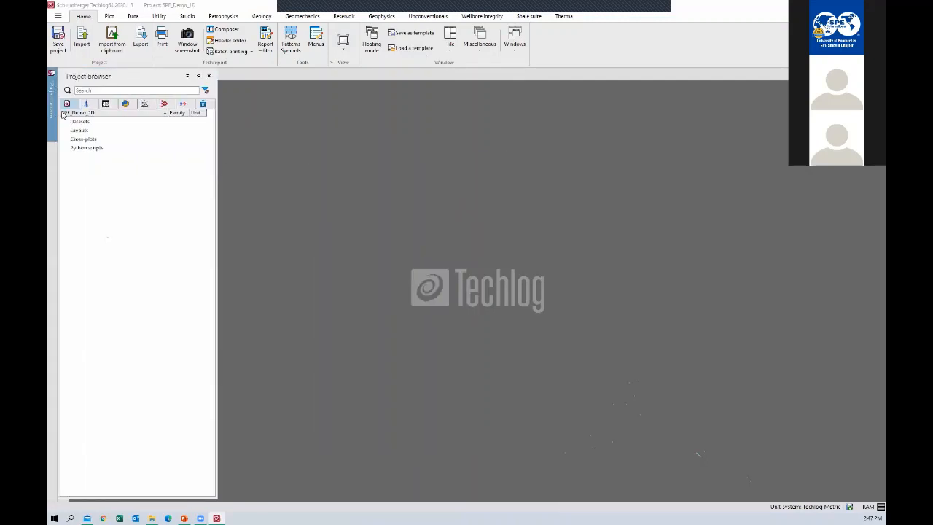
left_click(188, 77)
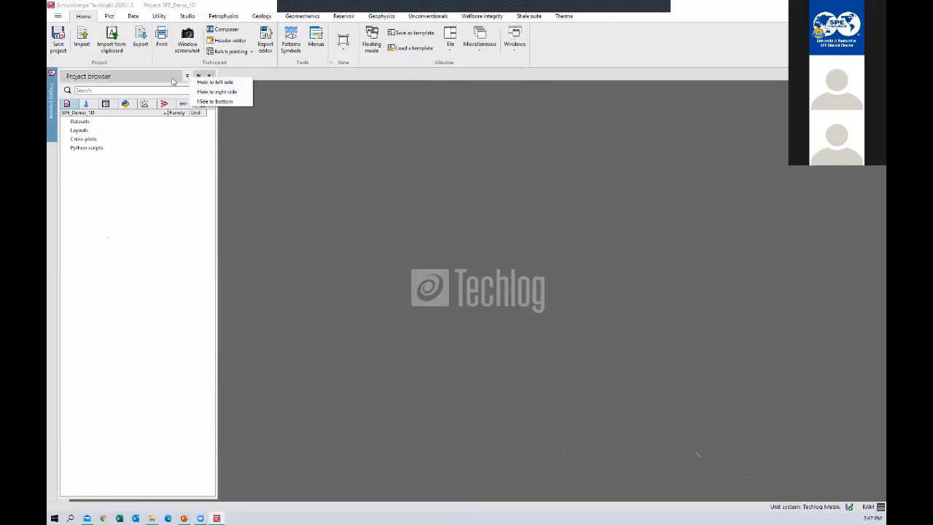
left_click(142, 79)
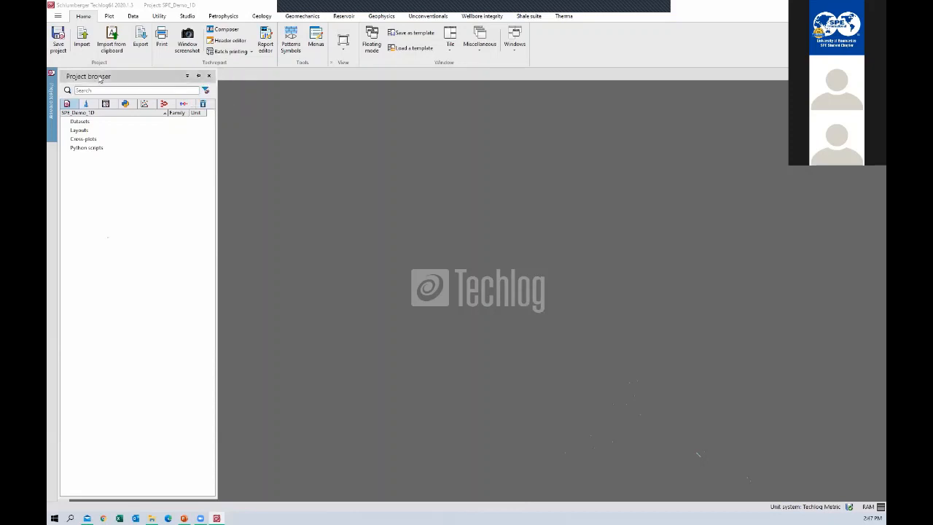
left_click(198, 77)
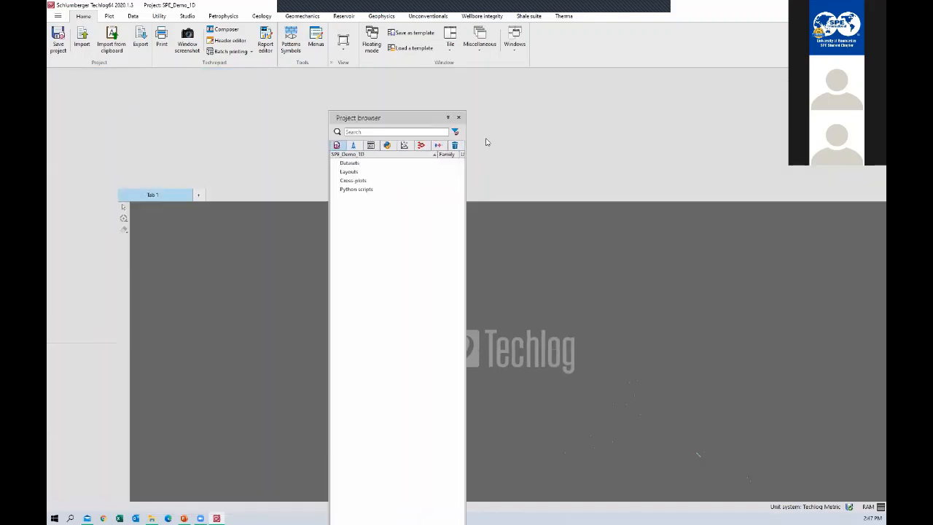
Dock the Project browser on the right side of the workspace, and move its docking to the bottom.
left_click_drag(94, 73, 783, 140)
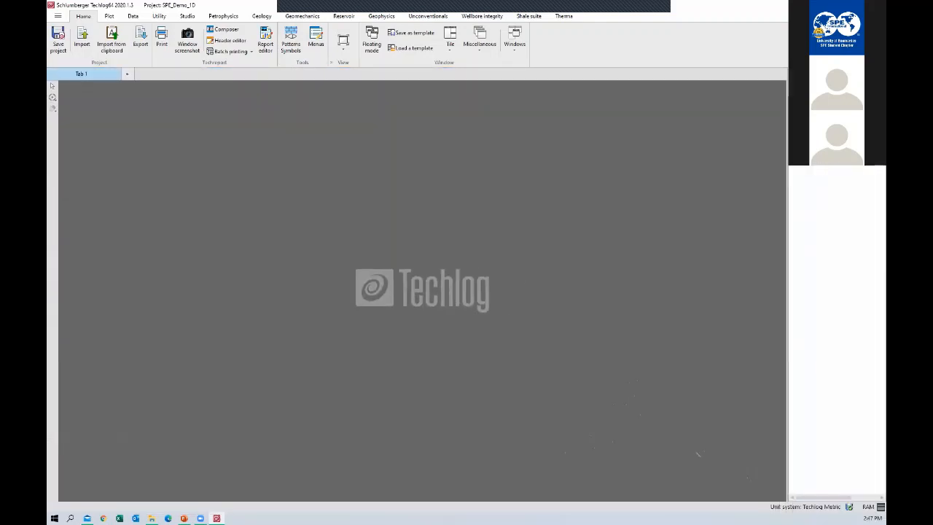
left_click_drag(836, 170, 329, 442)
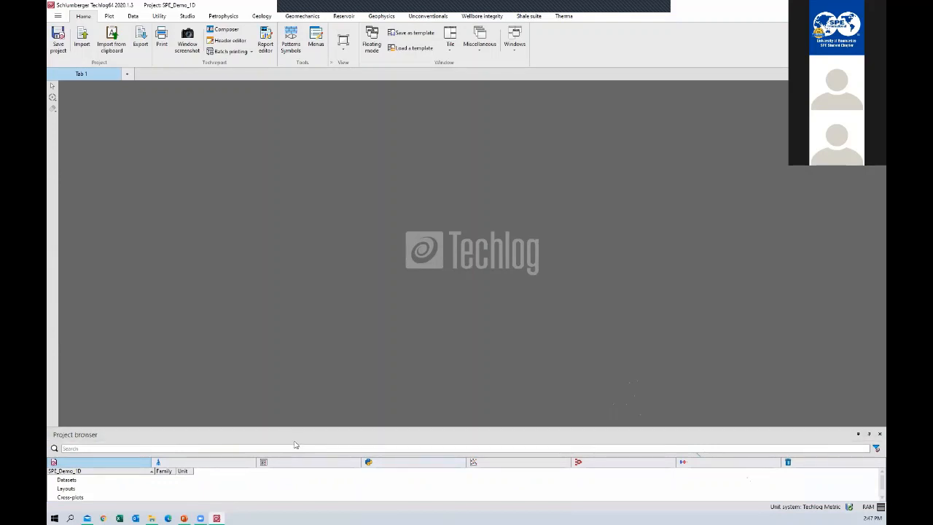
Detach the Project browser from the bottom dock, hide it to the left side, and pin it open there.
left_click_drag(313, 432, 239, 258)
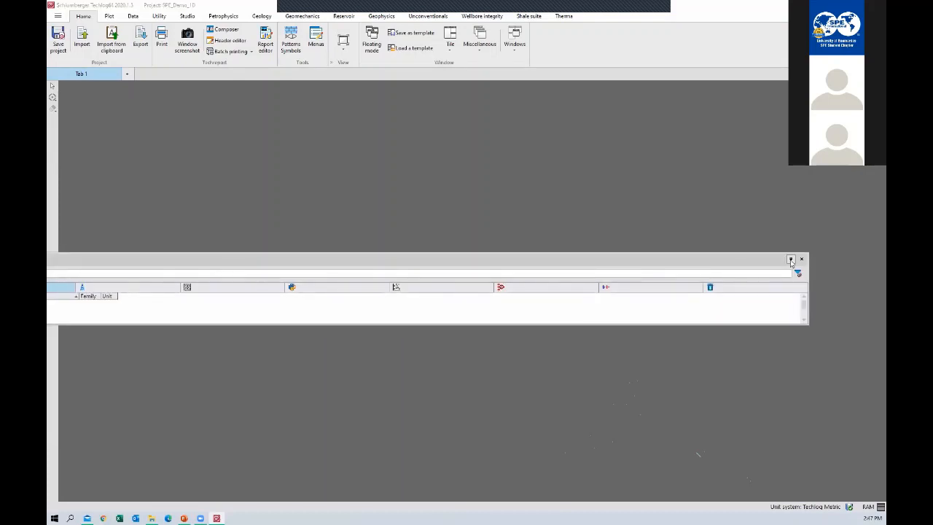
left_click(790, 259)
left_click(808, 272)
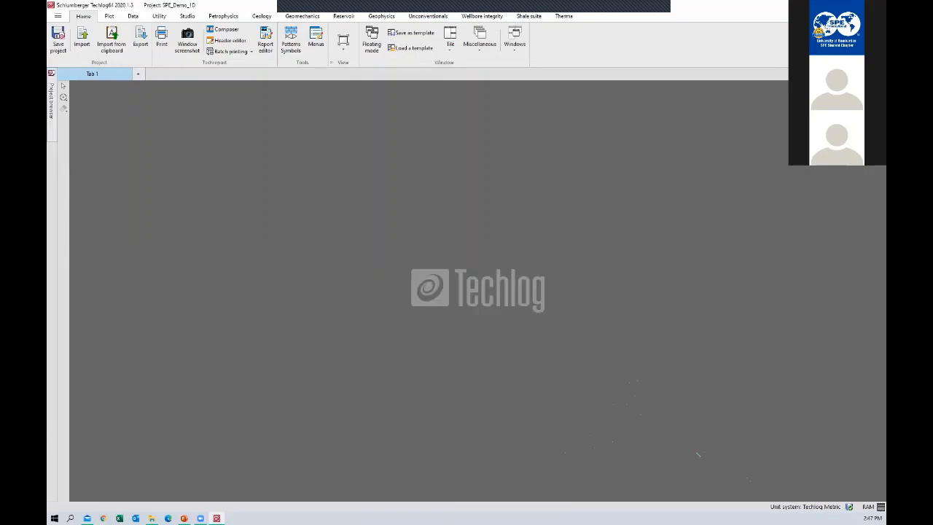
left_click(51, 102)
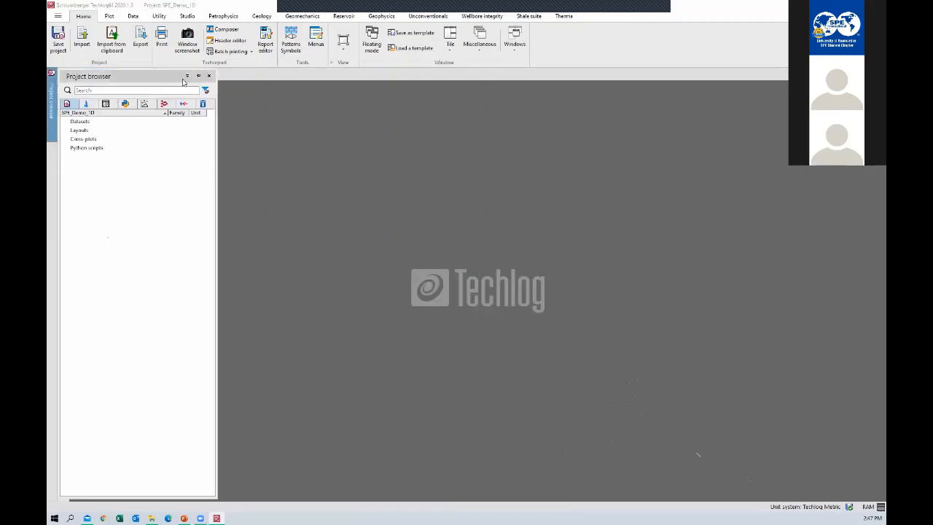
left_click(198, 73)
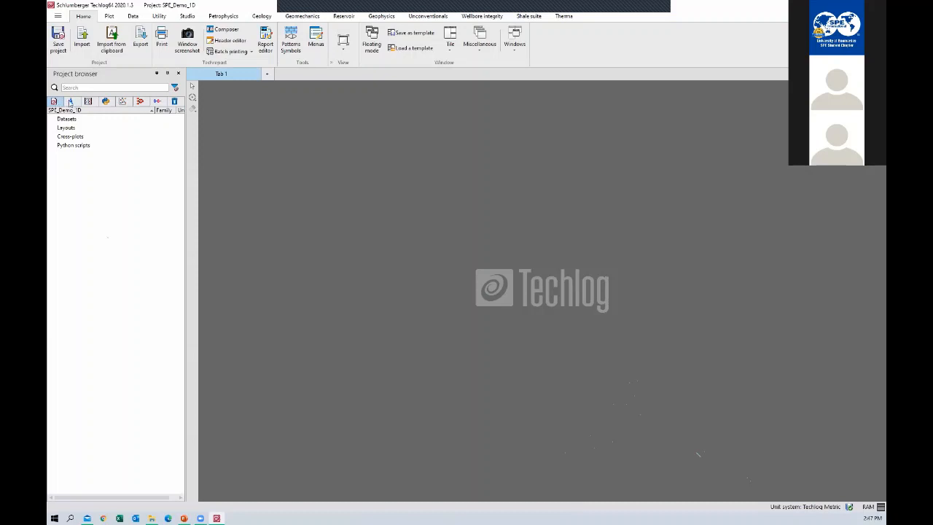
Look through the Project browser's category views, from the well datasets through scripts and cross-plots to the recycle bin.
left_click(74, 102)
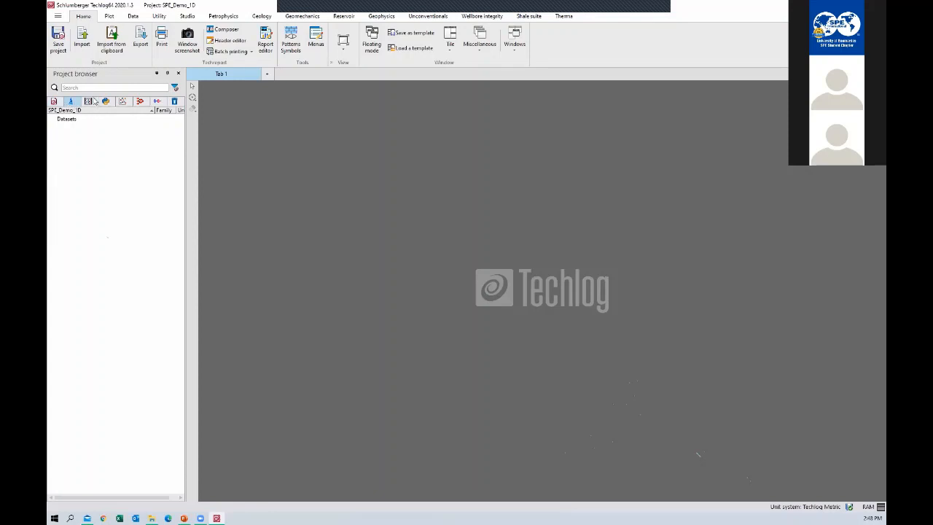
left_click(89, 103)
left_click(105, 102)
left_click(124, 106)
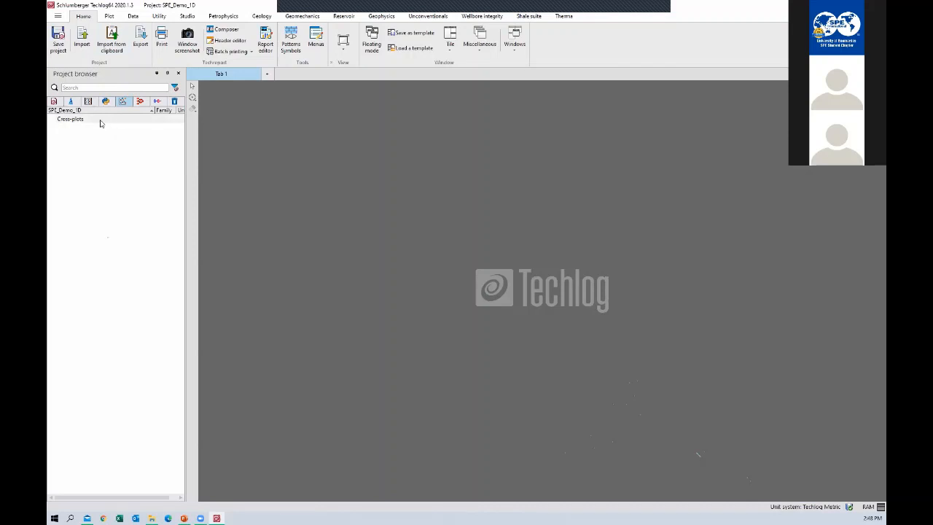
left_click(139, 101)
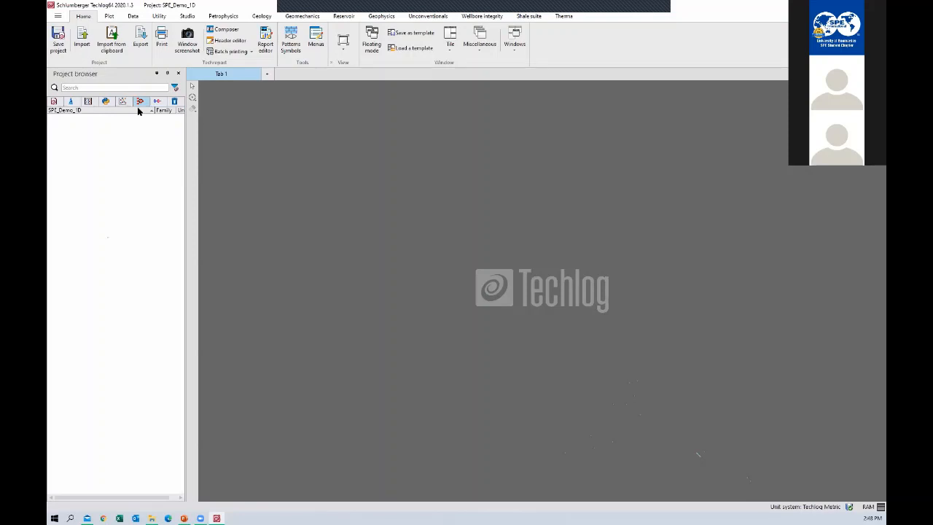
left_click(158, 101)
left_click(174, 102)
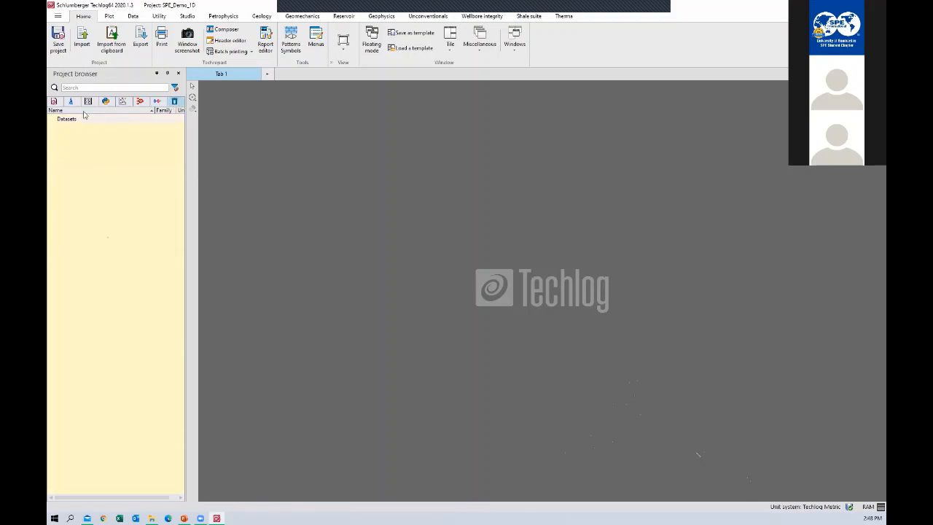
Compare the Project browser's recycle bin with the well datasets view, leave the datasets view active, and narrow the browser slightly.
left_click(71, 101)
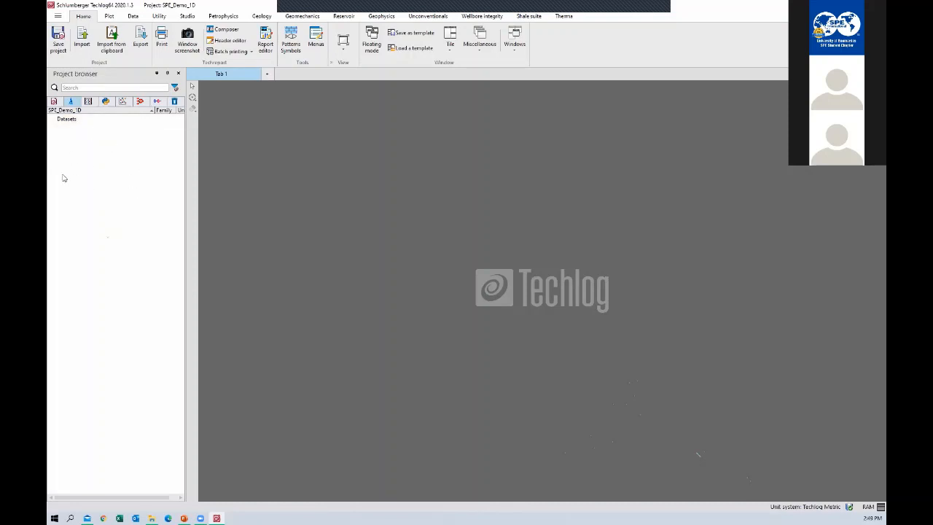
left_click(181, 101)
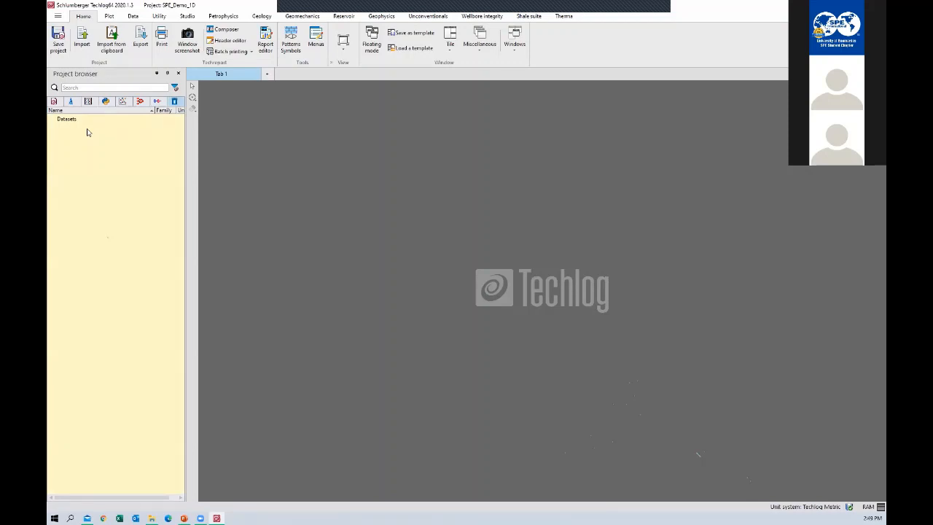
left_click(74, 104)
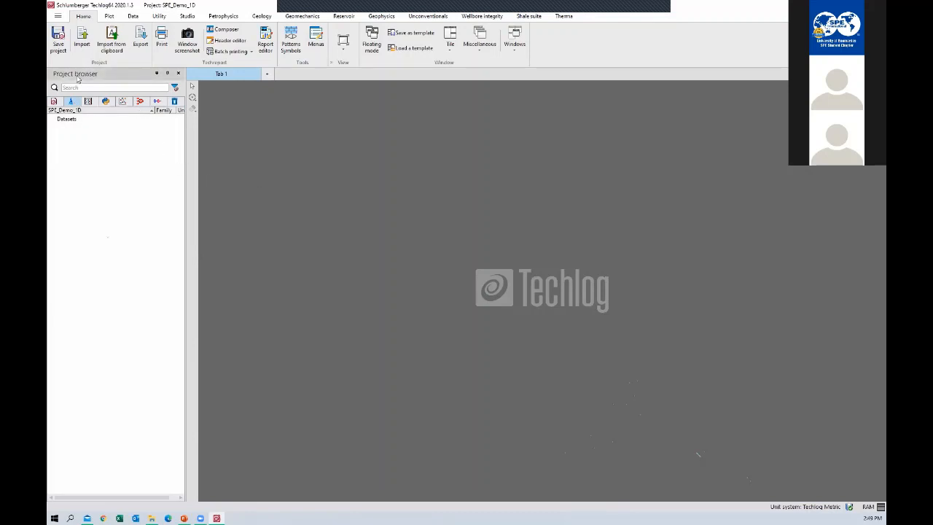
mouse_move(82, 76)
left_mouse_down()
mouse_move(406, 145)
mouse_move(52, 119)
mouse_move(78, 87)
left_mouse_up()
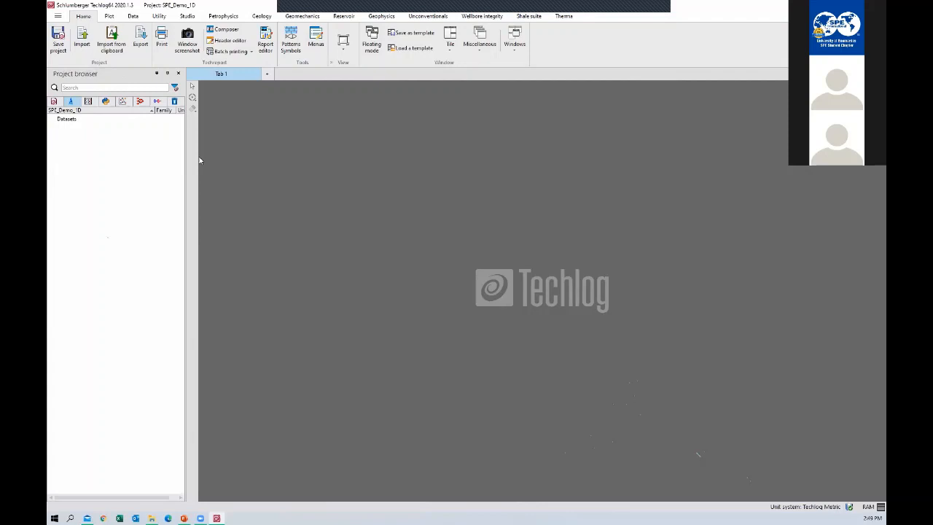
left_click_drag(185, 163, 179, 162)
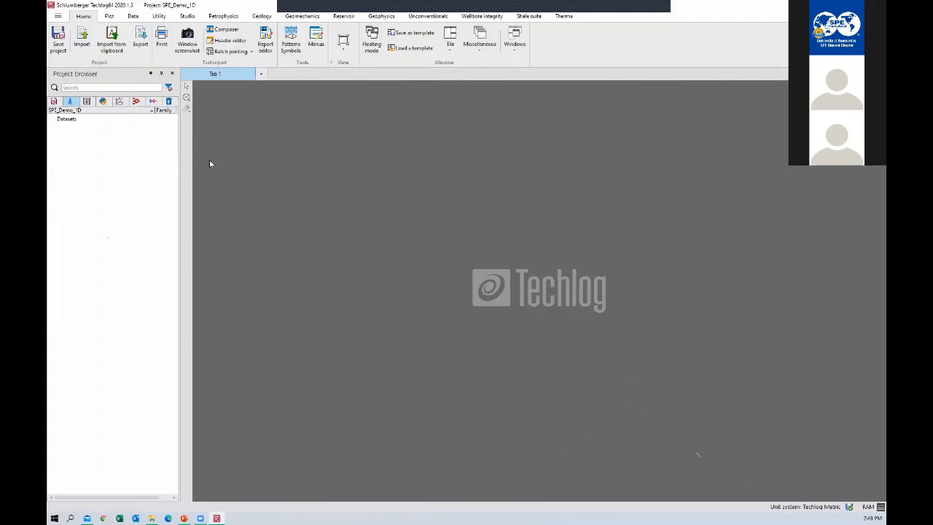
Display the Properties window, dock it on the right side of the workspace, and widen it slightly.
left_click(346, 48)
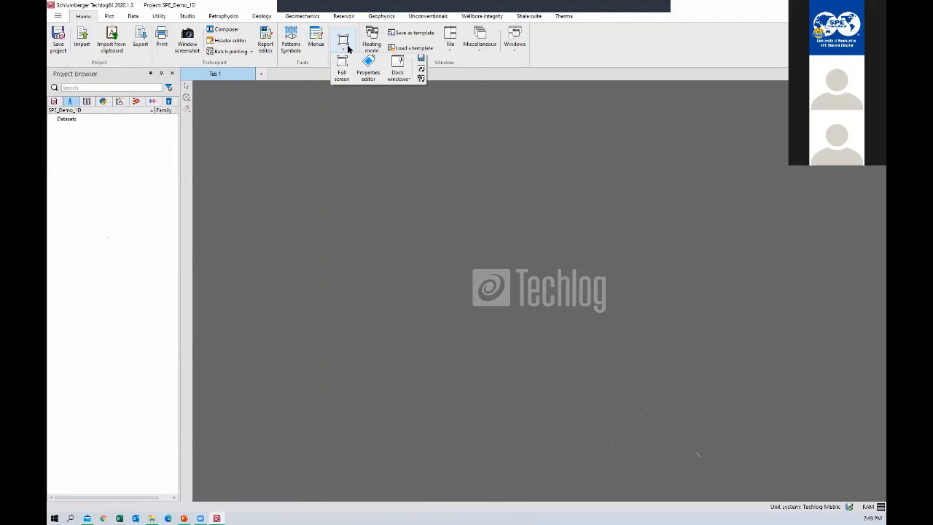
left_click(397, 76)
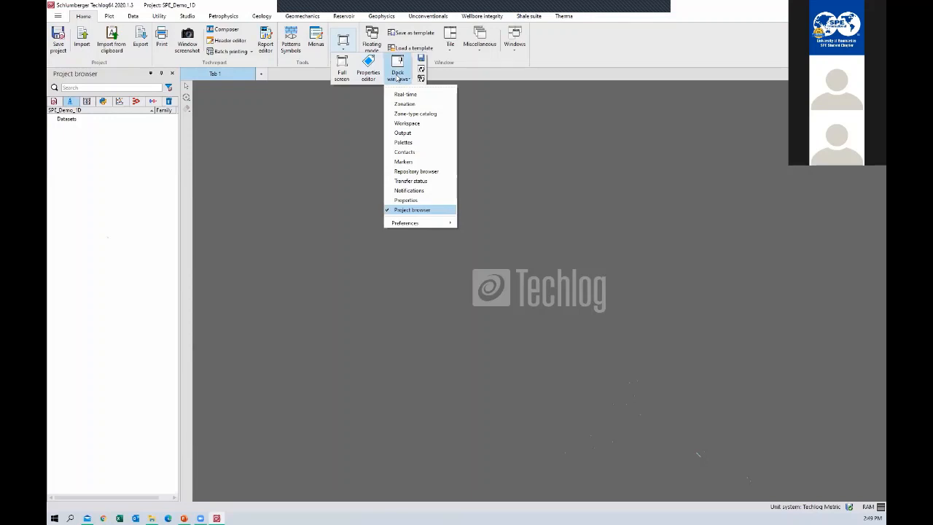
left_click(413, 200)
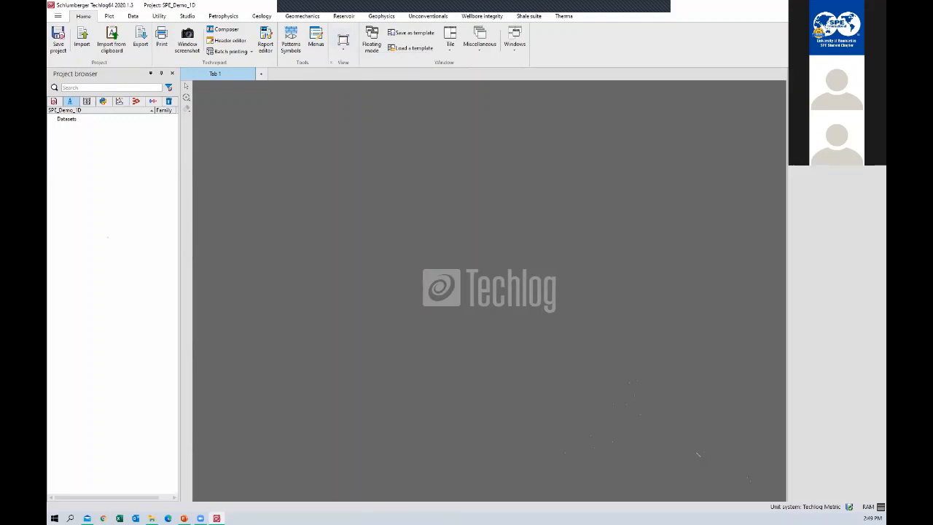
left_click_drag(816, 73, 361, 109)
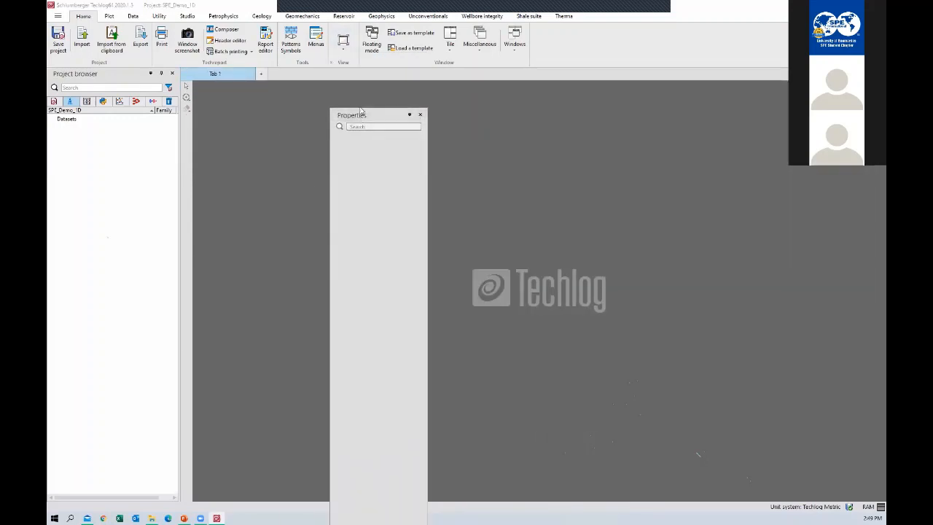
left_click(409, 114)
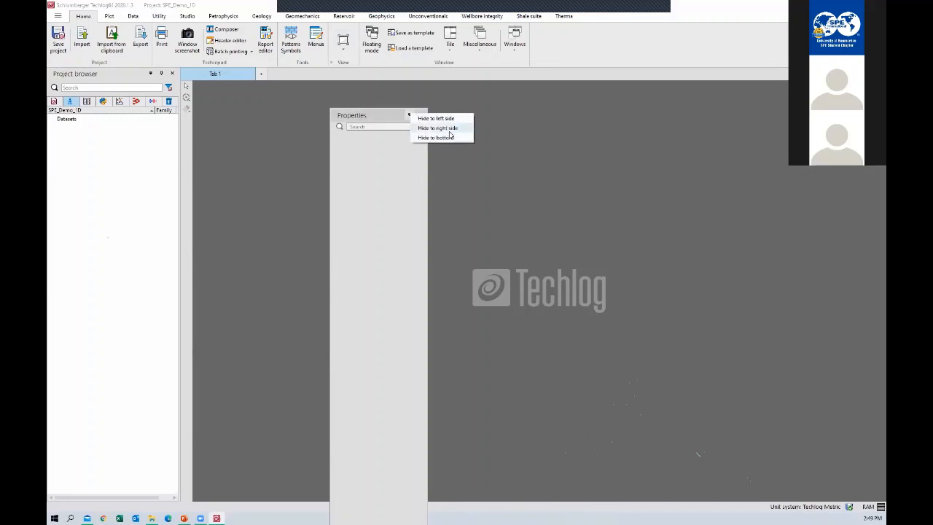
left_click(445, 128)
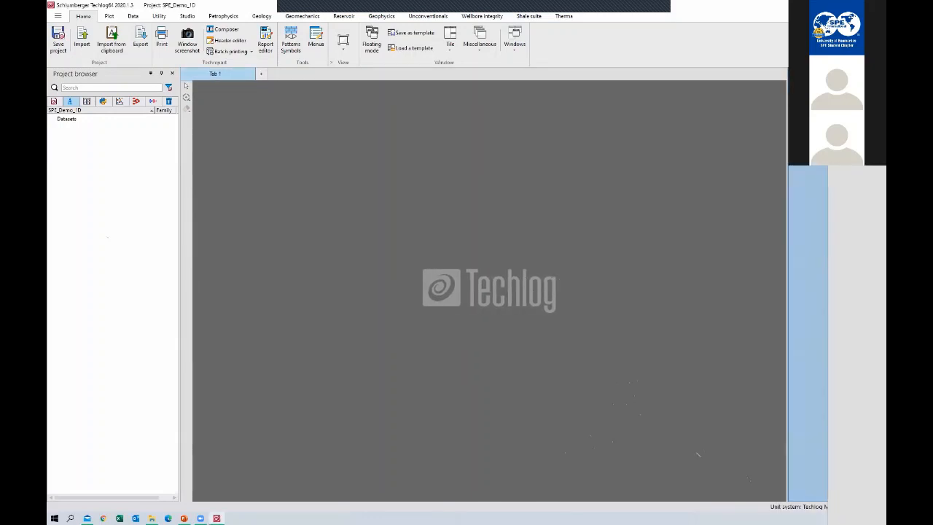
left_click_drag(786, 168, 765, 169)
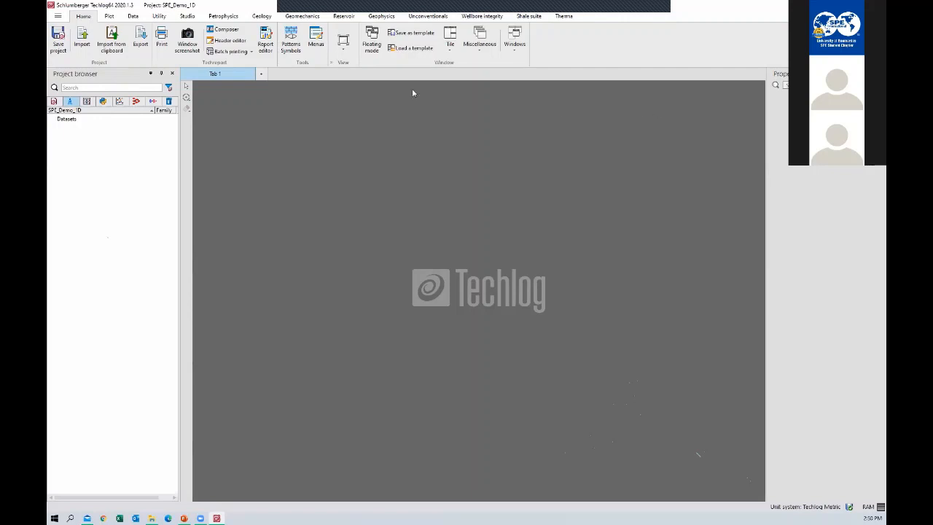
Display the Zonation window and dock it beneath the Project browser at a reduced height.
left_click(347, 52)
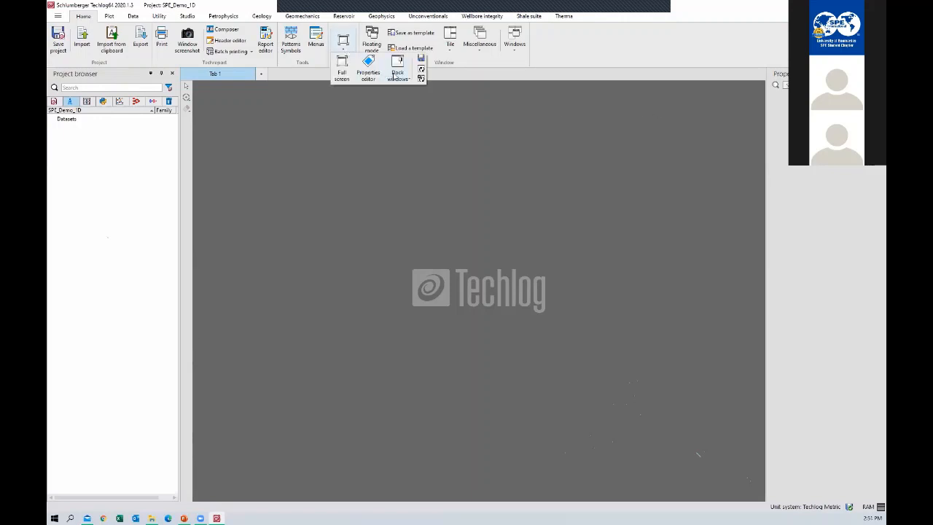
left_click(397, 77)
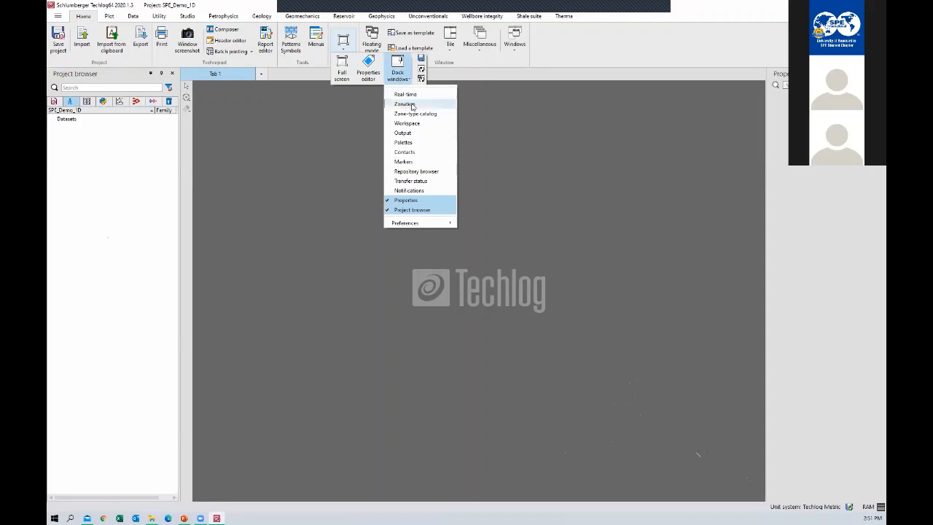
left_click(412, 105)
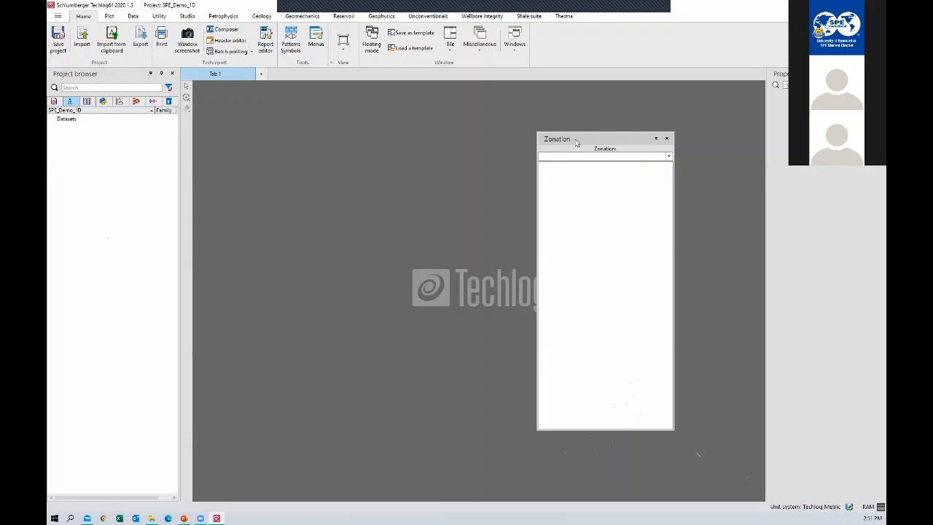
left_click_drag(601, 132, 599, 206)
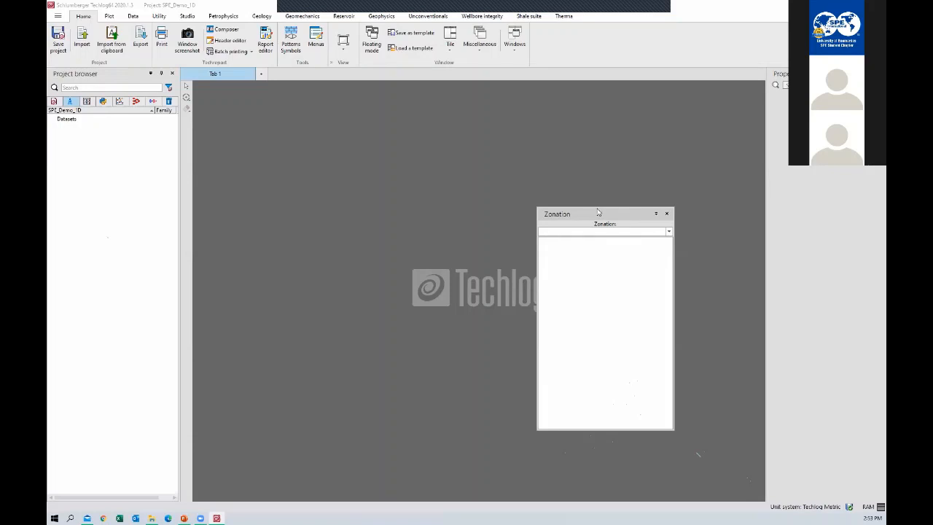
left_click_drag(597, 212, 107, 445)
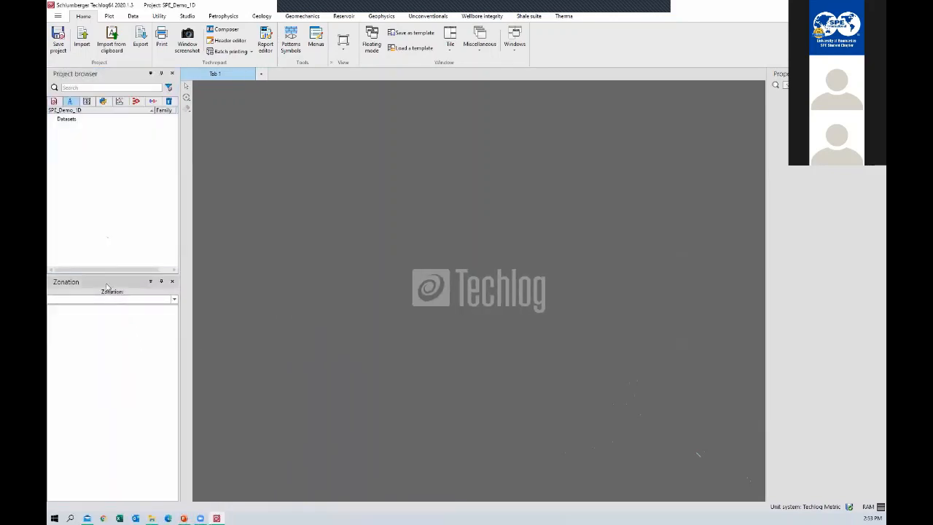
left_click_drag(104, 273, 86, 417)
left_click_drag(92, 75, 96, 404)
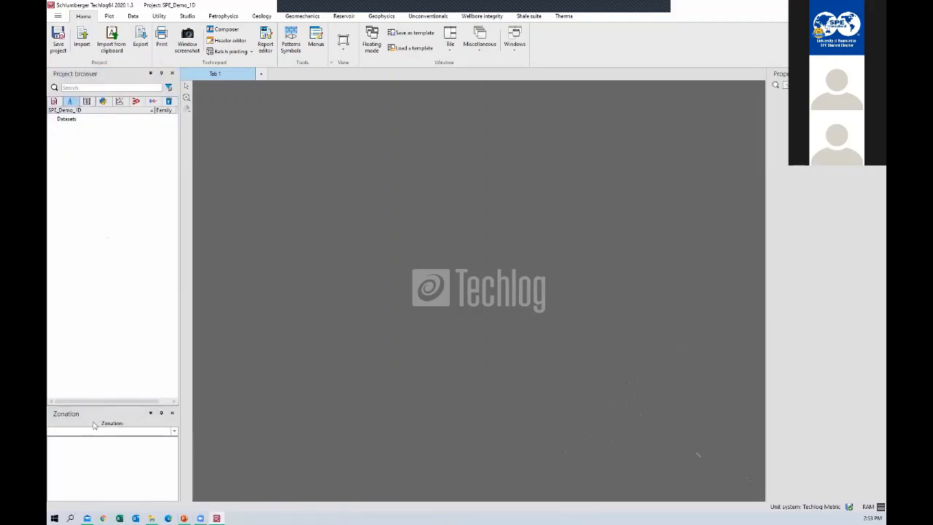
Display the Output window below the workspace and reduce its height.
left_click(343, 41)
left_click(397, 73)
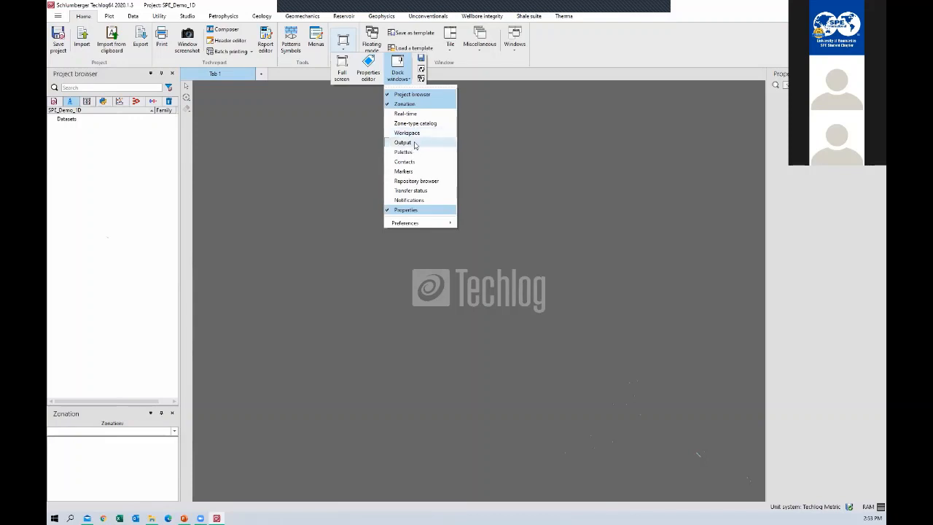
left_click(411, 143)
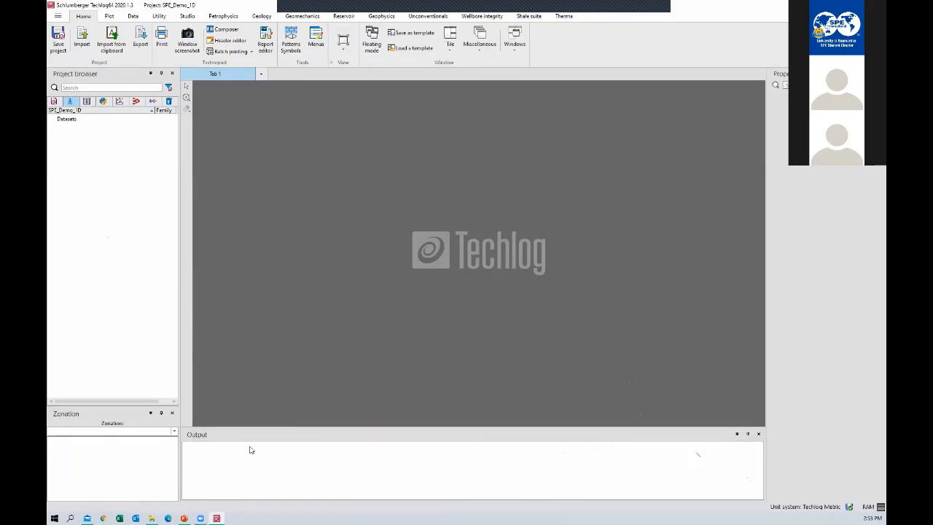
left_click_drag(241, 426, 245, 451)
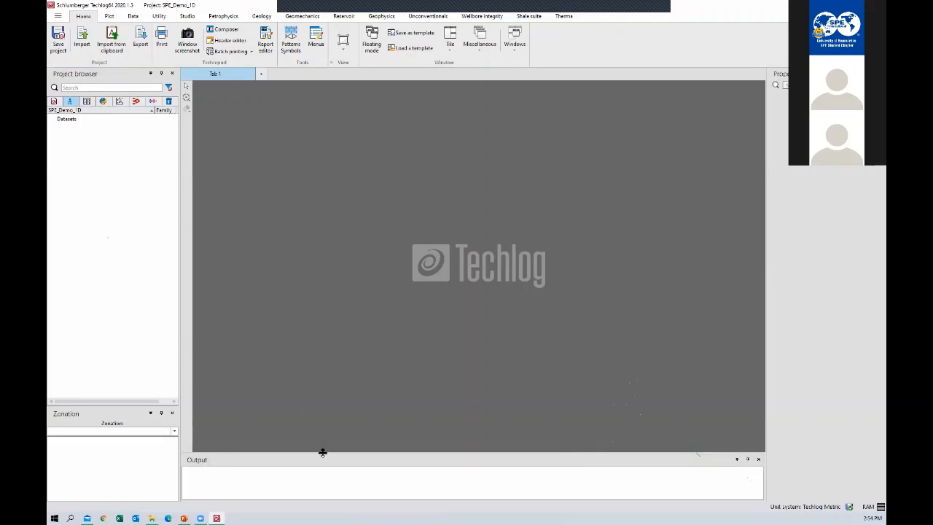
left_click_drag(322, 452, 325, 455)
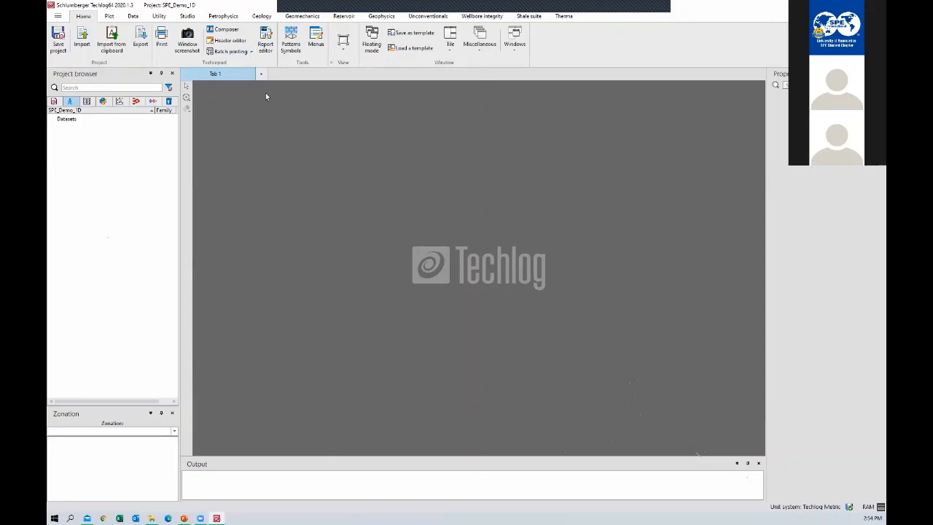
Check which dock windows are enabled.
left_click(343, 44)
left_click(398, 83)
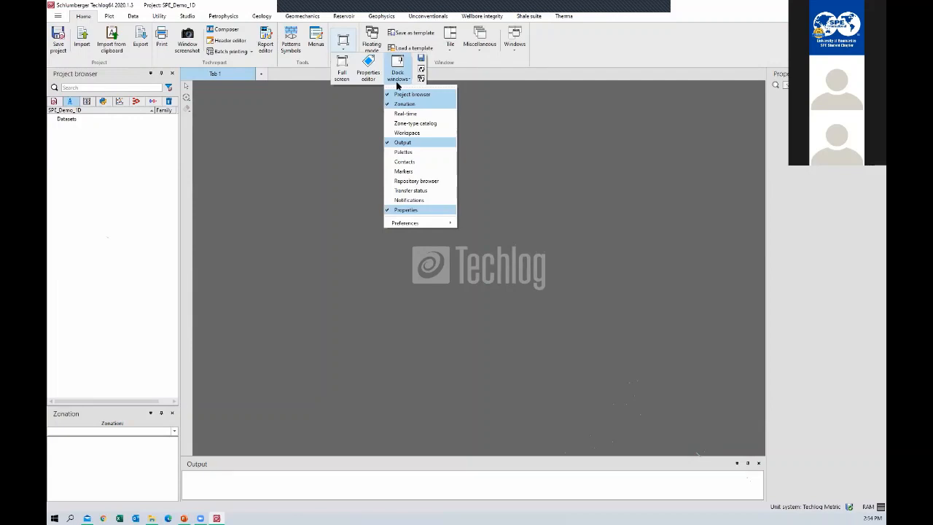
left_click(166, 146)
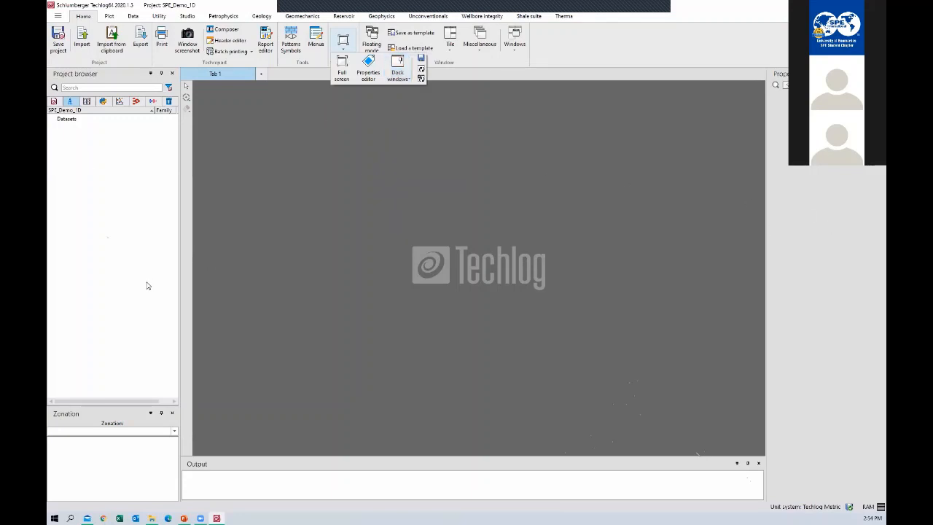
left_click(311, 136)
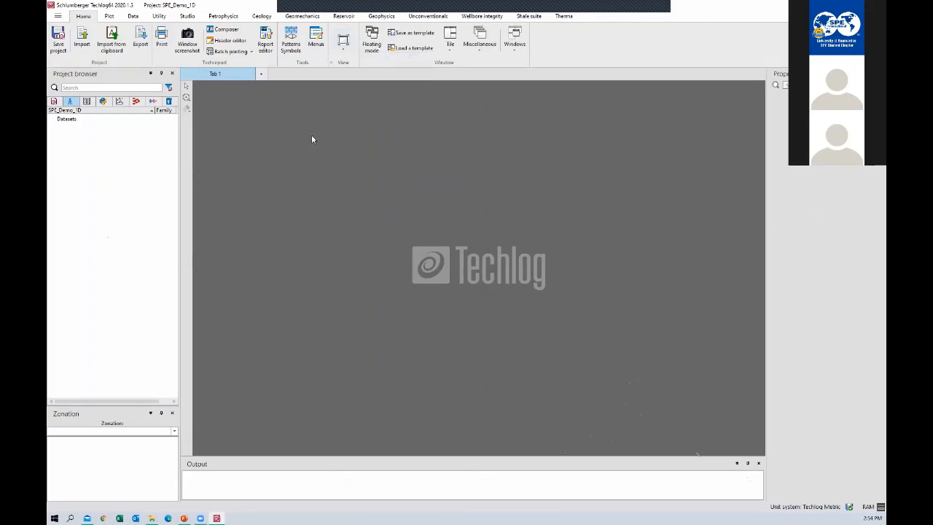
Add five empty workspace tabs after Tab 1.
left_click(261, 73)
left_click(336, 74)
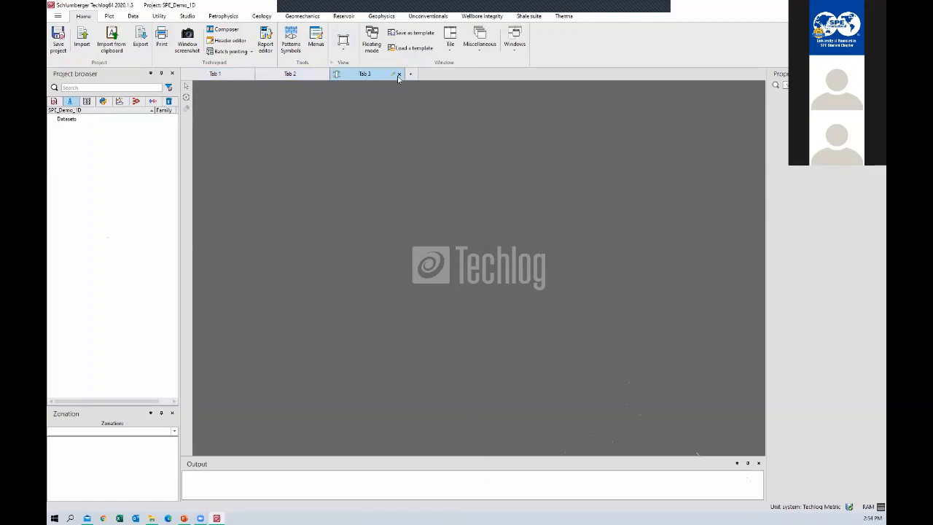
left_click(410, 73)
left_click(485, 73)
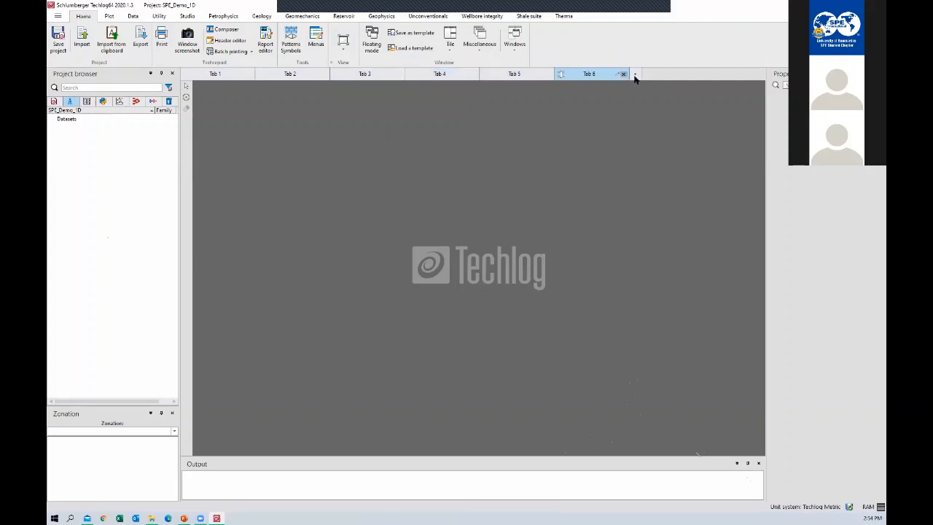
Close workspace tabs 2 through 6 so that only Tab 1 is left.
left_click(215, 76)
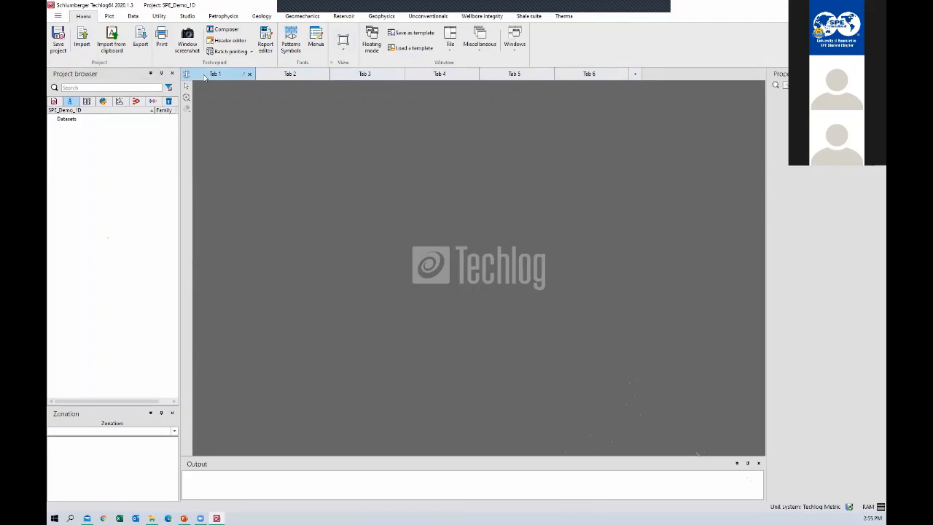
left_click(324, 75)
double_click(324, 74)
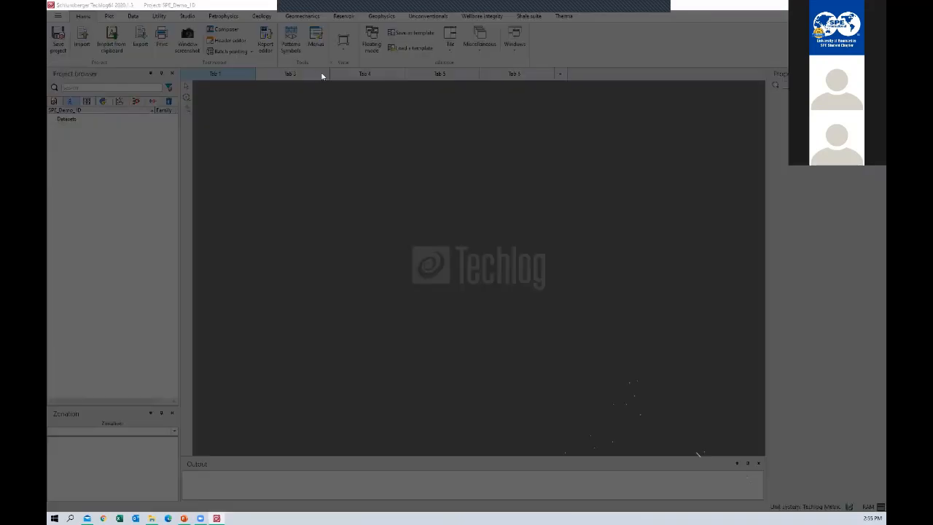
left_click(488, 264)
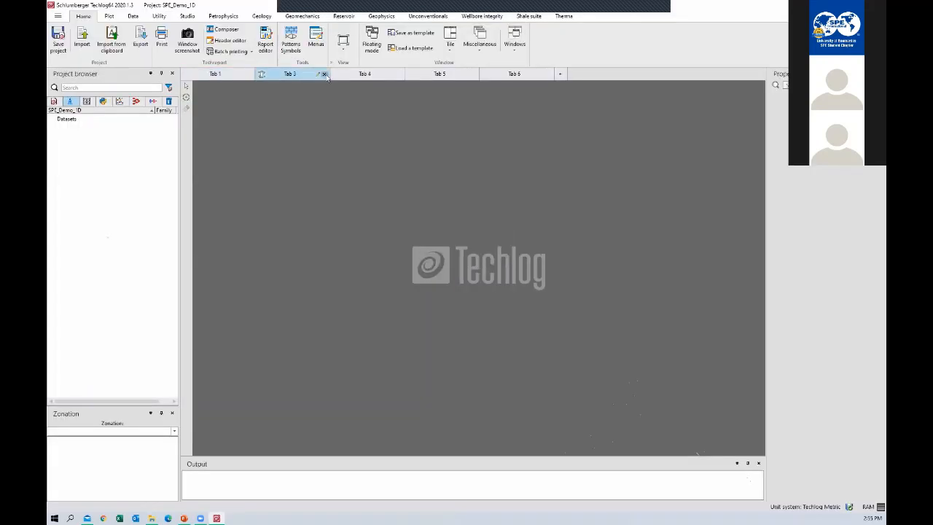
left_click(324, 74)
left_click(324, 75)
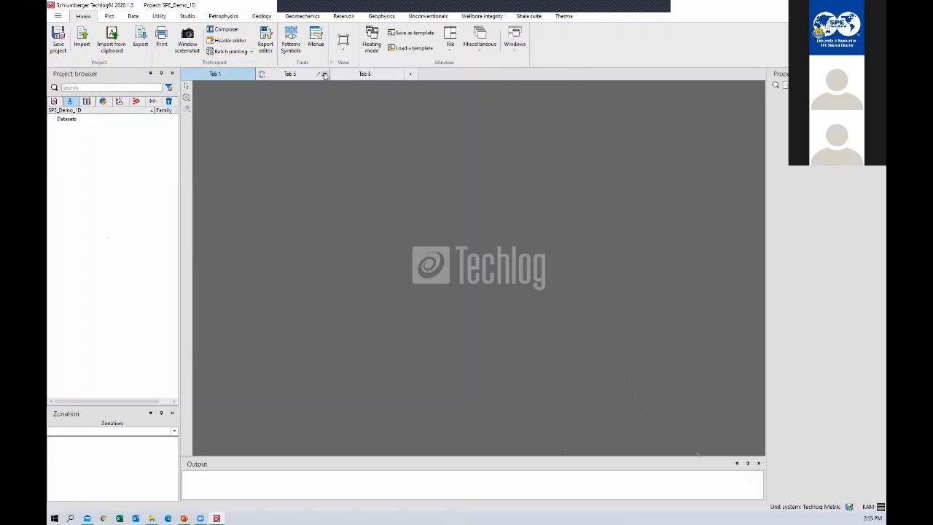
left_click(324, 74)
left_click(324, 74)
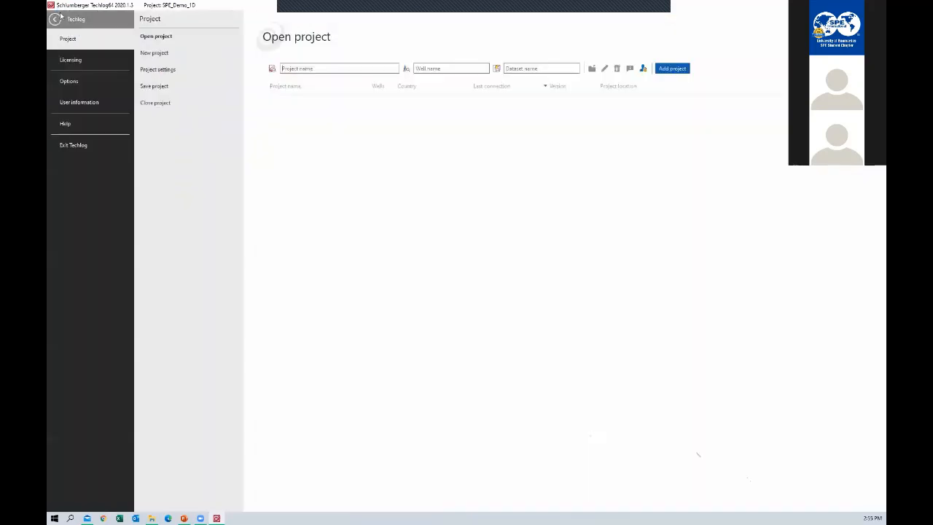
Open the application options and review the startup, folder and saving settings, including the available auto-save intervals.
left_click(59, 16)
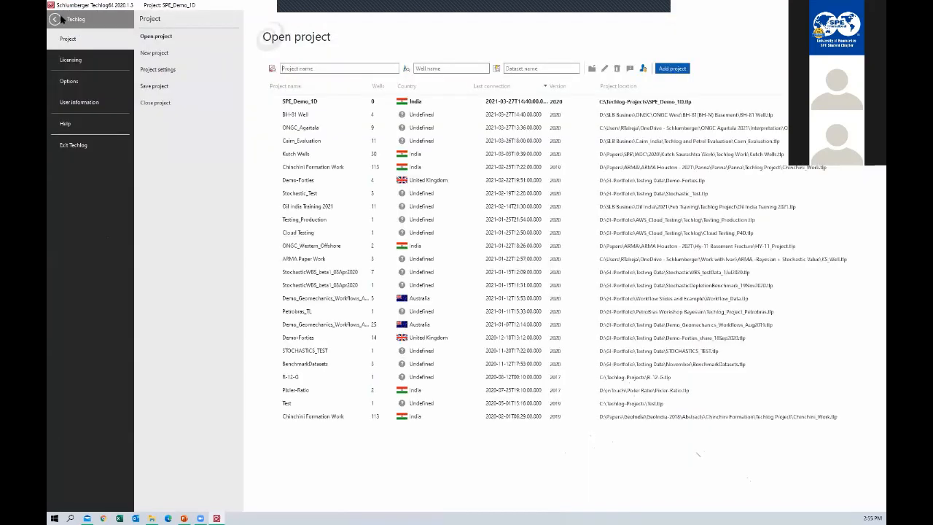
left_click(70, 81)
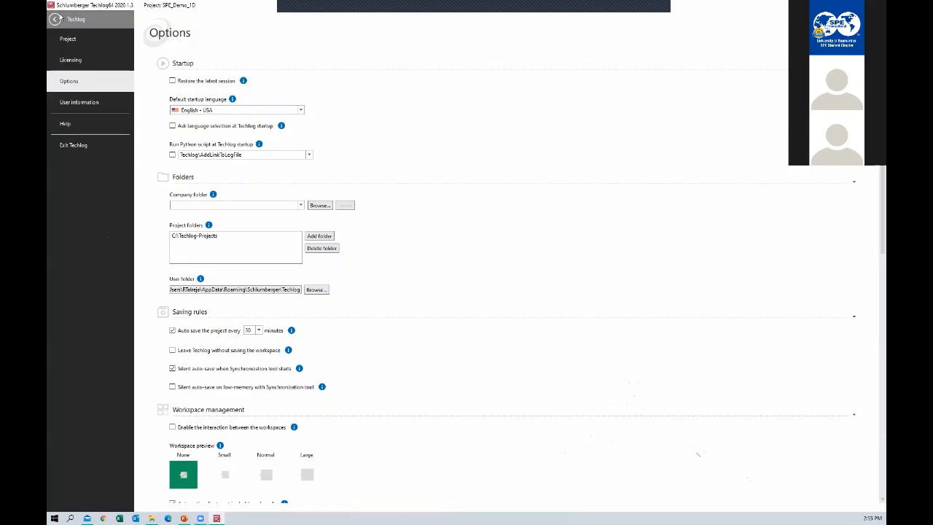
left_click(58, 17)
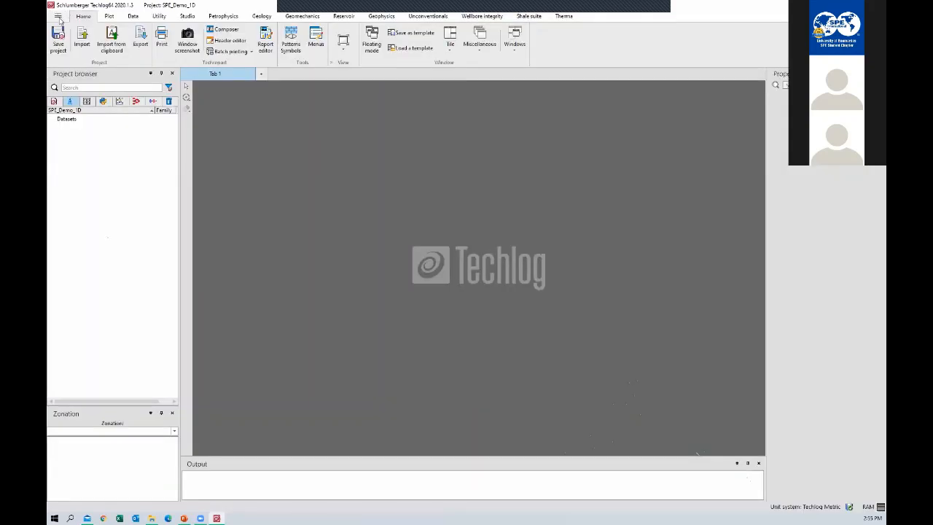
left_click(58, 16)
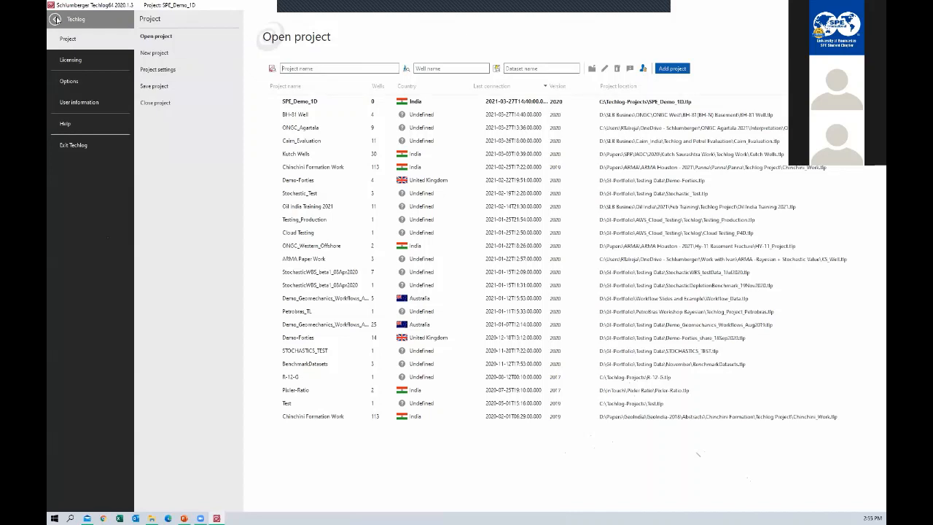
left_click(76, 82)
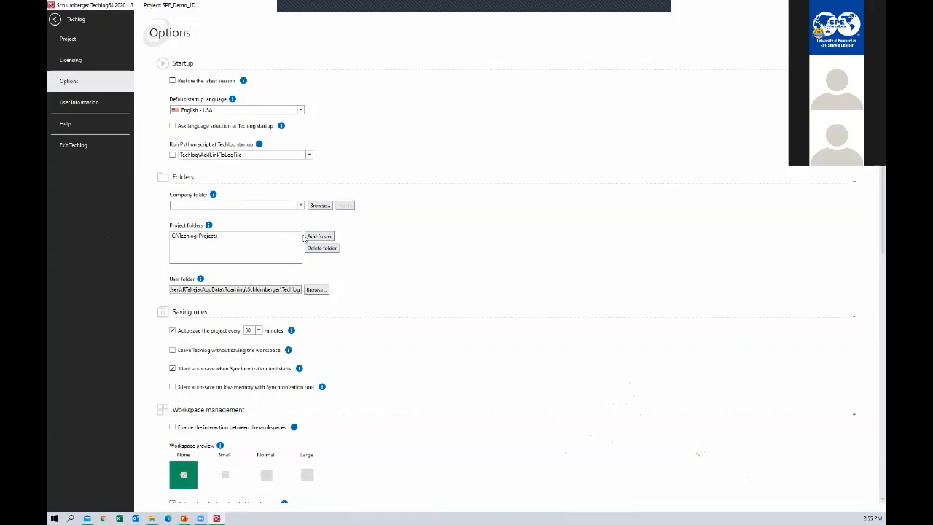
scroll(332, 257, "down", 1)
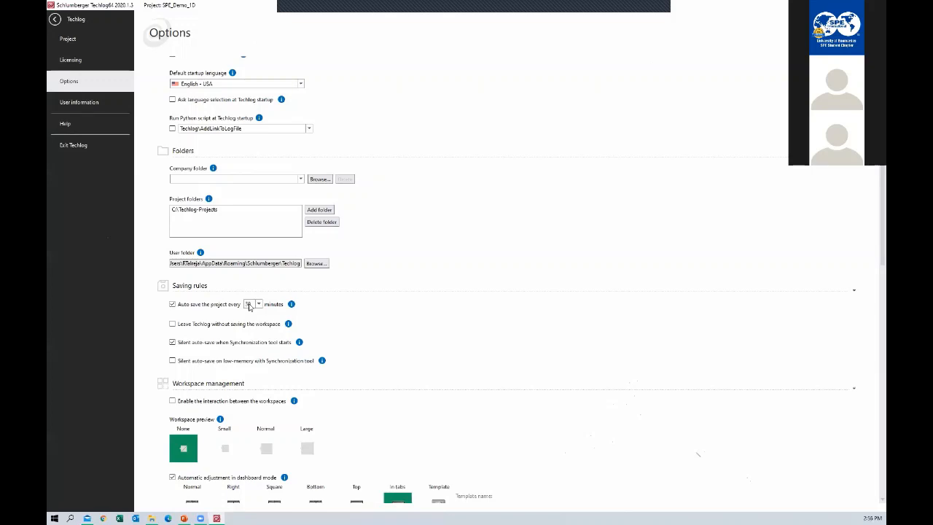
left_click(256, 304)
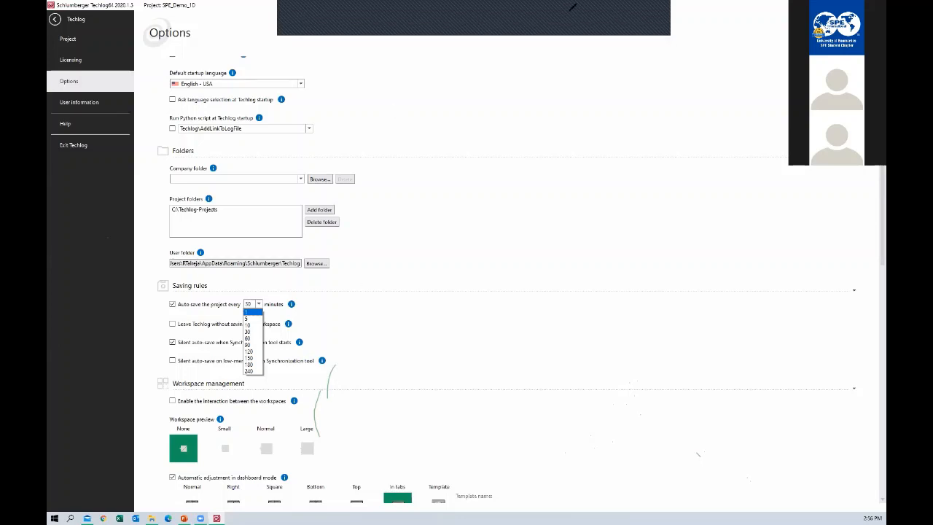
Erase the stray pen annotation strokes drawn over the Options page.
left_click(398, 22)
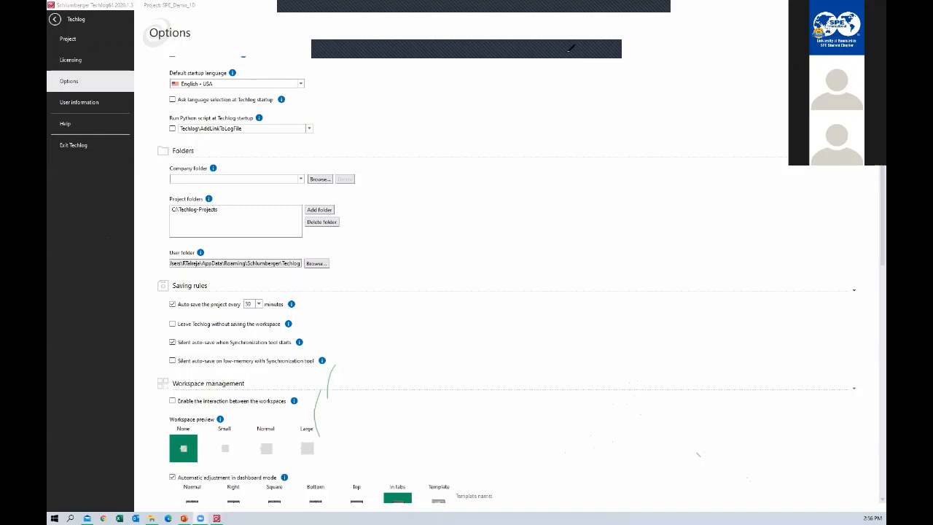
left_click_drag(323, 369, 335, 374)
left_click(439, 51)
left_click(319, 413)
left_click(329, 379)
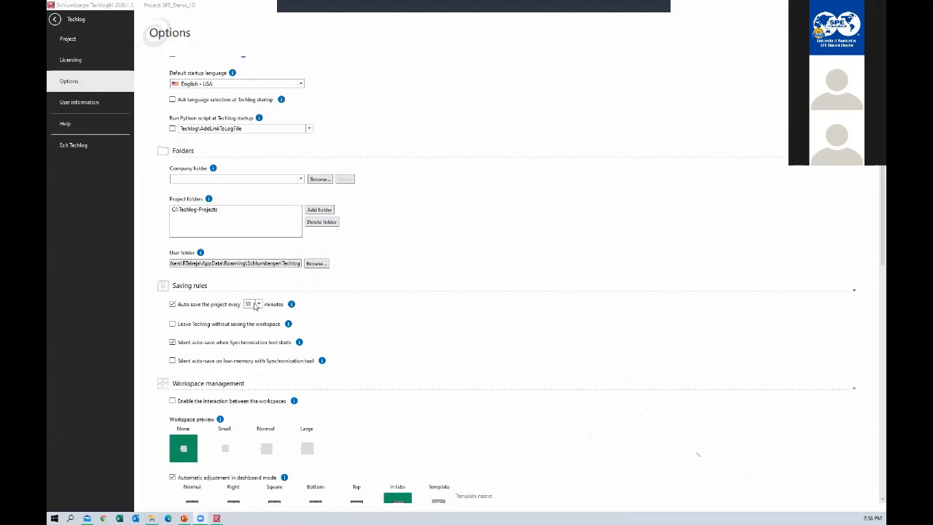
Choose None as the workspace preview and In tabs as the automatic adjustment in dashboard mode.
scroll(255, 305, "down", 3)
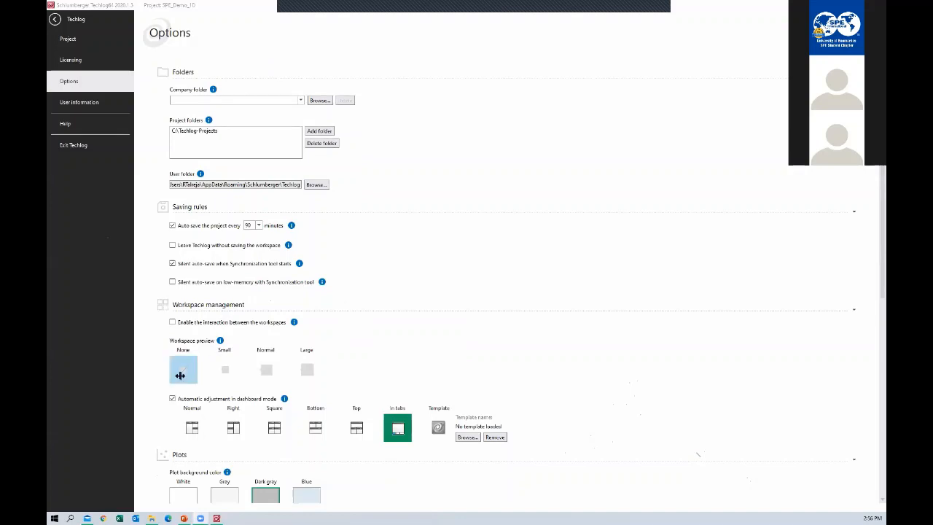
left_click(184, 376)
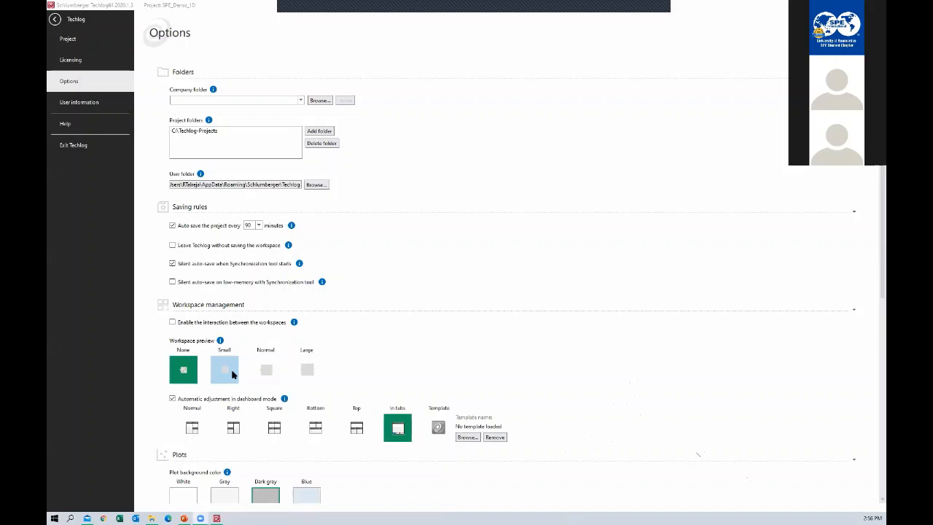
scroll(233, 373, "down", 1)
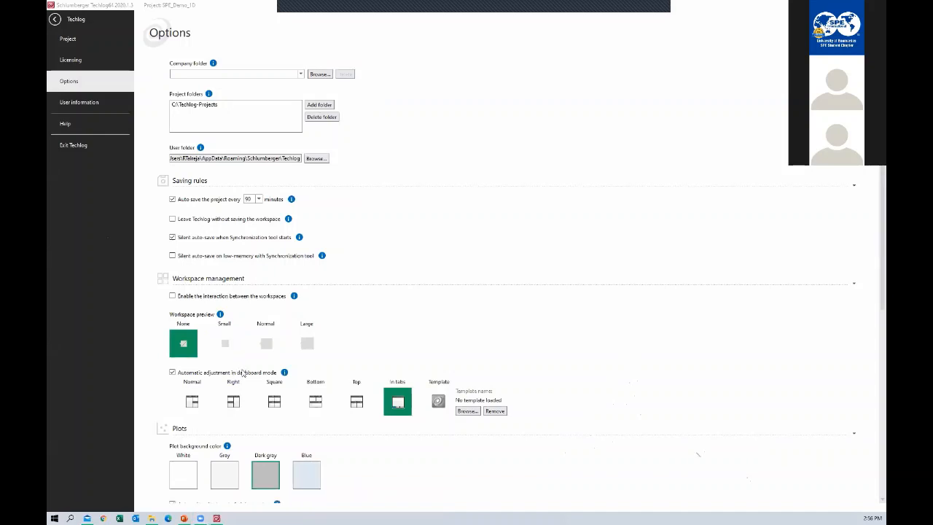
scroll(242, 373, "down", 1)
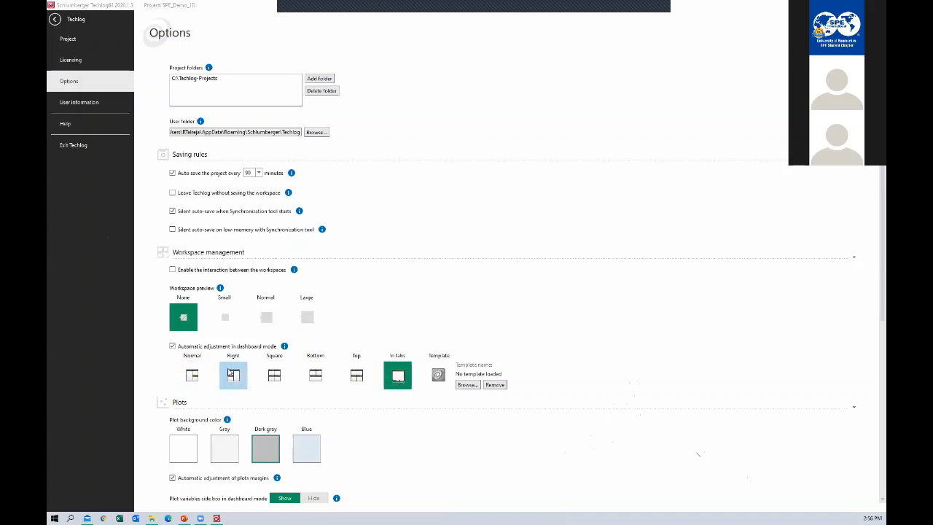
scroll(231, 373, "down", 1)
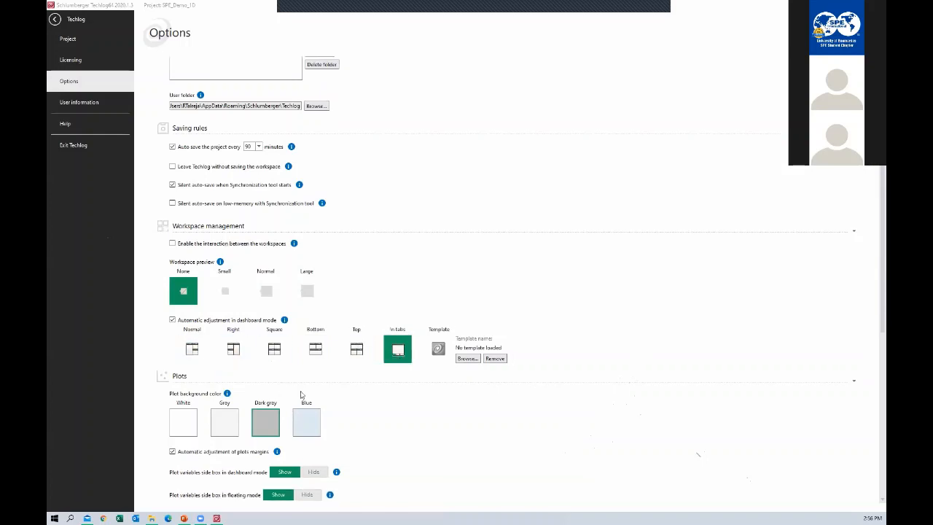
left_click(400, 350)
Review the plot, Studio and memory options, and choose MV = -999.25 as the missing values detection rule.
scroll(377, 372, "down", 2)
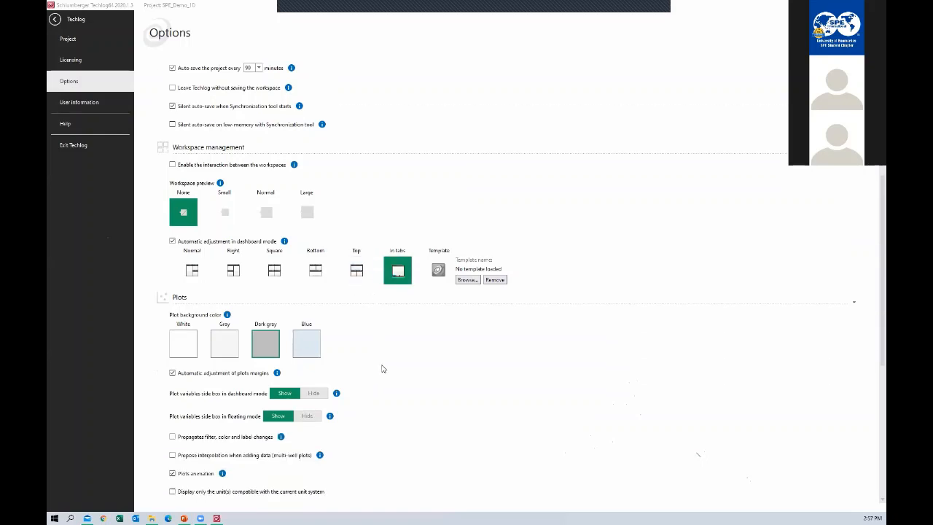
scroll(382, 369, "down", 1)
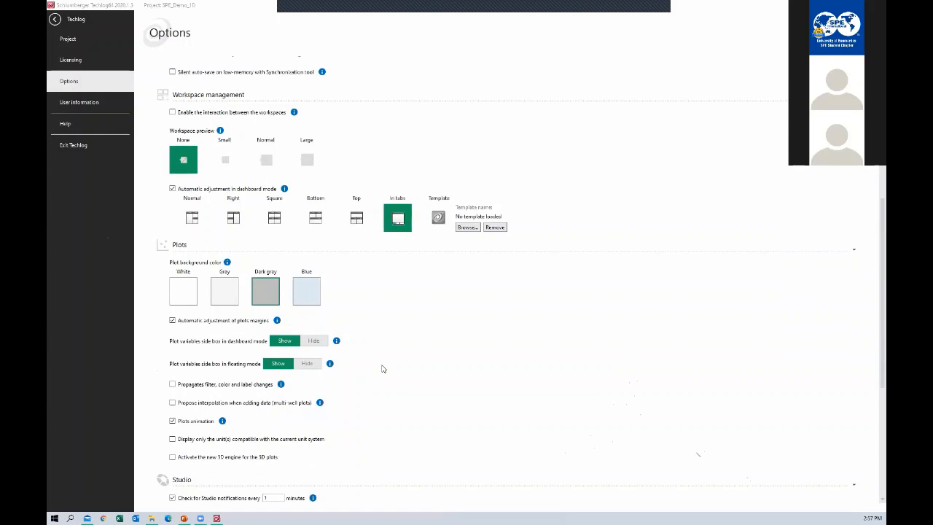
scroll(382, 369, "down", 1)
scroll(382, 369, "down", 3)
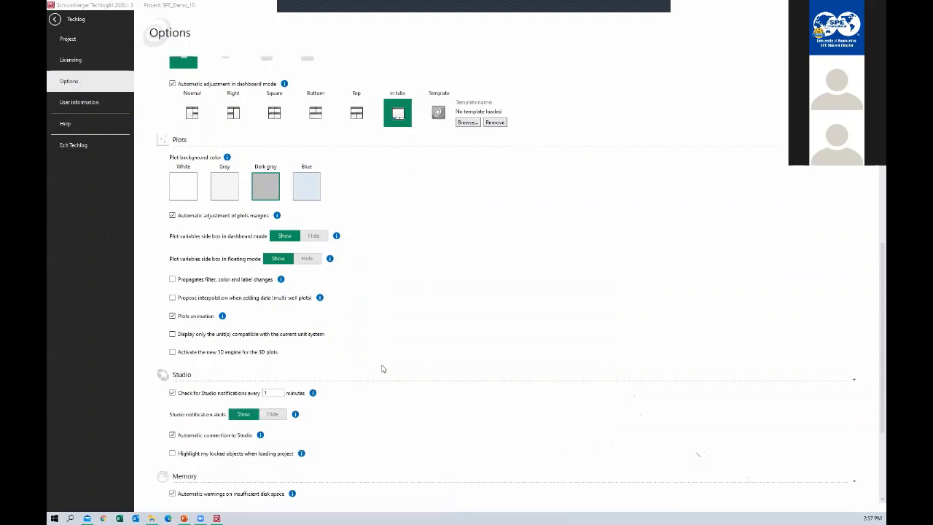
scroll(383, 368, "down", 2)
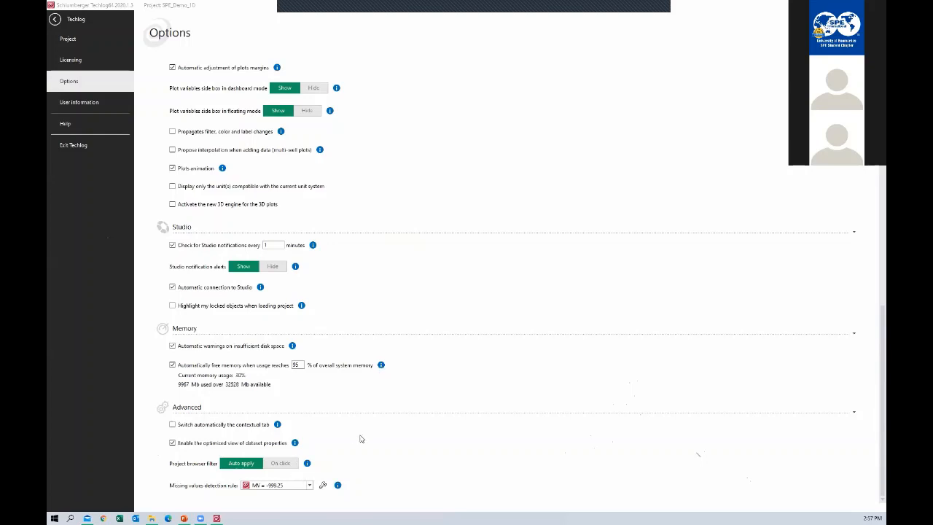
left_click(294, 485)
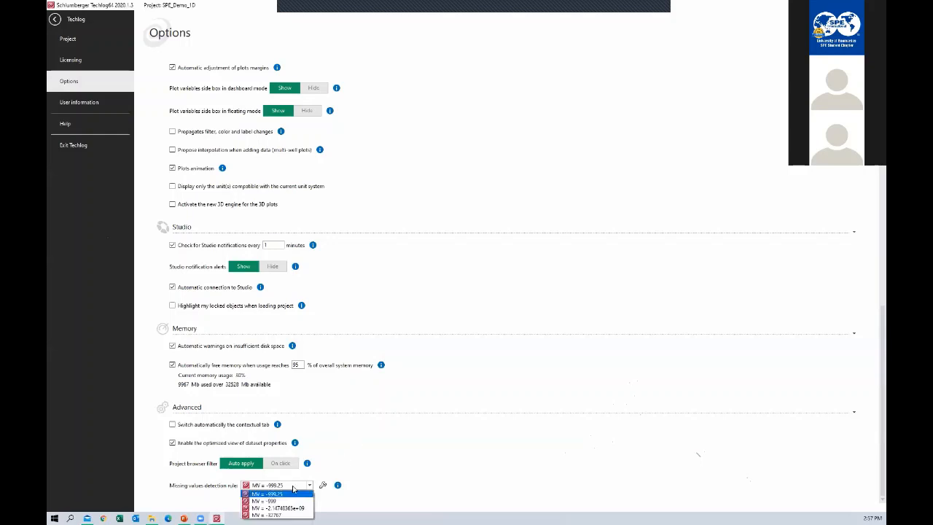
left_click(292, 493)
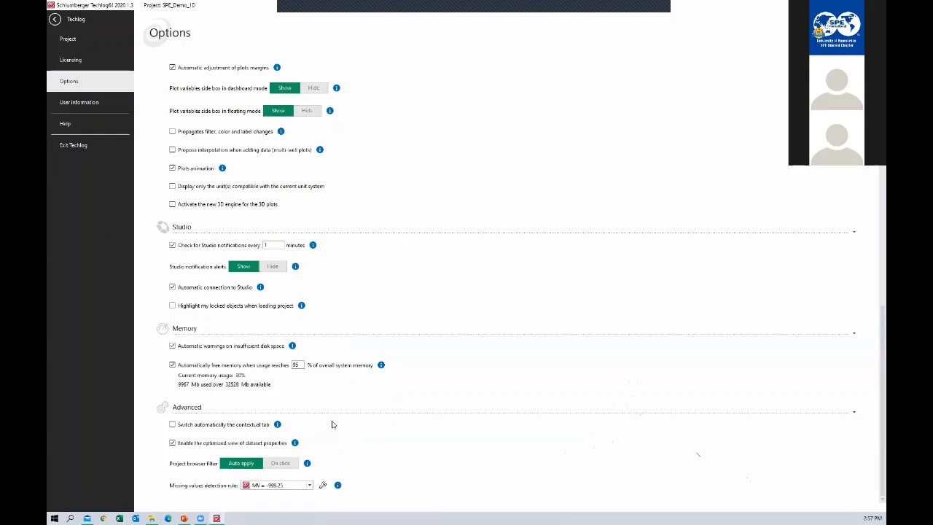
Set the project auto-save interval to 60 minutes and return to the workspace.
scroll(358, 381, "up", 3)
scroll(379, 349, "up", 5)
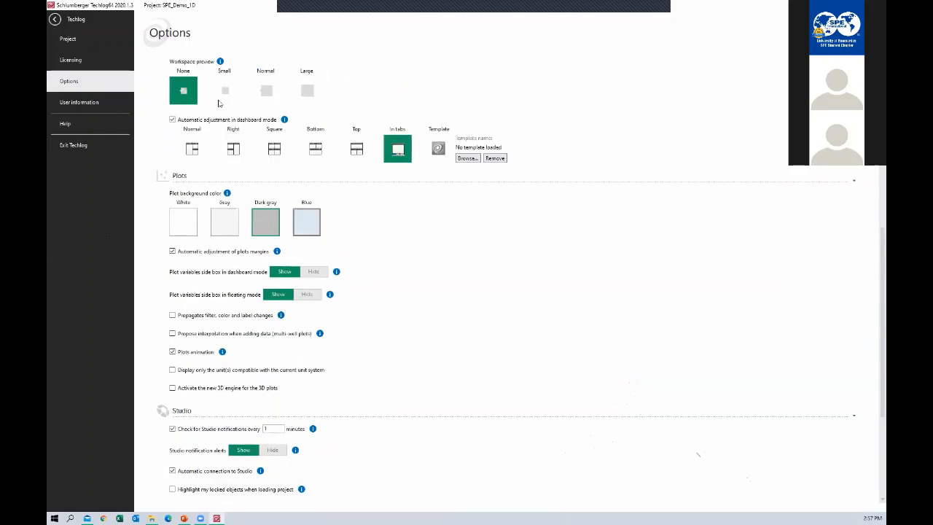
scroll(348, 182, "up", 5)
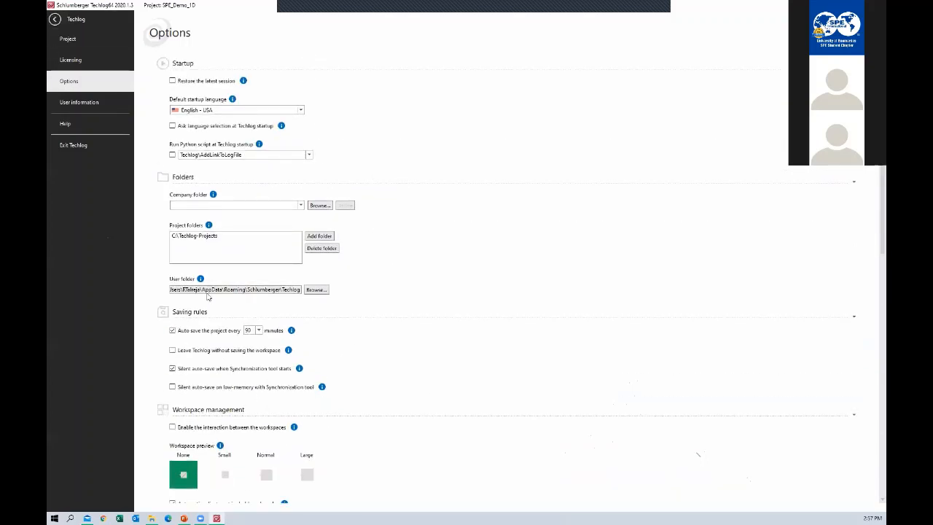
left_click(256, 332)
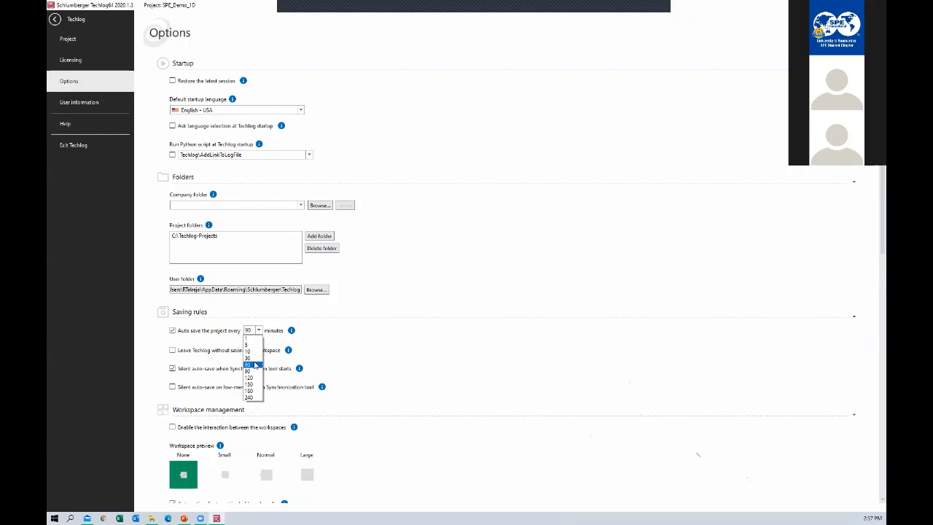
left_click(252, 364)
left_click(55, 19)
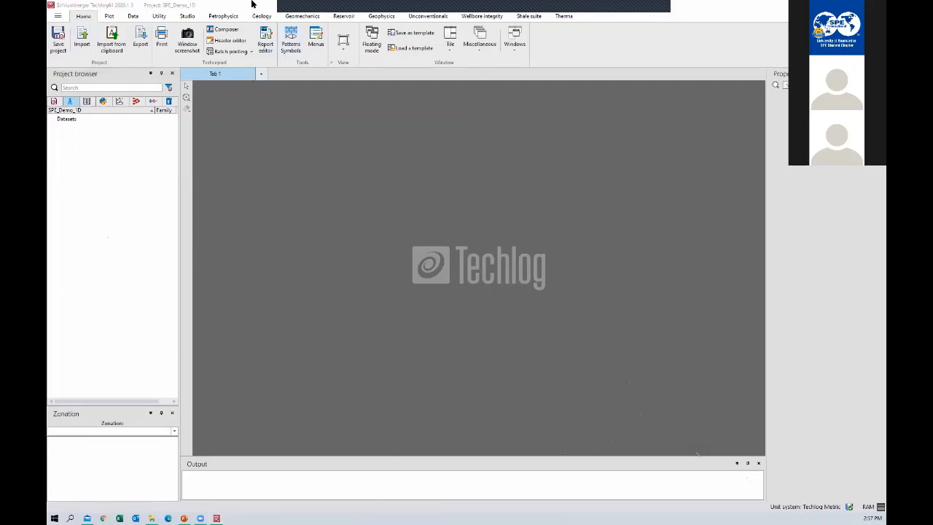
Display the Geomechanics tools and look through the available overburden stress methods.
left_click(254, 9)
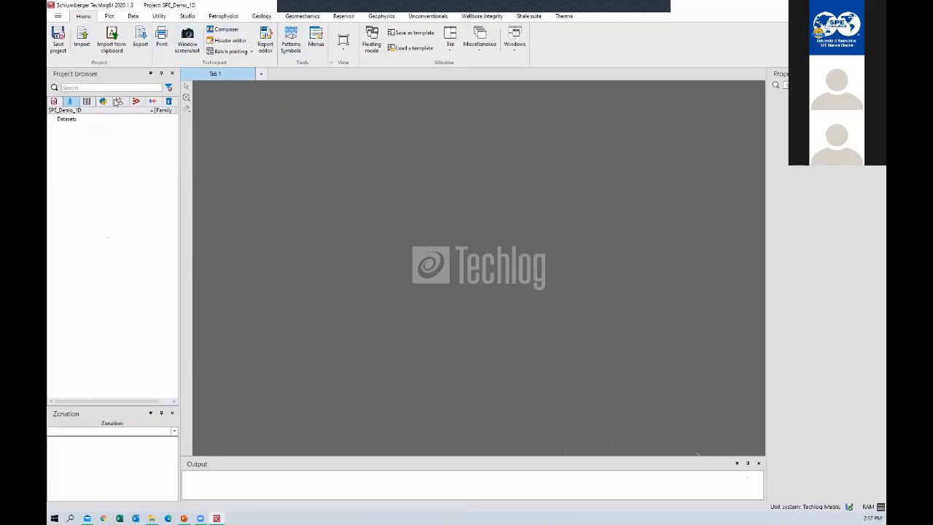
left_click(71, 101)
key("alt")
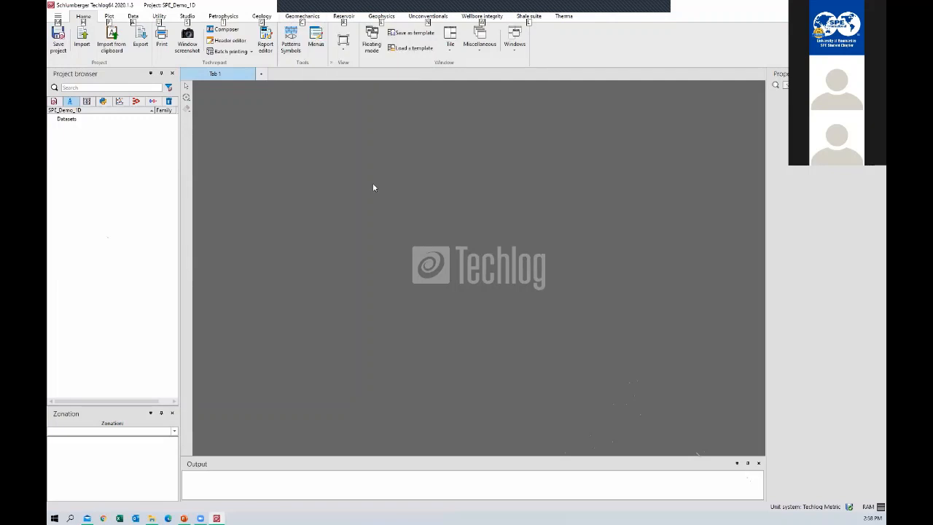
key("c")
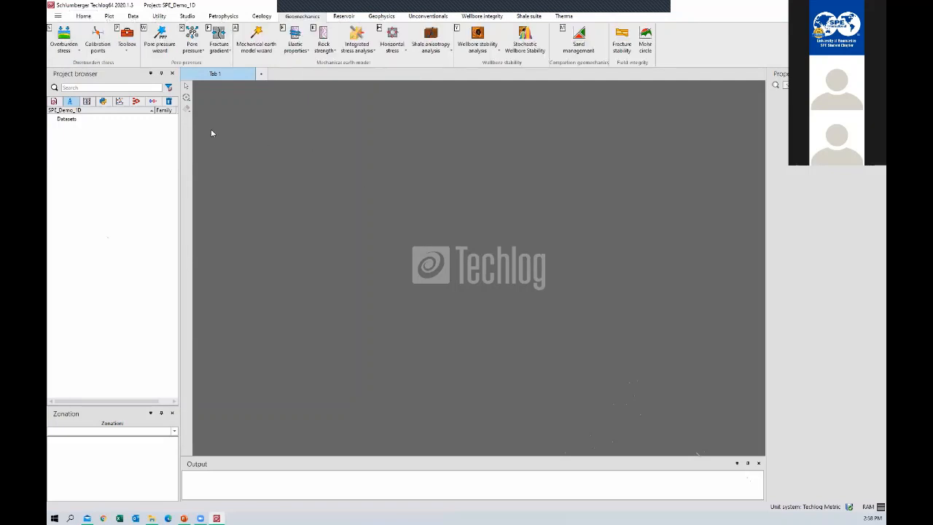
left_click(68, 51)
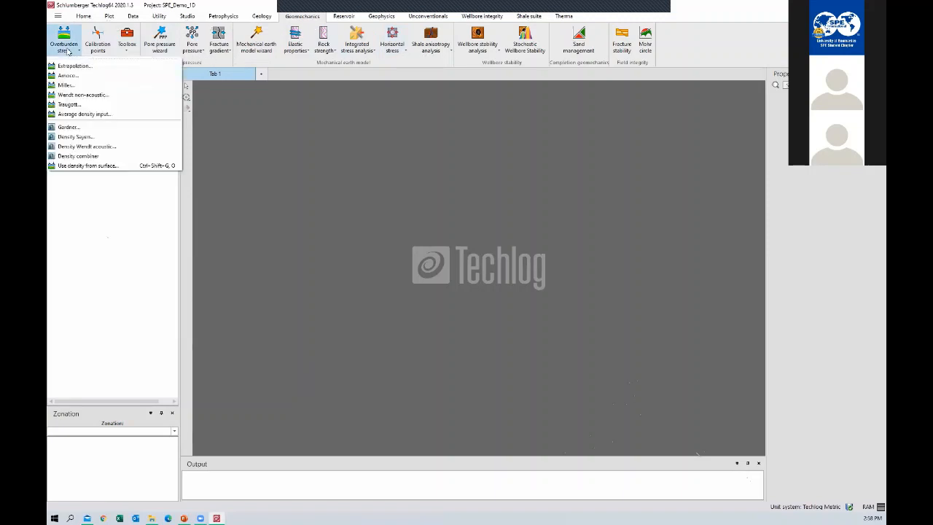
left_click(284, 105)
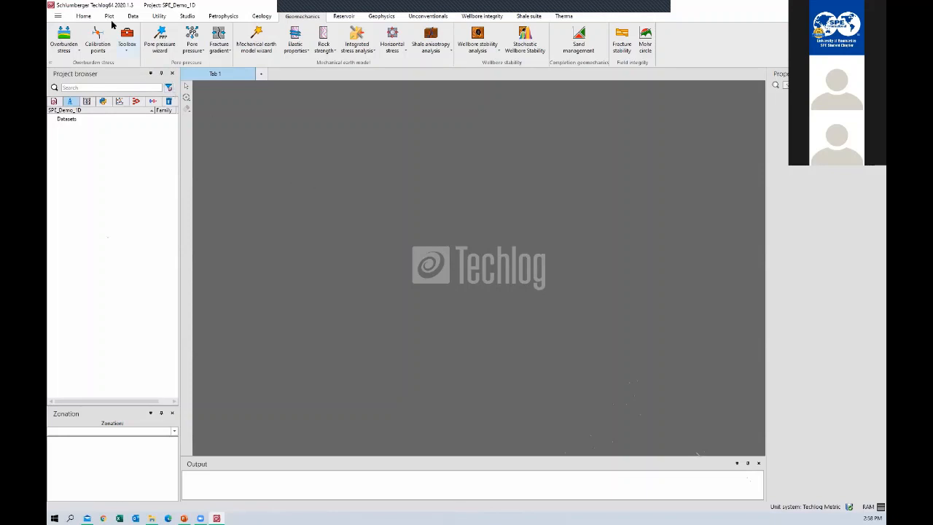
Restore the maximized Techlog window to a smaller size so the desktop is accessible.
double_click(220, 5)
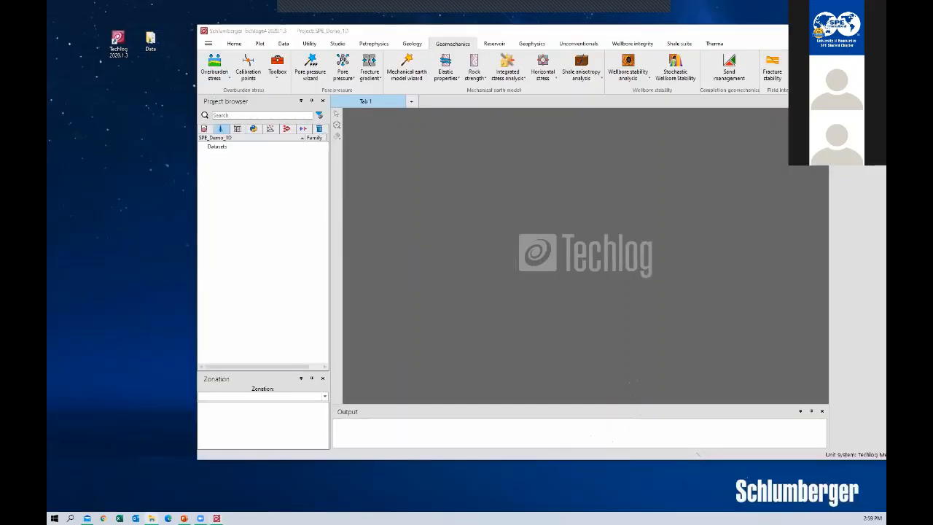
Open the Data folder in File Explorer and look through the well data files it contains.
left_click_drag(0, 98, 222, 84)
scroll(316, 217, "down", 9)
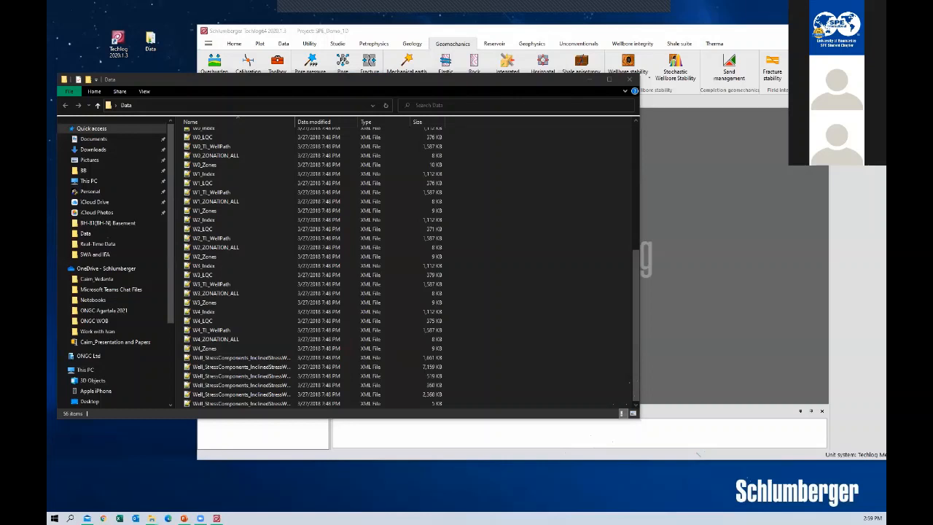
scroll(297, 238, "up", 9)
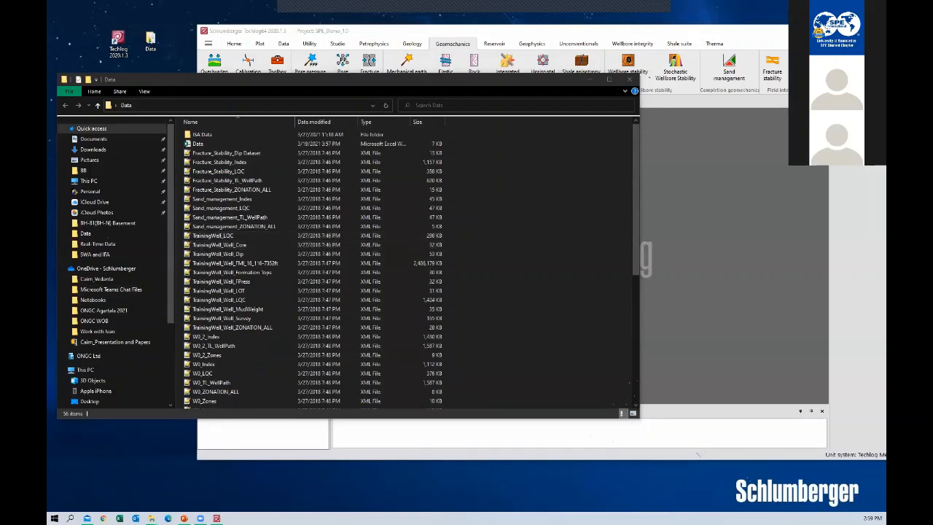
left_click(279, 81)
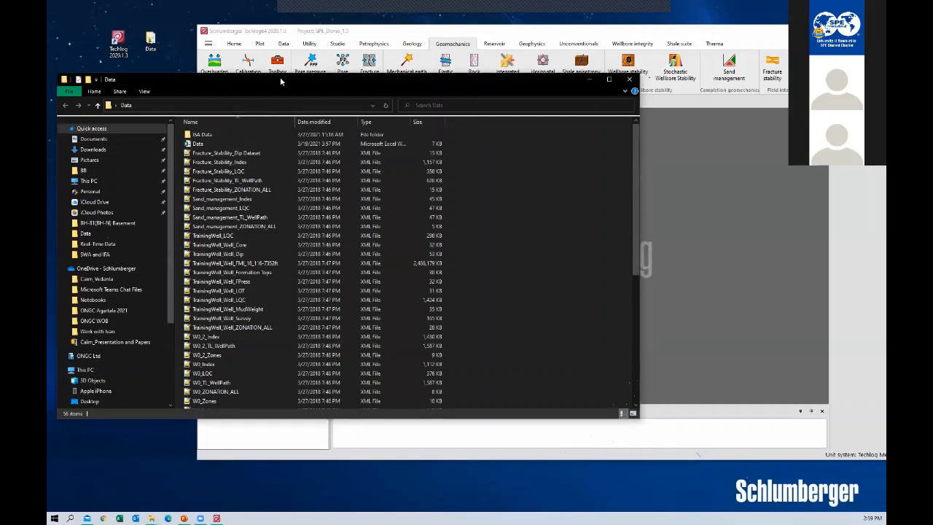
left_click_drag(281, 81, 272, 88)
scroll(302, 218, "down", 1)
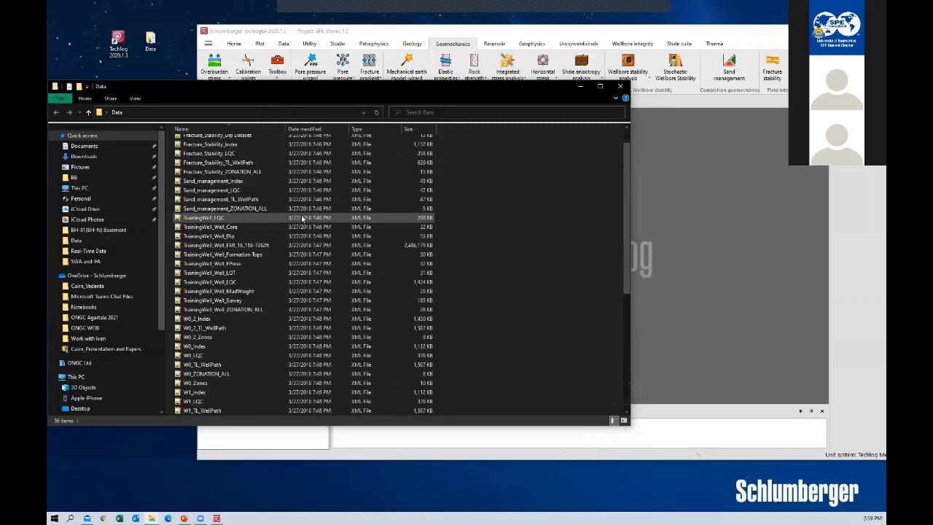
scroll(302, 218, "down", 8)
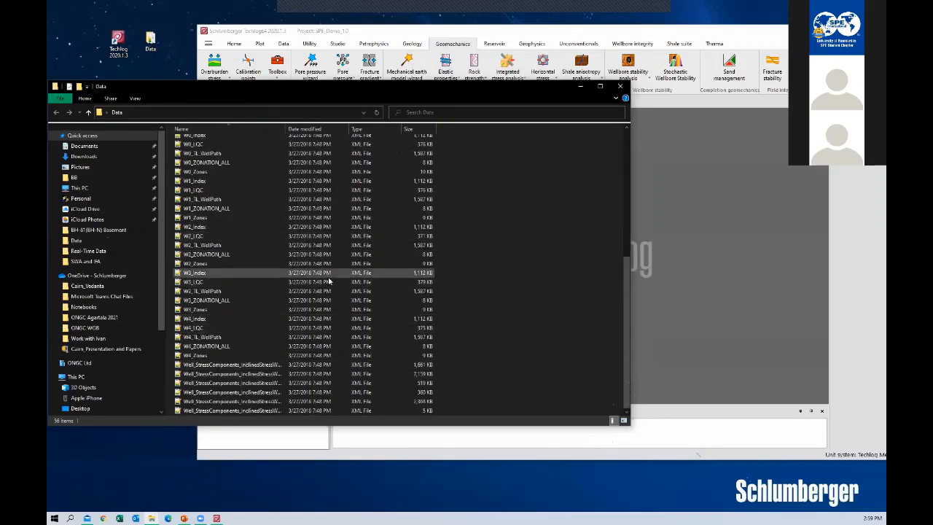
scroll(329, 279, "up", 8)
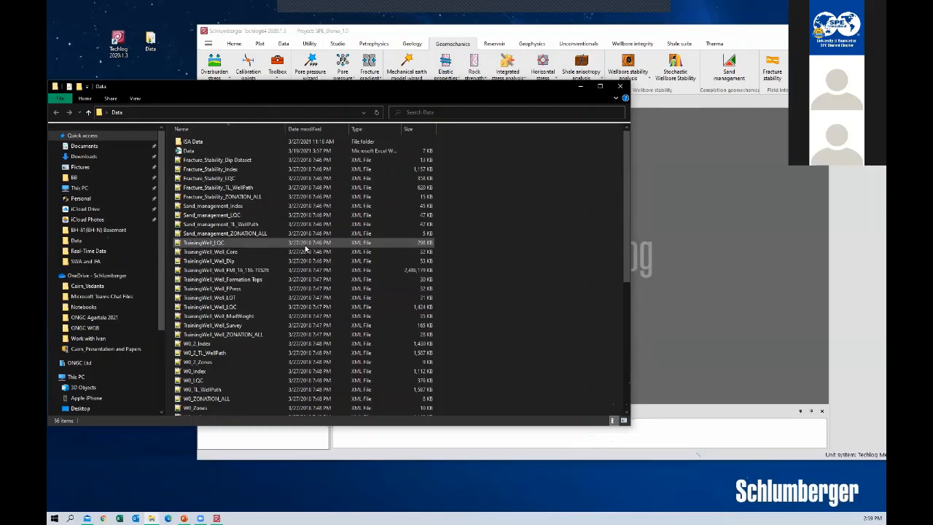
scroll(305, 250, "down", 8)
left_click(279, 247)
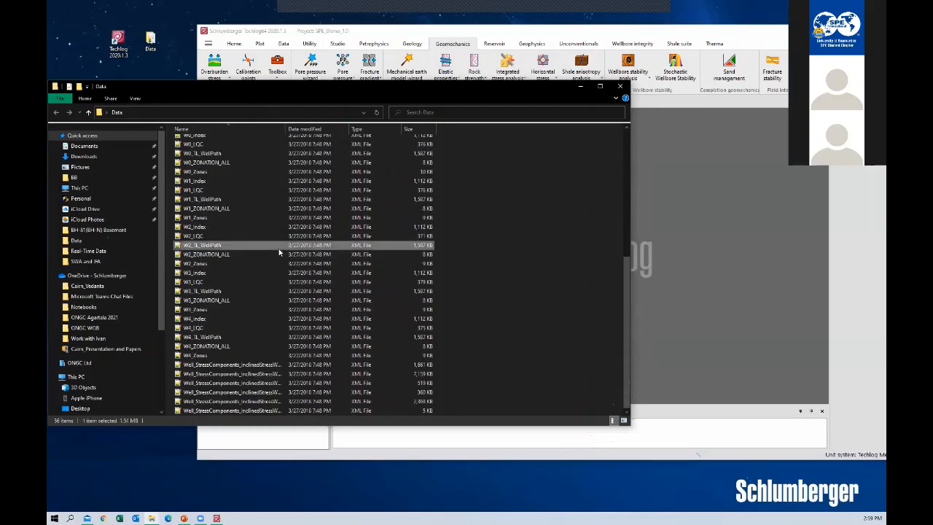
Select all the XML files in the Data folder, leaving out the ISA Data folder and the Data Excel workbook.
scroll(280, 250, "up", 8)
left_click(248, 184)
scroll(275, 325, "down", 5)
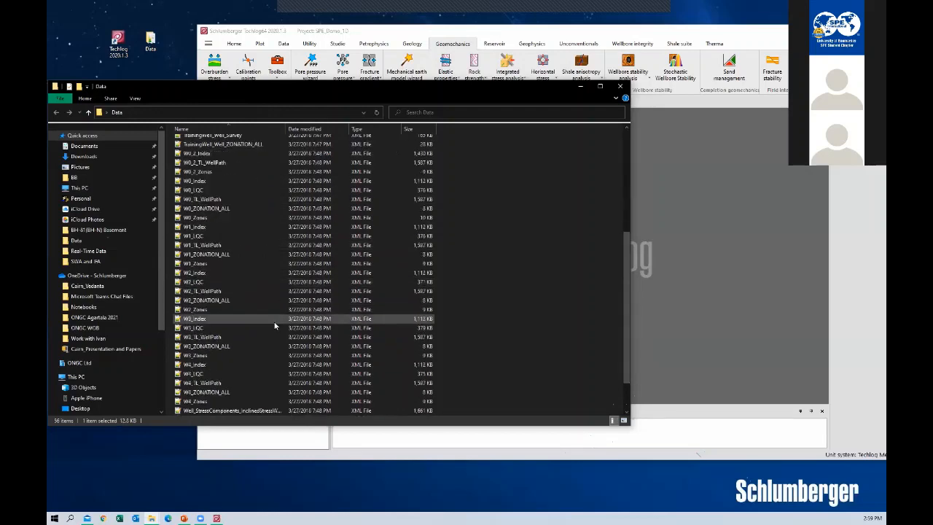
left_click(245, 410, "shift")
scroll(290, 292, "up", 2)
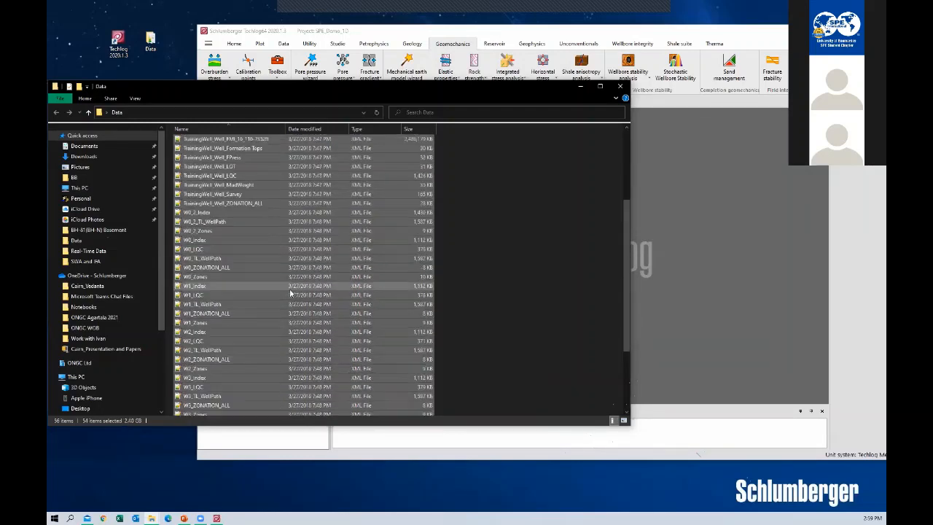
scroll(290, 293, "up", 5)
key("ctrl+a")
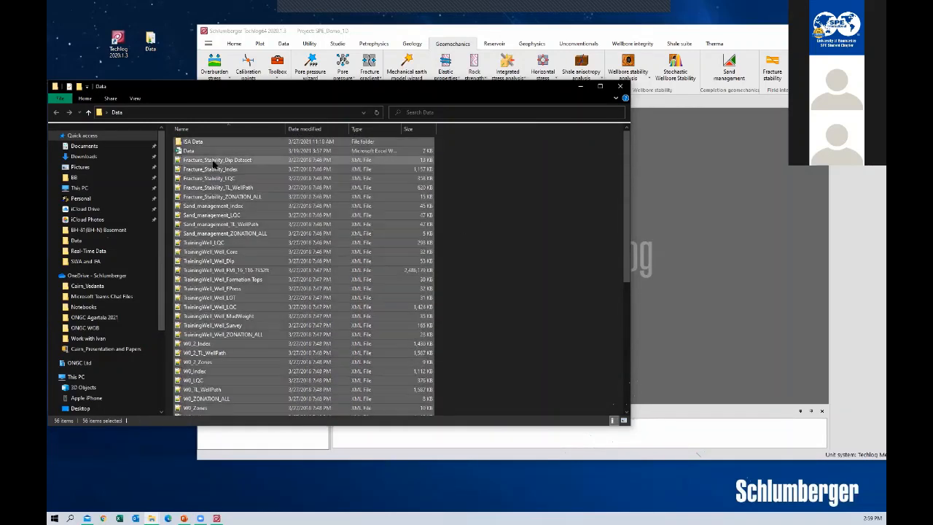
left_click(201, 143, "ctrl")
left_click(203, 151, "ctrl")
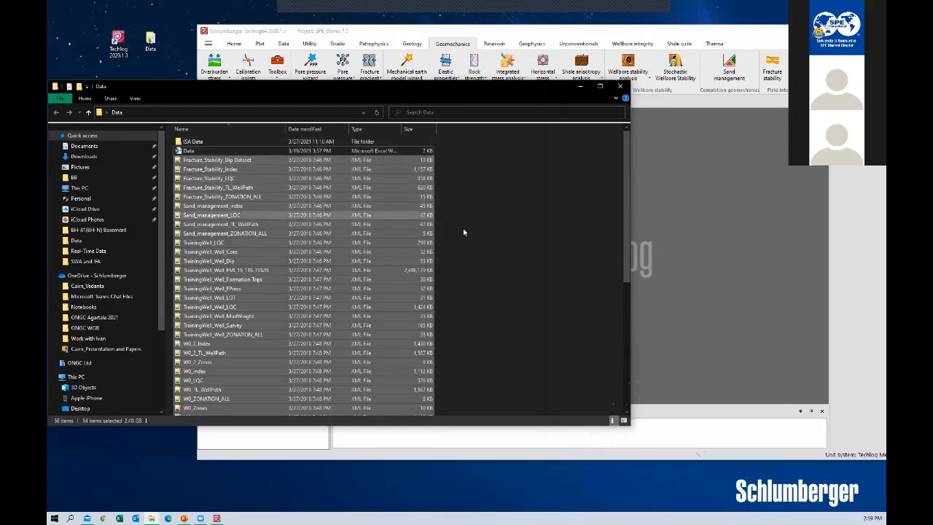
scroll(323, 235, "down", 8)
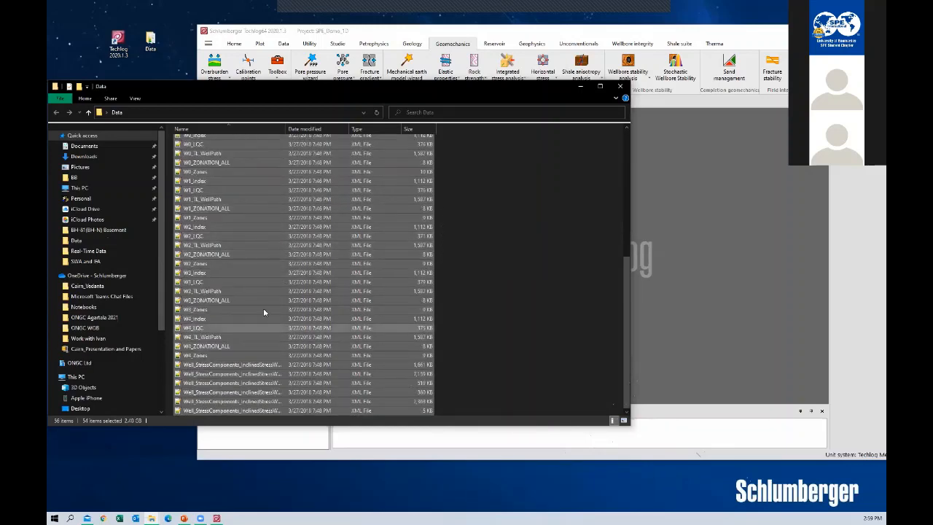
scroll(264, 312, "up", 8)
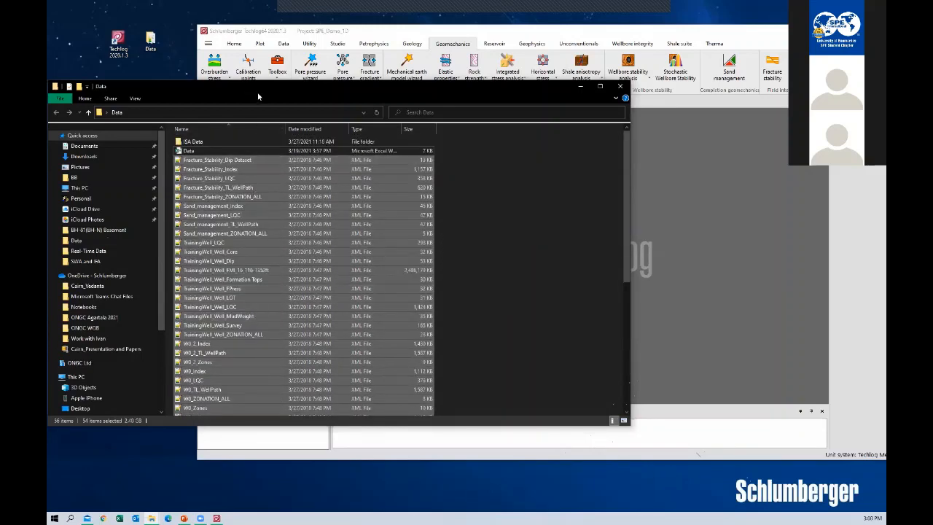
Load the selected XML files into the Techlog import buffer by dropping them on the project browser, and minimize the Data folder window.
left_click_drag(257, 92, 563, 94)
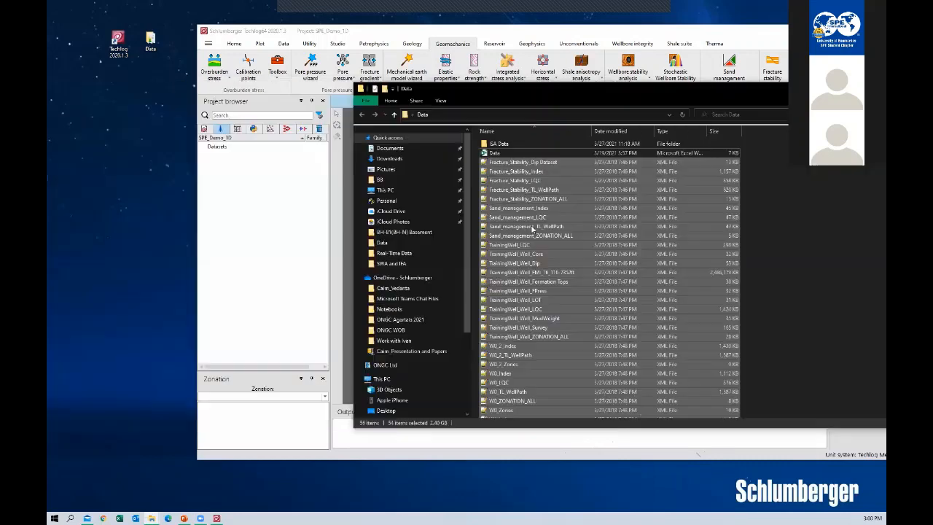
left_click_drag(505, 242, 284, 230)
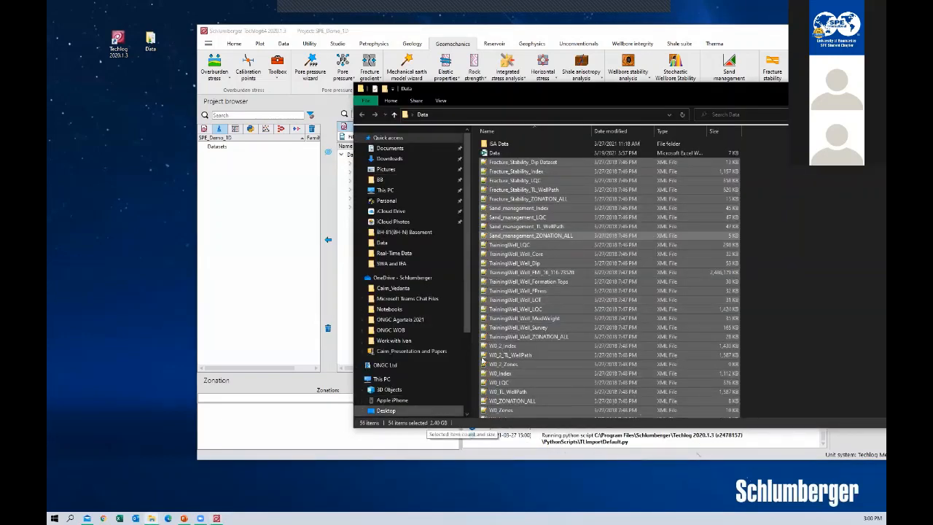
left_click_drag(679, 95, 123, 312)
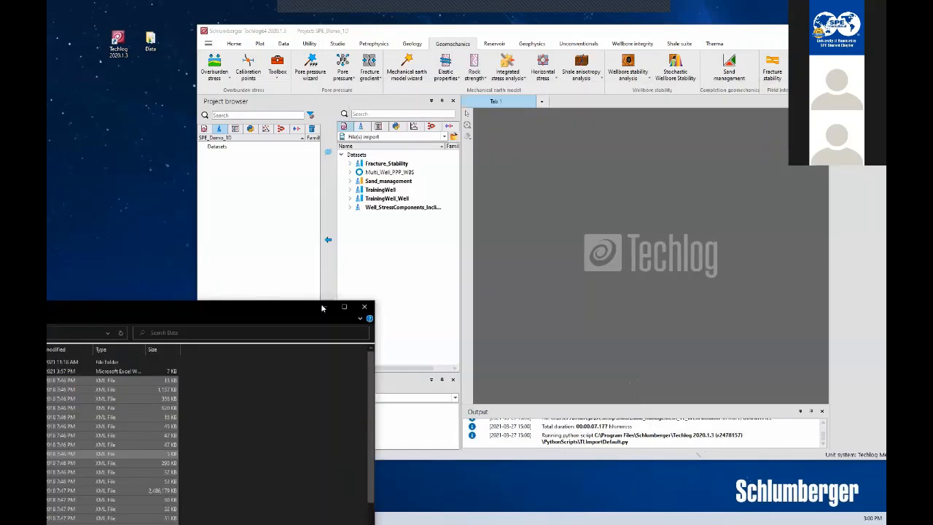
left_click(322, 307)
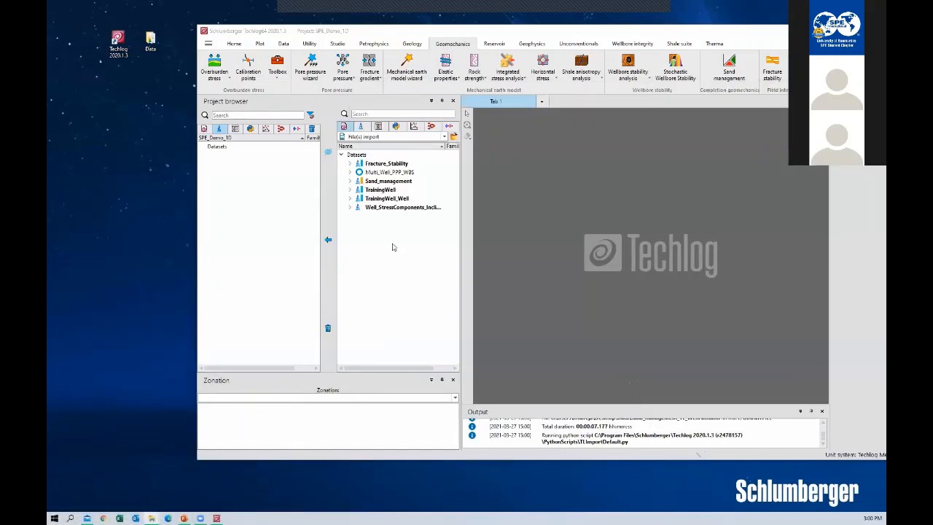
Expand the Multi_Well_PPP_WBS group and select all buffered wells from Fracture_Stability to Well_StressComponents_InclinedStressWBS.
left_click(392, 166)
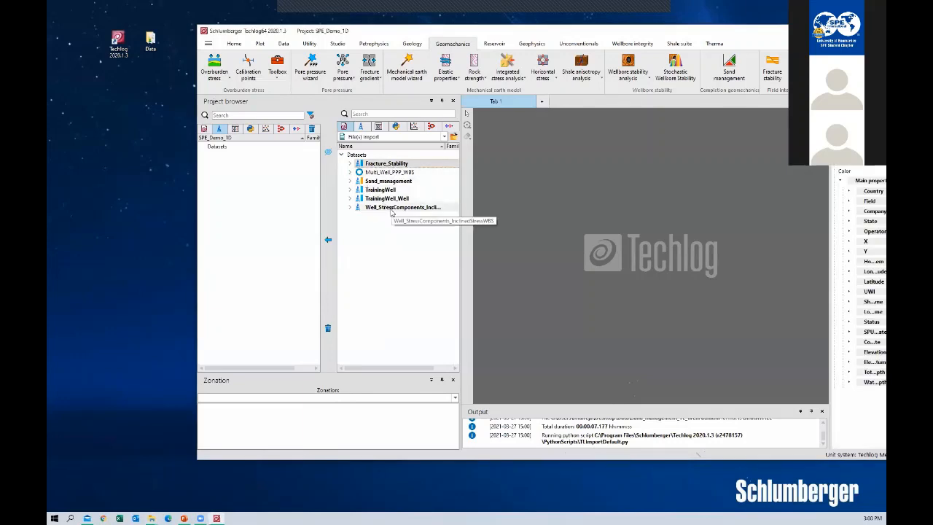
double_click(388, 172)
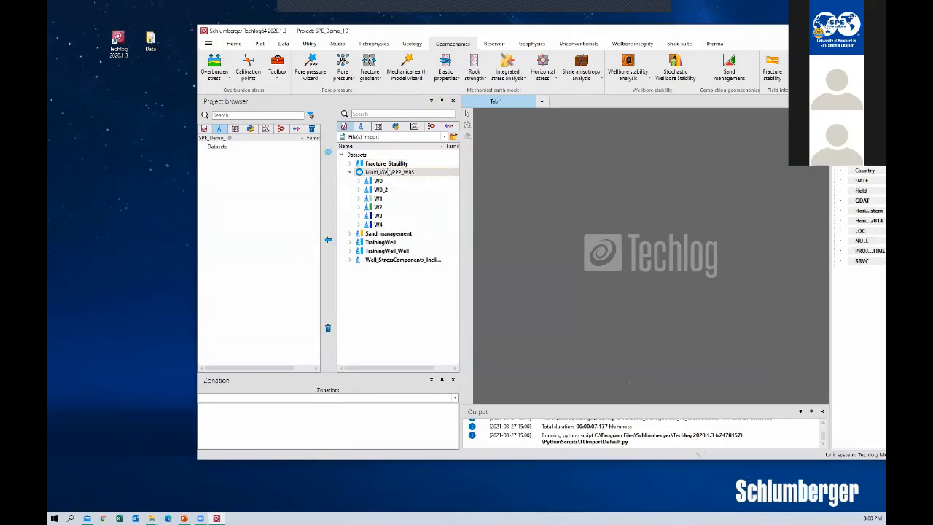
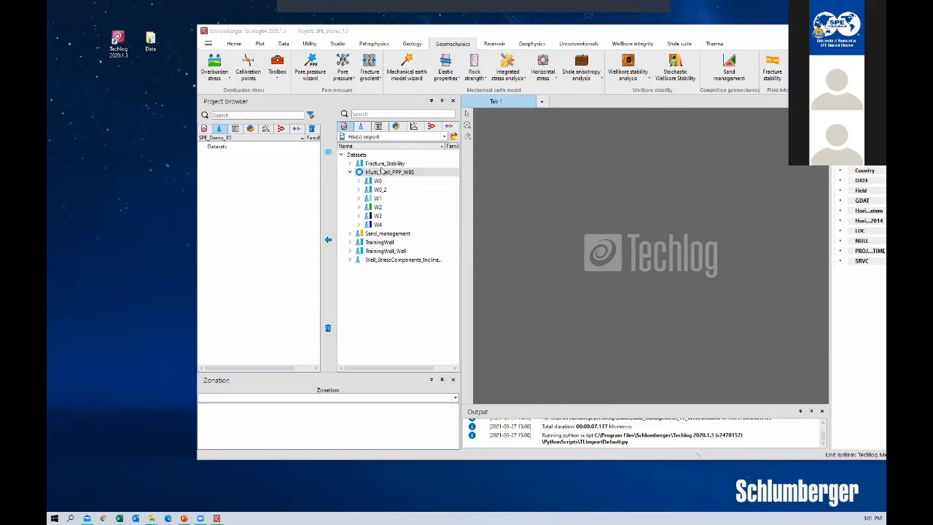
left_click(382, 164)
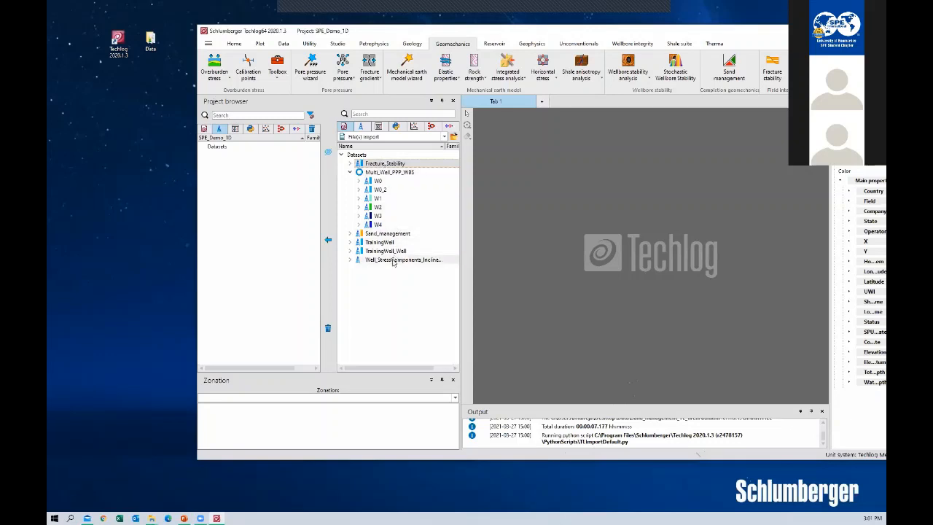
left_click(388, 265, "shift")
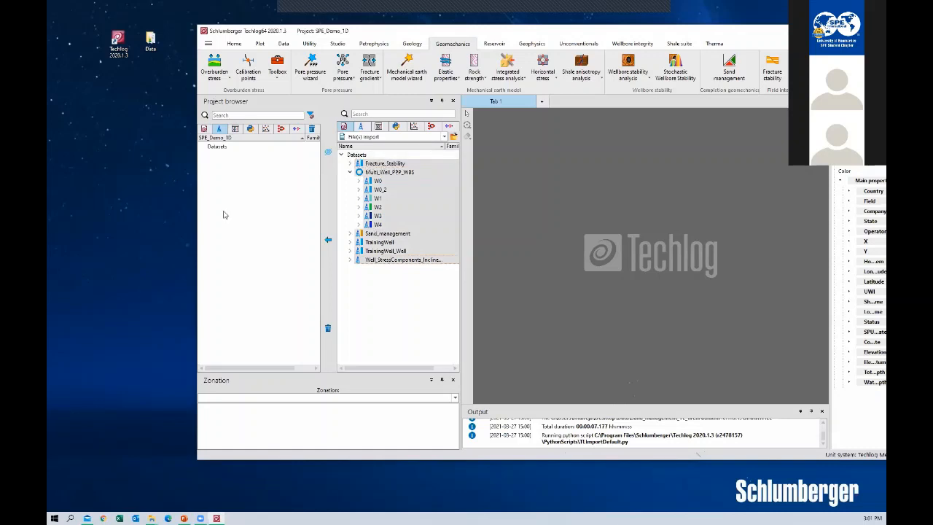
Bring back the Data folder window to review the selected XML files, and return to well W0 in the Techlog import buffer.
left_click(152, 518)
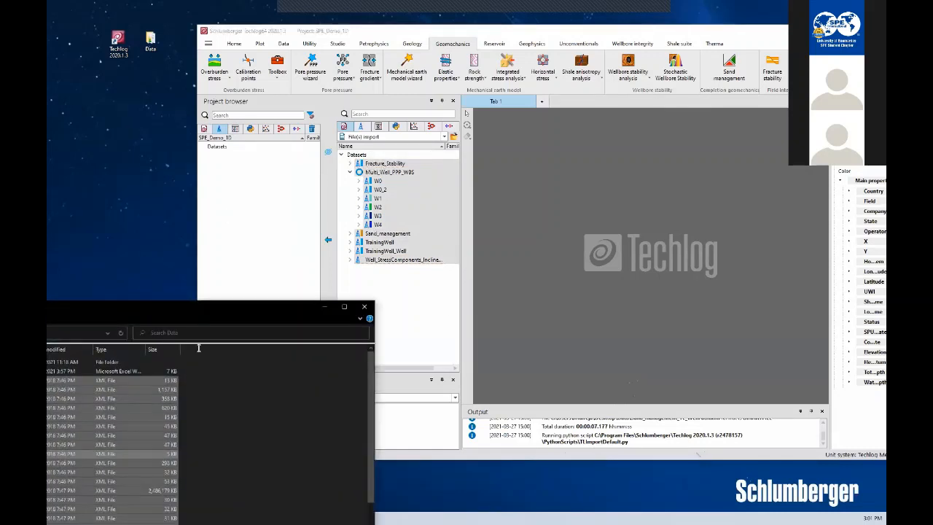
left_click_drag(189, 306, 700, 58)
scroll(644, 274, "down", 2)
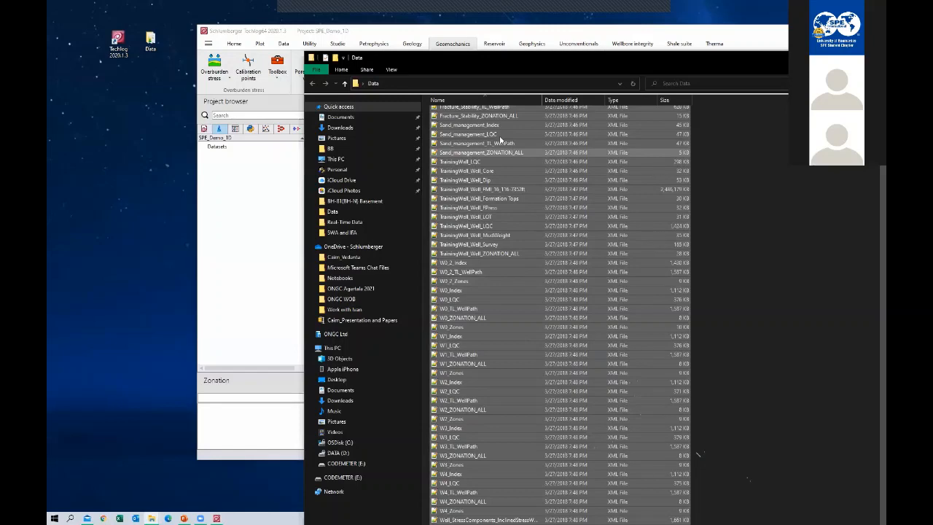
left_click_drag(500, 140, 481, 47)
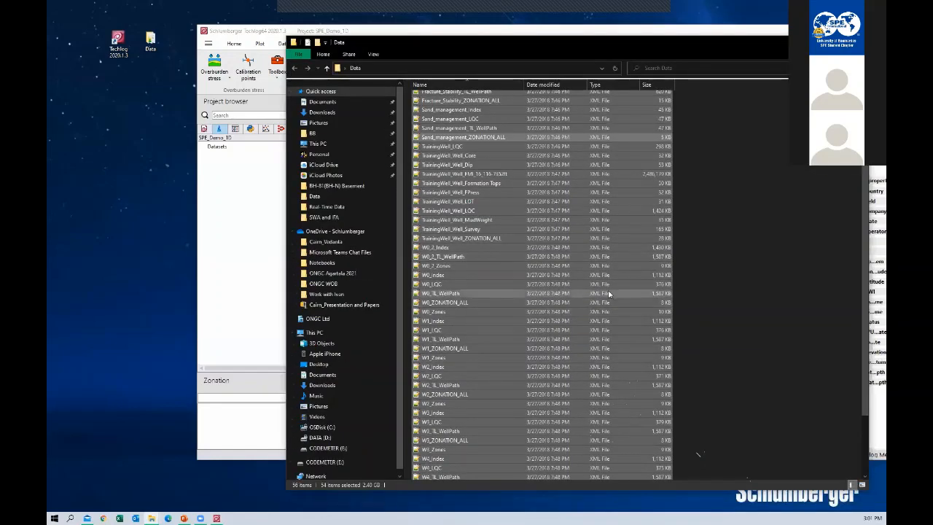
left_click_drag(609, 293, 521, 230)
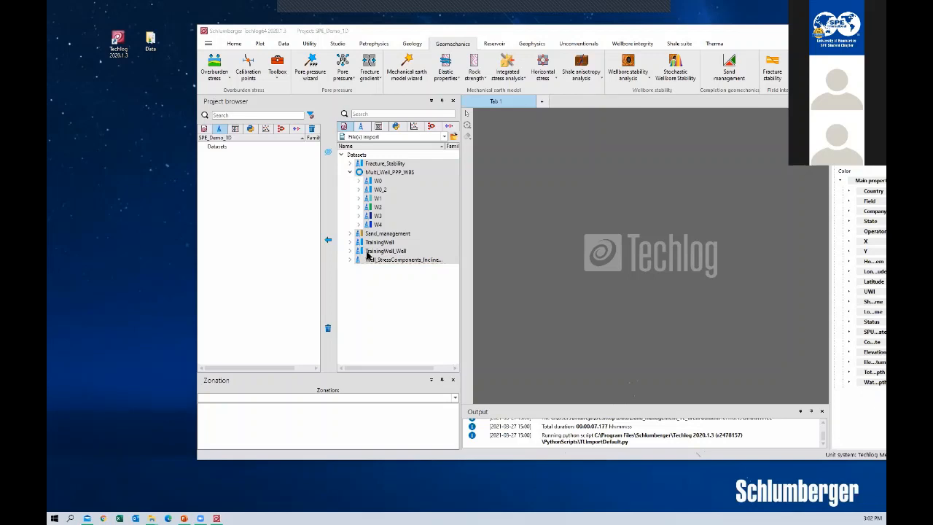
left_click(382, 183)
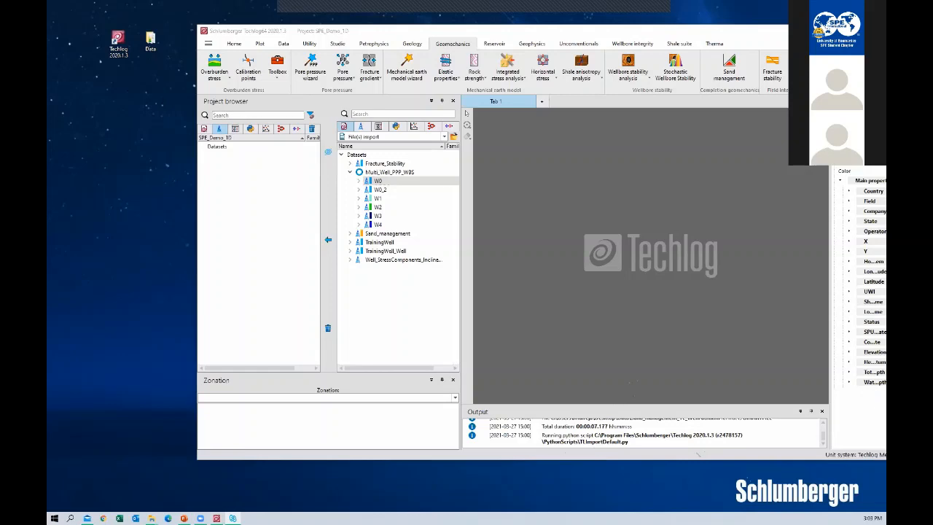
Try to drop the selected XML files from the Data folder onto the project browser again, and minimize the folder window.
left_click(152, 518)
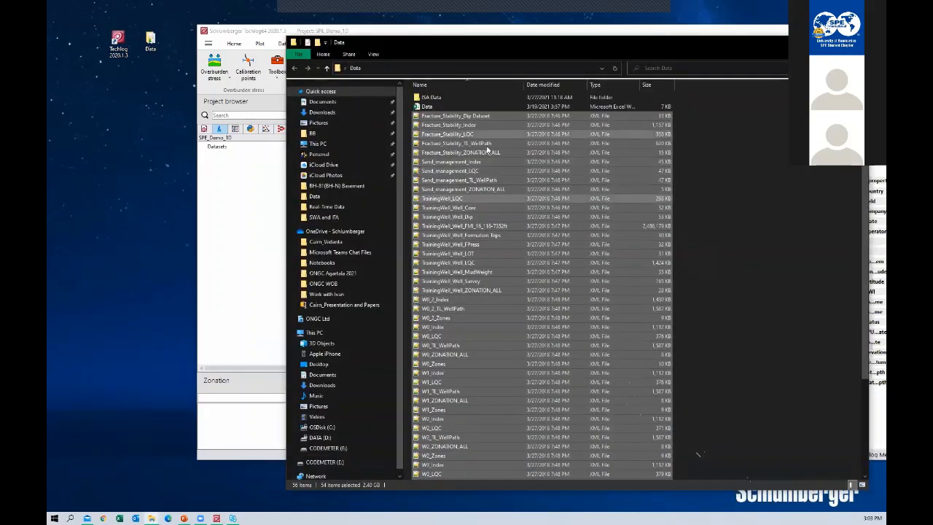
left_click_drag(427, 137, 216, 187)
left_click(823, 43)
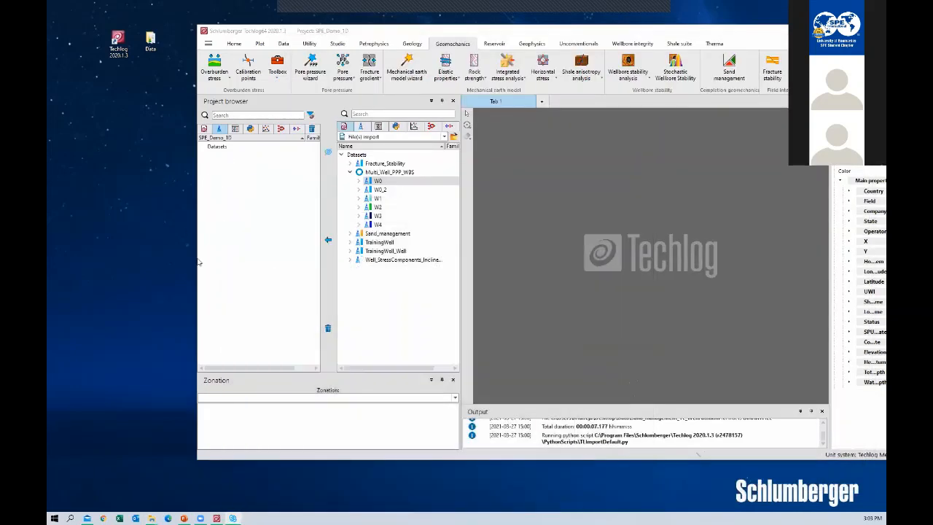
Examine the datasets of well W0 and of the Well_StressComponents well including its MEM variables, and collapse the Multi_Well_PPP_WBS group.
left_click(359, 181)
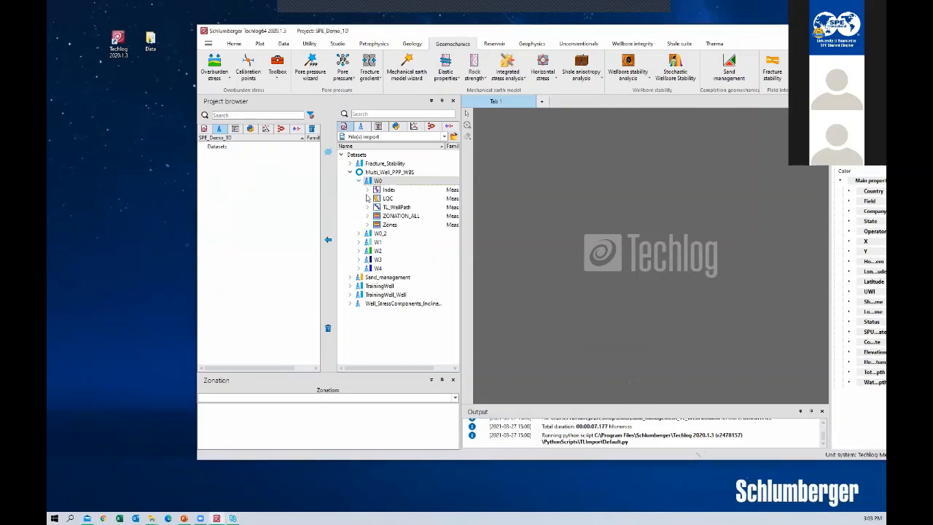
left_click(359, 182)
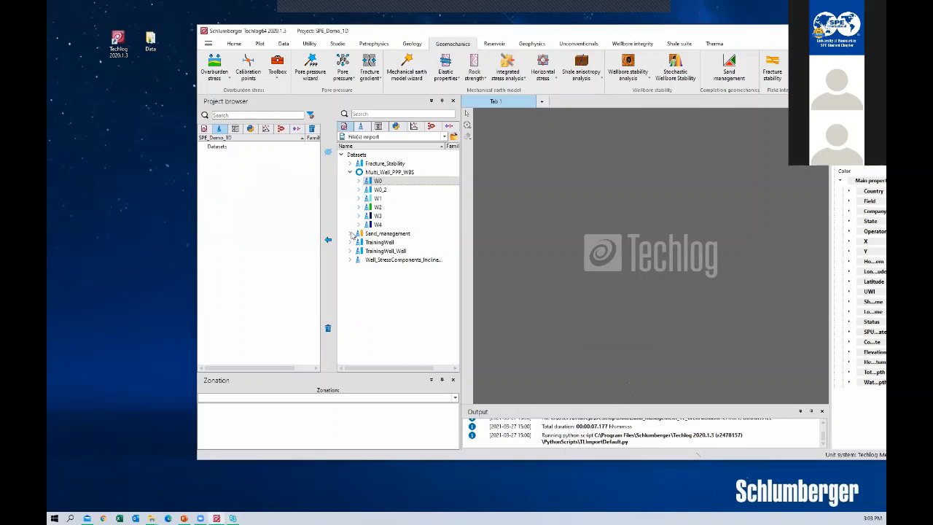
left_click(349, 260)
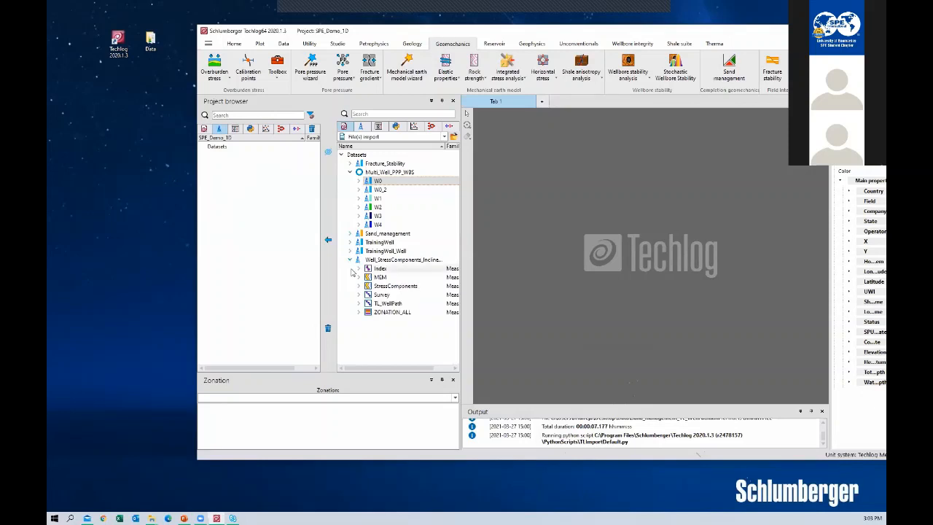
left_click(358, 278)
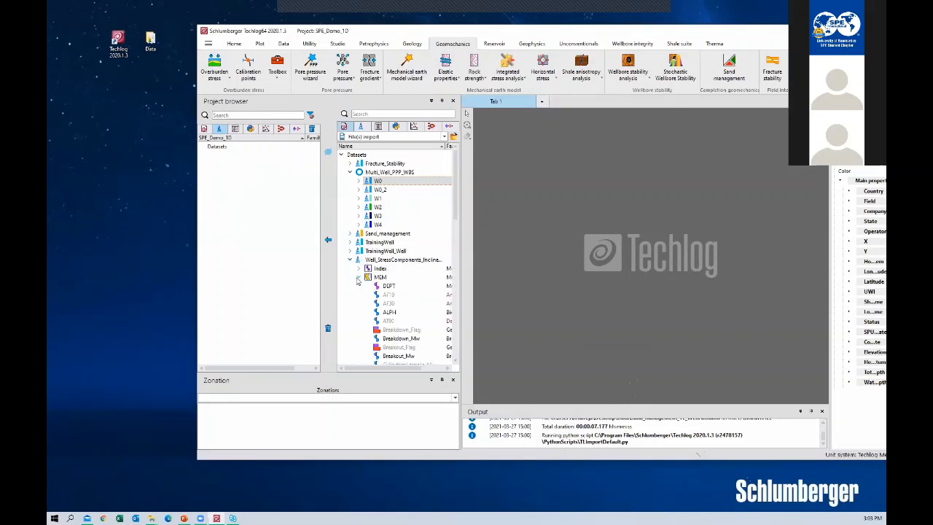
left_click(358, 278)
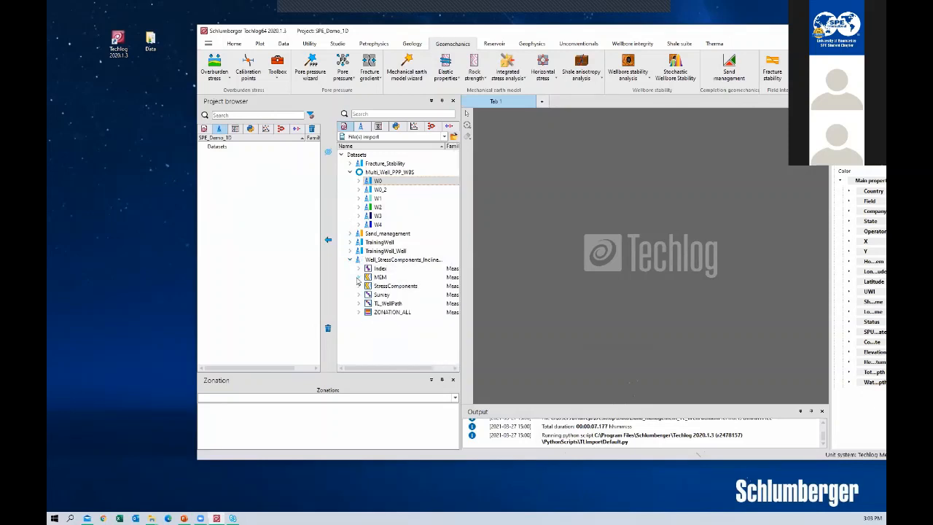
left_click(357, 172)
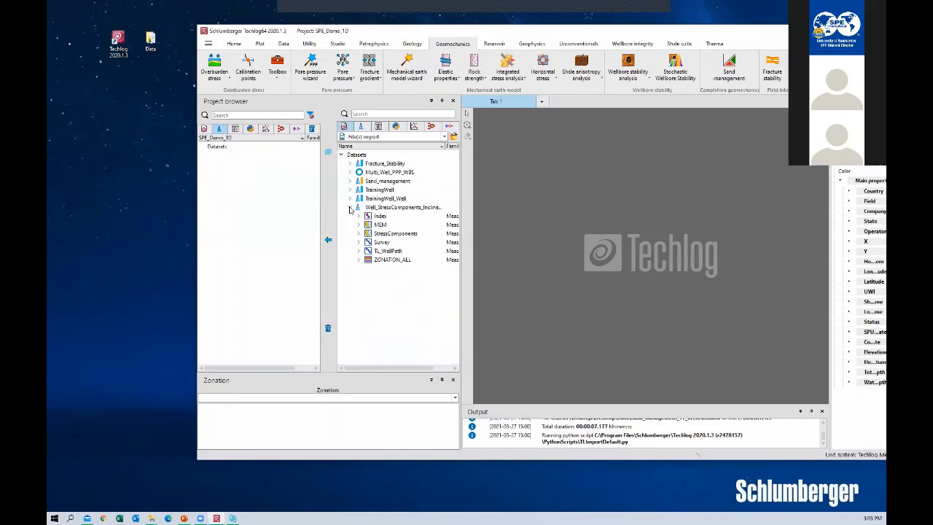
Import all buffered wells, from Fracture_Stability to Well_StressComponents_InclinedStressWBS, into the project, and empty and hide the import buffer.
left_click(350, 208)
left_click(348, 172)
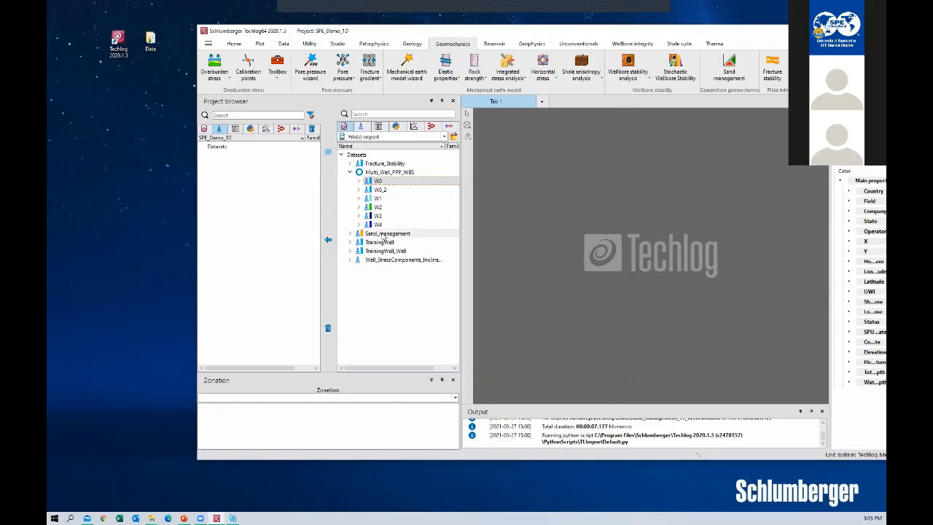
left_click(350, 172)
left_click(375, 163)
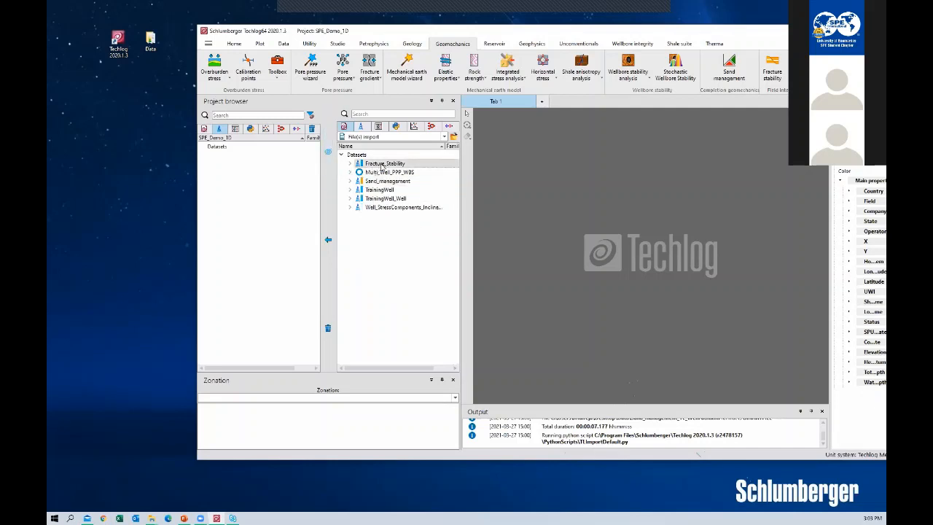
left_click(392, 207, "shift")
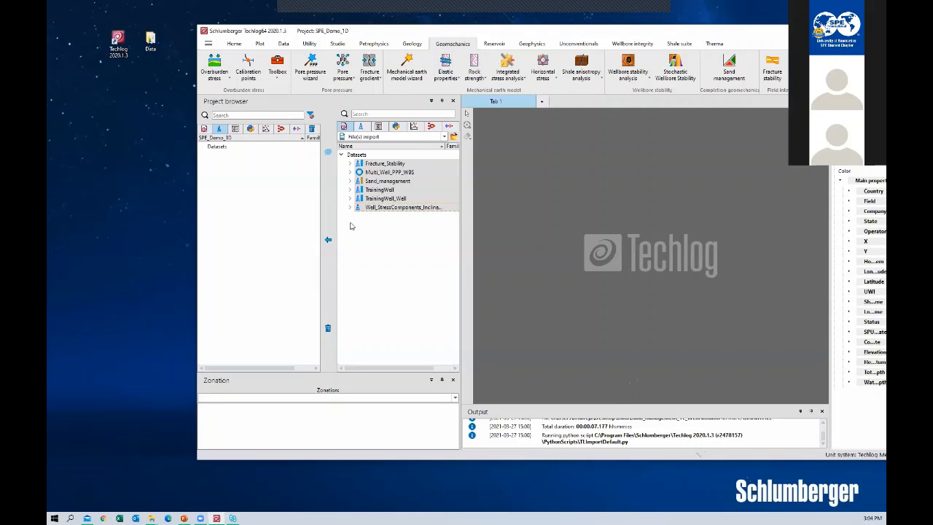
left_click(328, 239)
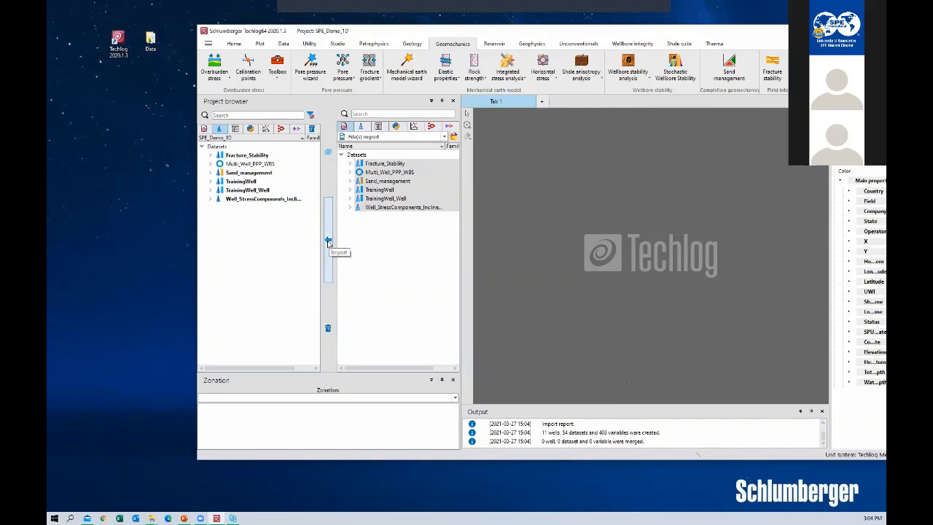
left_click(327, 325)
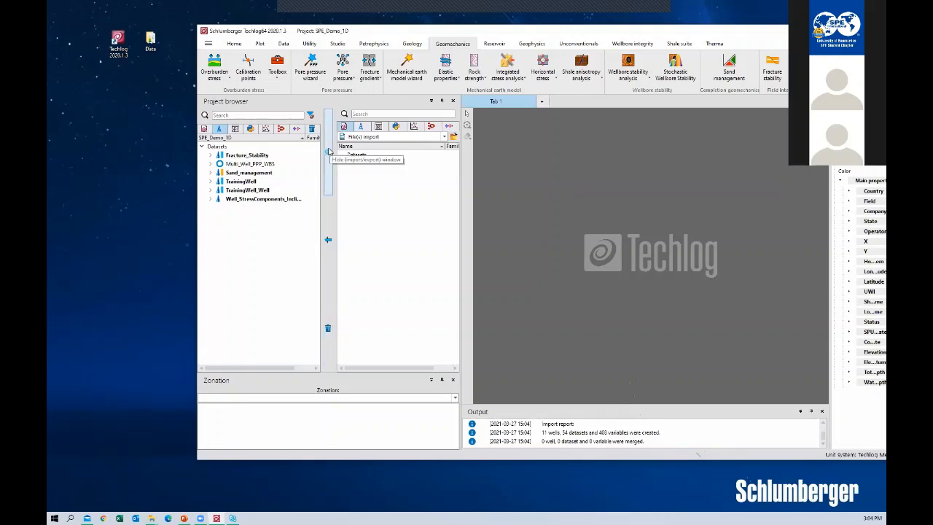
left_click(329, 151)
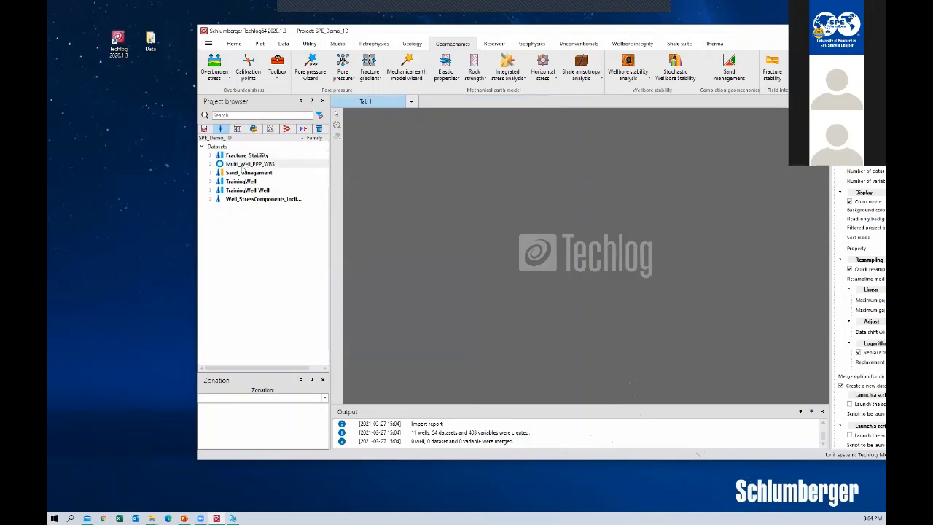
Reopen the import buffer to view its file selection dialog, cancel the dialog, and hide the buffer.
left_click(233, 44)
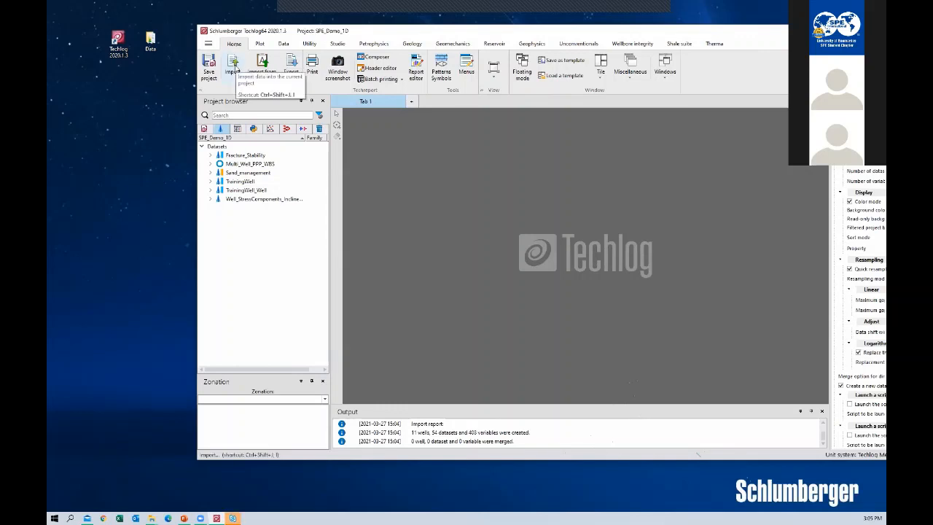
left_click(232, 65)
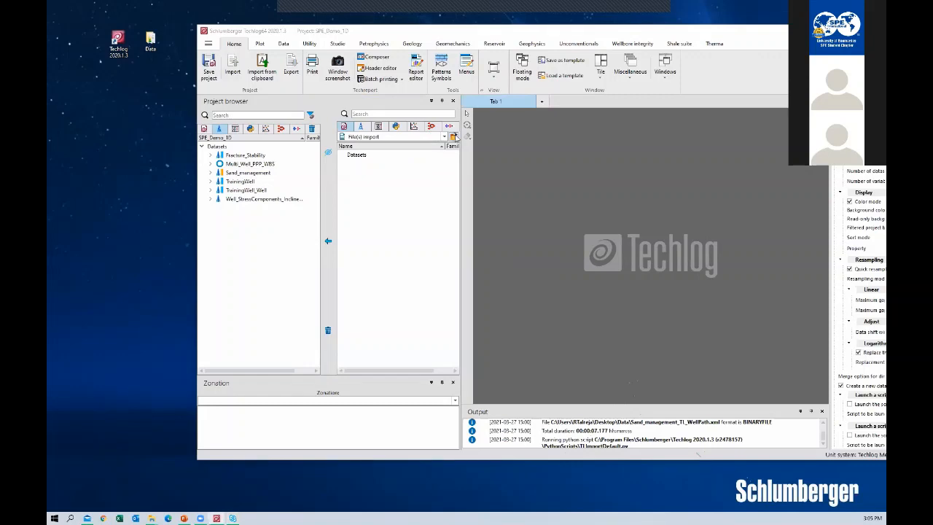
left_click(454, 137)
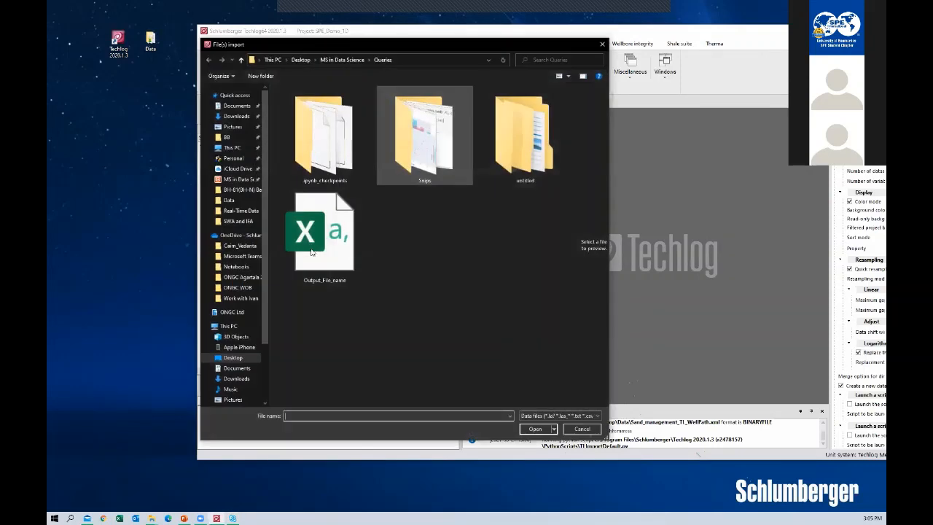
left_click(582, 428)
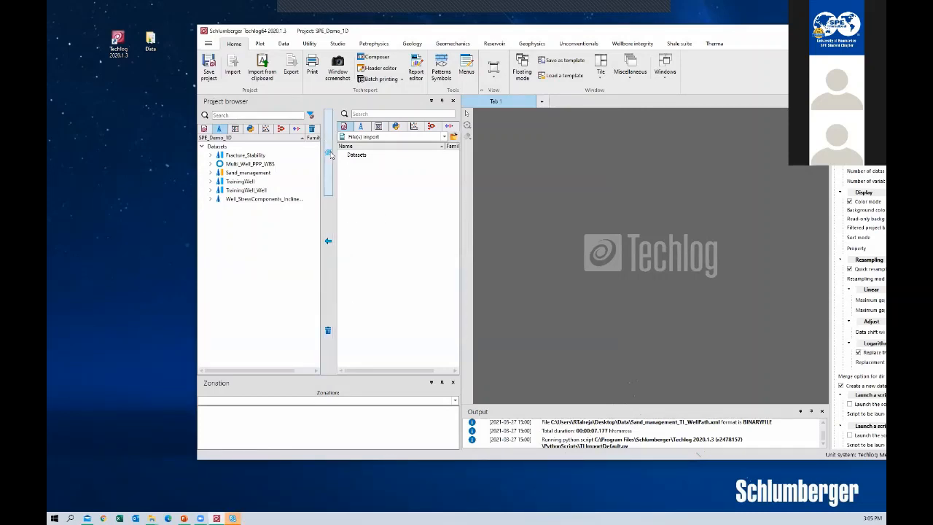
left_click(329, 154)
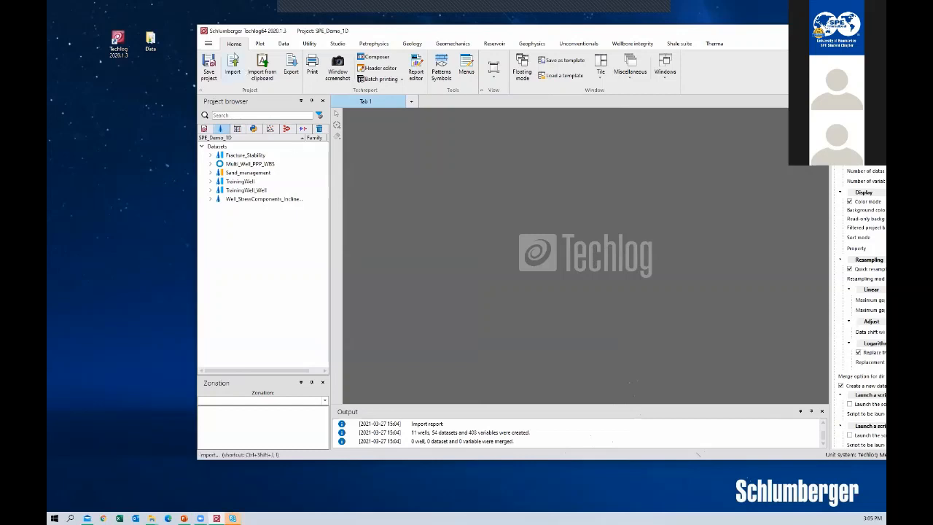
Show the import buffer and review the available import types, such as Techlog project import, keeping File(s) import.
left_click(230, 73)
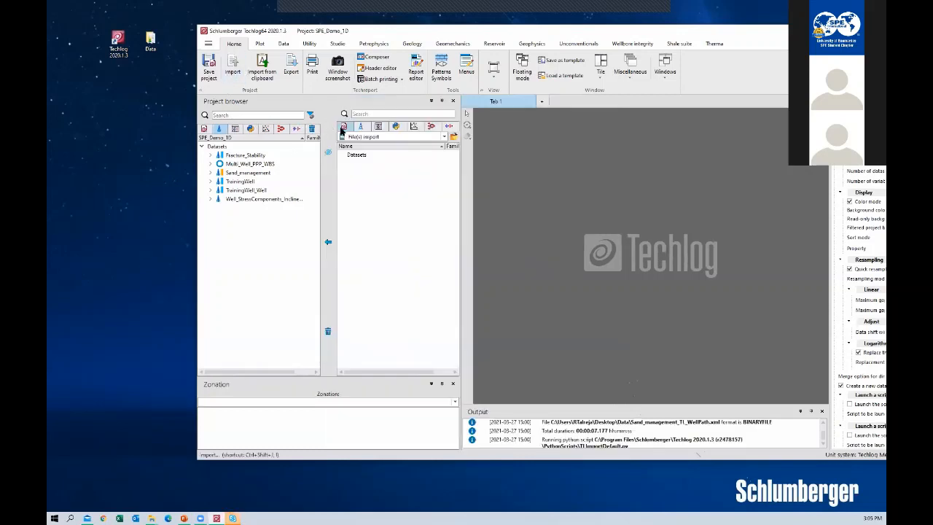
left_click(384, 137)
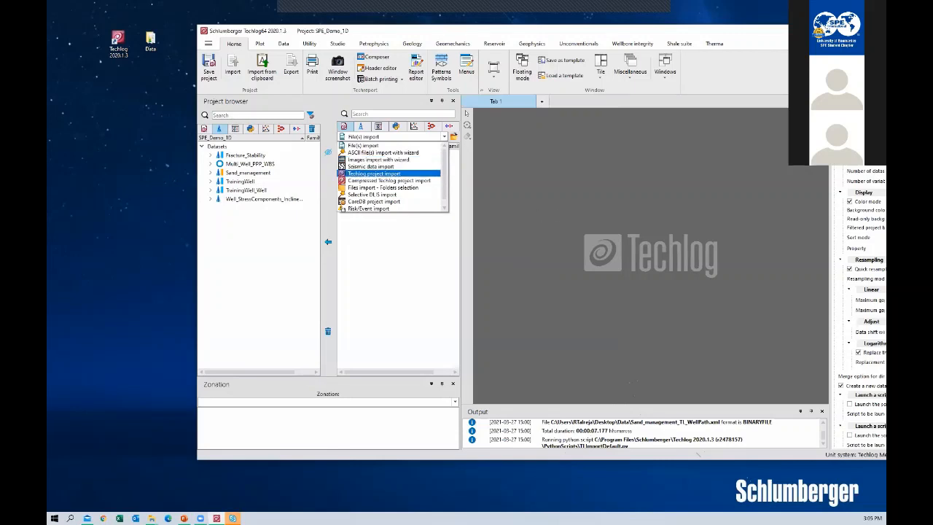
left_click(314, 62)
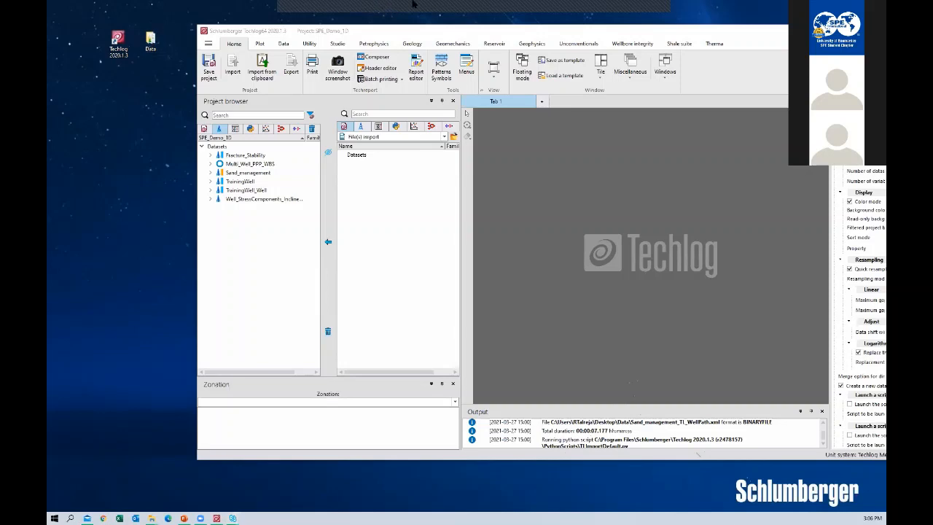
mouse_move(301, 9)
left_click(334, 175)
Bring up the Data folder, look through the selected XML files, and minimize the folder window.
left_click(151, 518)
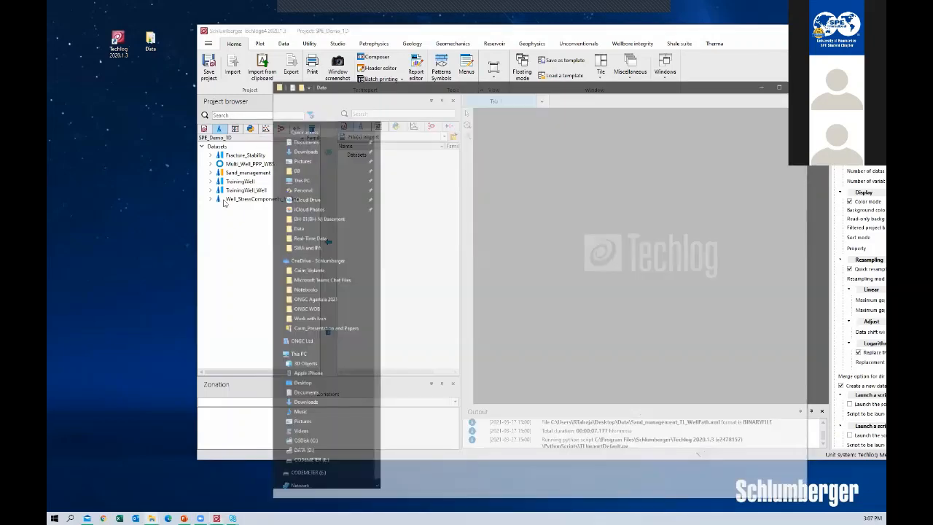
scroll(470, 237, "down", 3)
scroll(469, 237, "down", 2)
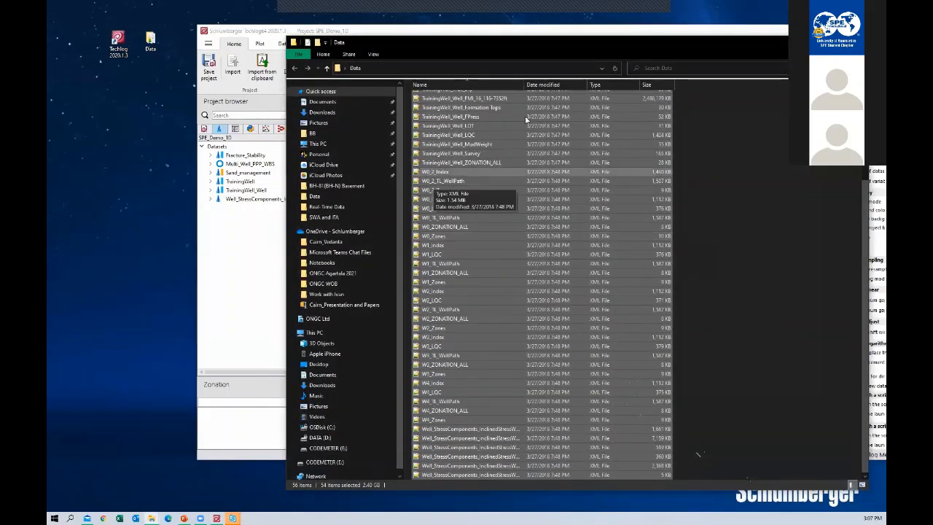
left_click(817, 42)
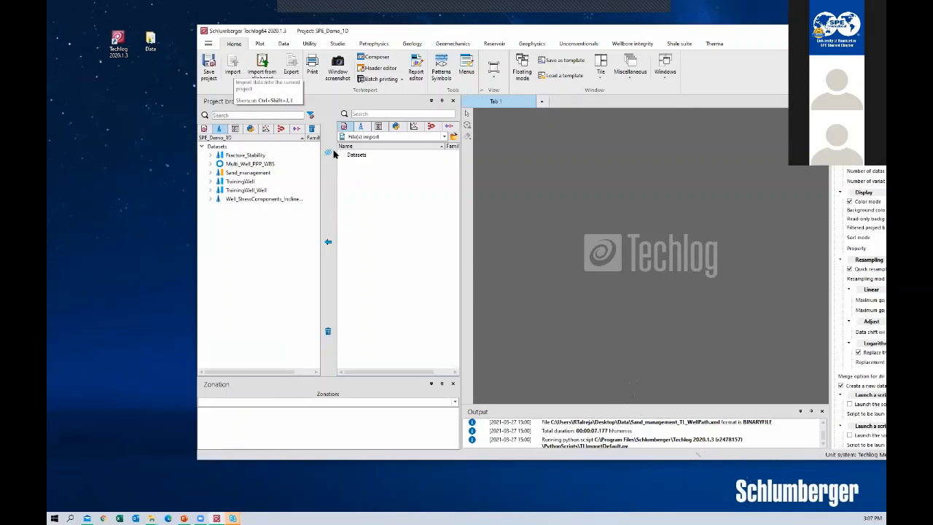
Review the import types and the file selection dialog for File(s) import, and cancel the dialog.
left_click(384, 137)
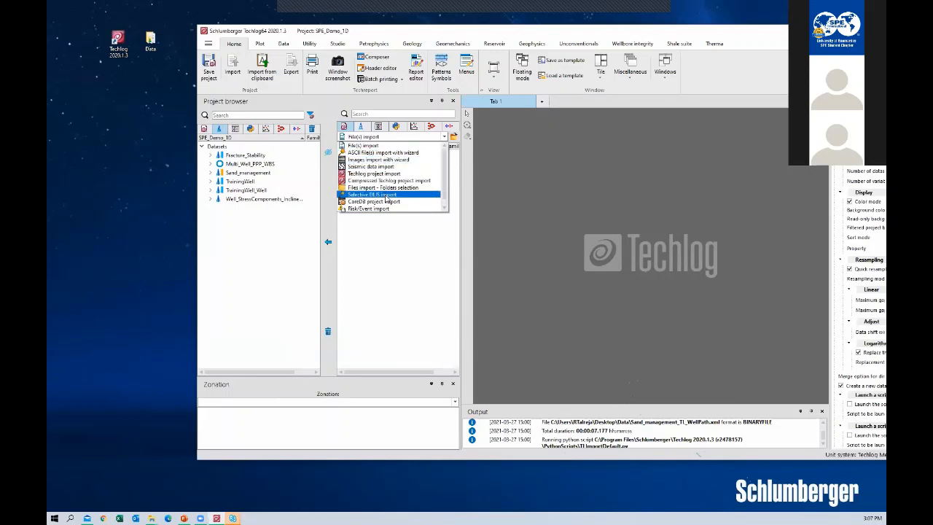
left_click(459, 145)
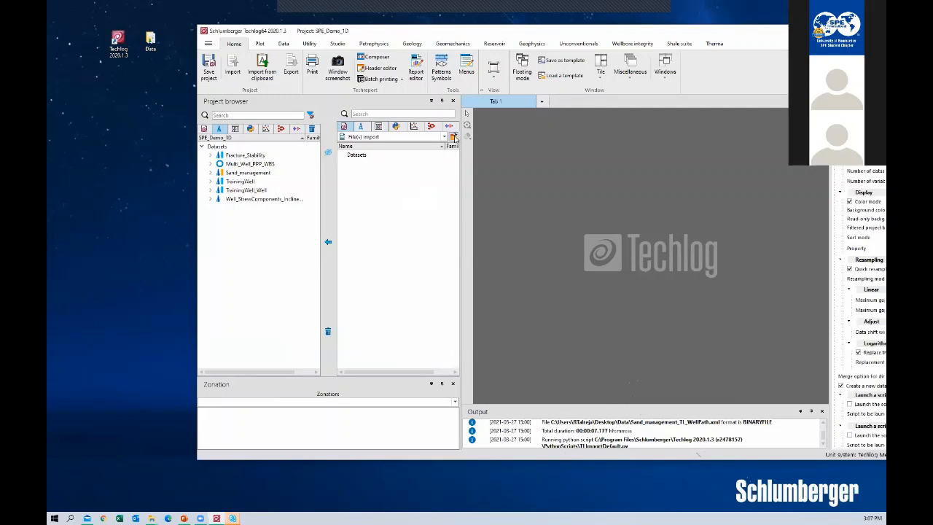
left_click(454, 138)
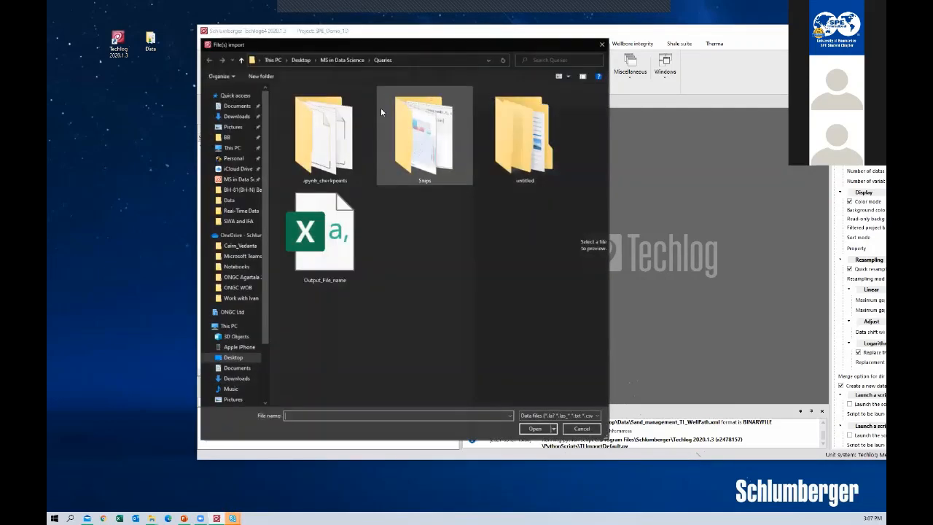
left_click(582, 429)
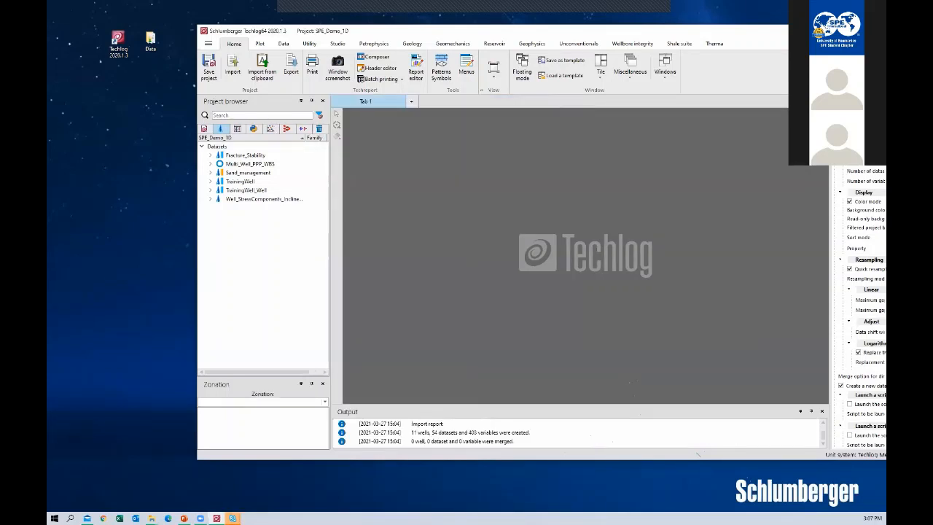
Load the selected XML files from the Data folder into the import buffer by dropping them onto the project browser.
left_click(151, 518)
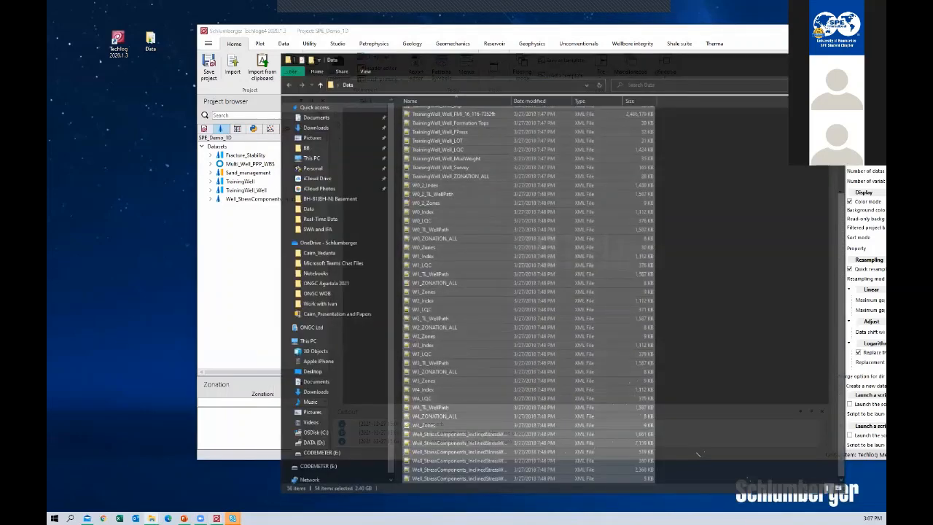
left_click(152, 518)
left_click(151, 518)
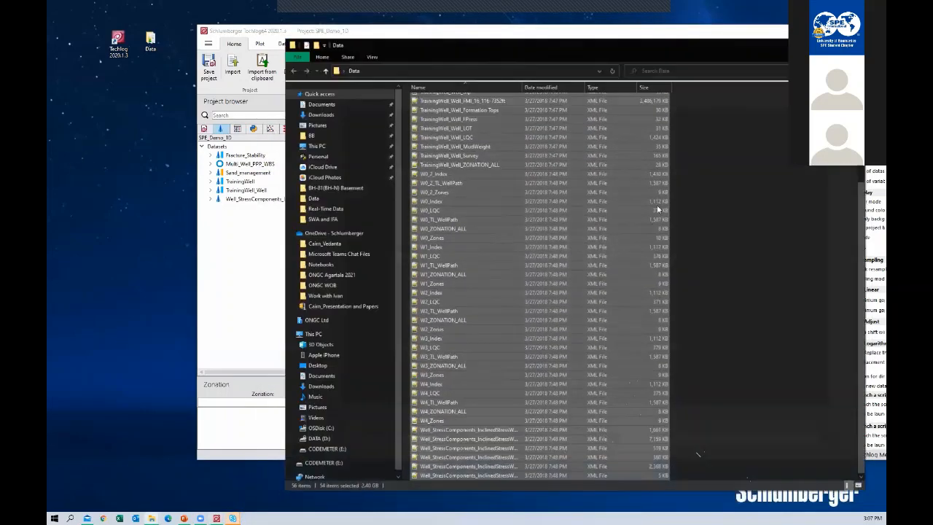
left_click_drag(603, 213, 248, 215)
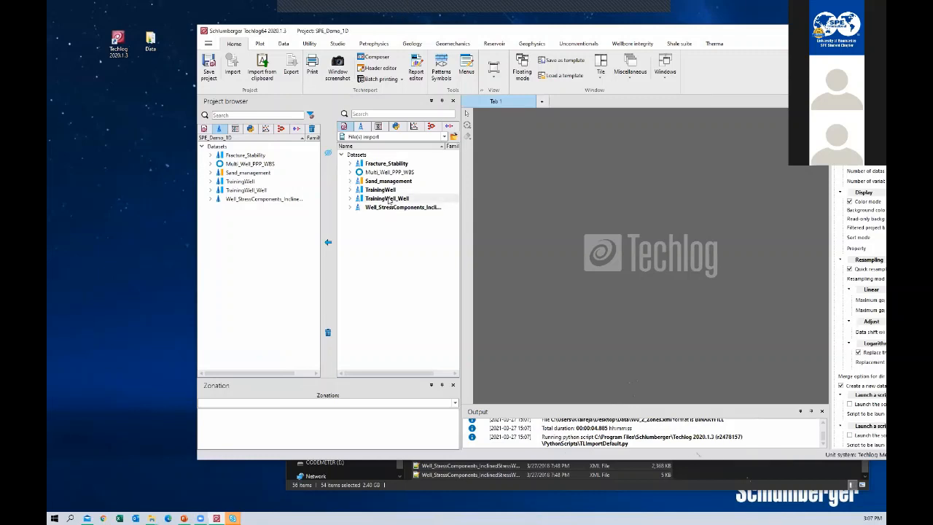
Examine the wells in the buffered Multi_Well_PPP_WBS group and the datasets of the Well_StressComponents well.
left_click(348, 165)
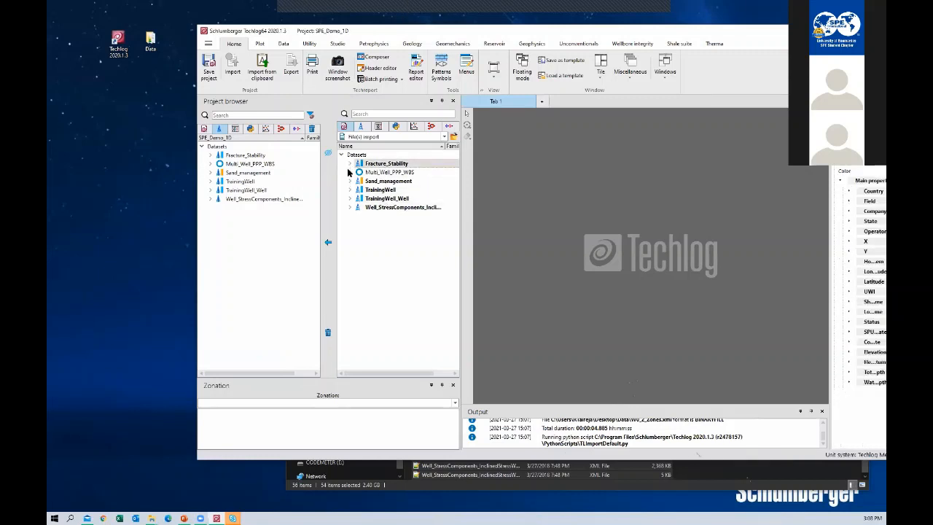
left_click(349, 173)
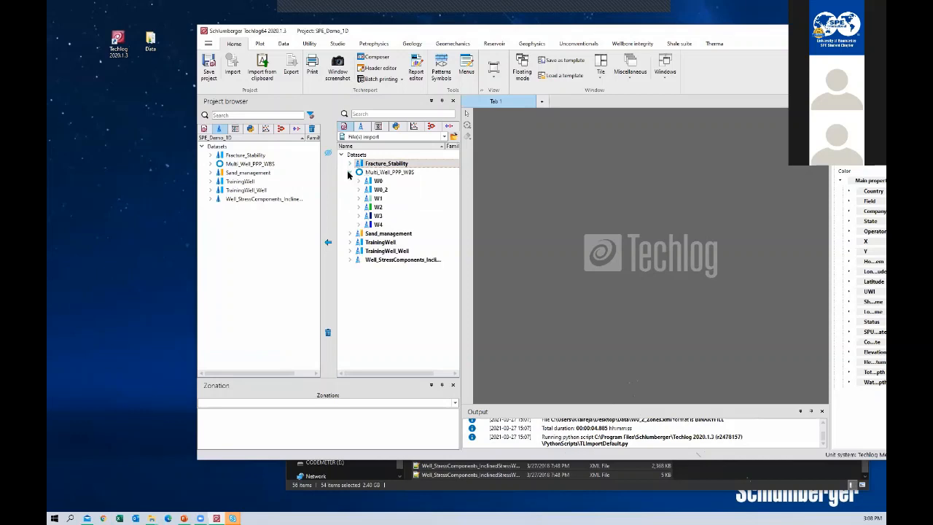
left_click(350, 259)
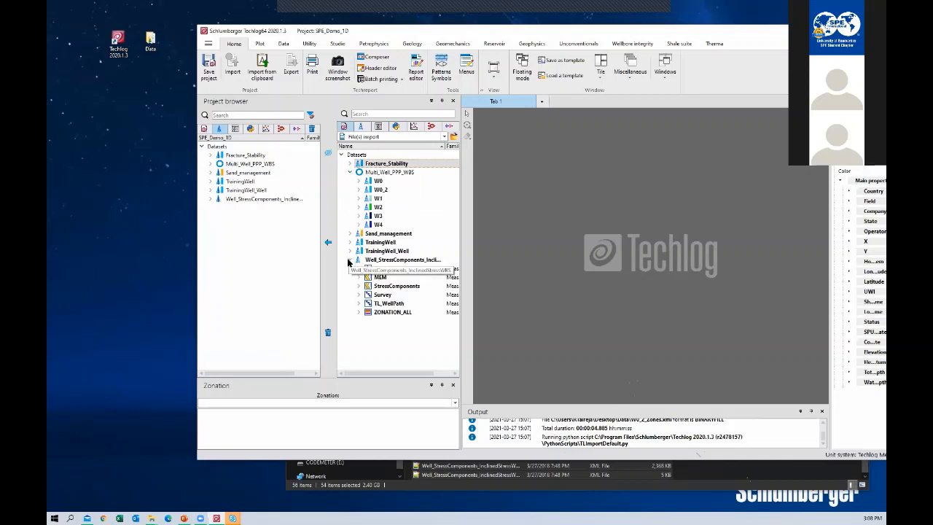
left_click(349, 260)
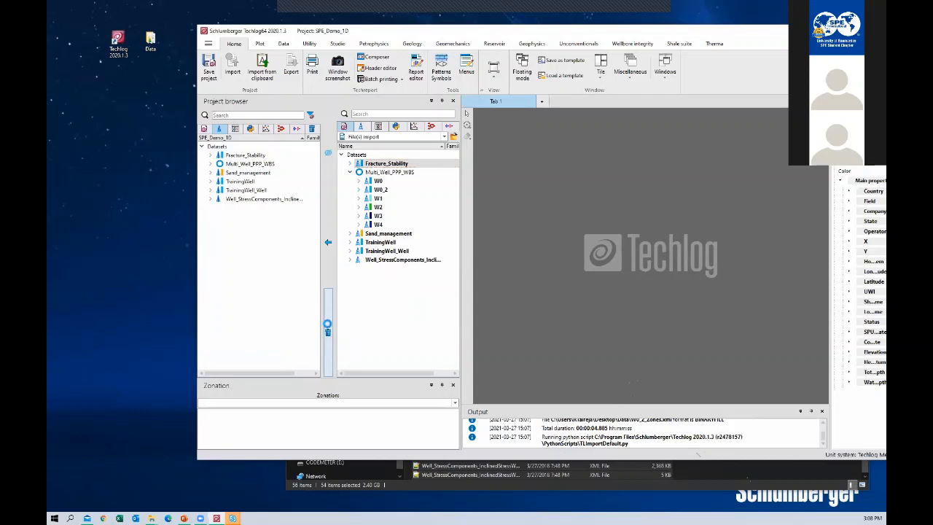
Empty and hide the import buffer, and maximize the Techlog window.
left_click(327, 323)
left_click(327, 154)
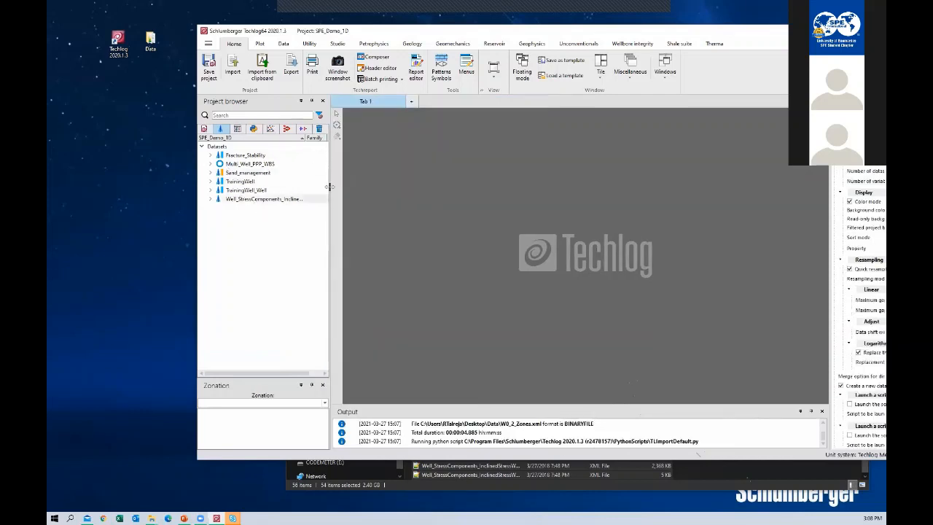
double_click(354, 35)
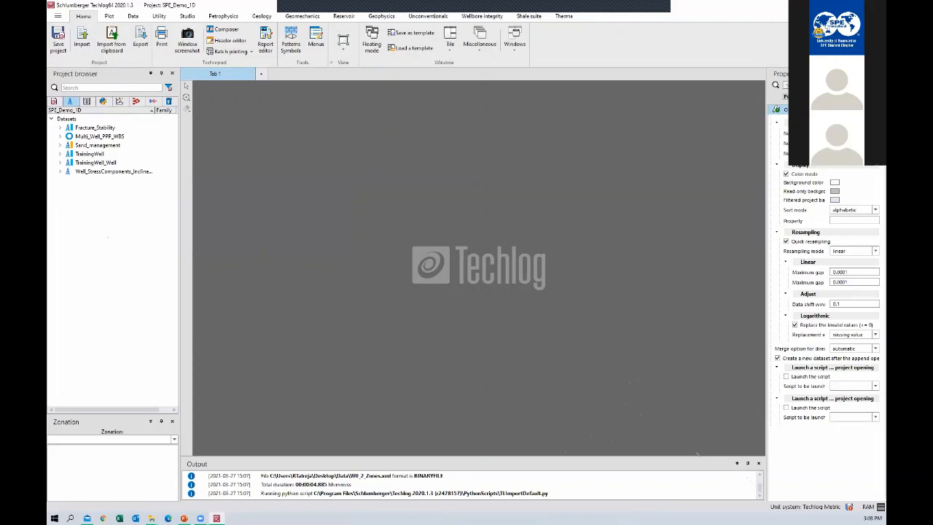
Open the Excel workbook Data from the Data folder and maximize its window, minimizing the folder window.
key("alt+Tab")
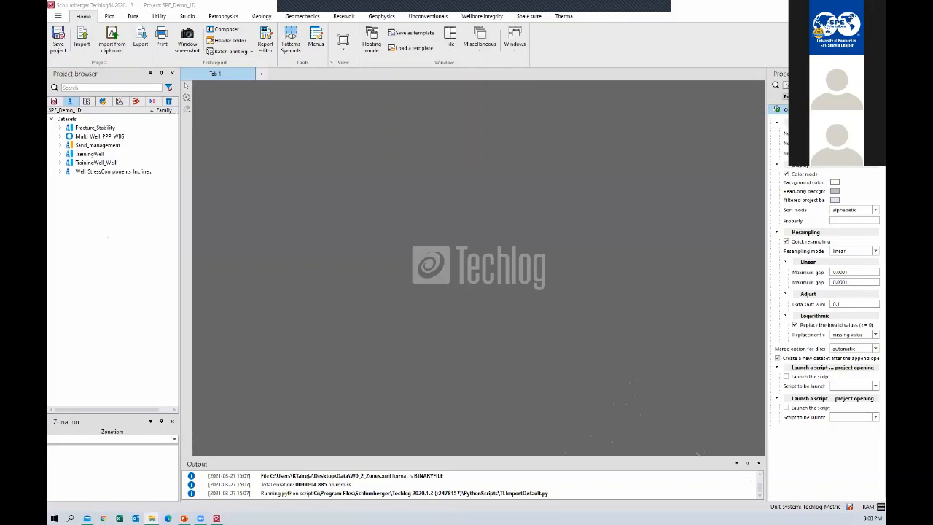
key("alt+Tab")
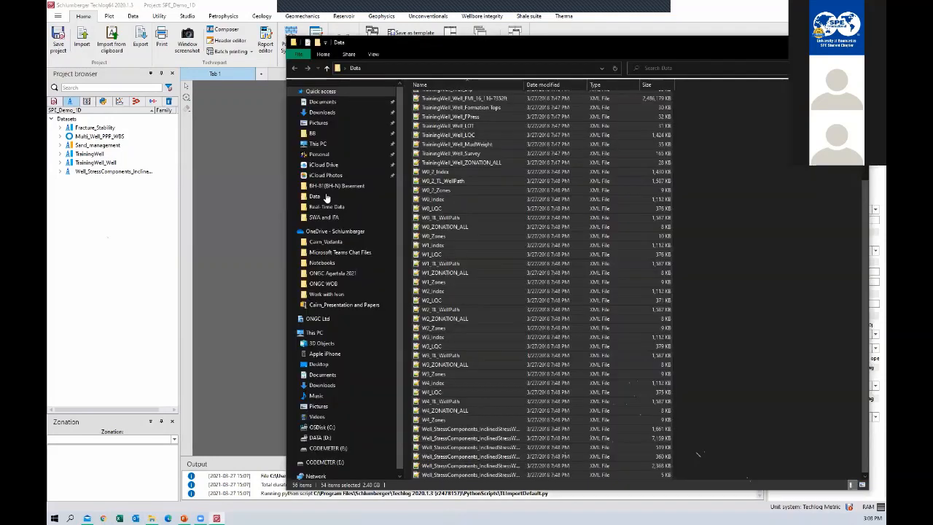
scroll(474, 218, "up", 5)
left_click(472, 106)
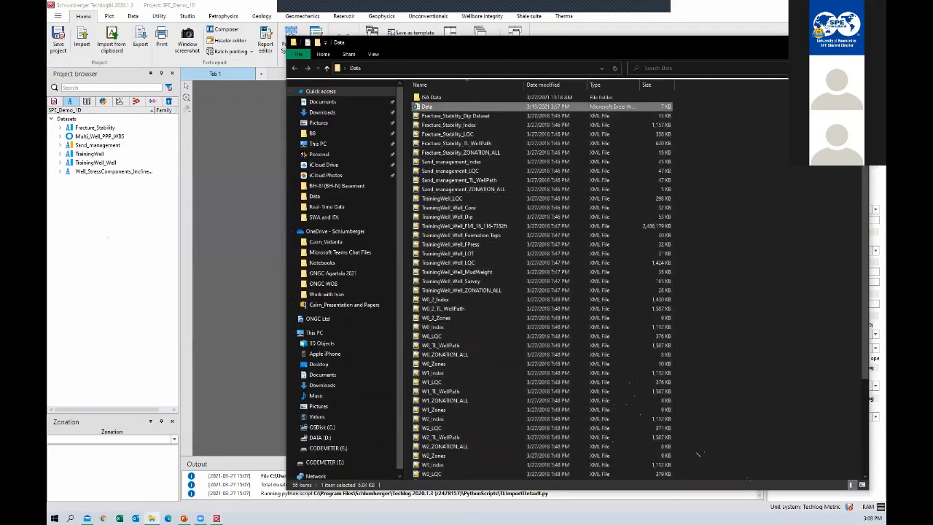
left_click(817, 42)
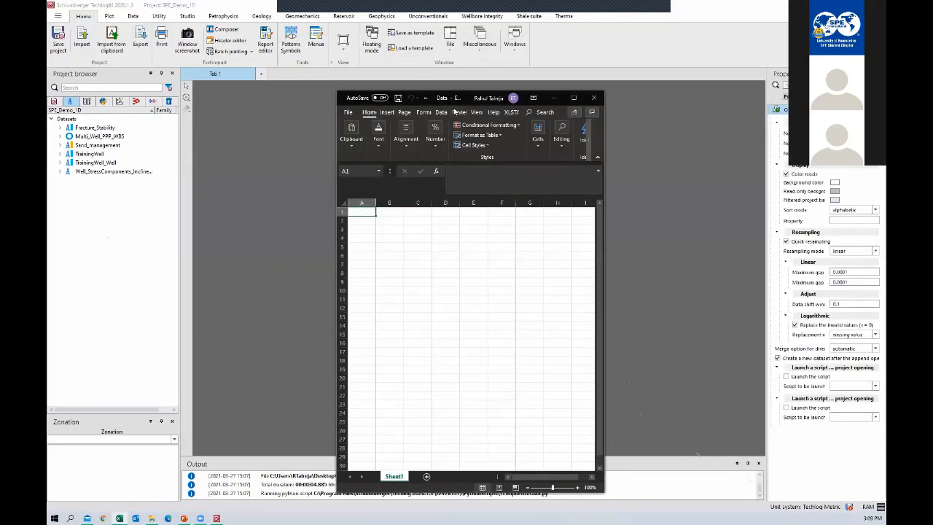
double_click(439, 98)
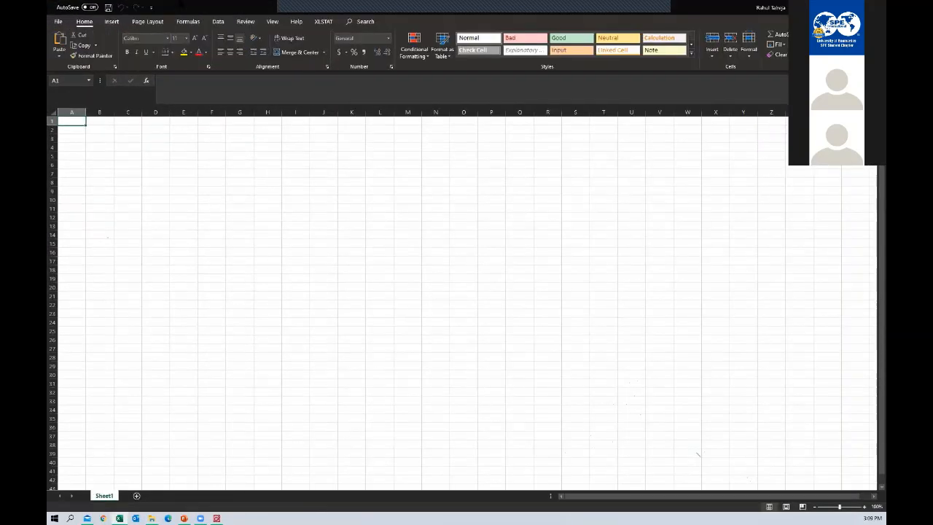
Restore the workbook to a smaller window and enter the headers MD in A1 and MDT in B1.
left_click_drag(467, 9, 466, 132)
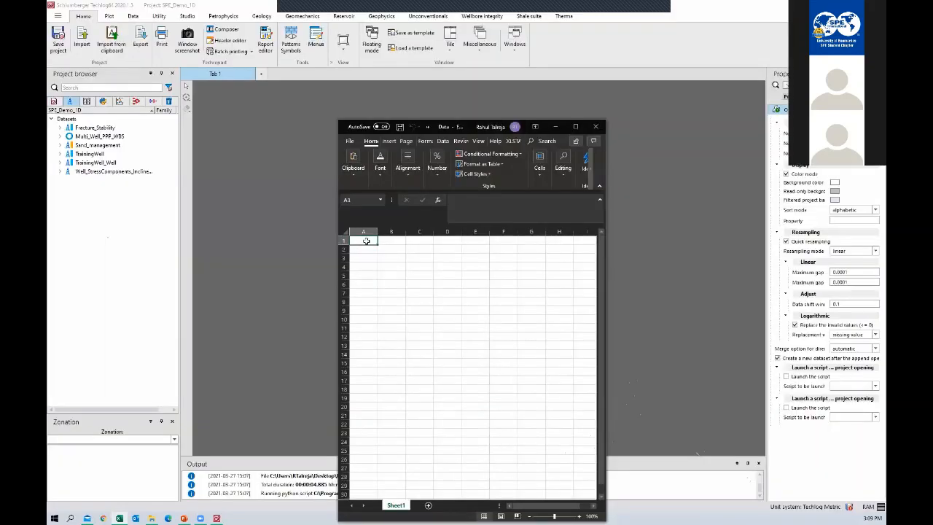
type("MD")
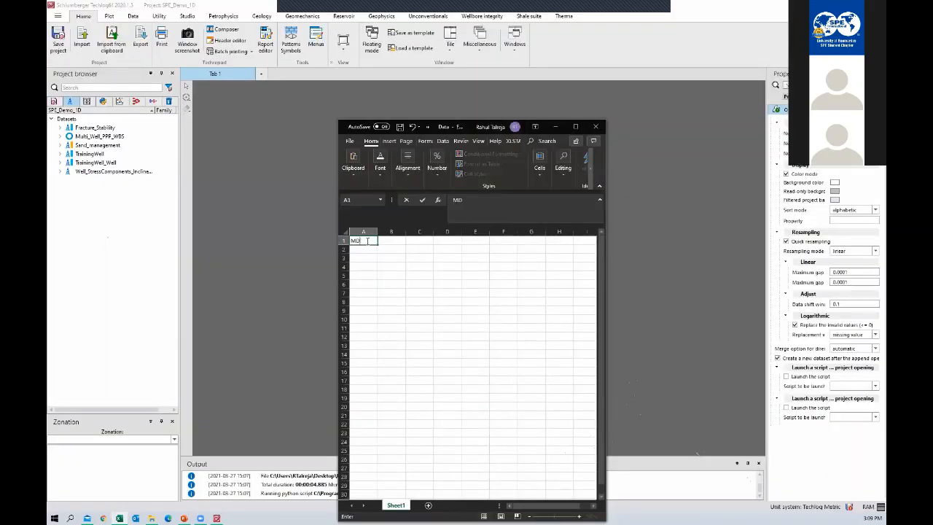
key("Tab")
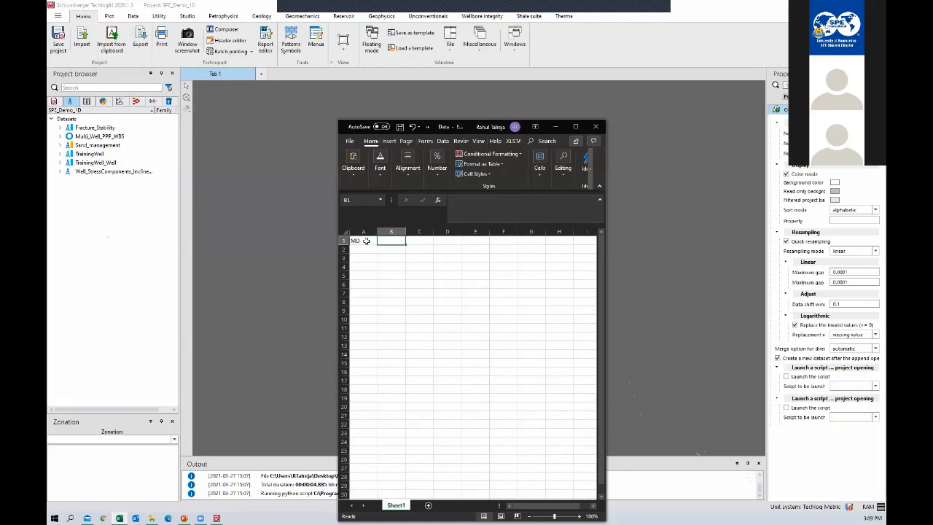
type("L")
key("BackSpace")
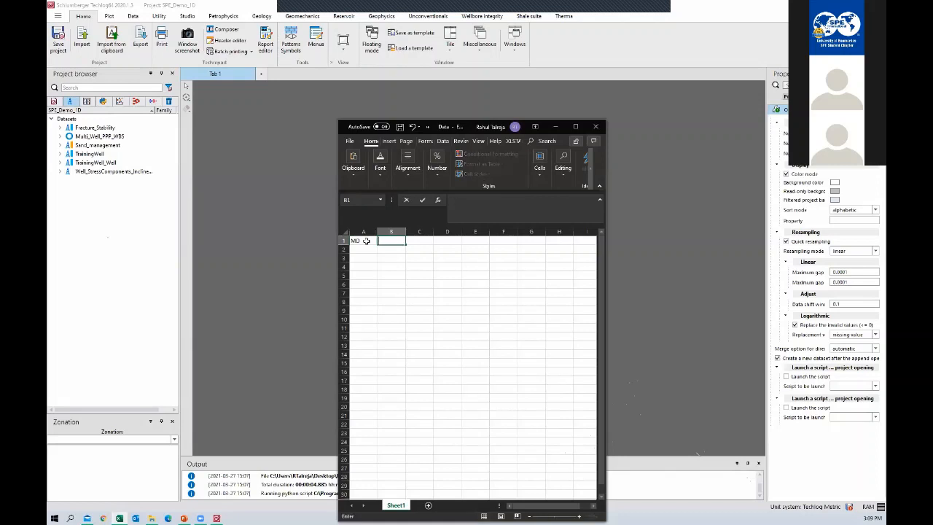
type("MDT")
key("Return")
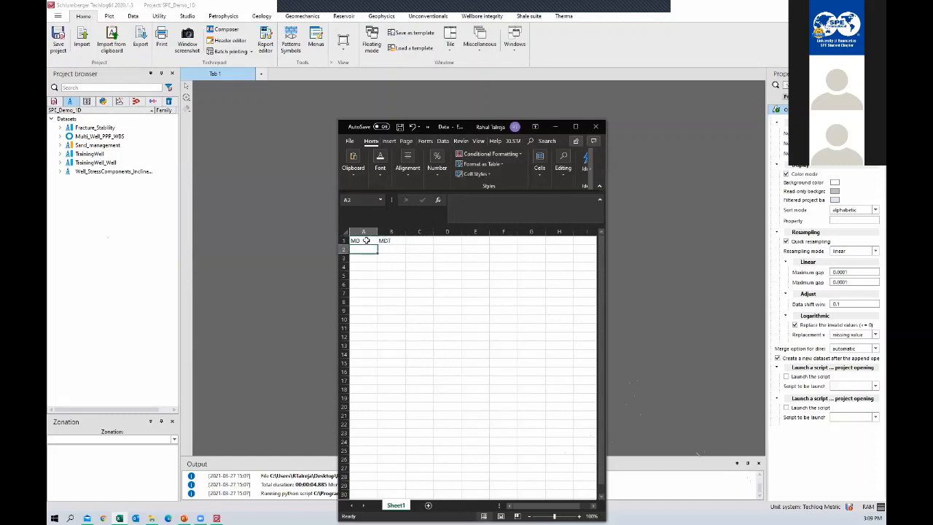
Enter 1500 under MD in A2 and 2500 in B2 as the first data row.
left_click_drag(366, 240, 384, 241)
left_click(365, 250)
type("3500")
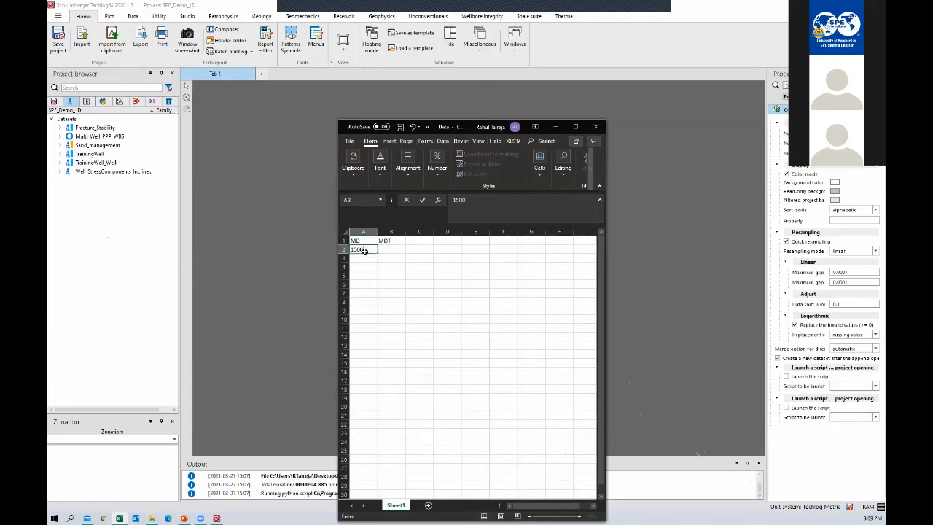
key("Tab")
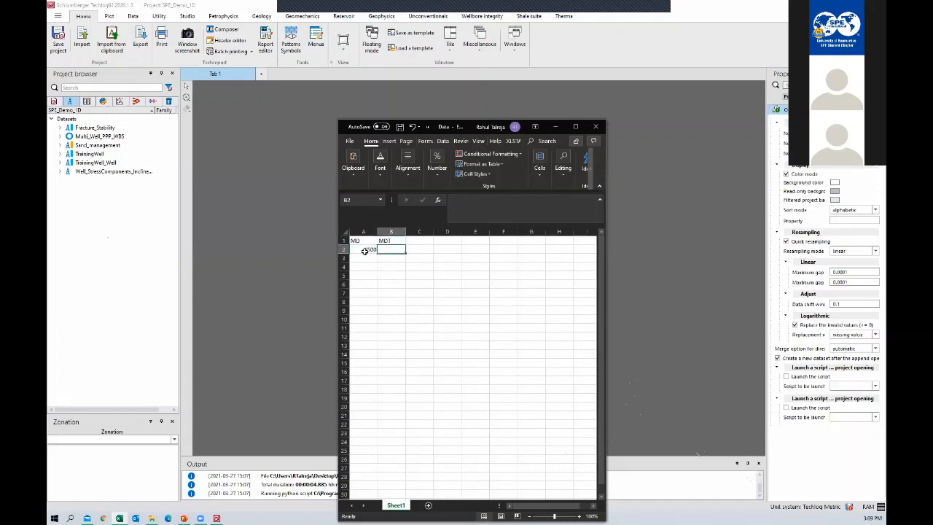
type("2500")
key("Return")
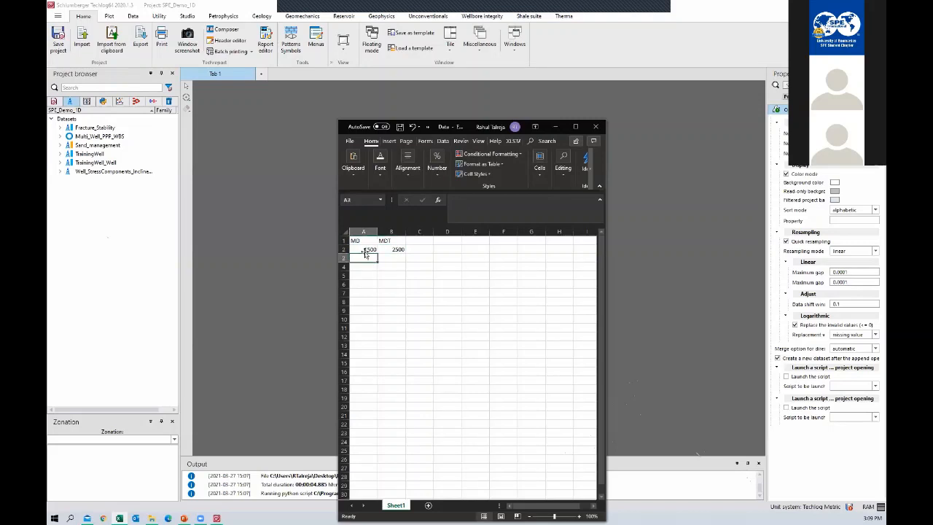
left_click_drag(366, 253, 387, 251)
left_click(489, 284)
Replace the header in B1 with Formation Pressure.
left_click(391, 241)
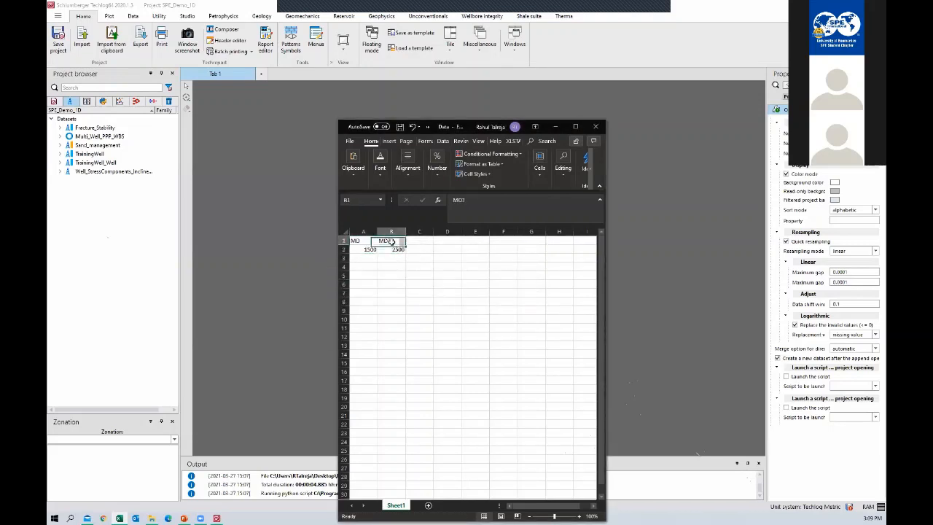
type("Forma")
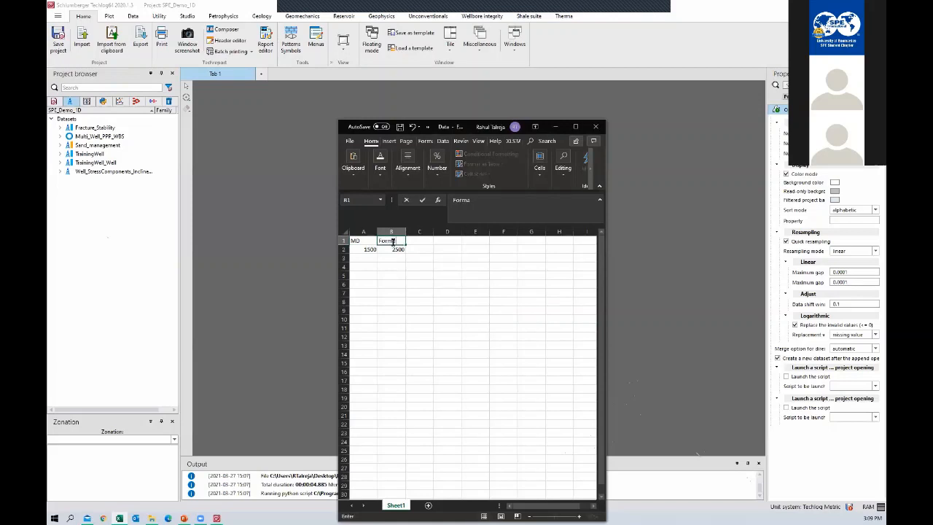
type("tion Pressure")
key("Return")
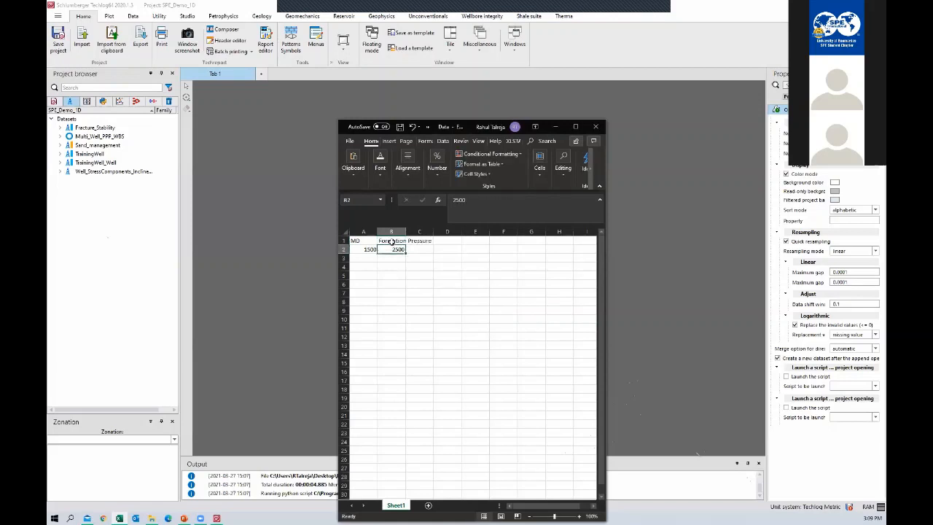
left_click(391, 243)
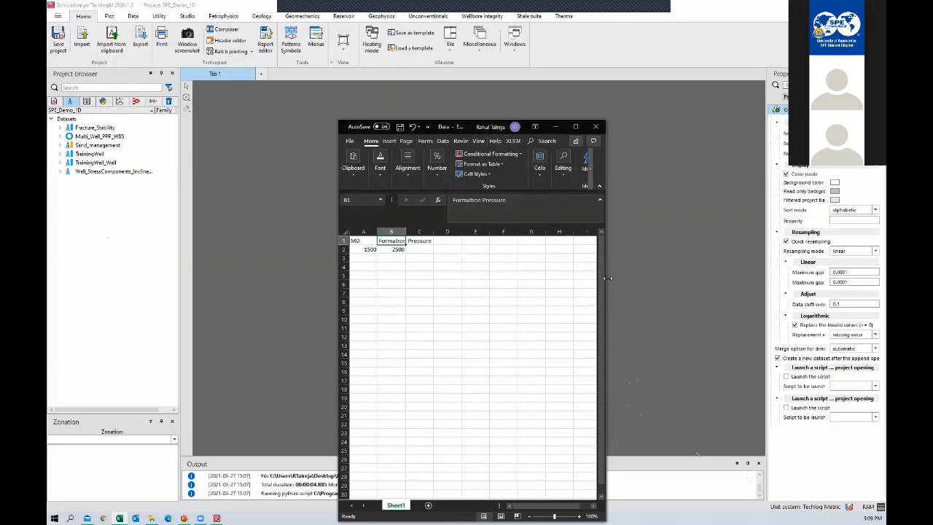
Widen and reposition the workbook window, and wrap the text in cells A1:B10.
left_click_drag(606, 278, 708, 248)
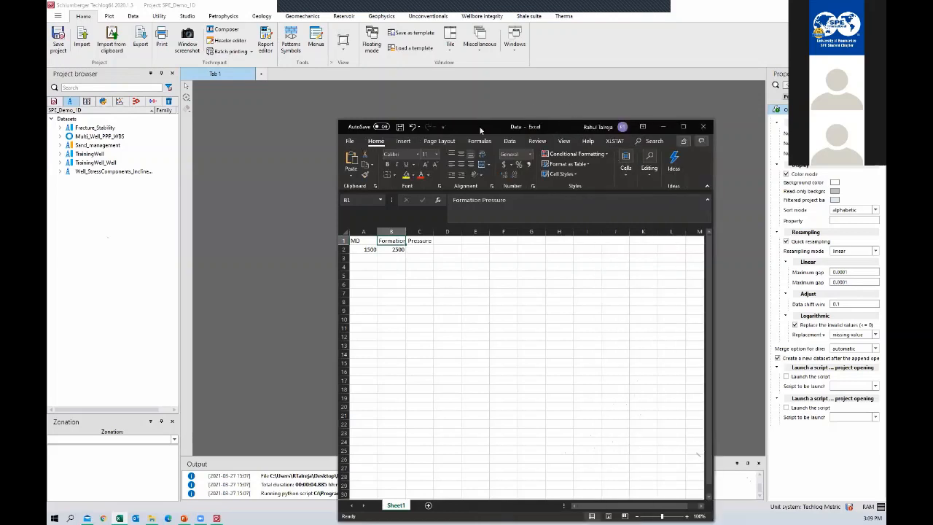
left_click_drag(481, 128, 442, 94)
left_click(357, 216)
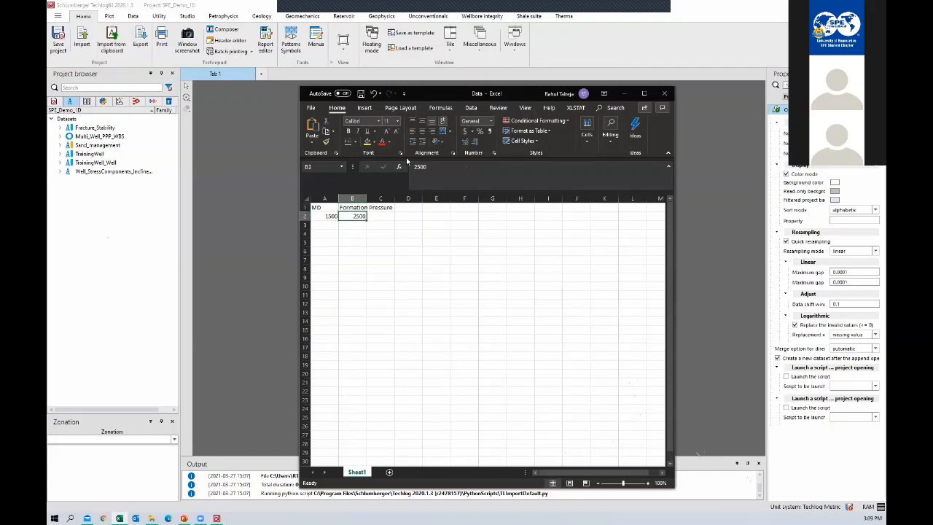
left_click(343, 209)
left_click_drag(318, 209, 367, 288)
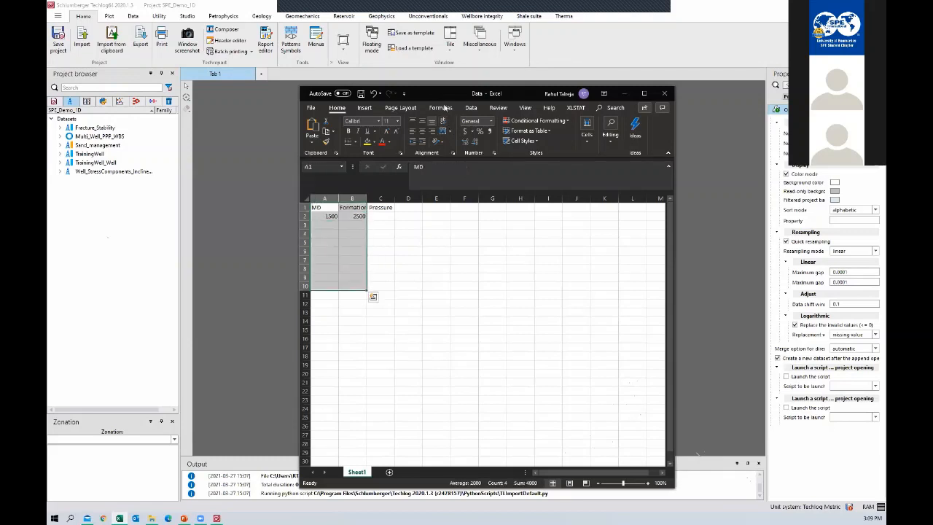
left_click_drag(455, 96, 219, 1)
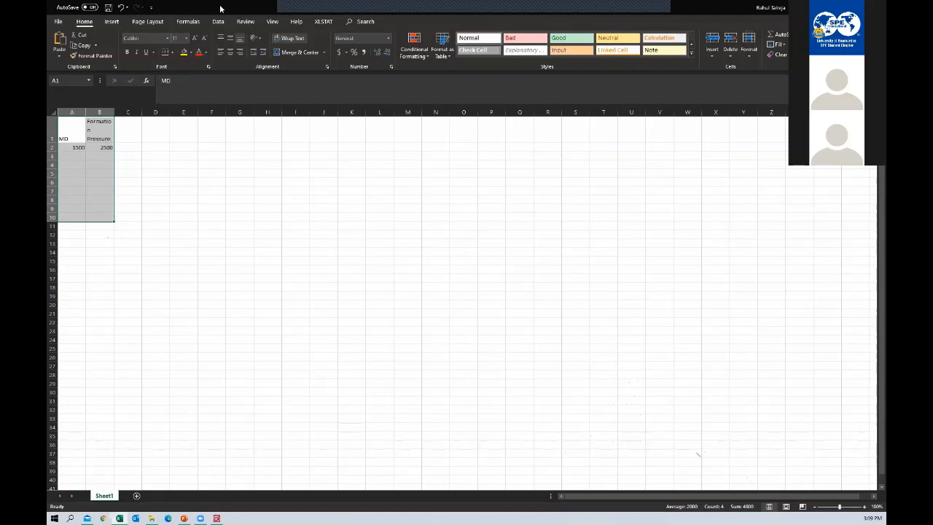
left_click_drag(221, 9, 429, 60)
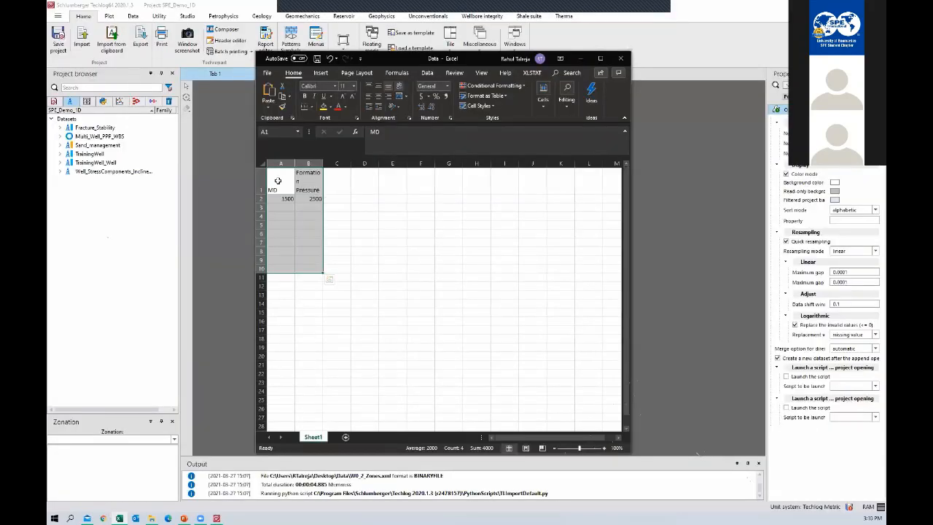
Centre cells A1:B5 horizontally and vertically, and widen column B so the word Formation fits on one line.
left_click_drag(277, 180, 316, 226)
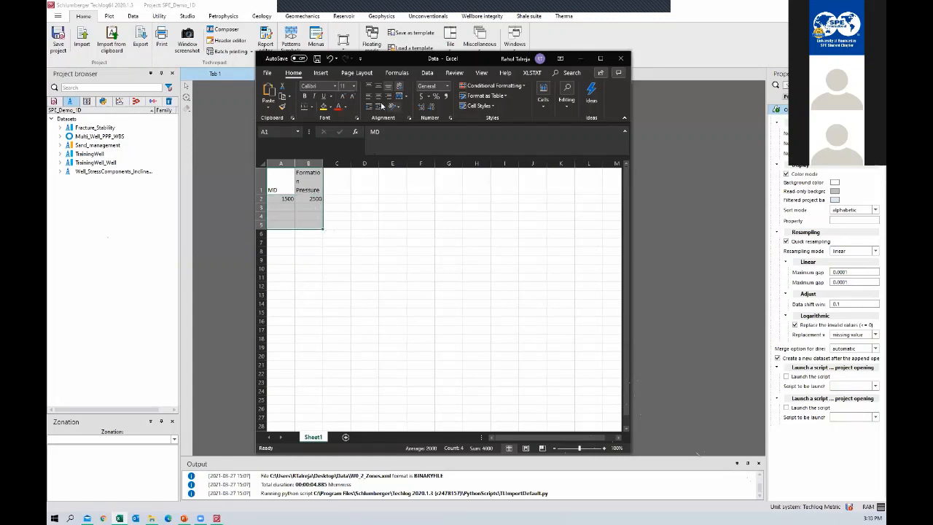
left_click(377, 96)
left_click(377, 86)
left_click(299, 206)
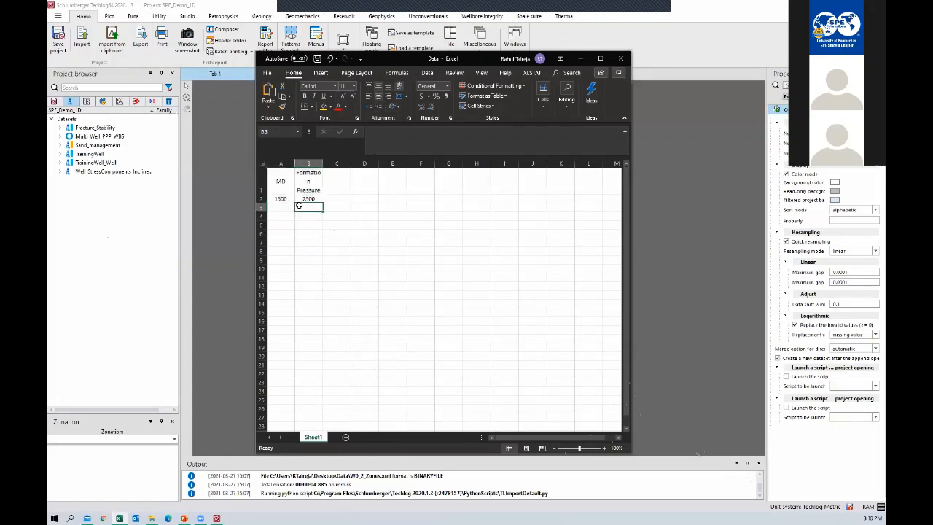
left_click_drag(323, 163, 341, 165)
left_click(310, 241)
left_click(282, 208)
left_click(276, 192)
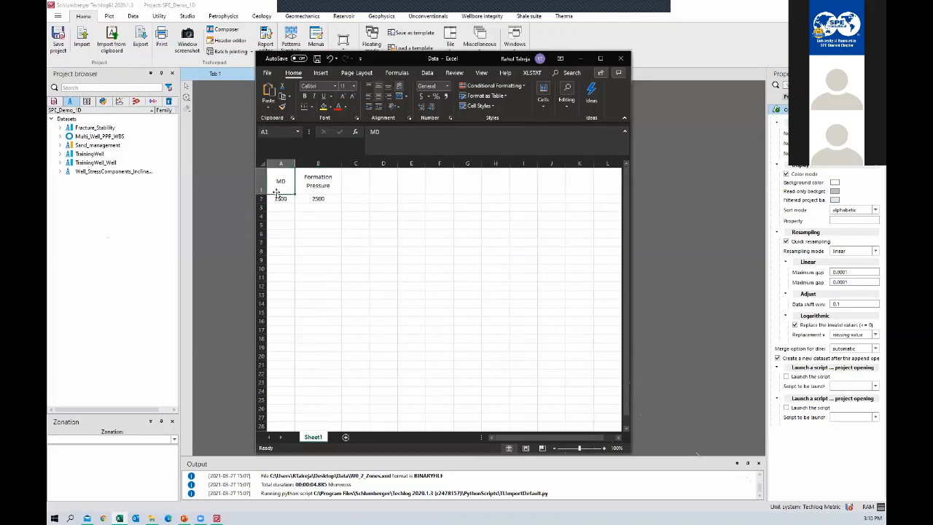
Copy the values in A2:B2 down to row 3.
left_click_drag(278, 198, 314, 198)
key("ctrl+c")
left_click(283, 208)
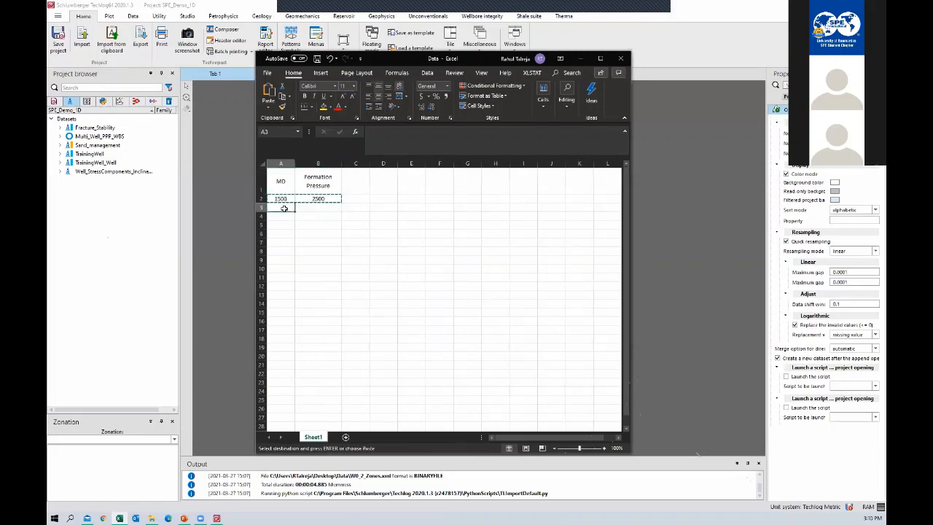
key("Return")
Enter the units m in A2 and psi in B2, and centre the table cells horizontally.
left_click(282, 198)
type("m")
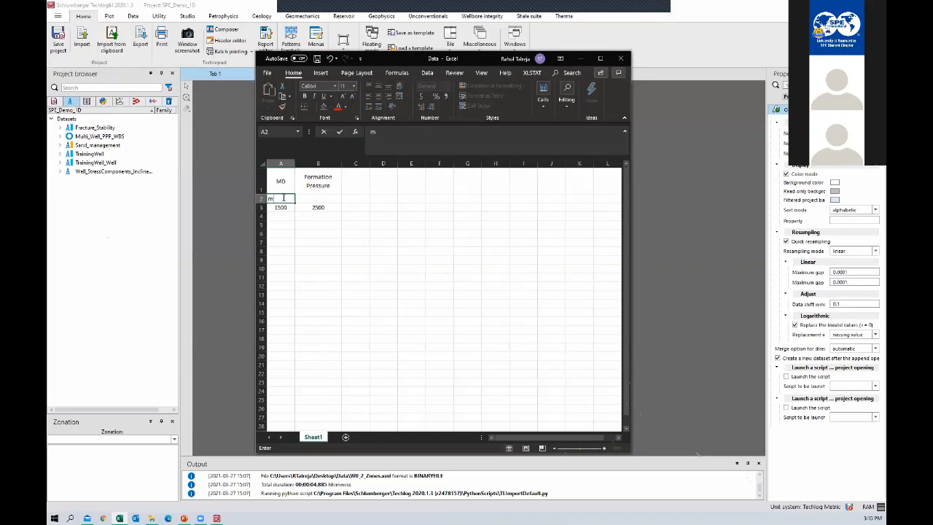
key("Tab")
type("psi")
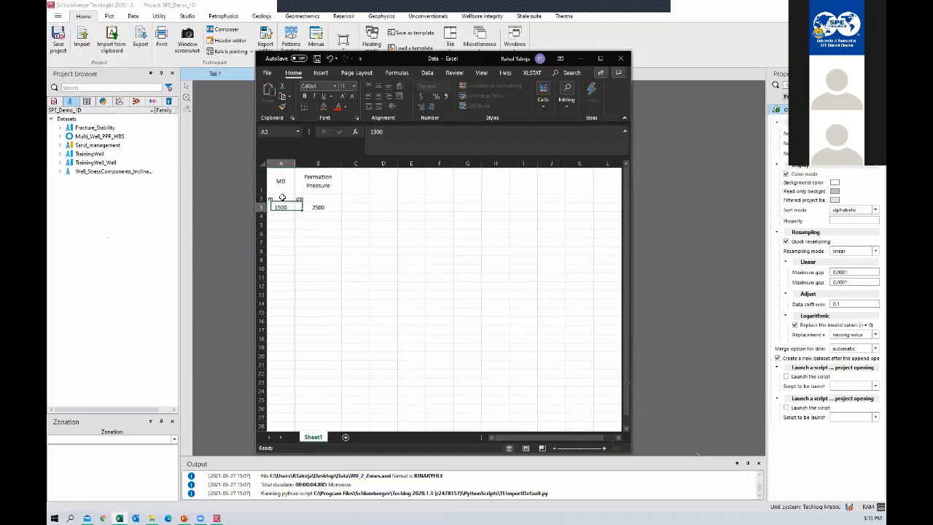
key("Return")
left_click_drag(281, 179, 322, 246)
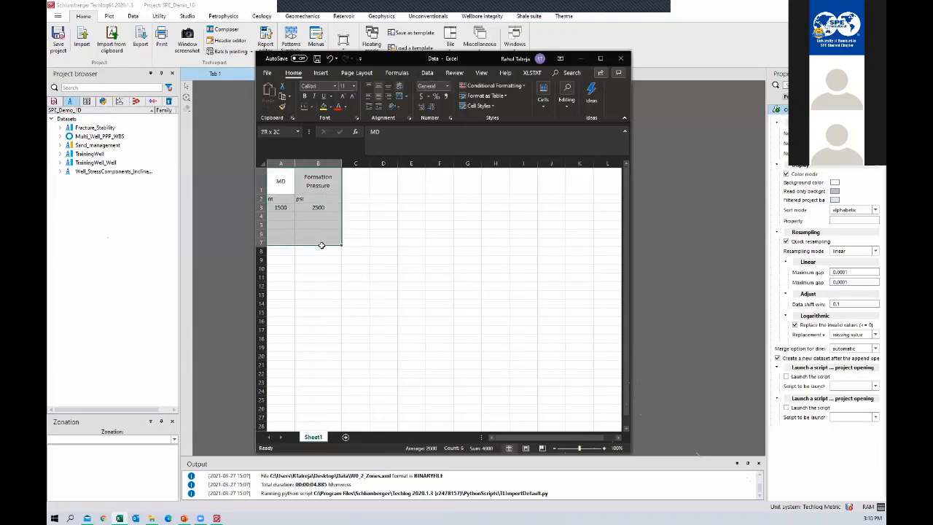
left_click(378, 97)
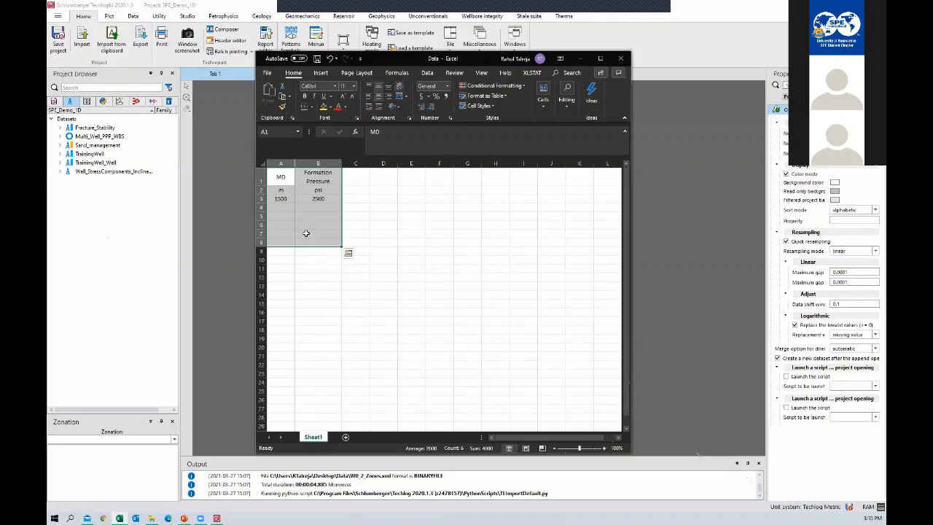
Add a second data row with 2000 in A4 and 3500 in B4.
left_click(279, 207)
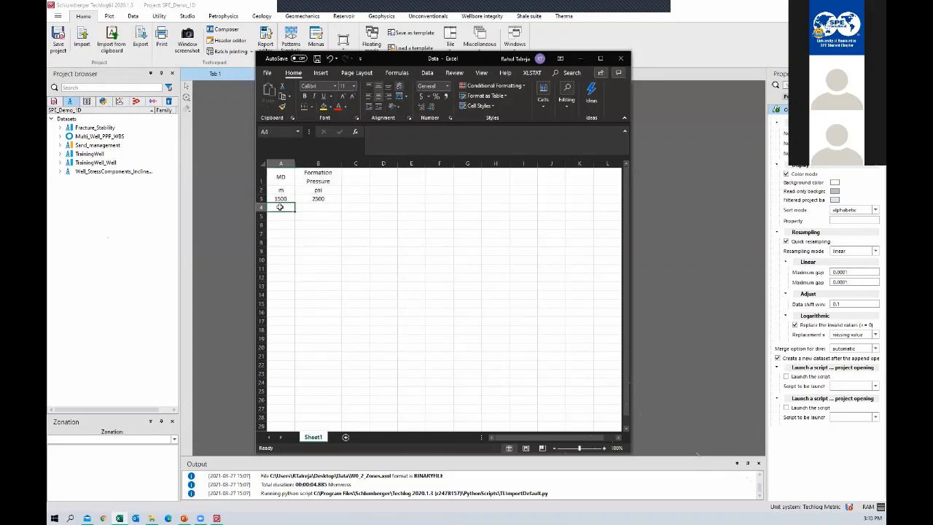
type("2000")
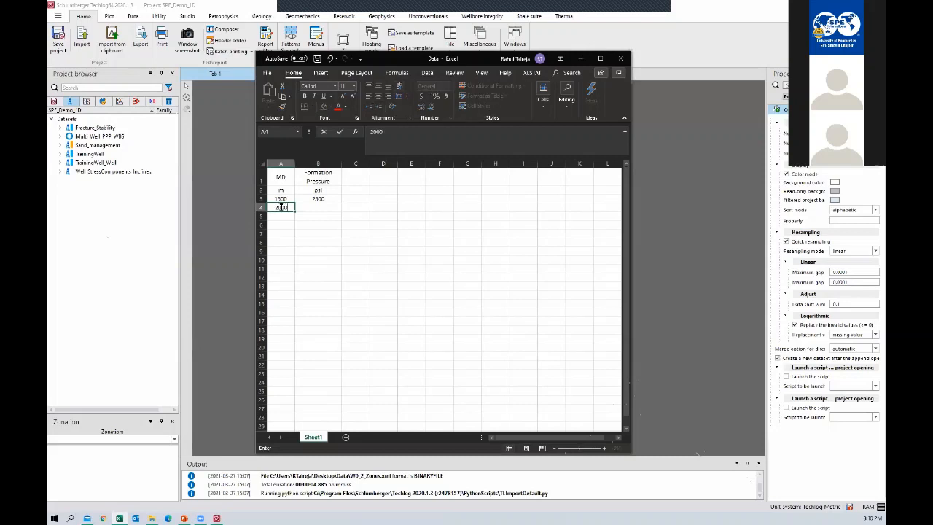
key("Tab")
type("3500")
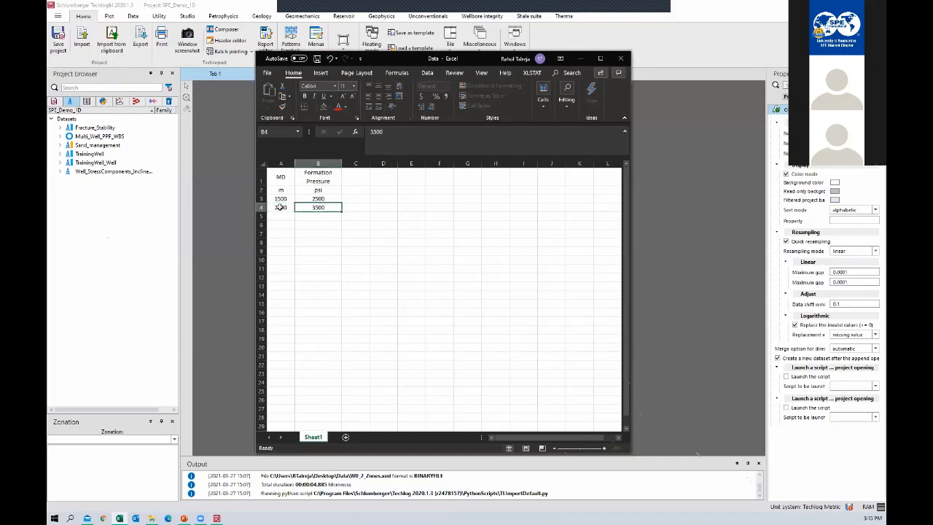
key("Return")
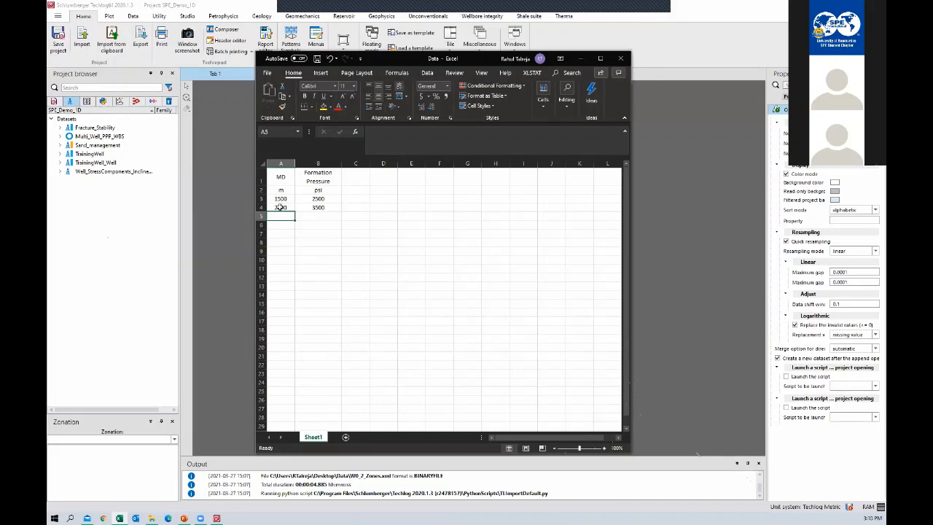
Copy the table A1:B4, switch to Techlog and open it in the data import wizard from the clipboard, shrinking the wizard window.
left_click_drag(272, 179, 329, 207)
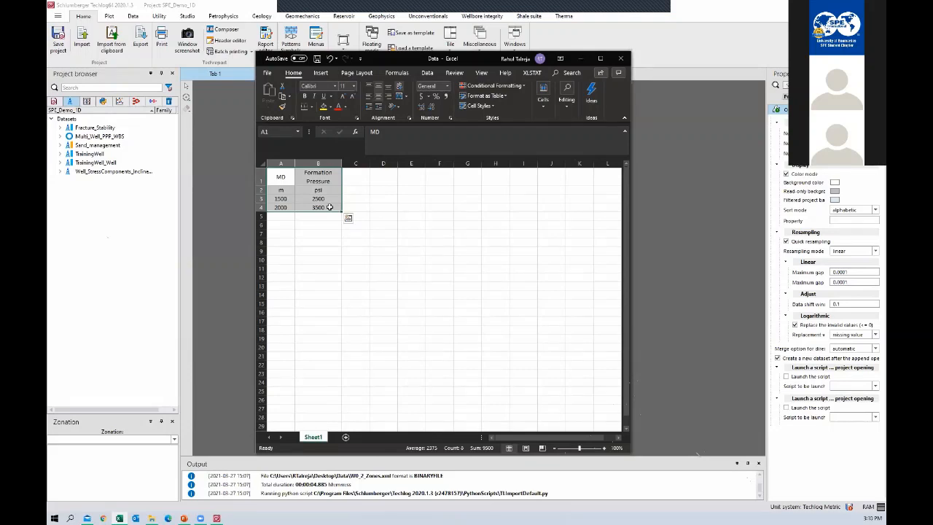
key("ctrl+c")
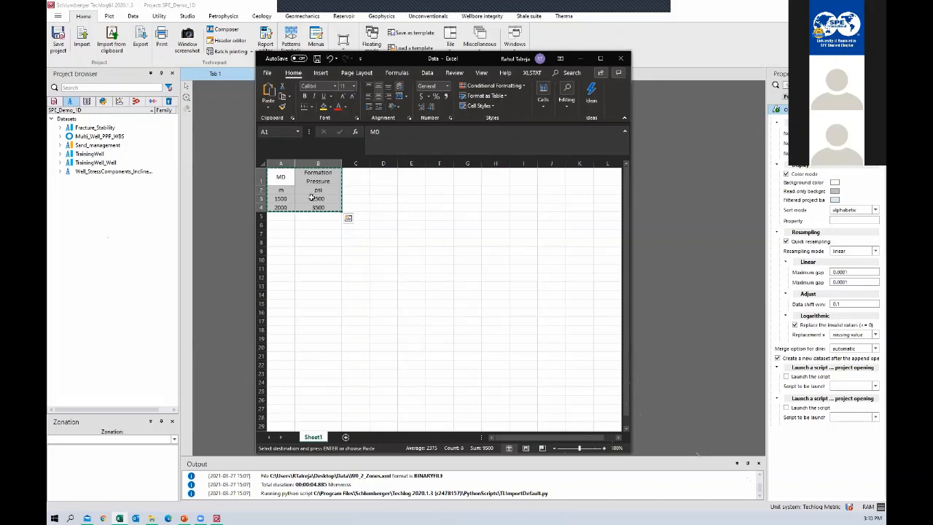
left_click(219, 173)
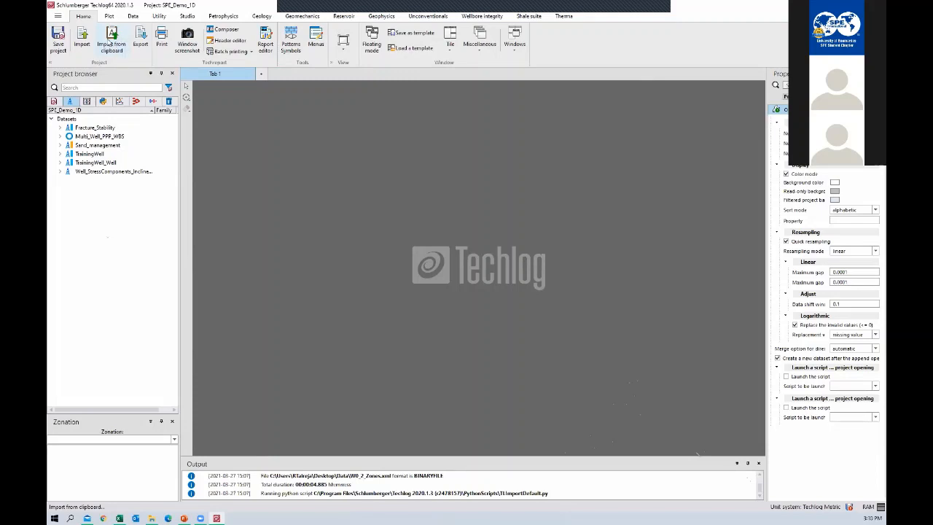
left_click(110, 44)
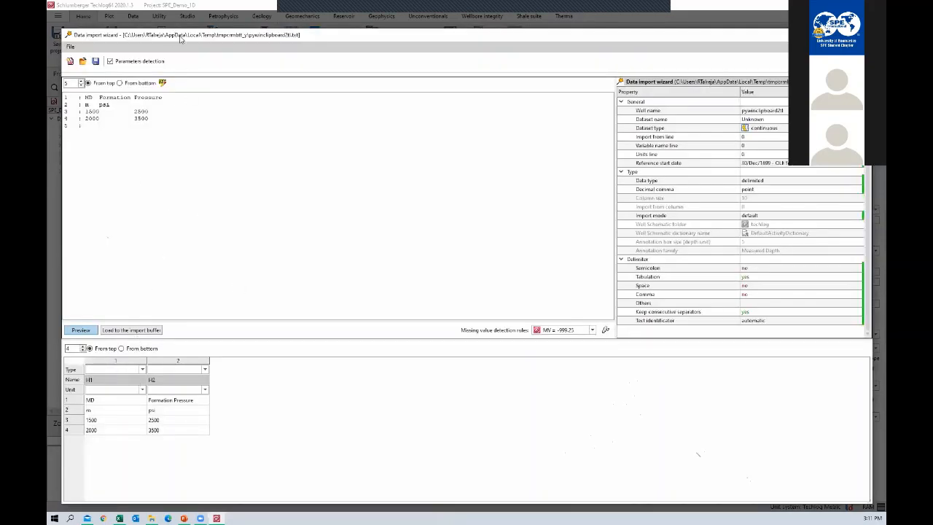
left_click_drag(180, 40, 182, 48)
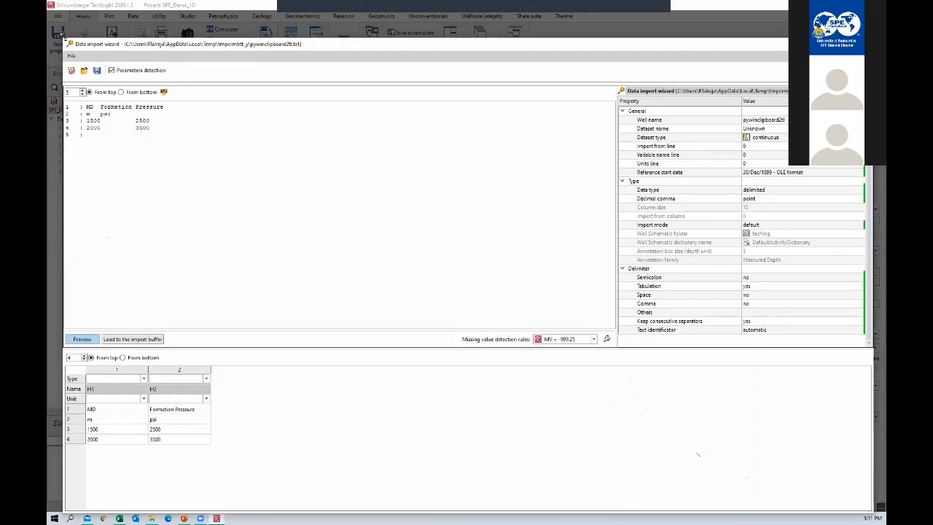
left_click_drag(63, 35, 321, 155)
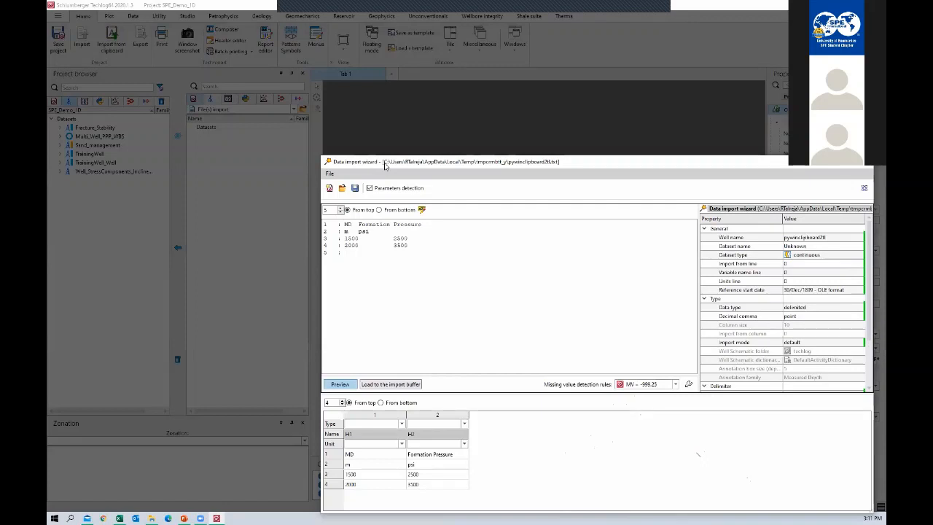
Reposition and widen the data import wizard window and open the Import from line value for editing.
left_click_drag(385, 165, 263, 69)
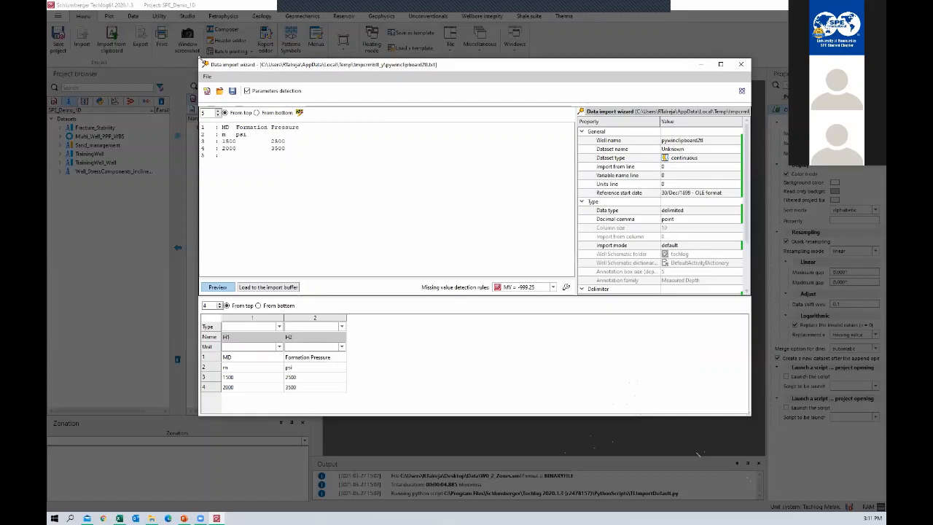
left_click_drag(201, 60, 124, 57)
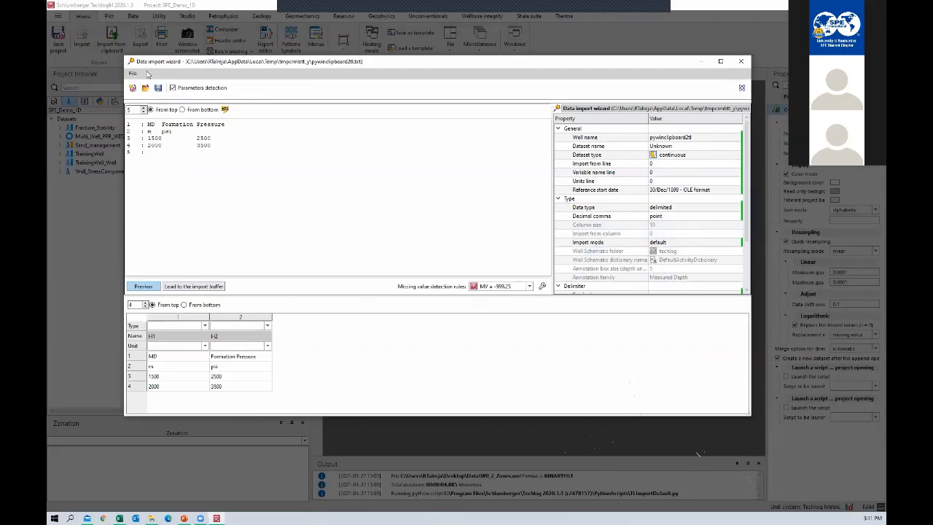
left_click(659, 164)
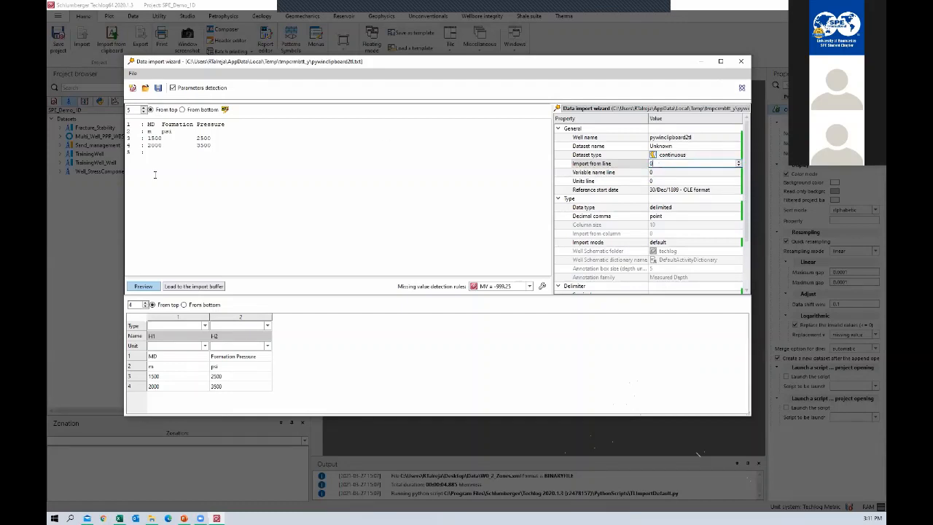
Switch to Excel, review the table's name row, units row and data rows, and minimise the workbook to return to Techlog.
key("alt+Tab")
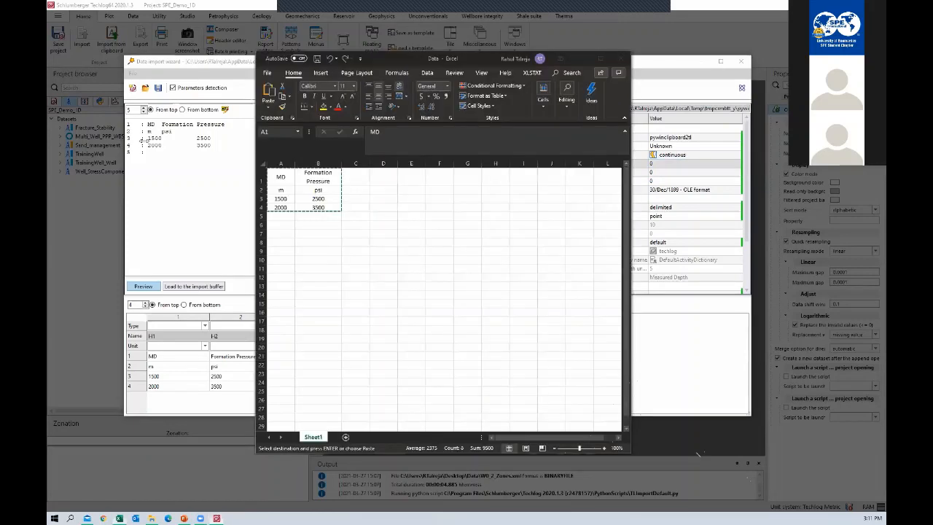
left_click(263, 177)
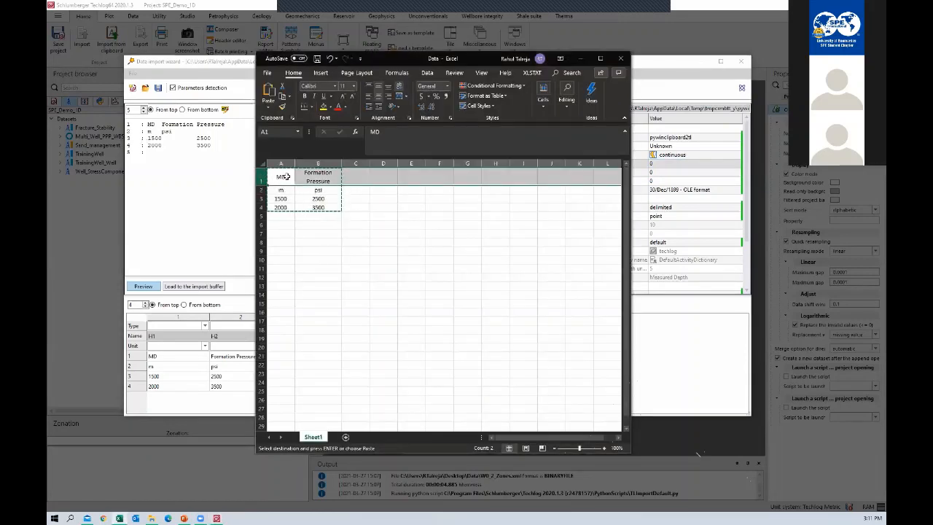
left_click_drag(283, 177, 343, 190)
left_click(261, 189)
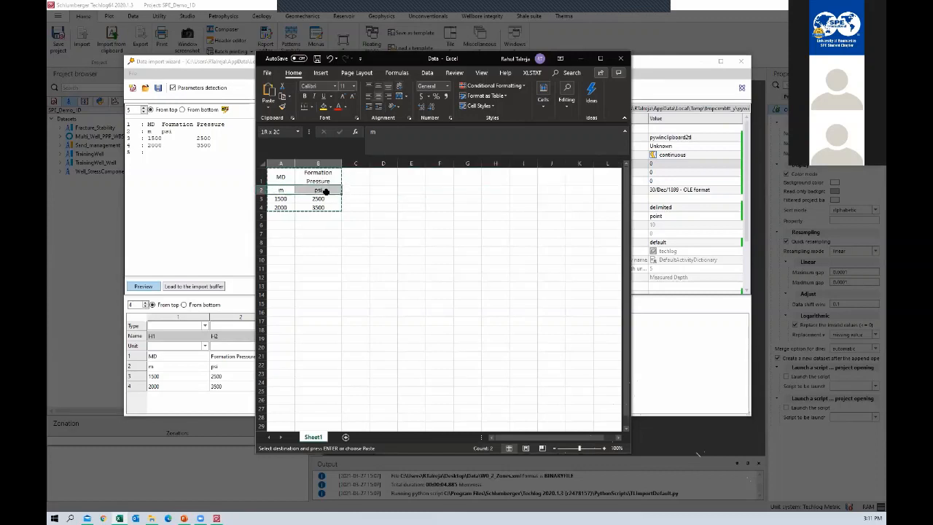
left_click_drag(260, 199, 260, 207)
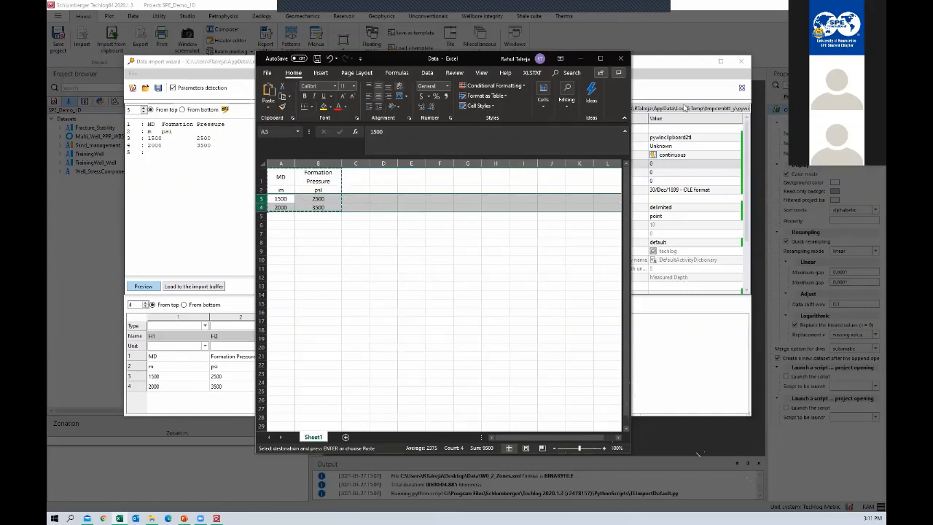
left_click(580, 59)
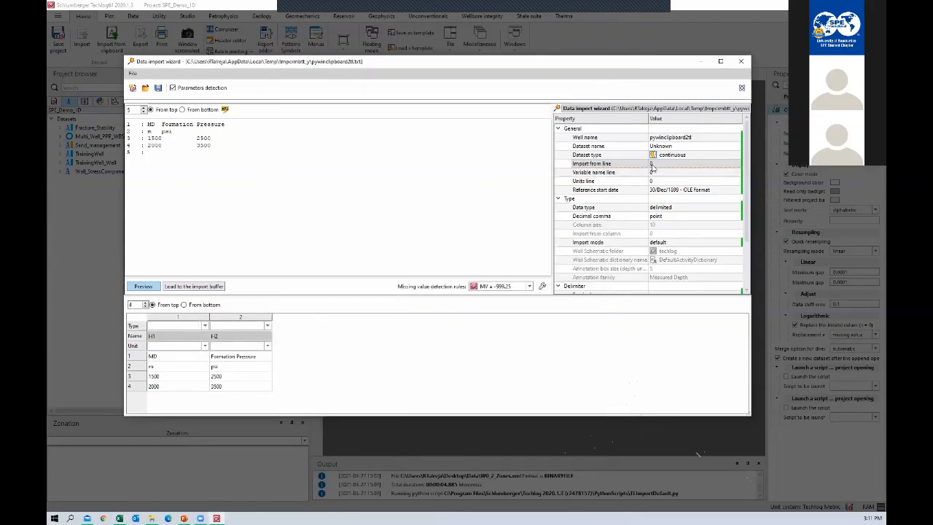
Set the variable name line to 1 and the units line to 2, with the import starting from line 3.
left_click(662, 173)
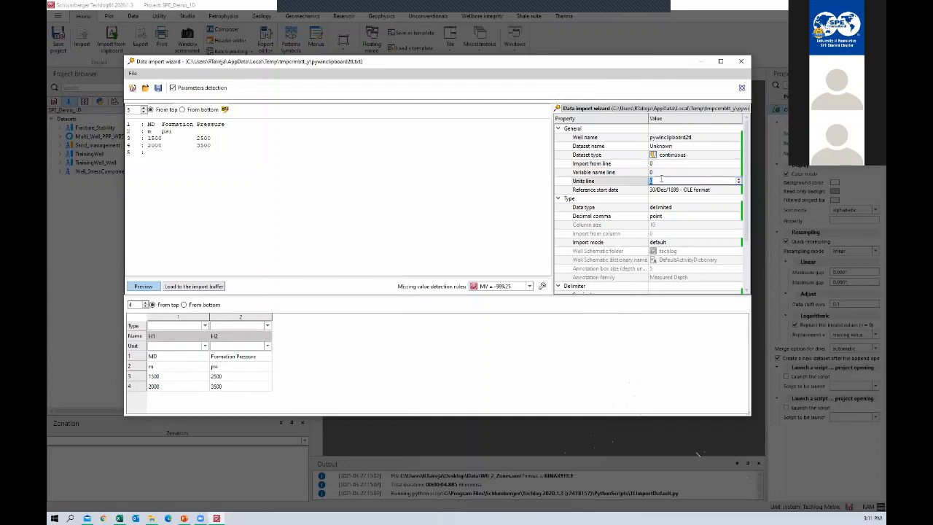
type("1")
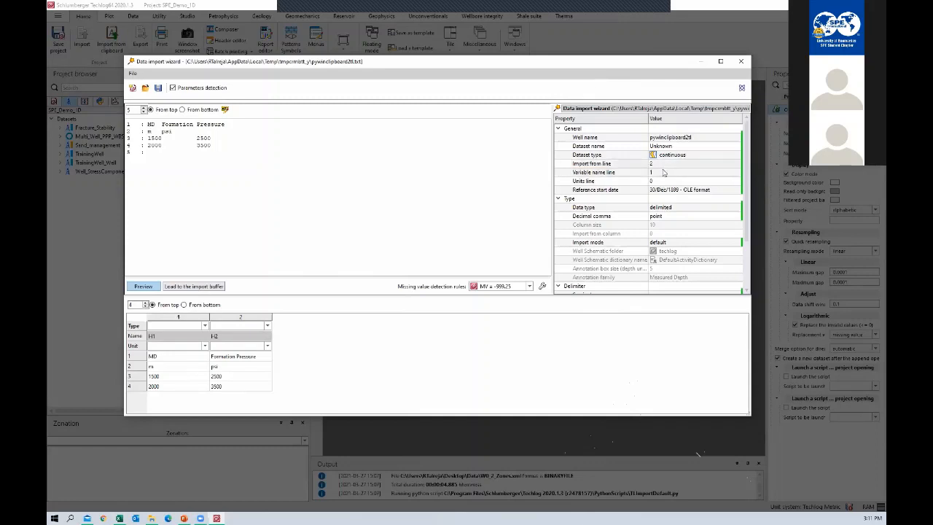
left_click(662, 180)
type("2")
key("Return")
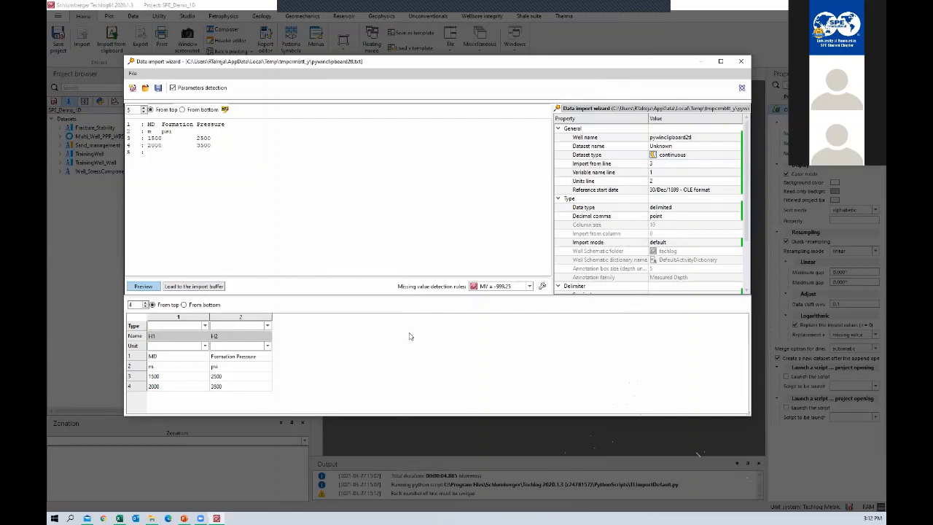
Refresh the import preview from the bottom and from the top, and check both columns' names, units and values.
left_click(183, 305)
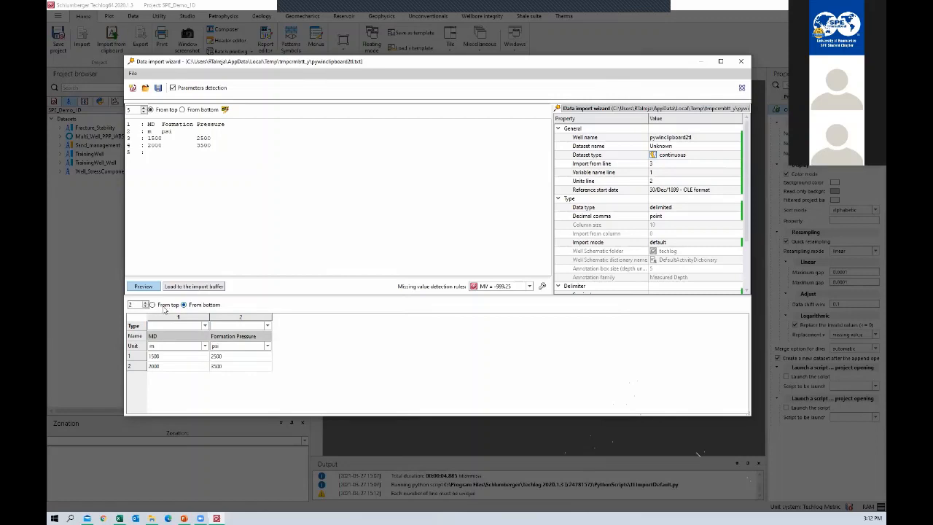
left_click(162, 306)
left_click(161, 340)
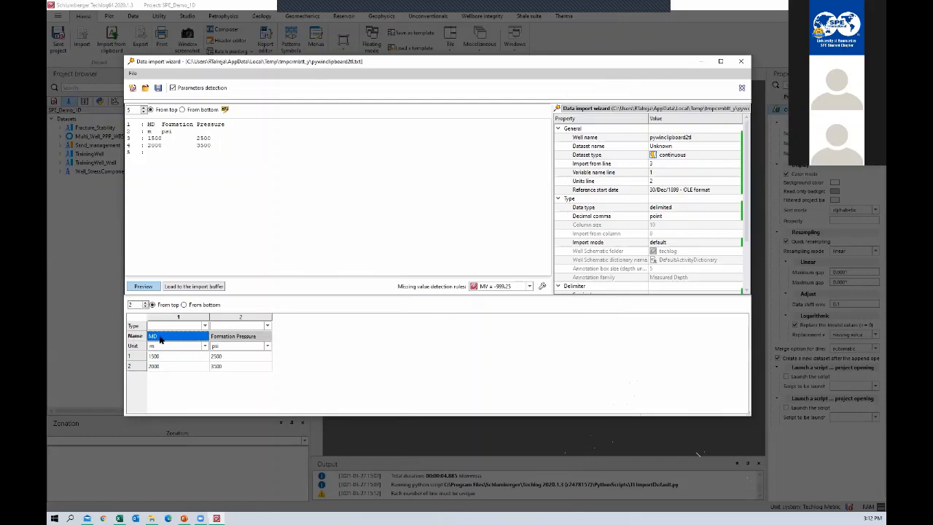
left_click(219, 339)
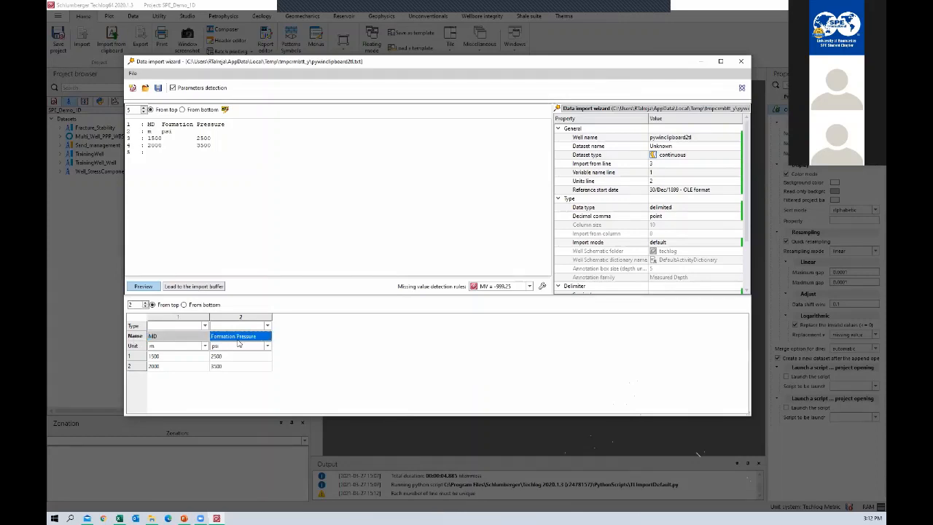
left_click(164, 348)
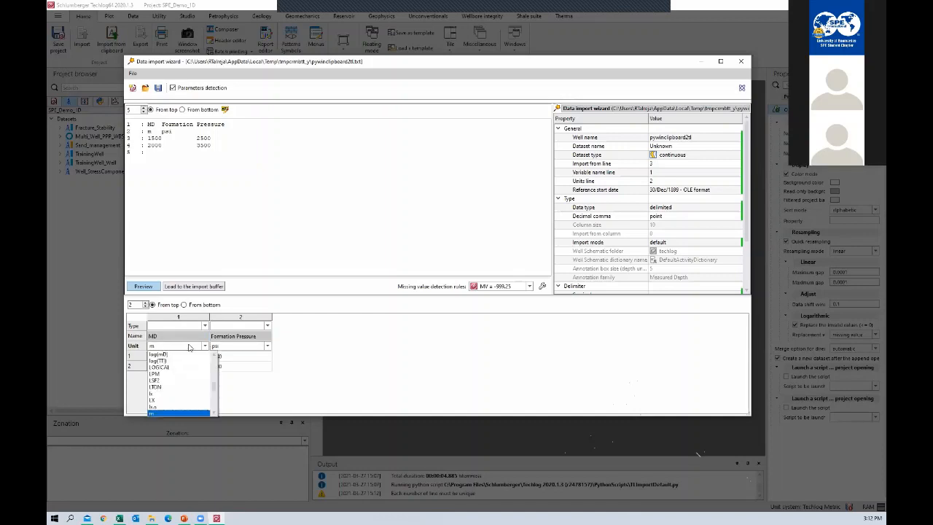
left_click(226, 349)
left_click_drag(155, 357, 246, 370)
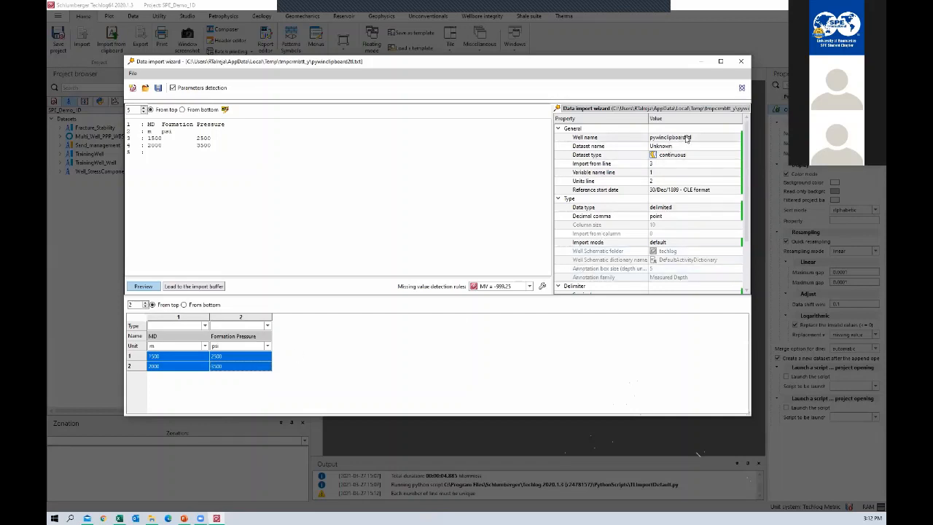
Assign the clipboard data to the existing well W4.
left_click(733, 137)
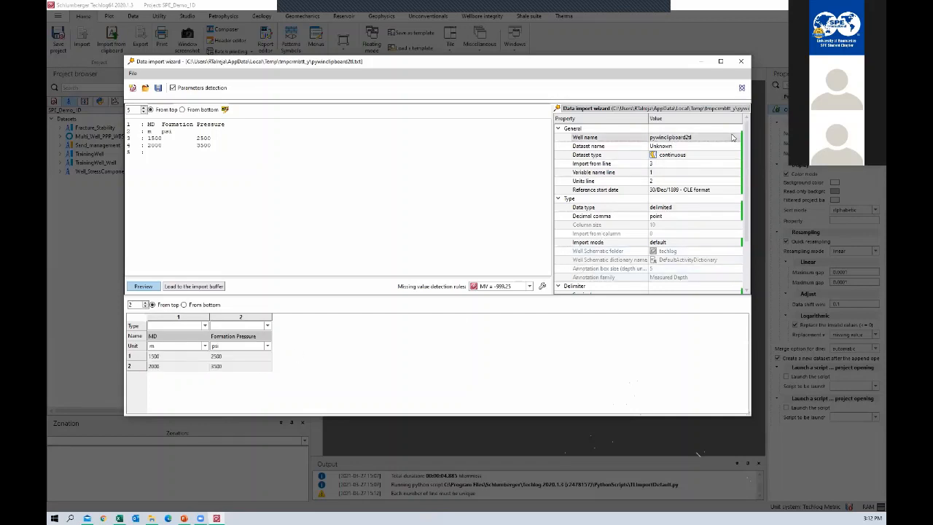
left_click(739, 138)
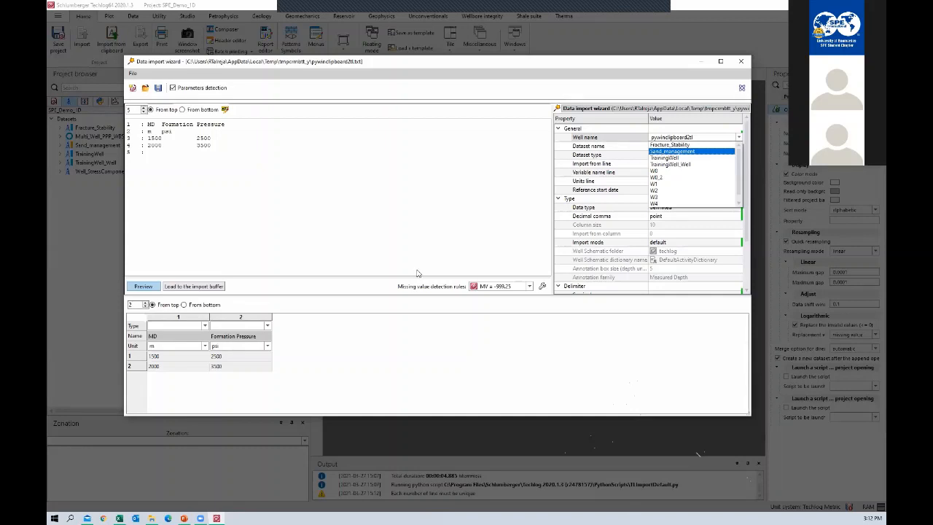
scroll(702, 188, "down", 1)
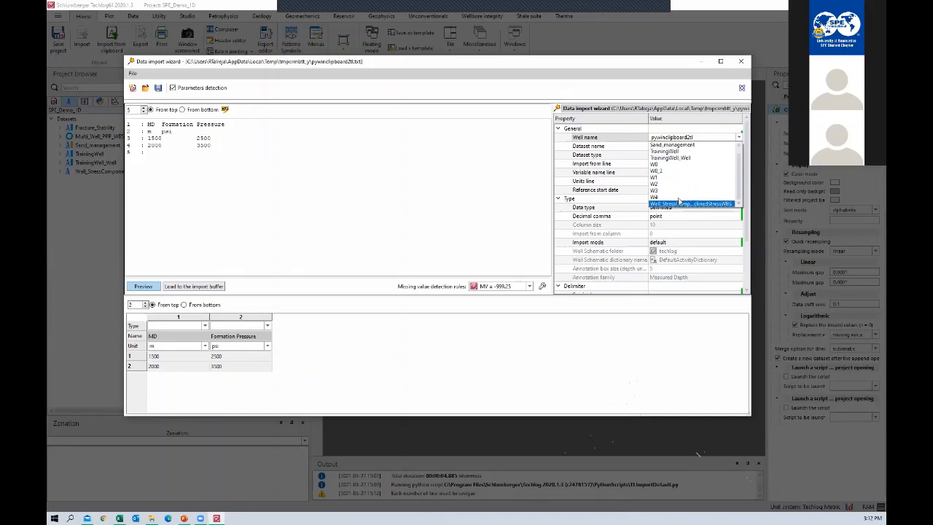
left_click(677, 197)
Name the dataset MDT and keep its dataset type as continuous.
left_click(686, 148)
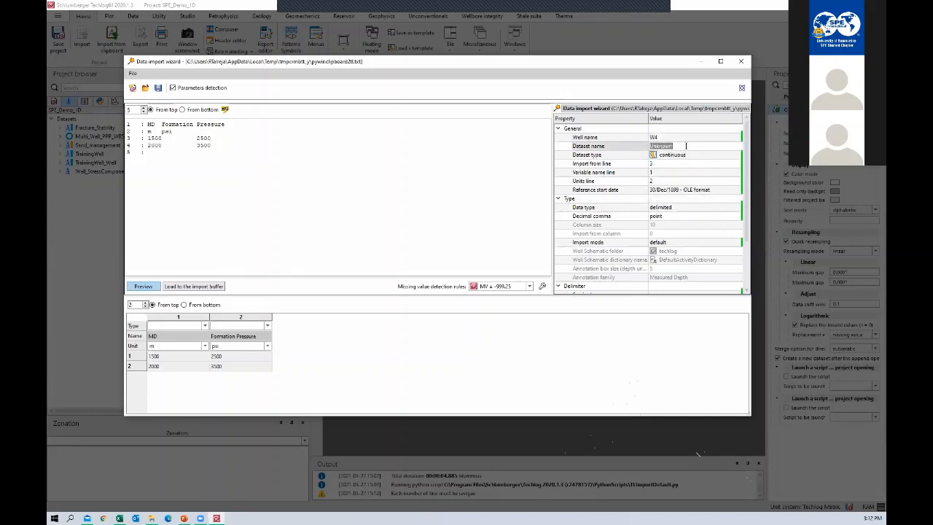
type("MDT")
left_click(678, 157)
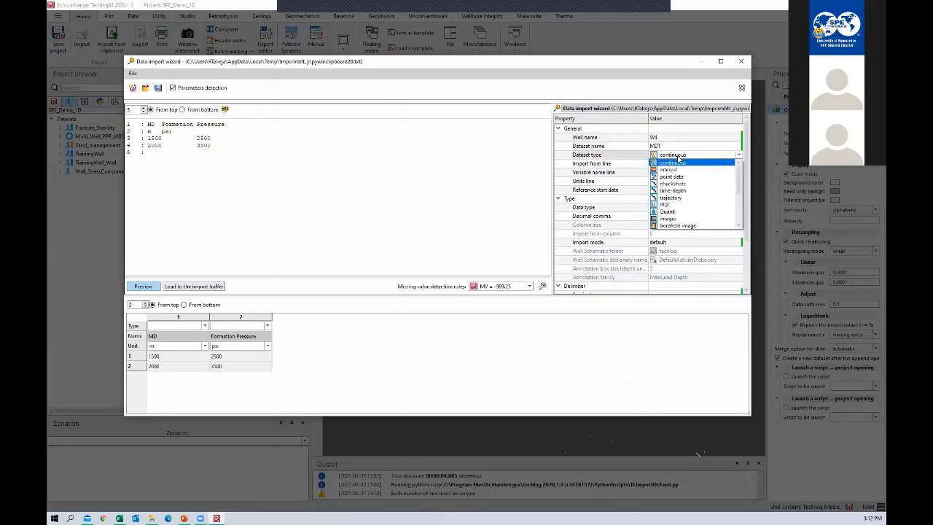
left_click(679, 160)
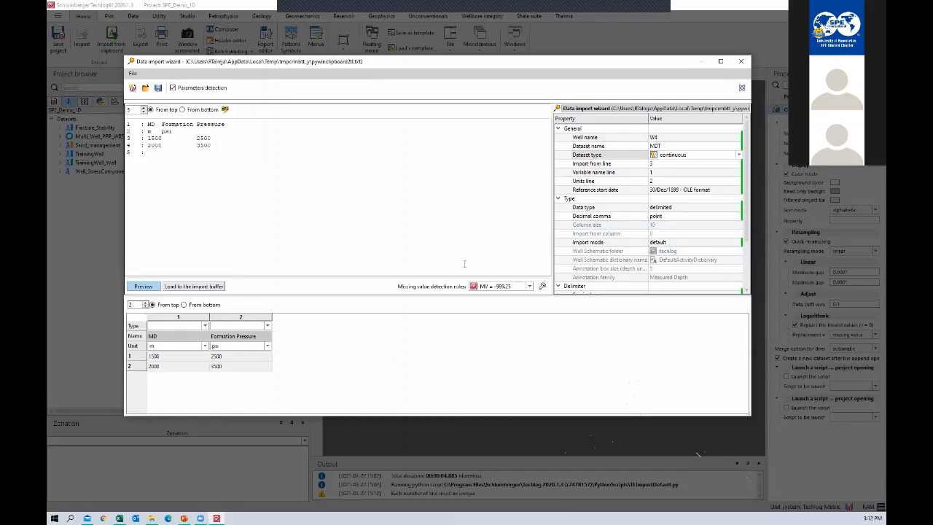
Leave the column type blank and load the table to the import buffer, creating a new reference with start value 1 and sampling rate 1.
left_click(169, 325)
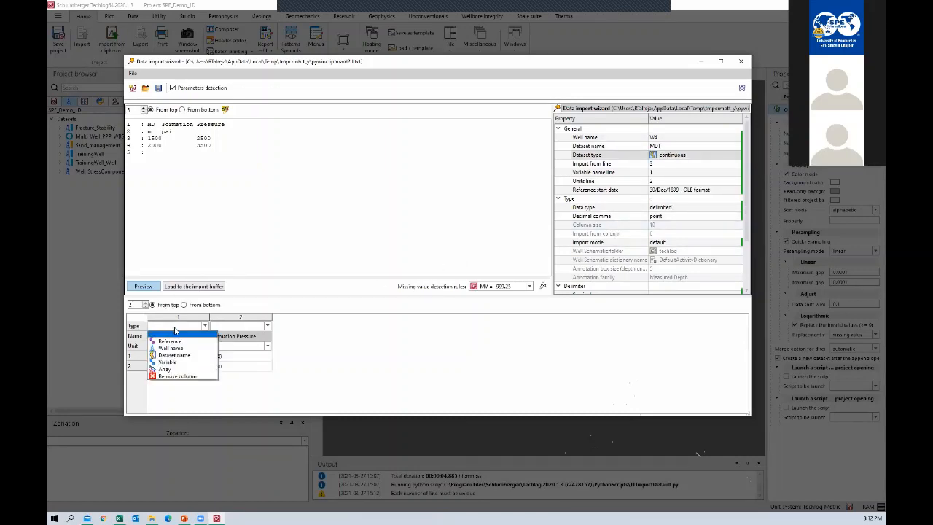
left_click(175, 329)
left_click(175, 327)
left_click(188, 287)
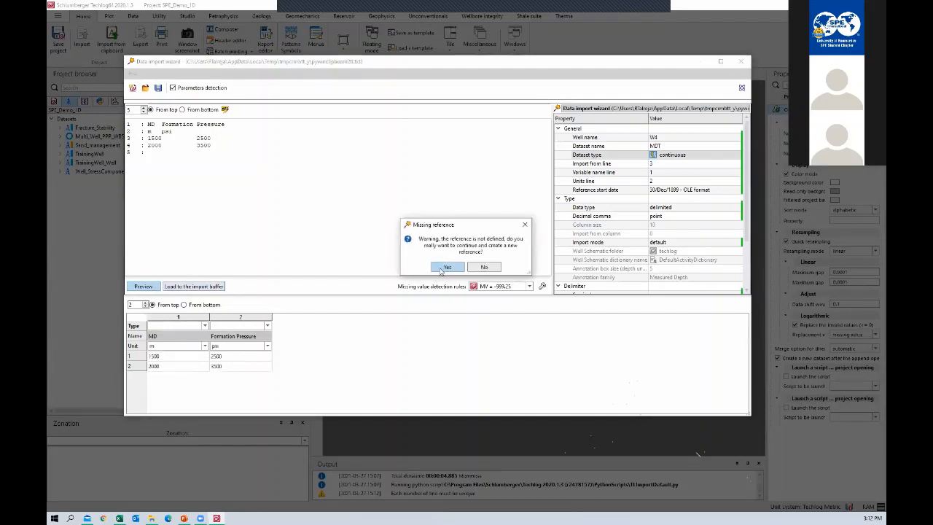
left_click(447, 267)
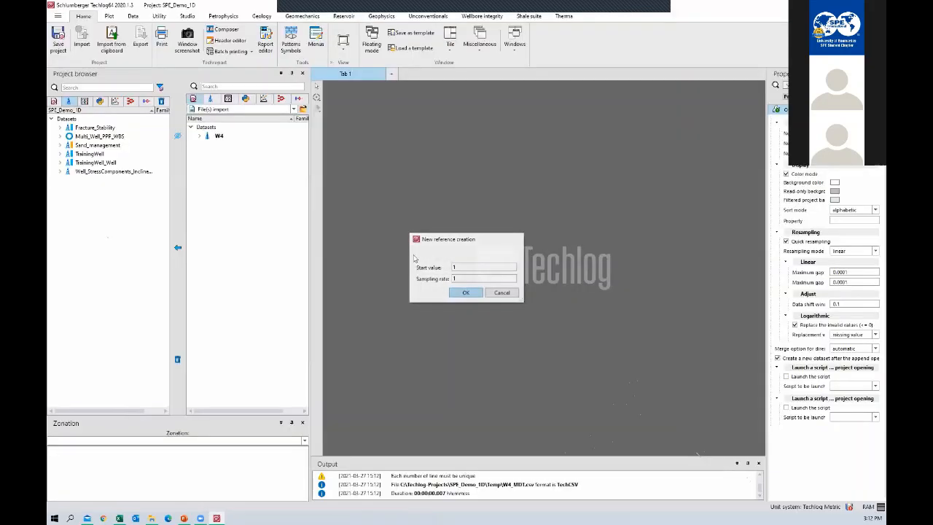
left_click(469, 294)
Review the contents of well W4 in the import buffer and import its MDT dataset into the project.
left_click(199, 136)
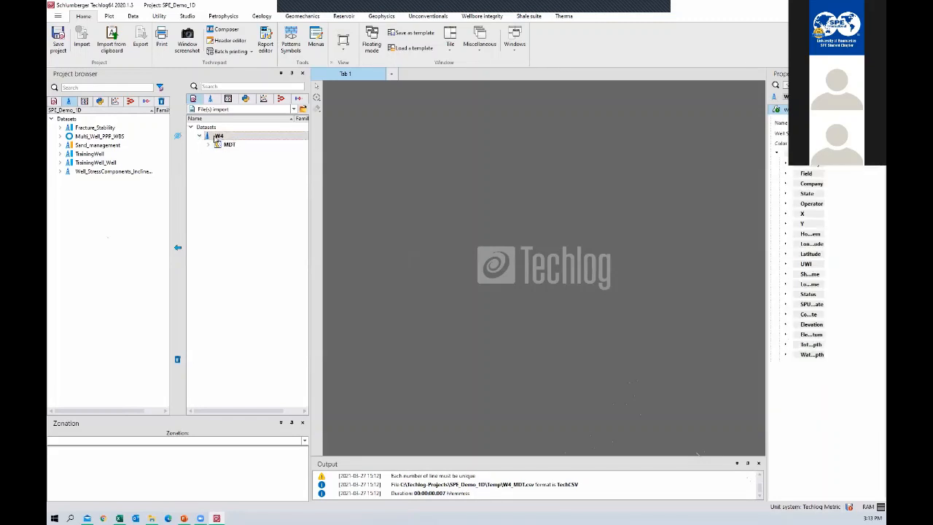
left_click(208, 144)
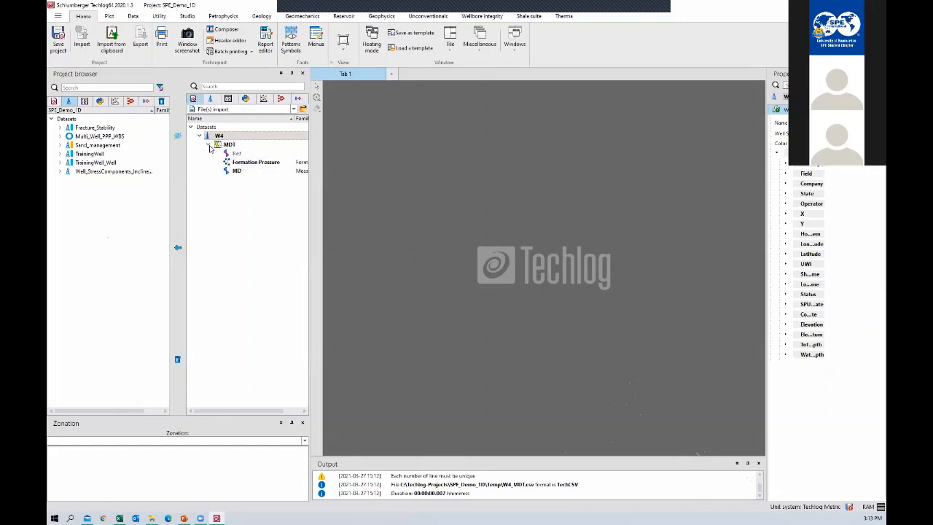
left_click(206, 145)
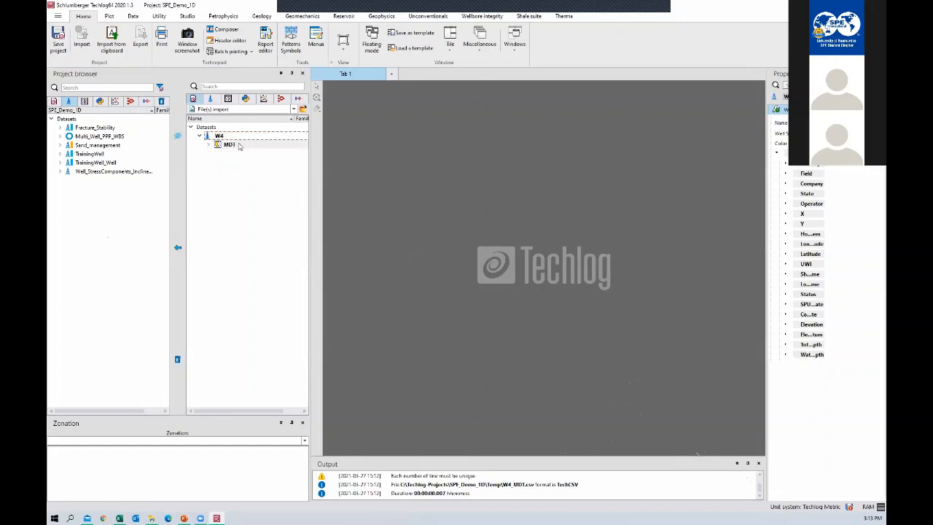
left_click(223, 145)
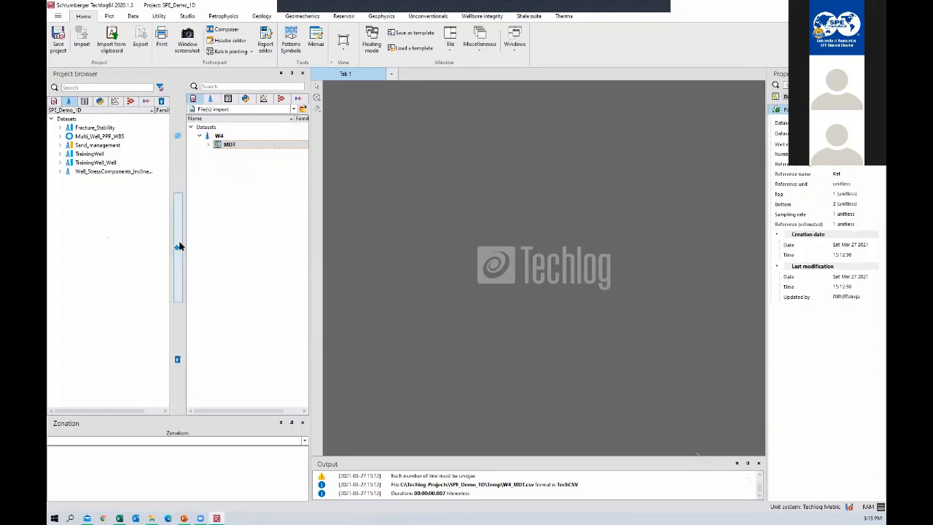
left_click(178, 246)
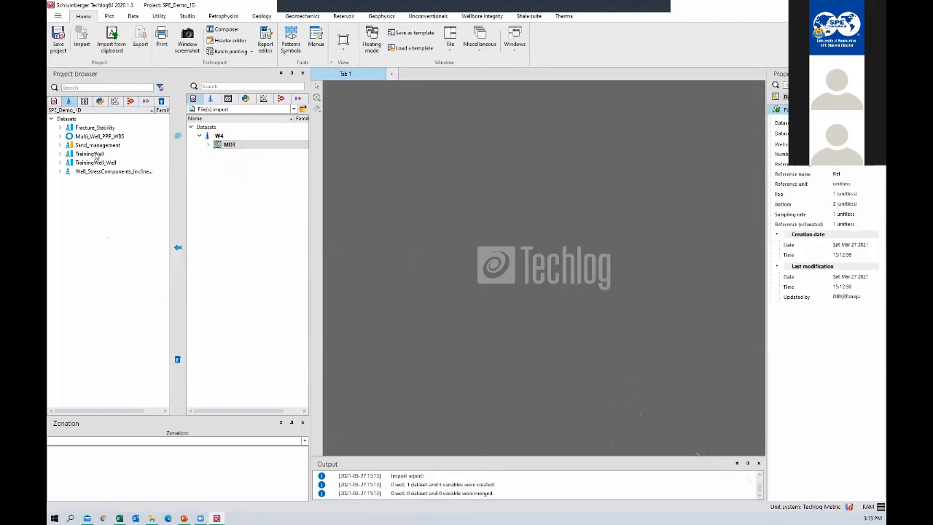
Expand Multi_Well_PPP_WBS, well W4 and its MDT dataset in the project to check the imported variables.
left_click(60, 136)
left_click(69, 189)
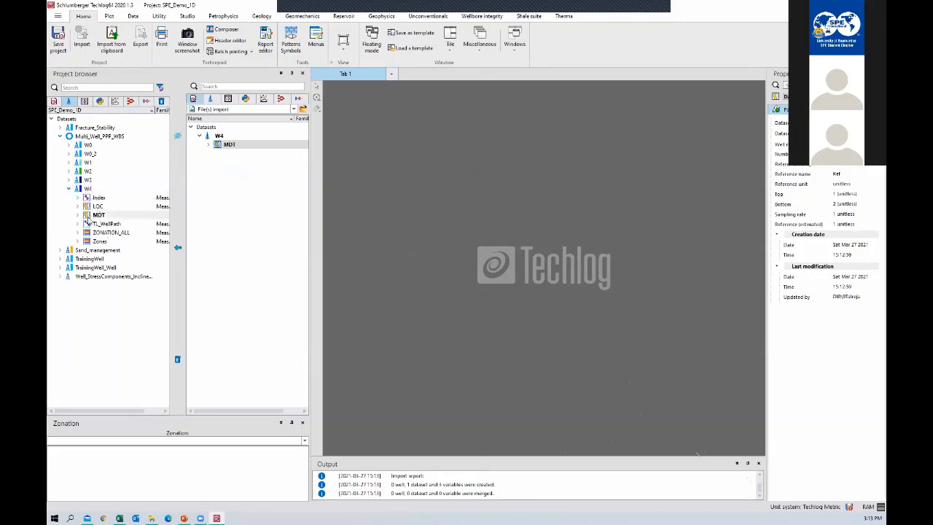
left_click(78, 215)
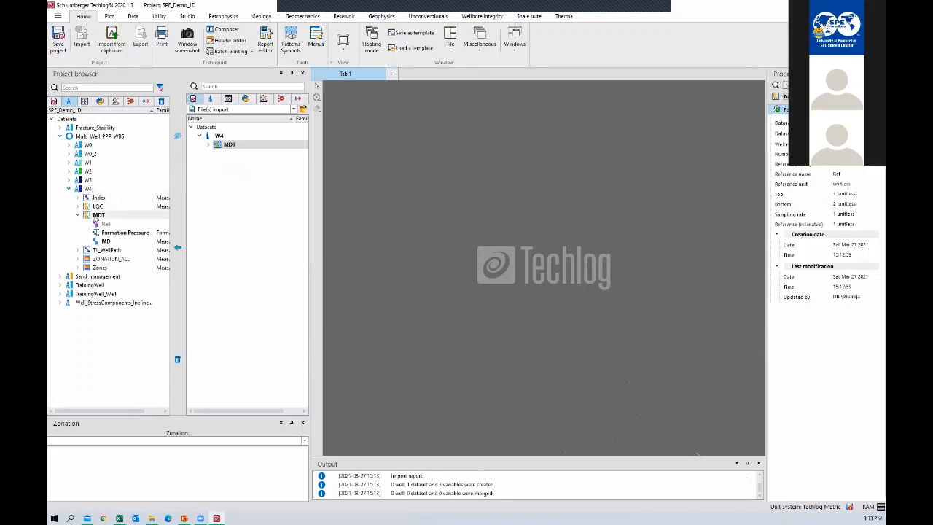
Clear and hide the import buffer, and select the MDT dataset of well W4 in the project.
left_click(177, 359)
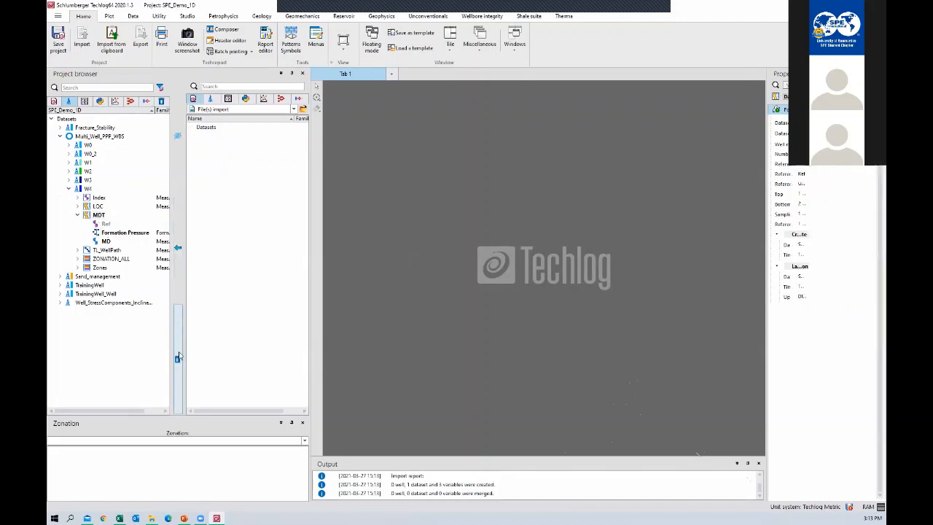
left_click(178, 138)
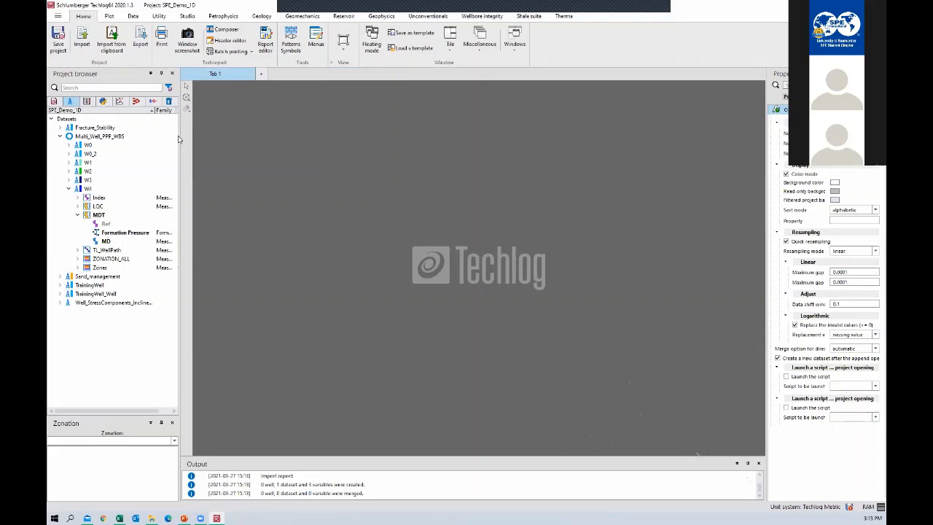
left_click(111, 219)
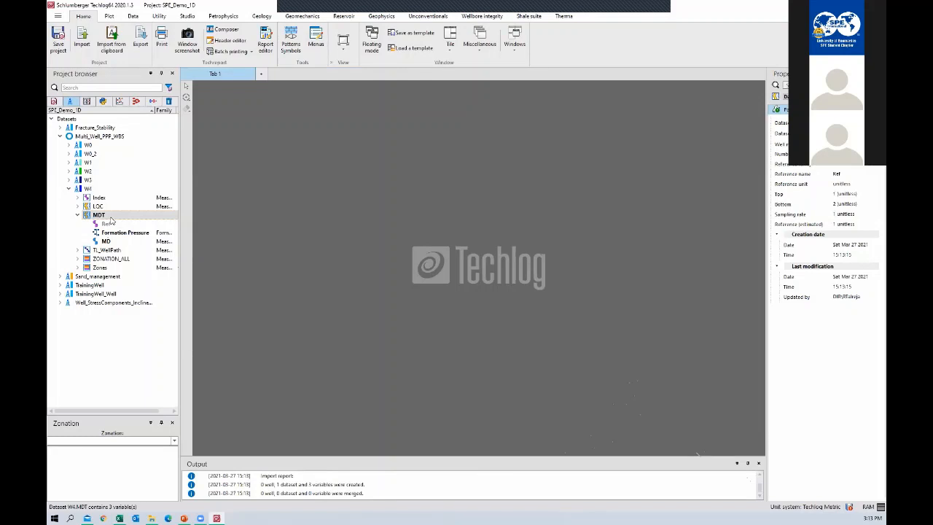
Delete the MDT dataset of well W4 from the project.
key("Delete")
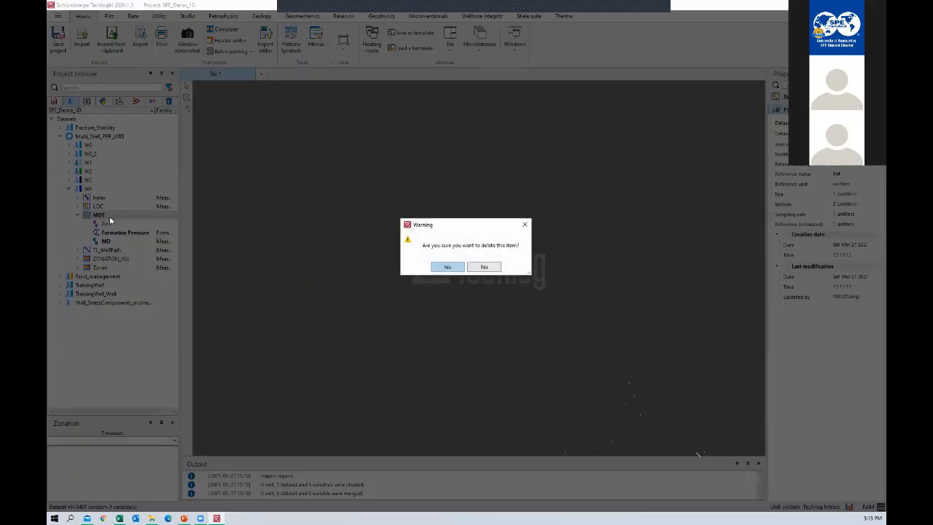
left_click(484, 267)
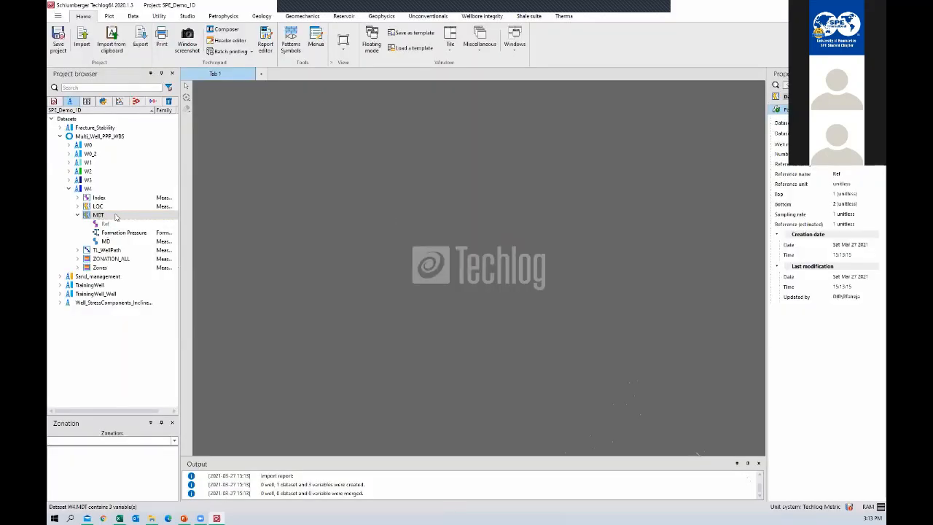
key("Delete")
left_click(448, 266)
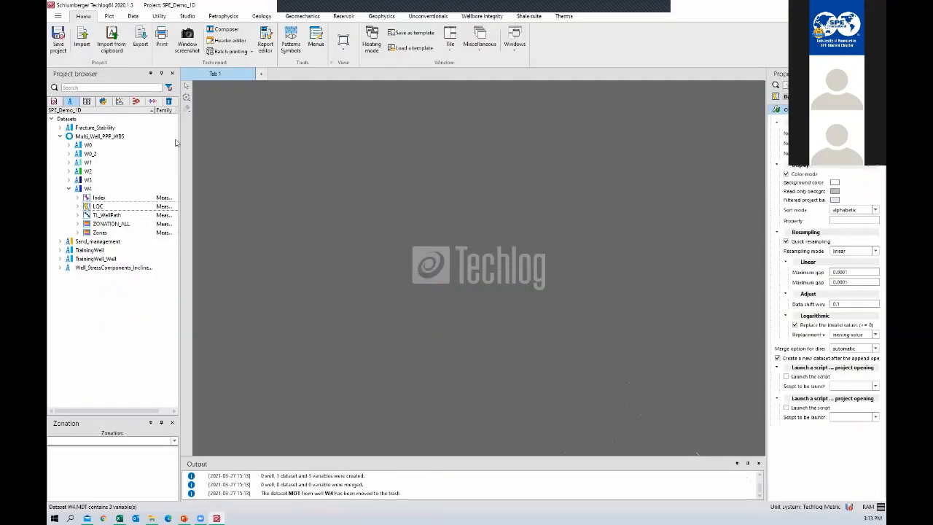
Expand the deleted W4 entry in the project trash and permanently delete its MDT dataset.
left_click(223, 102)
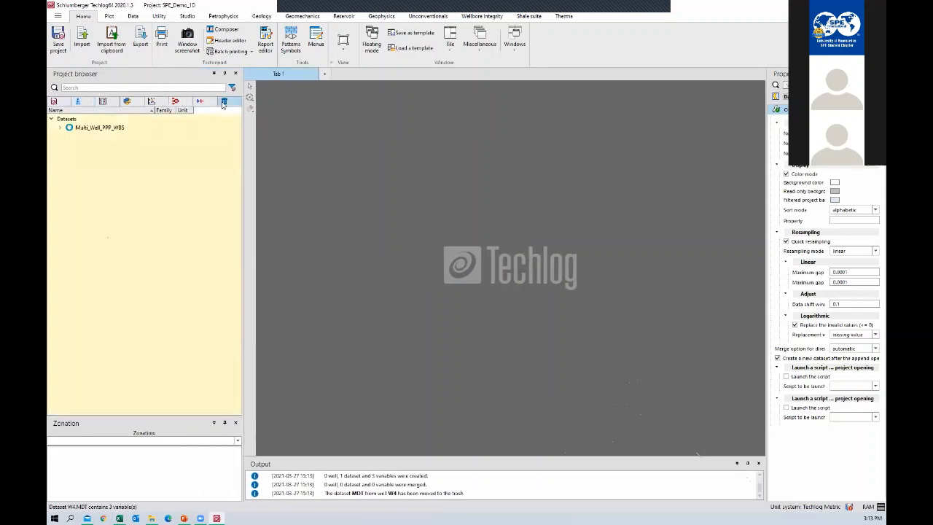
left_click(68, 136)
left_click(77, 145)
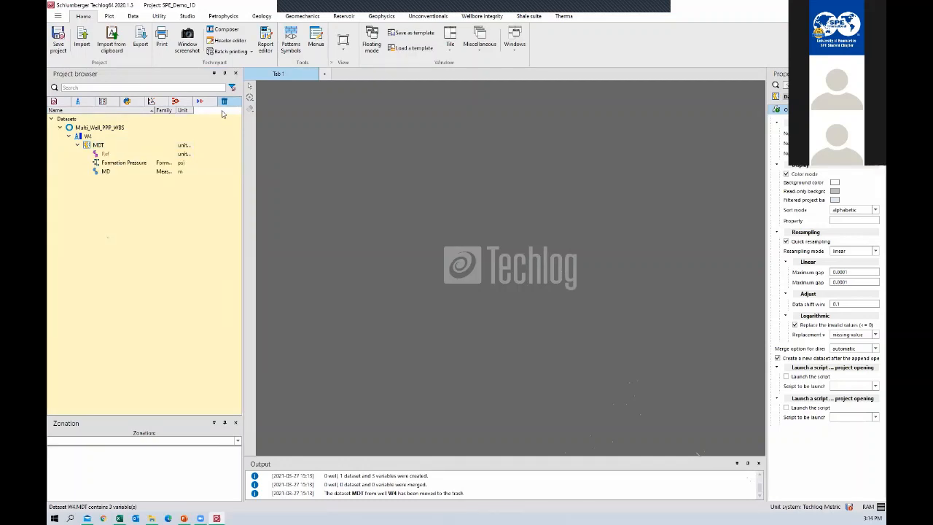
left_click(146, 136)
left_click(107, 146)
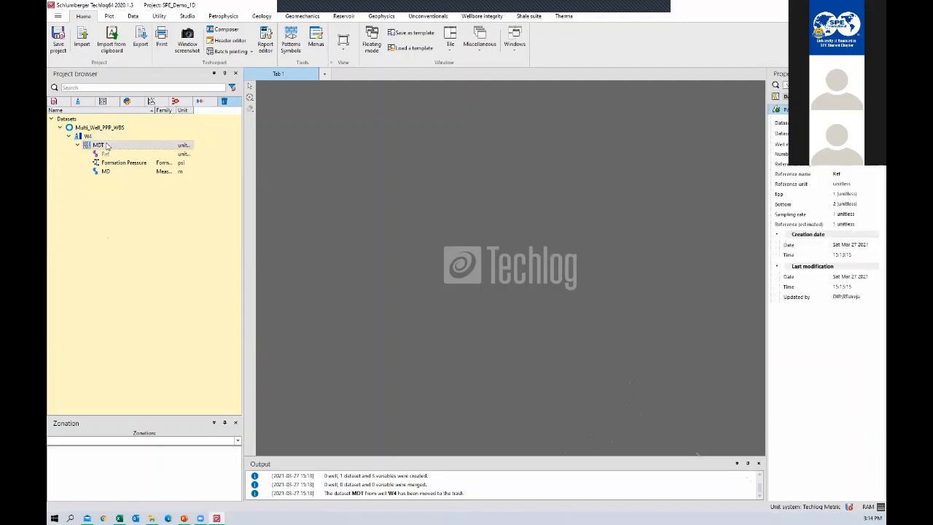
right_click(108, 146)
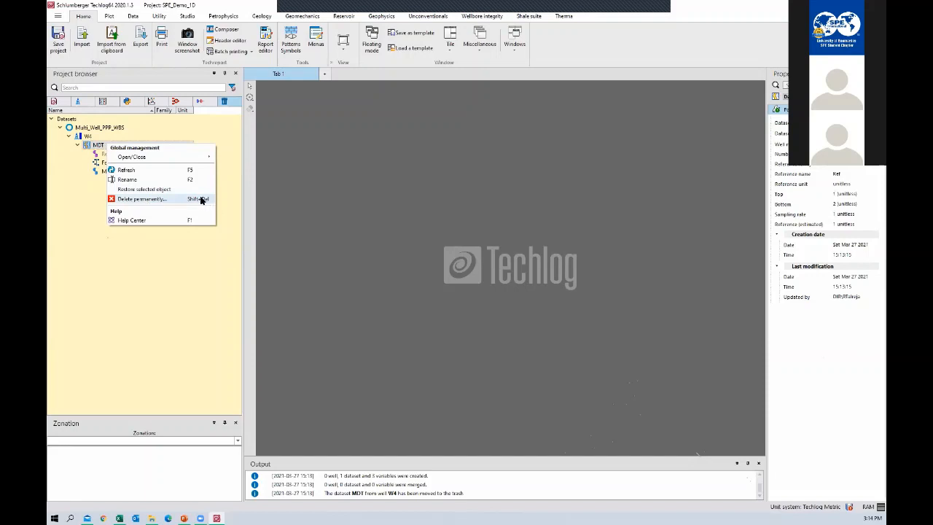
right_click(88, 144)
left_click(118, 198)
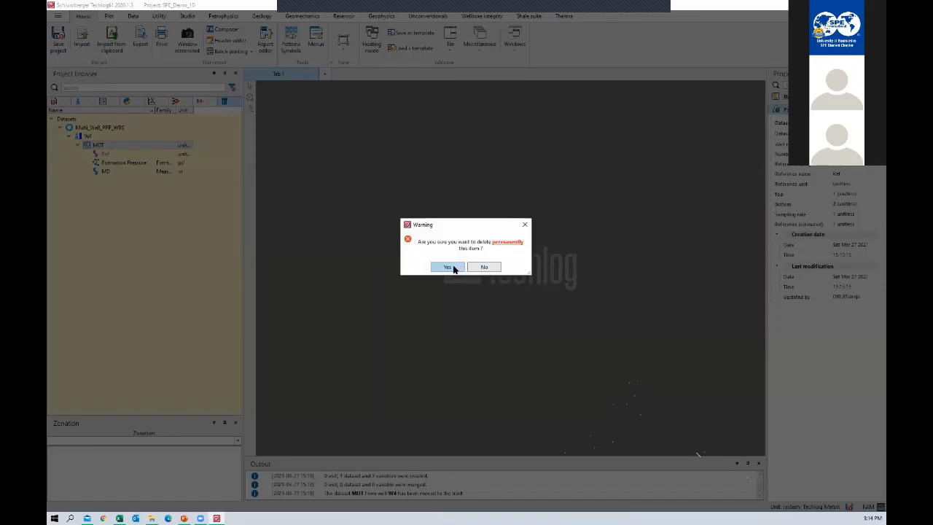
left_click(453, 267)
Return to the project's well list, narrow the project browser and expand the TrainingWell_Well datasets.
left_click(80, 103)
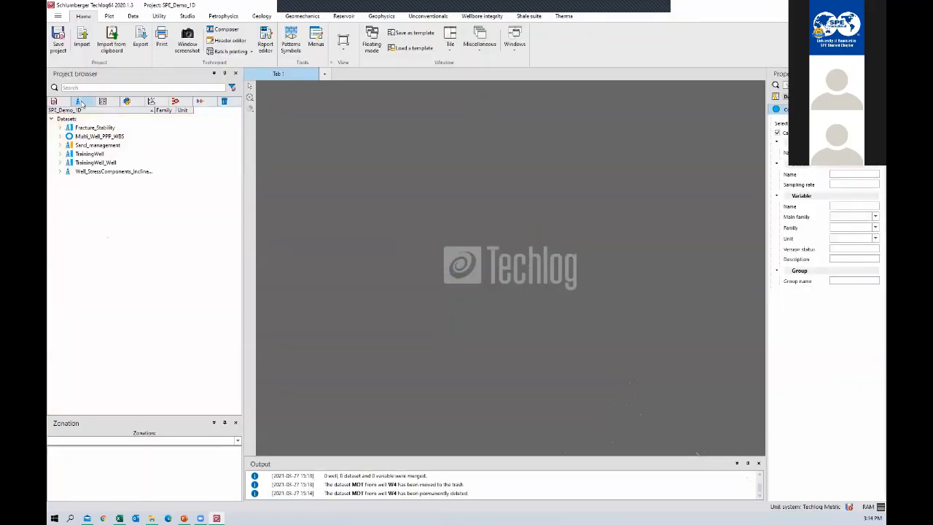
left_click_drag(241, 179, 203, 171)
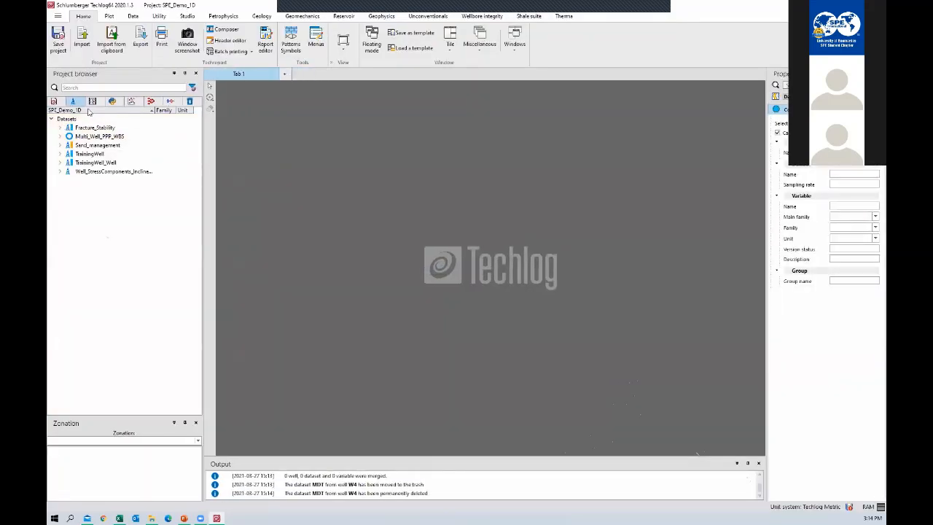
left_click(60, 162)
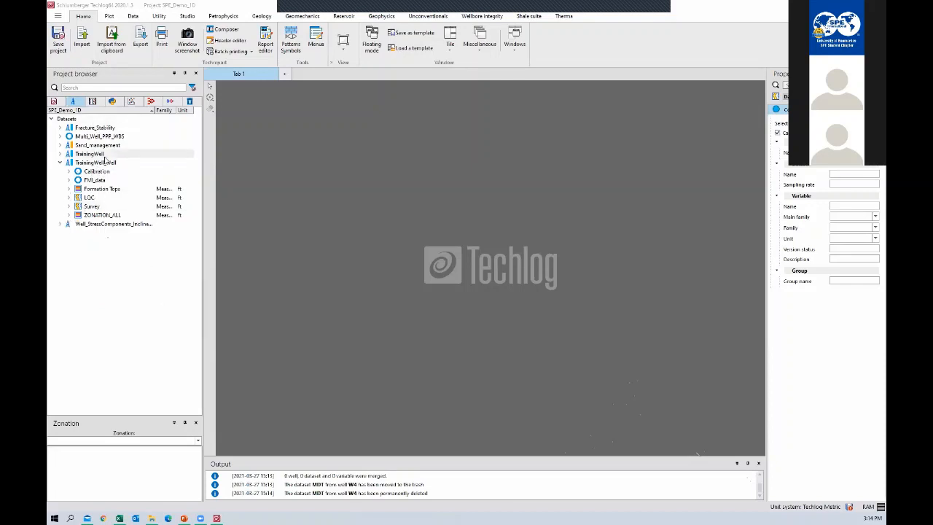
left_click(59, 137)
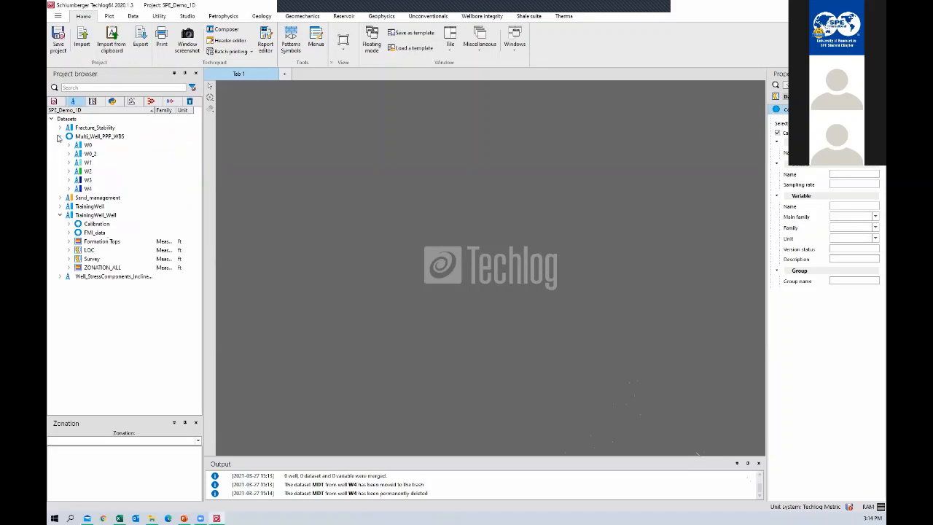
left_click(59, 137)
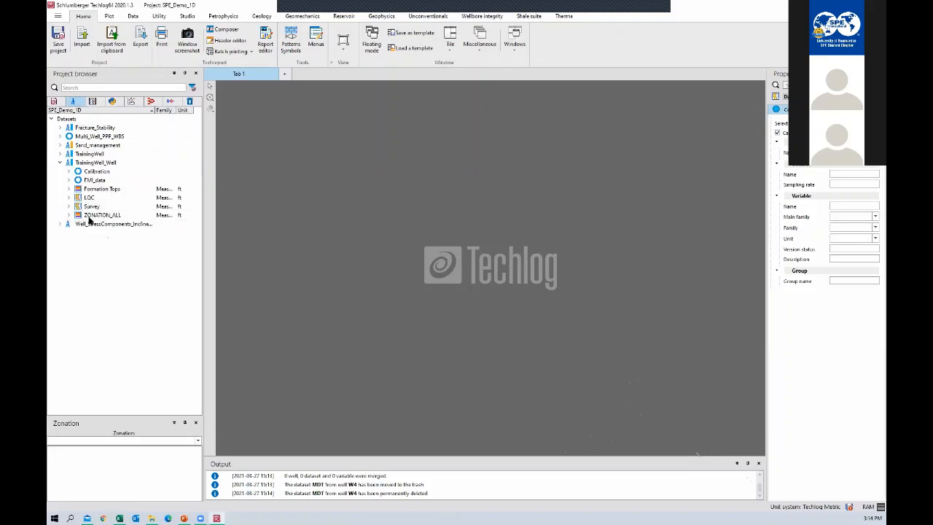
Rename the well TrainingWell_Well as Well-A.
left_click(96, 163)
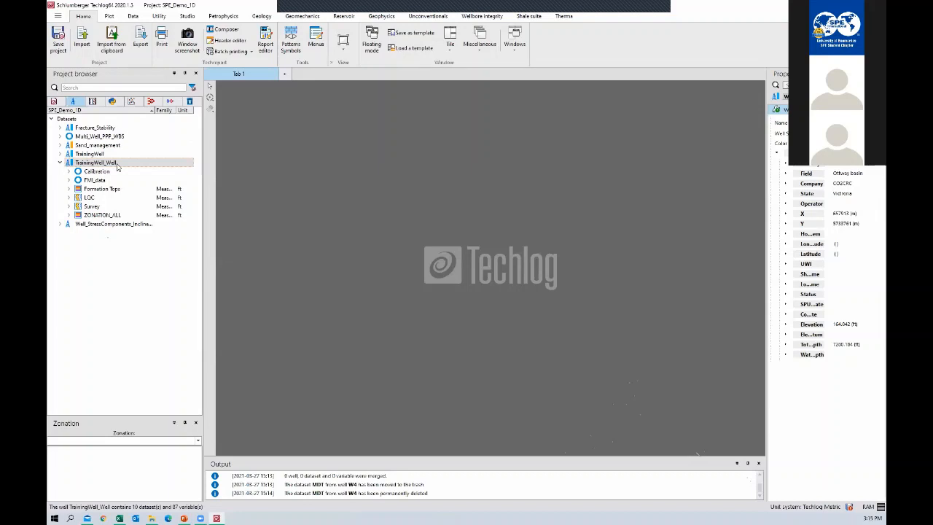
right_click(117, 167)
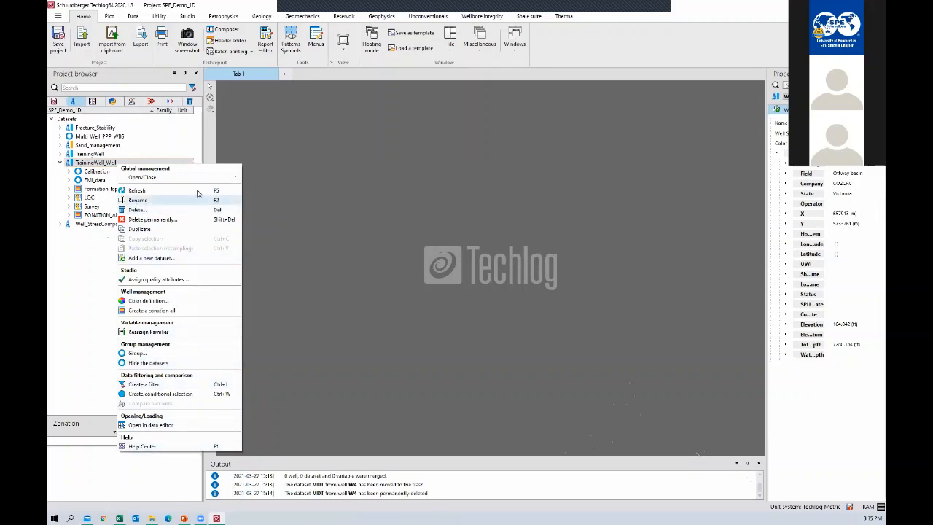
left_click(96, 165)
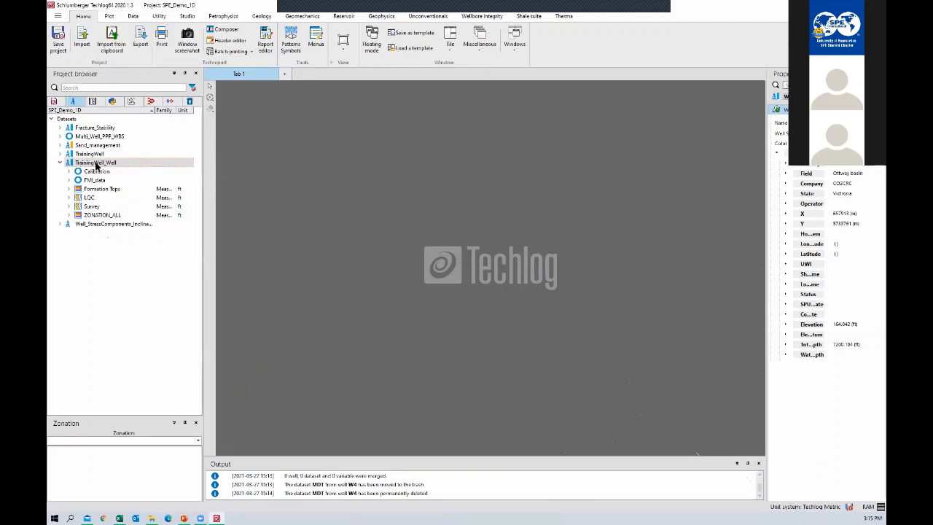
key("F2")
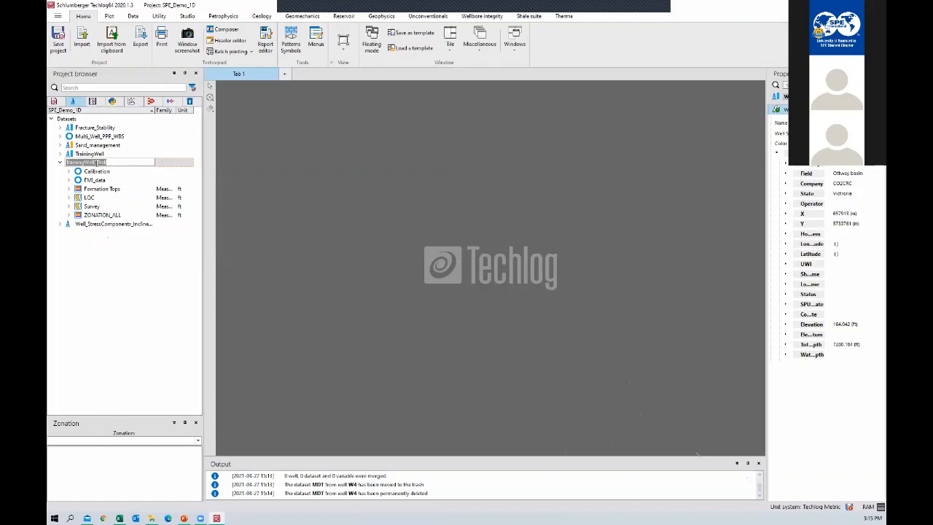
type("Well-A")
key("Return")
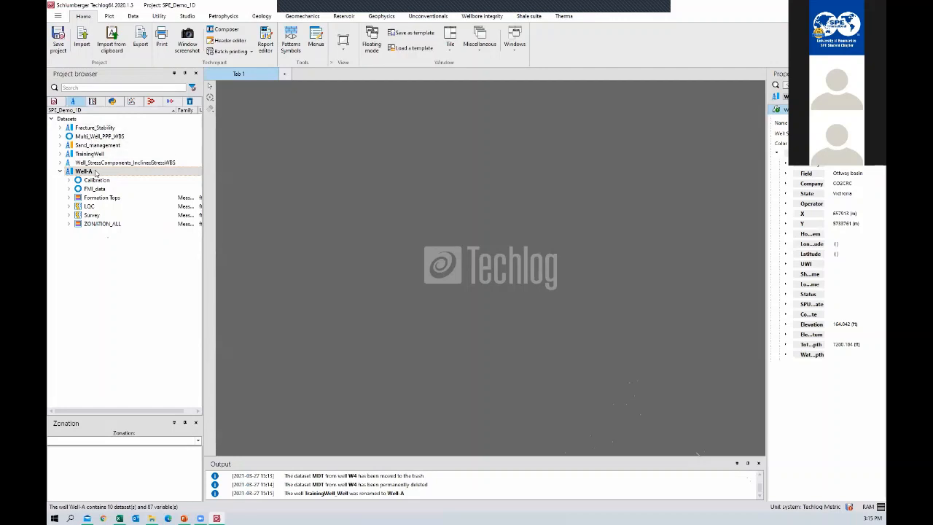
Create a project browser filter that shows only Well-A, and widen the browser to fit the Unit column.
right_click(95, 172)
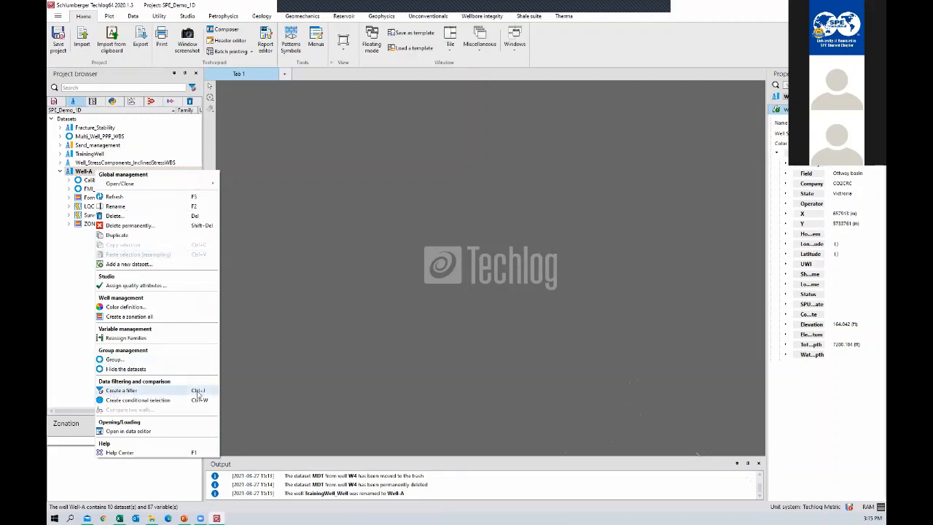
left_click(238, 361)
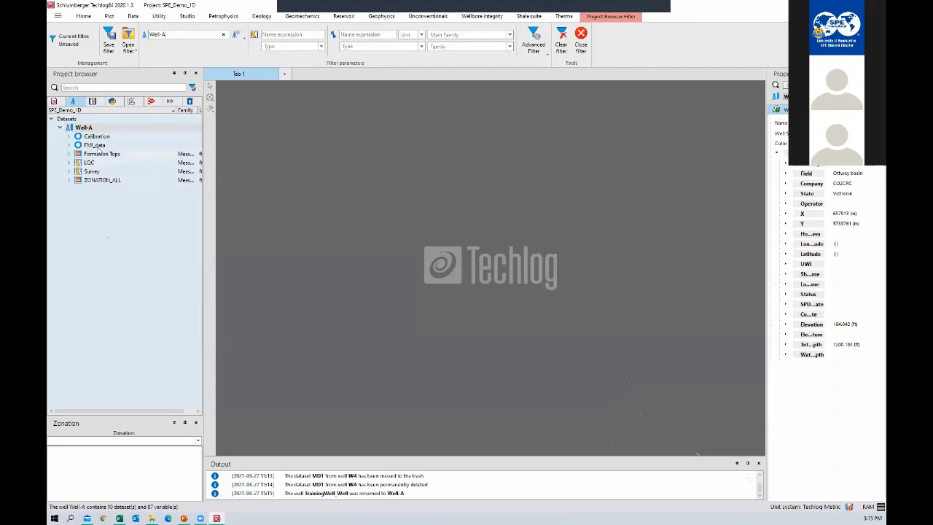
left_click(82, 17)
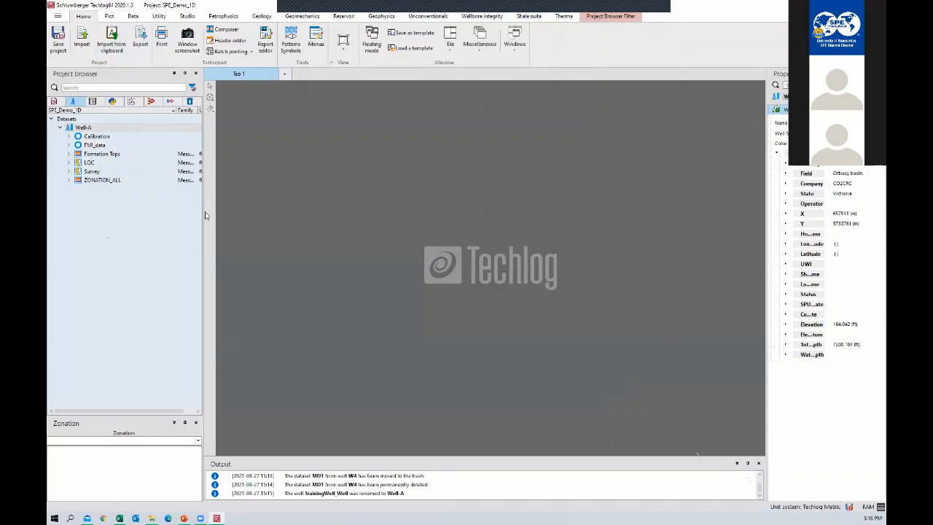
left_click_drag(202, 211, 232, 211)
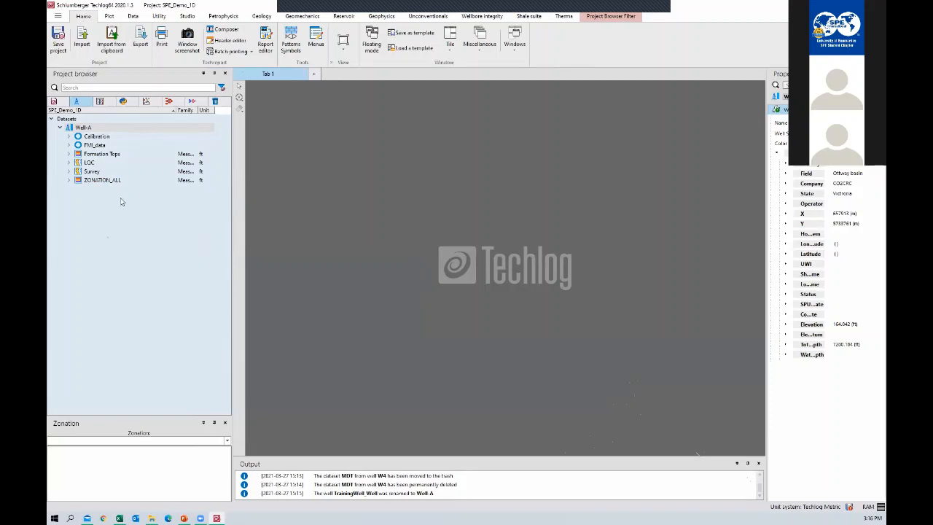
Expand the Calibration and FMI_data groups of Well-A and examine the Core, FPress, LOT and MudWeight calibration datasets.
left_click(69, 136)
left_click(70, 180)
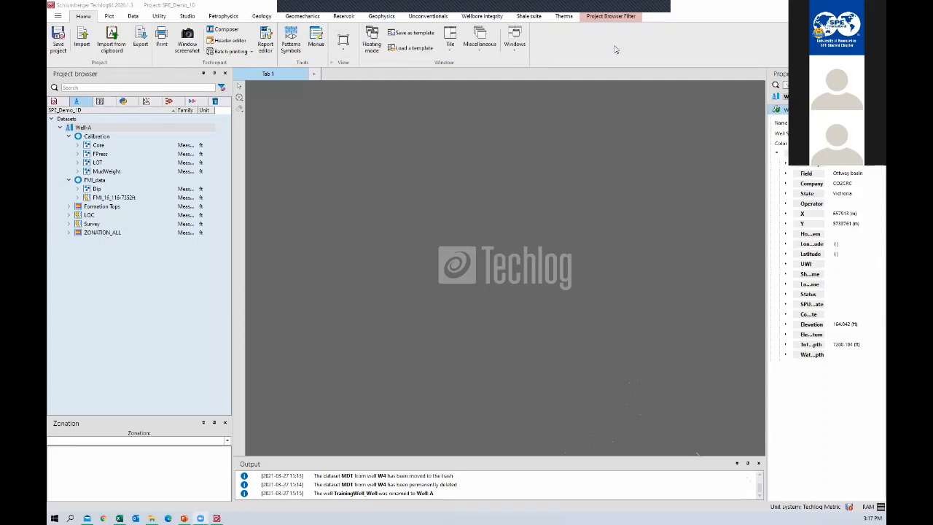
left_click(344, 118)
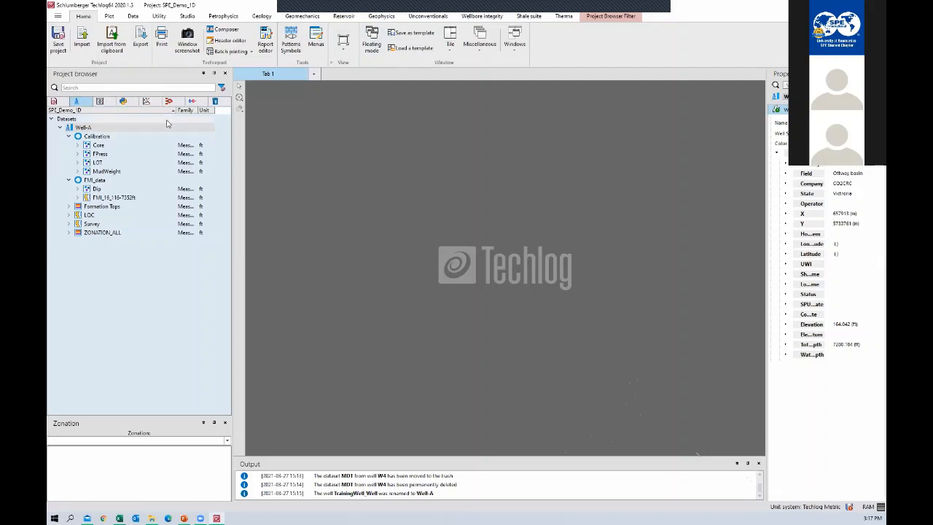
left_click(114, 148)
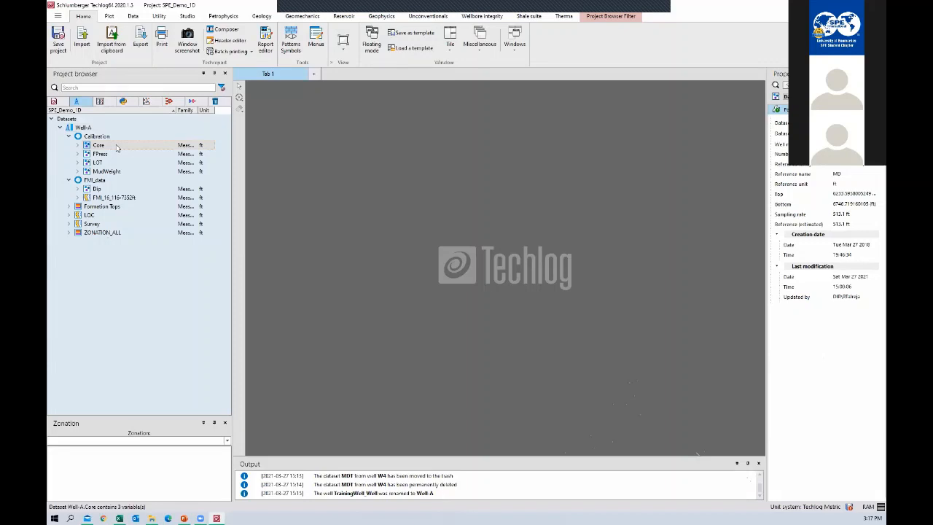
left_click(70, 130)
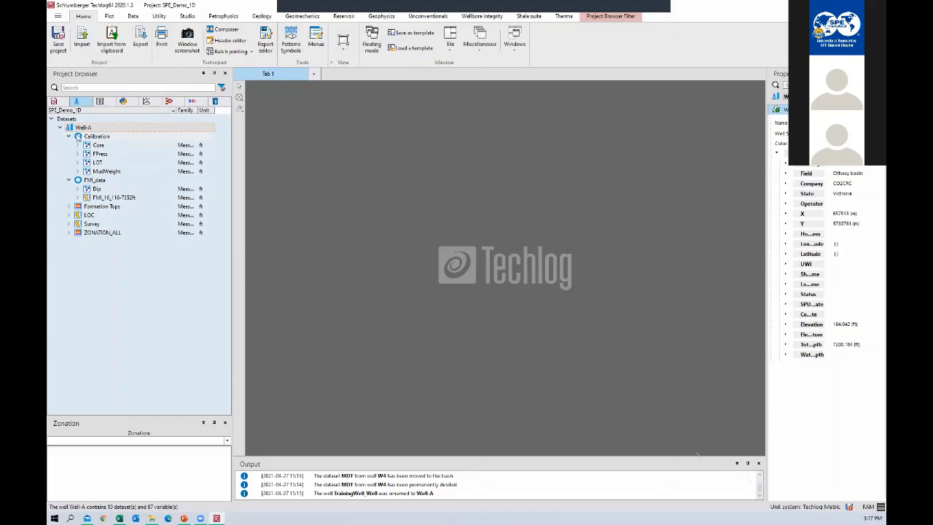
left_click(99, 137)
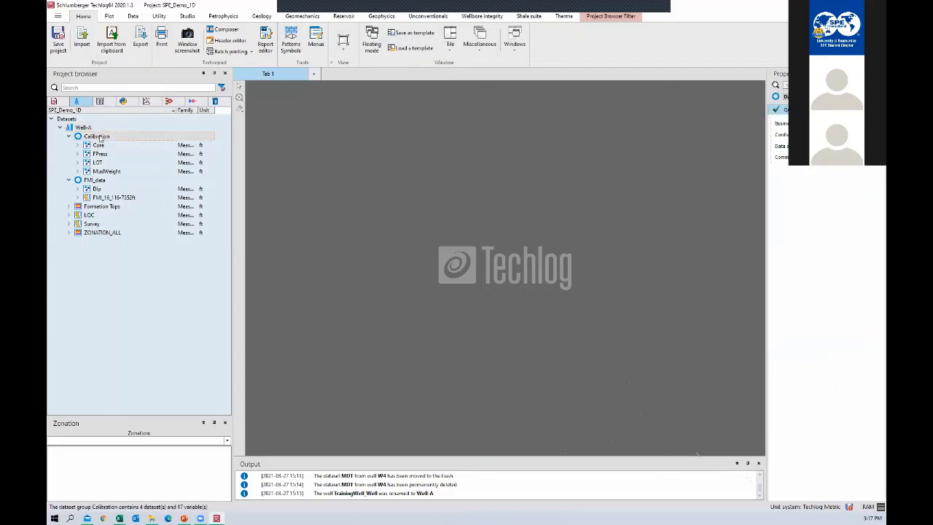
left_click(107, 154)
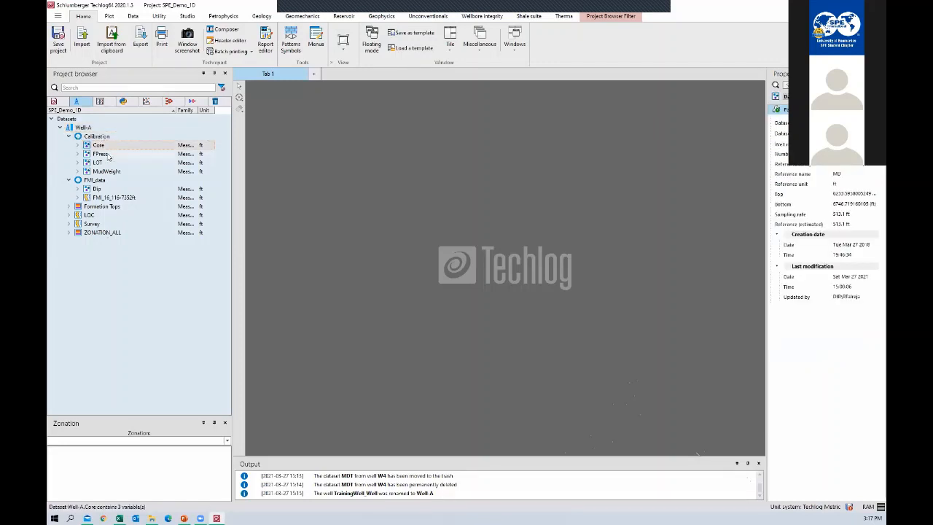
left_click(105, 163)
left_click(106, 172)
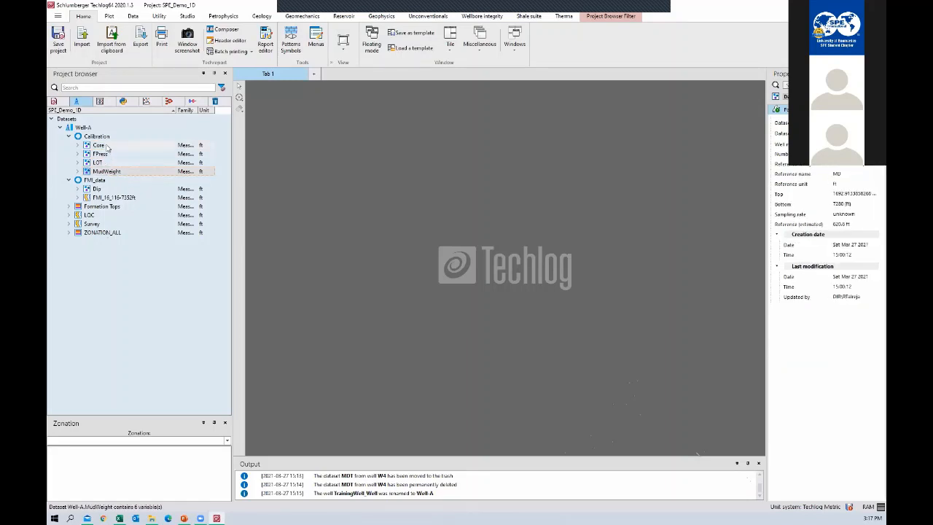
left_click(108, 147)
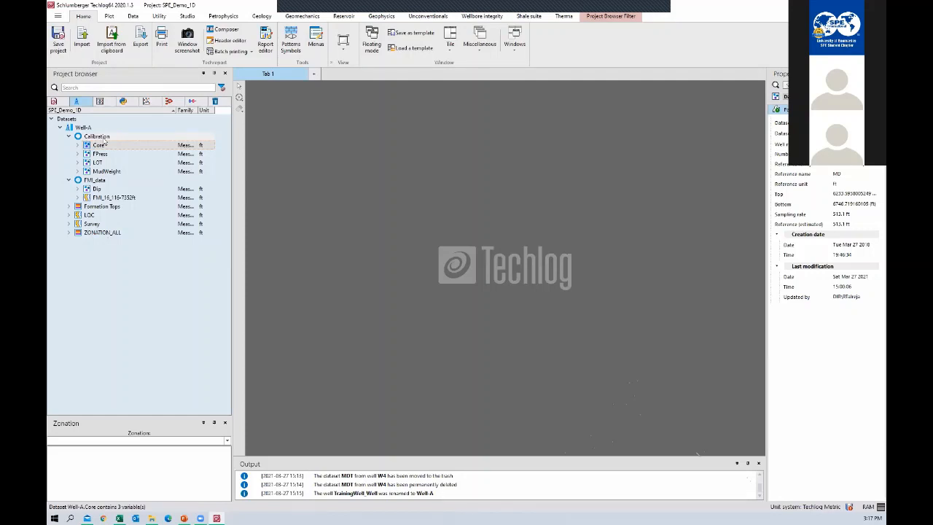
left_click(102, 137)
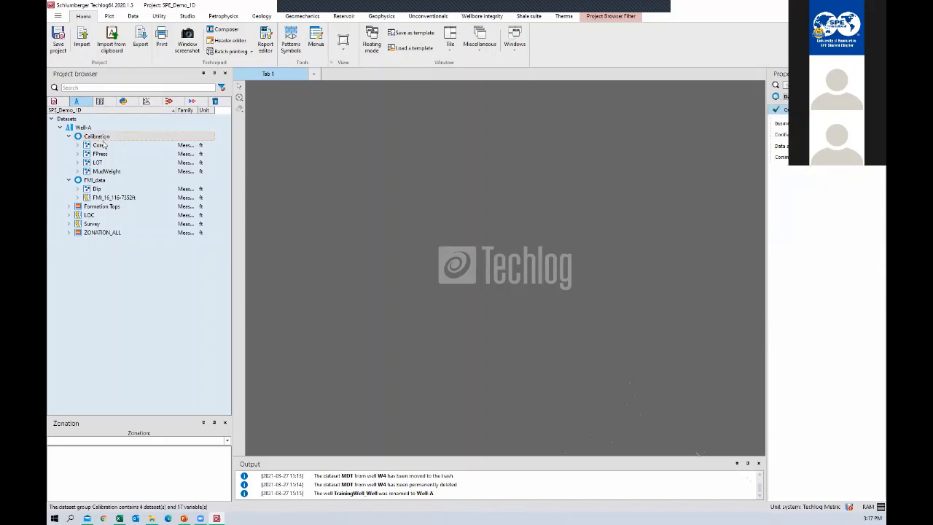
Examine the FMI_data group and the Formation Tops, LQC and Survey datasets of Well-A.
left_click(100, 182)
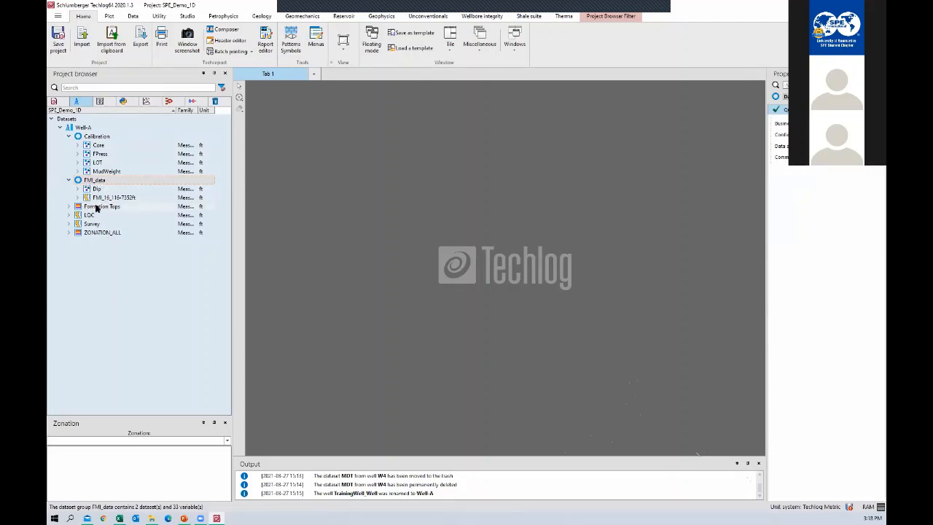
left_click(99, 207)
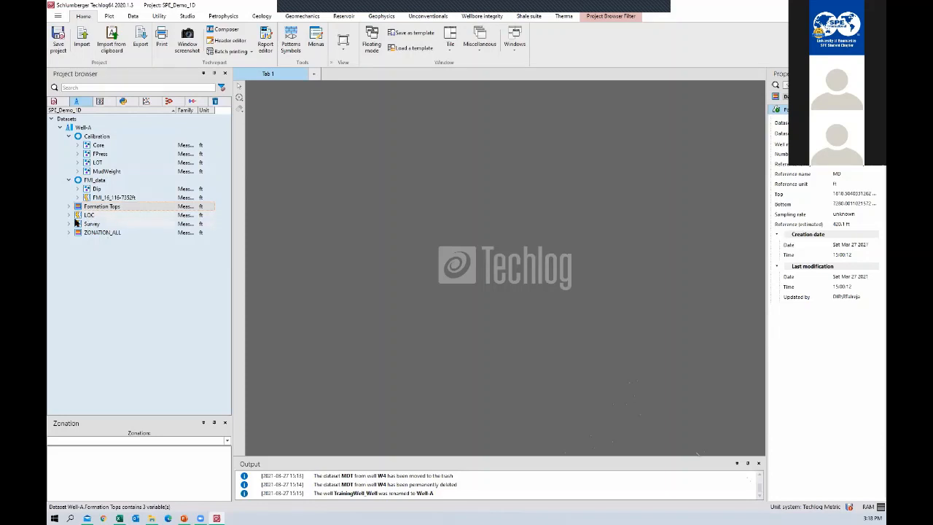
left_click(83, 217)
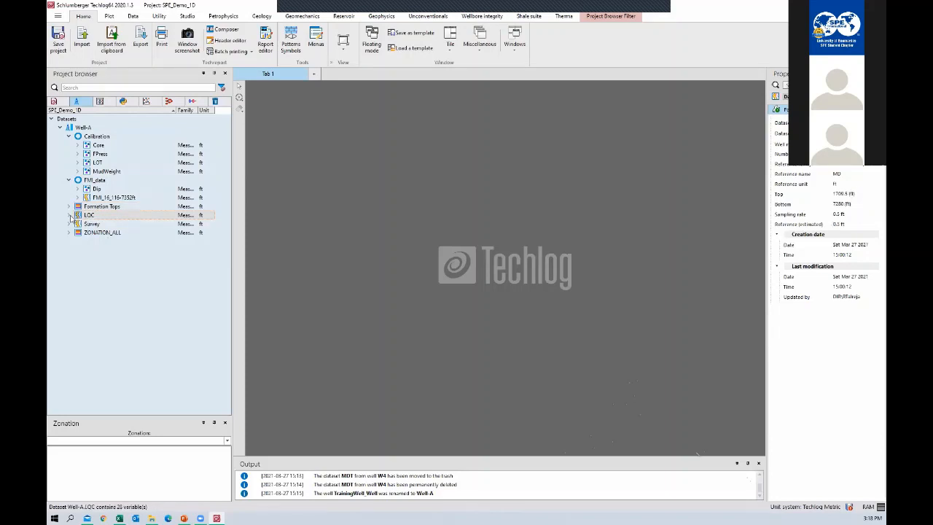
left_click(89, 224)
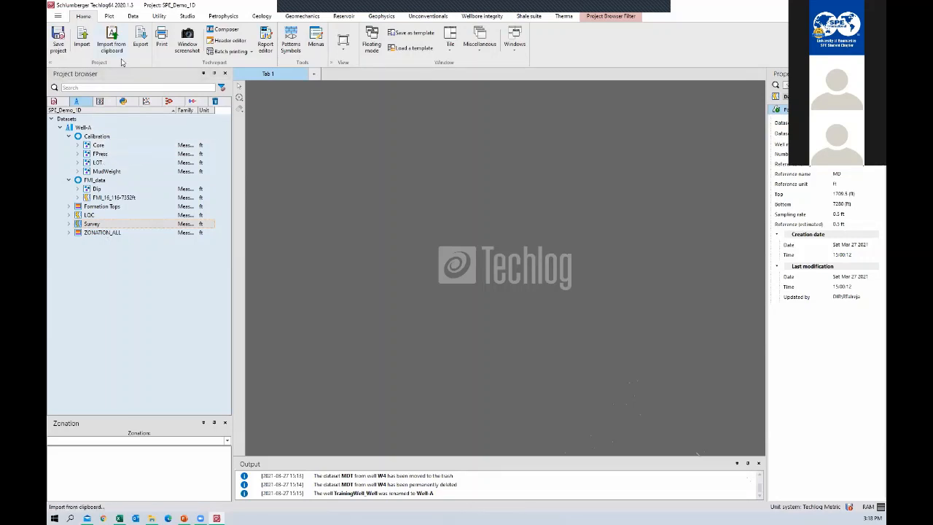
Open a Data editor and load the Core calibration dataset of Well-A into it.
left_click(134, 16)
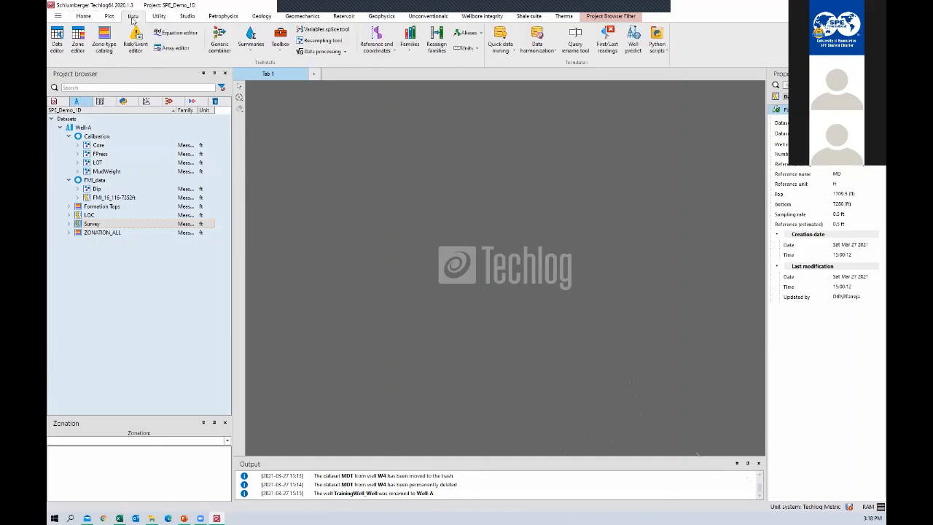
left_click(63, 37)
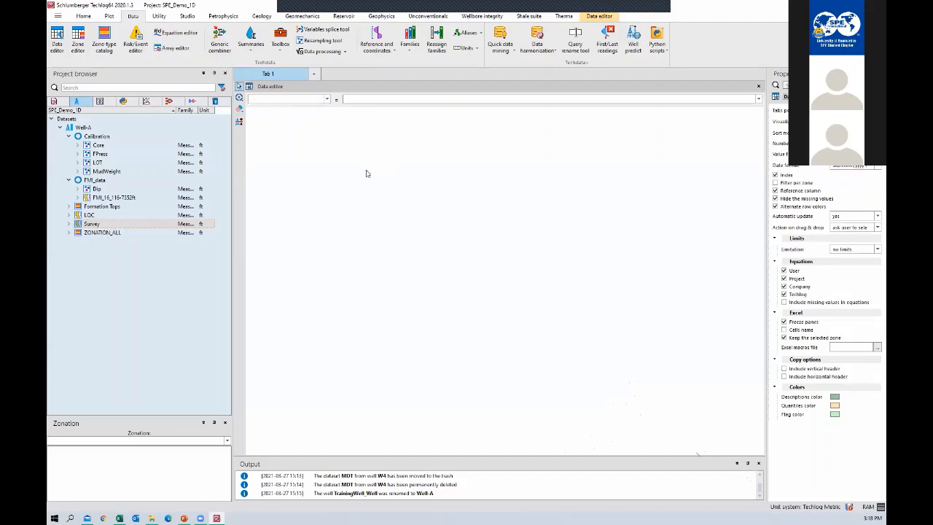
left_click(101, 145)
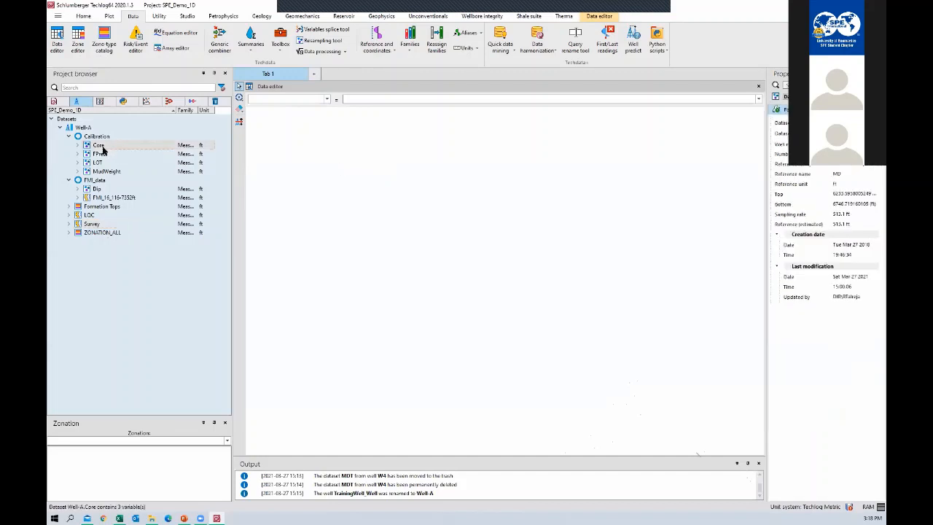
left_click(80, 145)
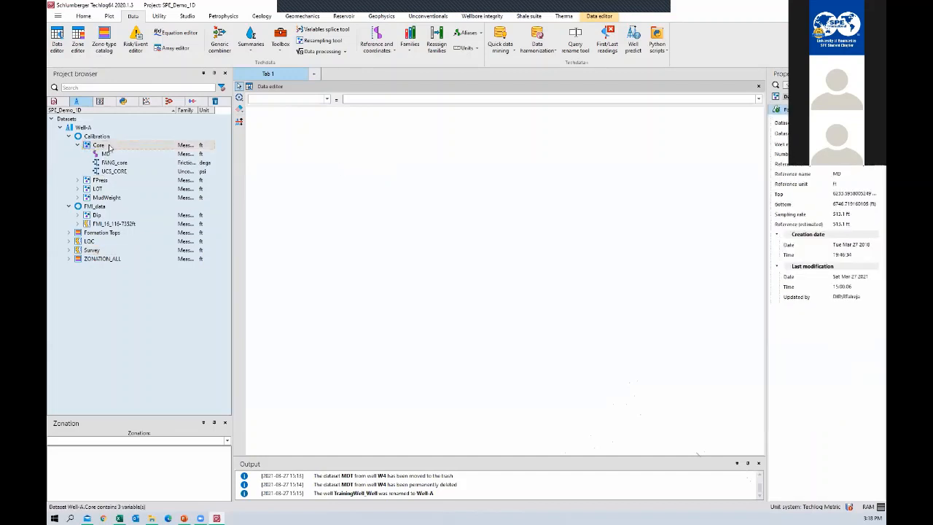
left_click_drag(98, 145, 330, 159)
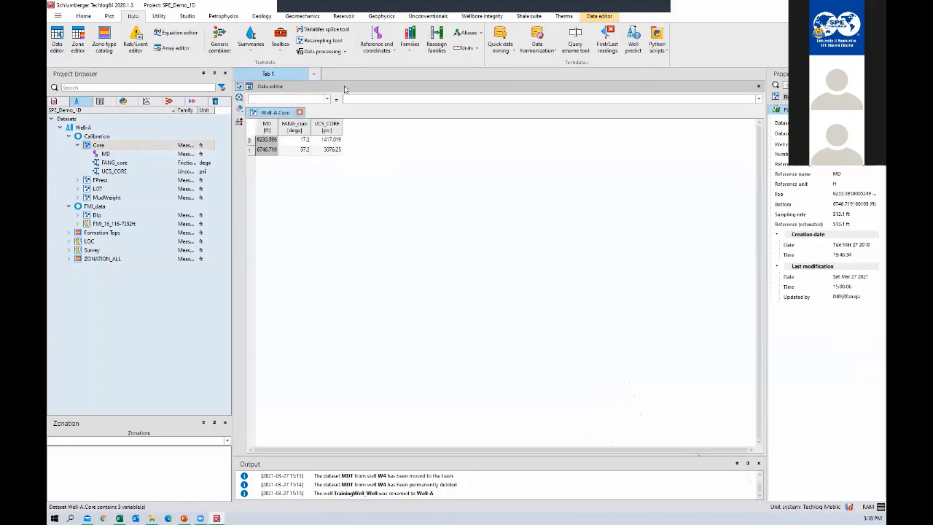
left_click_drag(345, 87, 347, 108)
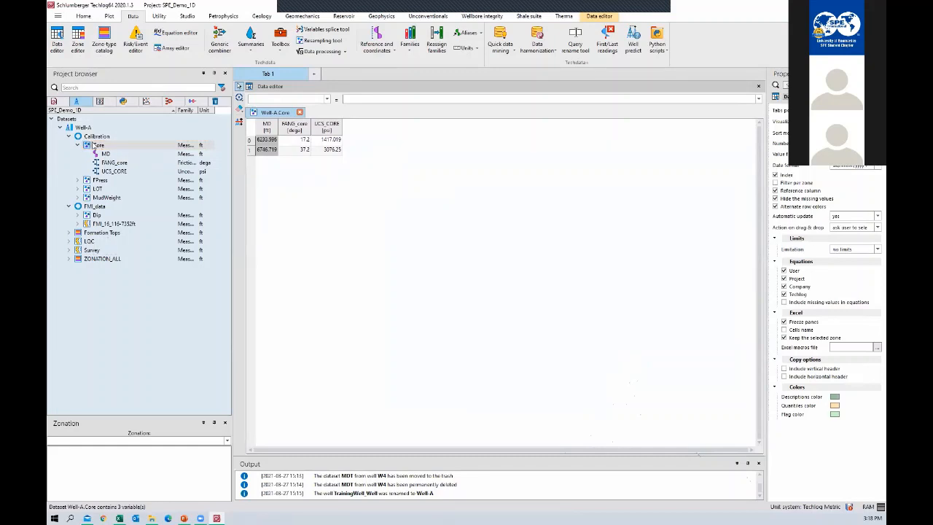
Examine the MD, FANG_core and UCS_CORE values of the Core dataset at both depths.
left_click(87, 153)
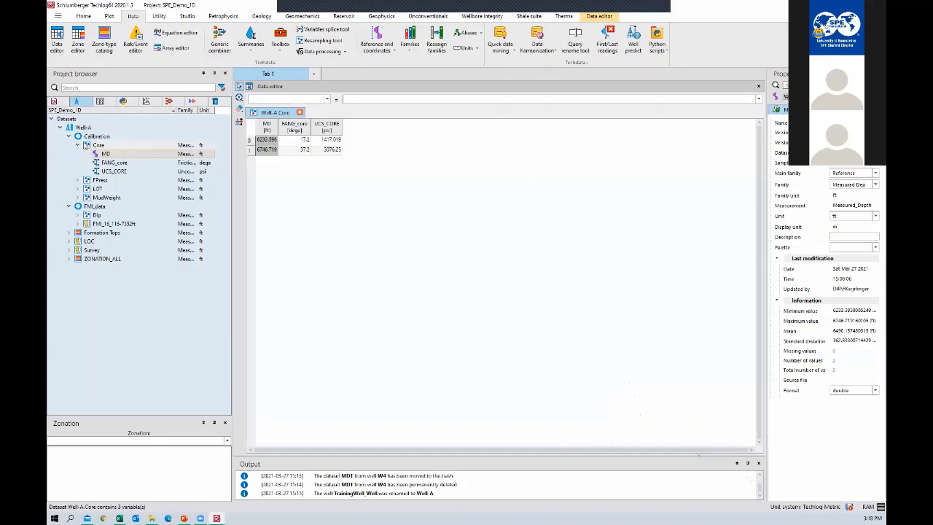
left_click(96, 145)
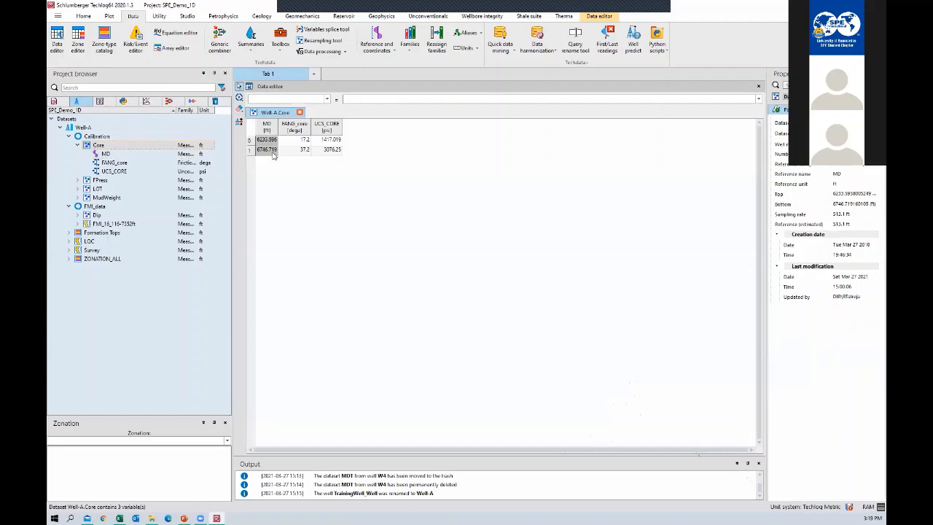
left_click_drag(267, 141, 268, 152)
left_click(296, 140)
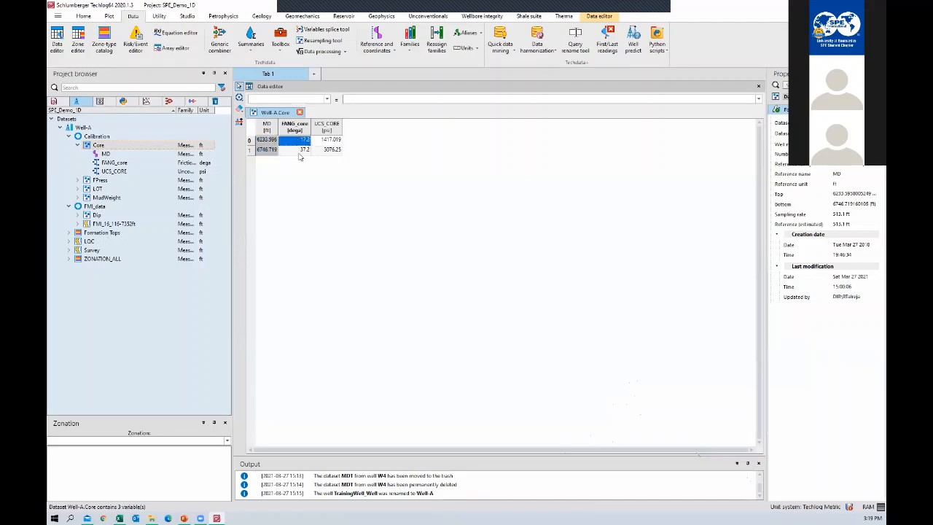
left_click(330, 140)
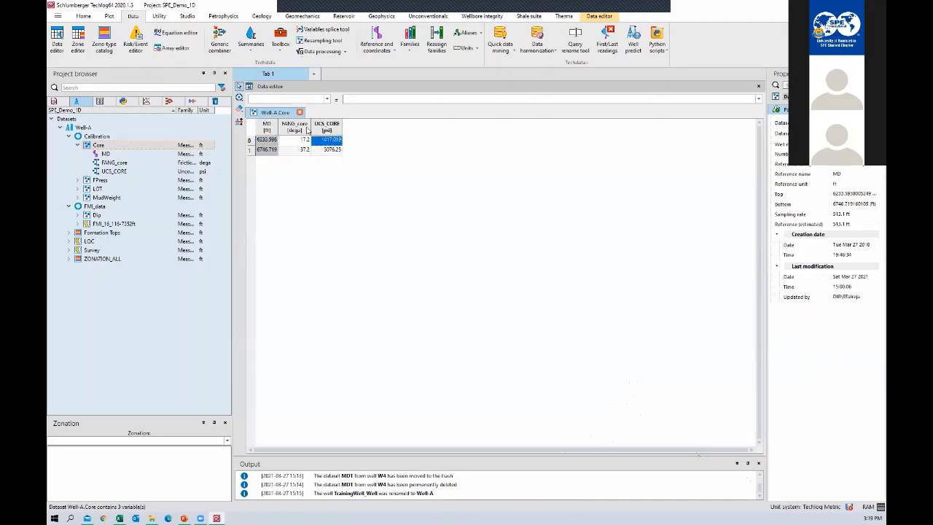
mouse_move(328, 150)
left_mouse_down()
mouse_move(264, 142)
mouse_move(321, 157)
left_mouse_up()
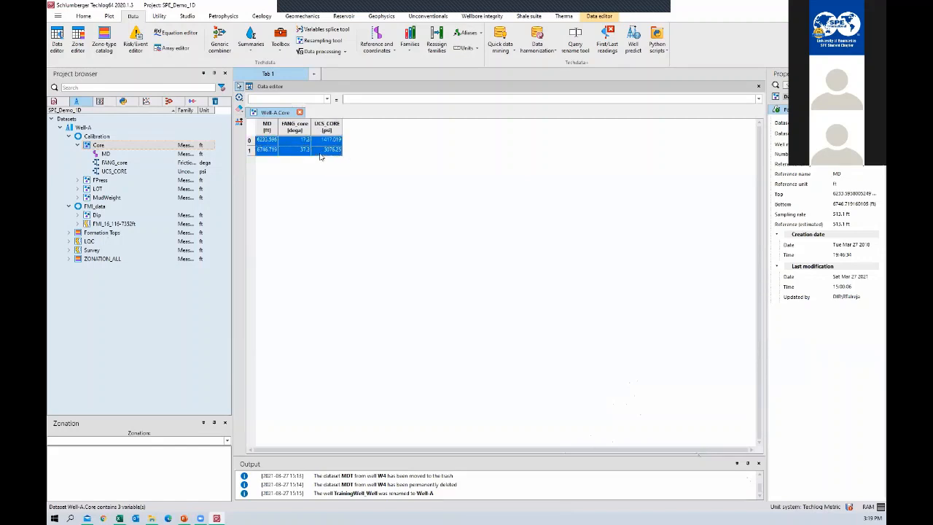
Select the FPress calibration dataset of Well-A.
left_click(104, 182)
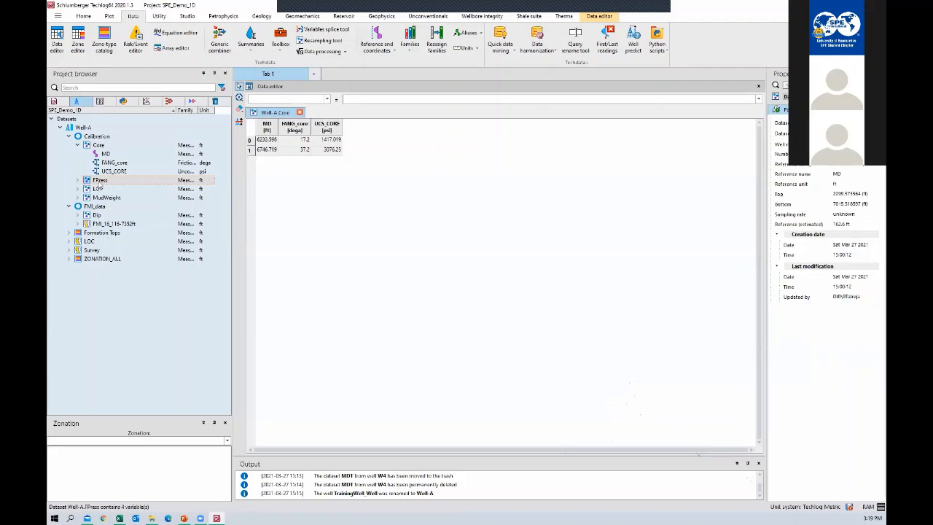
Add the FPress dataset to the data editor without resampling, applied to all variables, and close the Well-A.Core table.
left_click_drag(94, 185, 406, 207)
left_click(428, 257)
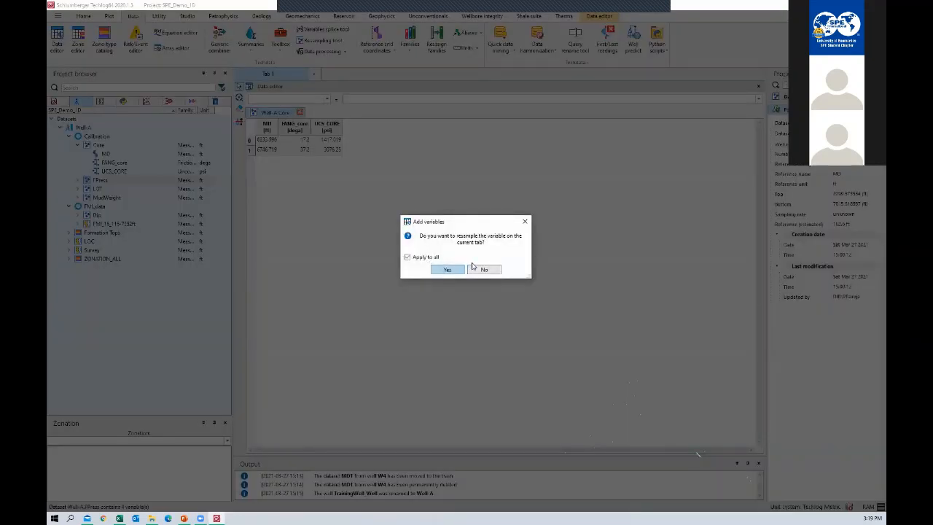
left_click(482, 269)
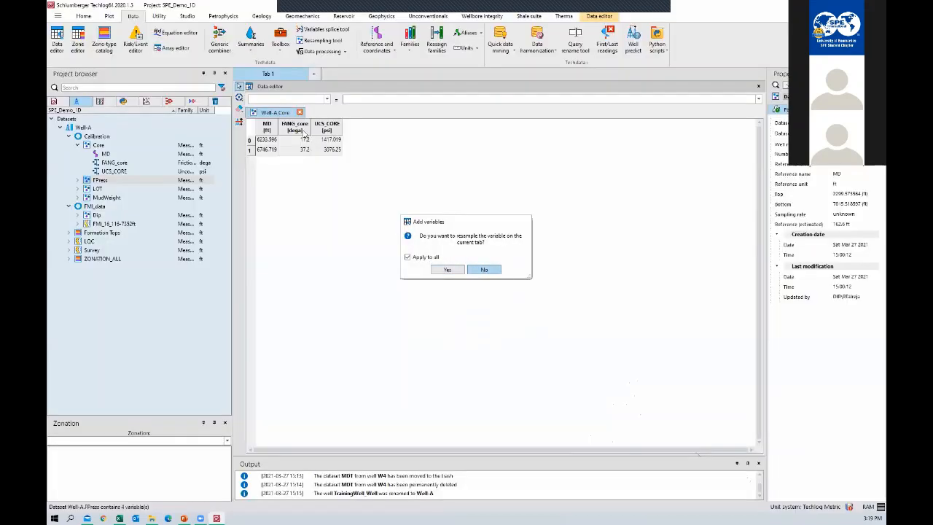
left_click(274, 115)
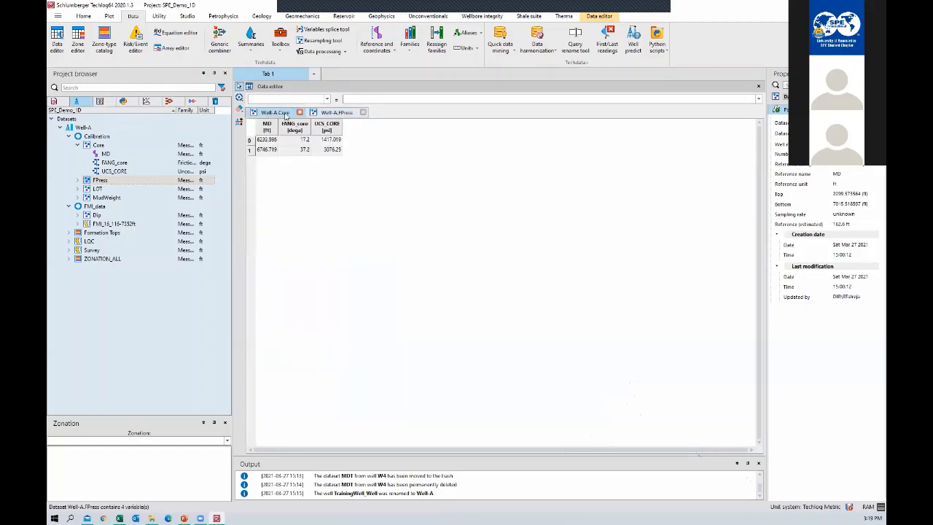
left_click(334, 113)
left_click(282, 113)
left_click(298, 112)
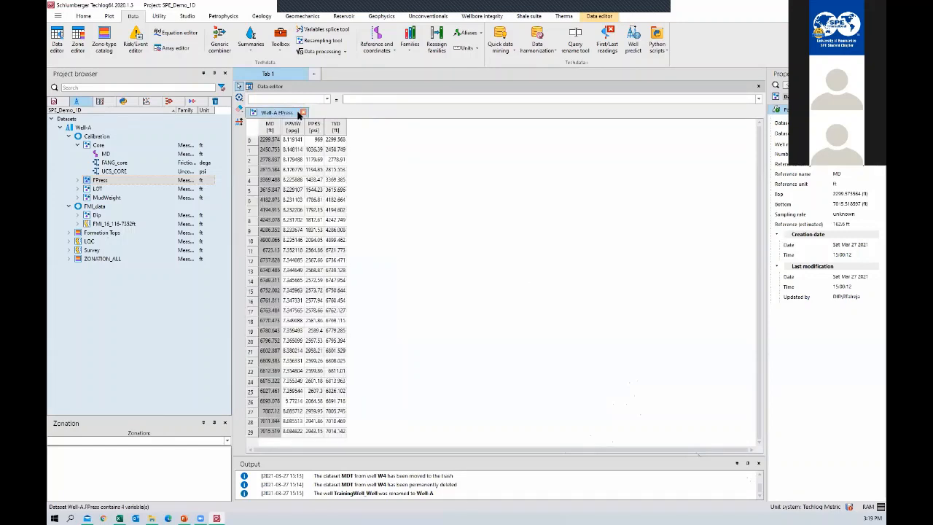
Expand the FPress dataset, examine all its depth and pore pressure rows, and close its table.
left_click(78, 180)
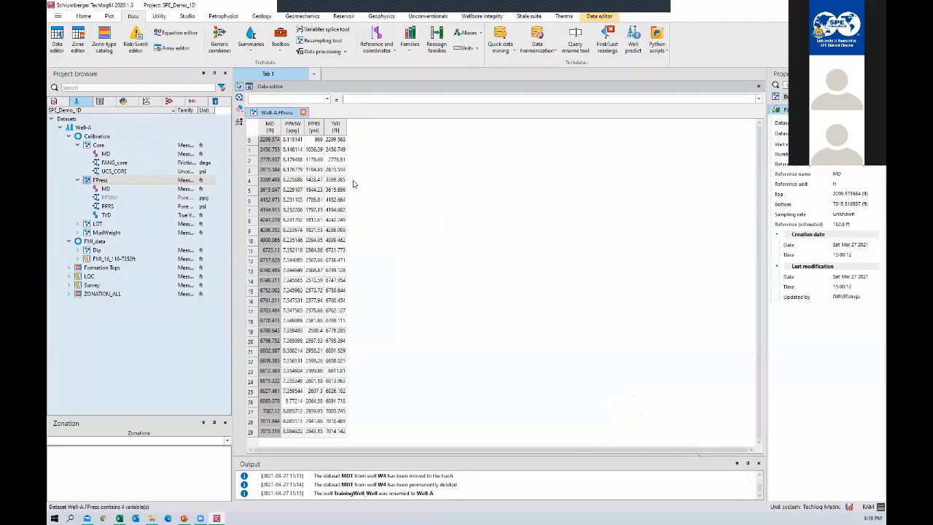
left_click_drag(261, 138, 342, 305)
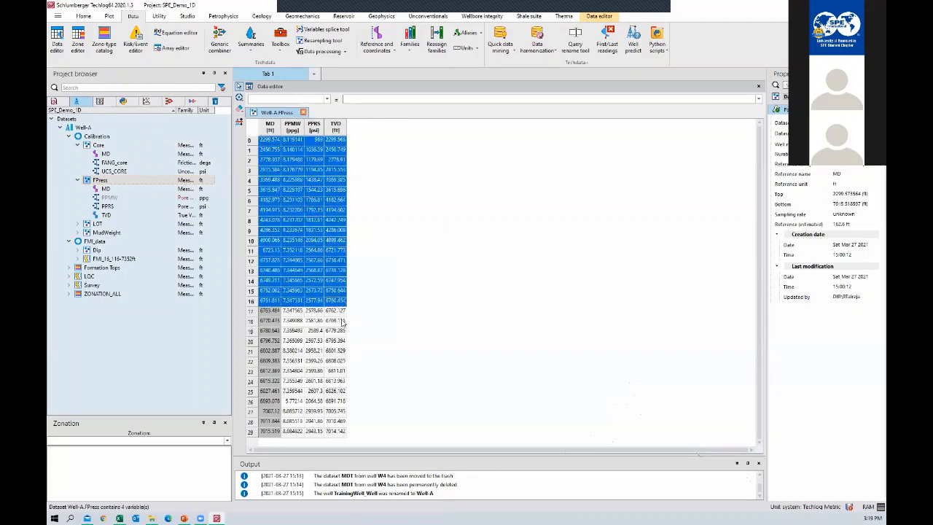
left_click_drag(339, 431, 269, 146)
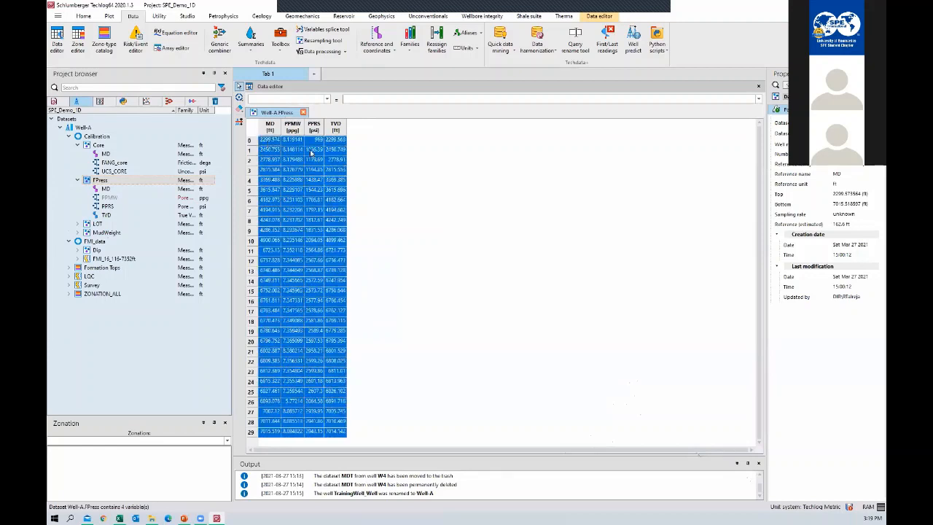
left_click(378, 173)
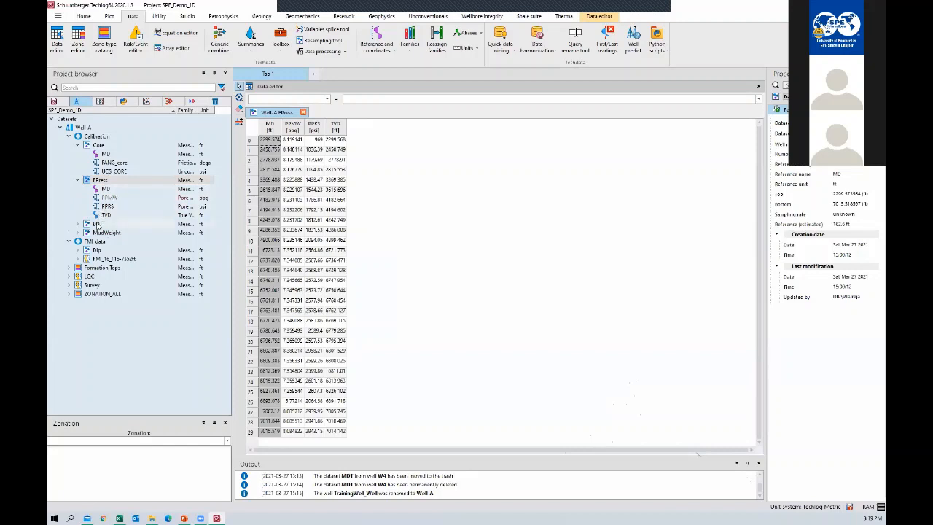
left_click(303, 112)
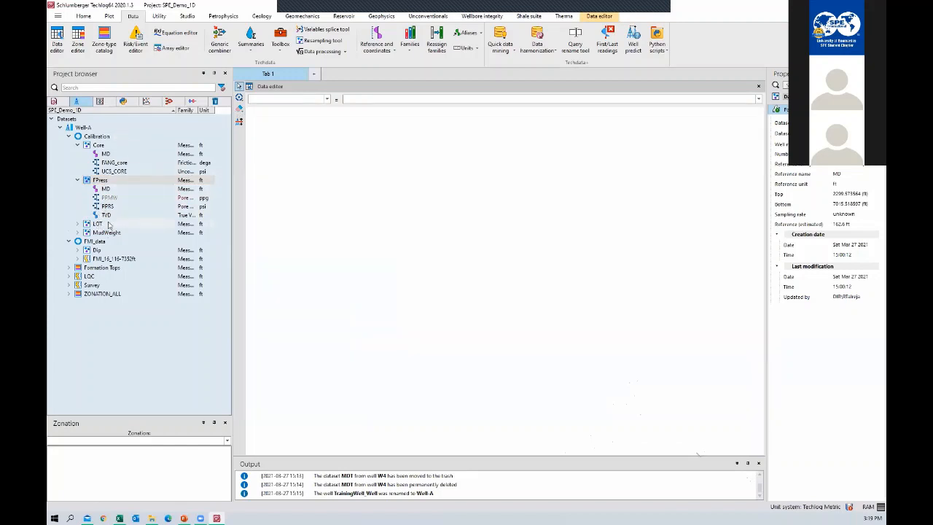
Load the LOT dataset into the data editor and examine its depth, mud weight and pressure values.
left_click_drag(109, 224, 421, 191)
left_click_drag(268, 155, 359, 207)
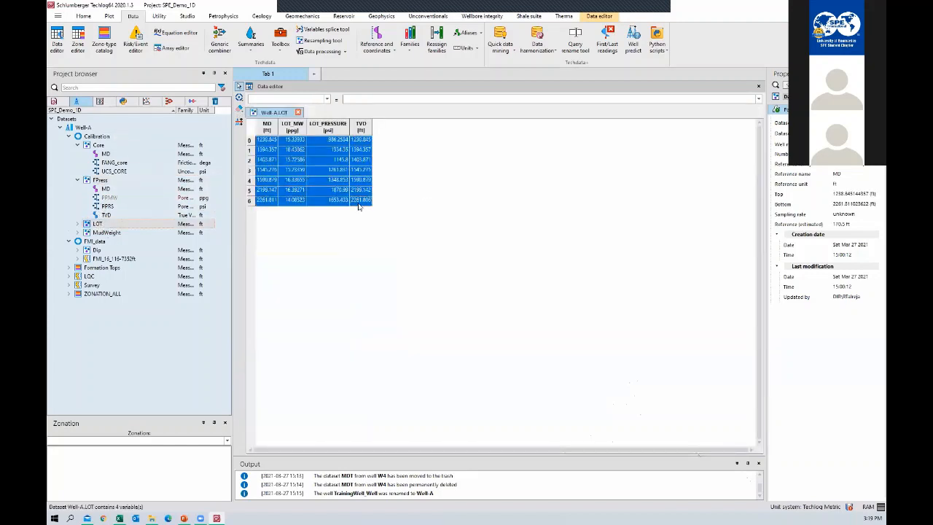
left_click(269, 143)
left_click(270, 152)
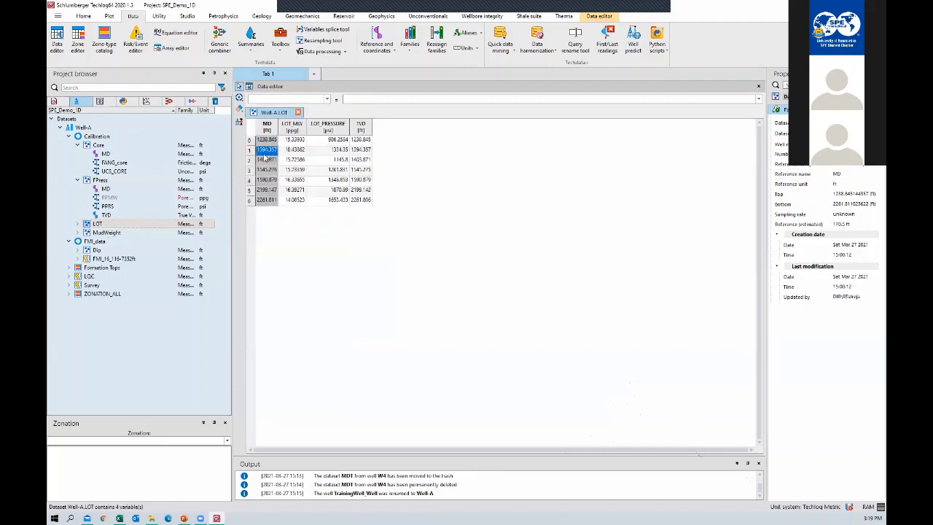
left_click(270, 180)
left_click(271, 191)
left_click_drag(297, 141, 392, 203)
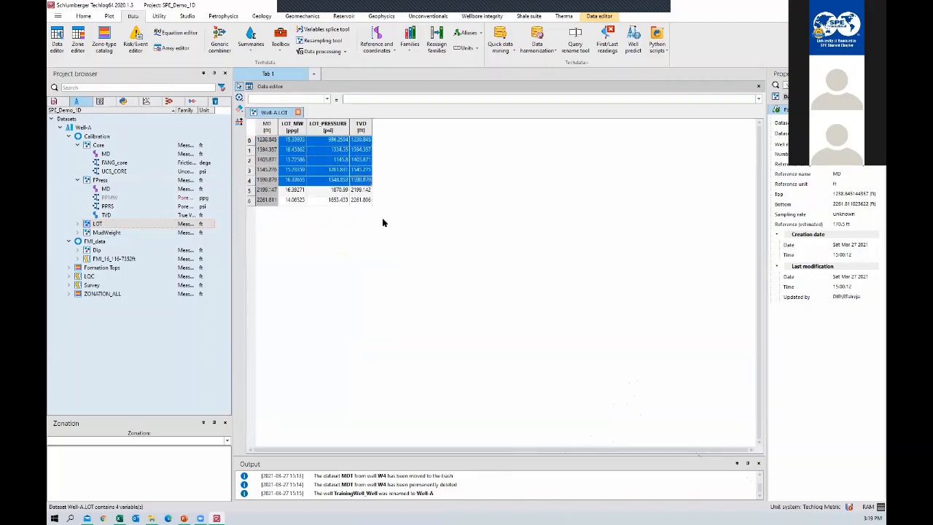
Replace the LOT table with the MudWeight dataset, examine its MD, ECD, mud weight and pressure columns, and close it.
left_click(106, 233)
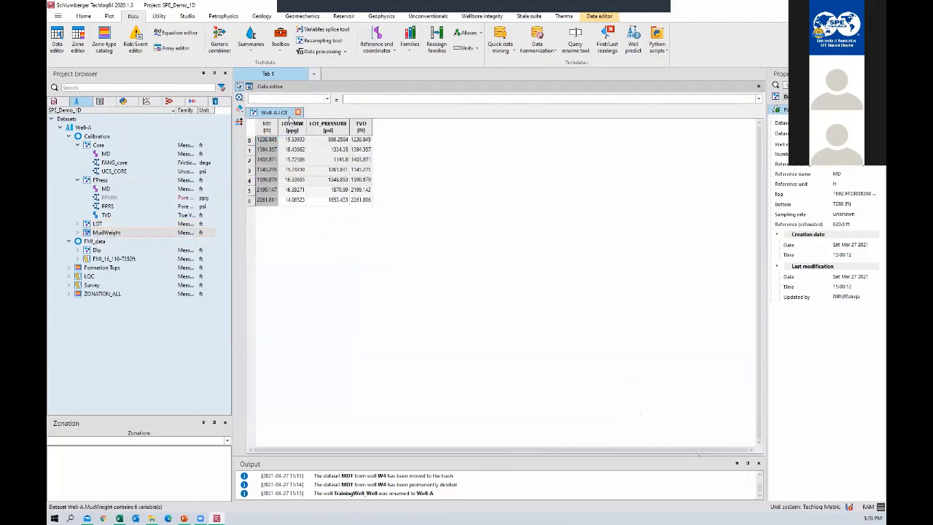
left_click(297, 112)
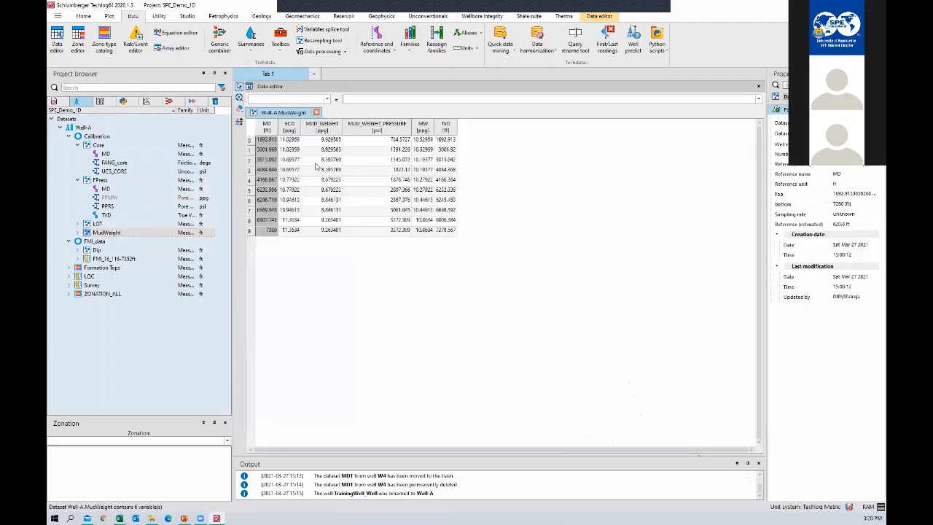
left_click_drag(267, 141, 446, 231)
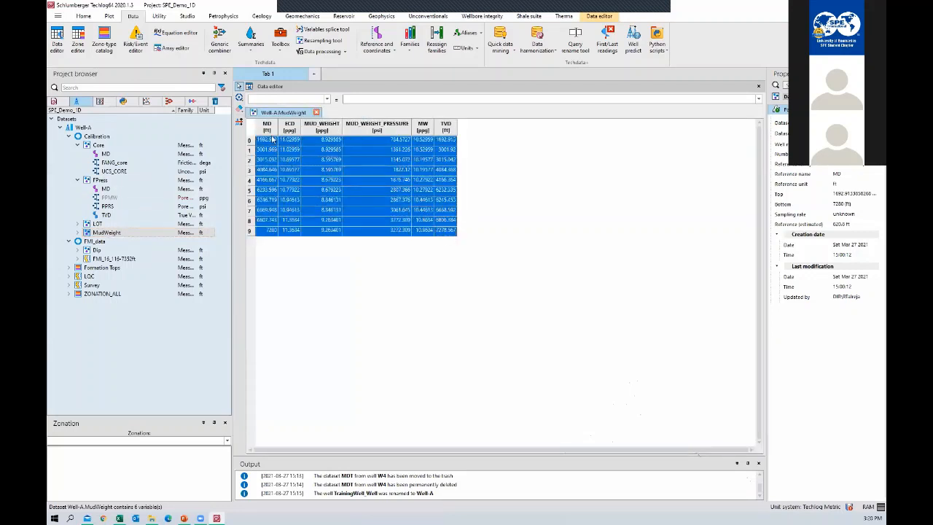
left_click_drag(273, 140, 276, 239)
left_click_drag(292, 140, 297, 239)
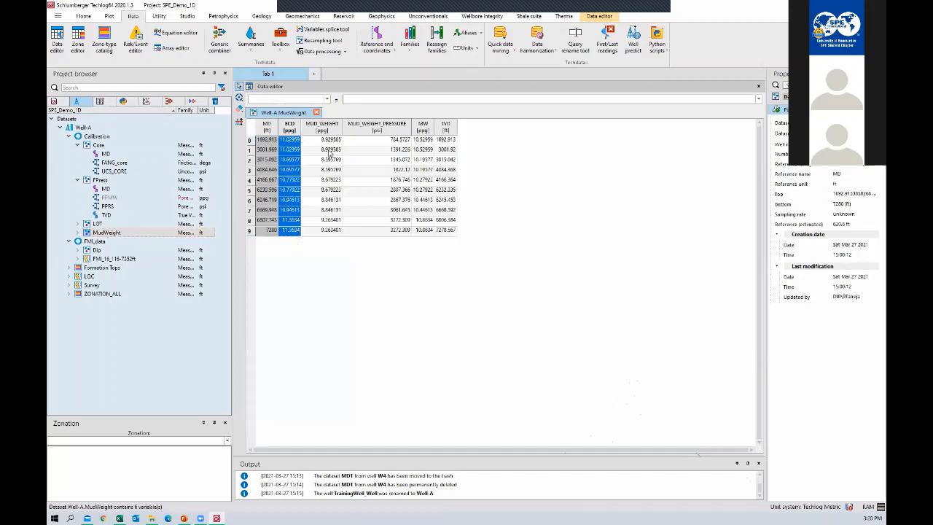
left_click_drag(322, 139, 326, 234)
left_click_drag(377, 139, 392, 234)
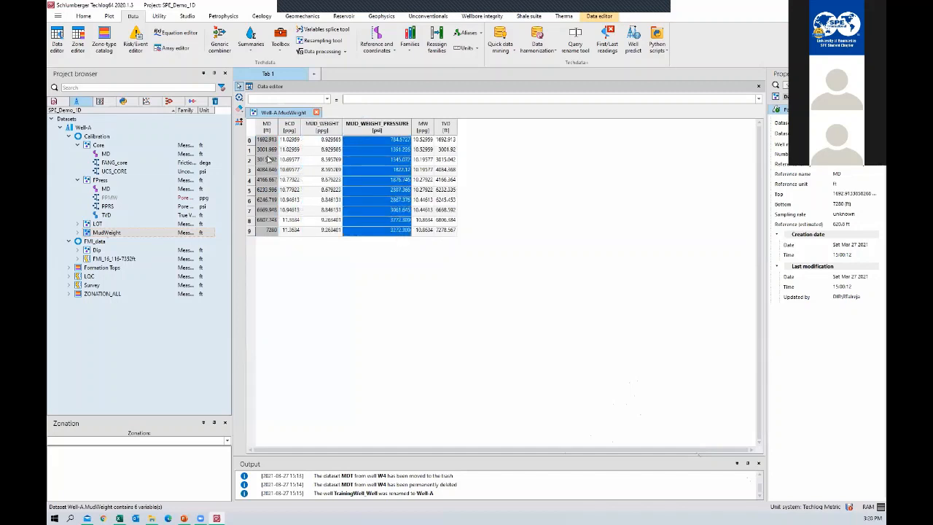
left_click_drag(268, 140, 472, 227)
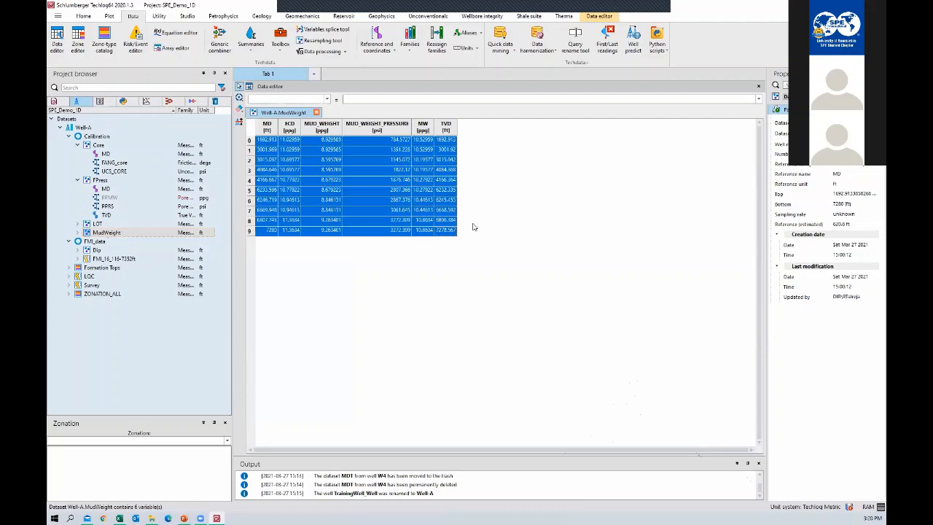
left_click(472, 227)
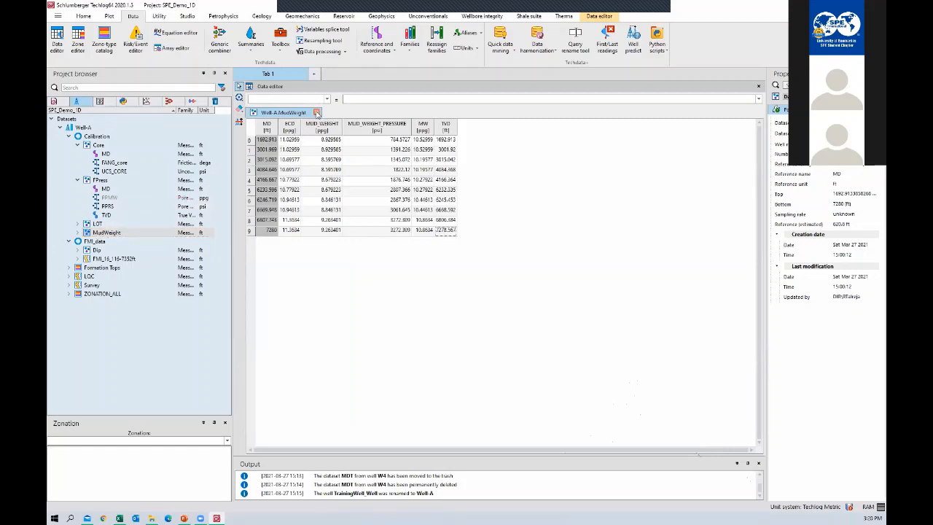
left_click(317, 113)
Collapse the FPress and Core datasets and select the Dip dataset under FMI_data.
left_click(77, 179)
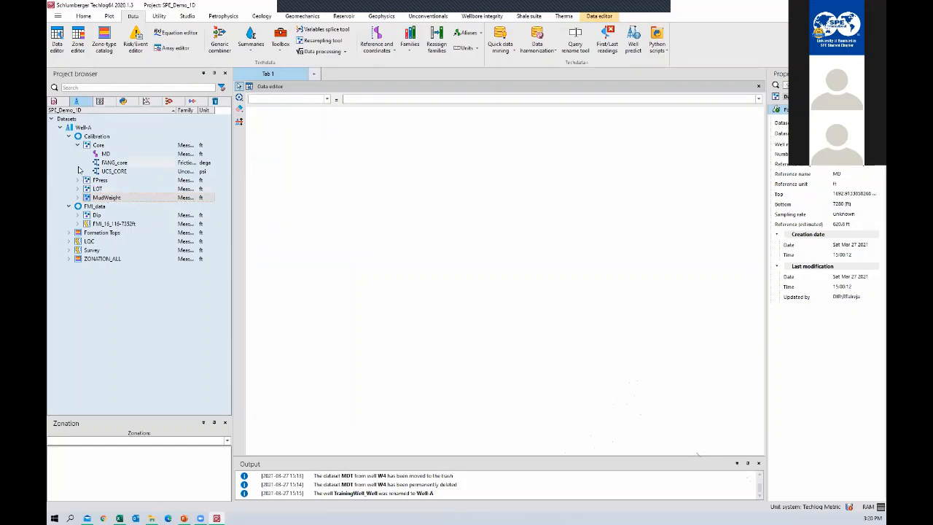
left_click(78, 145)
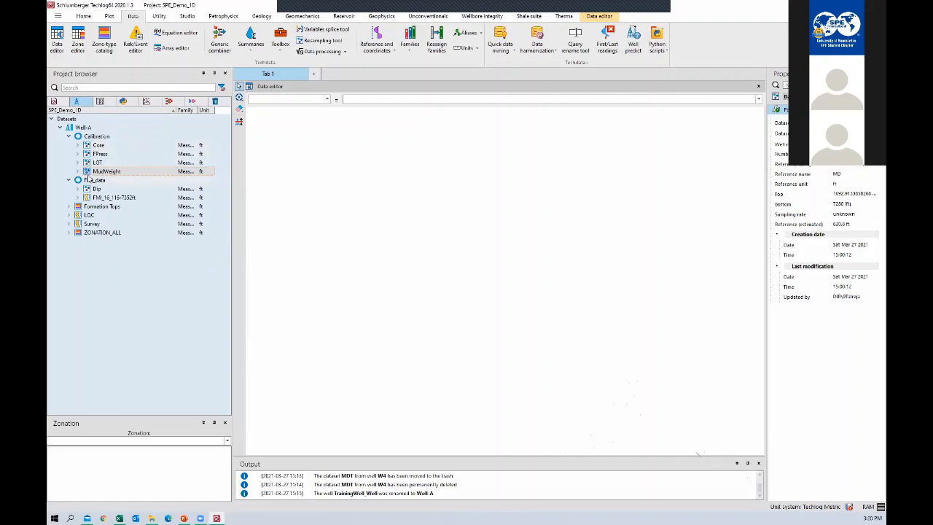
left_click(91, 191)
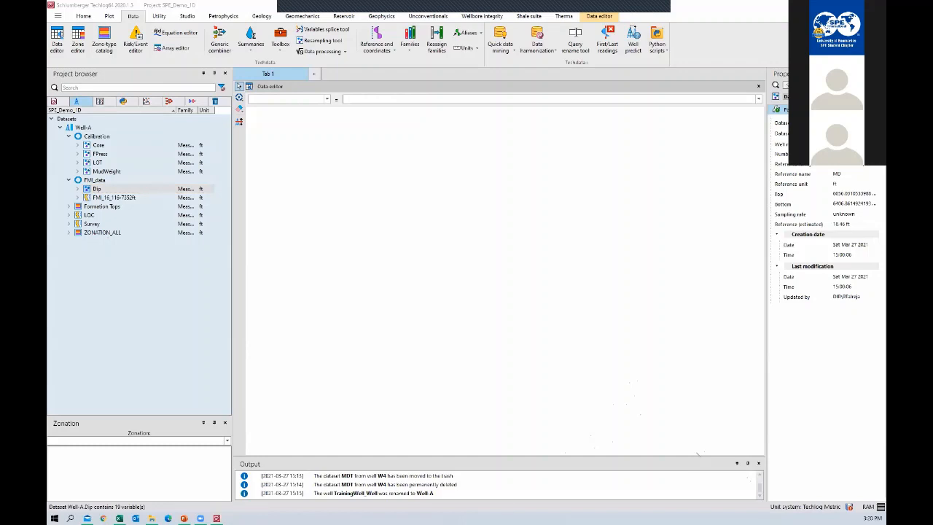
Switch to Microsoft Whiteboard, clear the old notes from the canvas, and move the window to uncover the dataset tree.
key("alt+Tab")
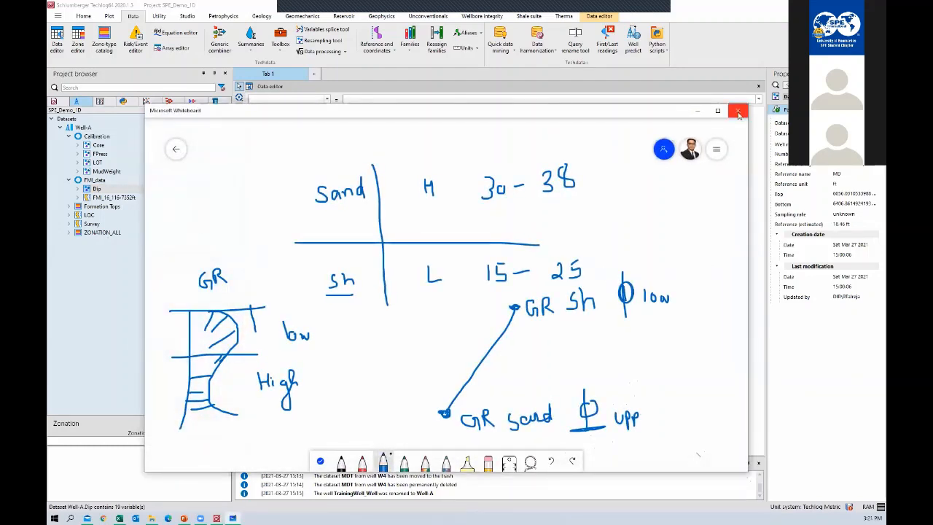
left_click(716, 149)
left_click(603, 366)
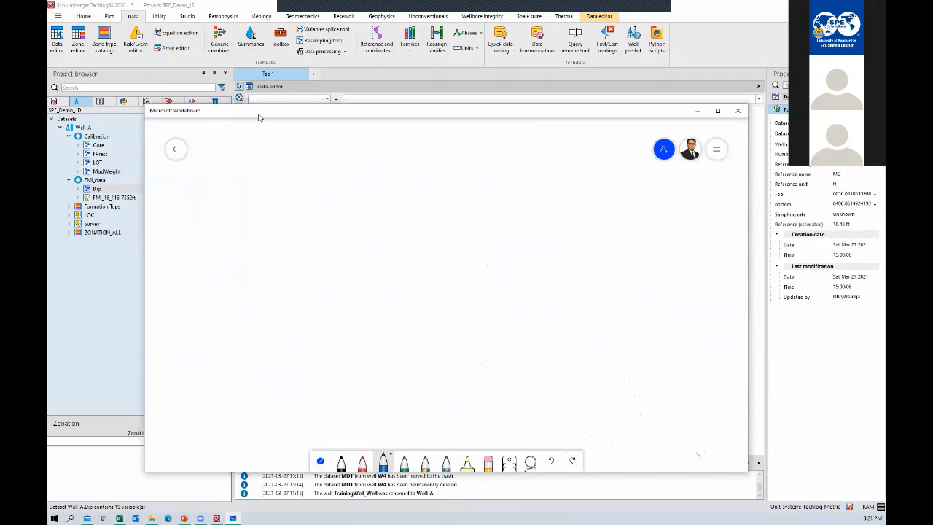
left_click_drag(257, 114, 296, 122)
Sketch the dotted square dataset icon near the canvas's upper edge and label it "Point".
left_click_drag(264, 157, 266, 169)
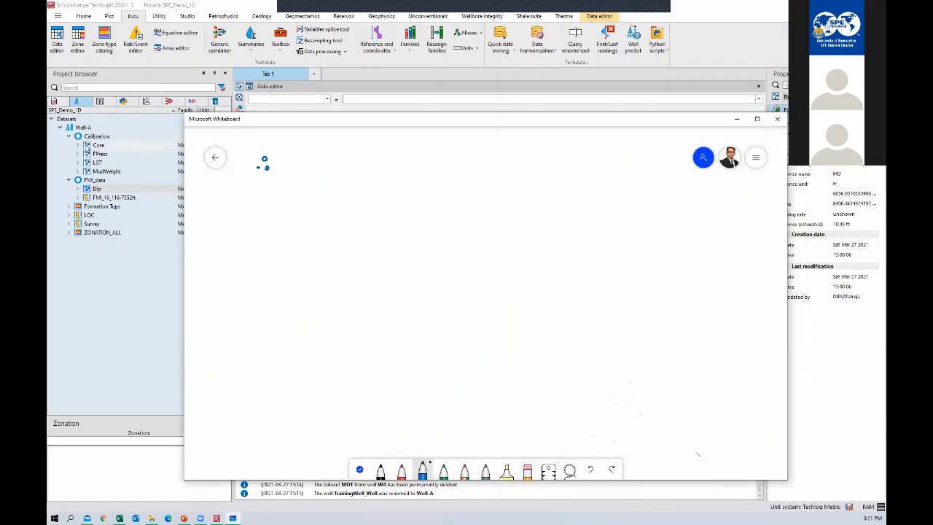
mouse_move(251, 152)
left_mouse_down()
mouse_move(250, 172)
mouse_move(279, 166)
mouse_move(246, 175)
mouse_move(306, 160)
mouse_move(324, 167)
left_mouse_up()
mouse_move(322, 153)
left_mouse_down()
mouse_move(340, 167)
mouse_move(355, 156)
mouse_move(365, 165)
mouse_move(365, 154)
left_mouse_up()
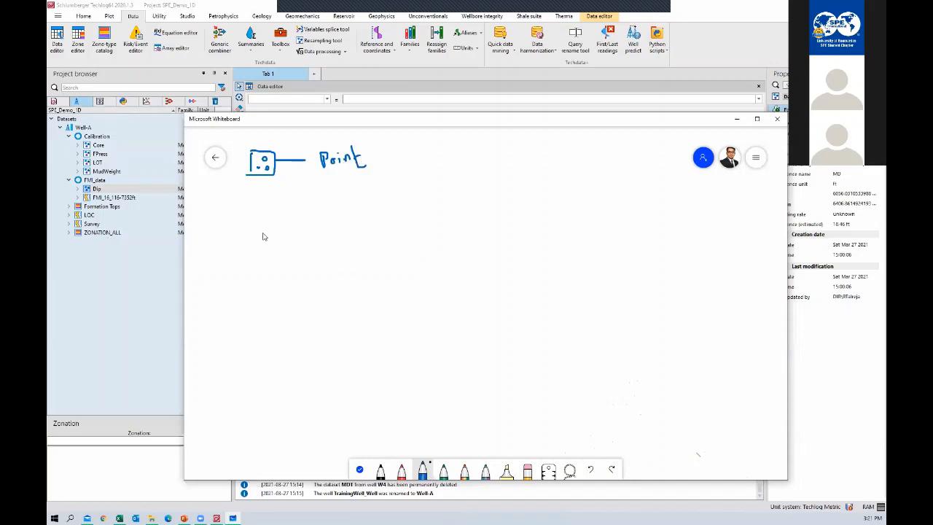
Sketch a rig on a ground line labelled "GL", with a long wellbore below it marked "3KM" at its base.
mouse_move(248, 237)
left_mouse_down()
mouse_move(248, 214)
mouse_move(269, 211)
mouse_move(258, 236)
mouse_move(391, 243)
left_mouse_up()
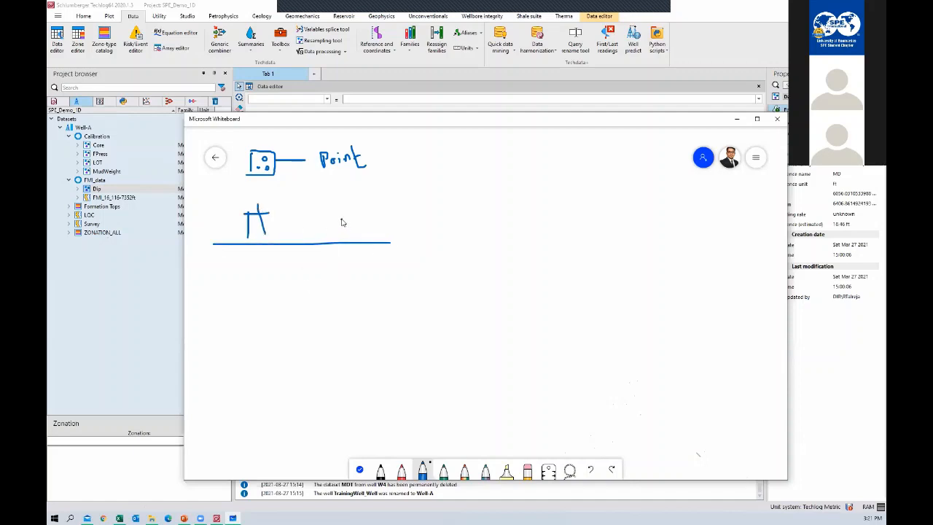
mouse_move(344, 220)
left_mouse_down()
mouse_move(343, 232)
mouse_move(375, 232)
left_mouse_up()
left_click_drag(258, 246, 269, 462)
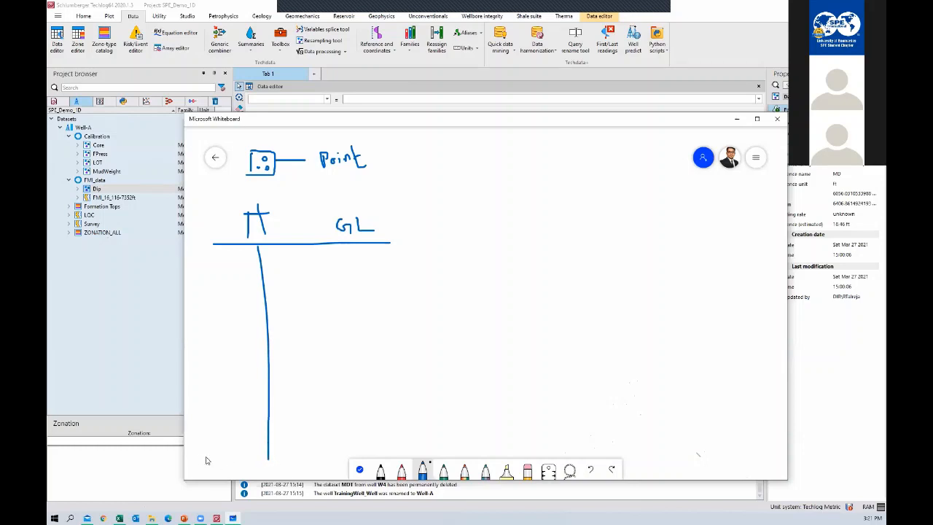
mouse_move(193, 452)
left_mouse_down()
mouse_move(204, 460)
mouse_move(195, 473)
mouse_move(233, 456)
mouse_move(260, 468)
left_mouse_up()
Write "Log" beside the wellbore and branch it into "cont" and "point".
mouse_move(306, 265)
left_mouse_down()
mouse_move(309, 279)
mouse_move(331, 271)
mouse_move(341, 293)
mouse_move(333, 291)
mouse_move(342, 282)
mouse_move(426, 267)
left_mouse_up()
mouse_move(451, 255)
left_mouse_down()
mouse_move(444, 258)
mouse_move(471, 263)
mouse_move(486, 247)
left_mouse_up()
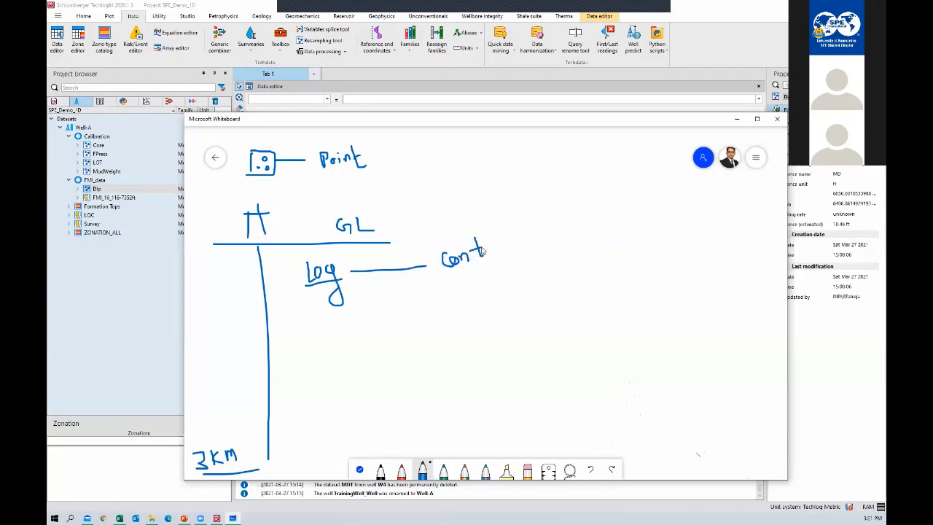
mouse_move(389, 266)
left_mouse_down()
mouse_move(452, 324)
mouse_move(470, 299)
mouse_move(480, 304)
mouse_move(472, 285)
left_mouse_up()
left_click_drag(485, 302, 513, 290)
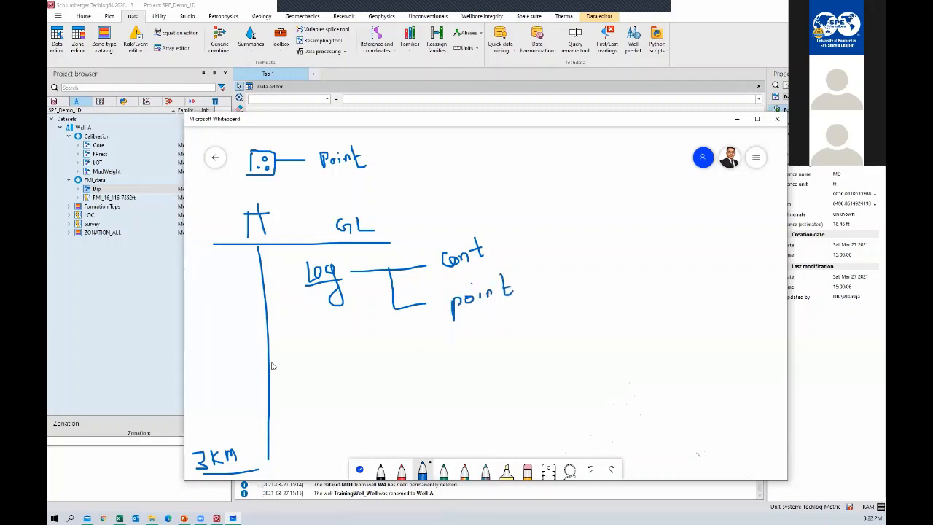
Write "MDT" beside the lower wellbore, underline and circle it, and mark three measurement points with a tool line along the well.
mouse_move(298, 361)
left_mouse_down()
mouse_move(315, 362)
mouse_move(320, 377)
mouse_move(373, 355)
mouse_move(363, 378)
left_mouse_up()
left_click_drag(294, 392, 386, 393)
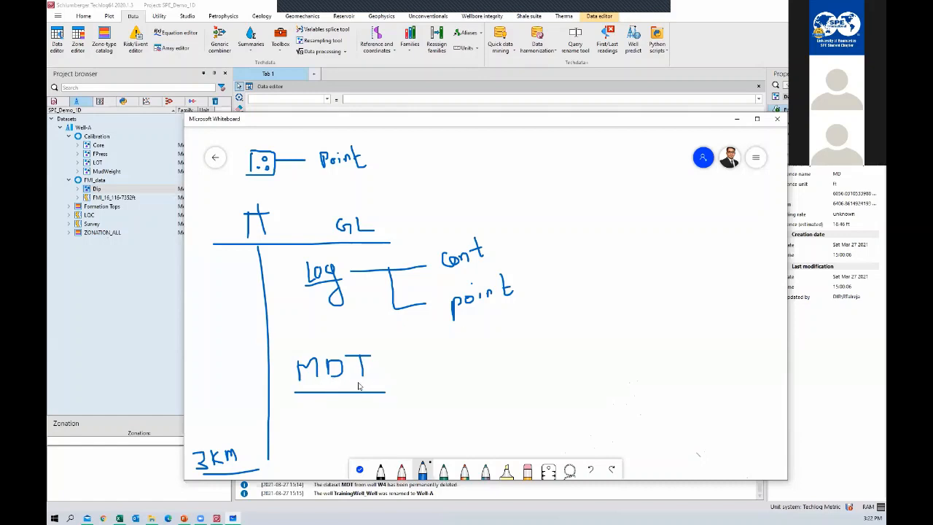
left_click(255, 383)
left_click(257, 401)
left_click(256, 421)
left_click_drag(266, 251, 285, 424)
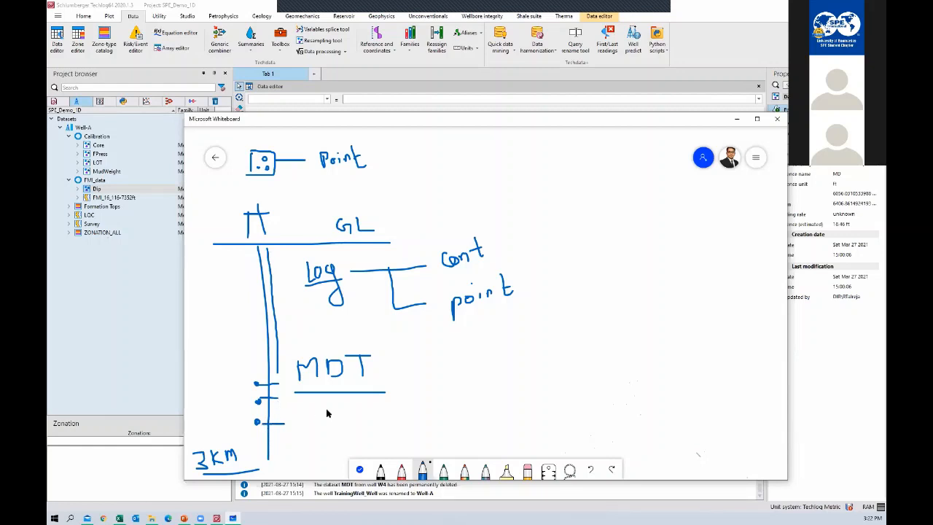
mouse_move(371, 345)
left_mouse_down()
mouse_move(318, 353)
mouse_move(295, 382)
mouse_move(388, 397)
mouse_move(388, 344)
mouse_move(375, 338)
left_mouse_up()
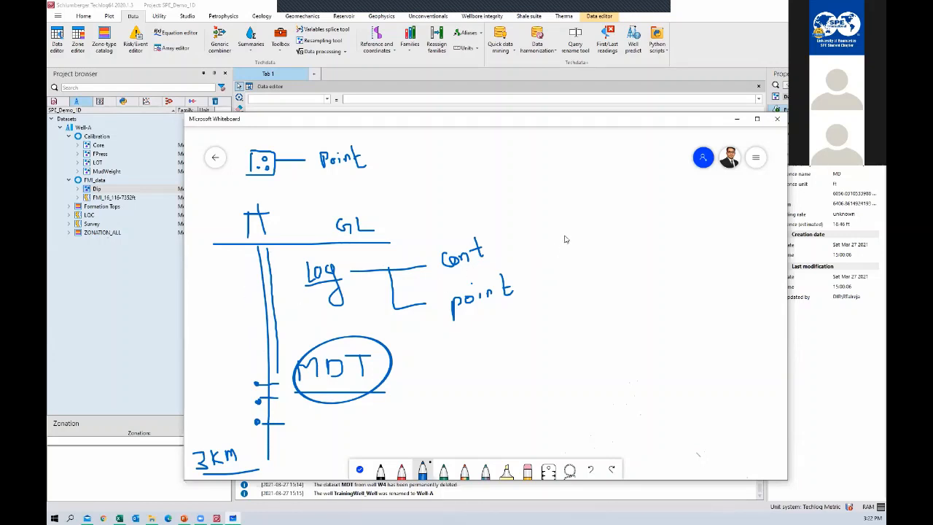
Draw a separate vertical interval line with end ticks beside the log notes and label its upper end "0.5 ft".
mouse_move(565, 234)
left_mouse_down()
mouse_move(579, 413)
mouse_move(598, 410)
left_mouse_up()
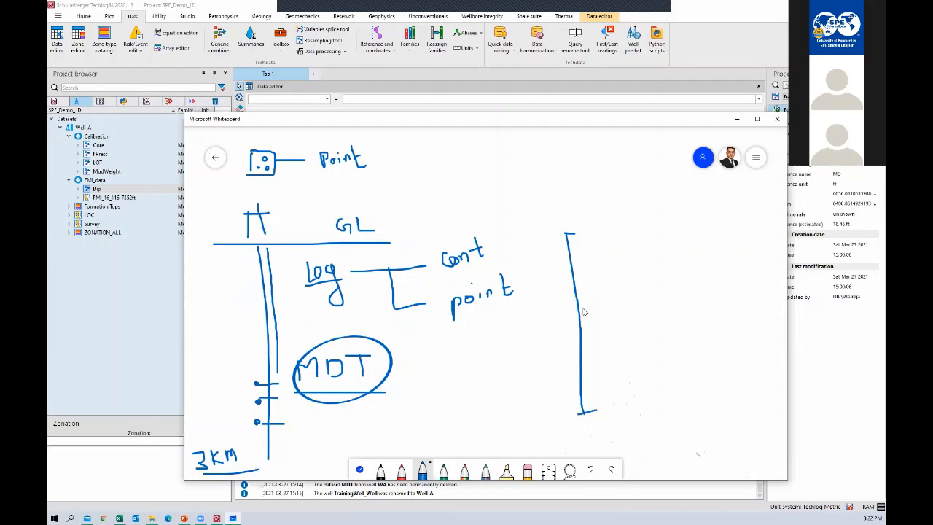
mouse_move(586, 228)
left_mouse_down()
mouse_move(599, 223)
mouse_move(600, 238)
mouse_move(620, 240)
mouse_move(640, 224)
left_mouse_up()
left_click(594, 231)
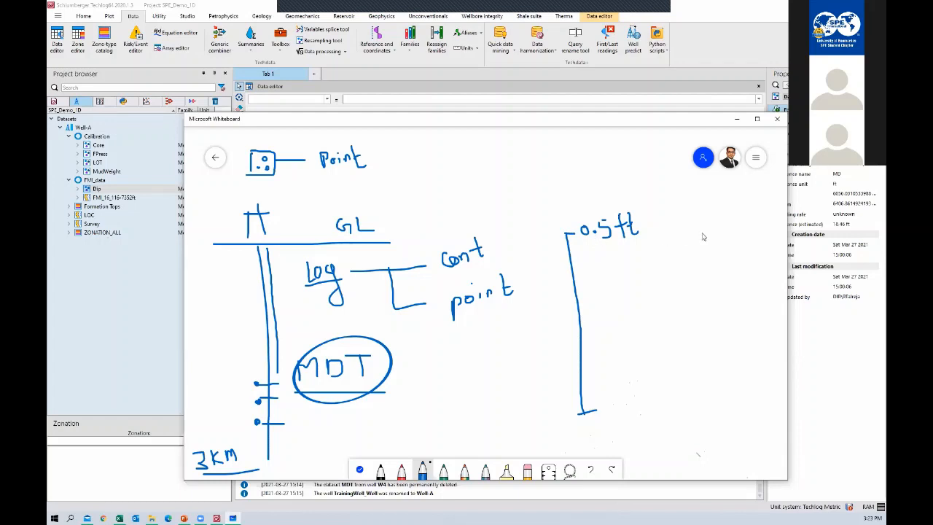
Sketch closely spaced sample points with tick marks beside the "0.5 ft" interval line and join them with a wavy continuous log curve.
left_click(670, 228)
left_click(671, 241)
left_click(678, 270)
left_click_drag(679, 286, 681, 286)
left_click(682, 299)
left_click_drag(673, 240, 685, 219)
left_click_drag(677, 245, 692, 236)
mouse_move(680, 271)
left_mouse_down()
mouse_move(693, 260)
mouse_move(709, 332)
left_mouse_up()
left_click_drag(671, 227, 700, 416)
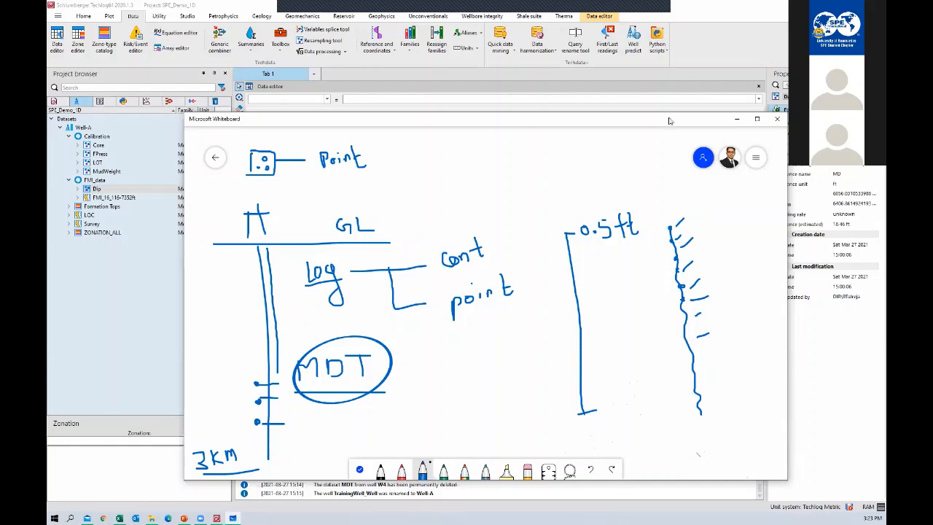
Put check marks beside "cont" and "point" and mark the upper and lower ends of the wavy log curve.
left_click_drag(650, 121, 587, 142)
left_click_drag(432, 247, 452, 250)
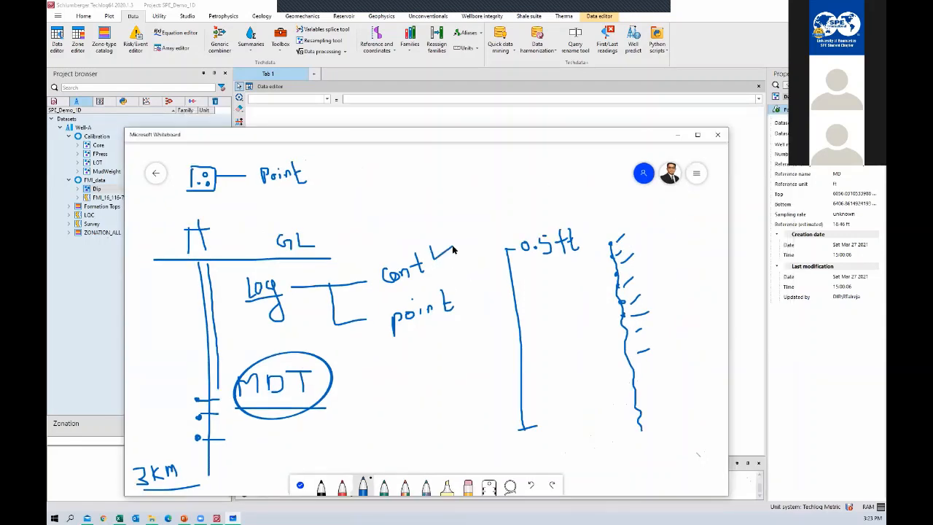
mouse_move(456, 295)
left_mouse_down()
mouse_move(458, 303)
mouse_move(481, 280)
left_mouse_up()
left_click_drag(604, 243, 621, 229)
mouse_move(621, 433)
left_mouse_down()
mouse_move(641, 441)
mouse_move(657, 428)
left_mouse_up()
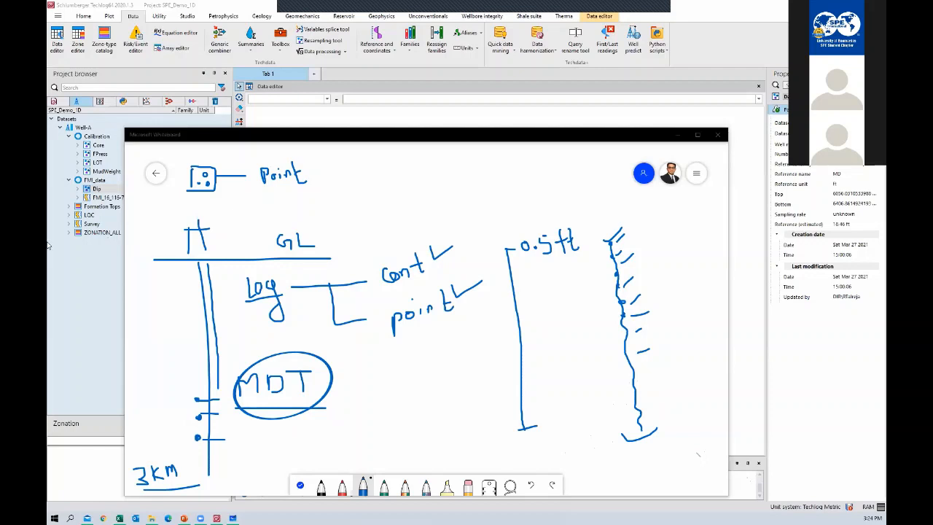
Clear the whiteboard canvas and move its window clear of the dataset list.
left_click(717, 135)
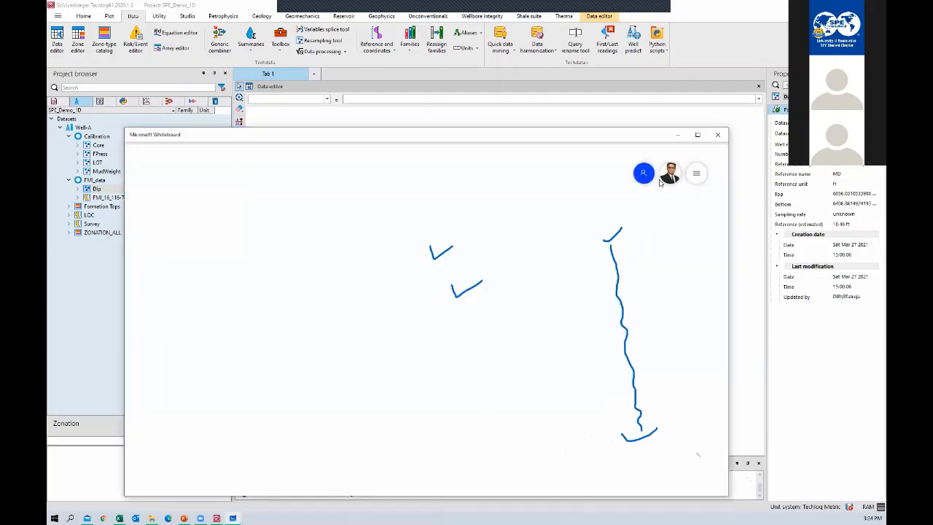
left_click(696, 172)
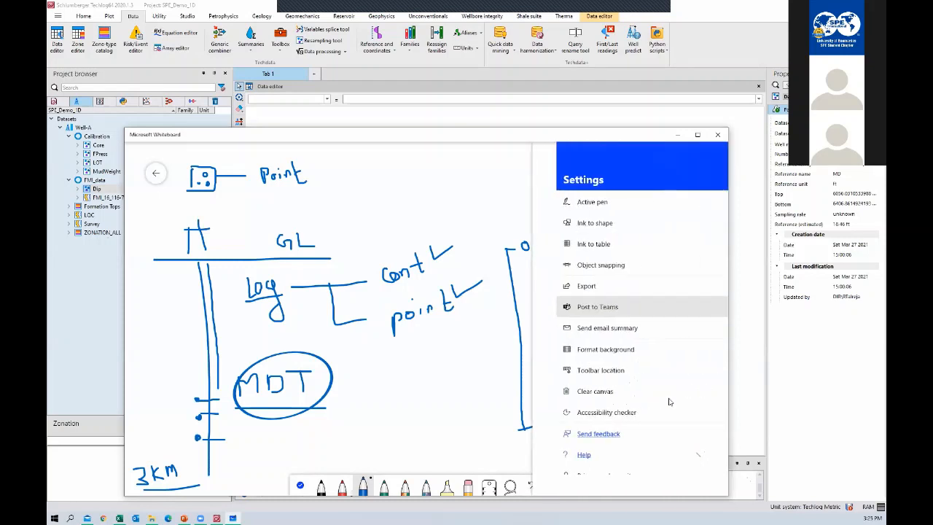
left_click(604, 399)
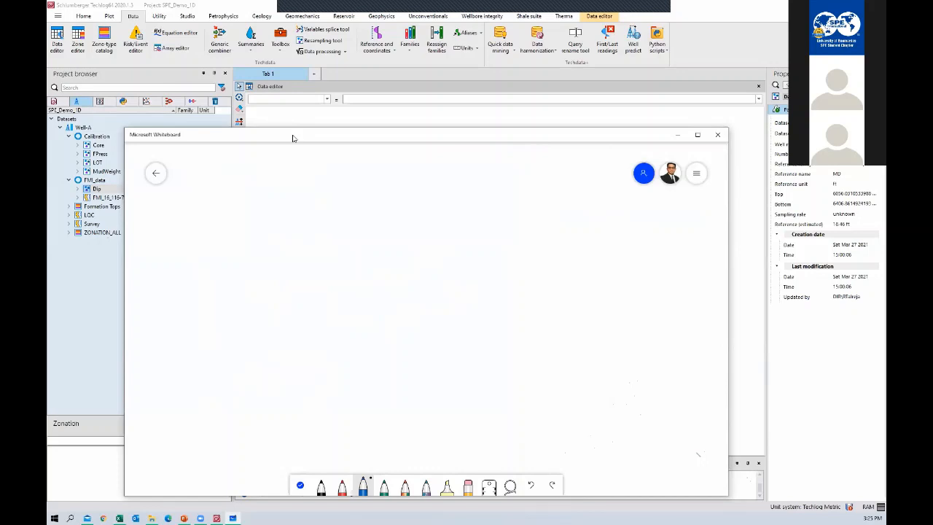
left_click_drag(292, 139, 357, 120)
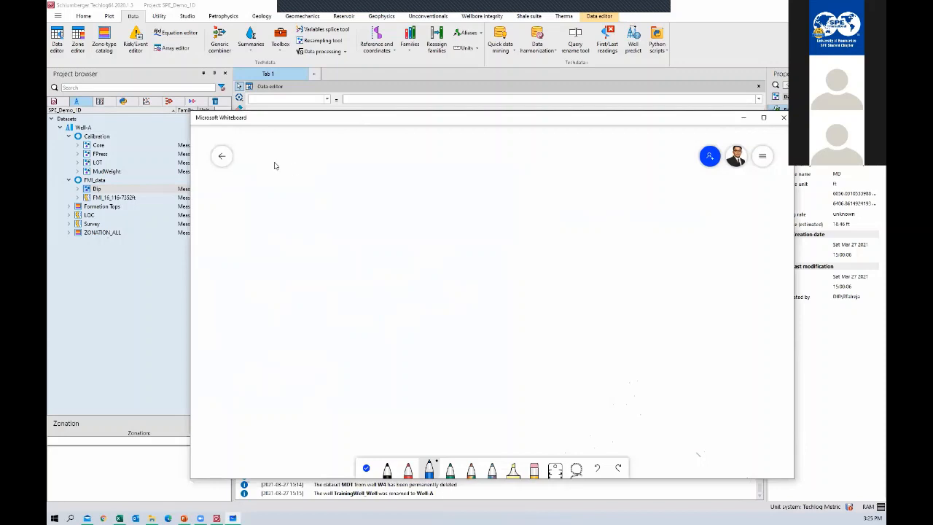
Write "Bulk Density" with an underline and "GR" with a double underline below it.
mouse_move(277, 162)
left_mouse_down()
mouse_move(281, 182)
mouse_move(293, 163)
mouse_move(320, 178)
mouse_move(337, 155)
mouse_move(341, 173)
mouse_move(413, 151)
mouse_move(407, 173)
left_mouse_up()
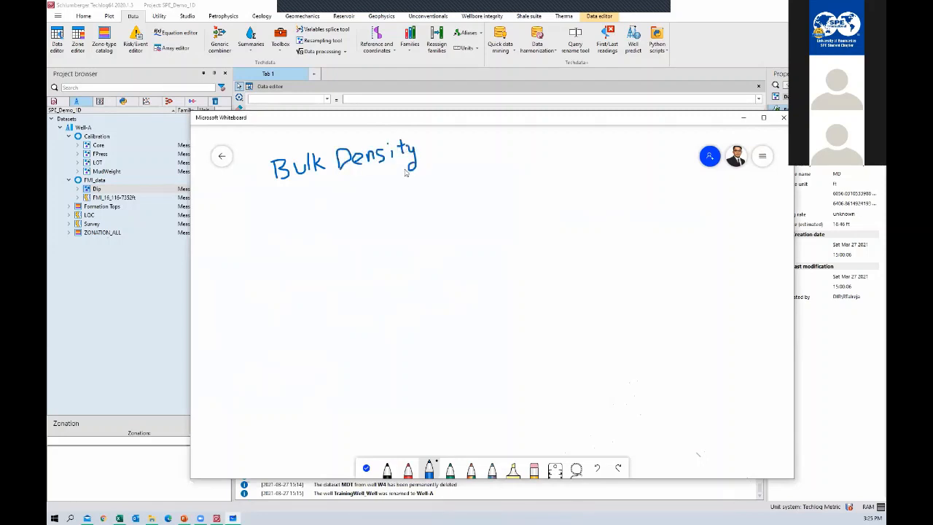
left_click_drag(279, 191, 517, 167)
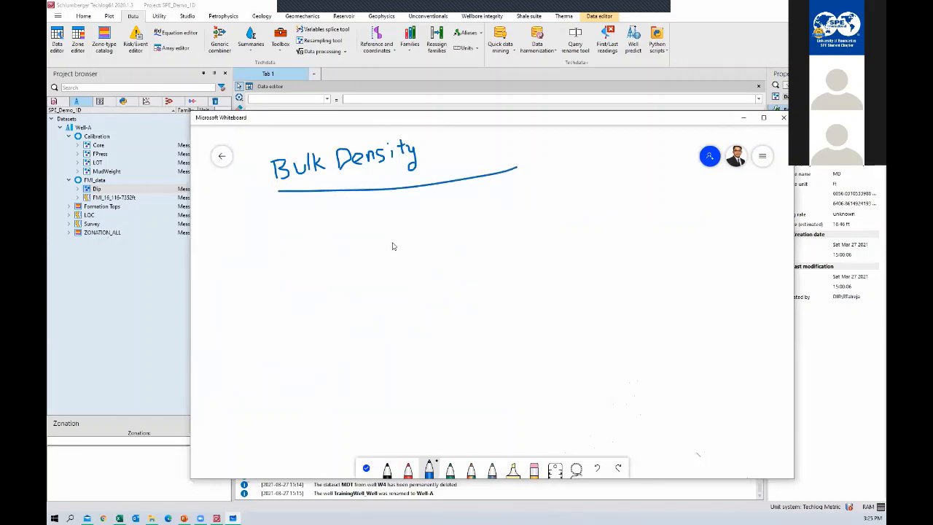
mouse_move(326, 216)
left_mouse_down()
mouse_move(334, 240)
mouse_move(349, 245)
mouse_move(356, 210)
mouse_move(367, 241)
left_mouse_up()
mouse_move(314, 264)
left_mouse_down()
mouse_move(393, 250)
mouse_move(401, 259)
left_mouse_up()
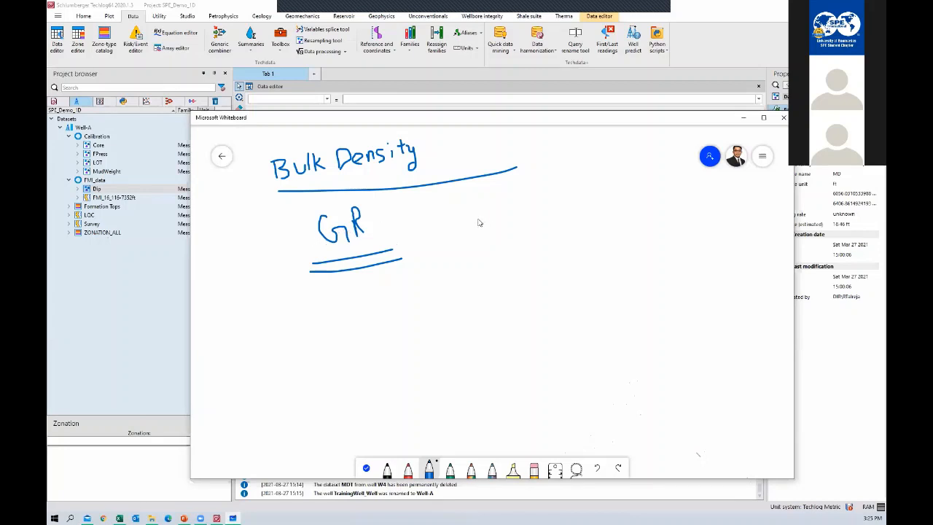
Write "Basic logs" beside "GR" and underline it.
mouse_move(474, 219)
left_mouse_down()
mouse_move(475, 238)
mouse_move(536, 231)
left_mouse_up()
left_click(514, 211)
mouse_move(559, 194)
left_mouse_down()
mouse_move(561, 215)
mouse_move(584, 210)
mouse_move(597, 245)
left_mouse_up()
left_click_drag(606, 199, 613, 217)
left_click_drag(472, 255, 665, 231)
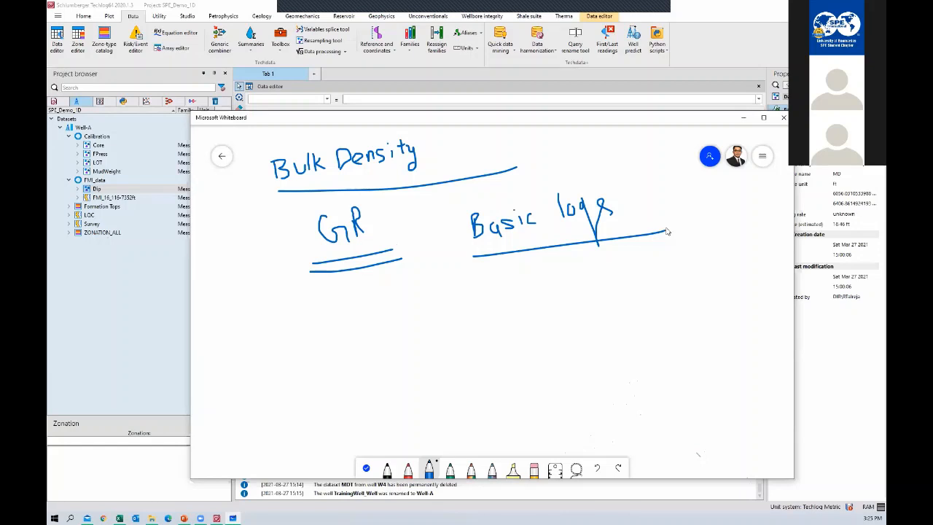
Switch back to Techlog, close the empty Data editor and open a blank LogView layout.
left_click(743, 118)
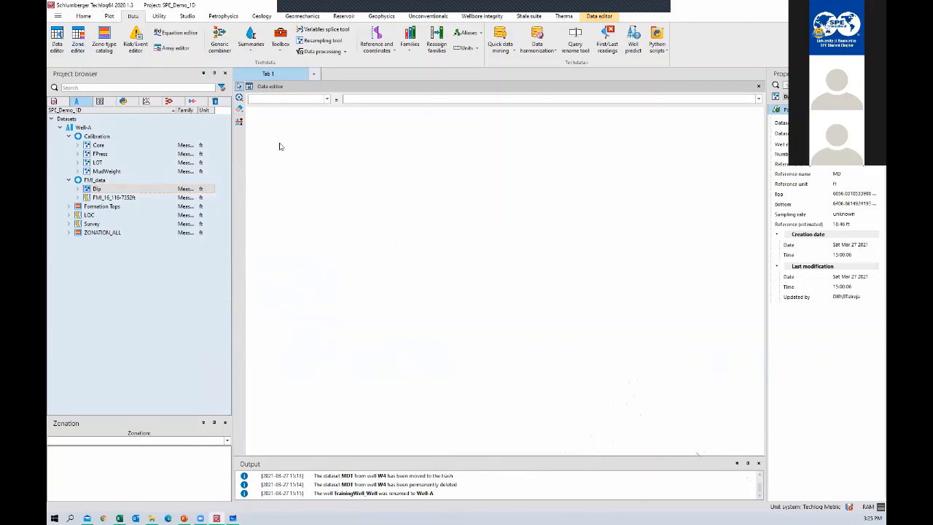
left_click(309, 147)
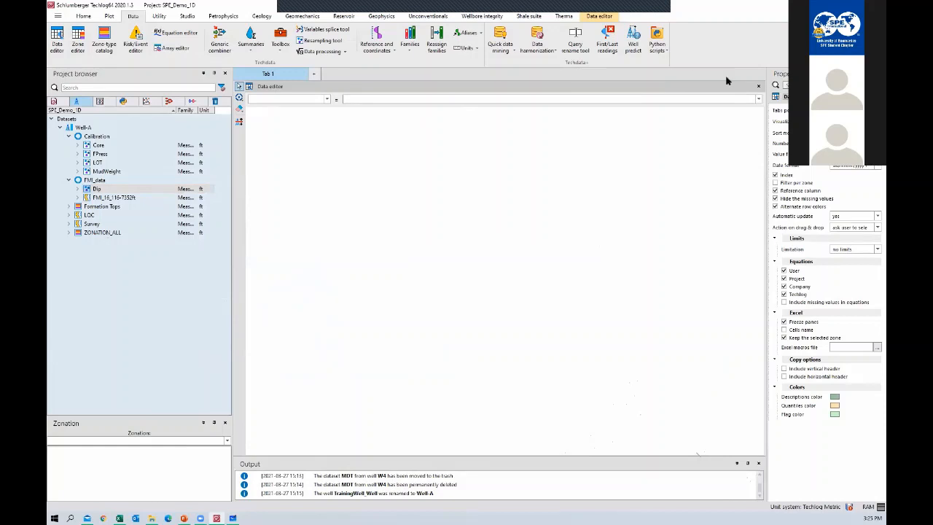
left_click(757, 86)
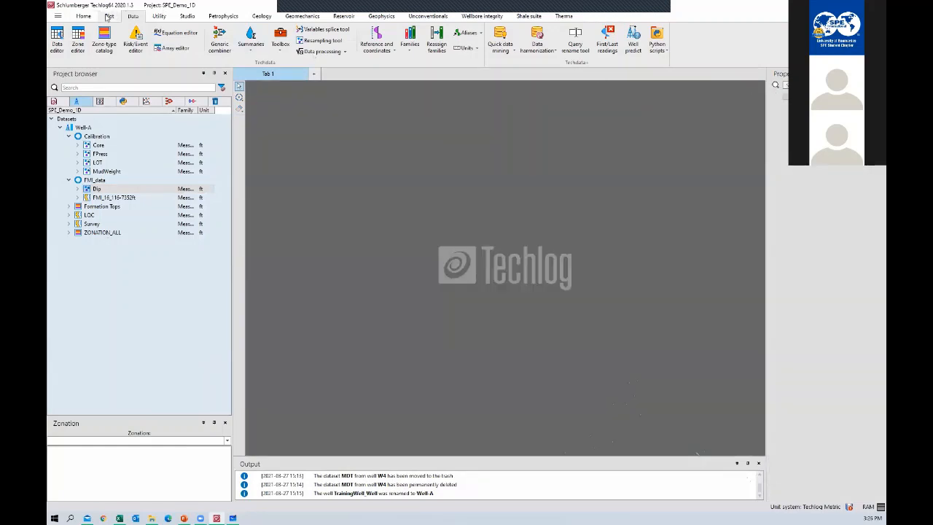
left_click(108, 16)
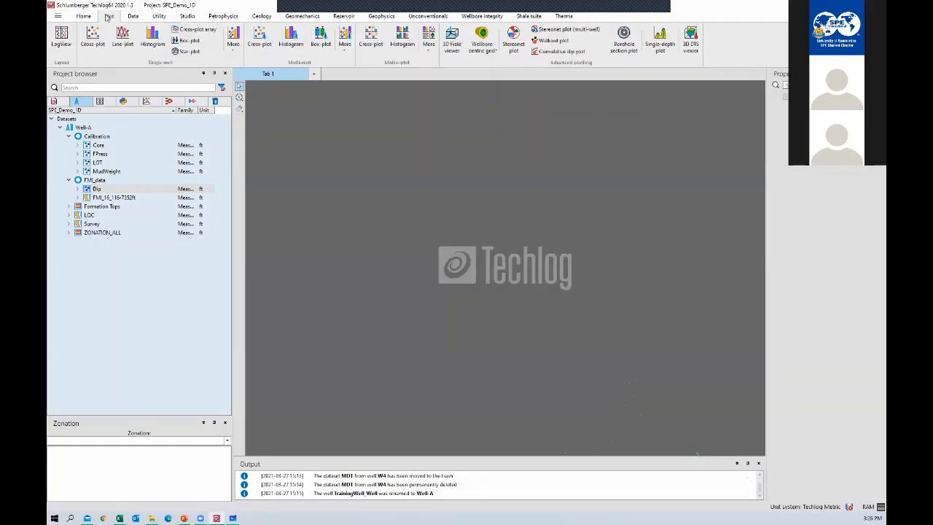
left_click(61, 42)
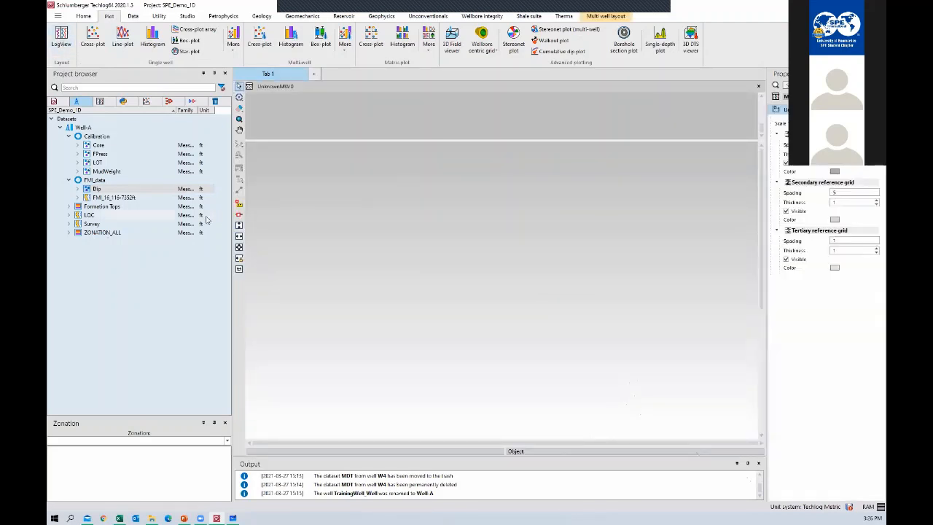
Expand the LOC dataset's Data group and check the properties of the BS, C1 and C2 variables.
left_click(69, 216)
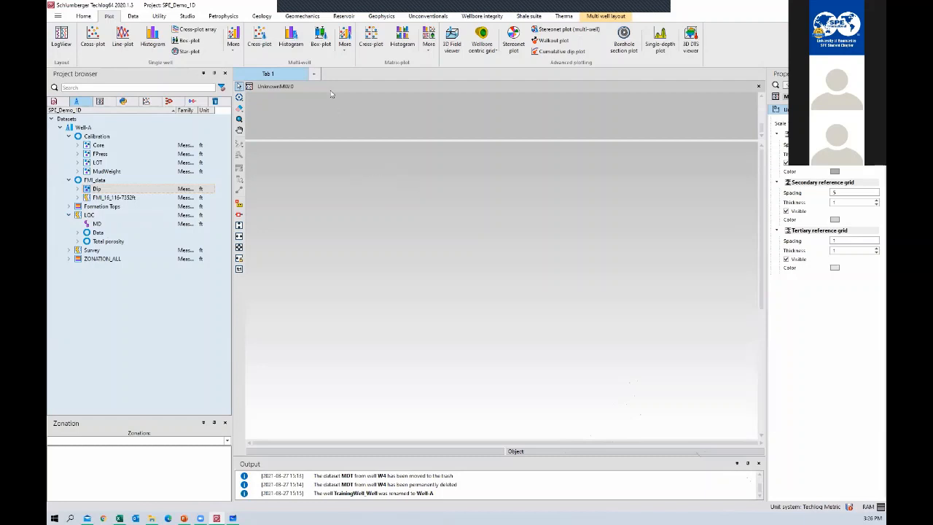
mouse_move(350, 90)
left_mouse_down()
mouse_move(349, 140)
mouse_move(350, 103)
left_mouse_up()
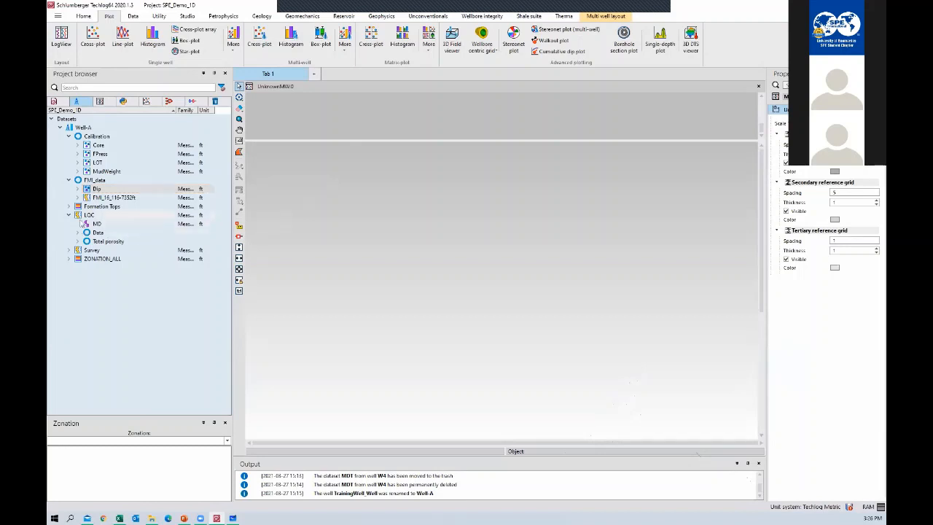
left_click(78, 232)
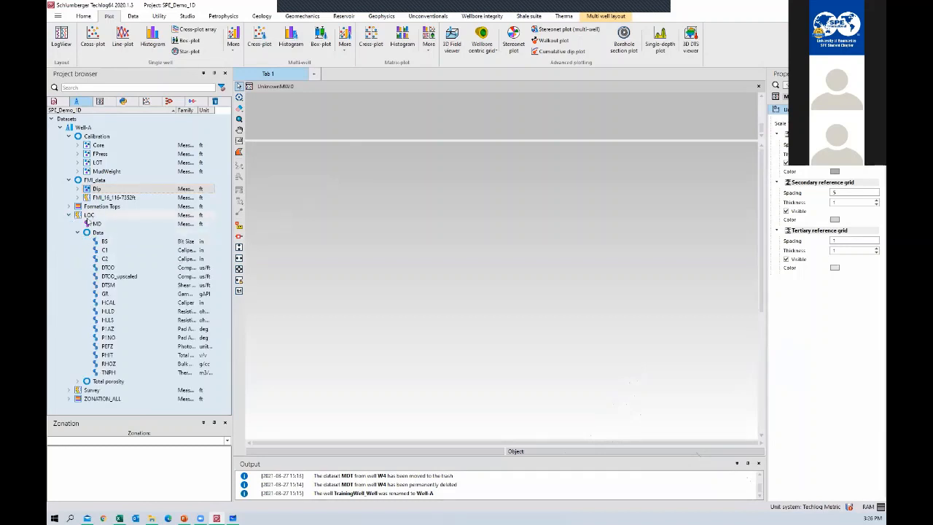
left_click(69, 215)
left_click(69, 215)
left_click(107, 242)
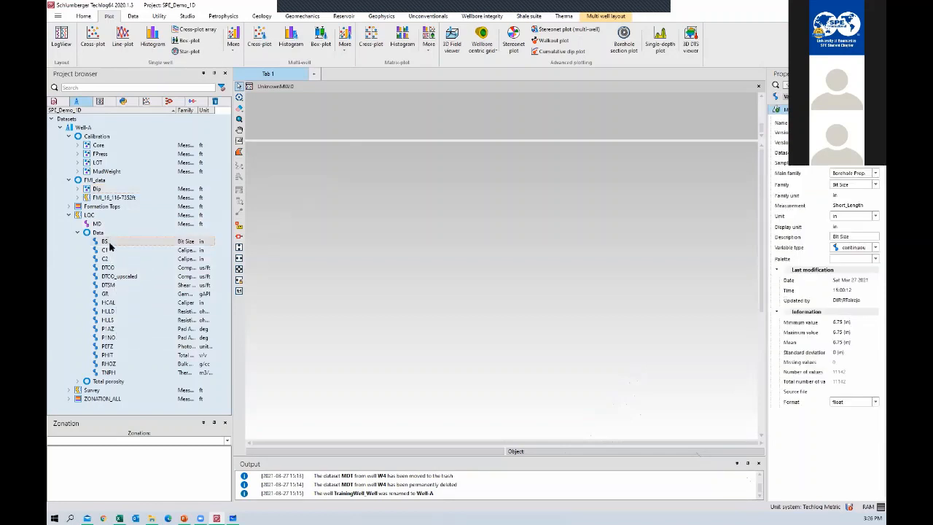
left_click(113, 251)
left_click(114, 260)
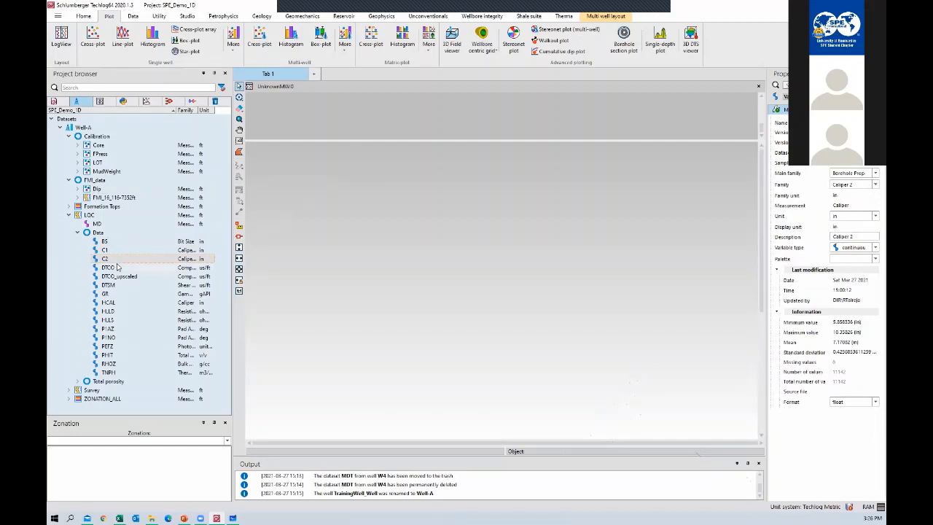
Examine the properties of the DTCO, DTSM, GR, HCAL, HLLD and HLLS logs in the LOC dataset.
left_click(117, 268)
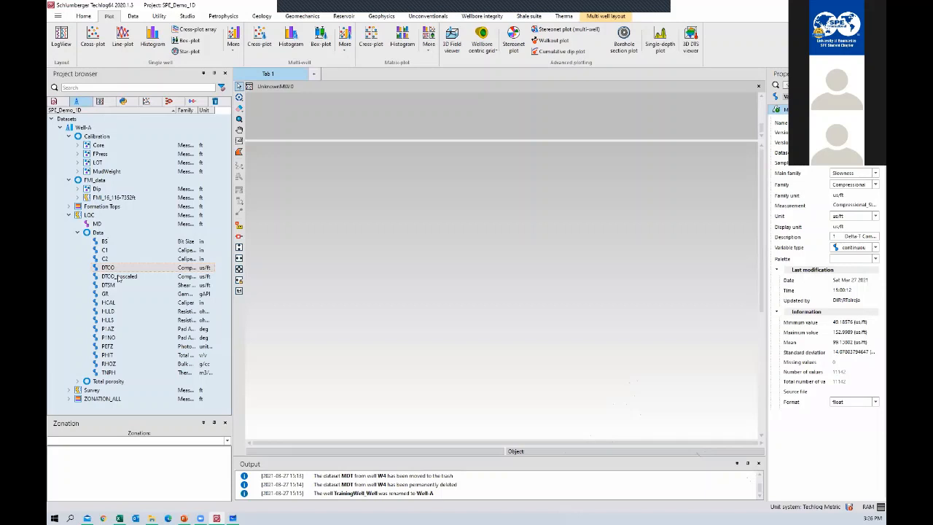
left_click(123, 286)
left_click(123, 267)
left_click(122, 285)
left_click(122, 294)
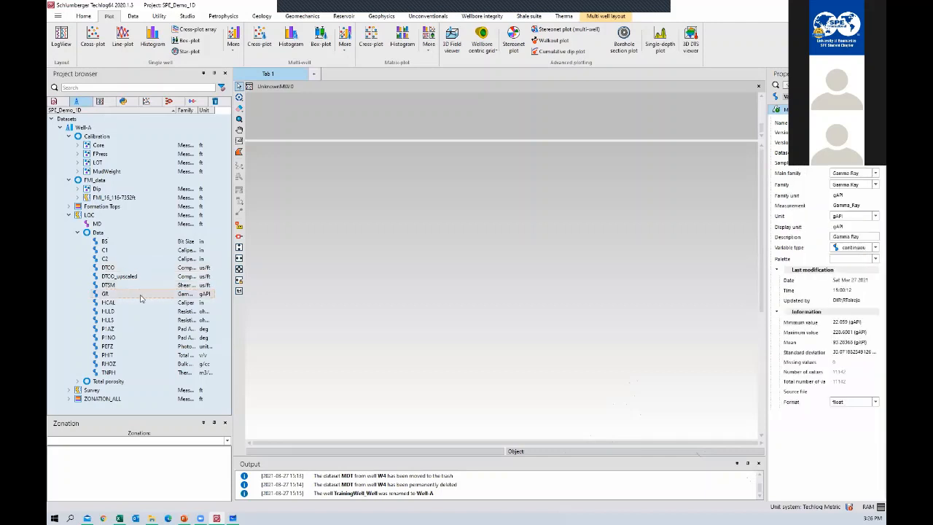
left_click(121, 303)
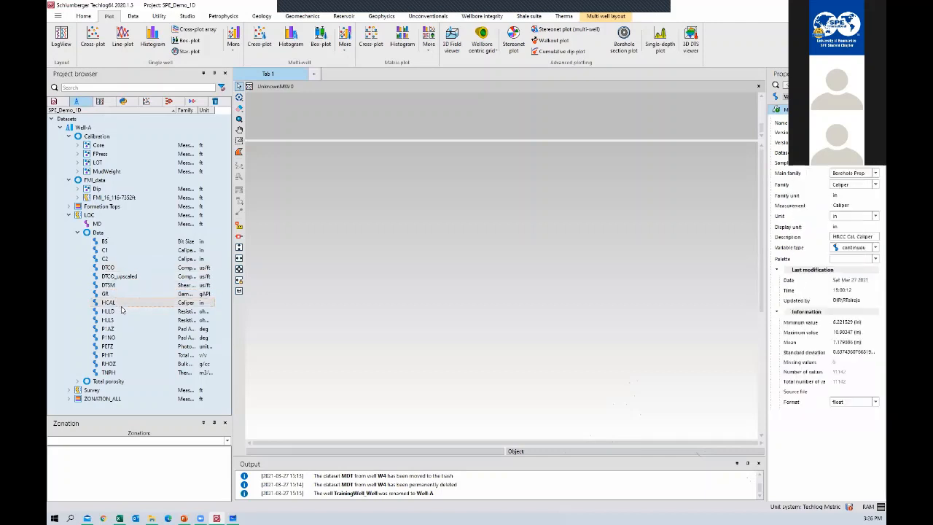
left_click(122, 311)
left_click(122, 321)
Examine the properties of the P1AZ, P1NO, PEFZ, PHIT, RHOZ and TNPH logs in the LOC dataset.
left_click(121, 329)
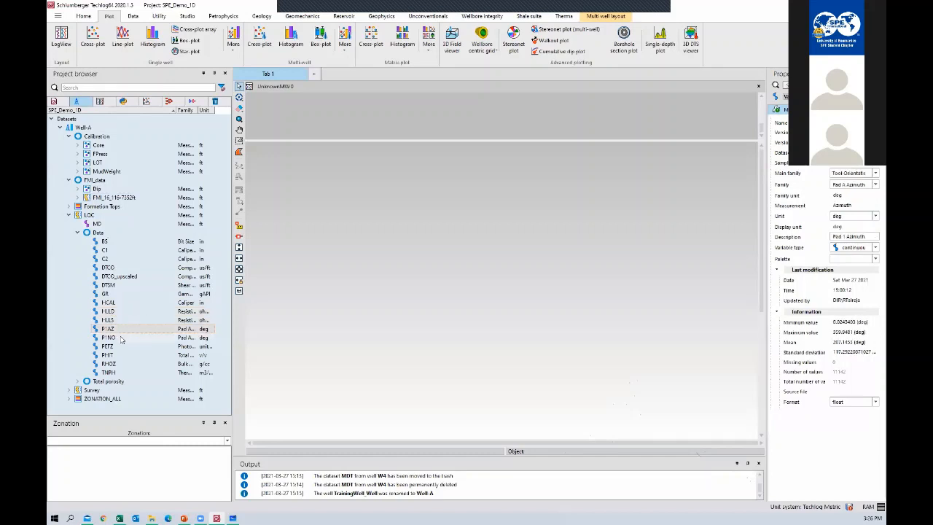
left_click(122, 337)
left_click(121, 330)
left_click(121, 338)
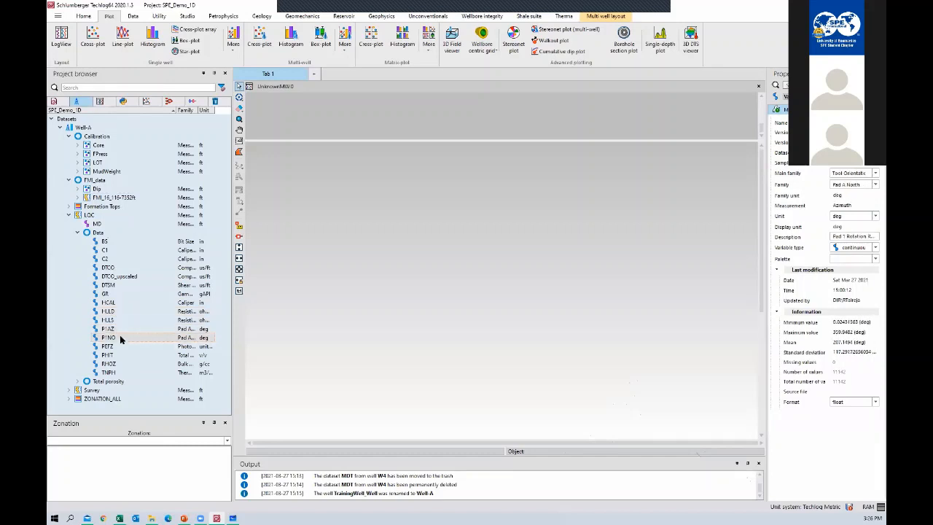
left_click(121, 346)
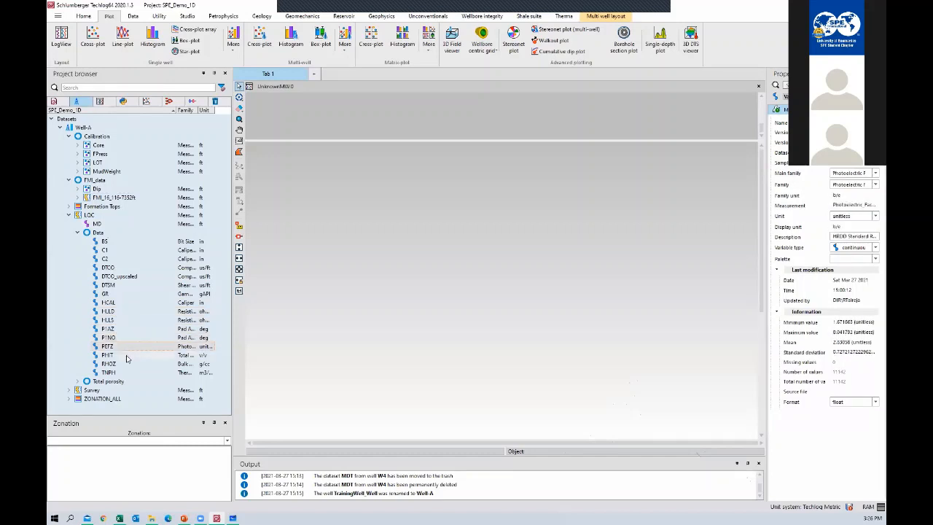
left_click(125, 356)
left_click(125, 364)
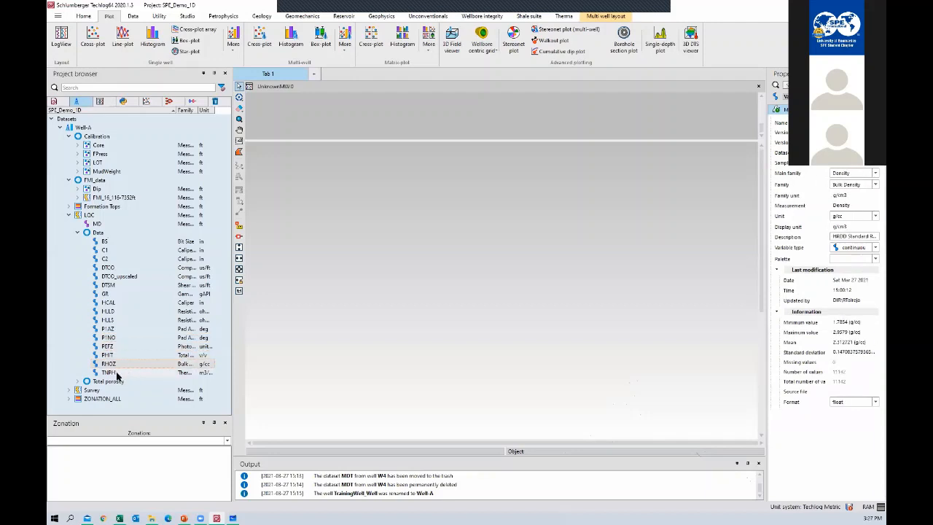
left_click(119, 373)
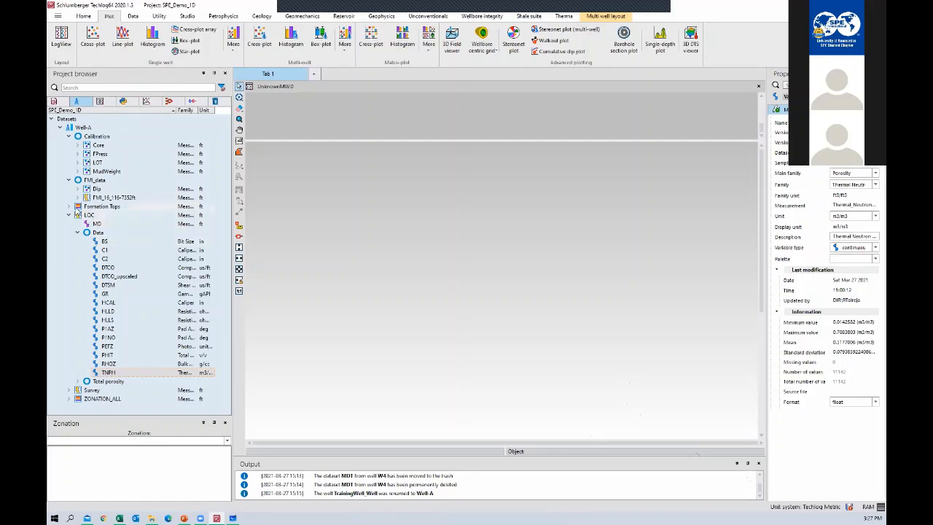
Try to save the project, look inside the Dip dataset, and expand the LOT calibration dataset to show its variables.
key("ctrl+s")
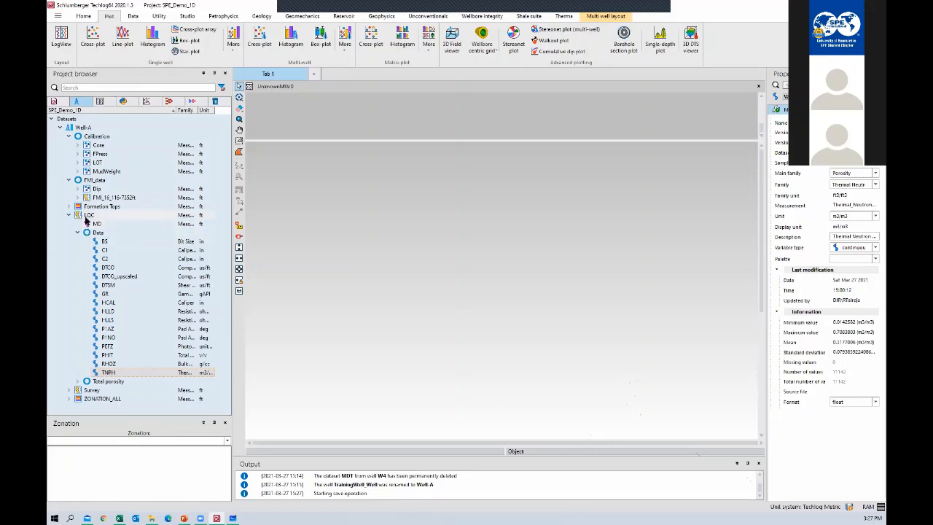
left_click(78, 190)
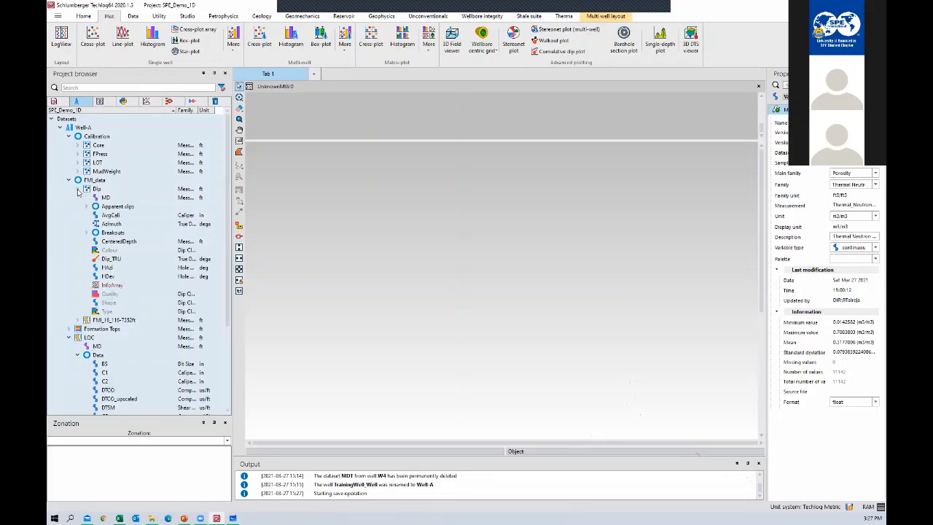
left_click(78, 189)
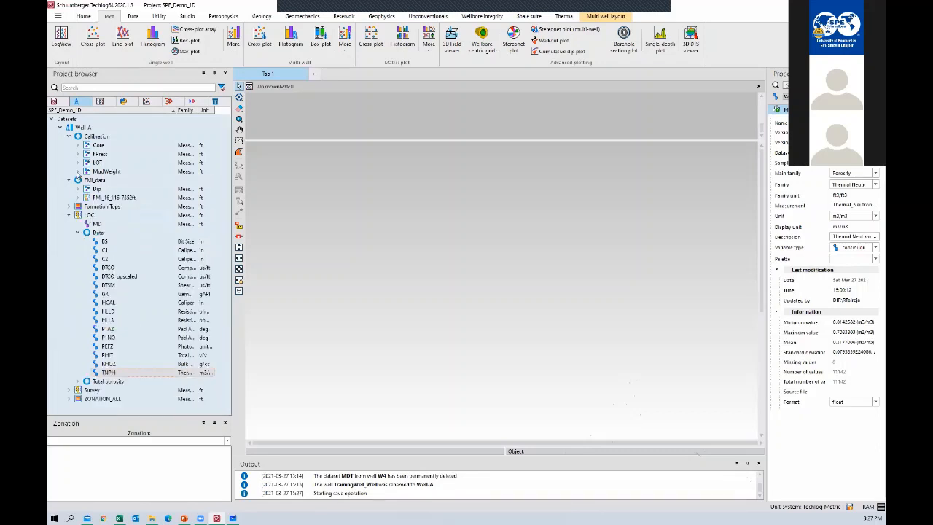
left_click(78, 163)
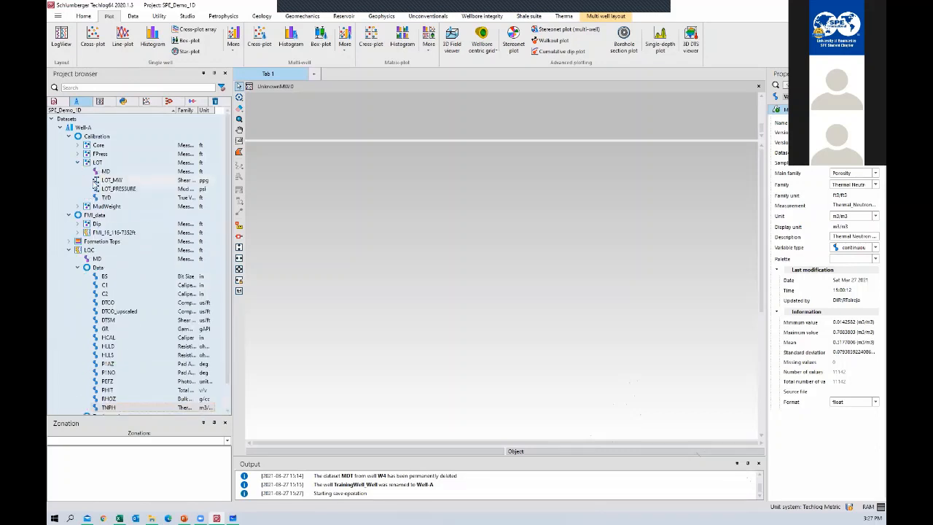
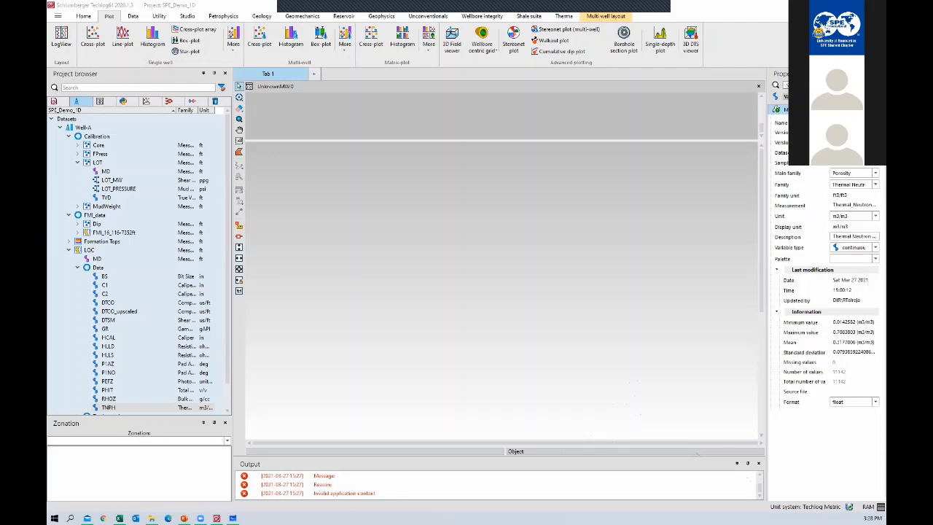
scroll(166, 312, "down", 1)
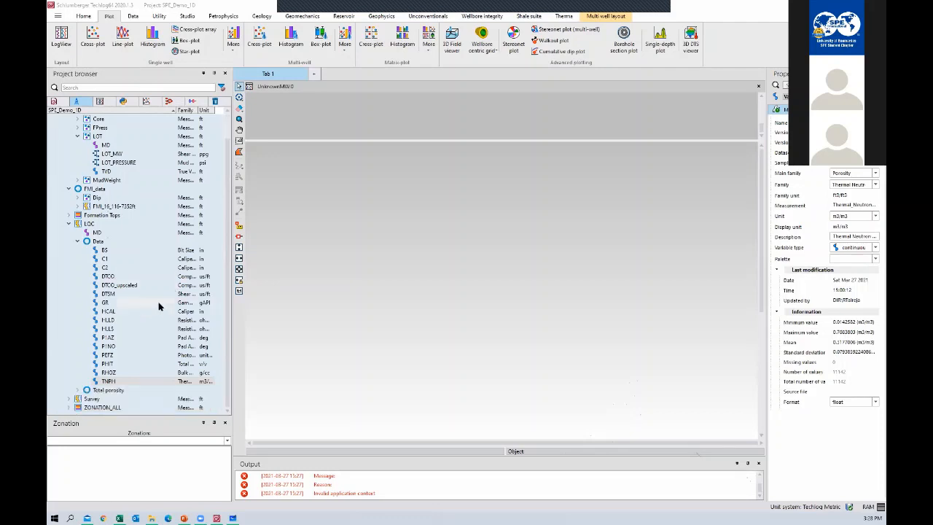
Plot Well-A's GR log in the empty layout and compress its depth scale to 1:2000.
left_click(111, 251)
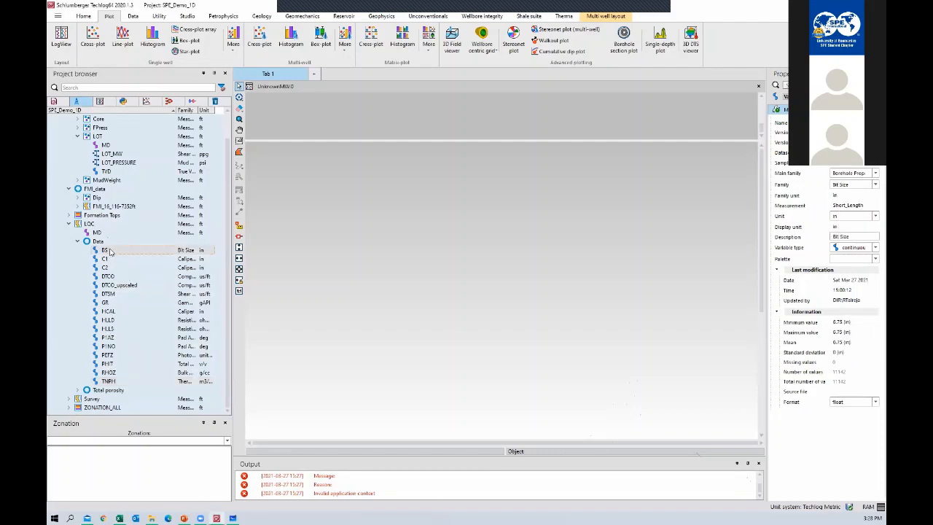
left_click(115, 303)
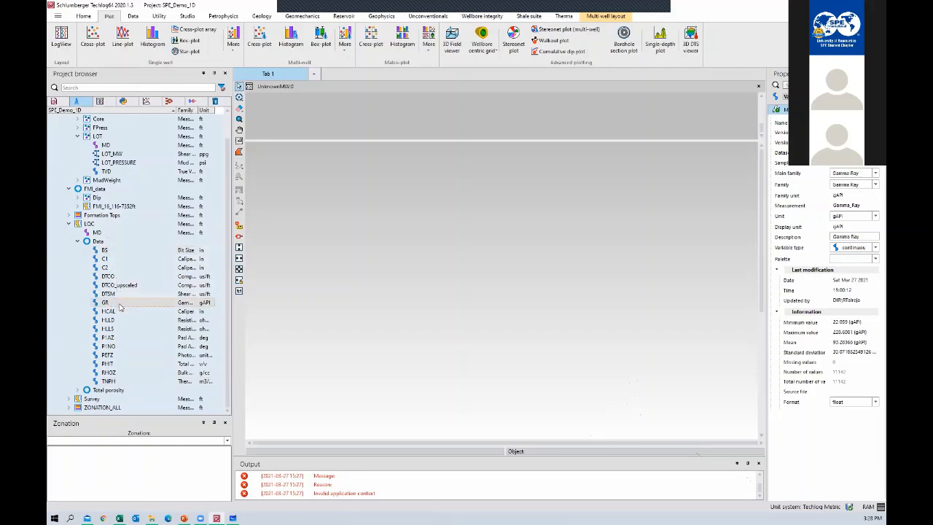
left_click_drag(123, 304, 425, 250)
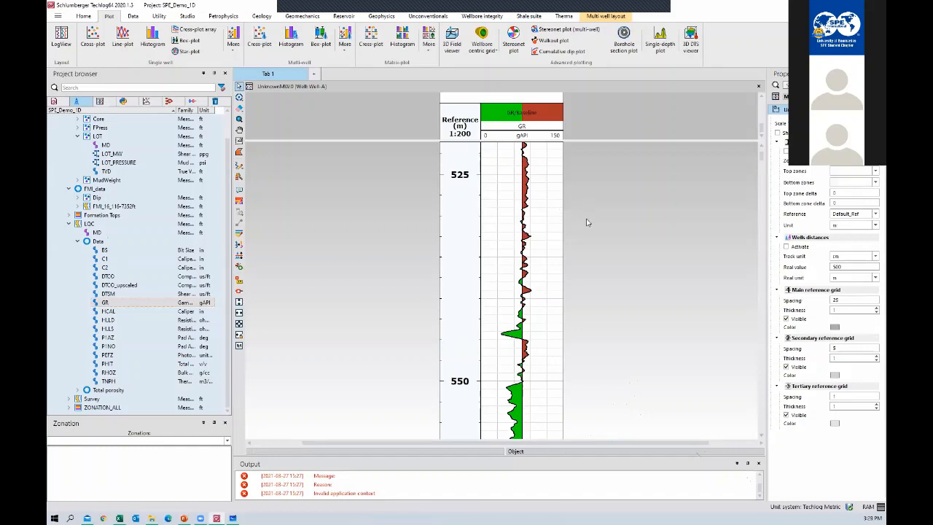
scroll(545, 215, "down", 5)
scroll(545, 218, "down", 5)
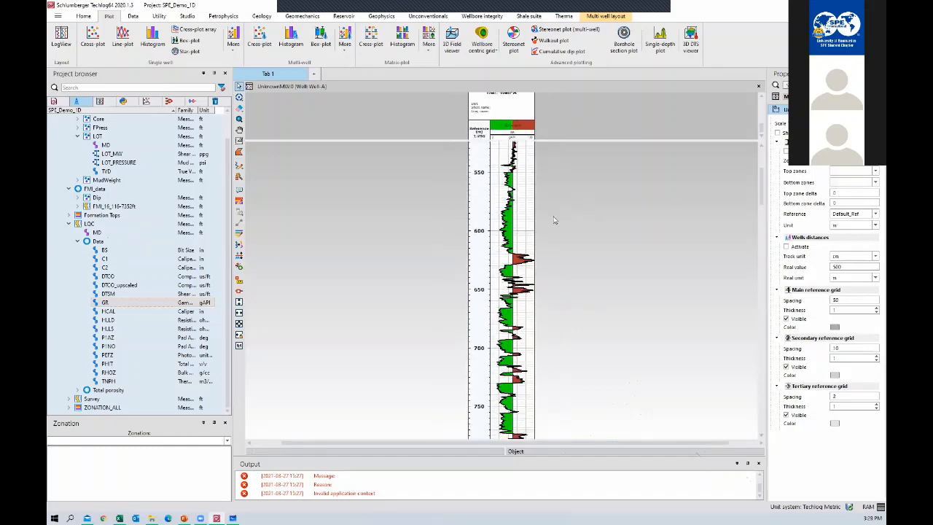
left_click_drag(545, 180, 536, 155)
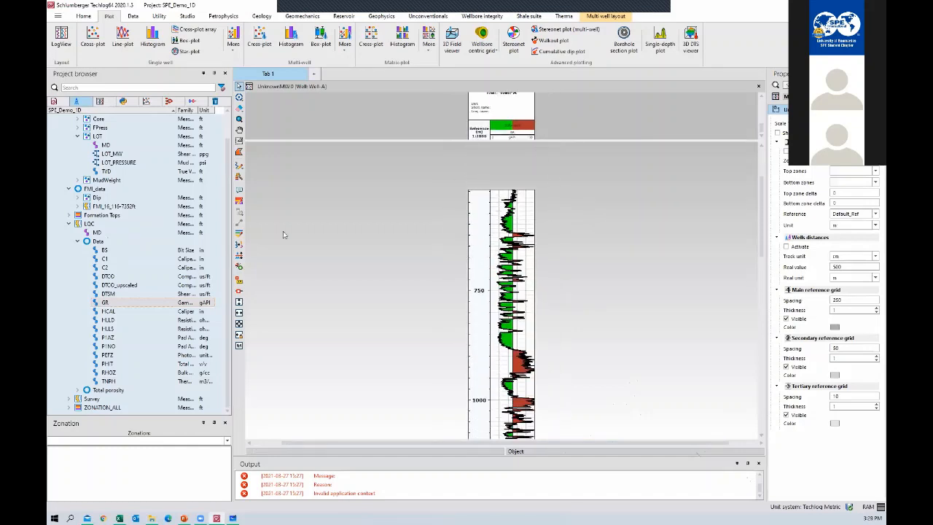
Discard the existing GR layout without saving and plot the GR log again in a fresh LogView.
left_click(493, 244)
key("Delete")
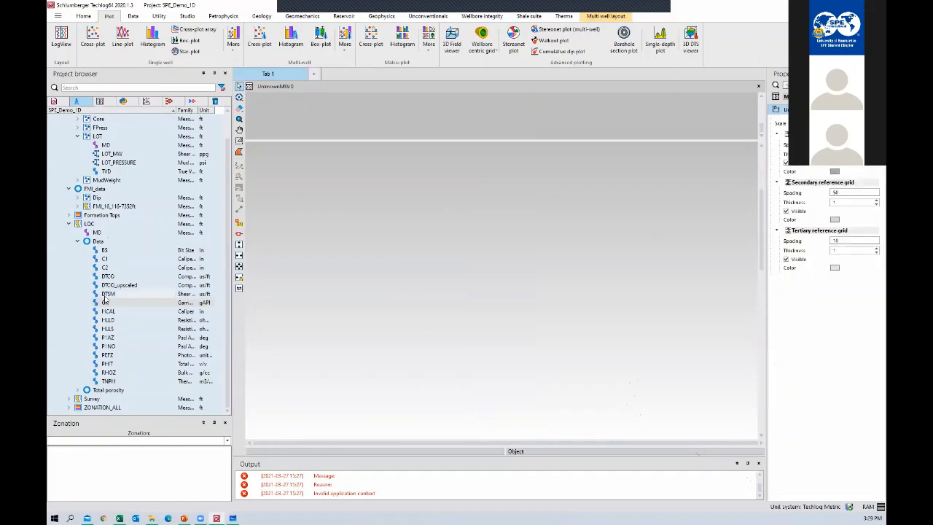
left_click(106, 303)
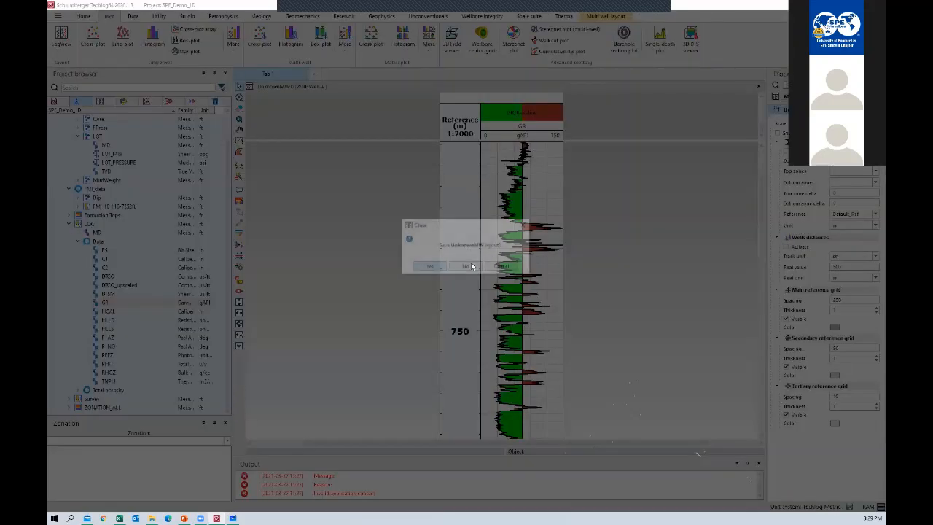
left_click(471, 265)
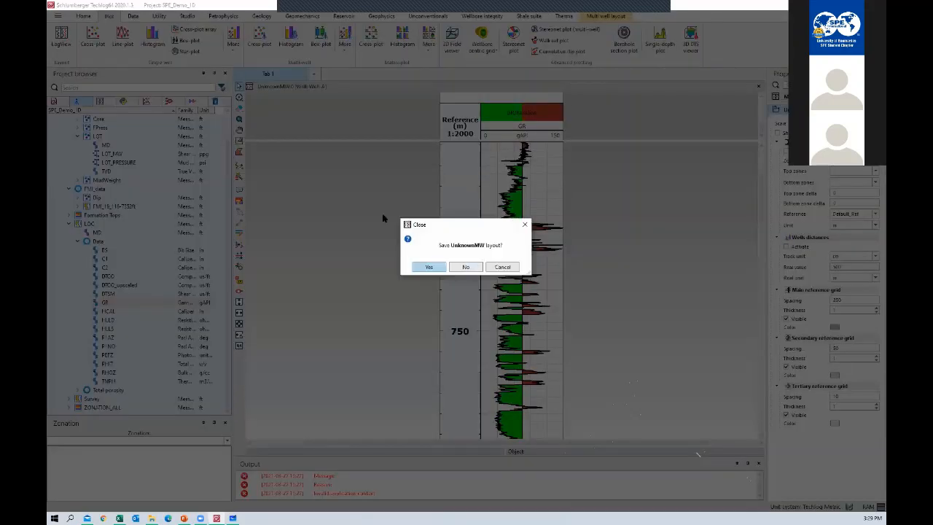
left_click(61, 44)
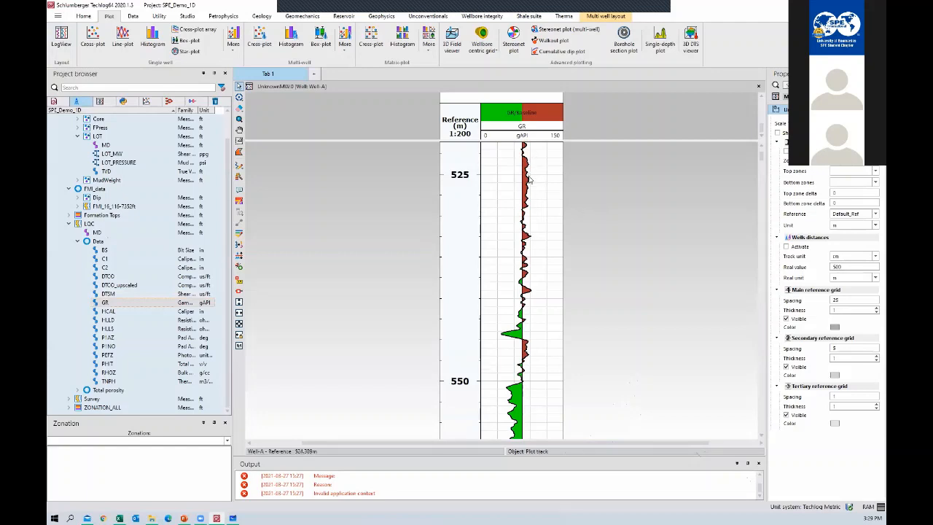
Compress the GR plot's depth scale to 1:12000 to fit the whole logged interval in view.
scroll(529, 193, "down", 1)
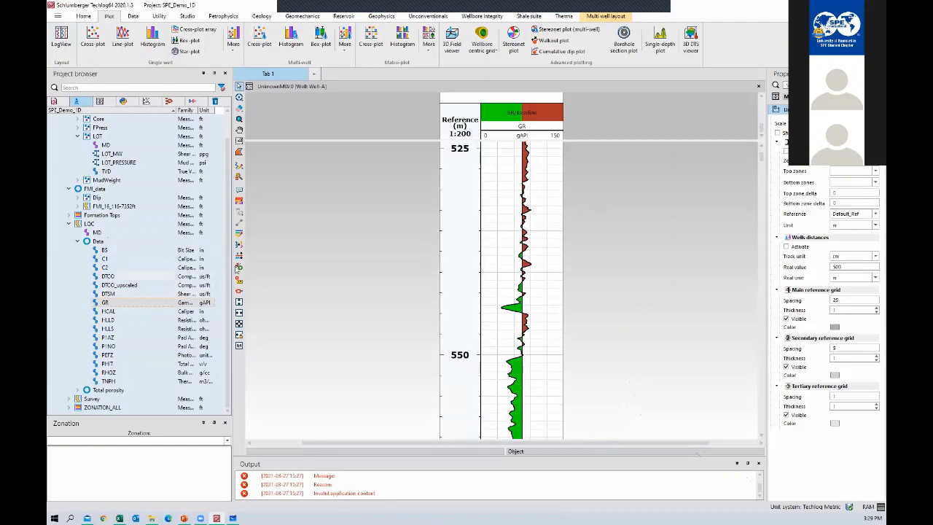
left_click(517, 134)
left_click(570, 197)
scroll(538, 280, "down", 1)
scroll(540, 285, "down", 1)
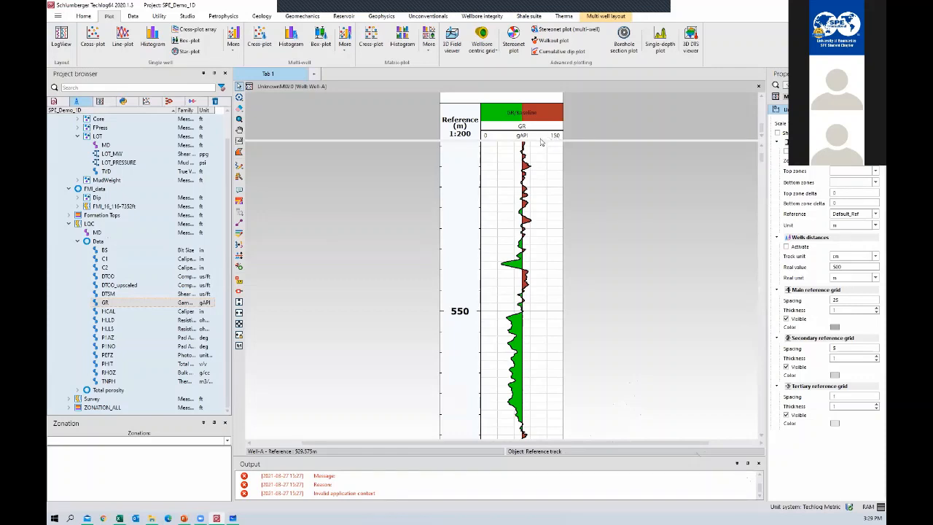
scroll(591, 214, "down", 1)
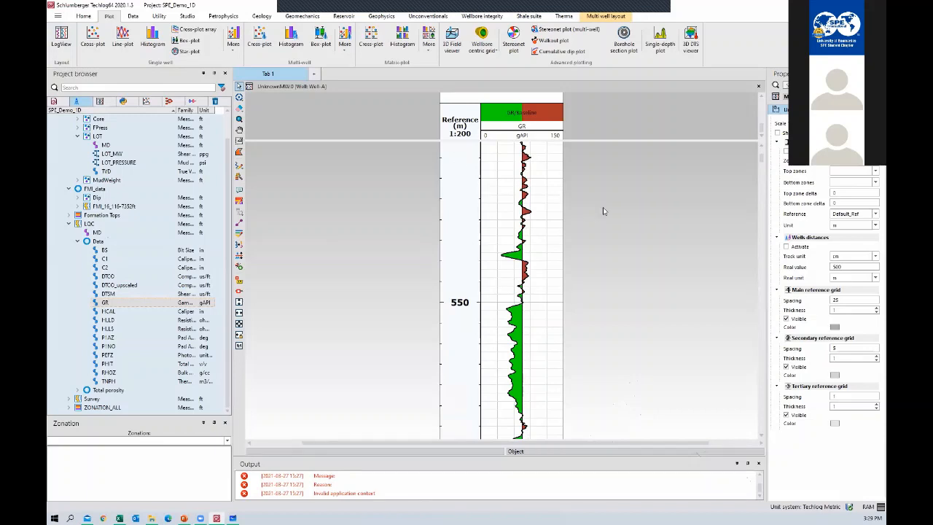
scroll(602, 209, "down", 1)
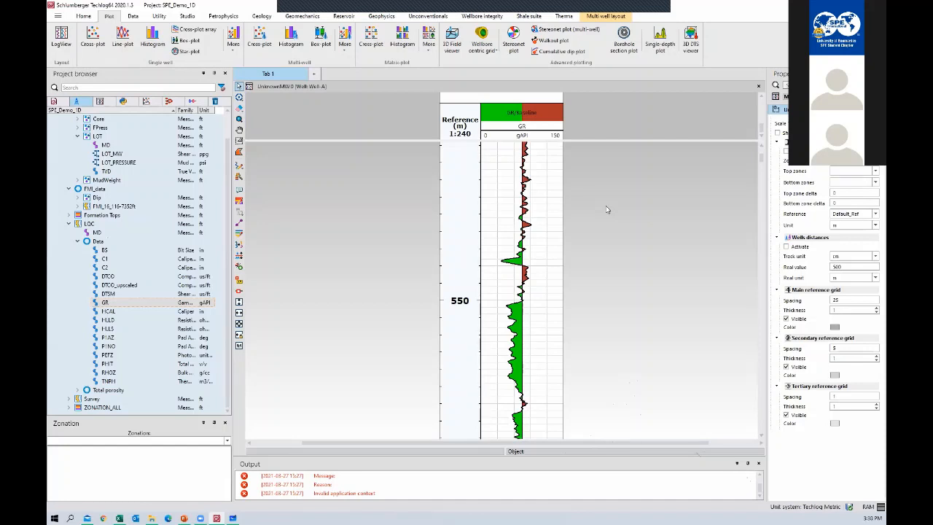
scroll(606, 209, "down", 5)
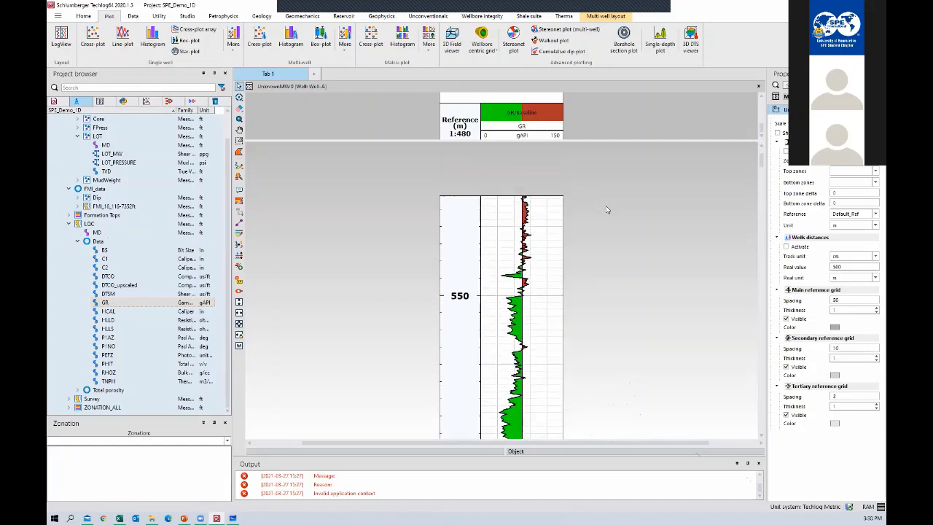
scroll(606, 209, "down", 2)
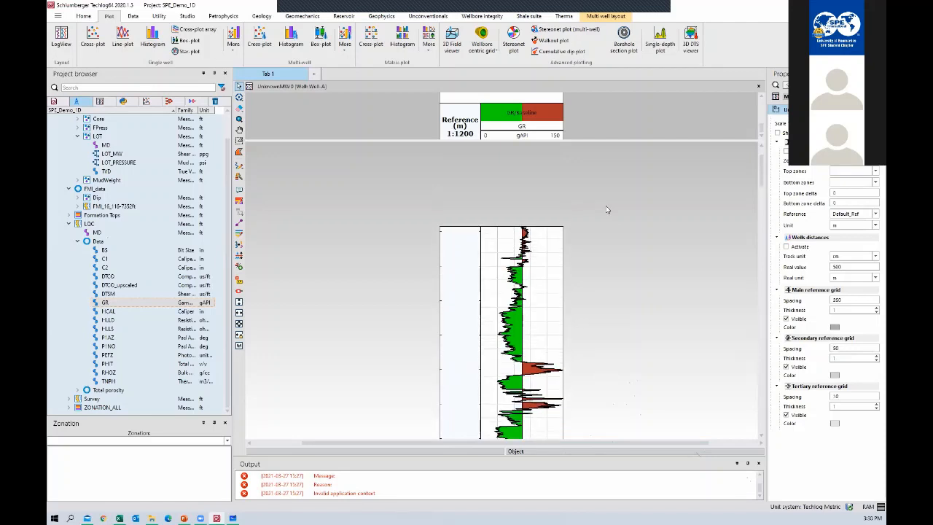
scroll(605, 209, "down", 3)
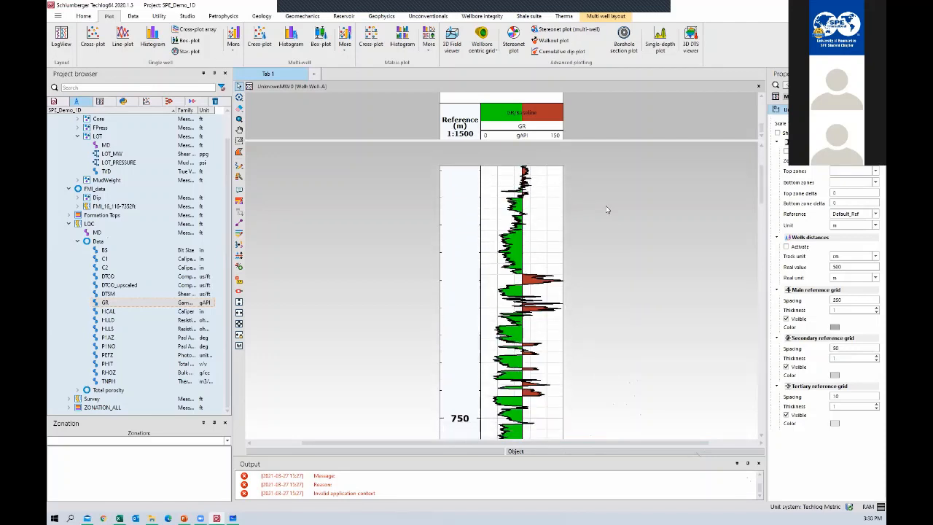
scroll(605, 209, "down", 4)
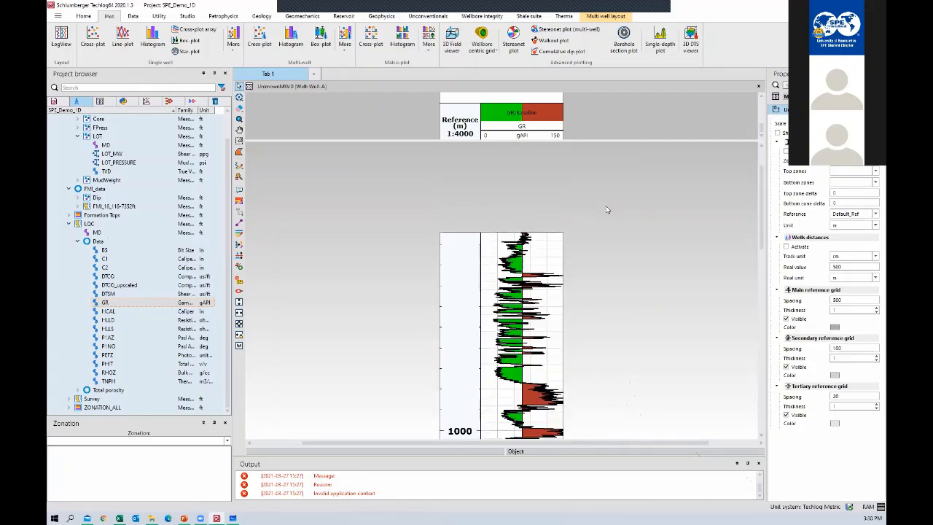
scroll(605, 209, "down", 4)
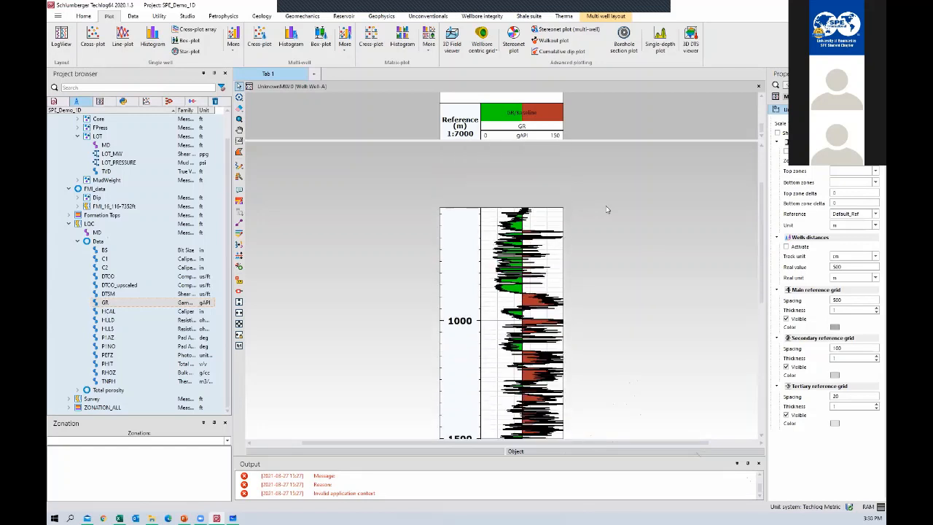
scroll(605, 209, "down", 4)
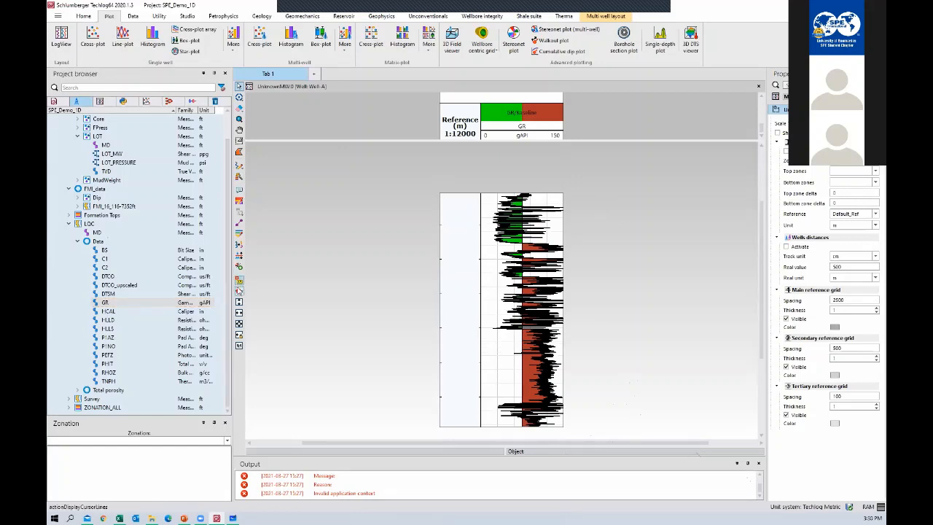
Turn on the cursor lines for reading depth and GR values, and widen the properties area.
left_click(241, 295)
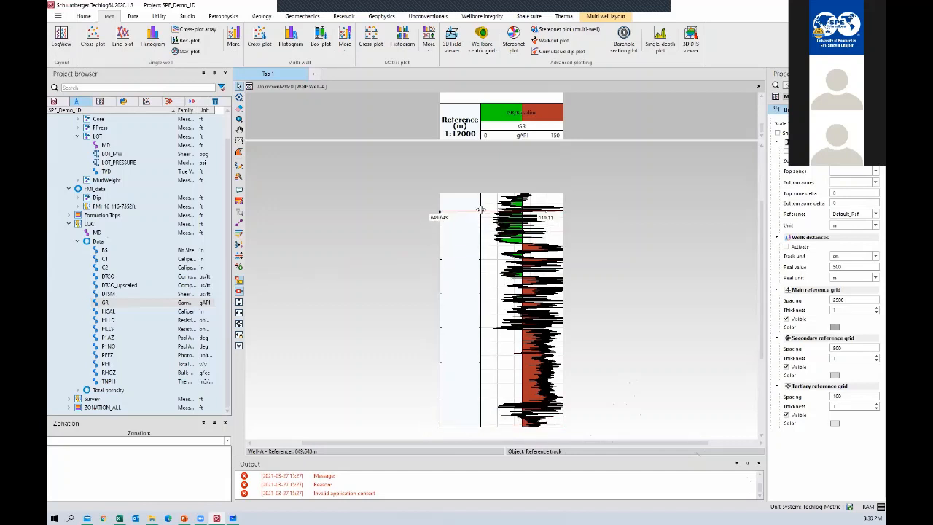
scroll(507, 203, "down", 1)
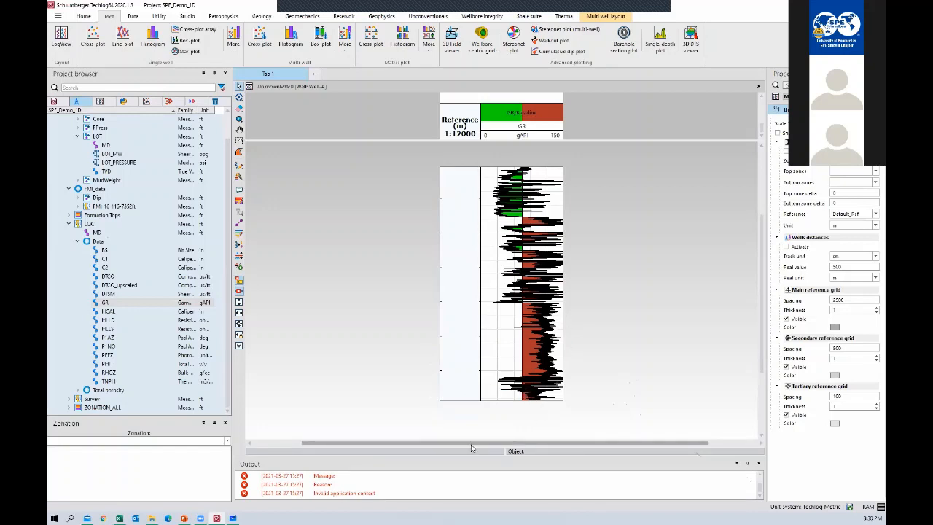
left_click_drag(472, 443, 514, 443)
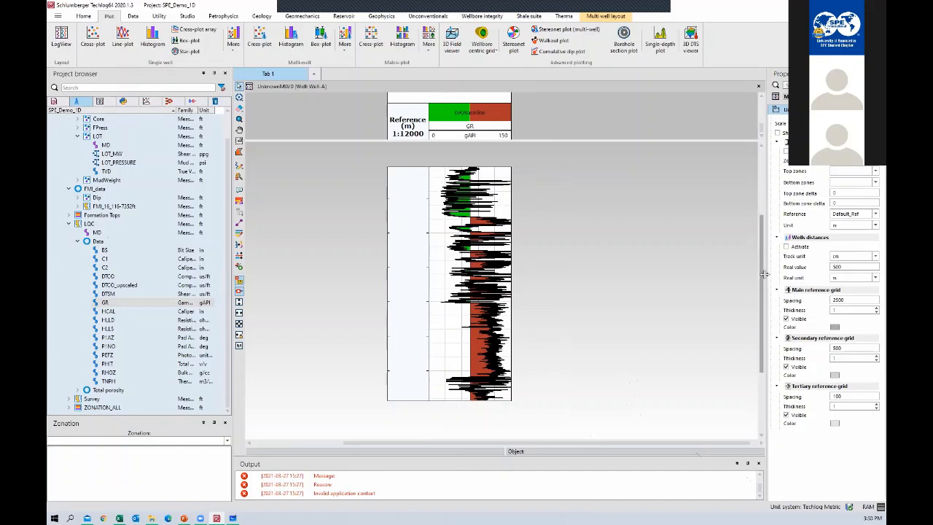
left_click_drag(765, 278, 735, 277)
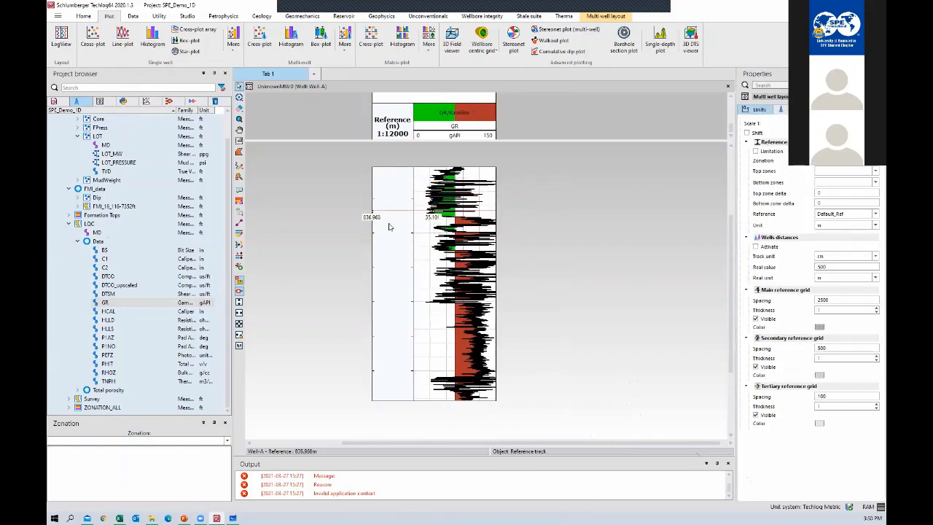
Stop the reference track from using the layout's reference and set its main grid spacing to 200.
left_click(392, 244)
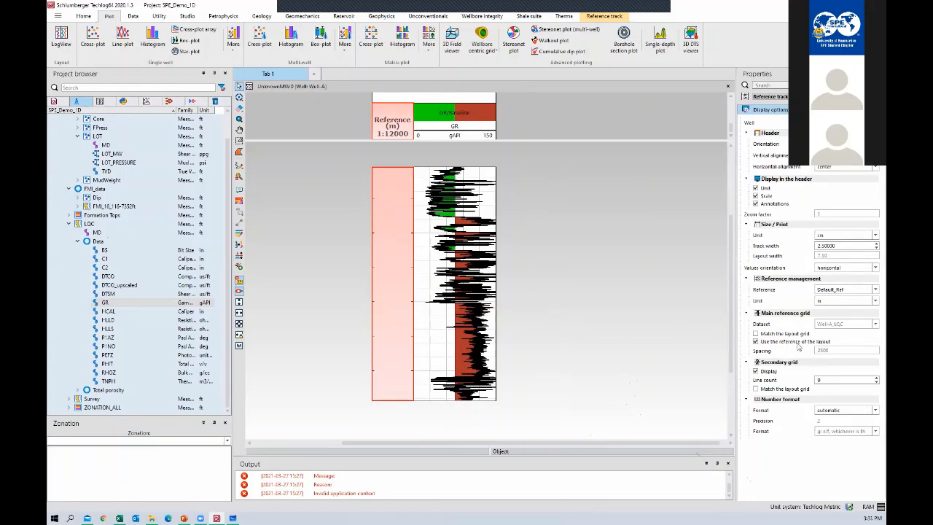
left_click(754, 342)
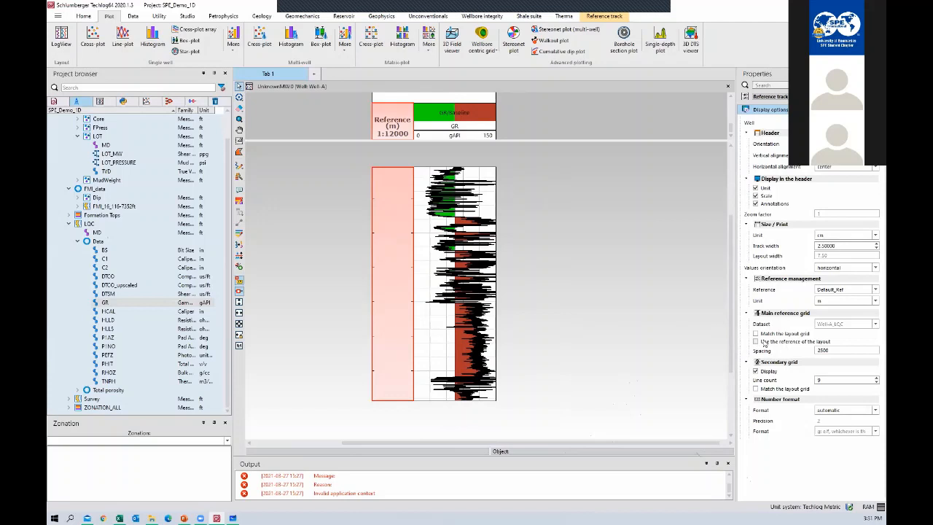
double_click(841, 348)
type("200")
key("Return")
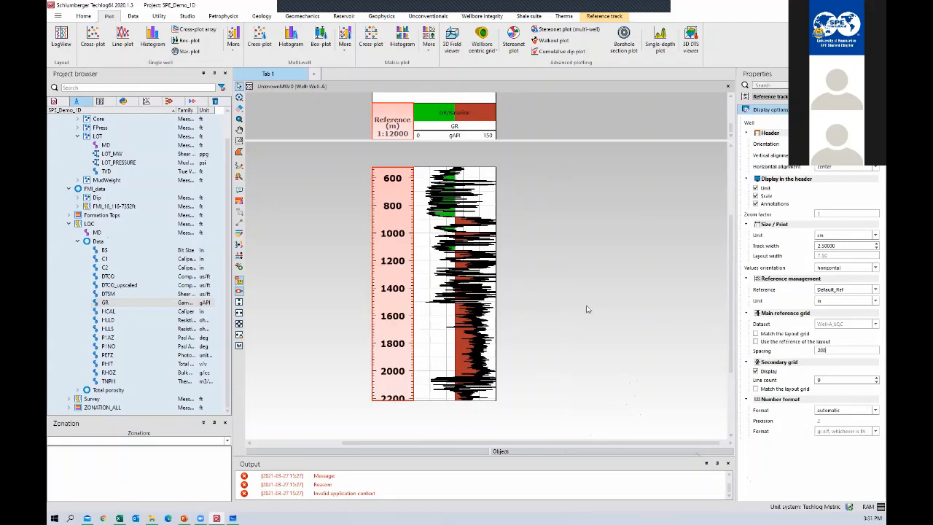
left_click(403, 184)
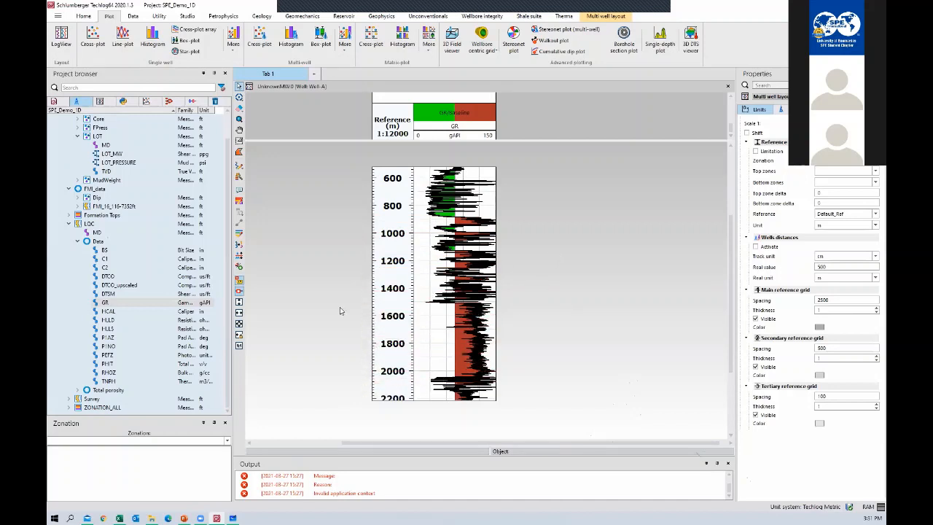
Plot the HLLD resistivity log in a track beside GR, and widen the project browser to show full family names.
left_click(115, 321)
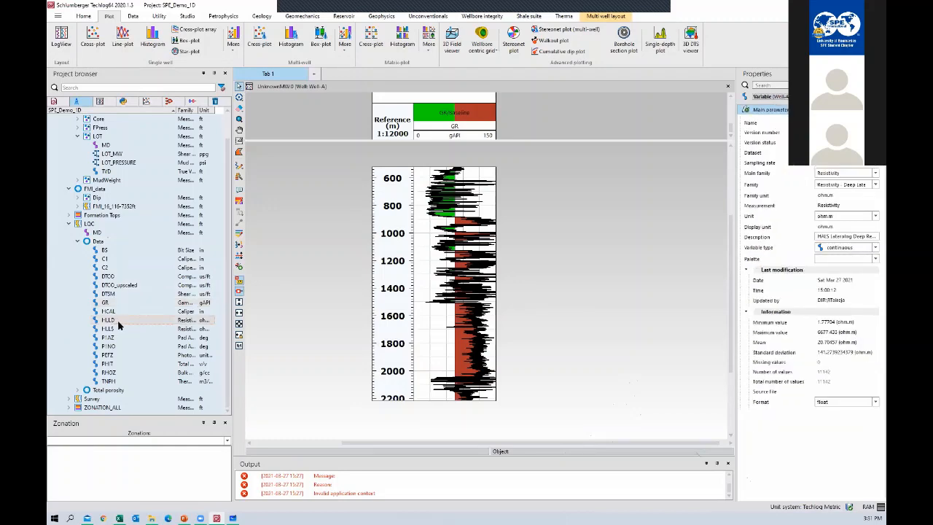
left_click_drag(117, 320, 300, 306)
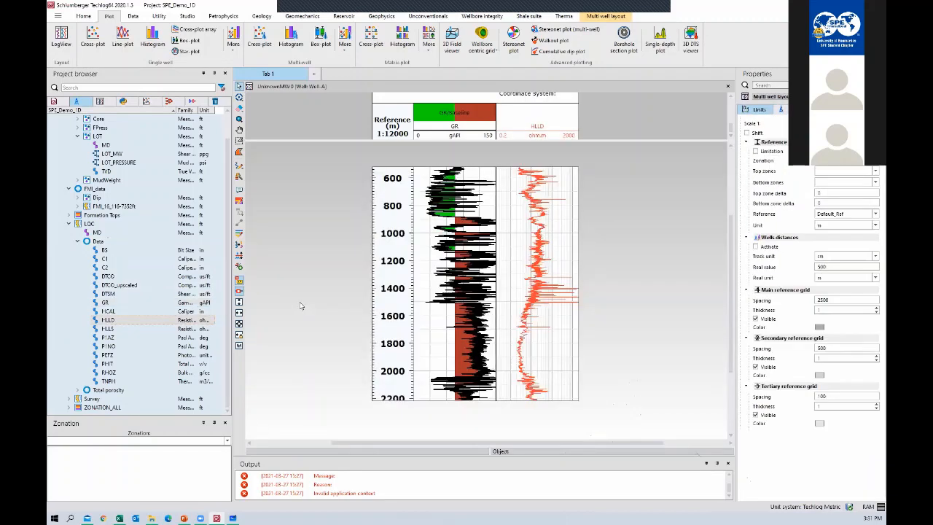
left_click(110, 329)
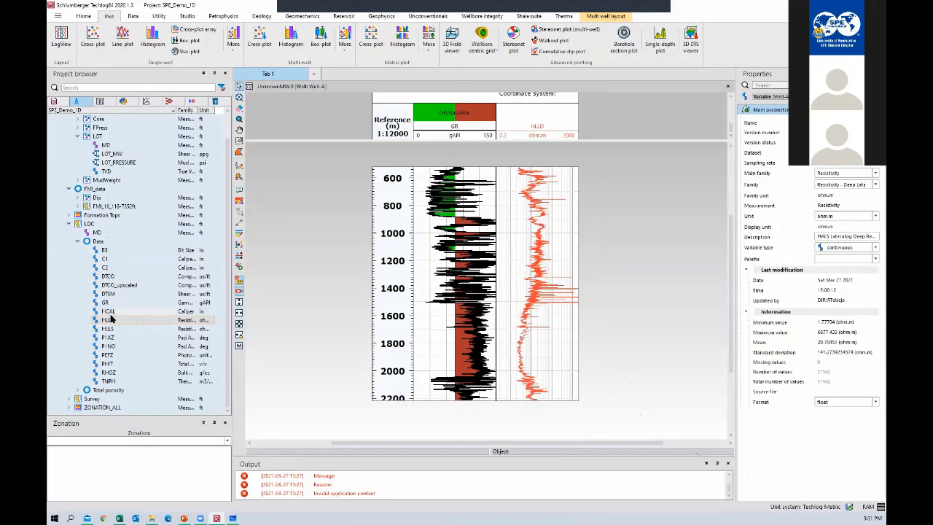
left_click_drag(232, 320, 260, 319)
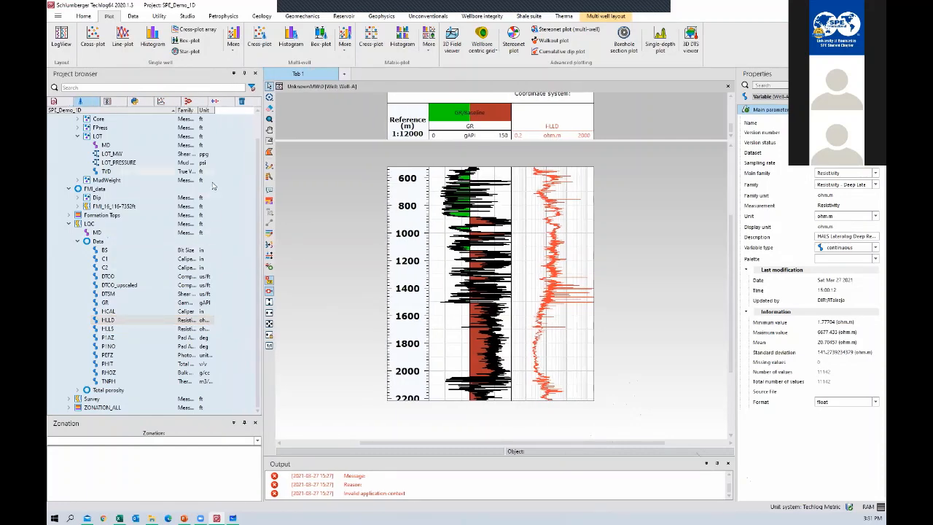
left_click_drag(198, 109, 242, 110)
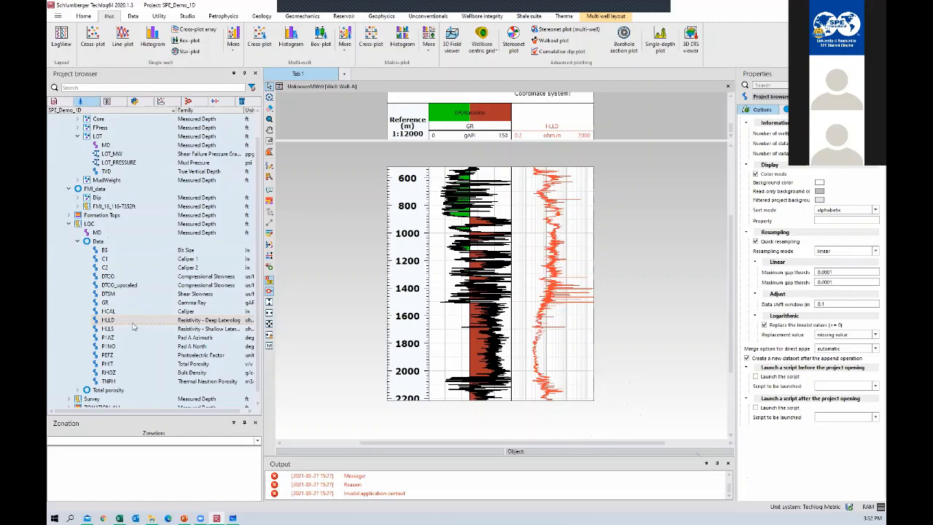
Switch to Microsoft Whiteboard and clear the canvas of the old handwritten notes.
left_click(233, 518)
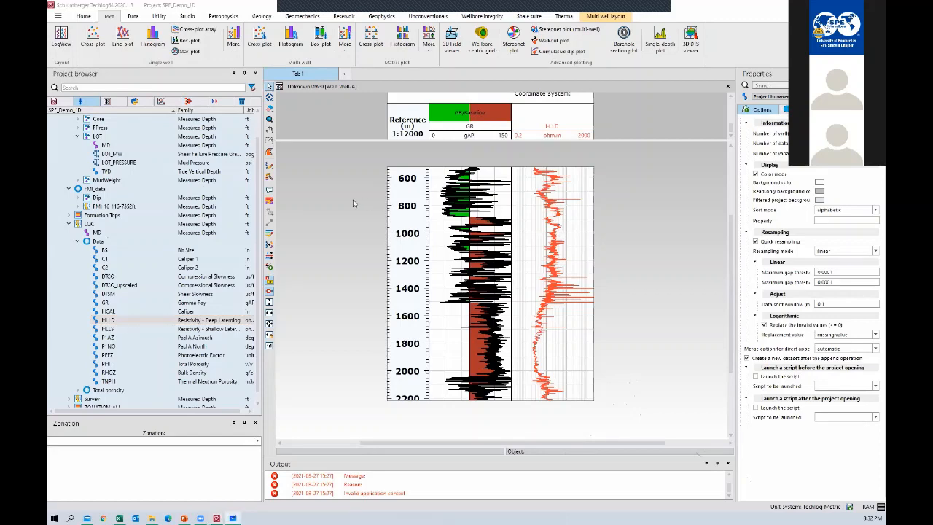
left_click(761, 158)
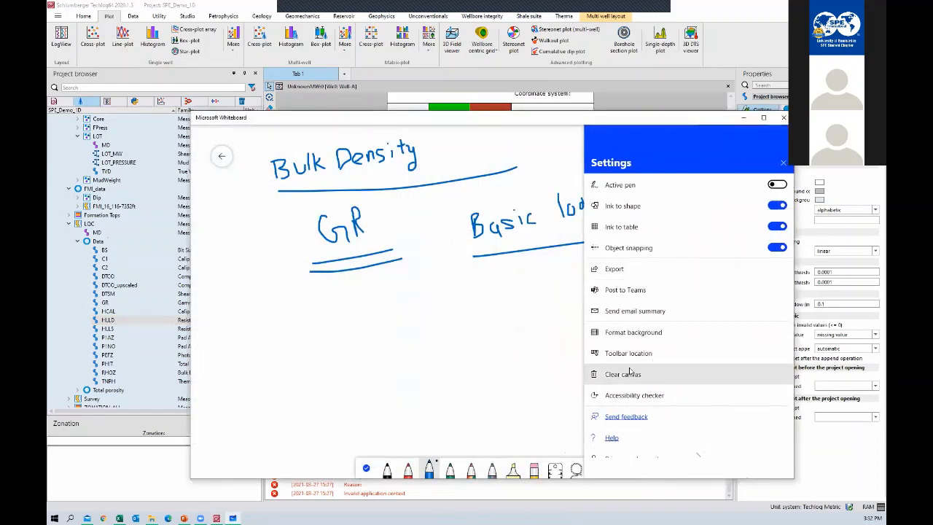
left_click(627, 374)
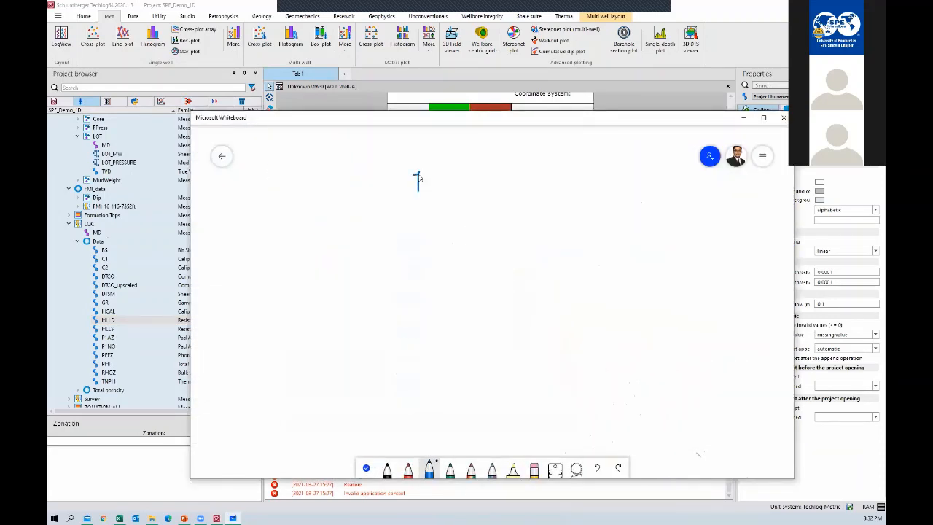
Handwrite "Family" near the top of the whiteboard and draw four branch lines fanning out beneath it.
mouse_move(414, 173)
left_mouse_down()
mouse_move(434, 172)
mouse_move(439, 188)
mouse_move(489, 181)
left_mouse_up()
left_click(462, 165)
mouse_move(494, 169)
left_mouse_down()
mouse_move(475, 200)
mouse_move(403, 262)
left_mouse_up()
mouse_move(459, 207)
left_mouse_down()
mouse_move(459, 258)
mouse_move(482, 239)
mouse_move(501, 268)
mouse_move(510, 228)
left_mouse_up()
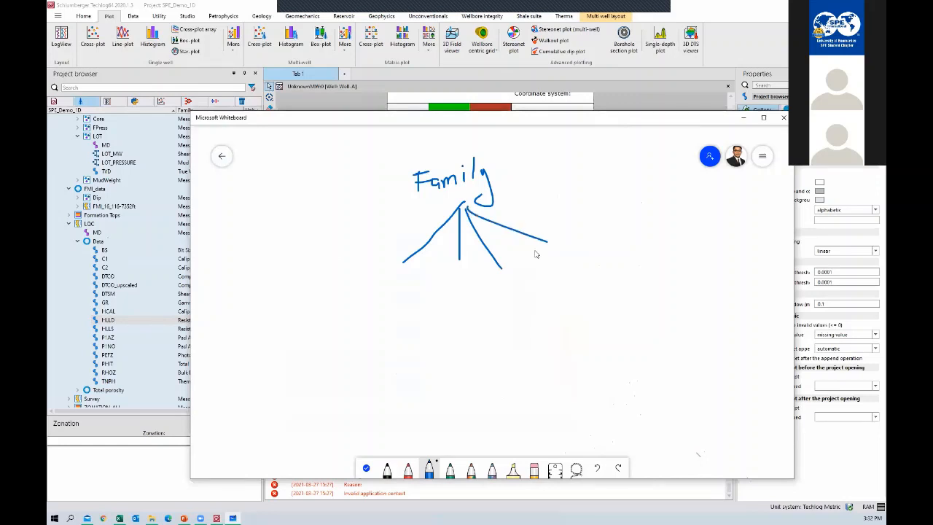
Draw a vertical divider beside the Family sketch and write an underlined "Gamma Ray" heading with four branch lines below it.
mouse_move(531, 122)
left_mouse_down()
mouse_move(481, 121)
mouse_move(499, 336)
left_mouse_up()
mouse_move(561, 205)
left_mouse_down()
mouse_move(547, 222)
mouse_move(575, 216)
mouse_move(582, 229)
mouse_move(594, 213)
mouse_move(598, 228)
mouse_move(604, 208)
mouse_move(620, 219)
left_mouse_up()
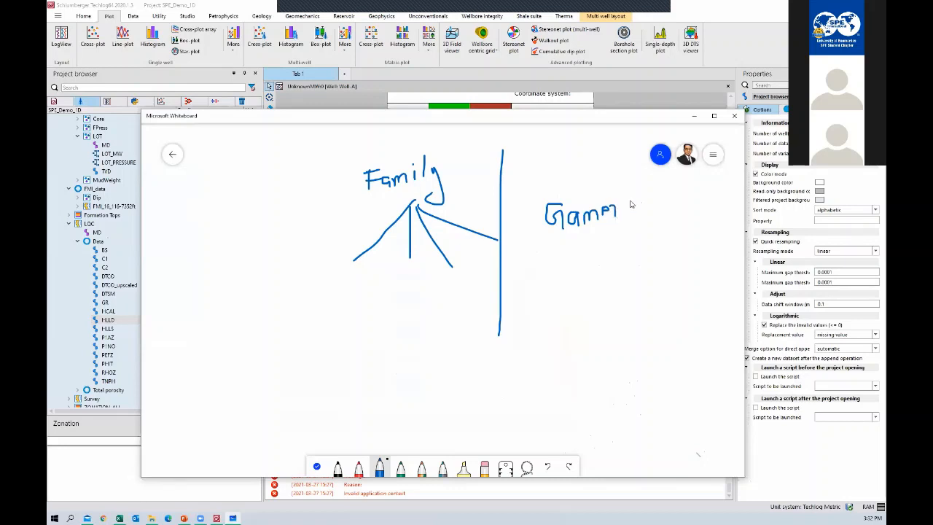
mouse_move(632, 187)
left_mouse_down()
mouse_move(631, 215)
mouse_move(661, 212)
mouse_move(663, 234)
left_mouse_up()
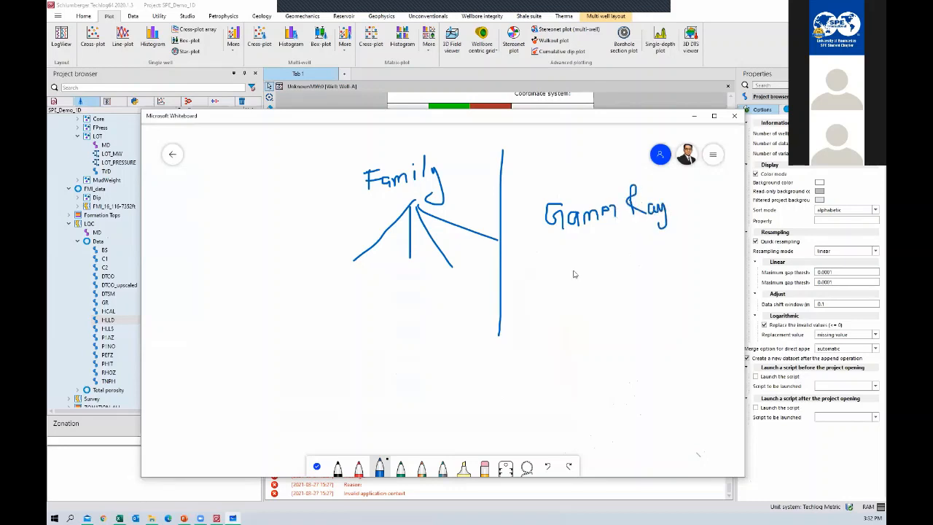
left_click_drag(550, 246, 684, 246)
left_click_drag(613, 255, 542, 342)
left_click_drag(614, 257, 585, 337)
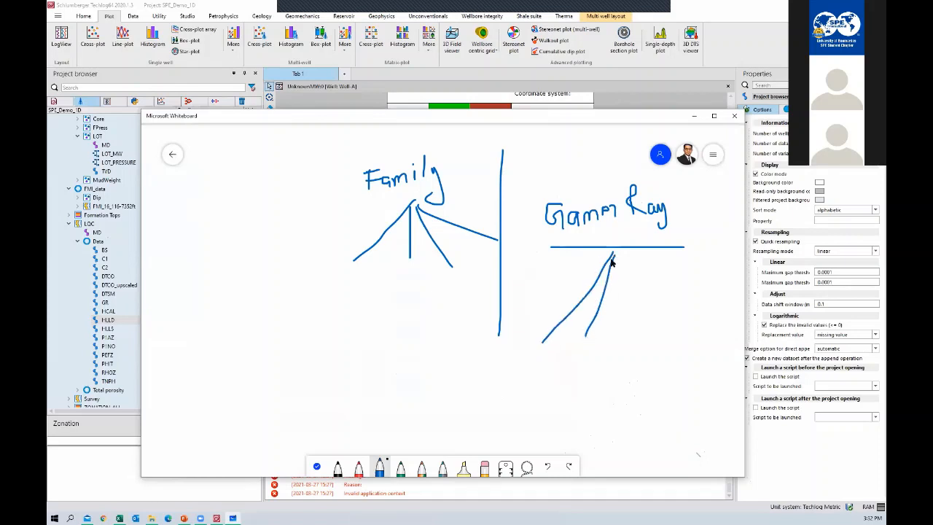
left_click_drag(613, 257, 642, 337)
left_click_drag(614, 257, 692, 327)
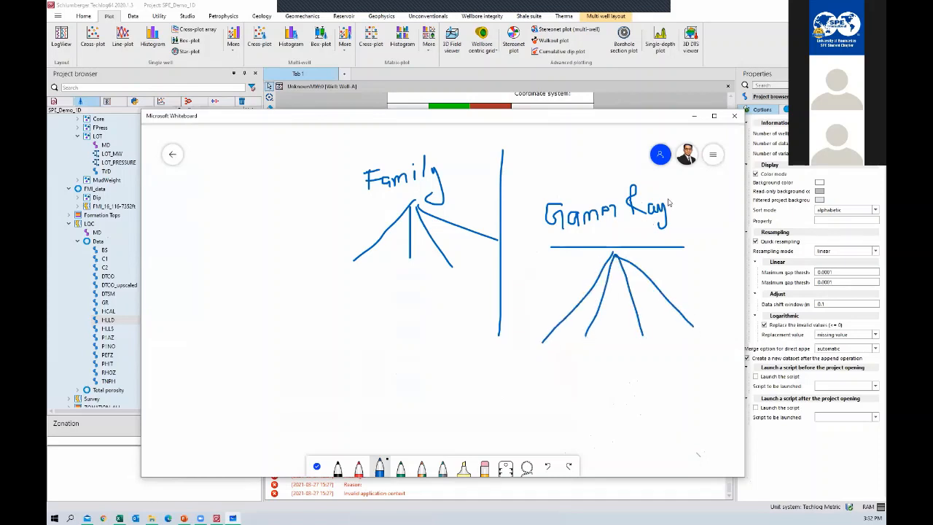
Add check marks beside and above the Gamma Ray heading and at the end of each of its four branches.
left_click_drag(669, 202, 693, 189)
left_click_drag(554, 184, 604, 161)
mouse_move(526, 358)
left_mouse_down()
mouse_move(596, 341)
mouse_move(634, 350)
mouse_move(649, 336)
left_mouse_up()
left_click_drag(676, 332, 695, 325)
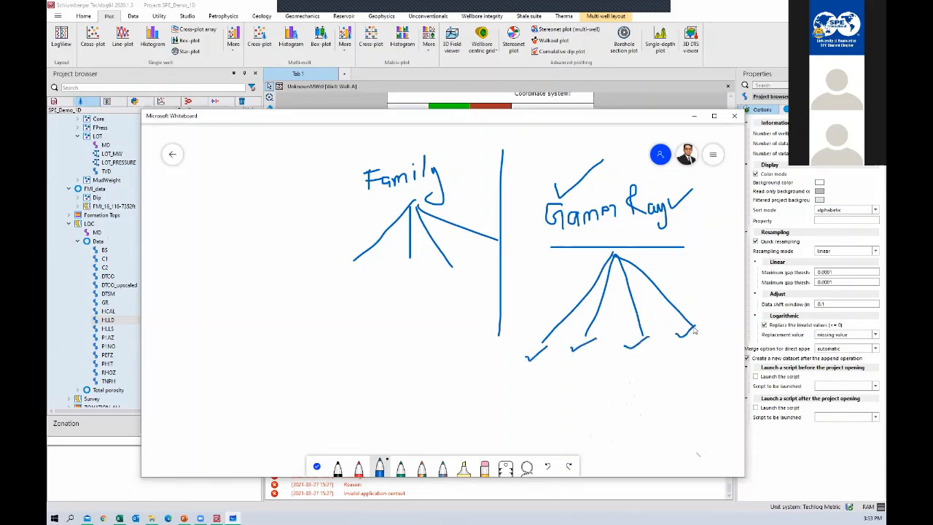
Write an underlined "Ress" heading beside the Family sketch, draw four branch lines below it, and close the whiteboard.
mouse_move(241, 227)
left_mouse_down()
mouse_move(241, 253)
mouse_move(264, 242)
mouse_move(326, 257)
left_mouse_up()
left_click_drag(266, 270, 197, 337)
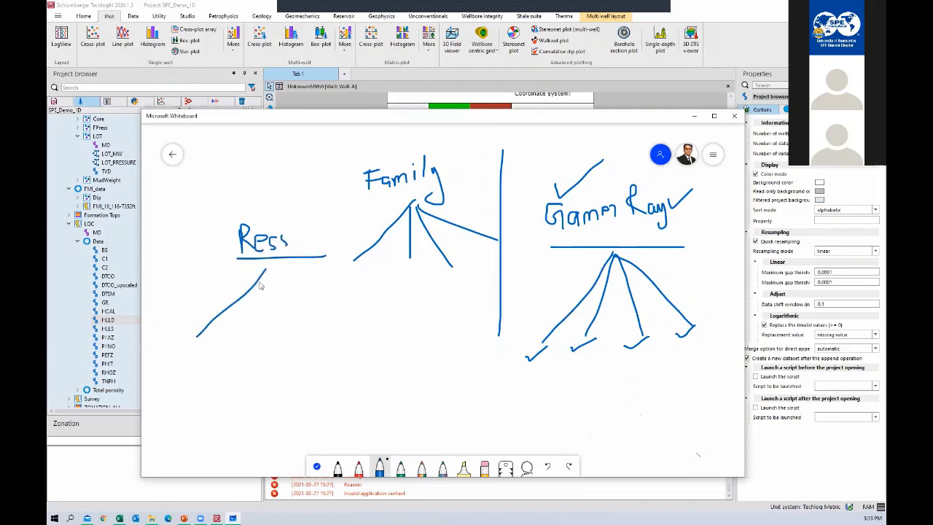
mouse_move(265, 274)
left_mouse_down()
mouse_move(251, 331)
mouse_move(306, 337)
left_mouse_up()
left_click_drag(268, 271, 358, 332)
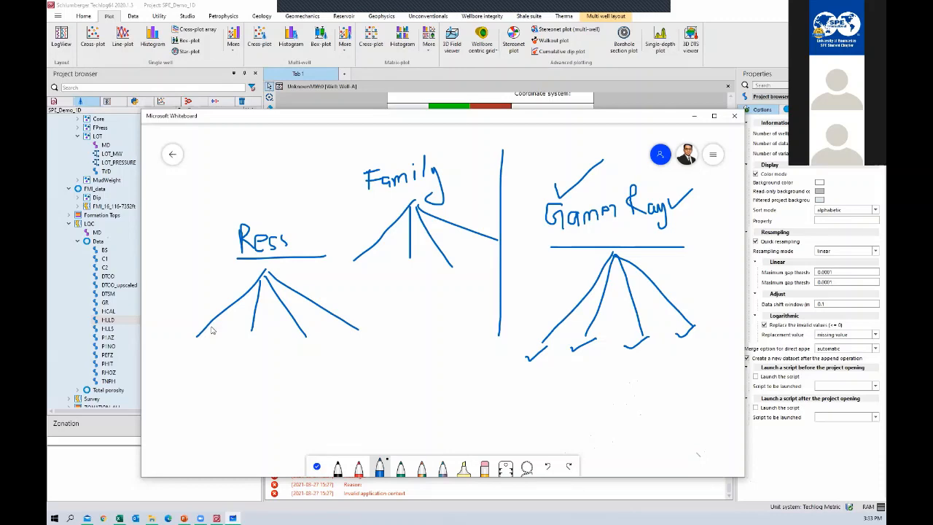
left_click(734, 116)
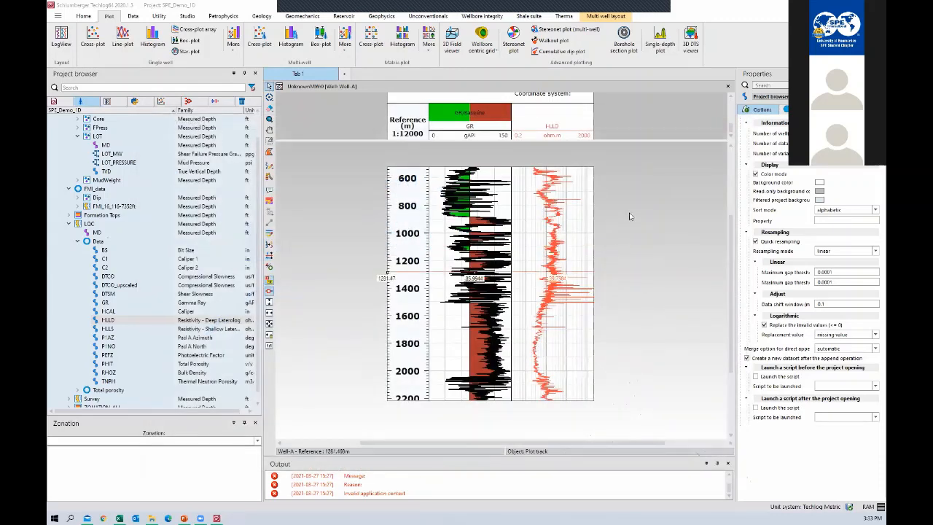
Plot the DTCO compressional slowness log in a new track after HLLD, and delete that track.
left_click(631, 216)
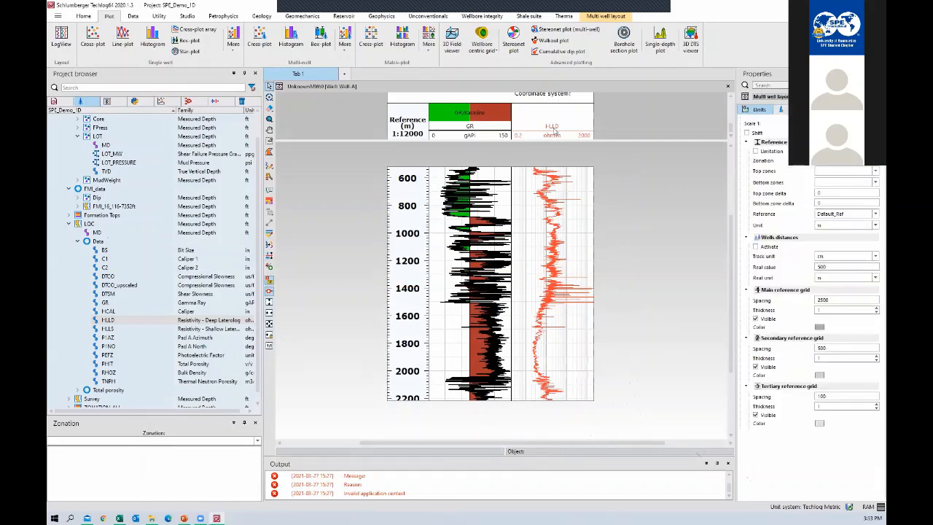
left_click(109, 260)
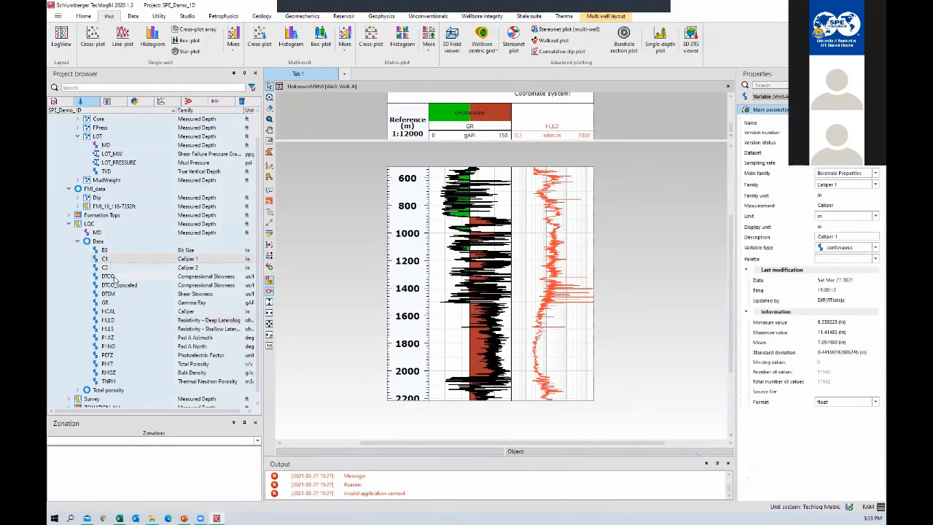
left_click(110, 277)
left_click_drag(108, 279, 370, 230)
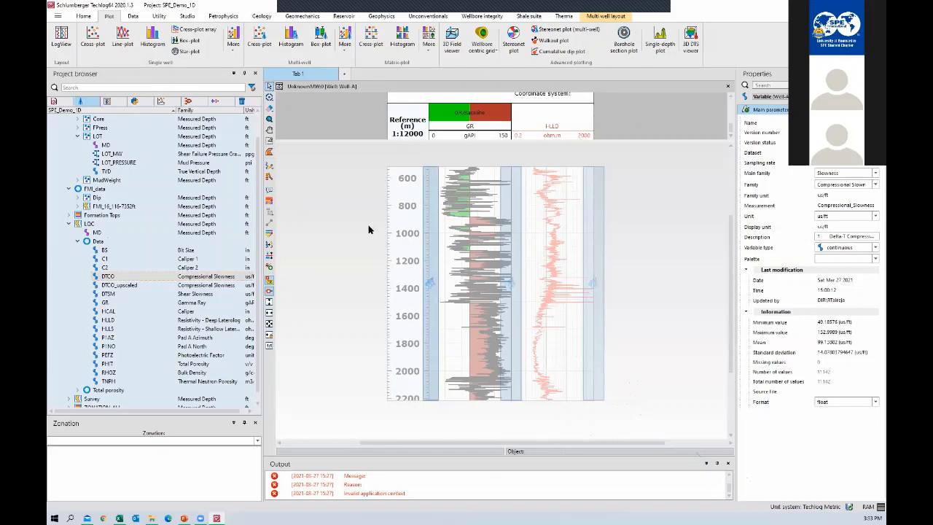
mouse_move(368, 230)
left_mouse_down()
mouse_move(427, 239)
mouse_move(428, 216)
mouse_move(451, 233)
mouse_move(593, 210)
mouse_move(596, 219)
mouse_move(333, 272)
mouse_move(323, 258)
mouse_move(349, 267)
left_mouse_up()
left_click_drag(348, 266, 598, 218)
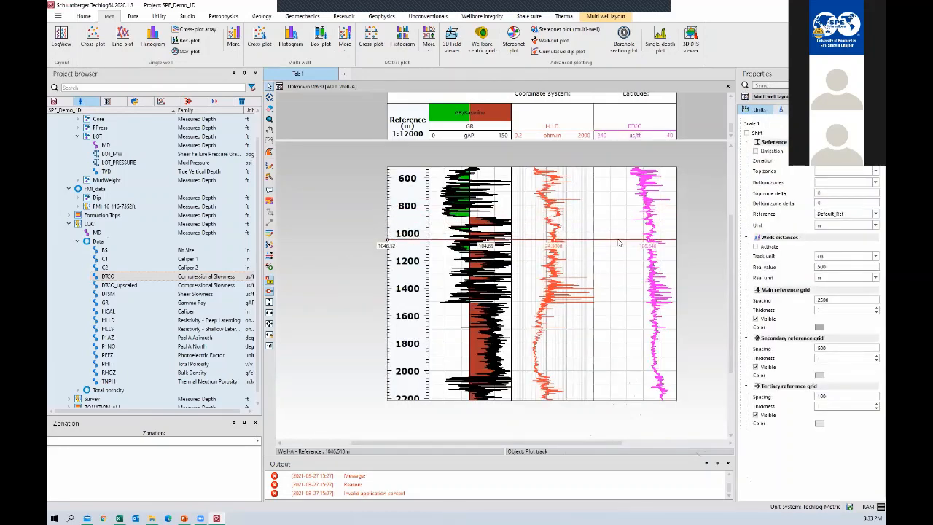
left_click(618, 242)
key("Delete")
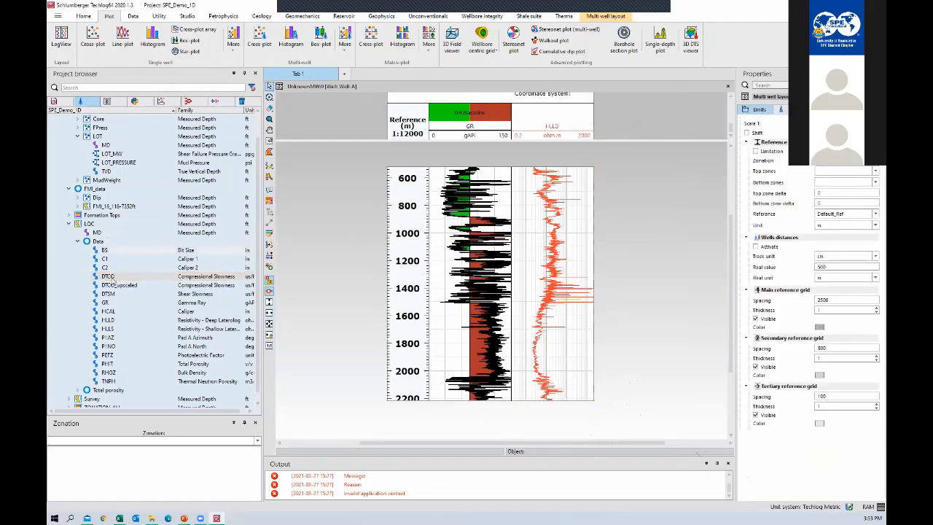
Plot the DTCO log in a new track between the reference and GR tracks, and delete that track.
left_click_drag(108, 276, 428, 266)
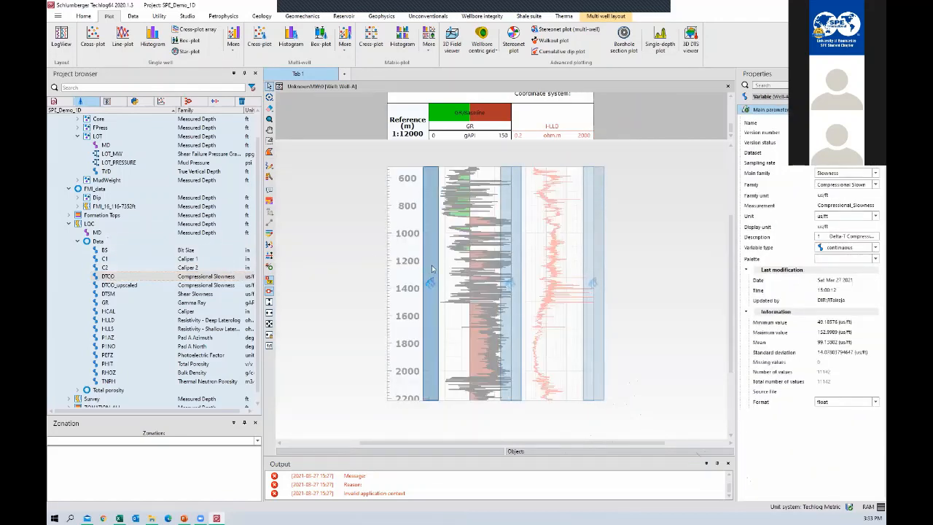
left_click_drag(432, 269, 432, 269)
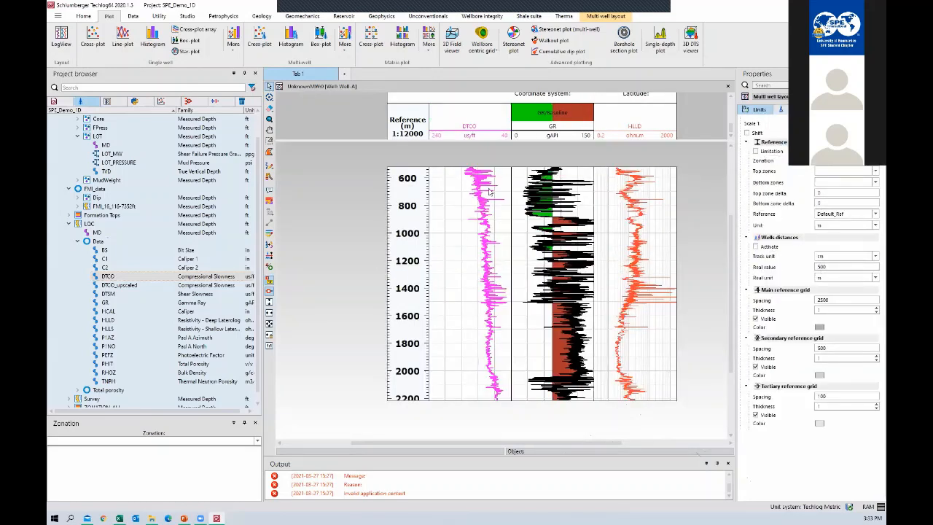
left_click(459, 258)
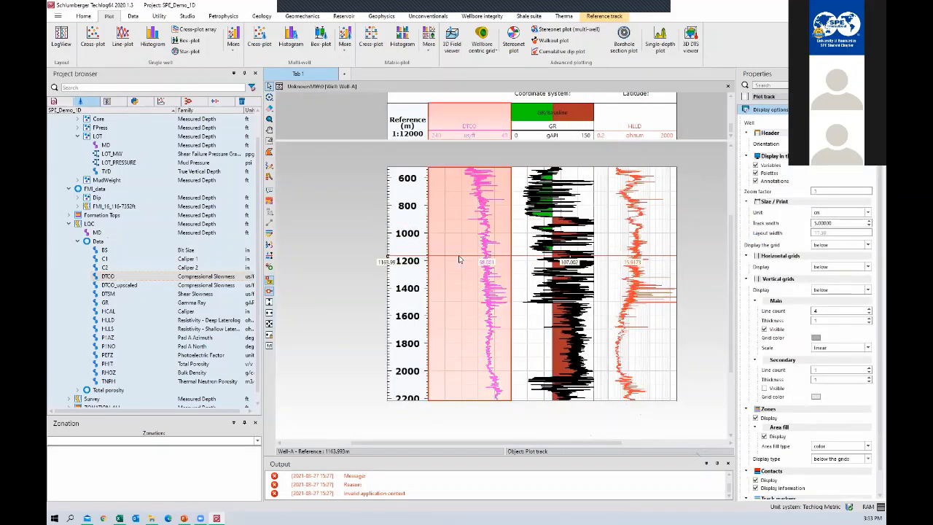
key("Delete")
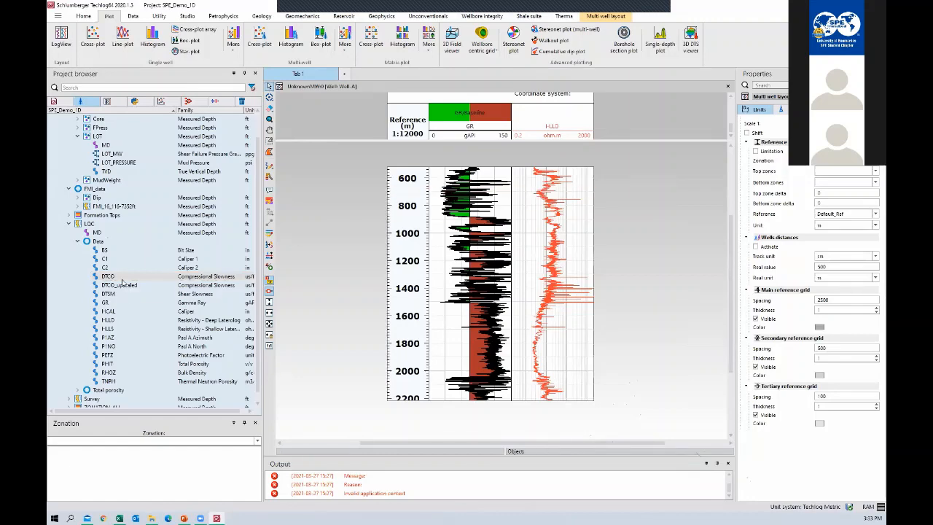
Overlay the DTCO log on the GR curve in the same track, and enlarge the layout's header area.
left_click(117, 277)
mouse_move(182, 276)
left_mouse_down()
mouse_move(408, 234)
mouse_move(464, 271)
left_mouse_up()
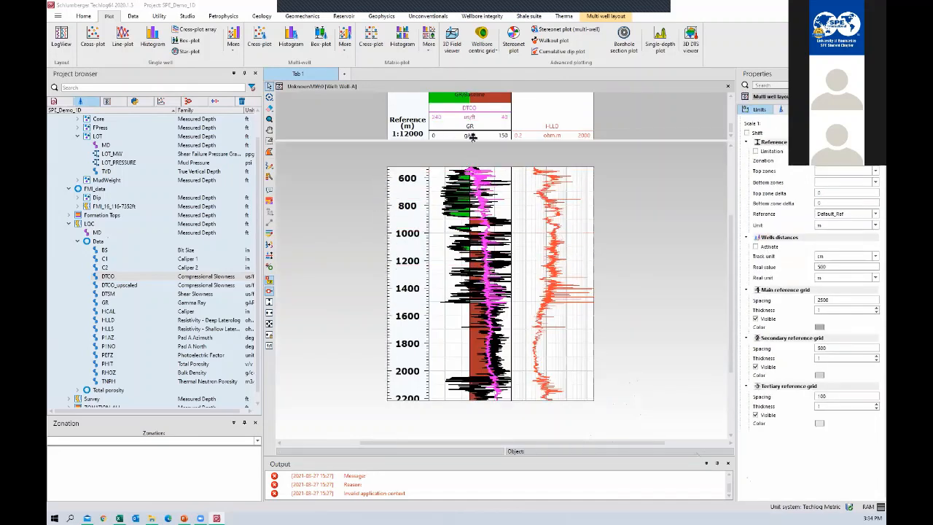
left_click_drag(476, 141, 476, 168)
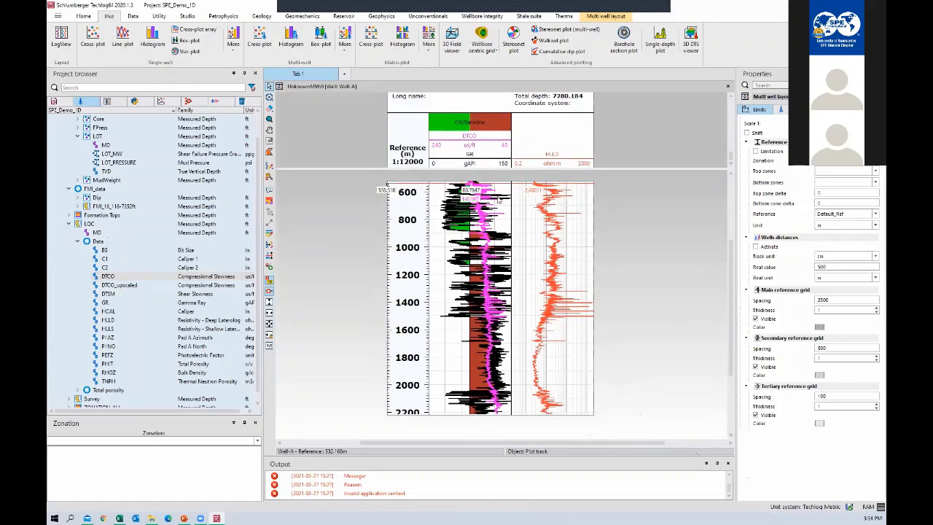
Shift the GR curve back and forth between the DTCO and HLLD tracks, leaving it in the DTCO track.
left_click(475, 163)
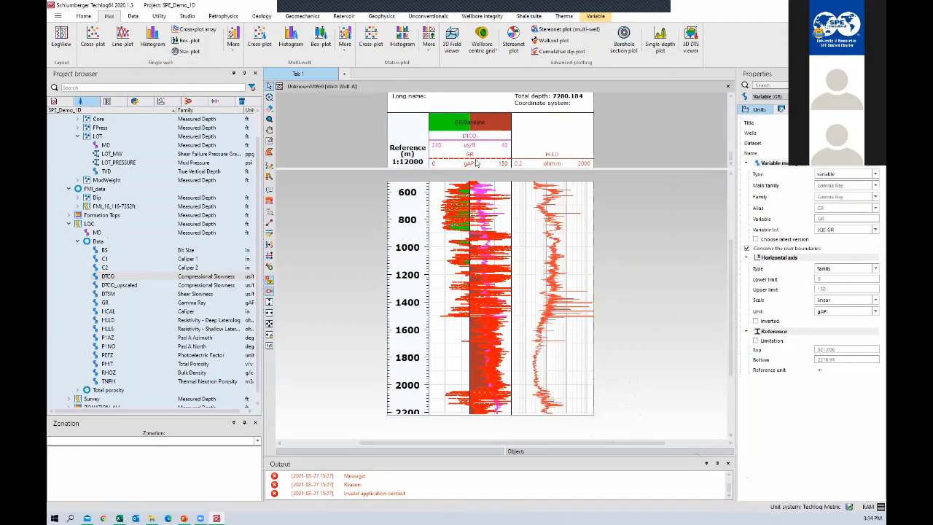
key("Right")
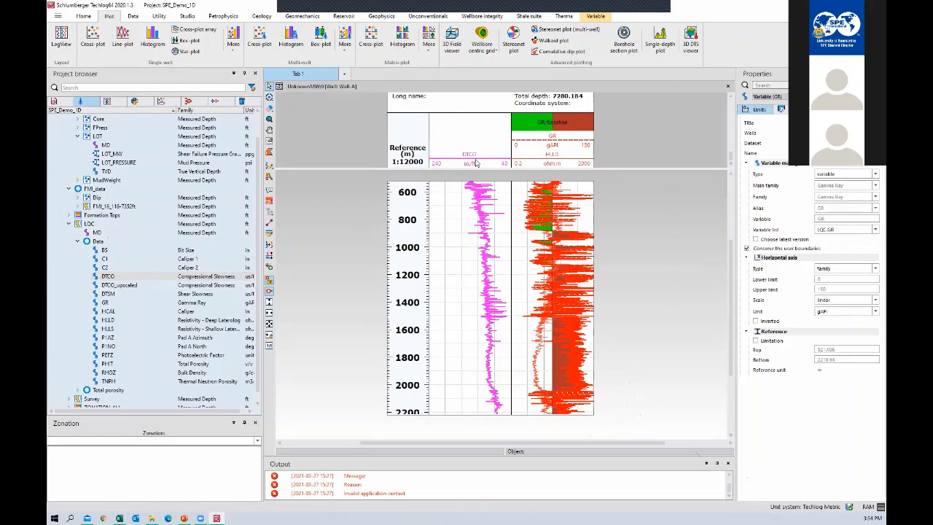
key("Left")
key("Right")
key("Left")
key("Right")
key("Left")
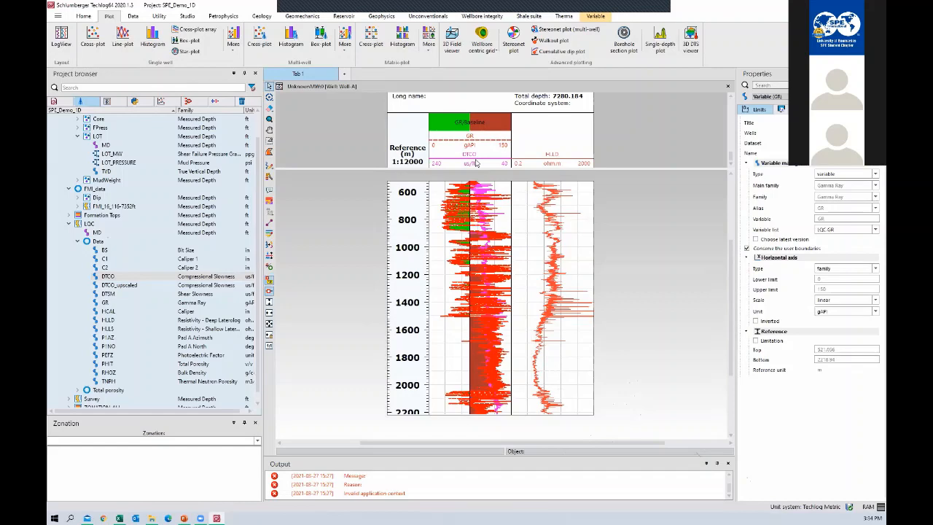
key("Right")
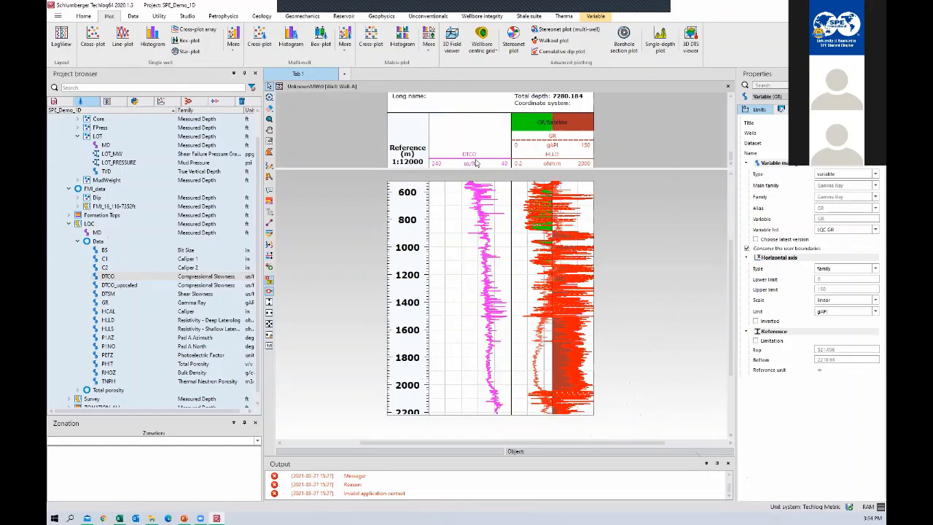
key("Left")
key("Right")
key("Left")
key("Right")
key("Left")
key("Right")
key("Left")
left_click(470, 164)
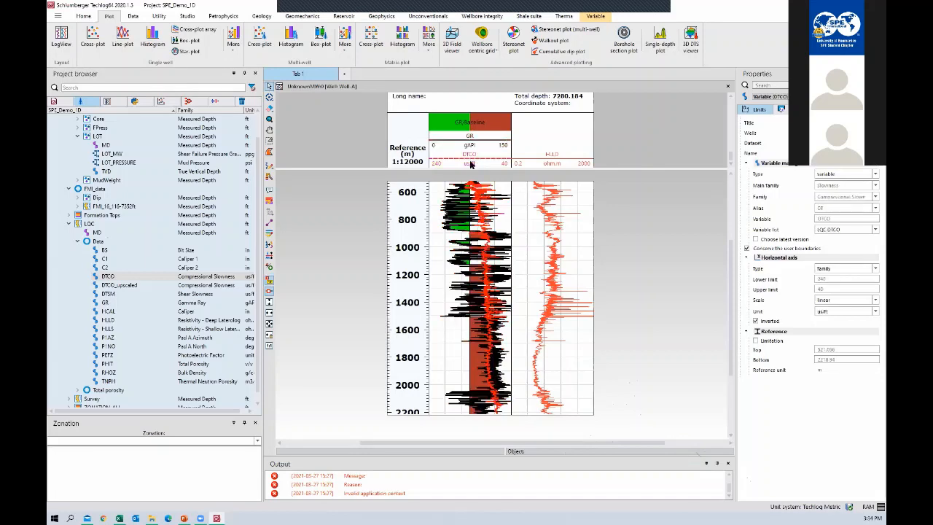
left_click(620, 136)
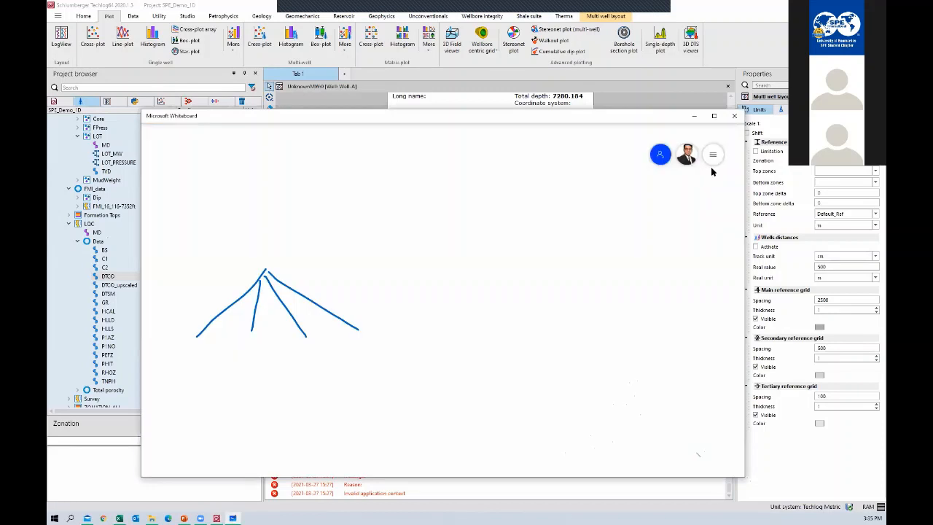
Clear the old sketches from the Microsoft Whiteboard canvas and write an underlined "Family" followed by a dash.
left_click(712, 156)
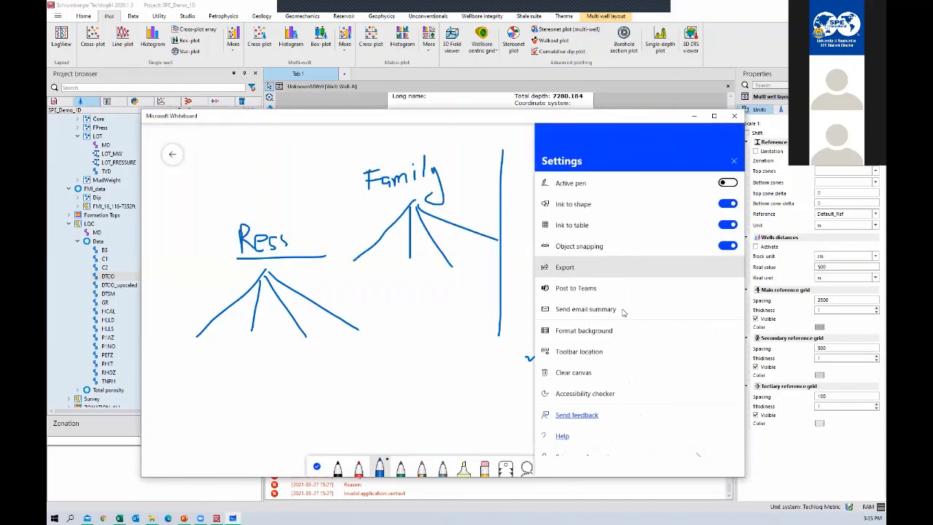
left_click(583, 374)
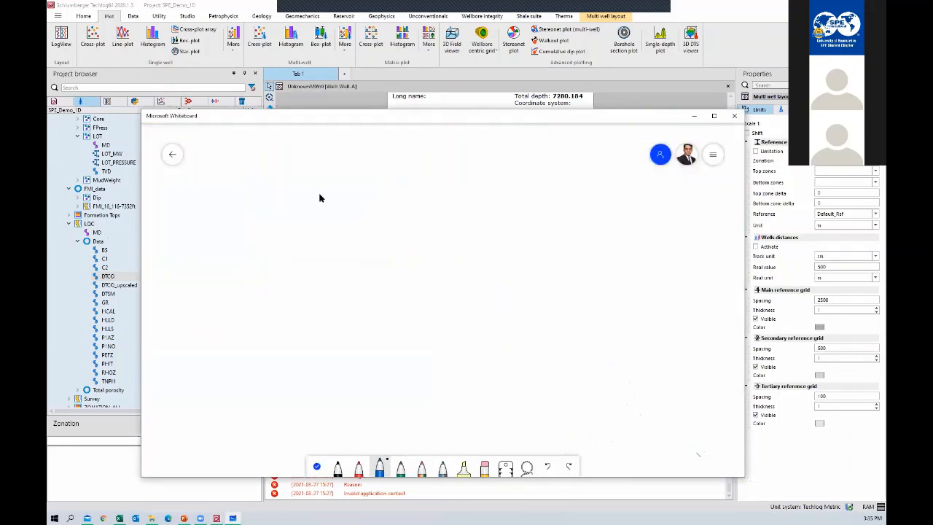
mouse_move(234, 208)
left_mouse_down()
mouse_move(239, 223)
mouse_move(235, 209)
mouse_move(257, 208)
mouse_move(262, 219)
mouse_move(254, 216)
mouse_move(284, 212)
mouse_move(316, 241)
mouse_move(252, 240)
mouse_move(343, 238)
mouse_move(433, 209)
mouse_move(441, 216)
left_mouse_up()
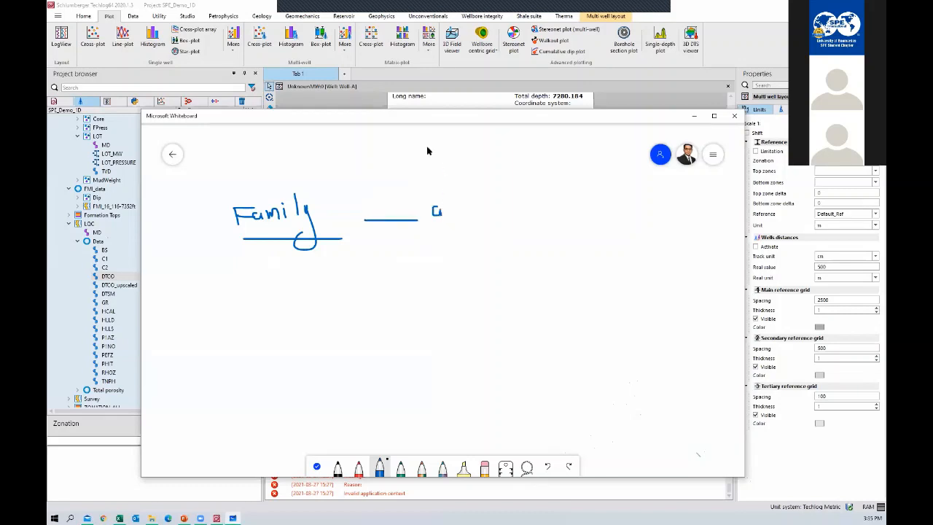
Move the whiteboard down to uncover the log header, write an underlined "0 to 150", and close the whiteboard.
left_click_drag(432, 129, 433, 219)
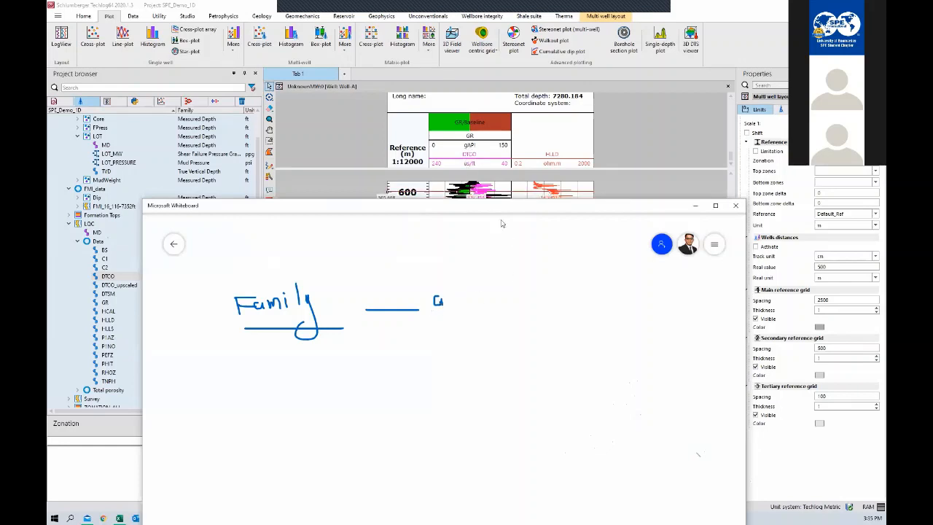
mouse_move(514, 271)
left_mouse_down()
mouse_move(508, 281)
mouse_move(514, 269)
left_mouse_up()
mouse_move(555, 265)
left_mouse_down()
mouse_move(555, 280)
mouse_move(568, 269)
mouse_move(605, 277)
mouse_move(624, 254)
mouse_move(609, 279)
left_mouse_up()
mouse_move(635, 258)
left_mouse_down()
mouse_move(628, 268)
mouse_move(641, 264)
mouse_move(635, 257)
left_mouse_up()
left_click_drag(515, 292, 664, 269)
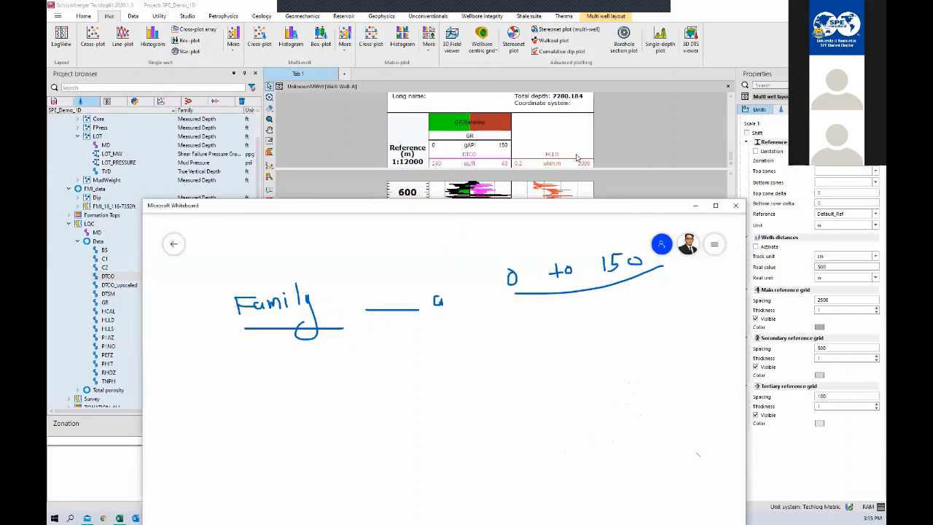
left_click(735, 204)
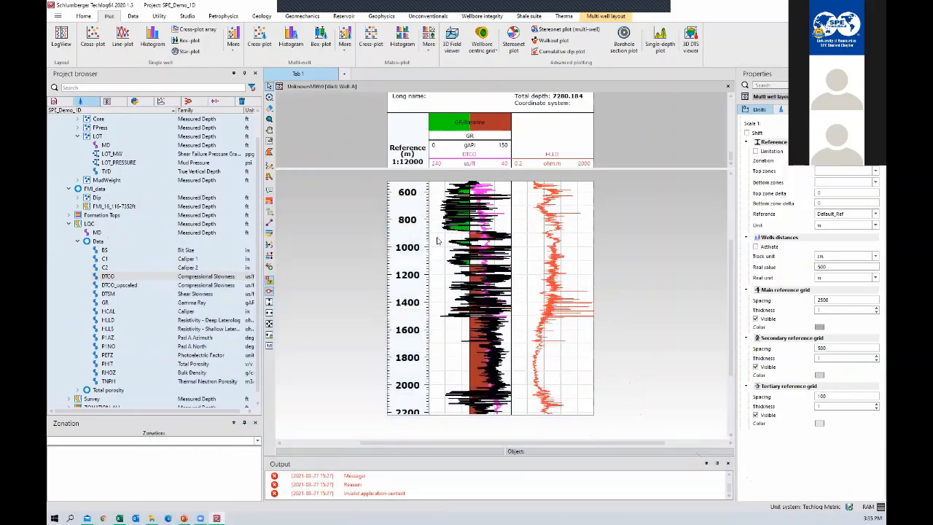
Plot the HCAL caliper log in a new track after HLLD.
left_click_drag(128, 313, 457, 378)
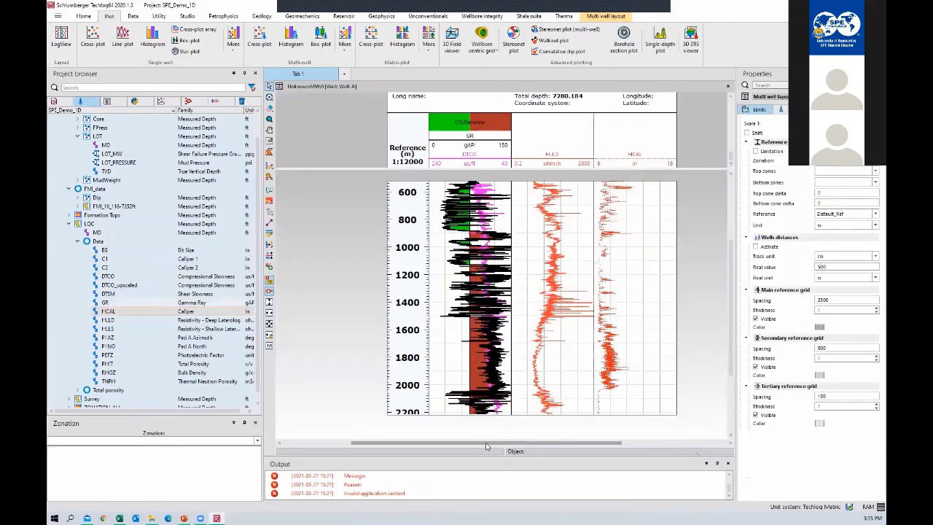
left_click_drag(489, 443, 505, 442)
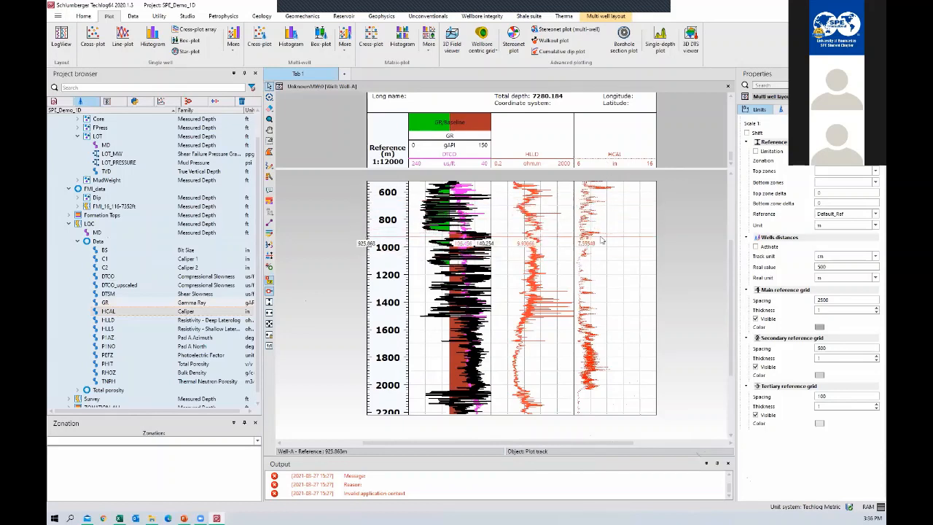
Plot the RHOZ bulk density log in a new track after HCAL and overlay the TNPH neutron porosity curve on it.
left_click(146, 373)
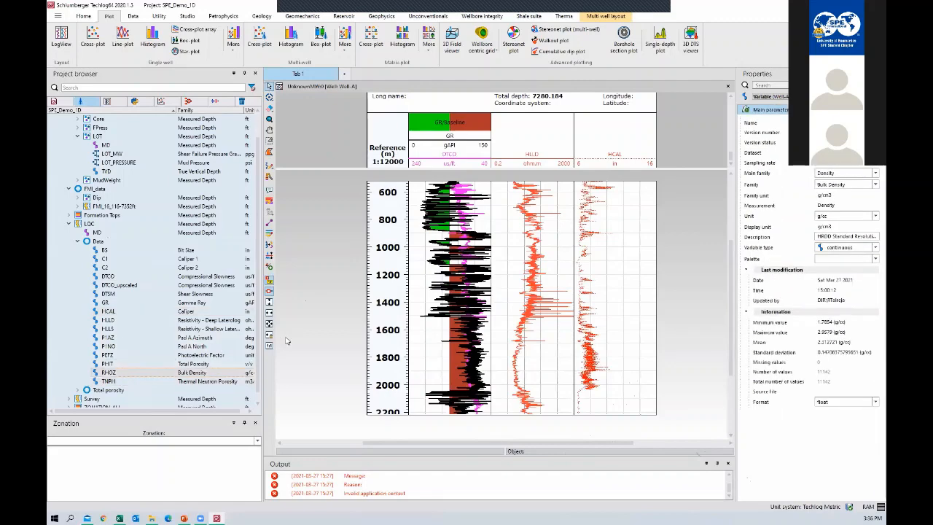
left_click_drag(286, 340, 365, 408)
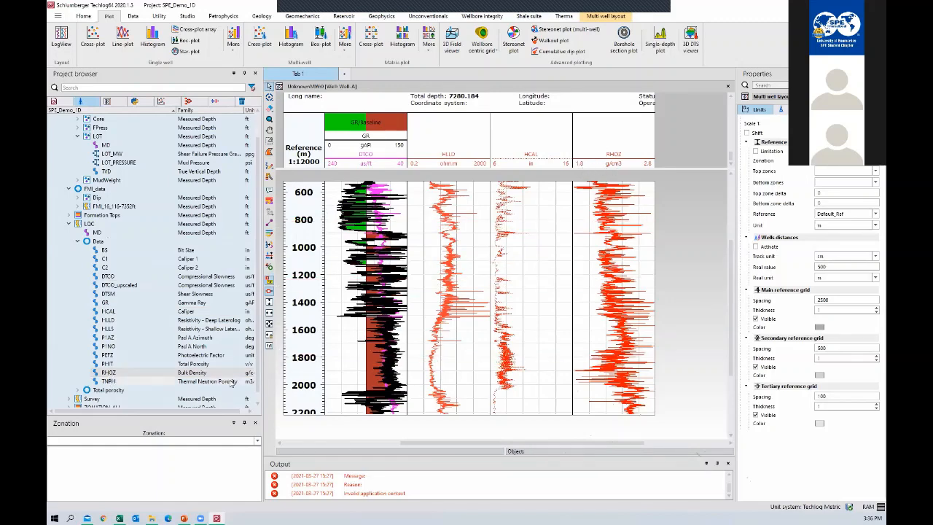
left_click(155, 381)
left_click_drag(156, 381, 612, 290)
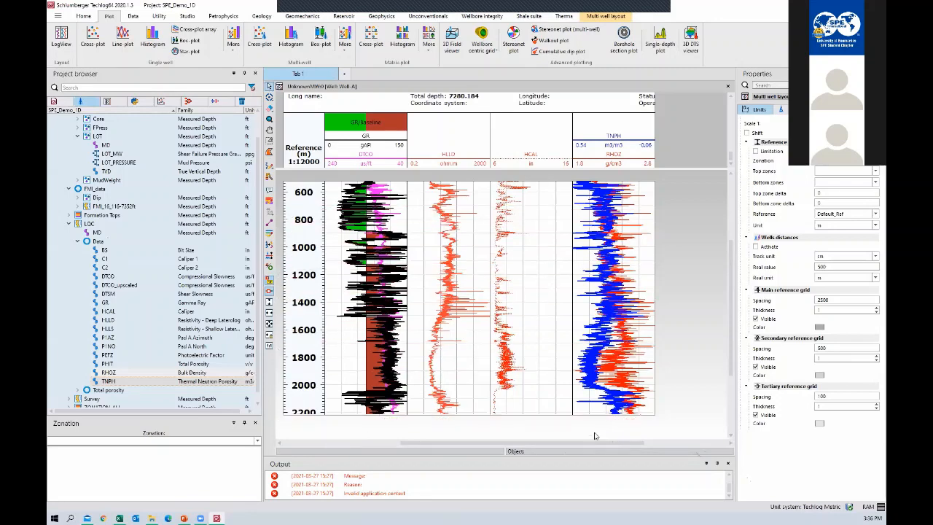
left_click_drag(594, 444, 571, 444)
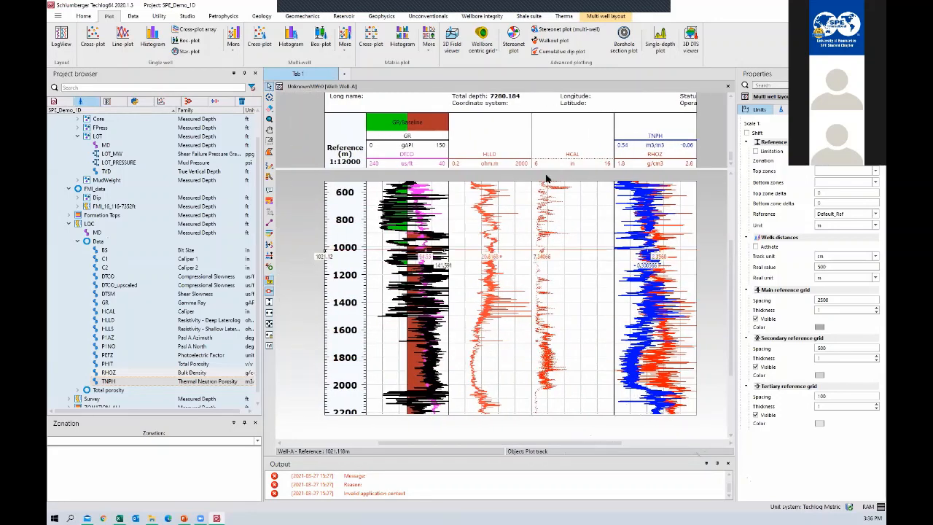
Shift the TNPH/RHOZ track back and forth among the other tracks, leaving it between the GR/DTCO and HLLD tracks.
left_click(621, 268)
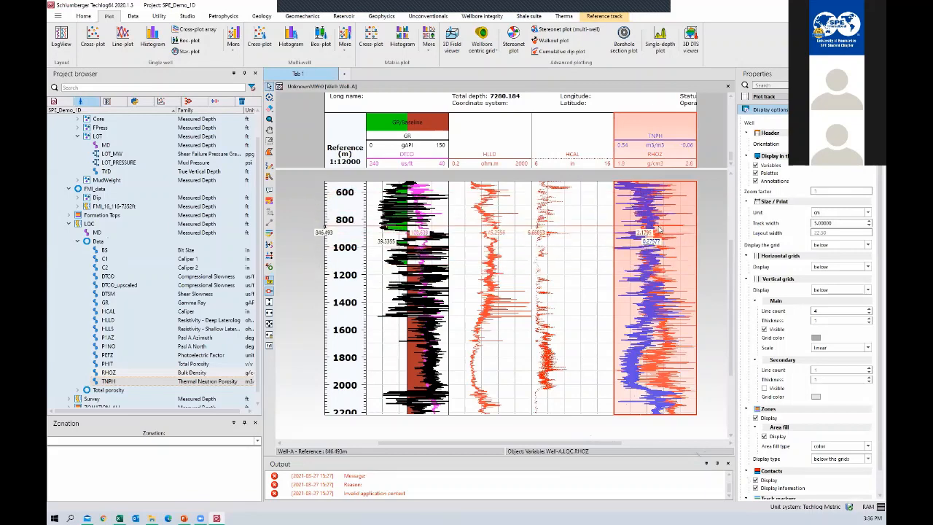
key("Left")
key("Left")
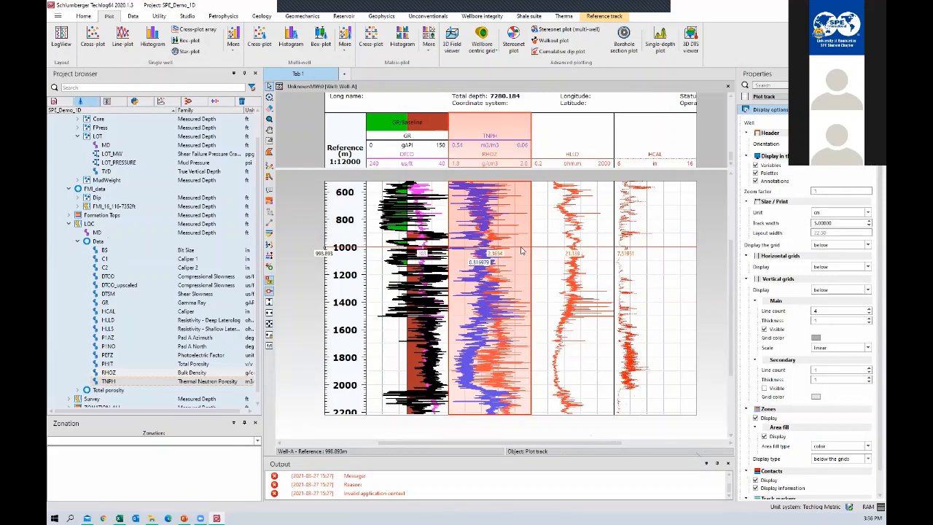
key("Right")
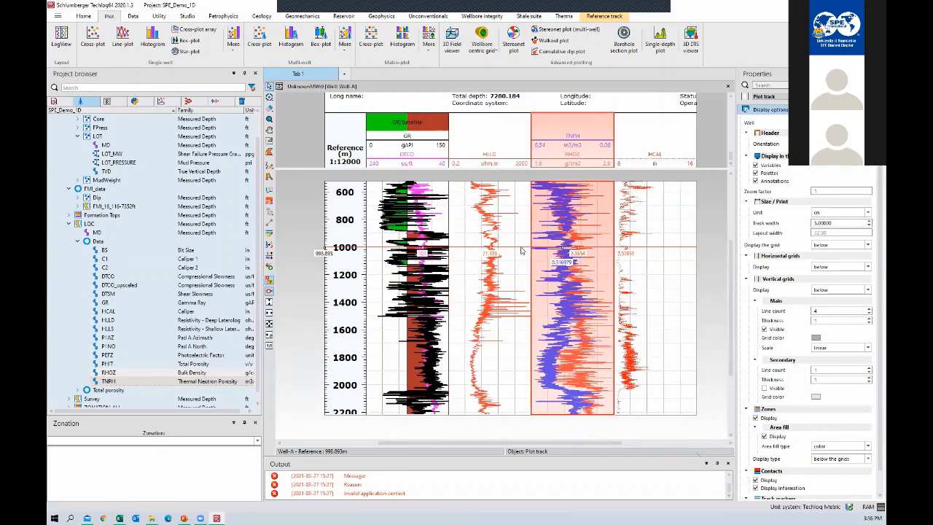
key("Left")
key("Left")
key("Right")
key("Right")
key("Right")
key("Left")
key("Left")
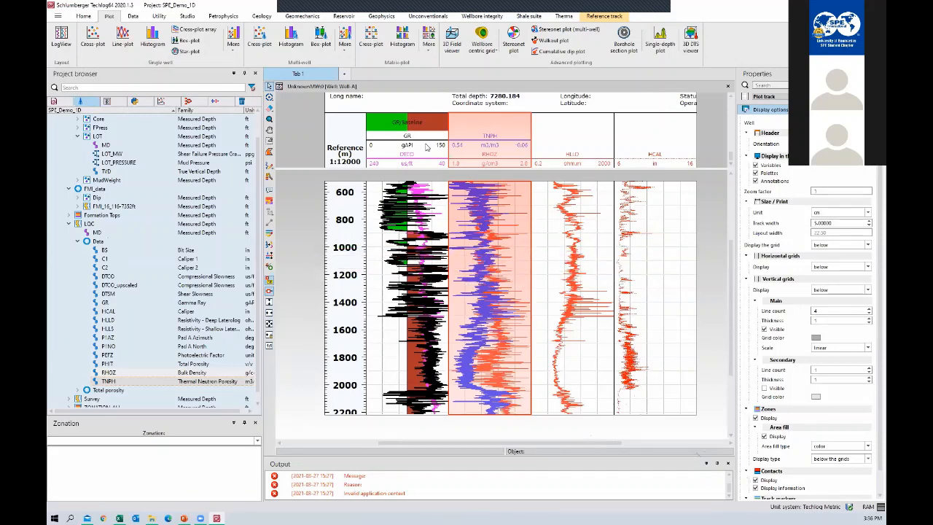
left_click(638, 179)
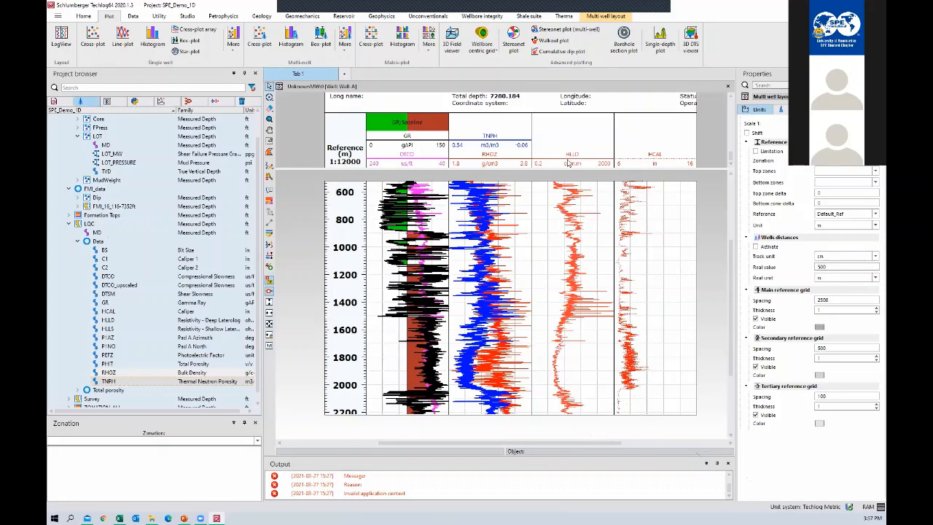
Change the HLLD curve's color to blue.
left_click(568, 163)
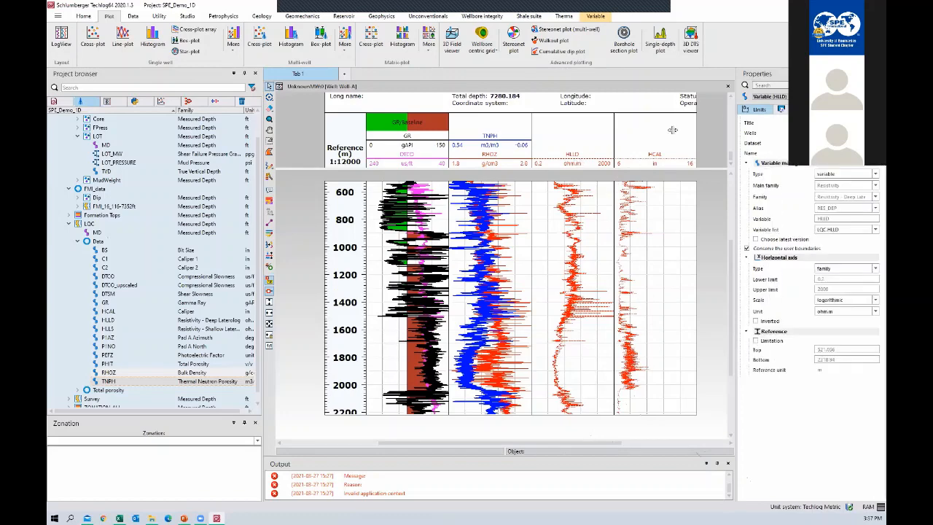
scroll(809, 306, "down", 10)
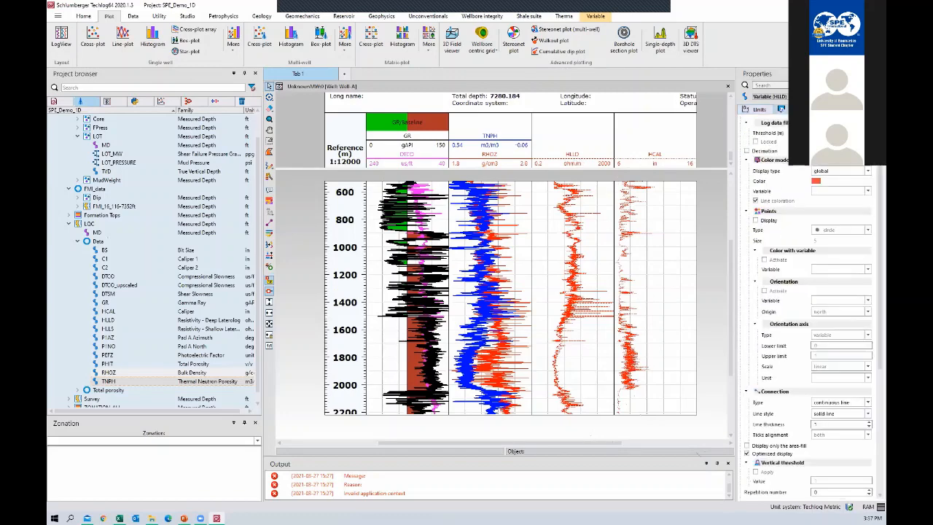
left_click(815, 181)
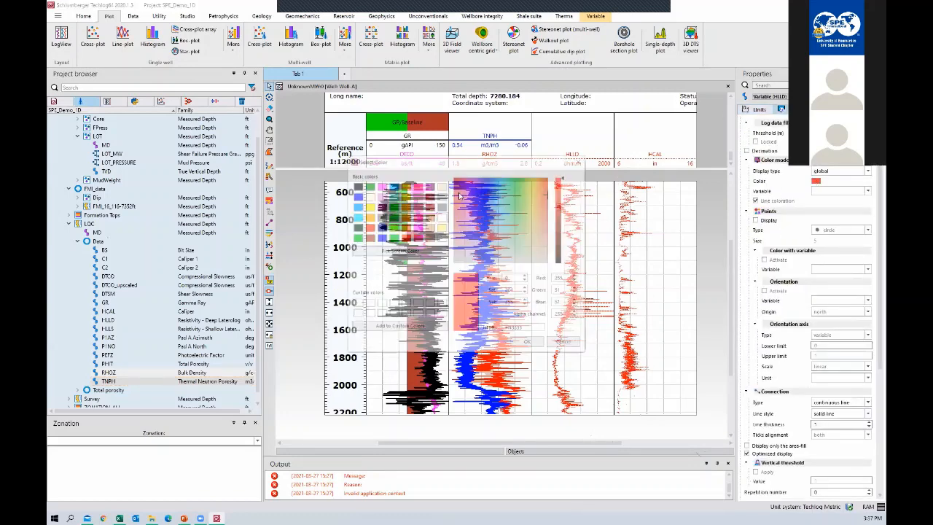
left_click(356, 195)
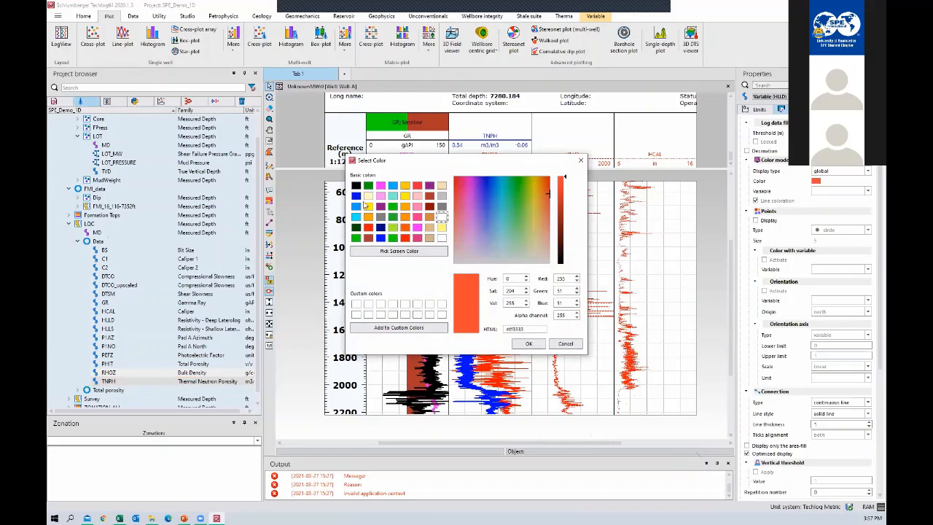
left_click(537, 340)
left_click(661, 250)
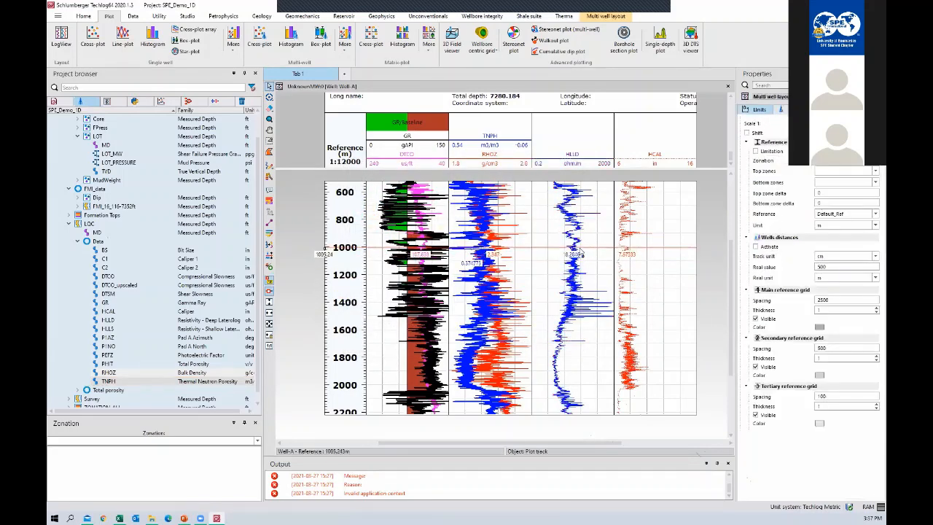
Set the HLLD curve's line style to dash.
left_click(576, 164)
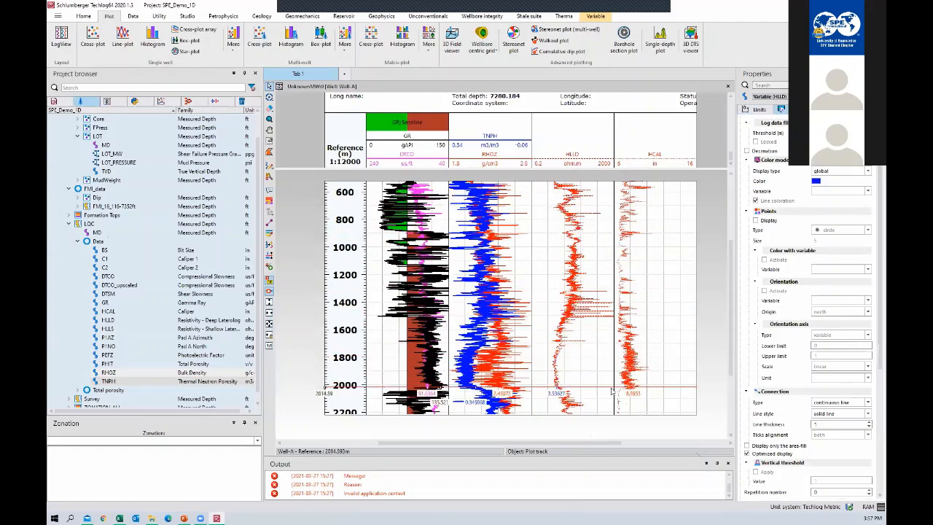
left_click(839, 413)
left_click(836, 428)
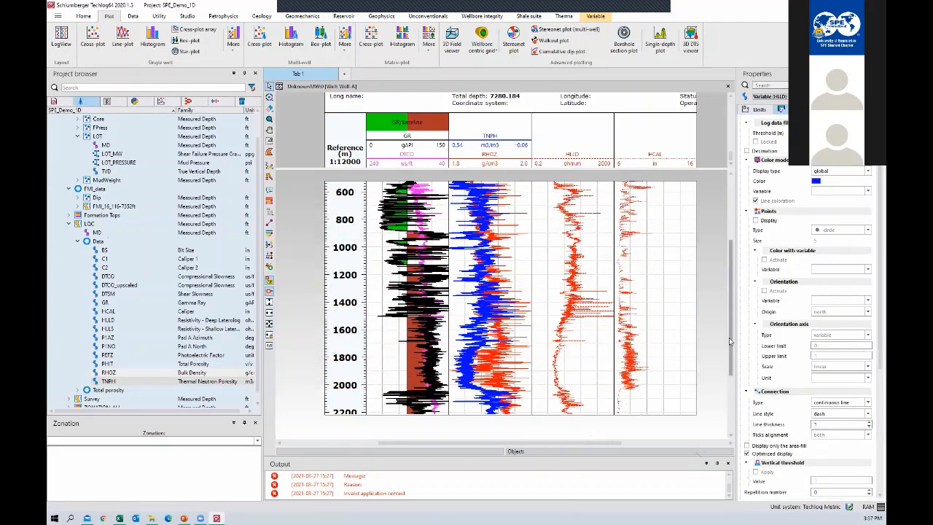
left_click(715, 316)
Set the HLLD curve's line thickness to 2.
left_click(576, 164)
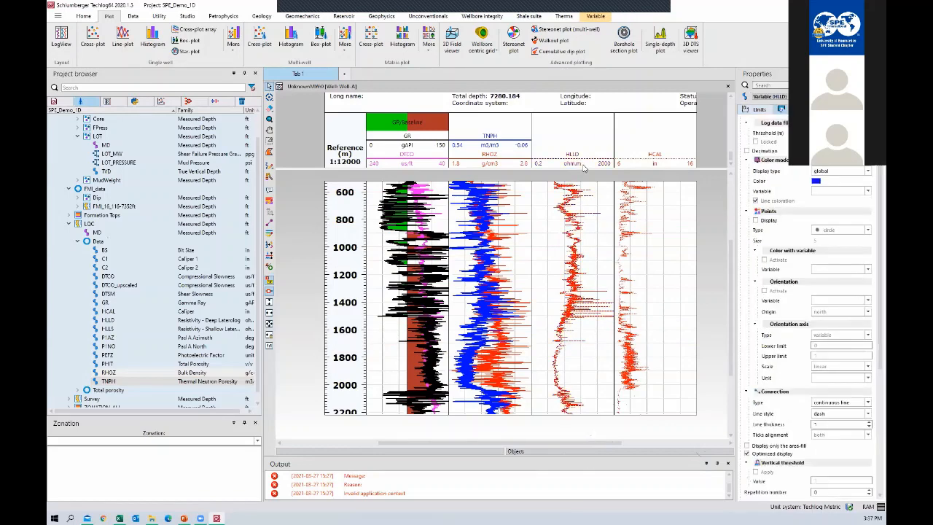
left_click(869, 421)
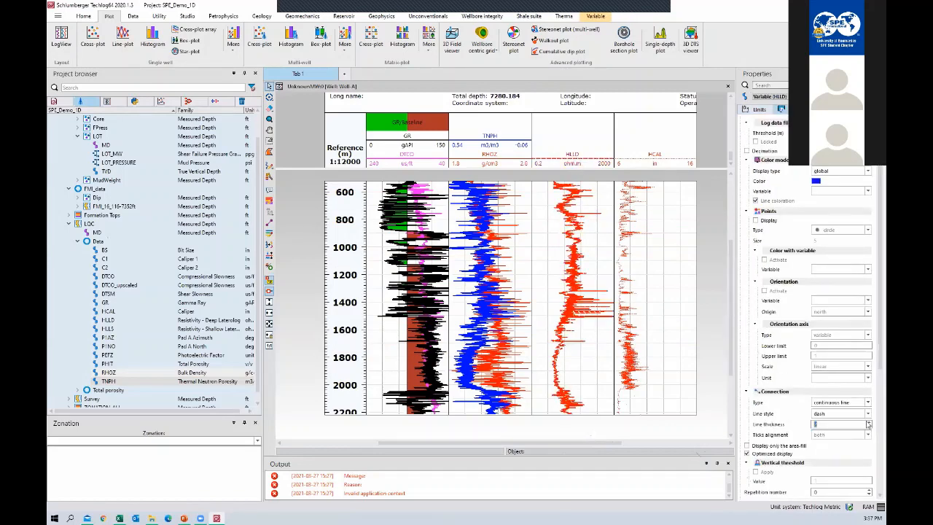
left_click(704, 273)
Set the HLLD curve's line style to solid line and check its display properties.
left_click(576, 164)
left_click(842, 413)
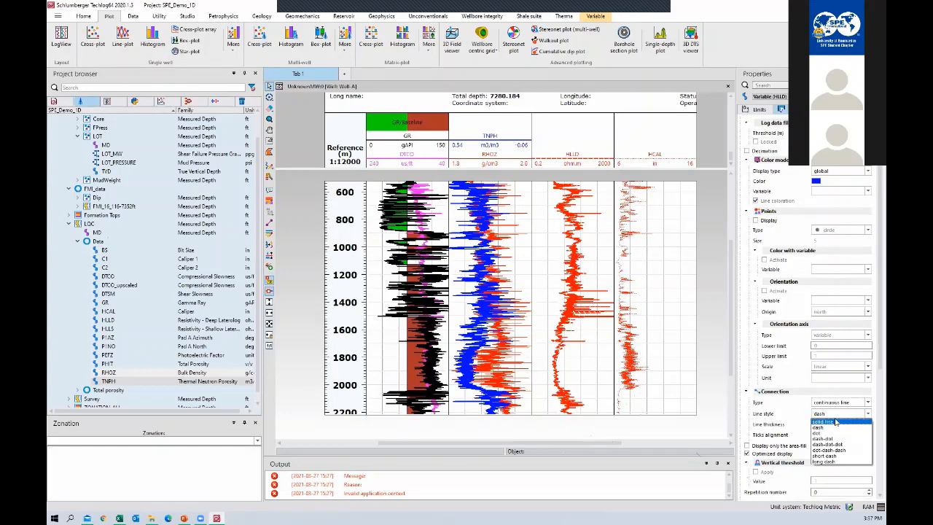
left_click(837, 423)
left_click(712, 284)
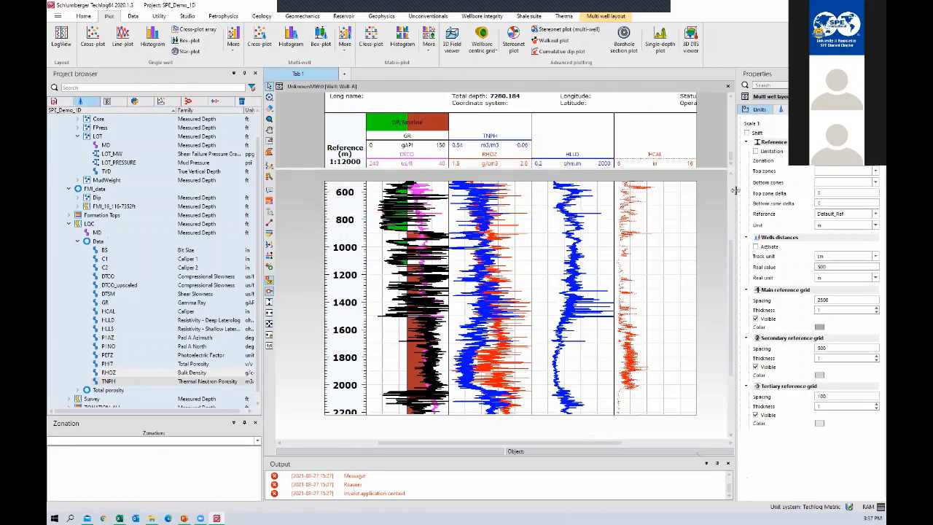
left_click(582, 158)
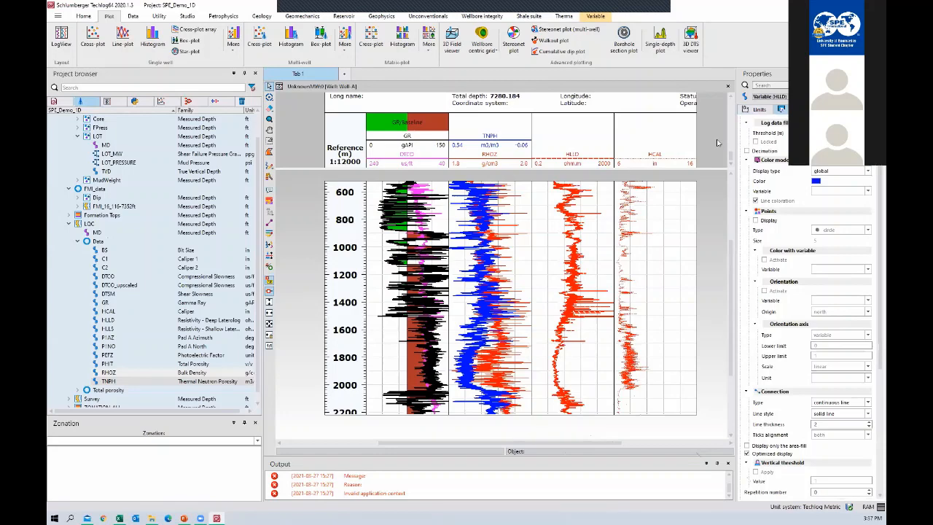
left_click(707, 237)
Move the DTCO curve from the GR track to the HCAL track and review the log header.
left_click_drag(407, 161, 654, 215)
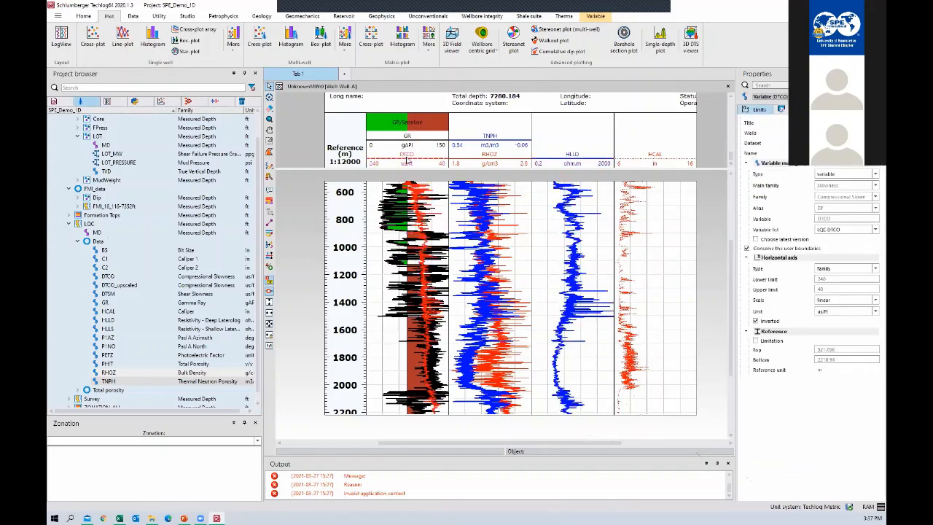
left_click(710, 251)
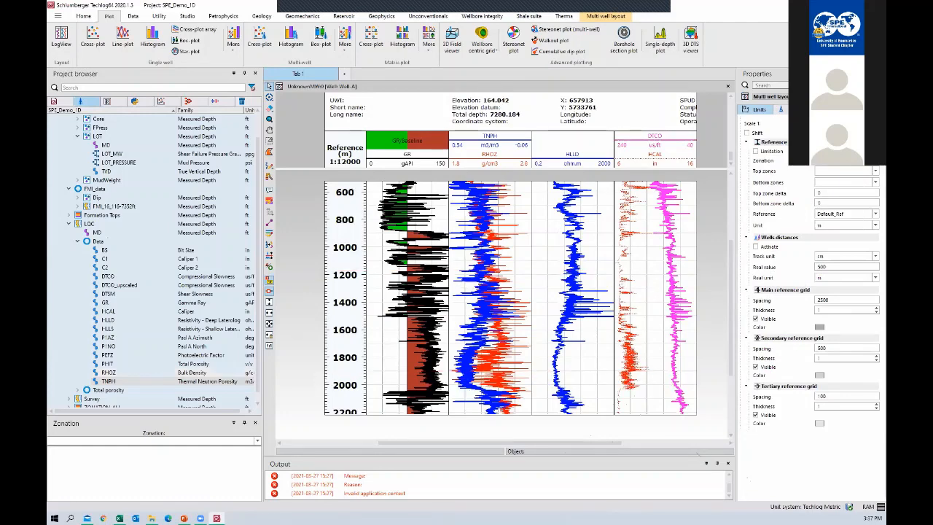
left_click_drag(452, 443, 455, 443)
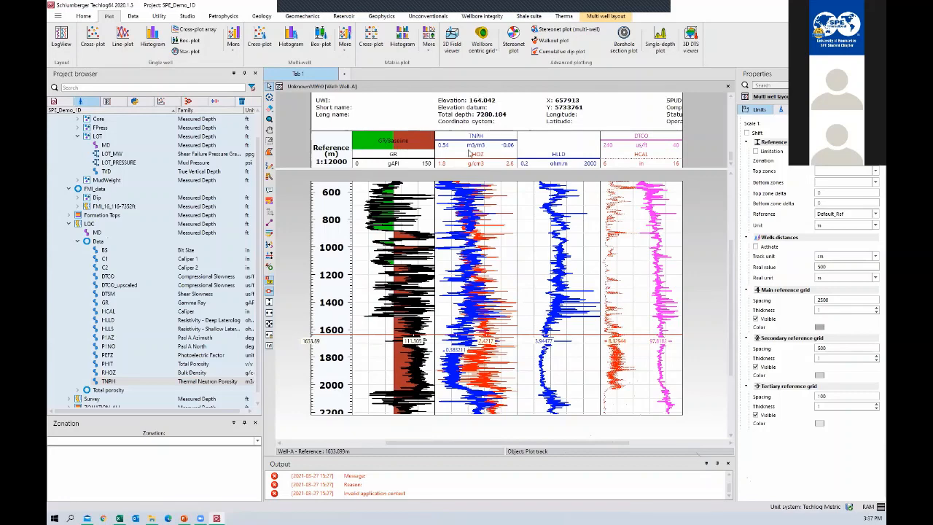
scroll(470, 153, "down", 1)
scroll(481, 145, "up", 3)
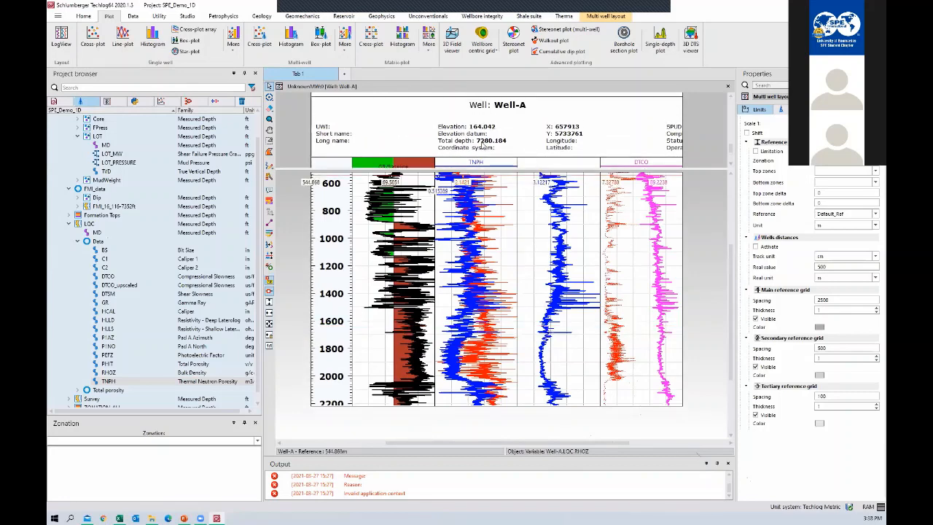
scroll(499, 136, "down", 3)
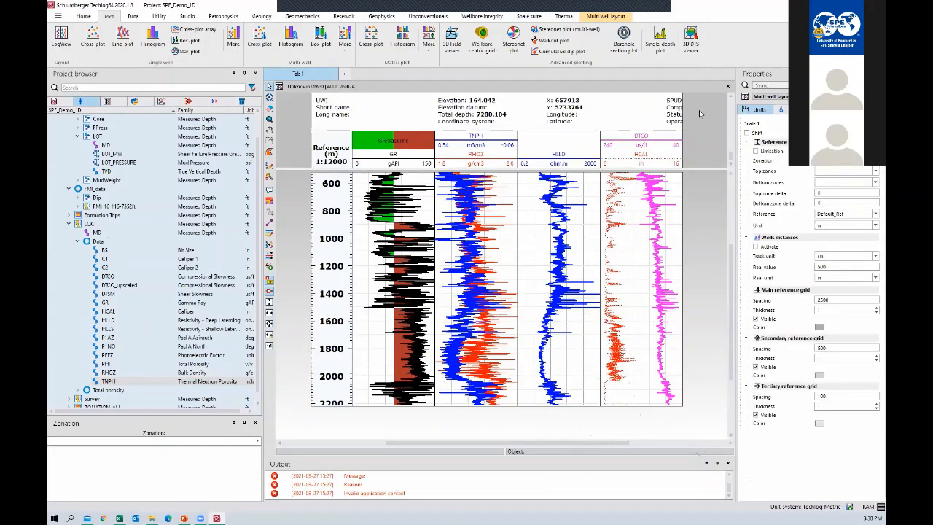
Enlarge the depth scale to 1:7000 and examine the logs between about 1200 and 2200 m.
mouse_move(385, 84)
left_mouse_down()
mouse_move(497, 106)
mouse_move(382, 110)
mouse_move(384, 89)
left_mouse_up()
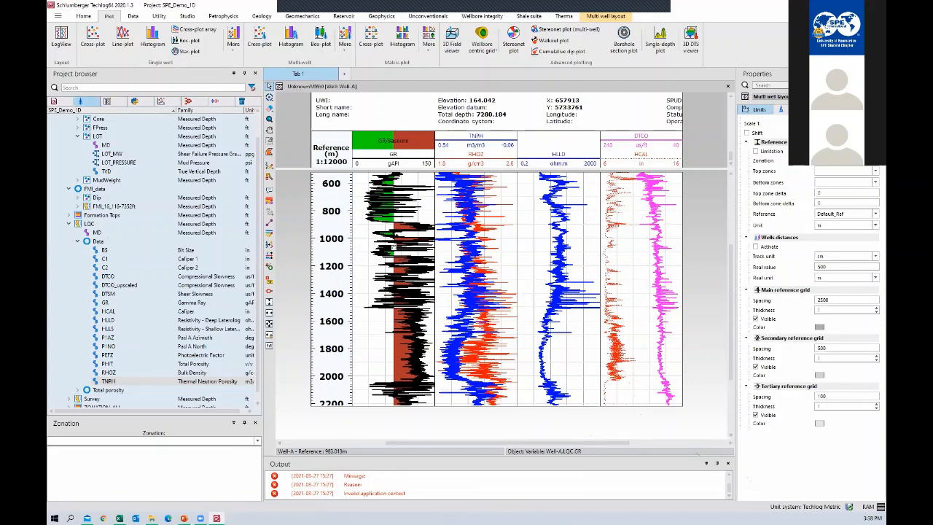
scroll(397, 237, "up", 1)
scroll(403, 239, "down", 3)
scroll(488, 257, "up", 2)
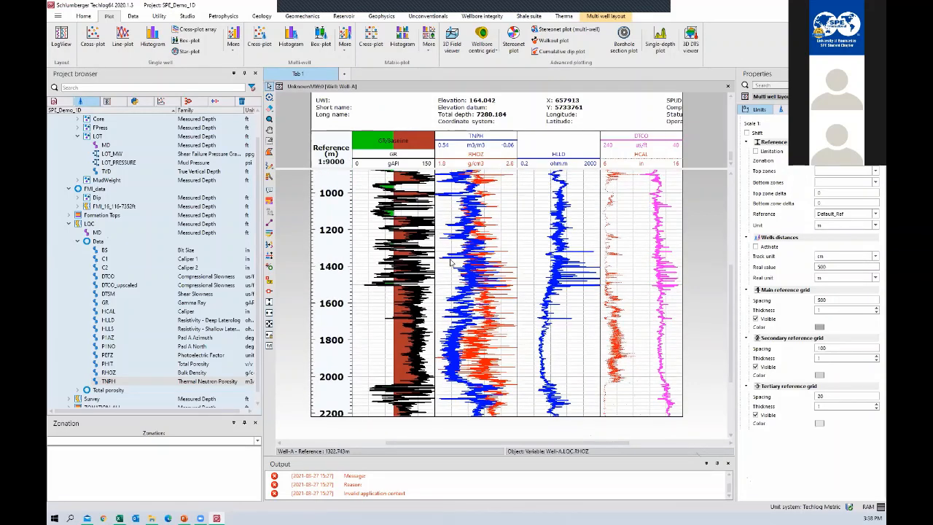
scroll(445, 276, "down", 1)
scroll(444, 276, "down", 2)
scroll(444, 275, "up", 2)
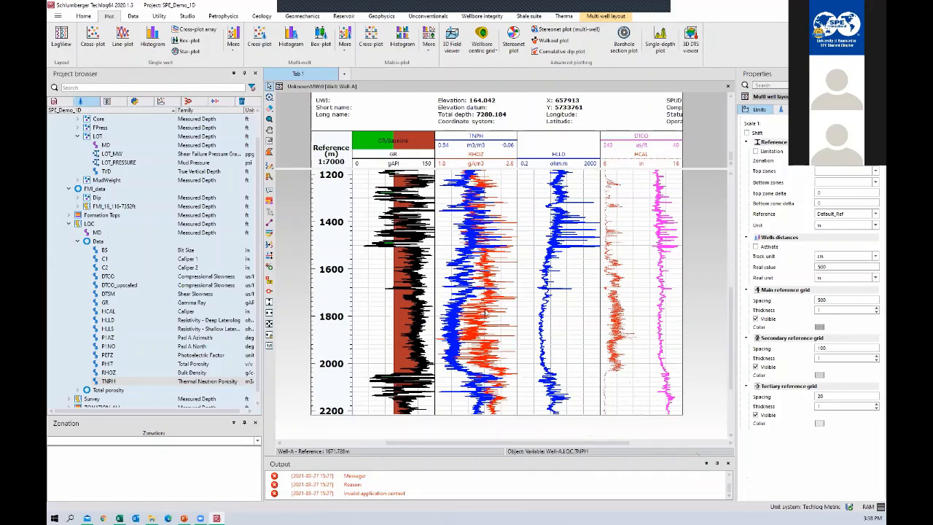
key("F11")
key("F11")
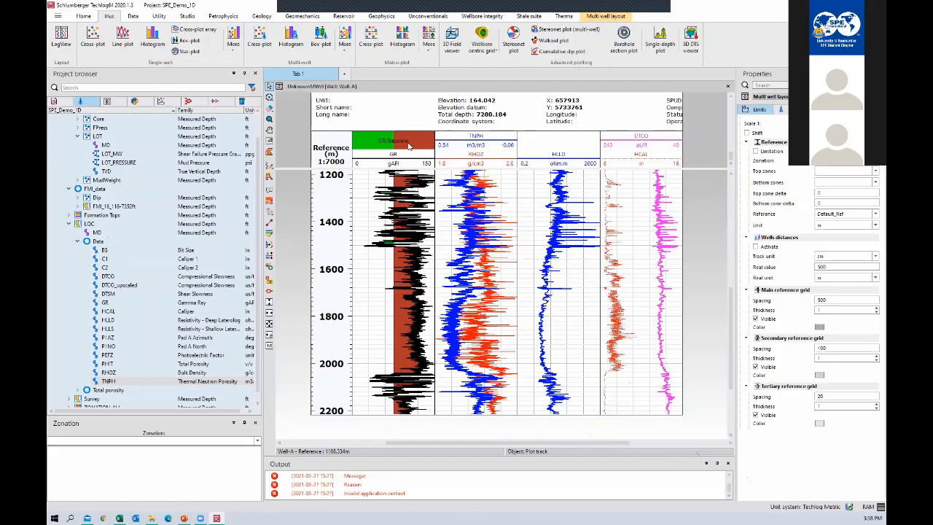
Delete the DTCO curve from the HCAL track and show the log layout enlarged without the surrounding panes.
left_click(642, 143)
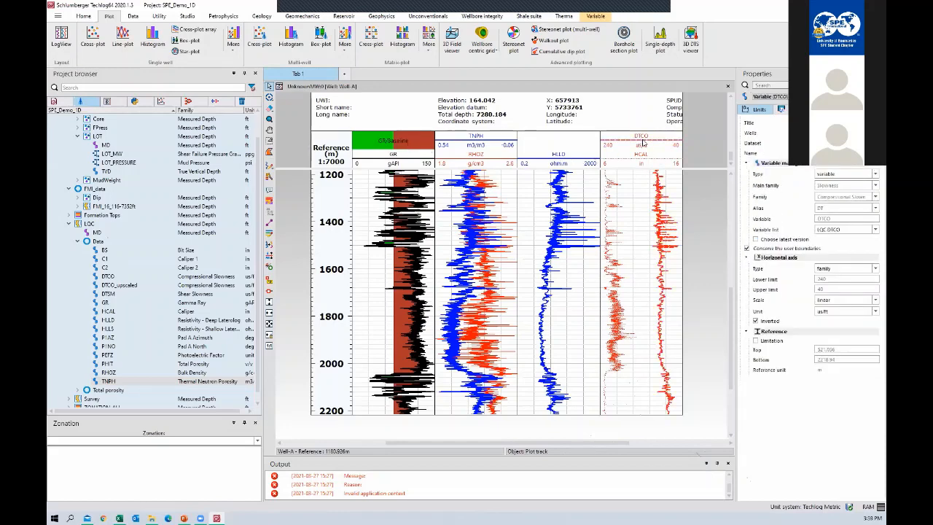
key("Delete")
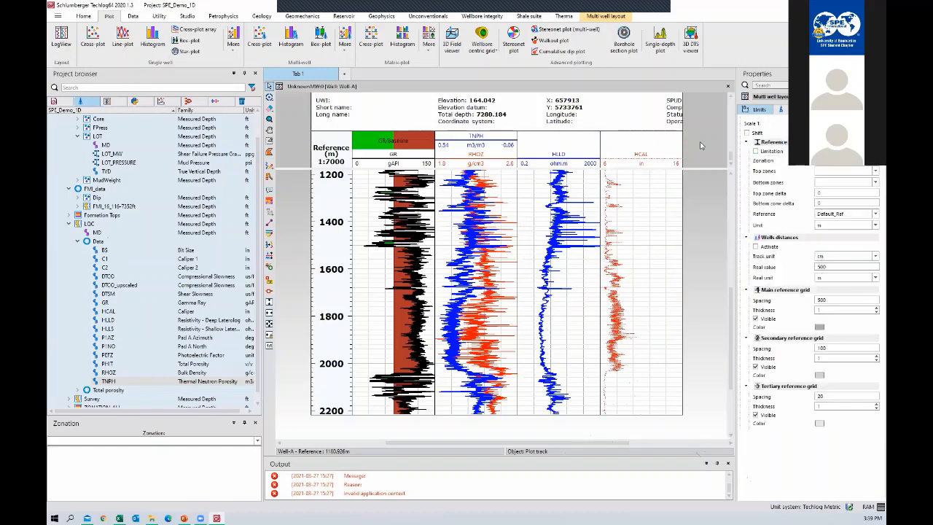
key("F11")
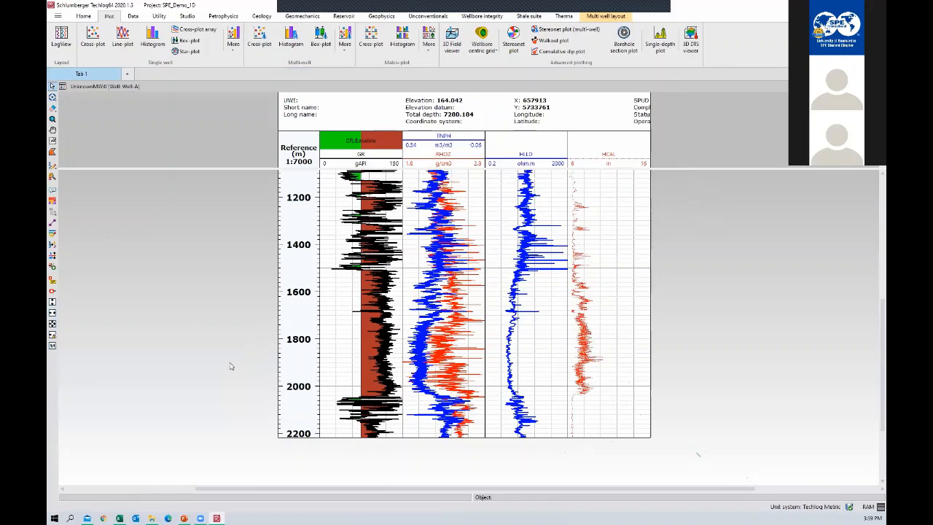
scroll(231, 364, "down", 3)
scroll(231, 332, "up", 6)
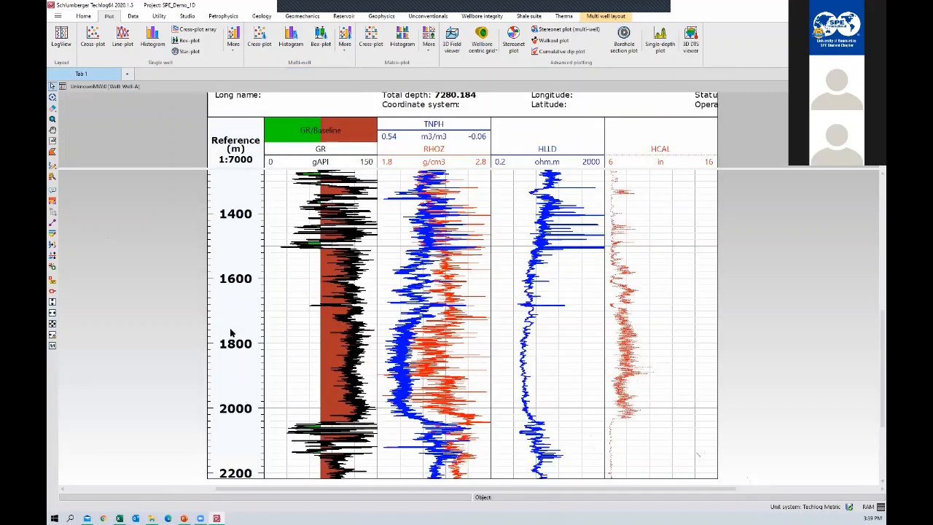
scroll(231, 332, "up", 2)
scroll(237, 341, "down", 5)
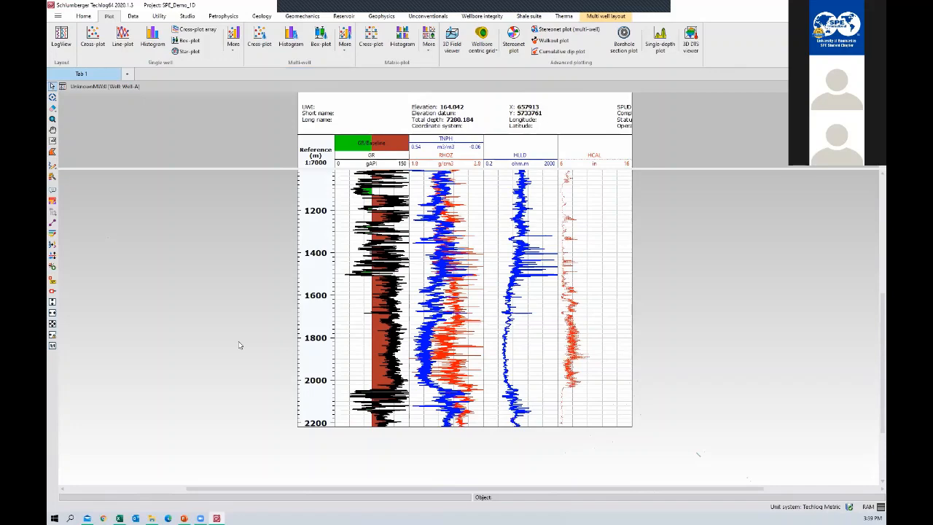
Examine the overall Well-A log layout and its tracks at several magnifications, from the full header down to the curves.
scroll(239, 346, "down", 5)
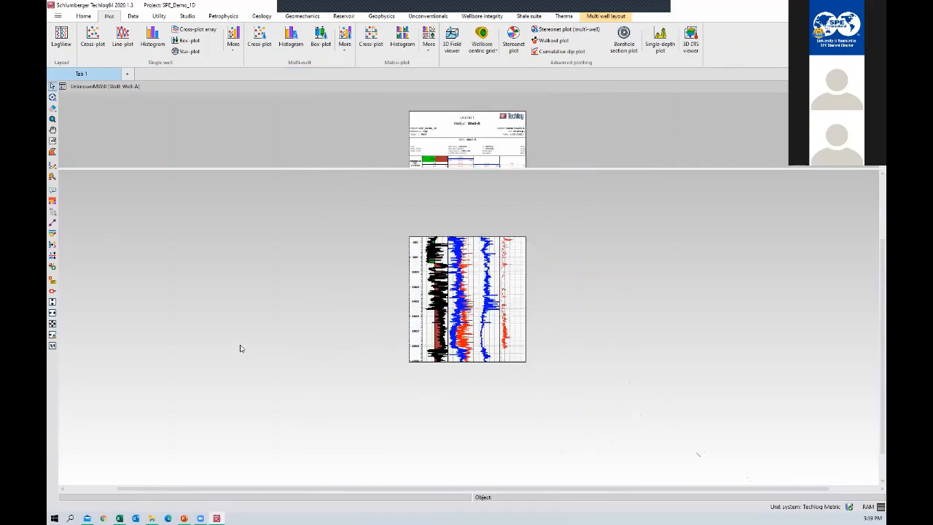
scroll(242, 343, "up", 7)
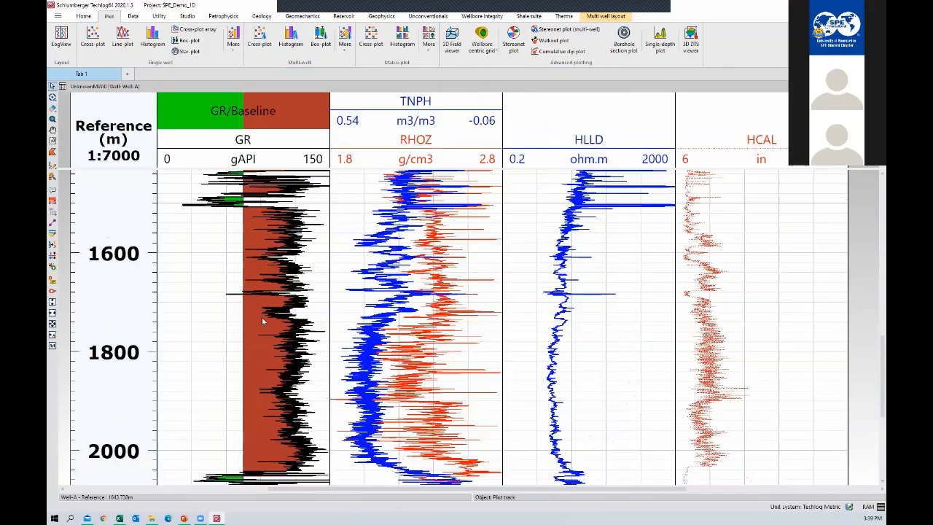
scroll(262, 324, "down", 6)
scroll(276, 260, "up", 2)
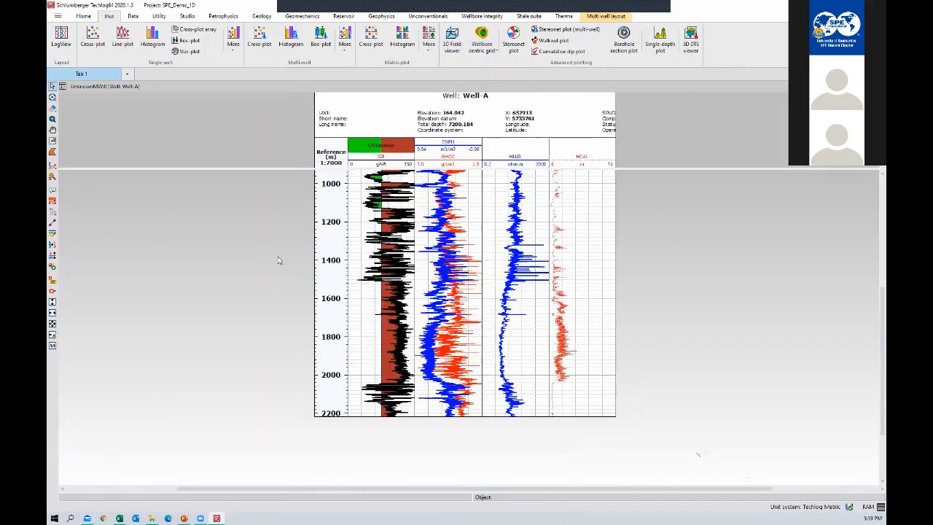
scroll(279, 269, "up", 3)
scroll(280, 269, "down", 2)
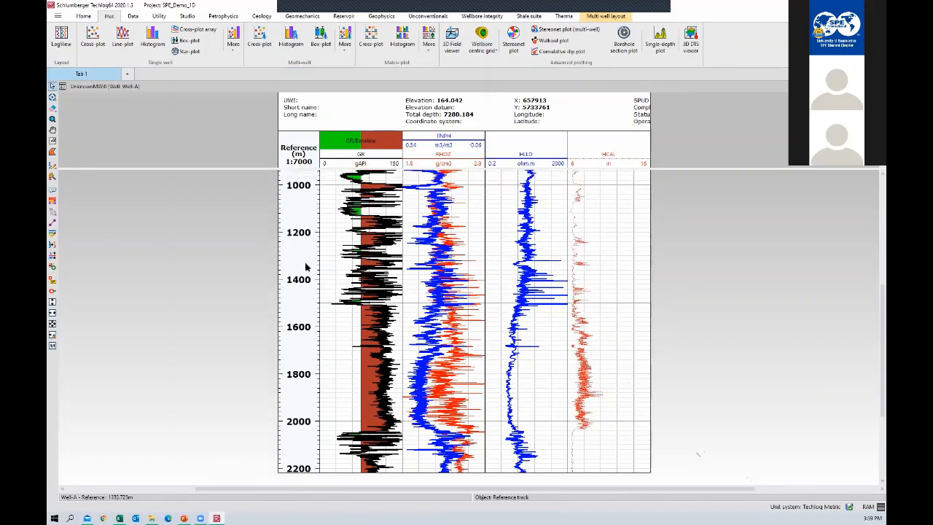
scroll(306, 267, "up", 2)
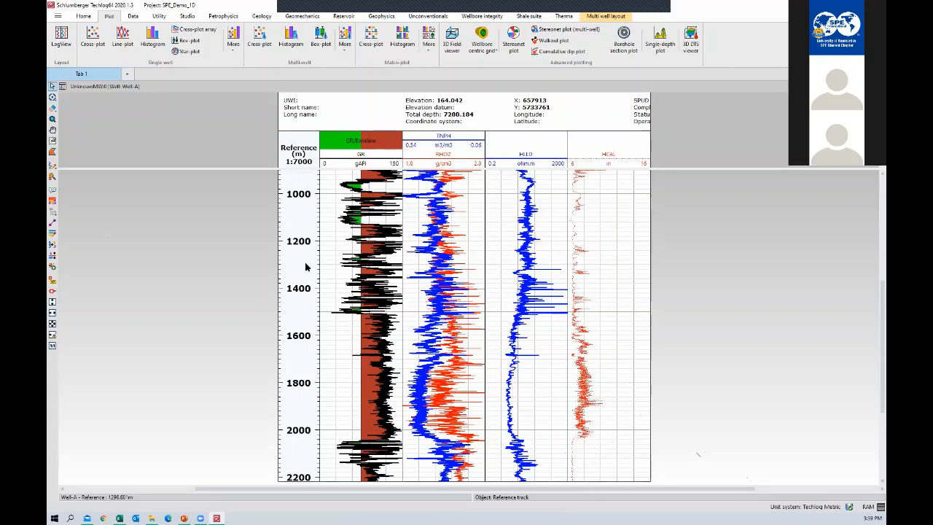
Compare the logs around 1600 m at depth scales ranging from 1:50 to 1:8000.
scroll(306, 266, "up", 5)
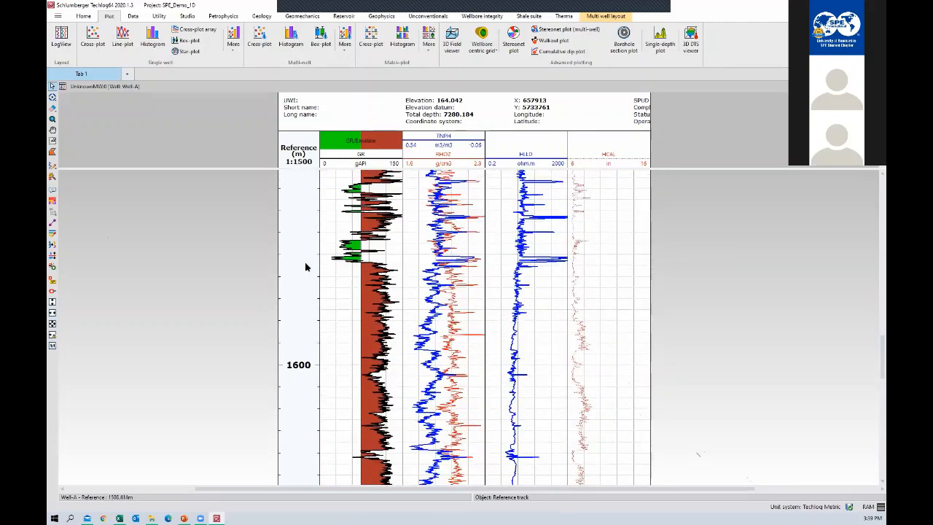
scroll(306, 266, "up", 6)
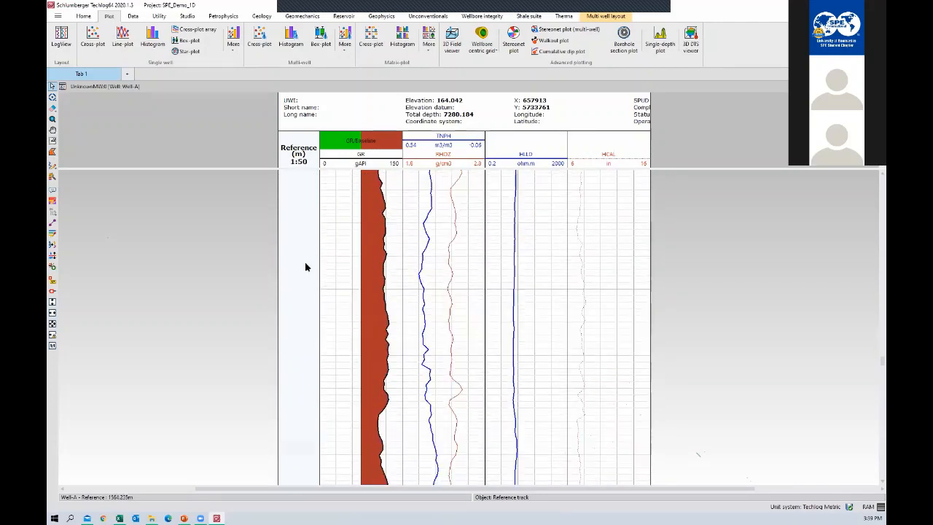
scroll(306, 267, "down", 4)
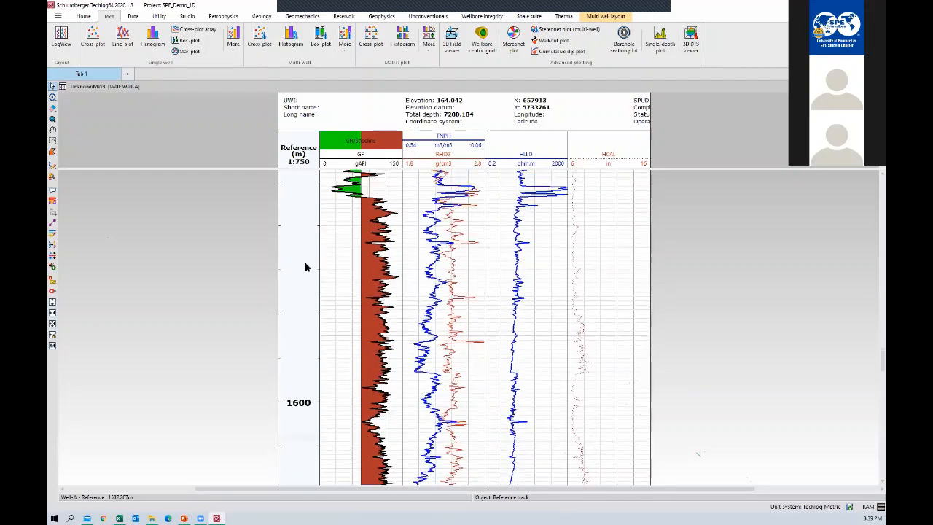
scroll(306, 266, "down", 4)
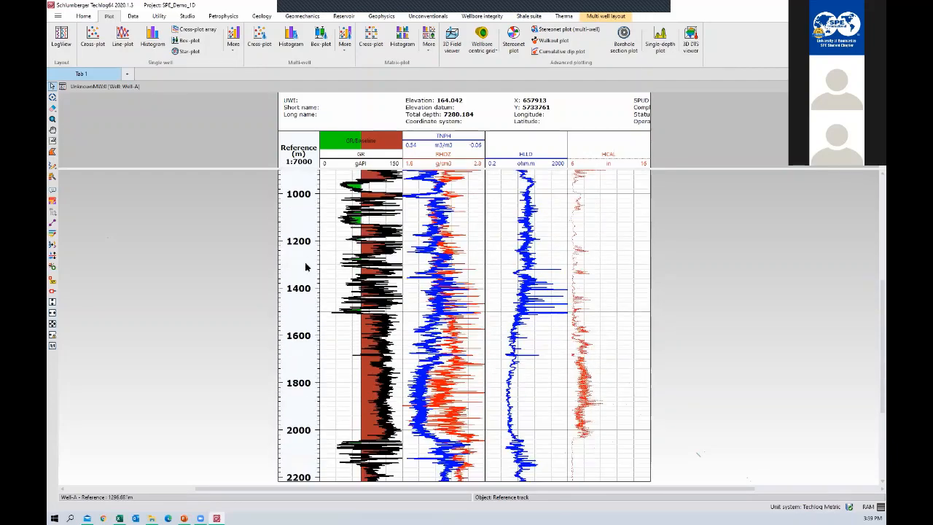
scroll(306, 266, "up", 4)
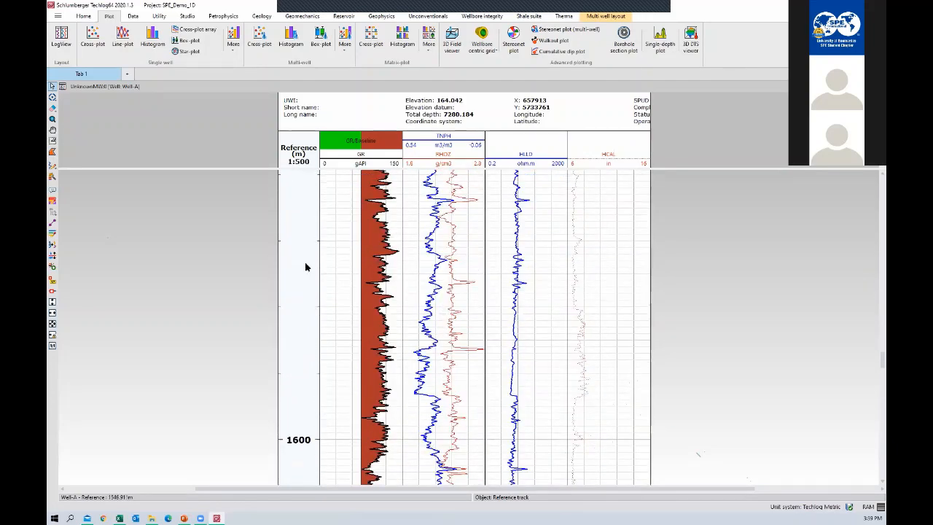
scroll(306, 267, "down", 5)
scroll(307, 262, "down", 2)
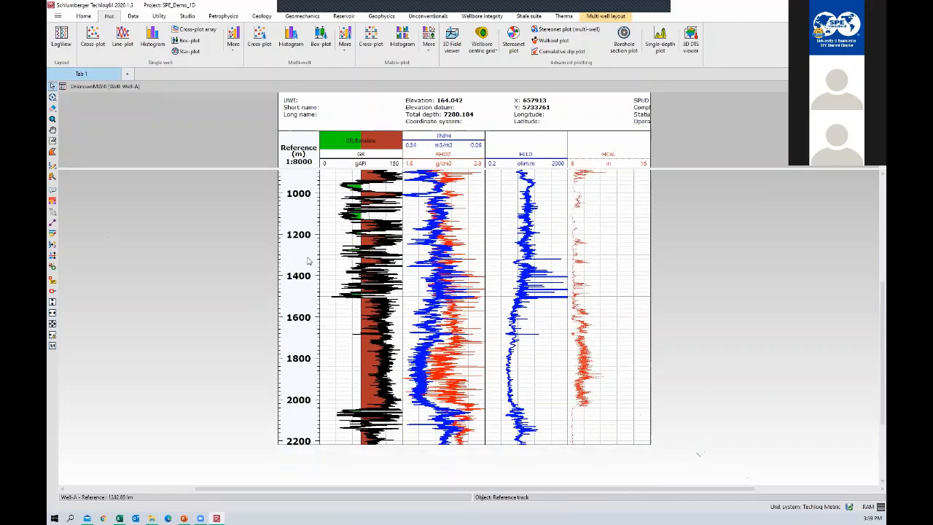
Examine the curves between about 1800 and 2200 m at detailed depth scales, ending at a 1:5000 scale.
scroll(308, 262, "up", 5)
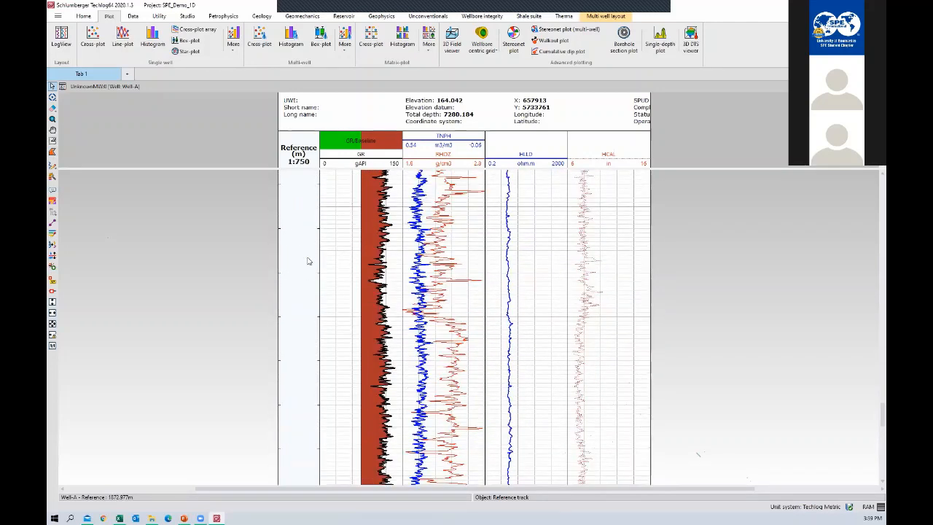
scroll(354, 296, "down", 3)
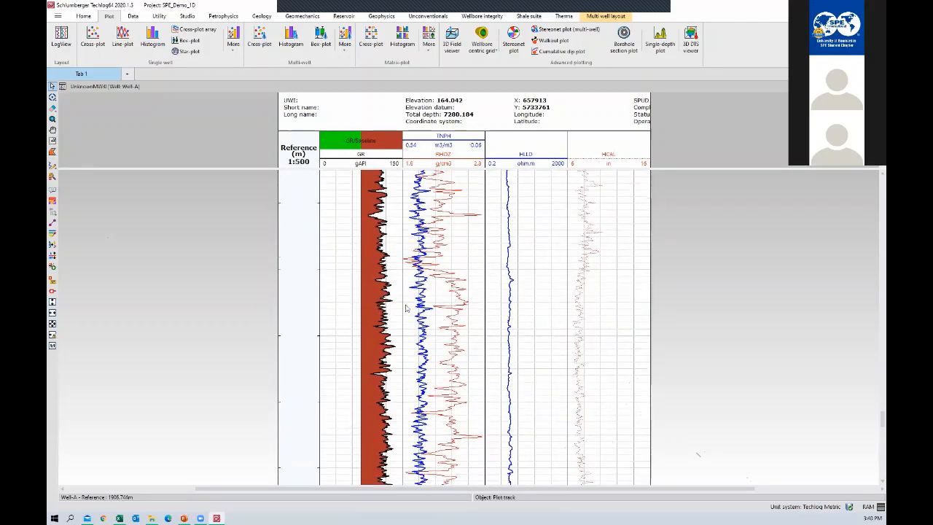
scroll(561, 268, "down", 1)
scroll(553, 306, "up", 7)
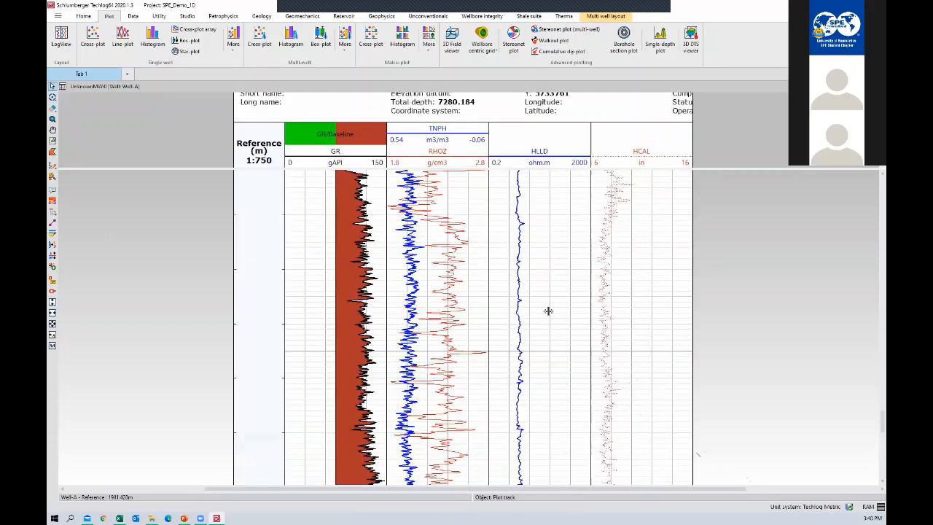
scroll(549, 302, "down", 5)
scroll(550, 302, "up", 1)
scroll(174, 282, "down", 4)
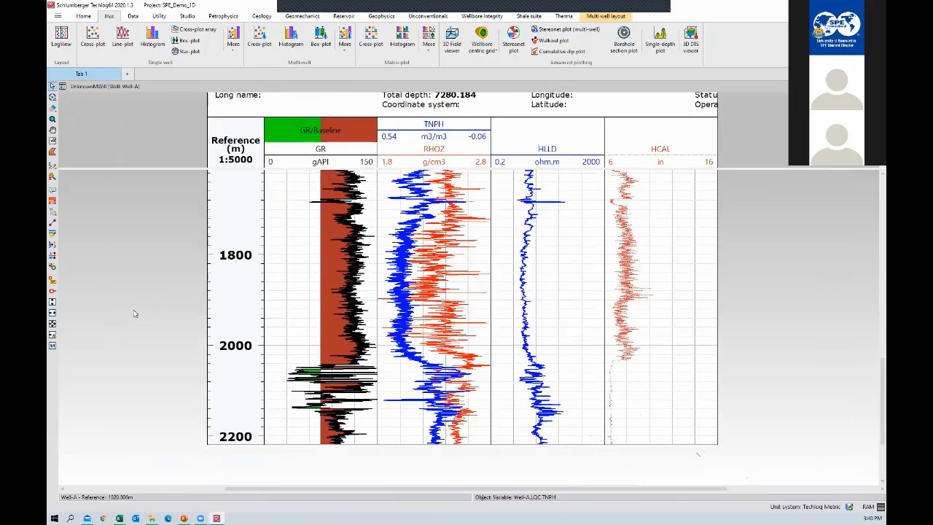
Fit the log layout to the window by width and height, and review the tracks between about 1000 and 1700 m.
left_click(52, 314)
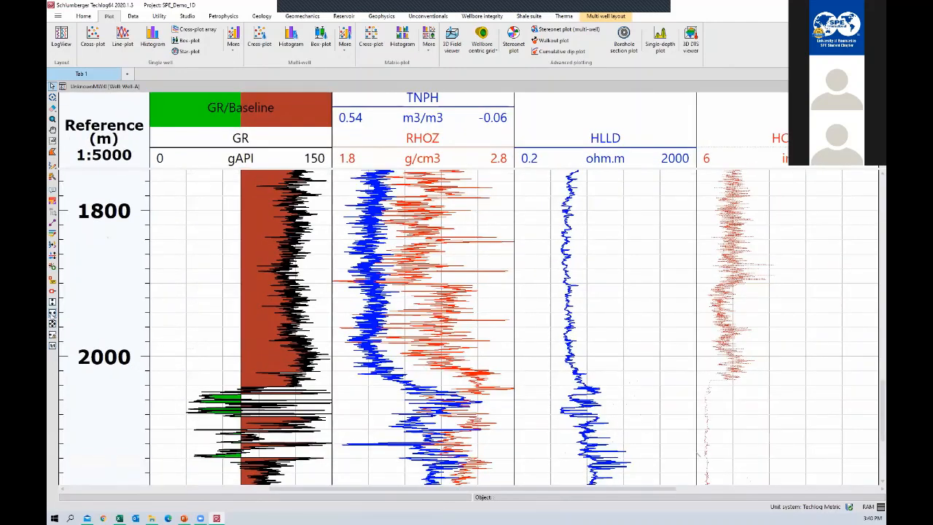
left_click(52, 303)
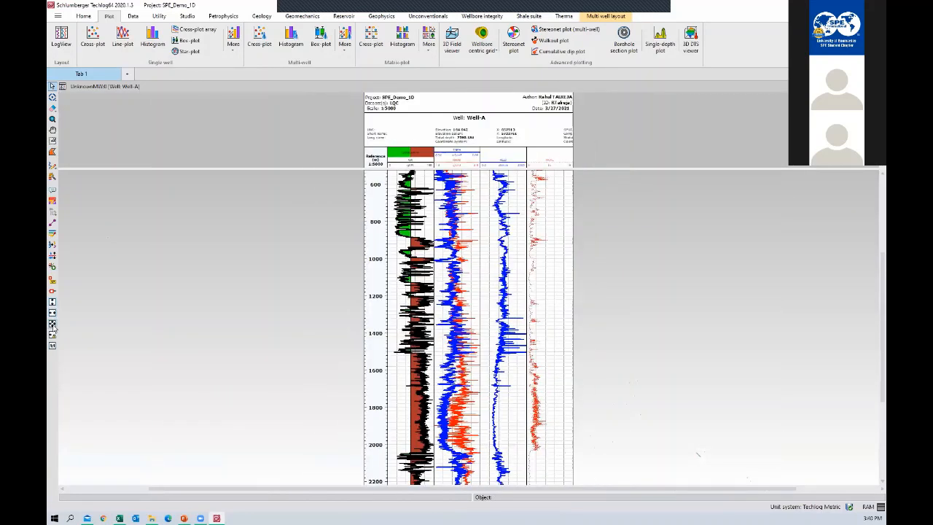
left_click(53, 325)
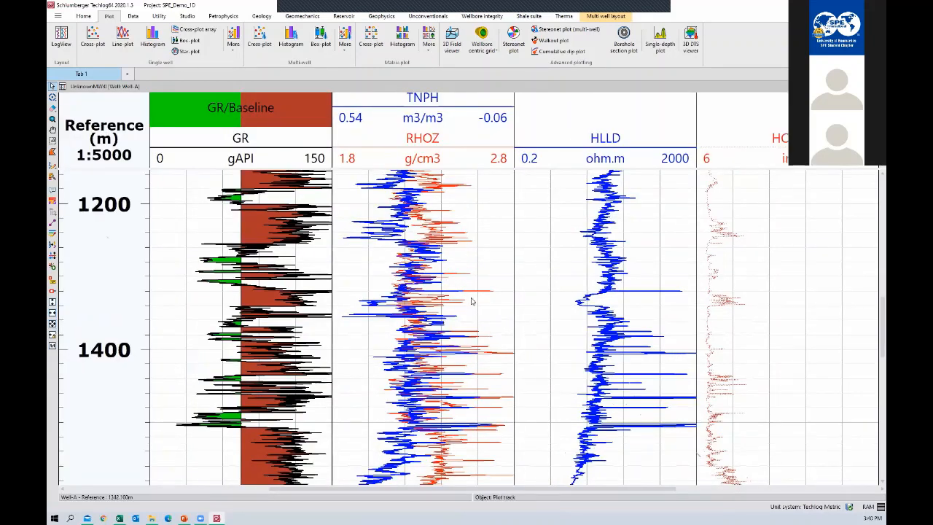
scroll(483, 317, "down", 1)
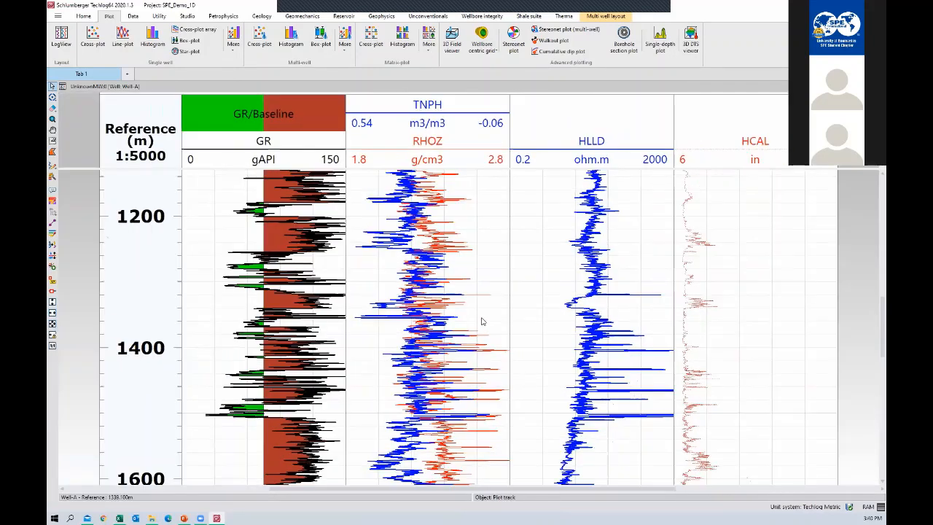
scroll(483, 309, "down", 5)
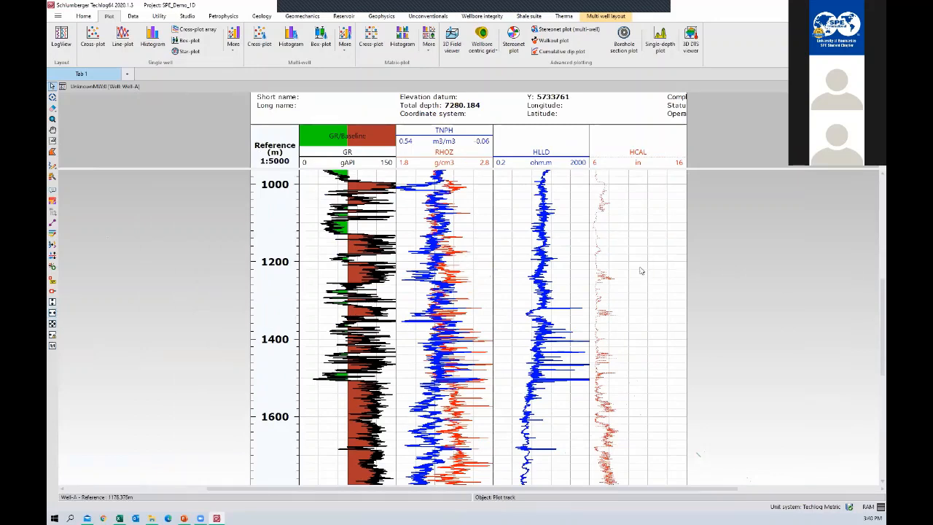
Restore the surrounding panes and add the BS (Bit Size) variable from the LQC dataset to the HCAL track.
key("space")
scroll(614, 270, "down", 2)
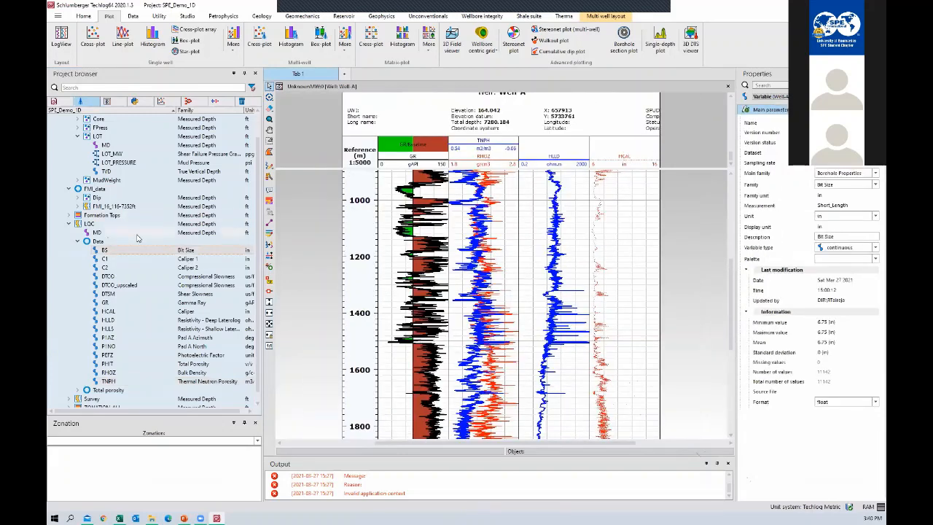
left_click_drag(122, 250, 616, 436)
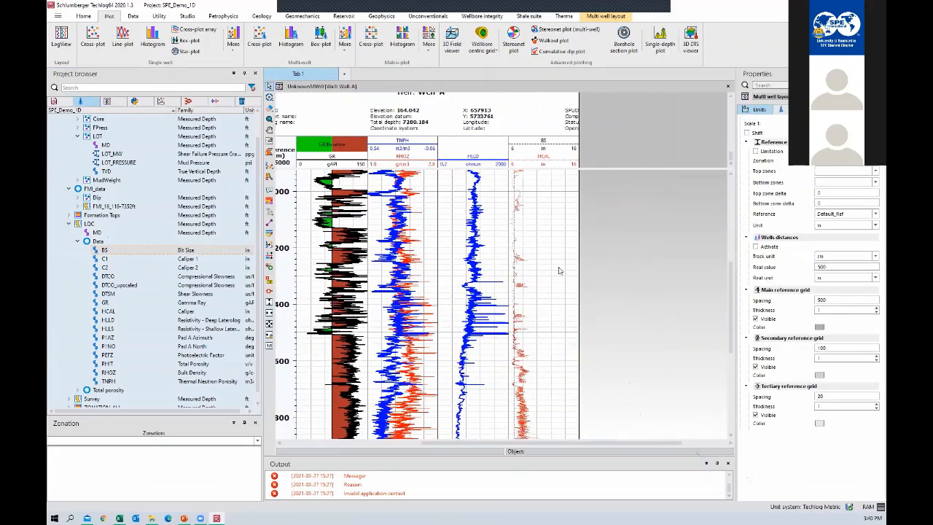
Turn on the curve value readout at the cursor depth and set the depth scale to 1:7000.
left_click(270, 291)
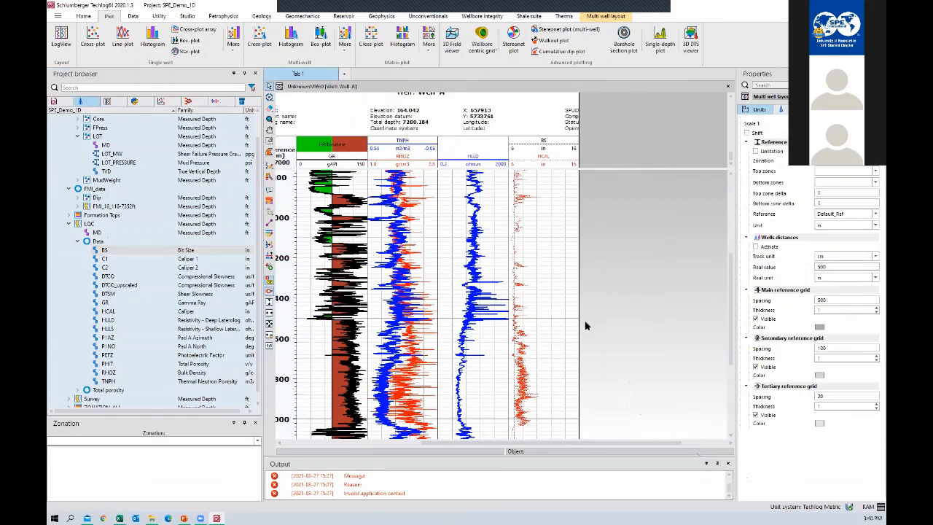
scroll(525, 336, "up", 1)
left_click(557, 163)
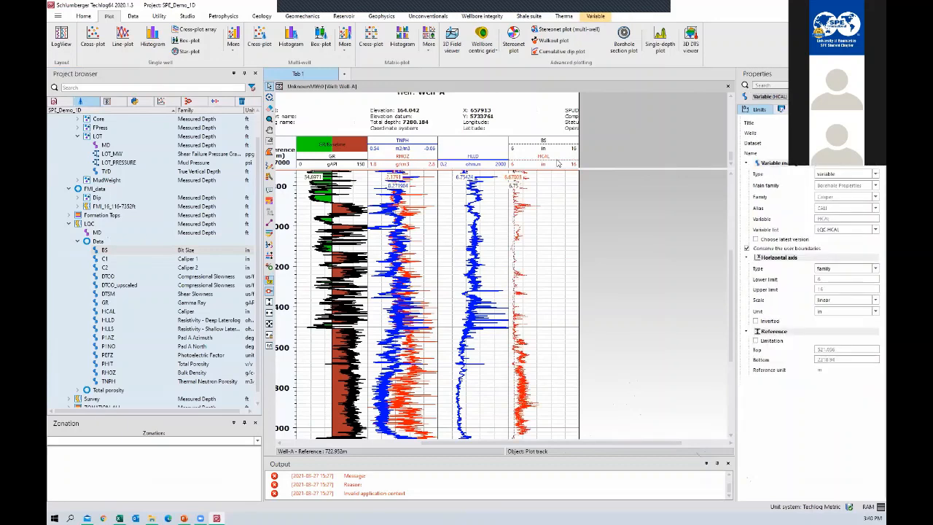
scroll(557, 163, "down", 2)
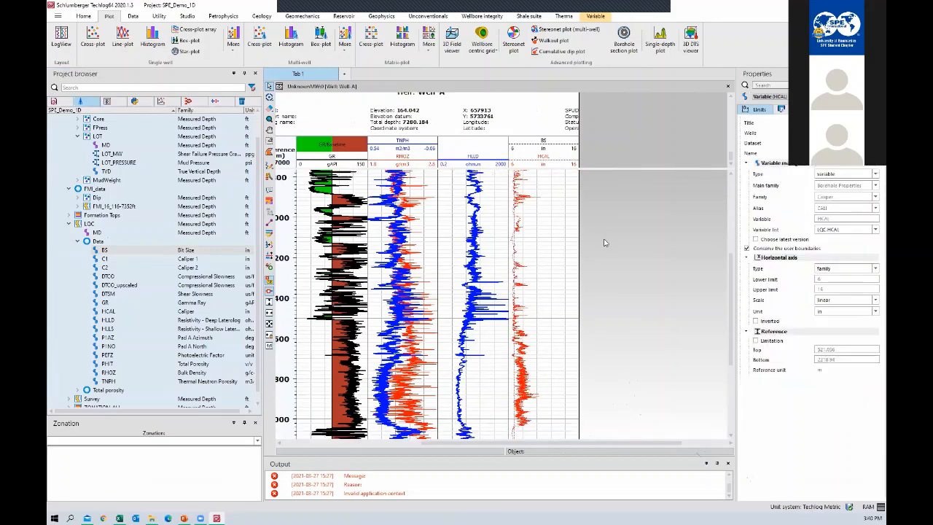
left_click(543, 143)
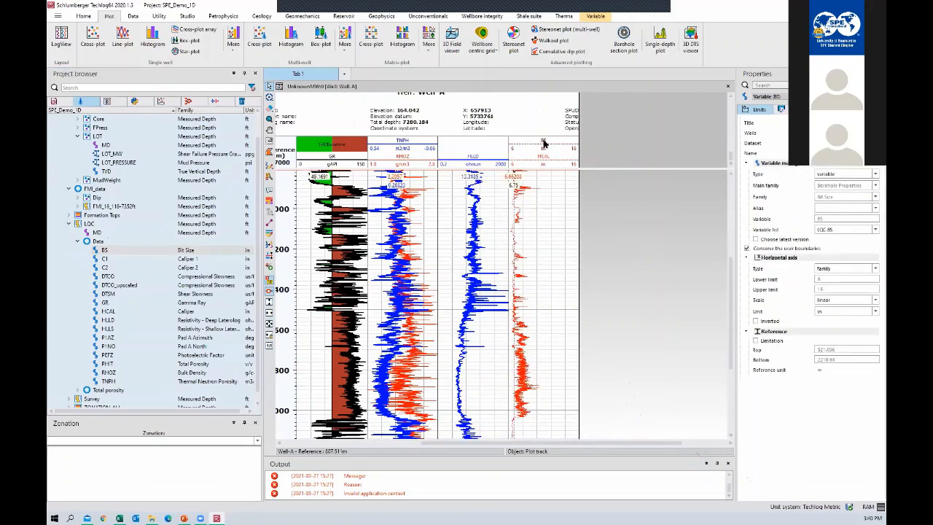
right_click(543, 143)
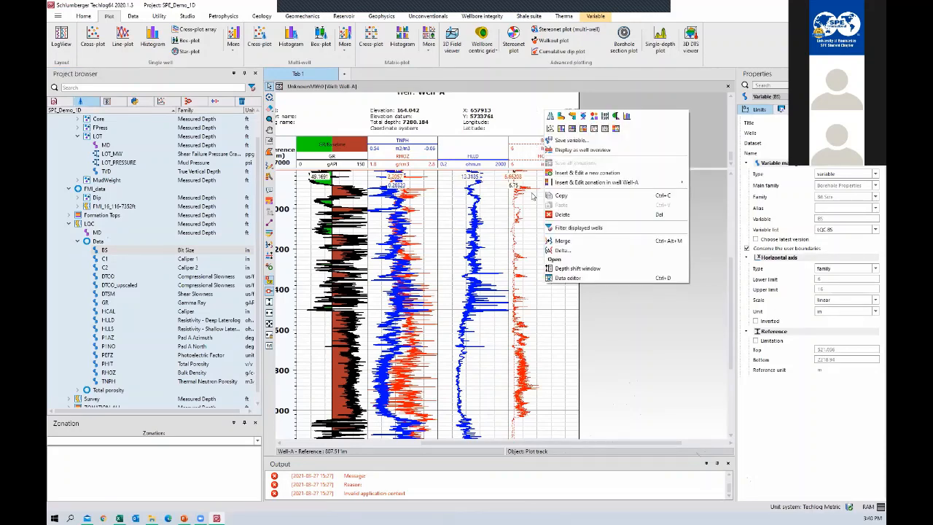
left_click(529, 175)
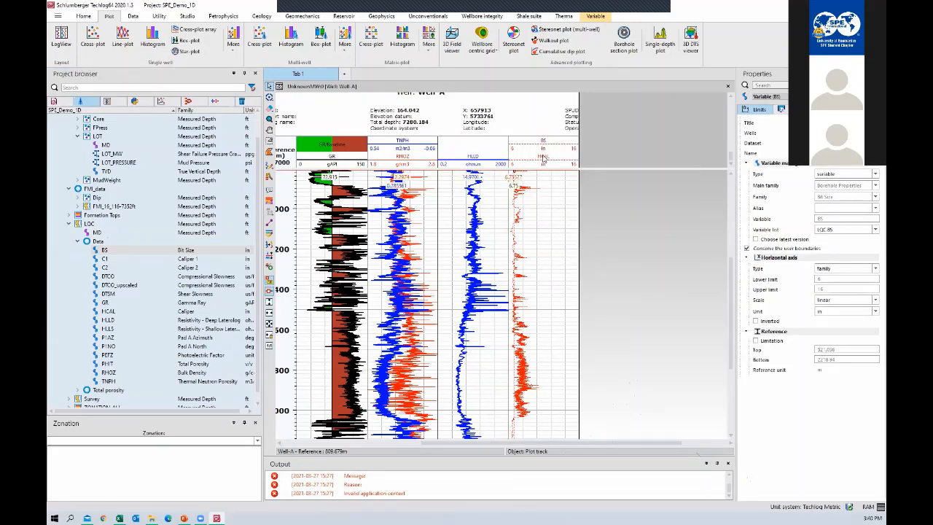
left_click(542, 161)
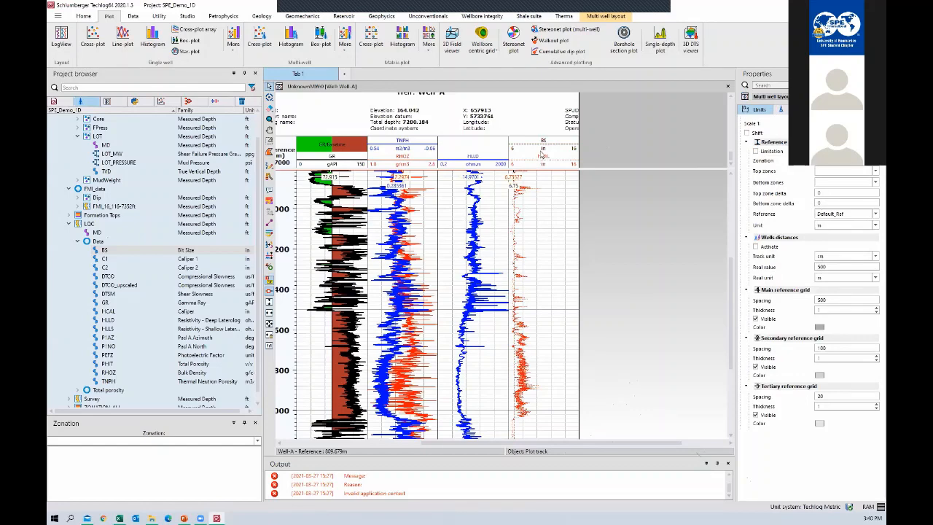
Insert an area fill between the BS and HCAL curves and inspect it down the caliper track.
left_click(542, 149)
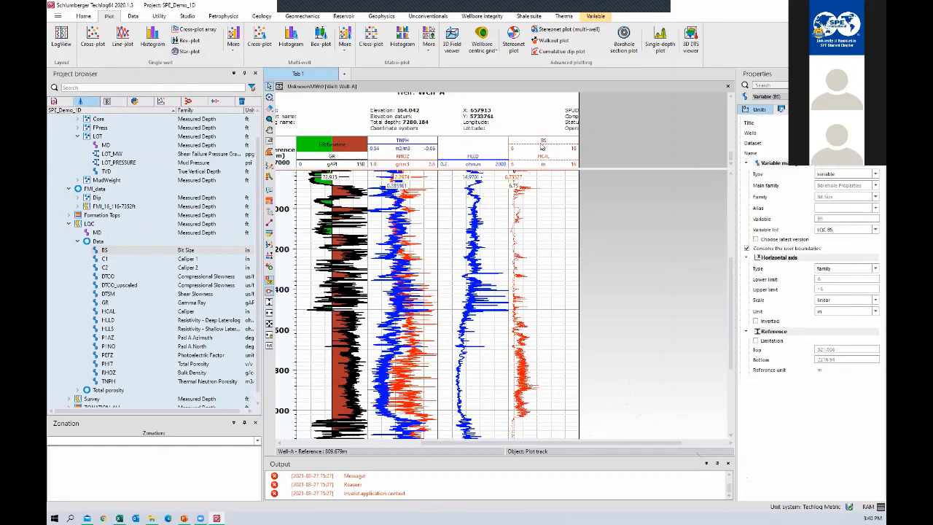
left_click(587, 147)
double_click(552, 152)
right_click(552, 153)
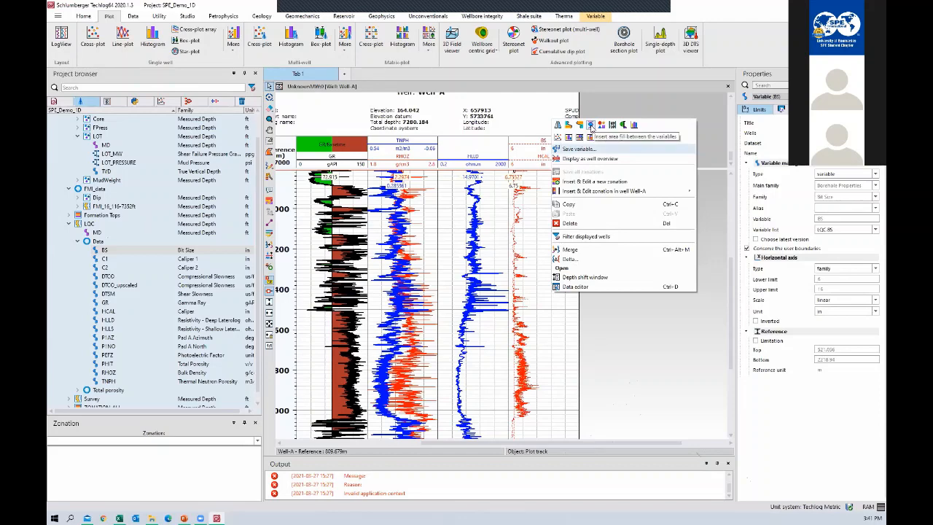
left_click(591, 128)
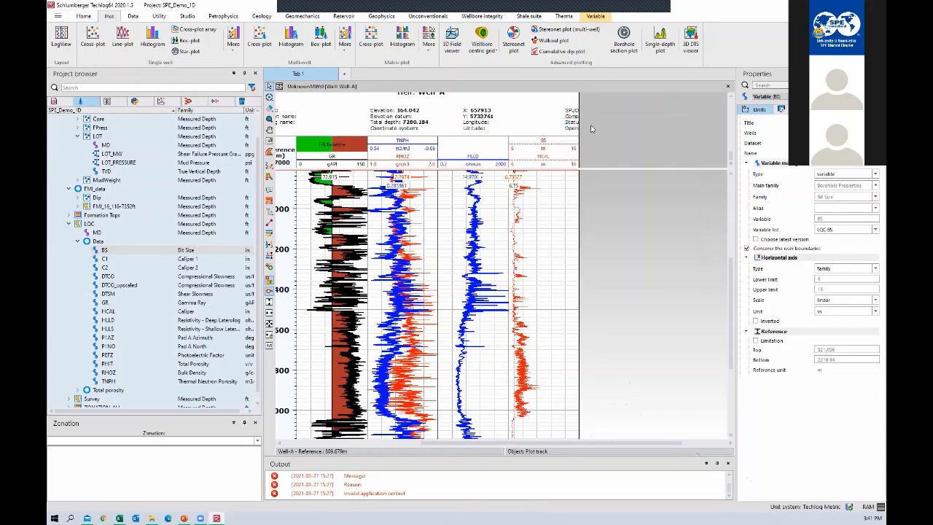
scroll(598, 264, "down", 1)
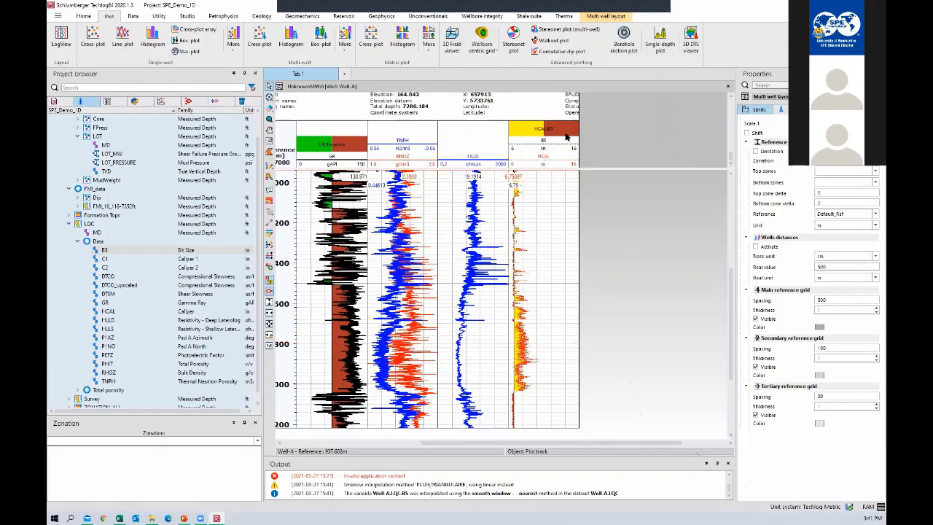
scroll(521, 206, "up", 1)
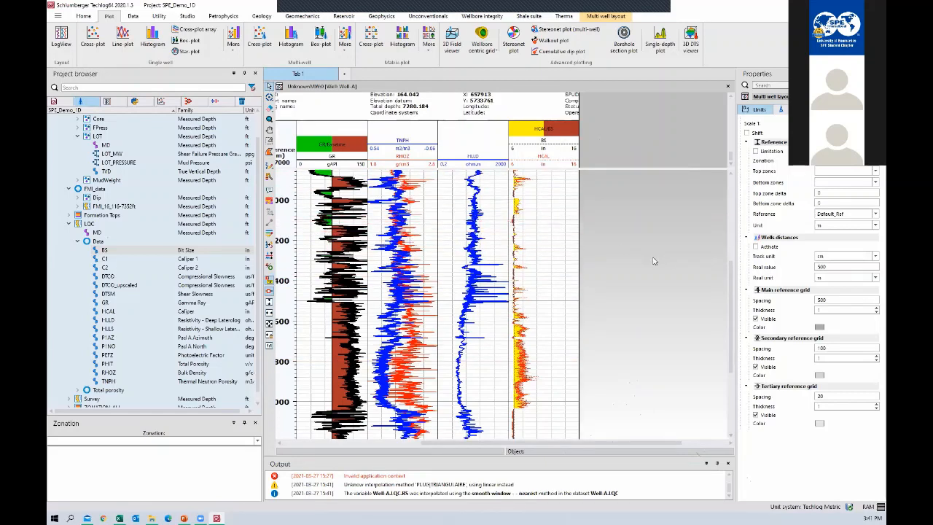
scroll(518, 352, "down", 1)
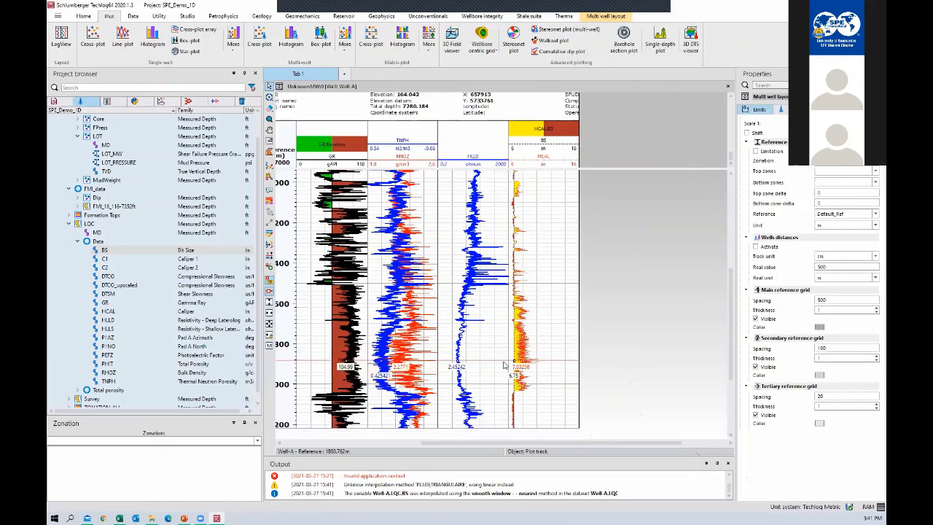
Recolour the left side of the BS/HCAL area fill from the basic colors as light blue.
left_click(531, 136)
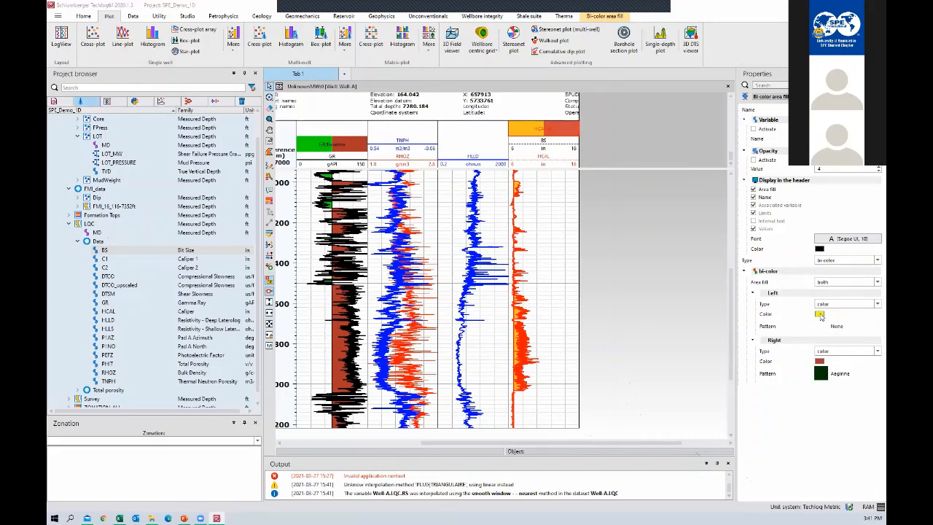
left_click(819, 315)
left_click(392, 185)
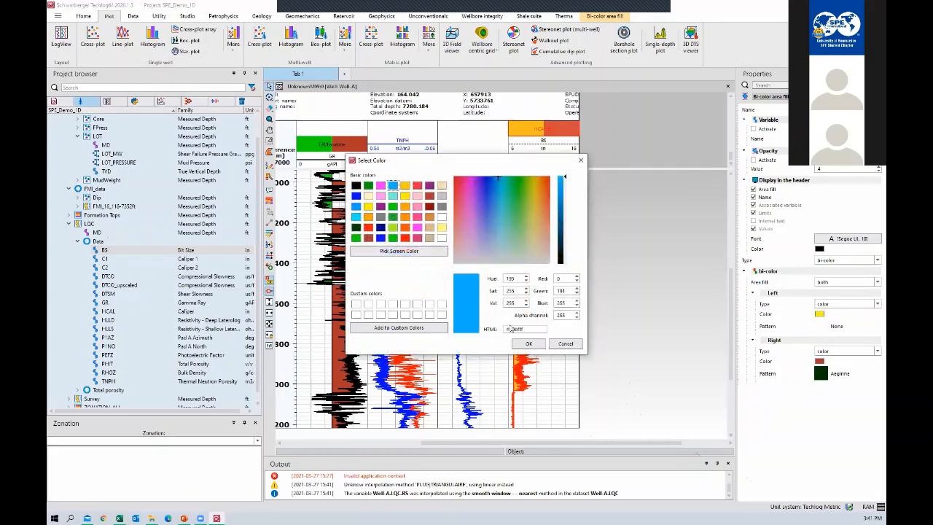
left_click(357, 216)
left_click(529, 344)
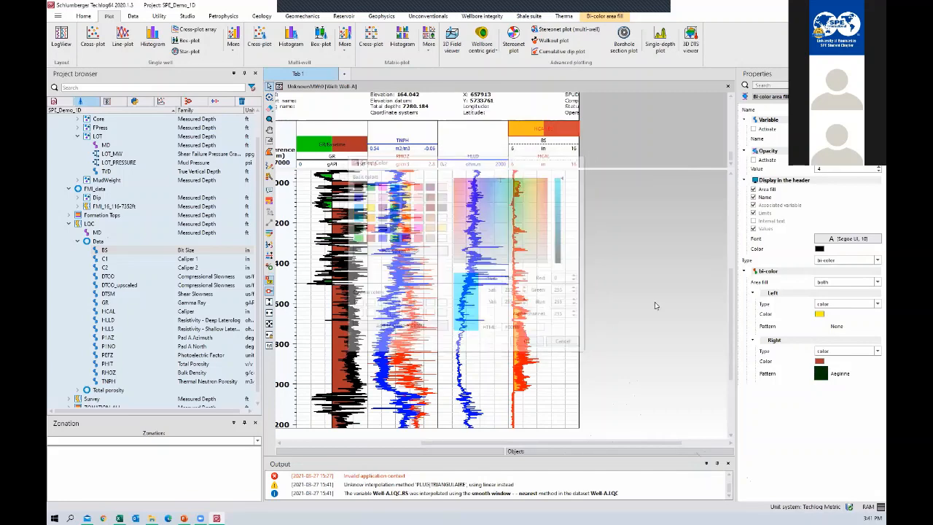
left_click(654, 302)
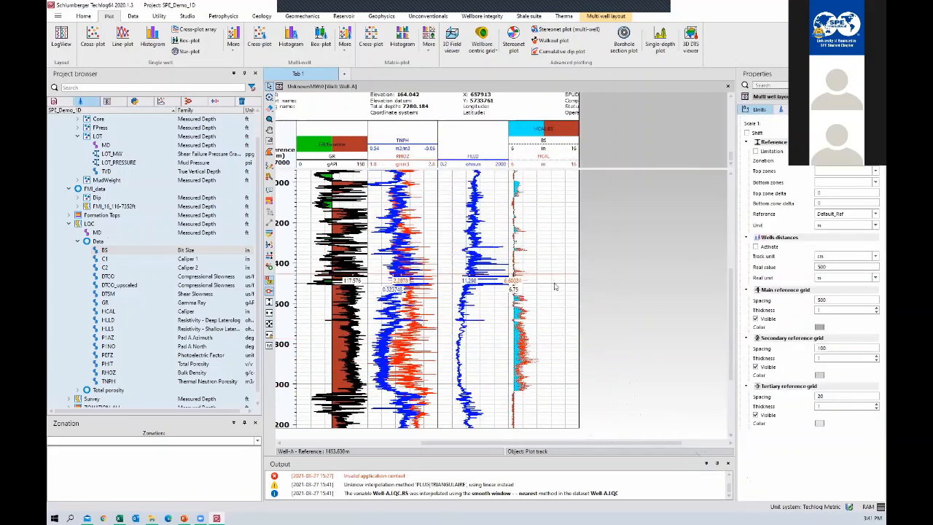
Format the HCAL curve with a solid line style and a black color.
left_click(550, 163)
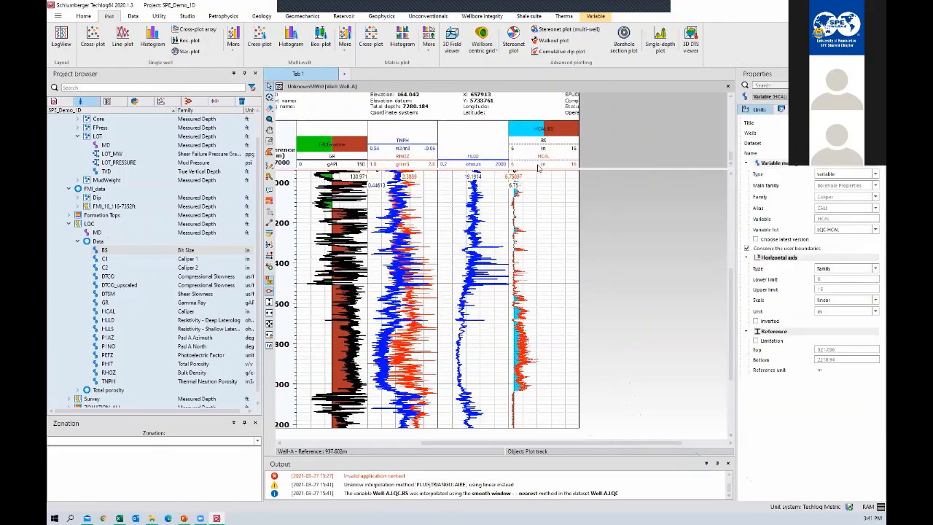
left_click(780, 108)
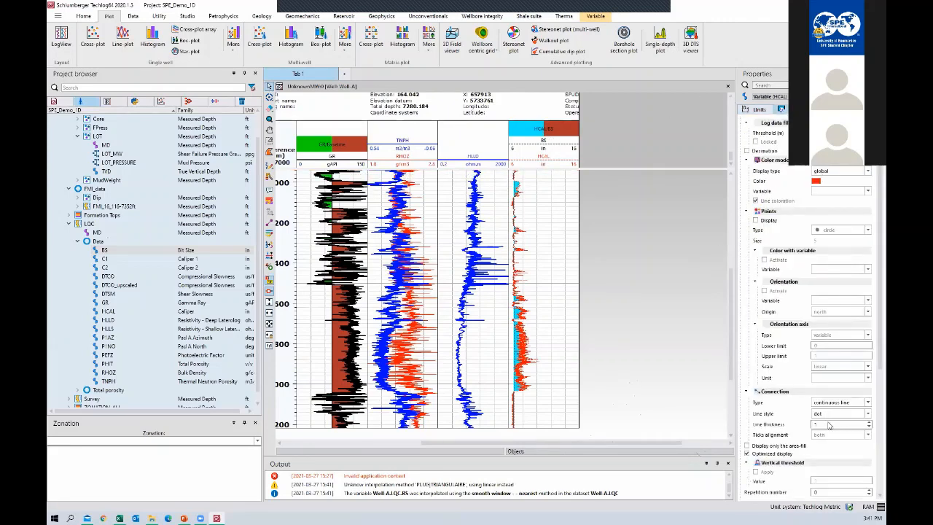
left_click(831, 413)
left_click(832, 423)
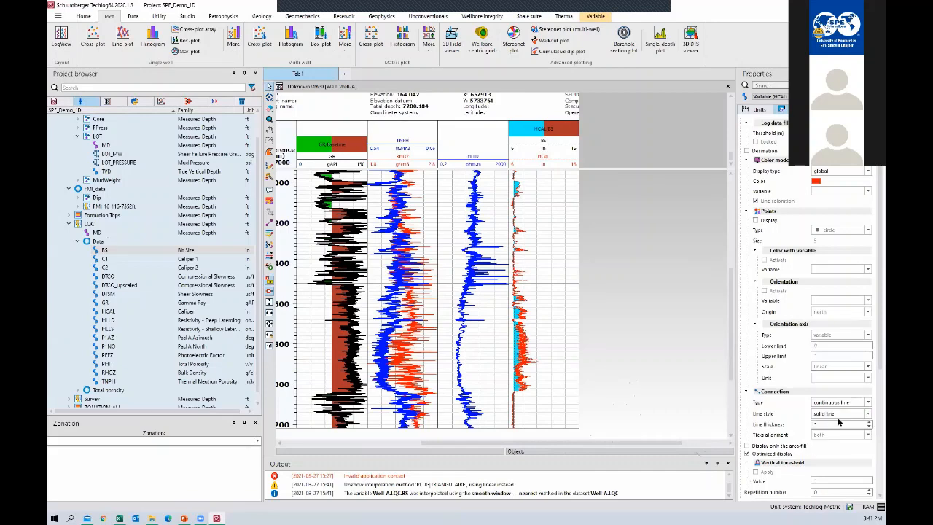
left_click(815, 181)
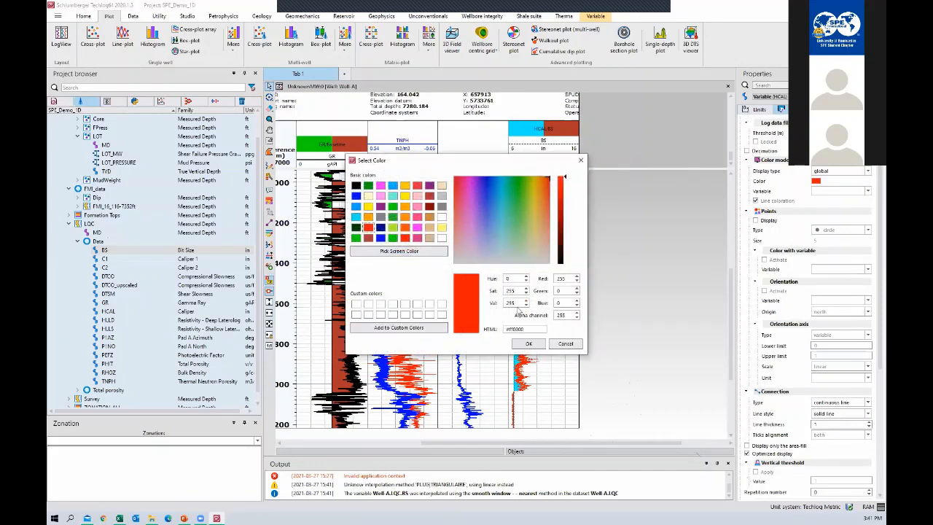
left_click(356, 186)
left_click(529, 344)
left_click(626, 309)
scroll(626, 309, "down", 1)
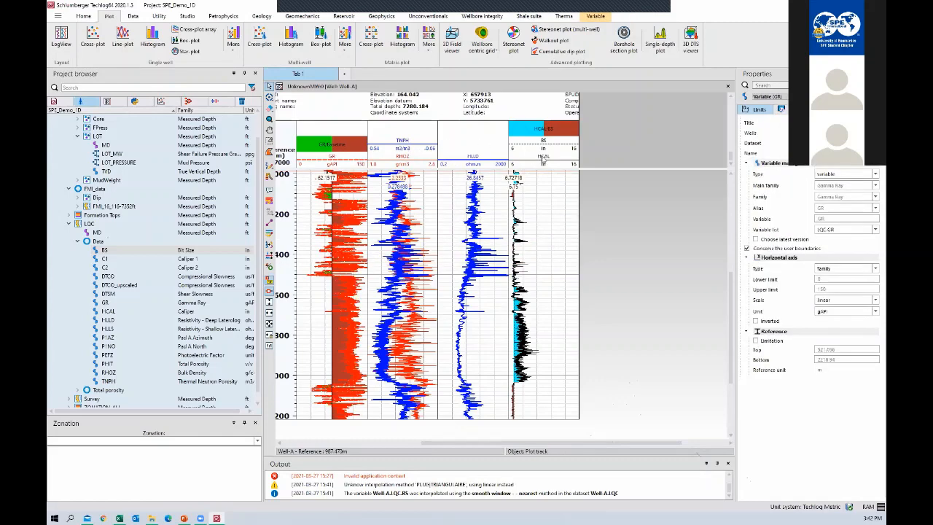
left_click(543, 160)
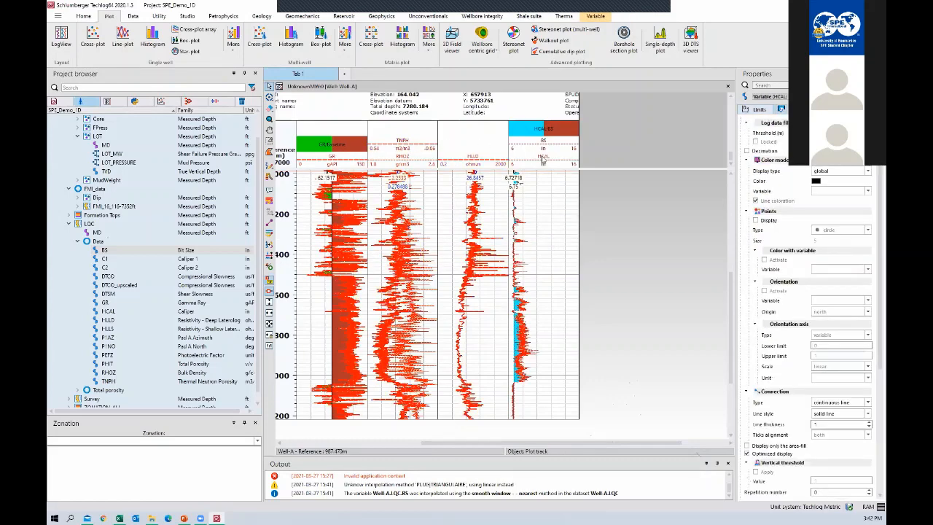
left_click(600, 158)
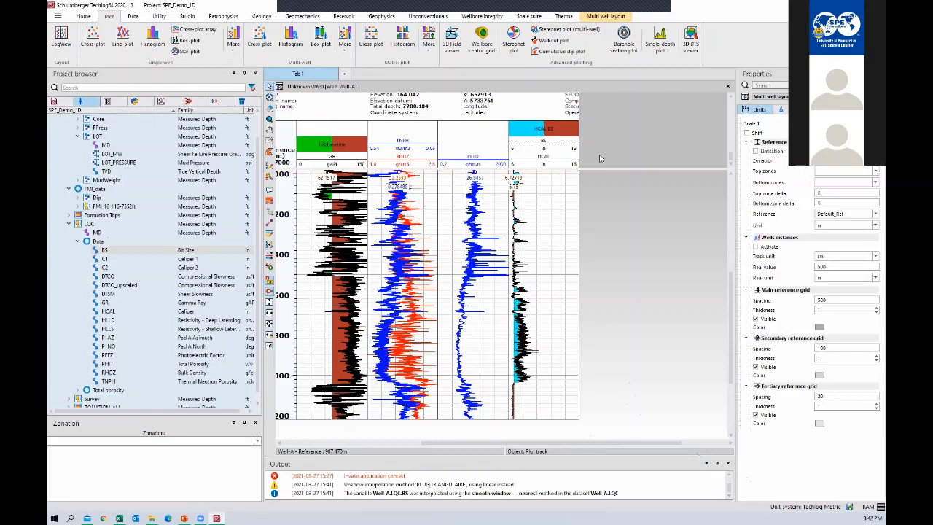
left_click(323, 167)
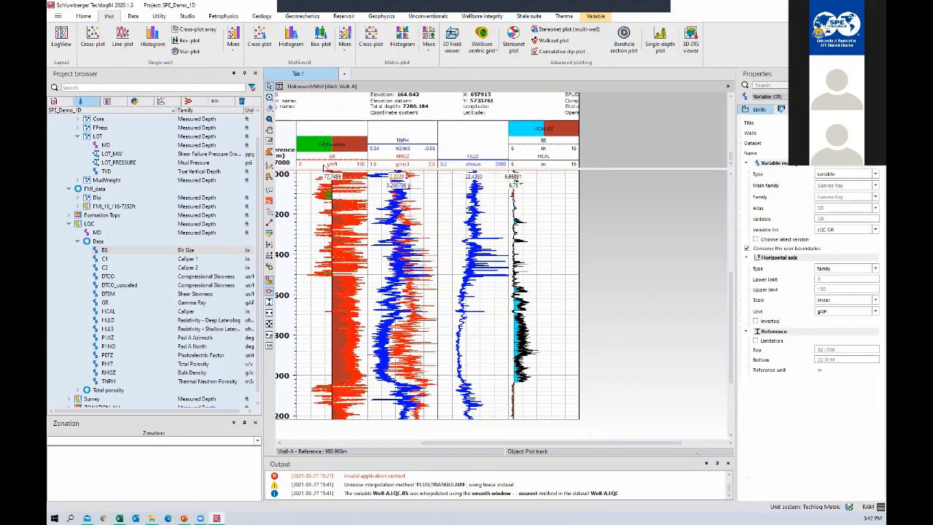
left_click(551, 163)
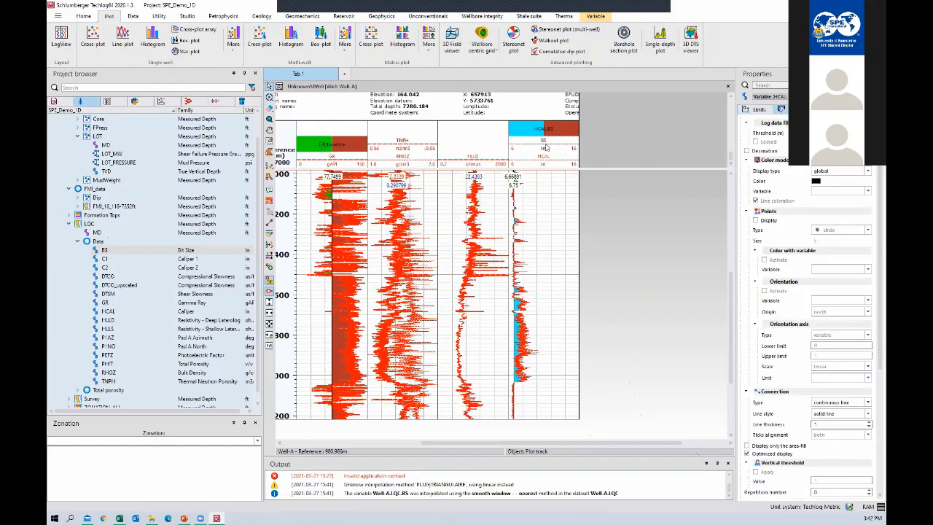
left_click(606, 156)
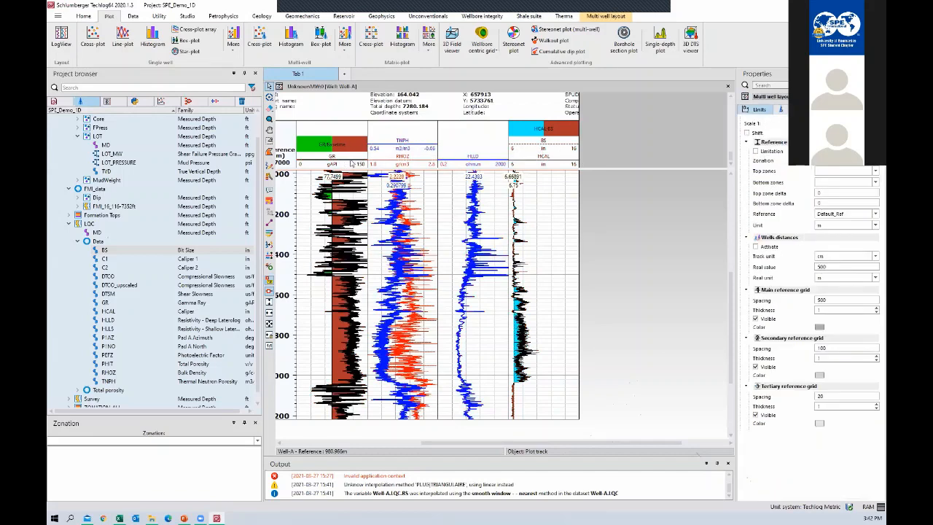
left_click(352, 163)
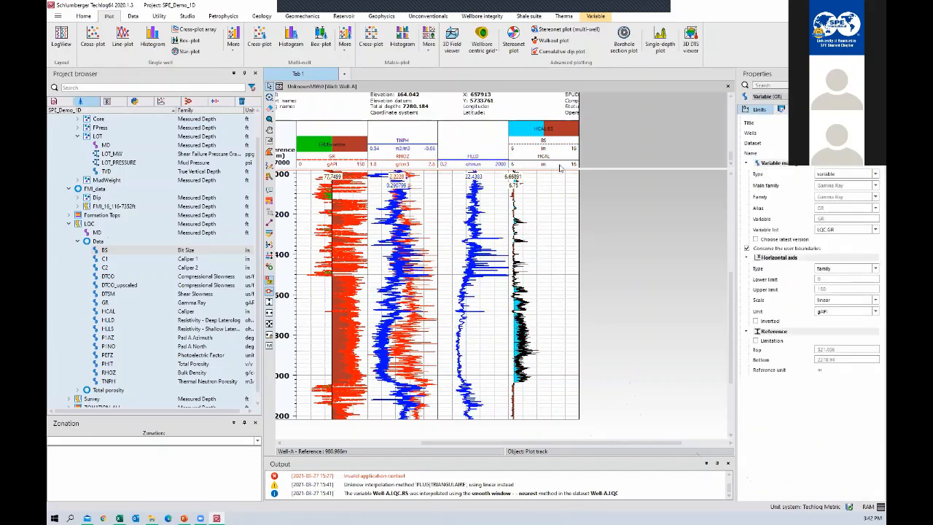
left_click(560, 168)
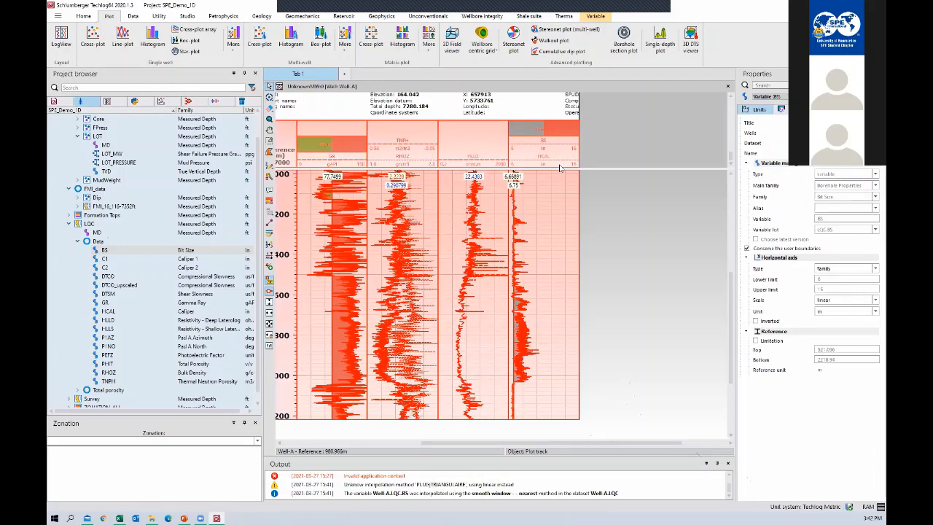
left_click(379, 151)
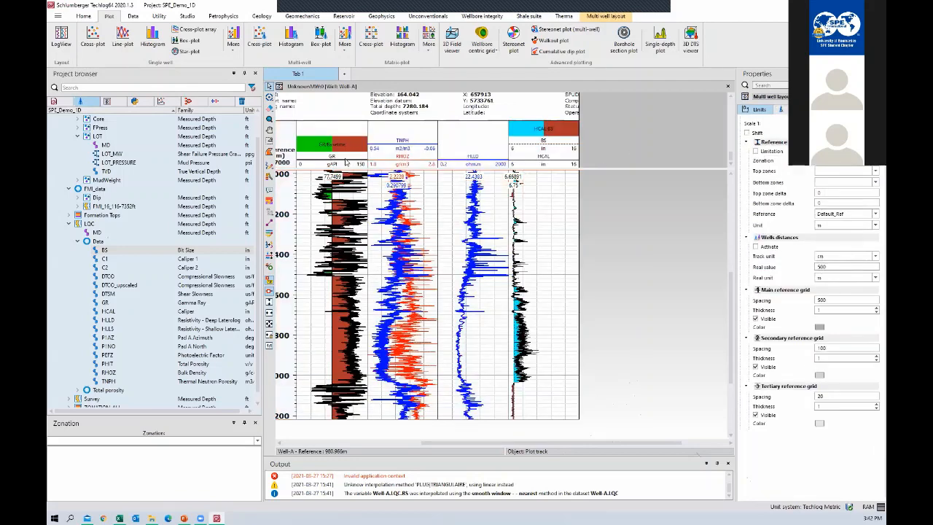
Select all curves from GR through HCAL together and set their header font to Arial Black, size 14.
left_click(347, 161)
left_click(550, 167)
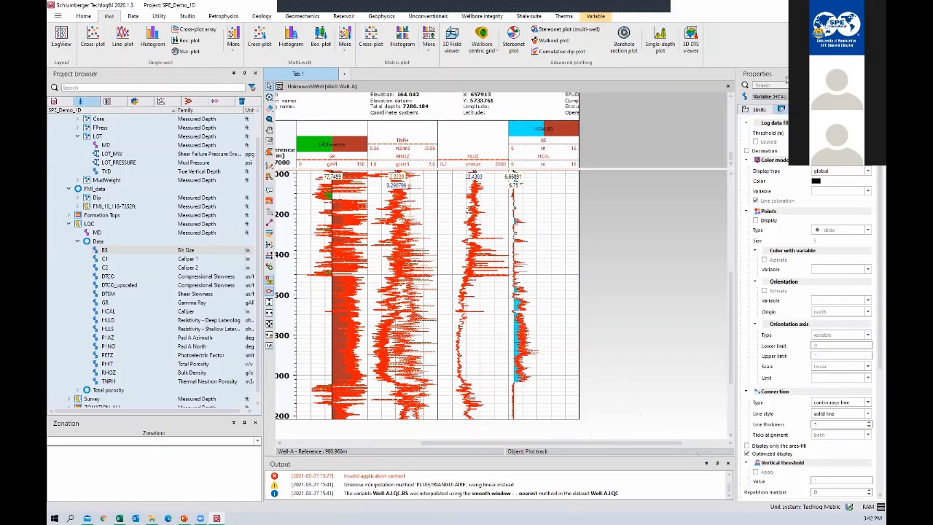
left_click(878, 110)
left_click(879, 109)
left_click(879, 110)
left_click(800, 110)
left_click(751, 124)
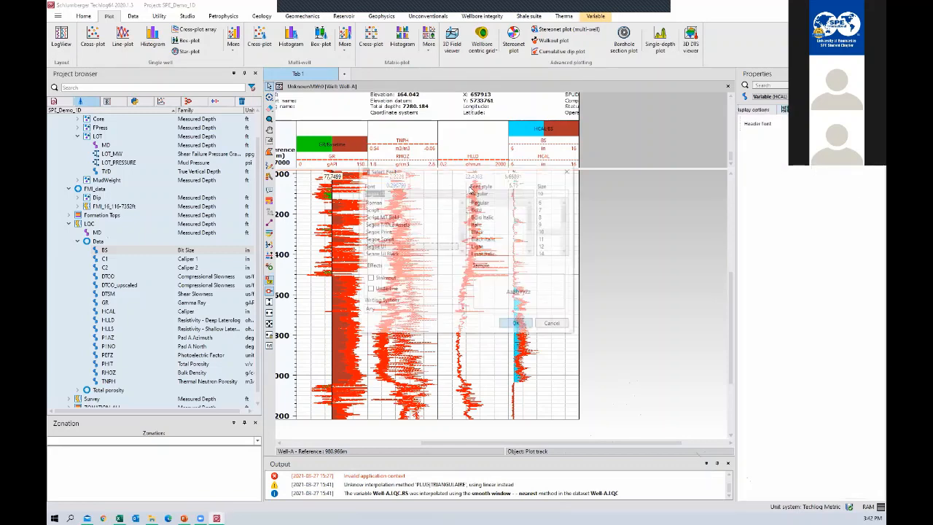
key("a")
key("a")
key("a")
key("a")
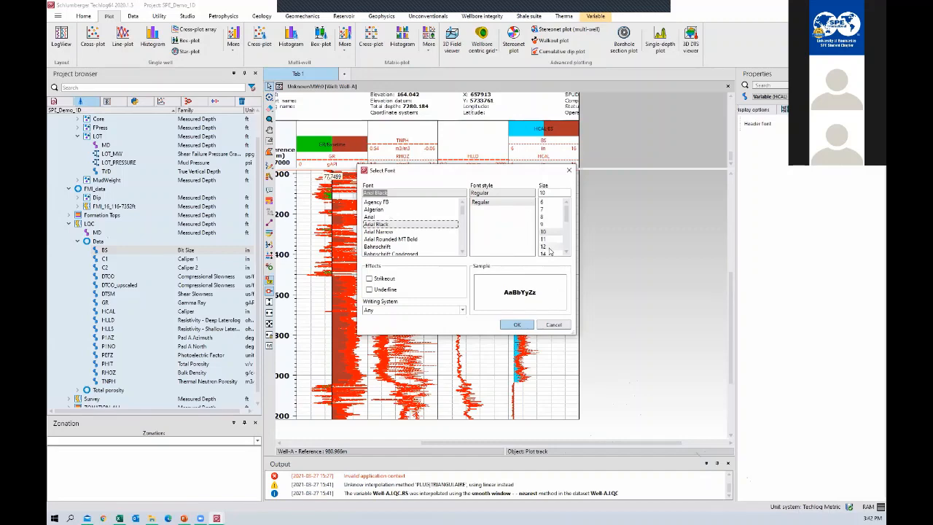
left_click(547, 246)
left_click(521, 325)
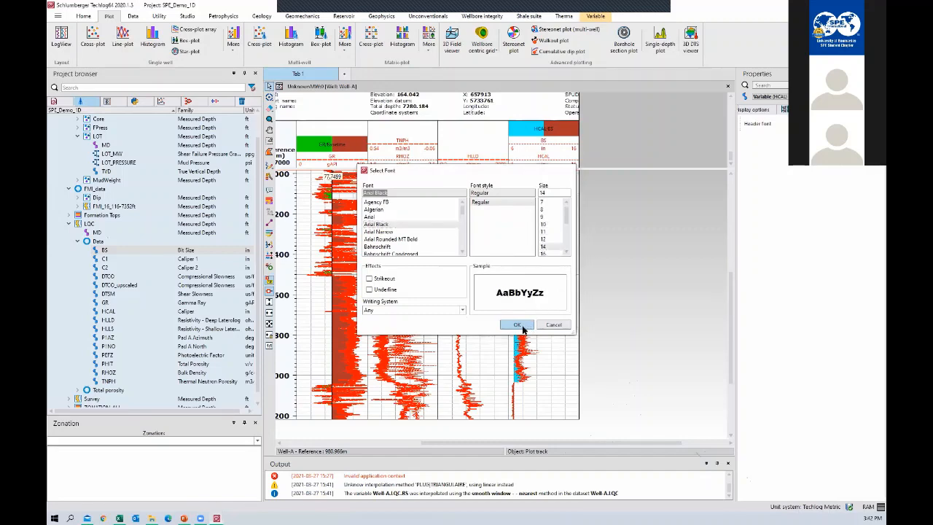
left_click(627, 151)
Narrow the Project browser pane and position the log layout so all tracks from the reference to HCAL are visible.
left_click_drag(483, 447, 440, 446)
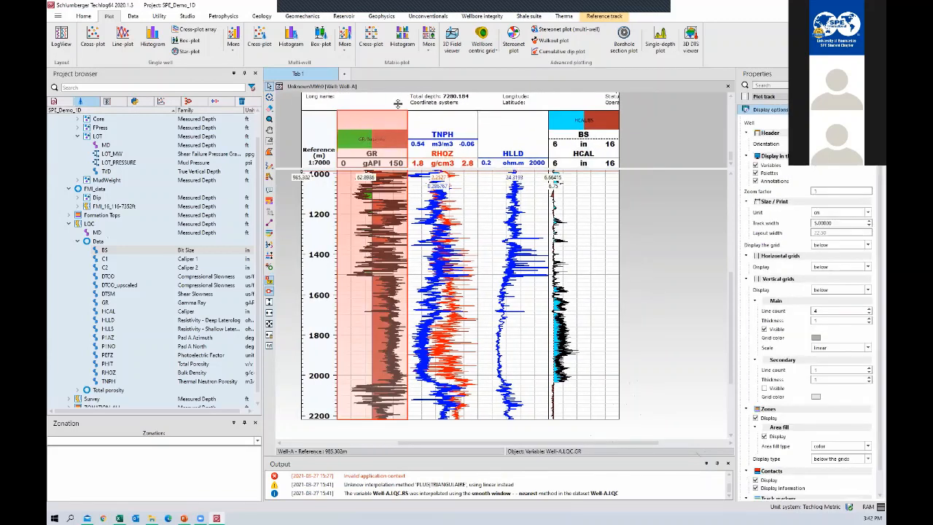
left_click(397, 116)
left_click(647, 147)
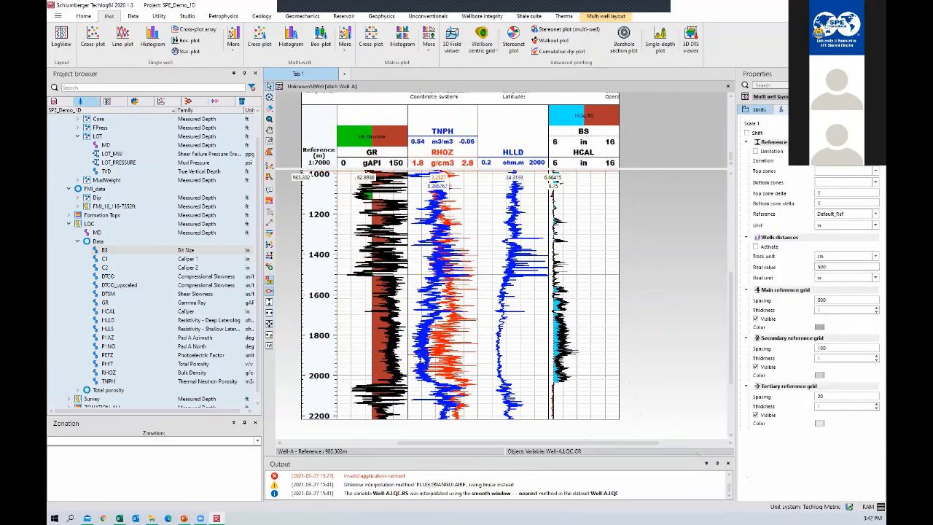
left_click_drag(260, 353, 206, 353)
left_click_drag(425, 445, 401, 445)
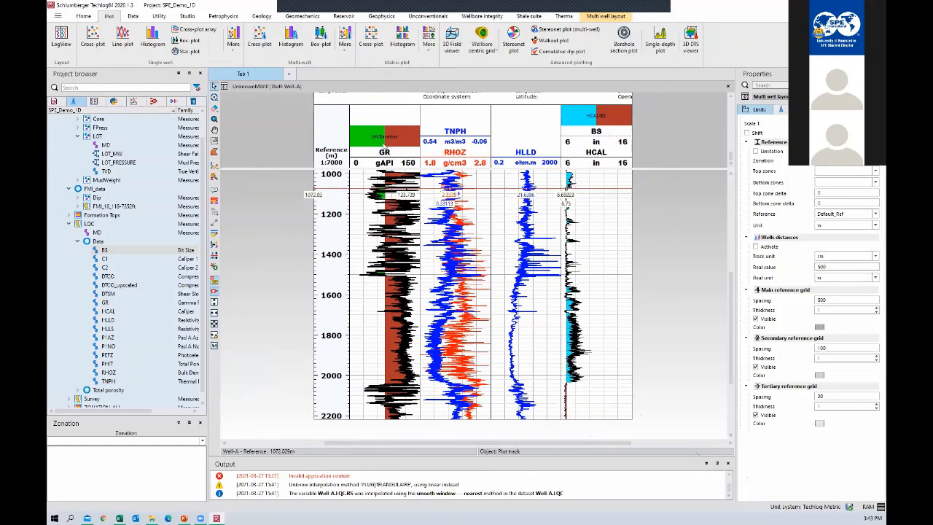
Remove the baseline area fill from the GR track and confirm its removal from the layout.
left_click(384, 143)
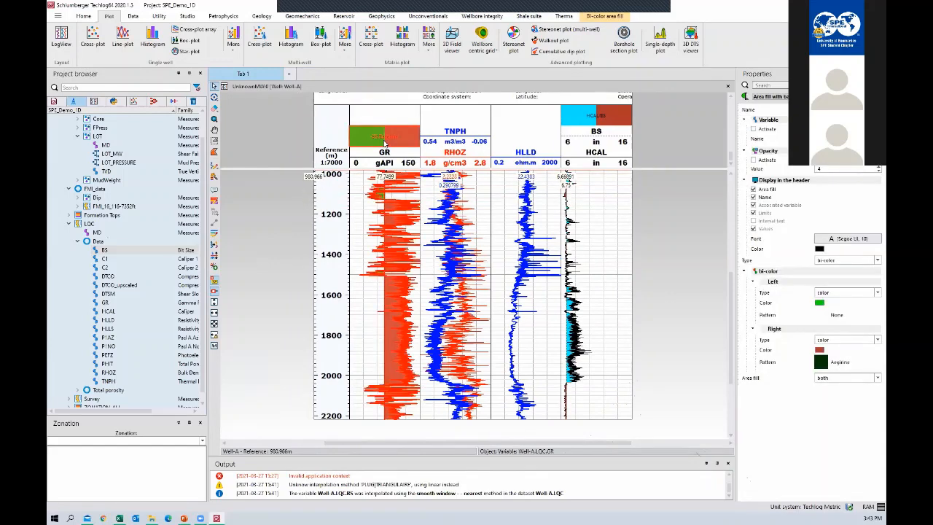
key("Delete")
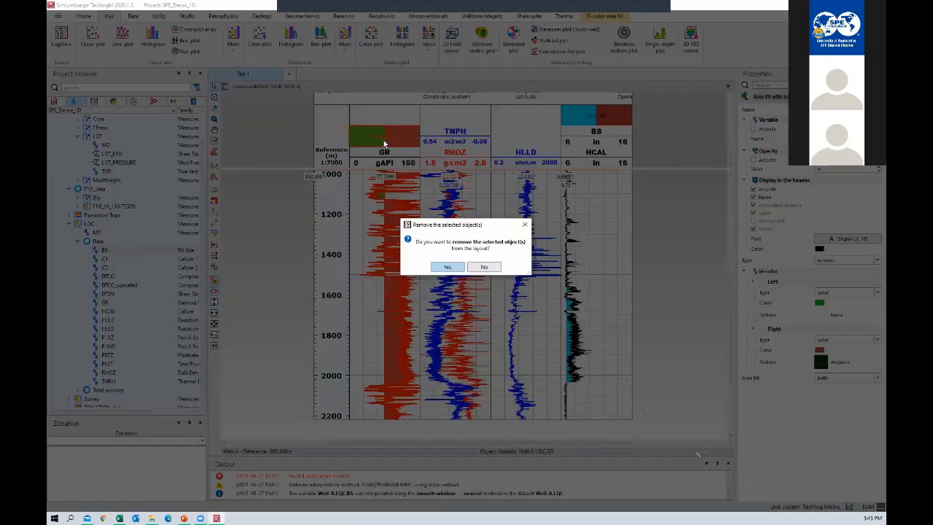
key("Return")
key("Return")
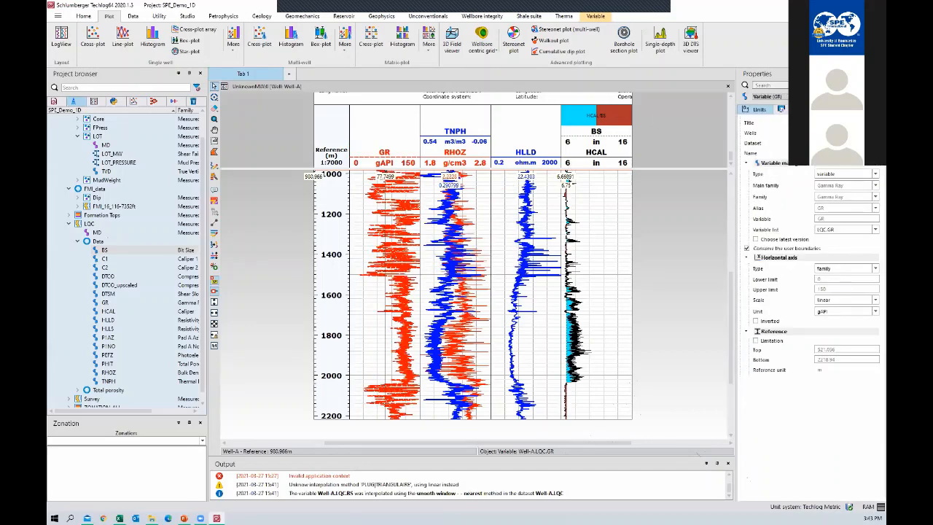
Change the GR curve color to dark green.
scroll(812, 186, "down", 5)
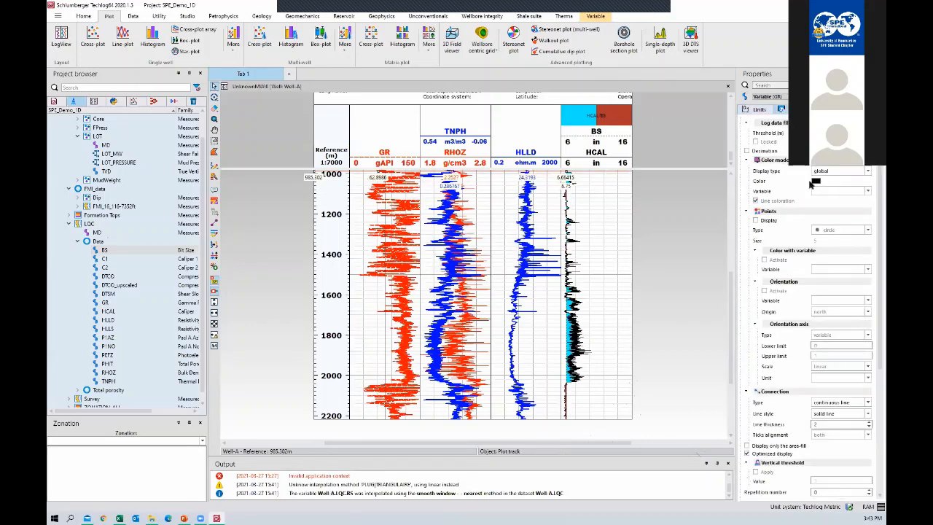
left_click(369, 188)
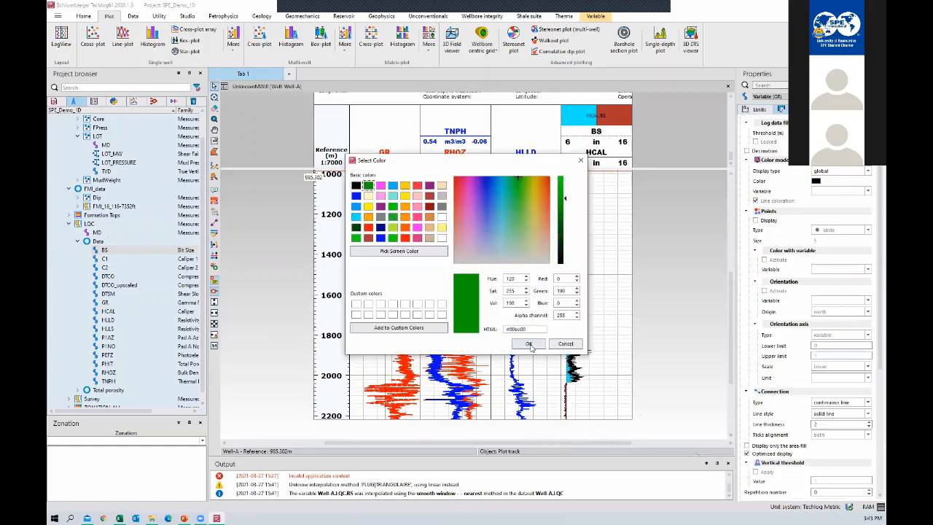
left_click(530, 343)
left_click(384, 317)
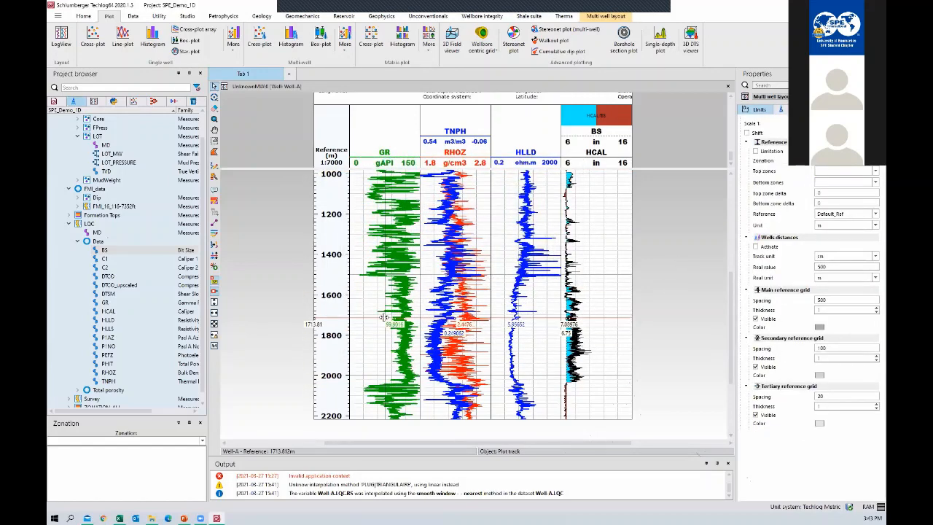
key("Delete")
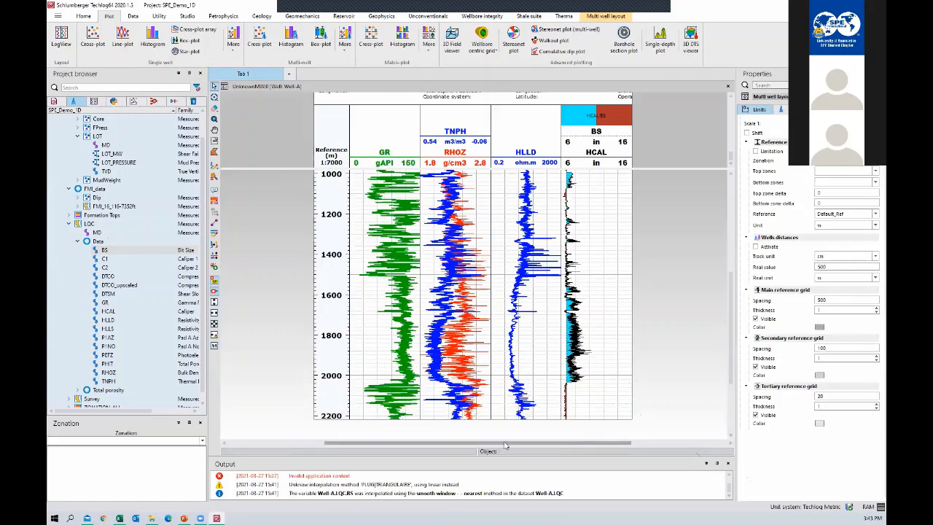
Move the HLLD track between the GR track and the TNPH/RHOZ track.
left_click_drag(519, 443, 539, 443)
left_click_drag(464, 282, 424, 227)
left_click(423, 165)
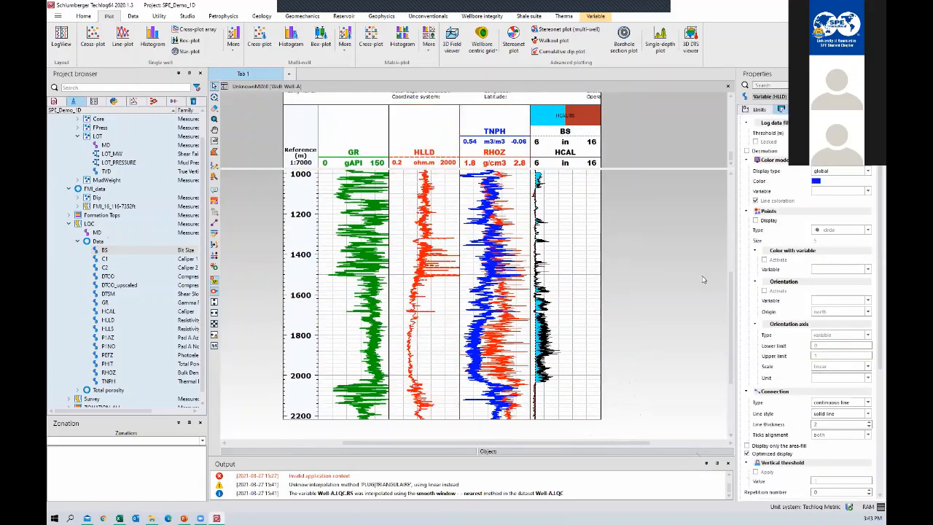
left_click(702, 276)
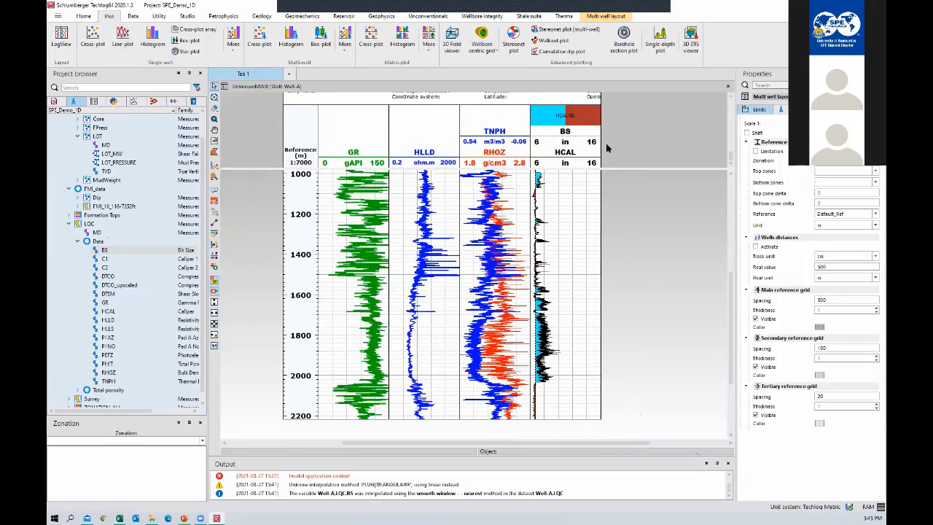
Hide the layout header so only the well name remains above the tracks, and enlarge the header area to show every track header.
left_click(596, 16)
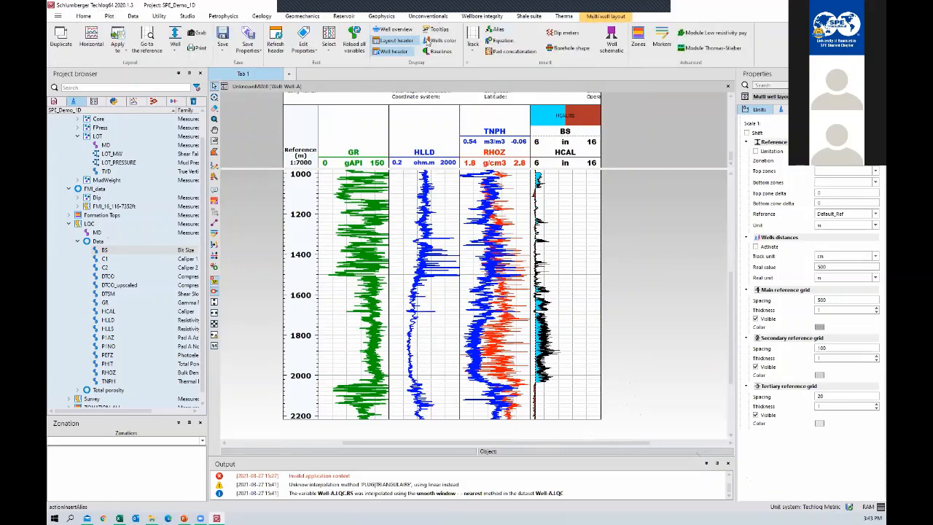
scroll(433, 105, "up", 3)
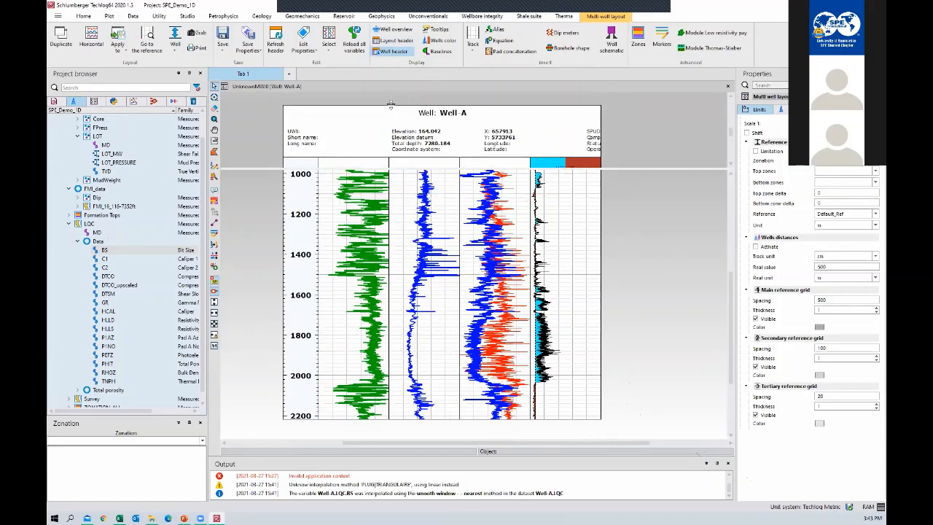
left_click_drag(391, 105, 395, 142)
left_click(423, 115)
scroll(422, 115, "down", 2)
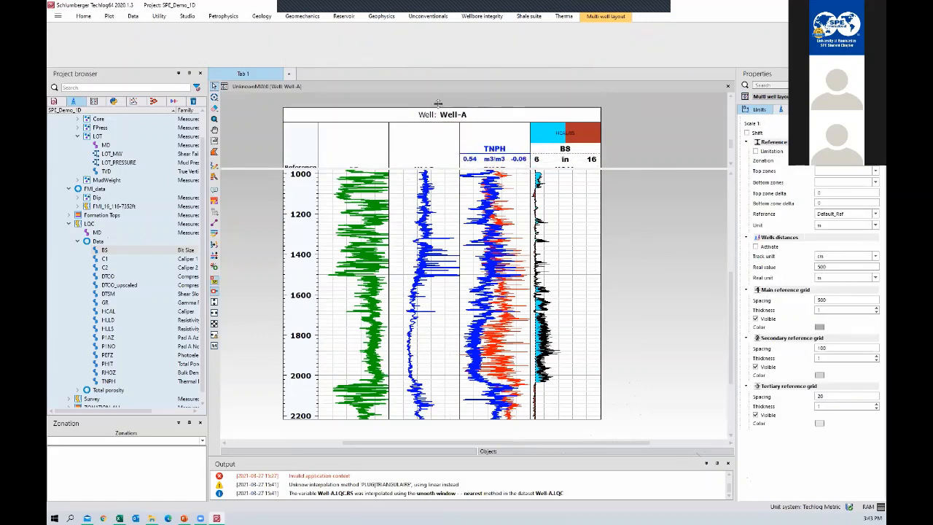
scroll(465, 128, "down", 2)
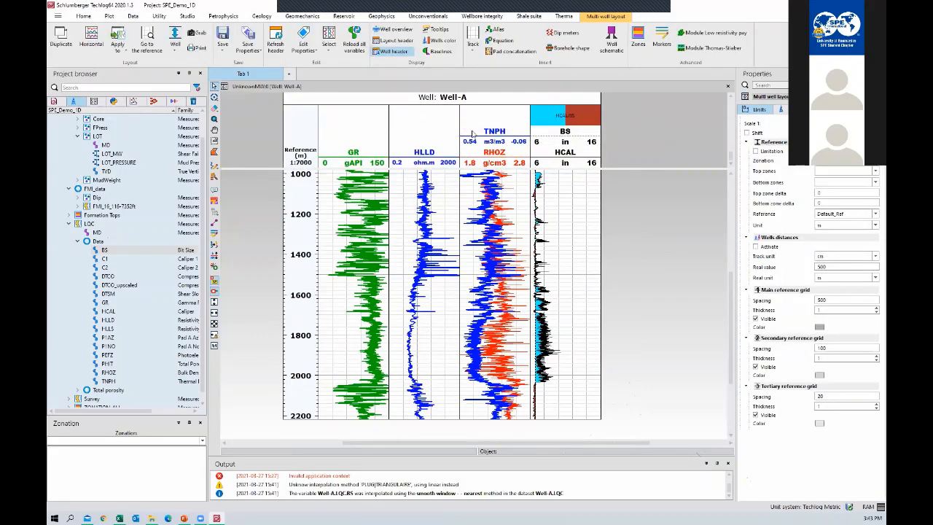
left_click_drag(607, 170, 606, 182)
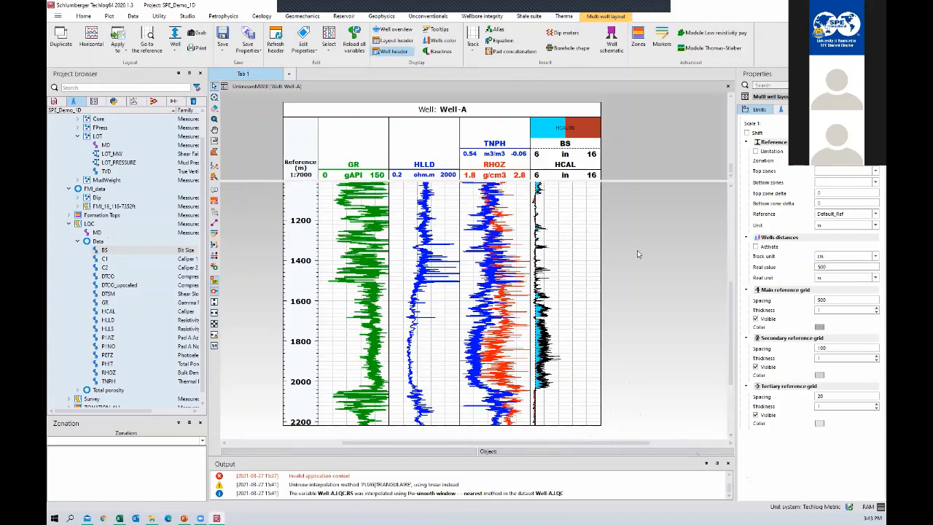
Examine the log curves over the logged depth at different scales, including a close look at the interval around 2000 to 2200 m.
scroll(631, 271, "down", 2)
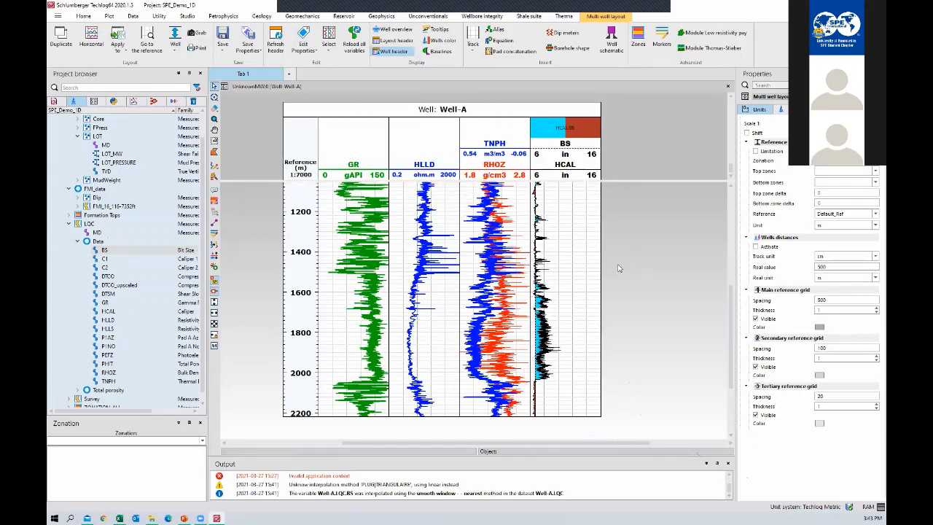
scroll(618, 268, "up", 5)
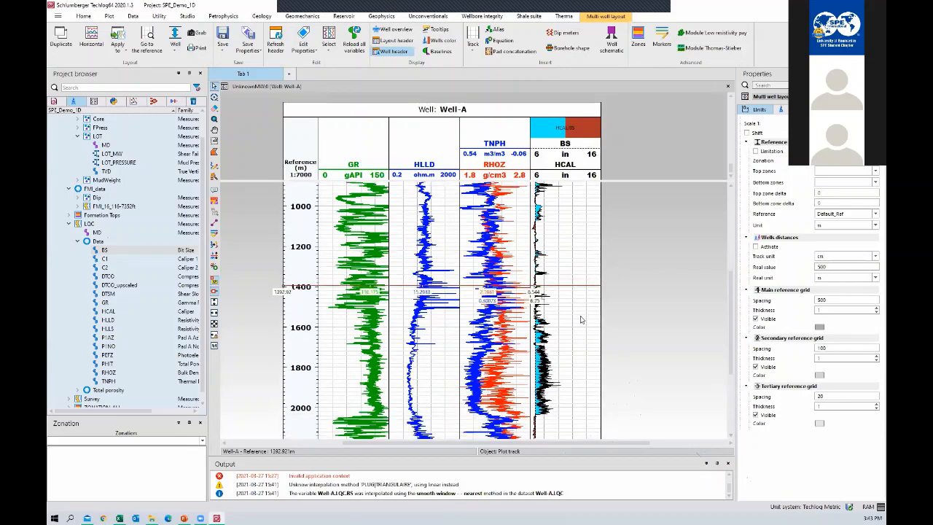
scroll(581, 319, "down", 3)
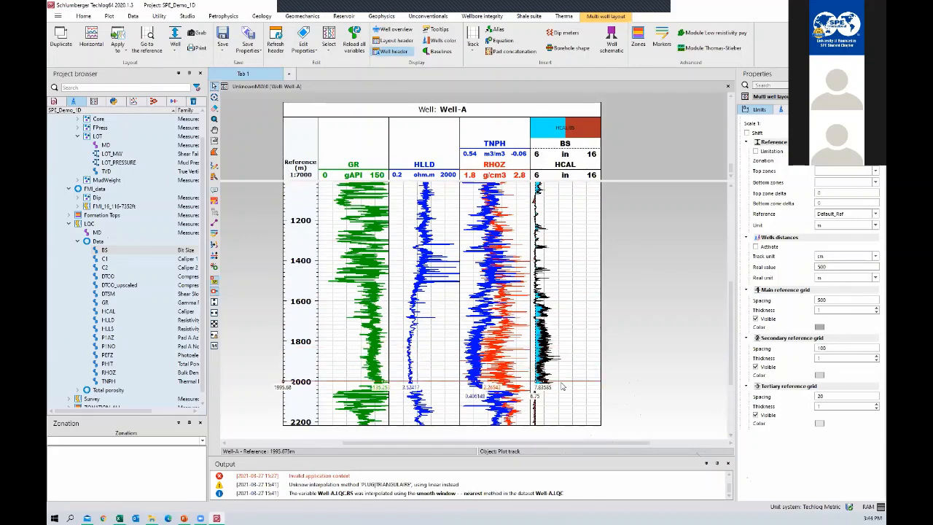
scroll(559, 309, "up", 5)
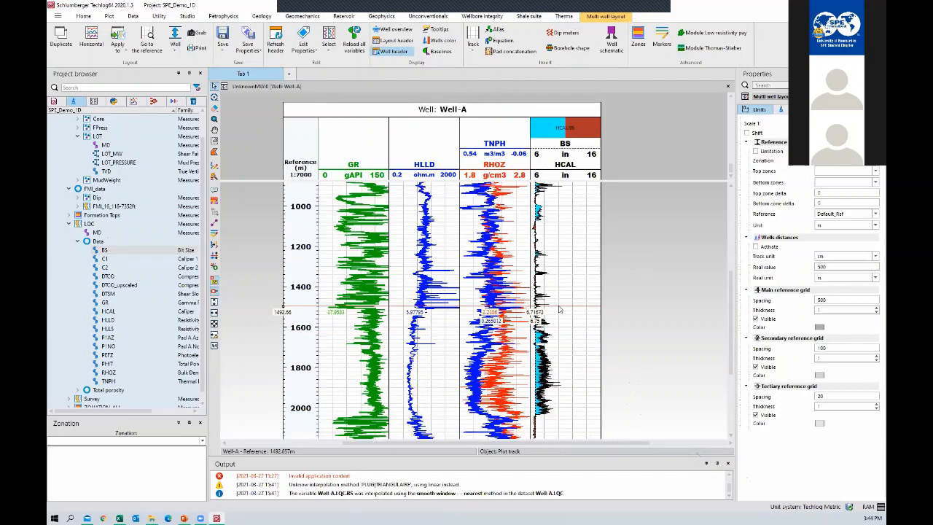
scroll(558, 364, "down", 9)
scroll(559, 359, "up", 5)
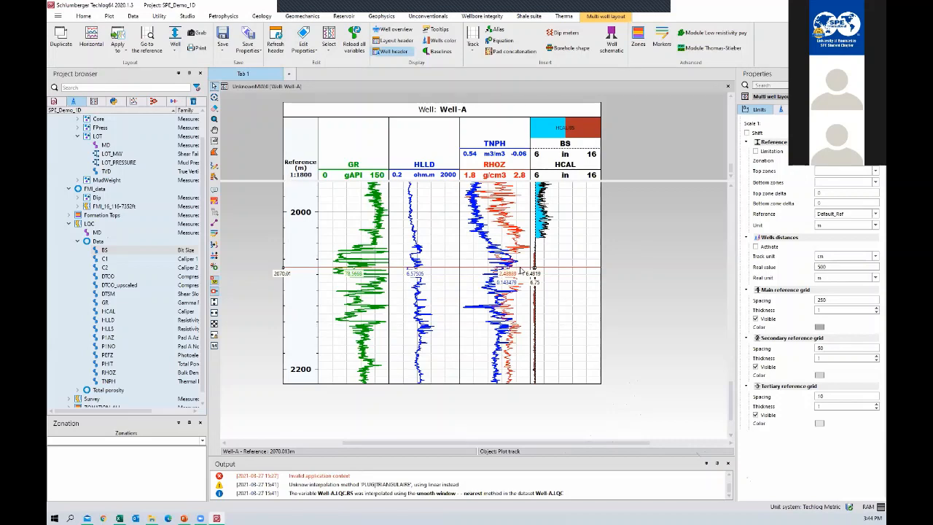
scroll(520, 270, "up", 1)
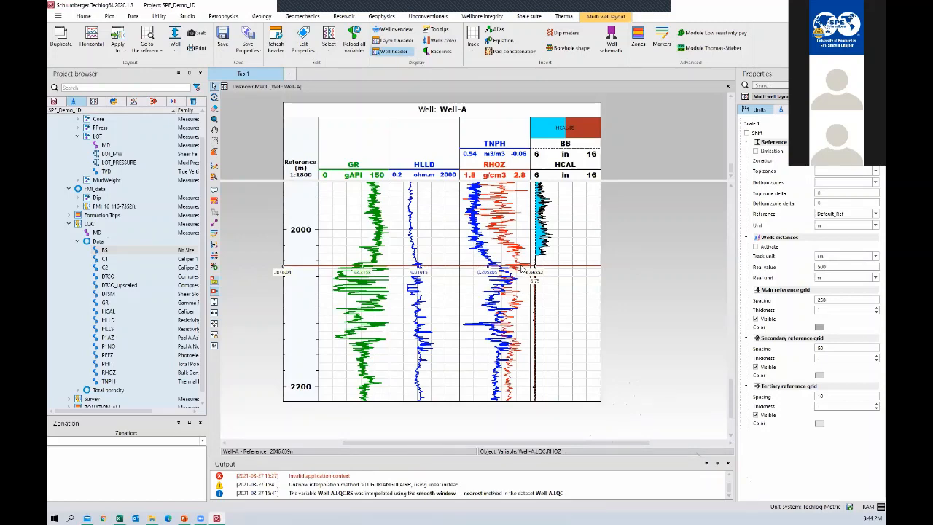
scroll(520, 271, "down", 4)
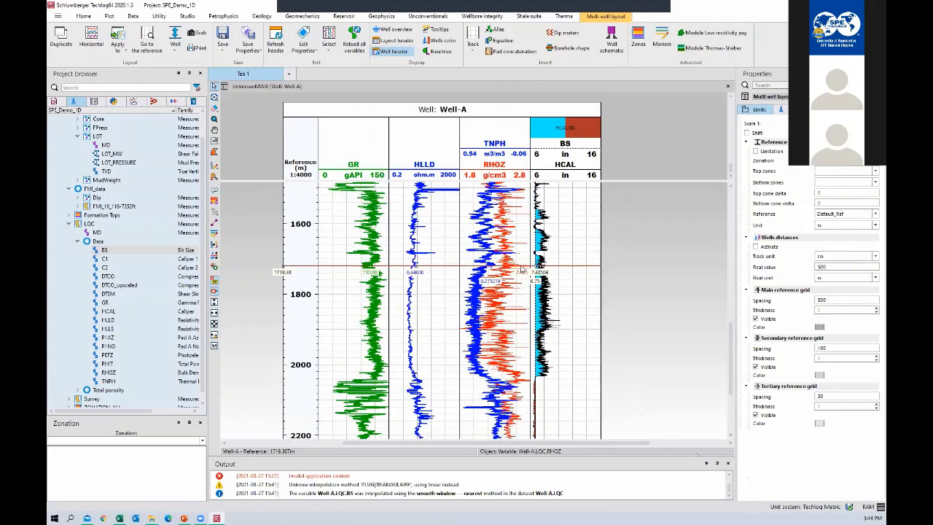
scroll(520, 270, "down", 4)
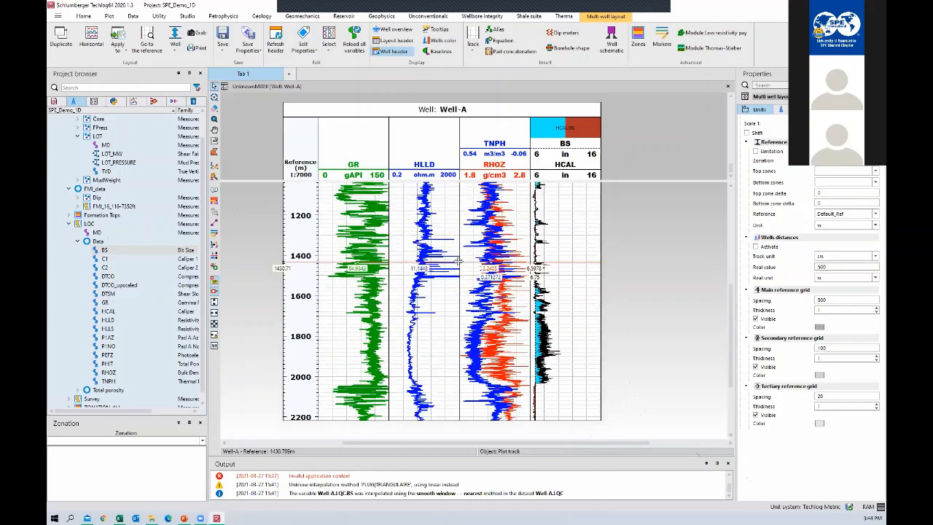
scroll(457, 261, "down", 3)
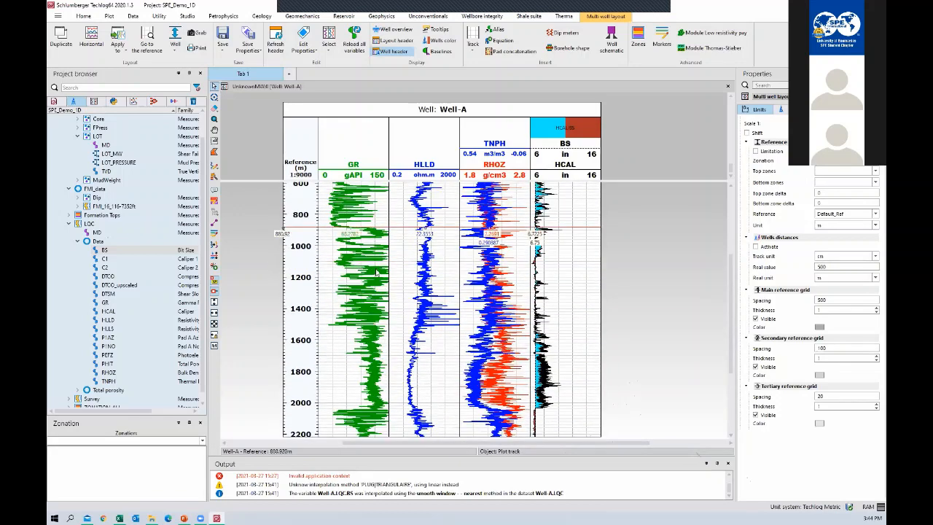
scroll(377, 271, "down", 1)
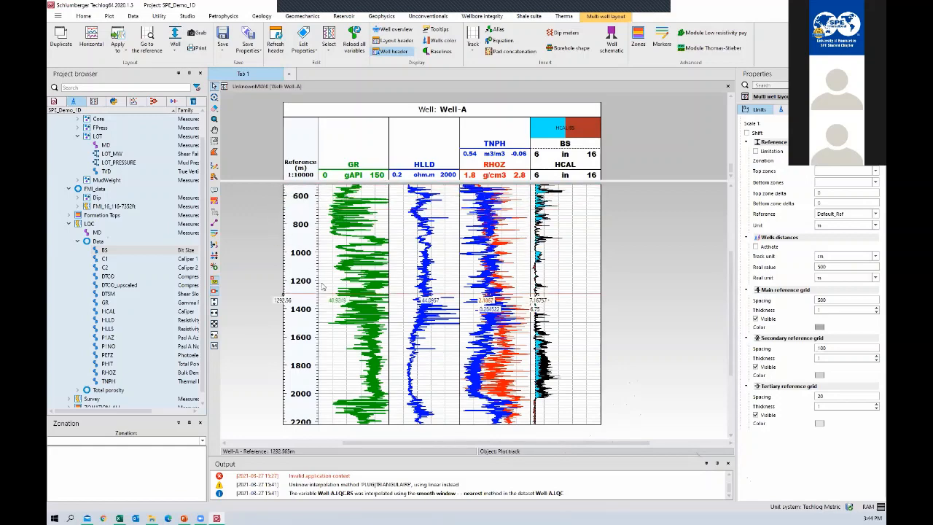
Inspect the GR and HLLD responses and compare them with the neutron-density and caliper tracks down to the base of the logs.
left_click(340, 172)
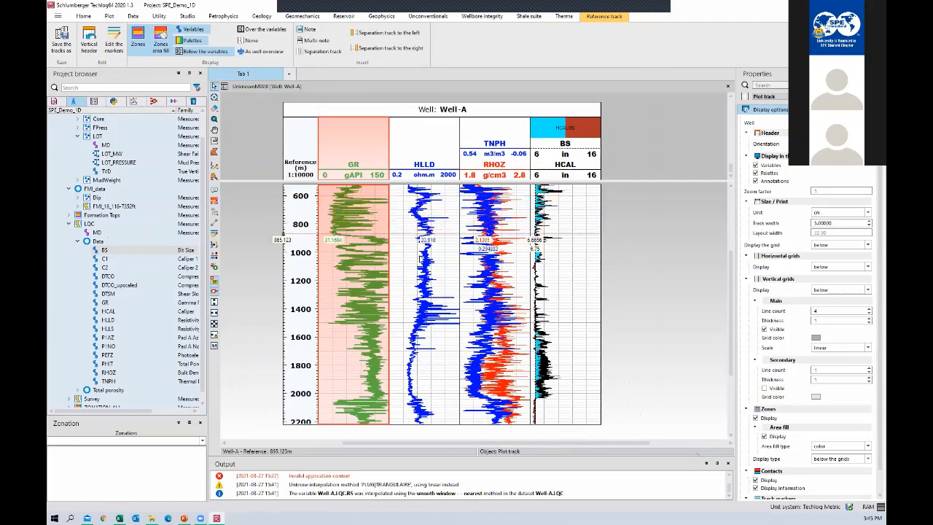
left_click(437, 254)
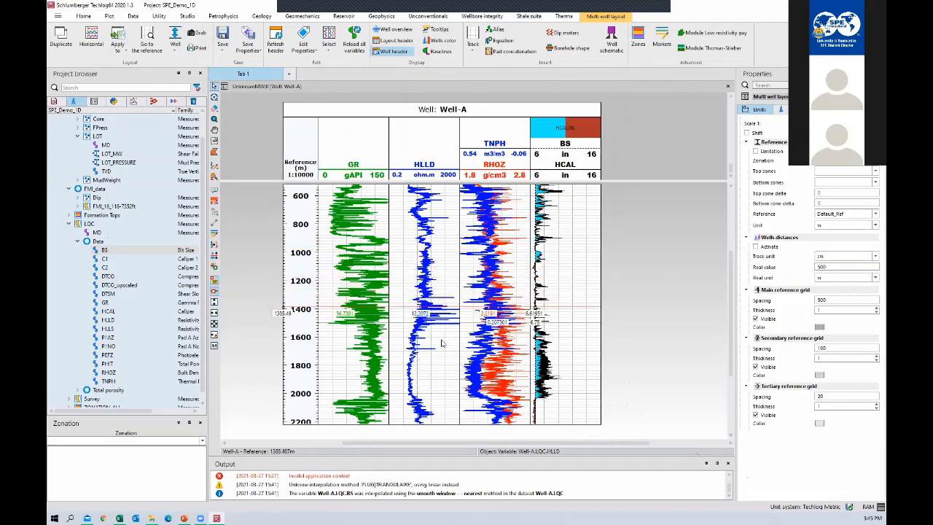
scroll(443, 354, "down", 5)
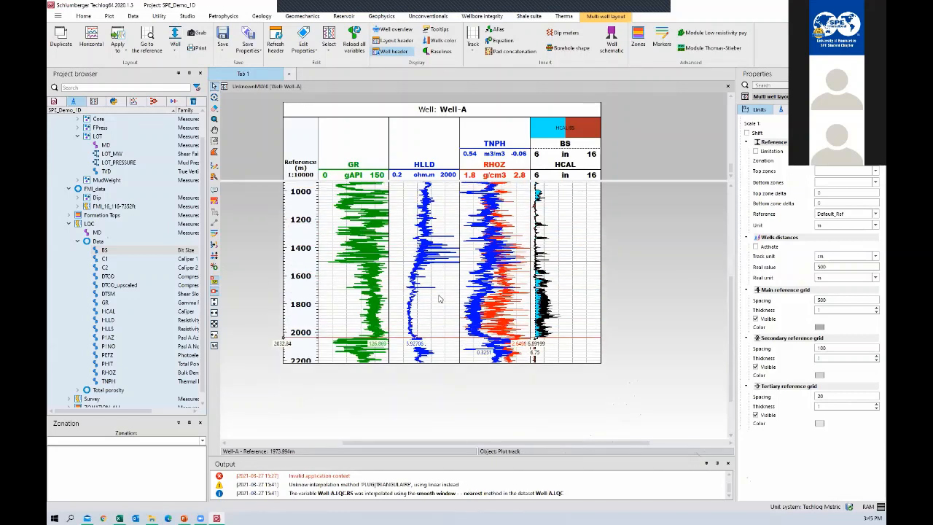
scroll(441, 255, "up", 1)
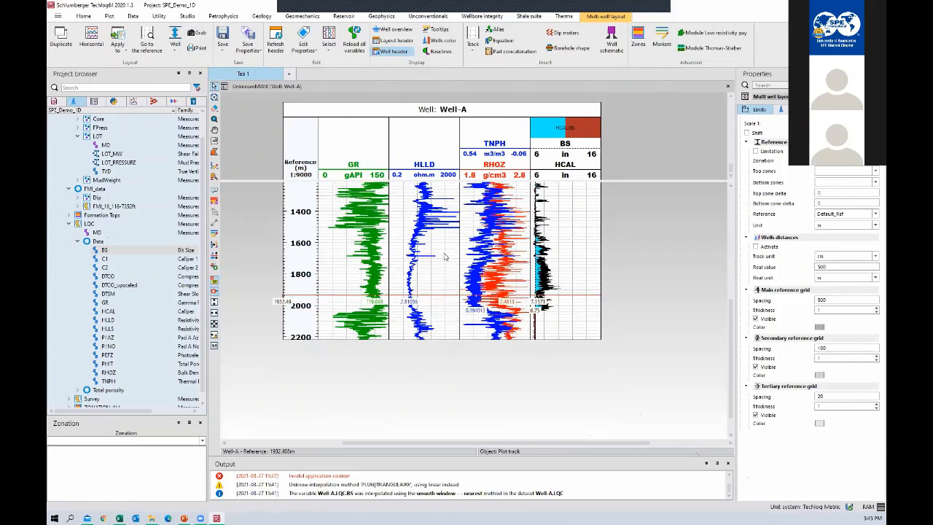
scroll(444, 256, "up", 4)
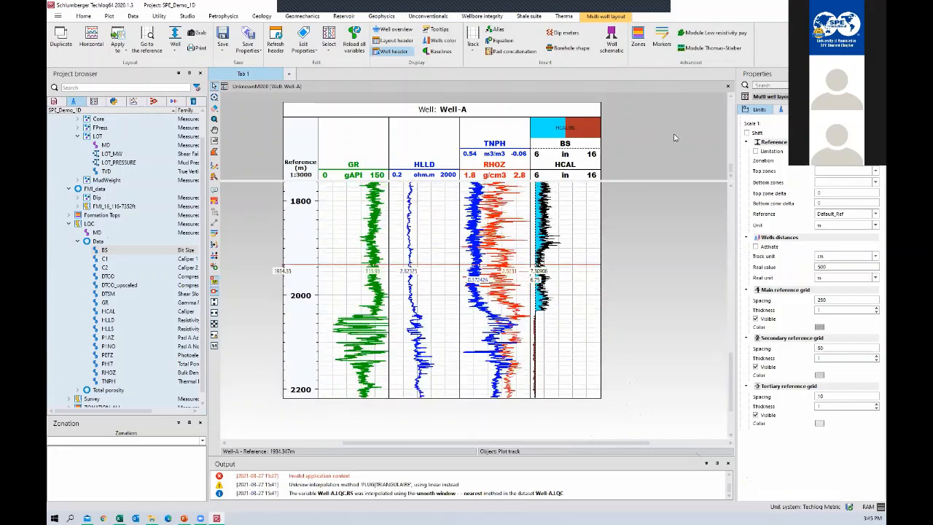
scroll(672, 137, "down", 5)
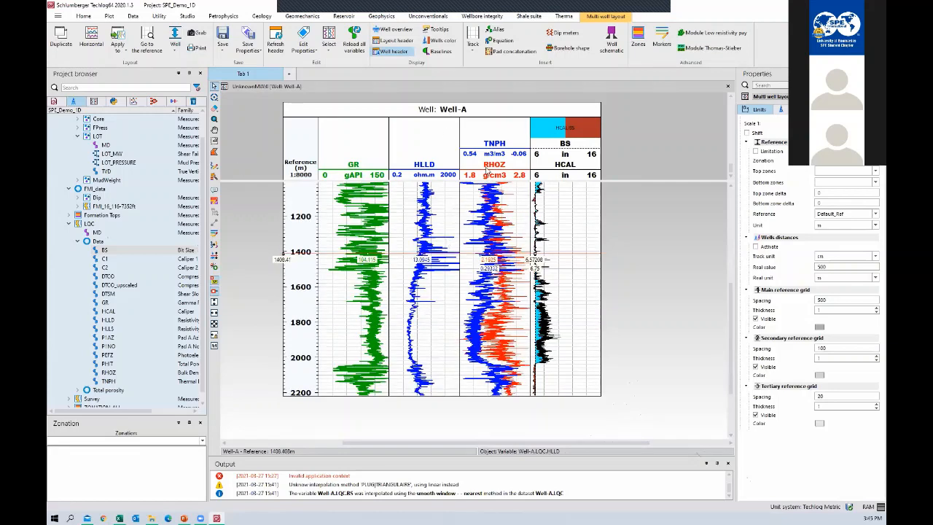
scroll(406, 247, "up", 1)
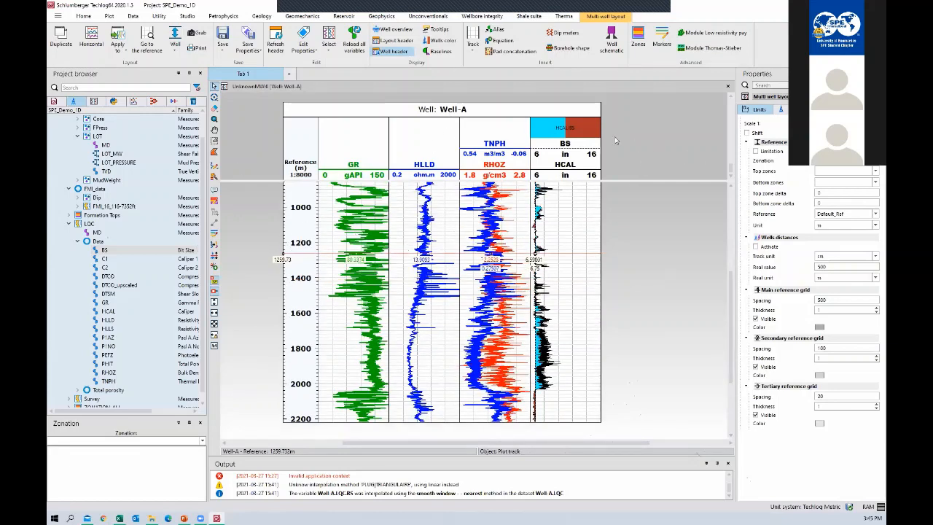
scroll(628, 140, "up", 1)
key("Escape")
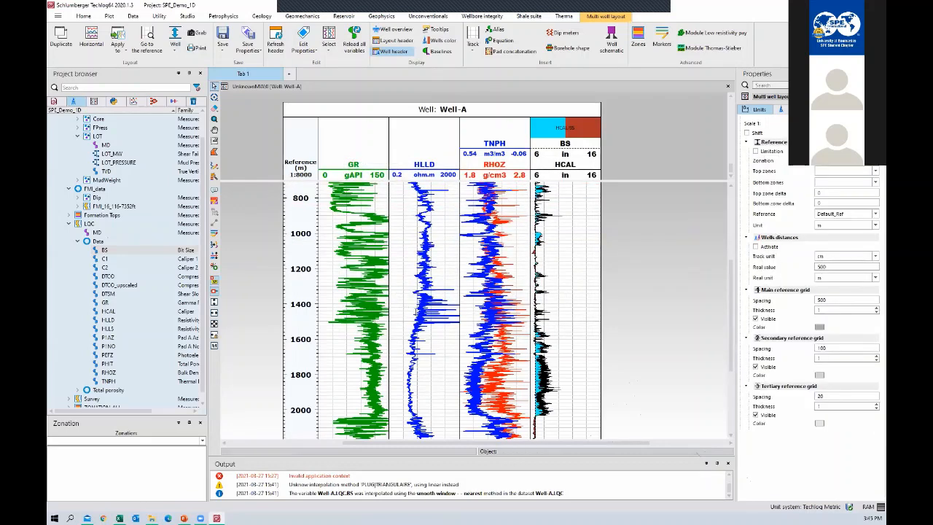
Save the current layout in the project as "Basic Logs" and close its window.
key("ctrl+s")
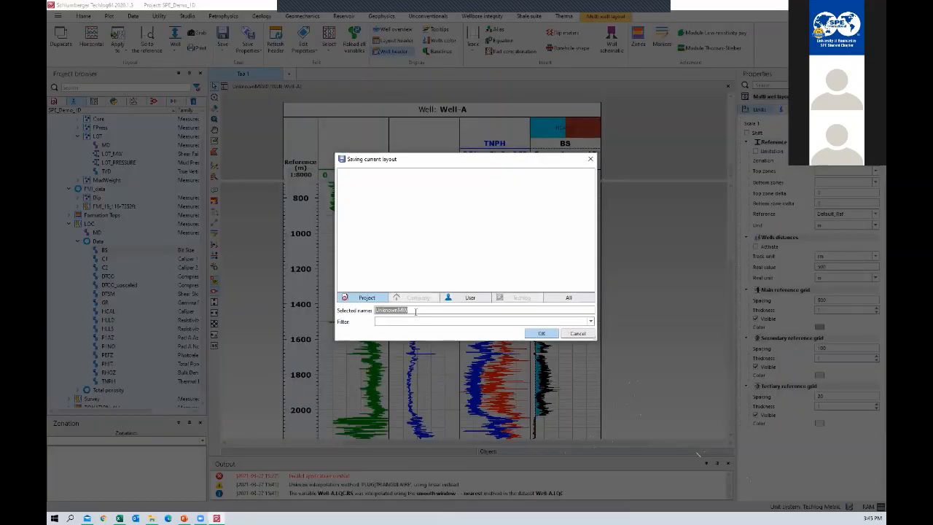
type("Basic")
key("Return")
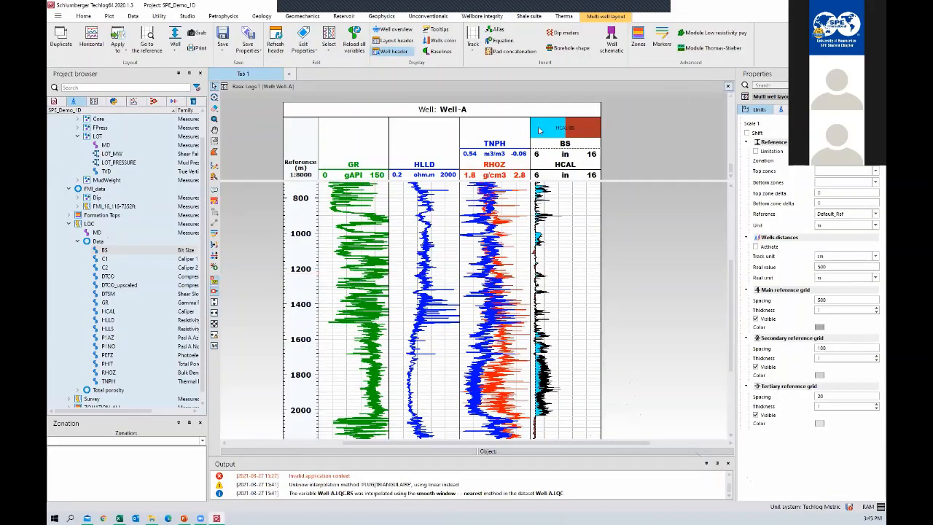
middle_click(494, 88)
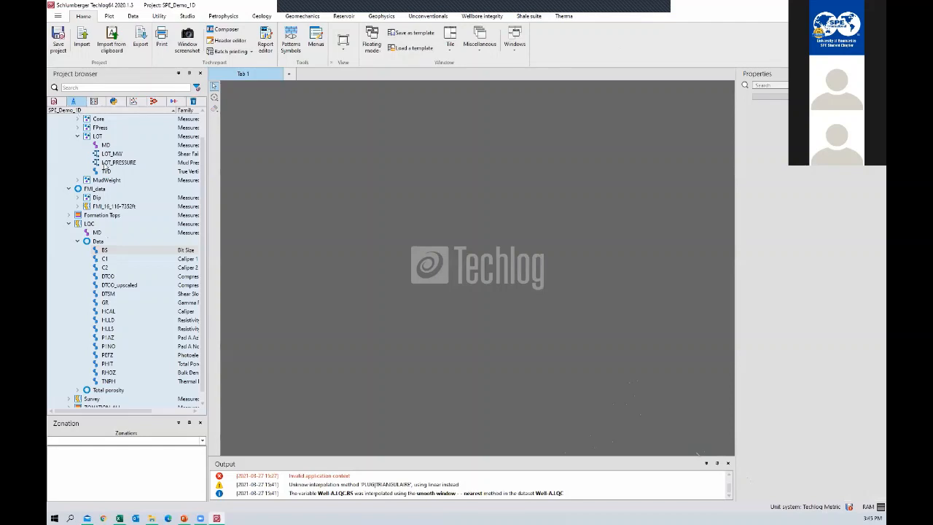
Reopen the saved Basic Logs layout from the project's layouts and fit its tracks in the view.
scroll(103, 115, "up", 1)
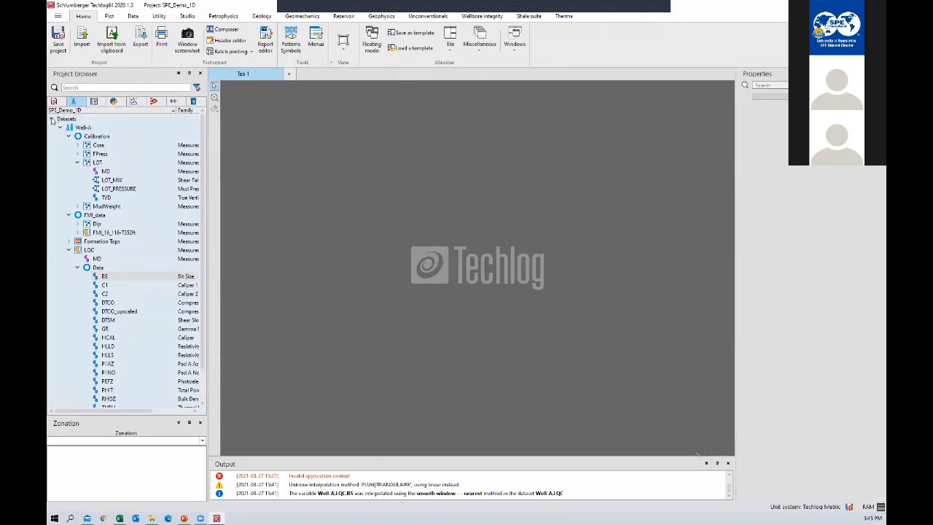
left_click(93, 101)
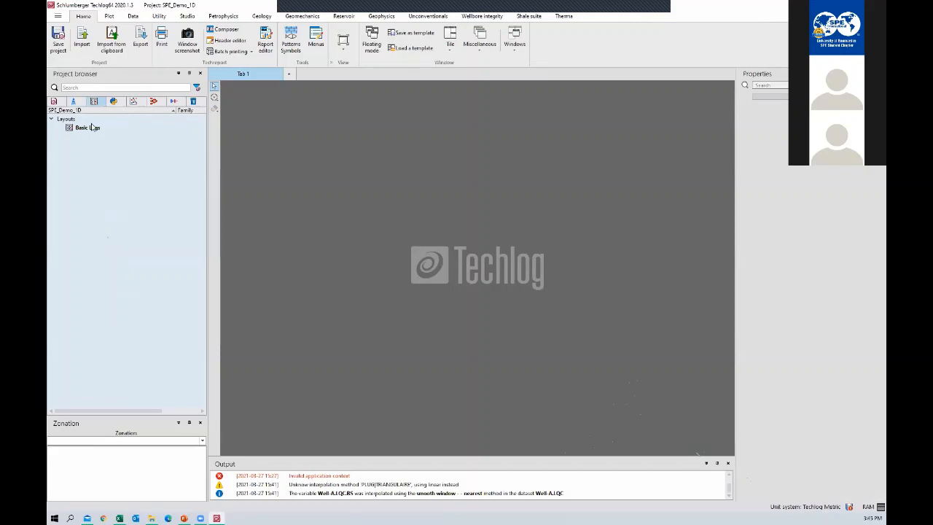
double_click(91, 127)
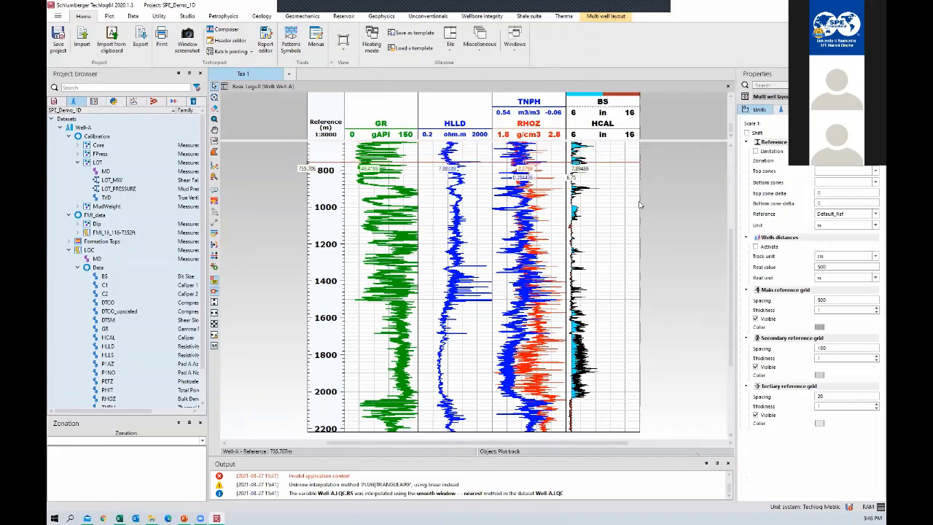
scroll(437, 133, "down", 2)
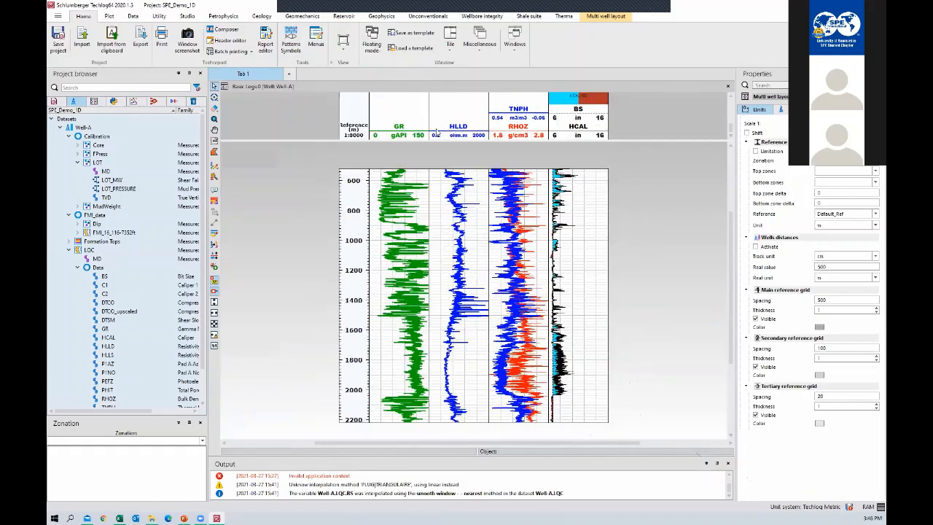
Add a fill between the GR curve and its lower limit using a rainbow color palette.
left_click(405, 137)
right_click(399, 139)
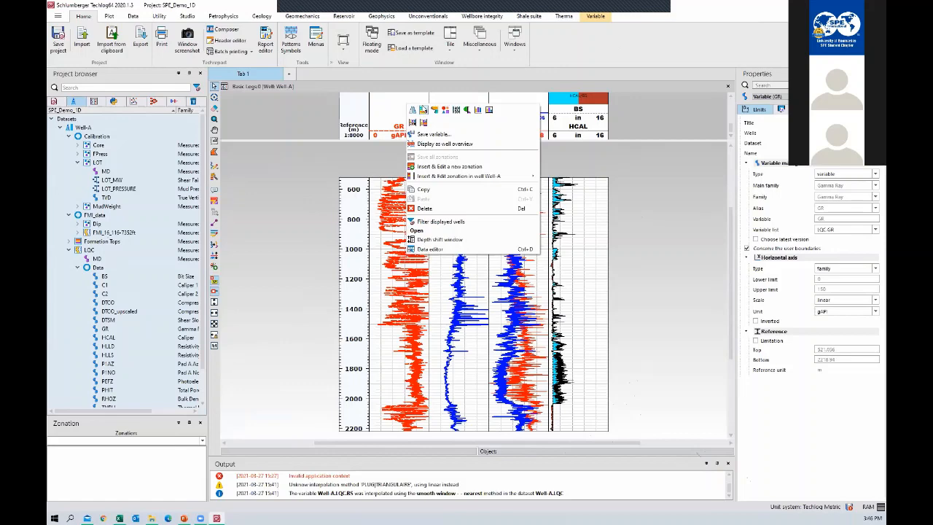
left_click(422, 108)
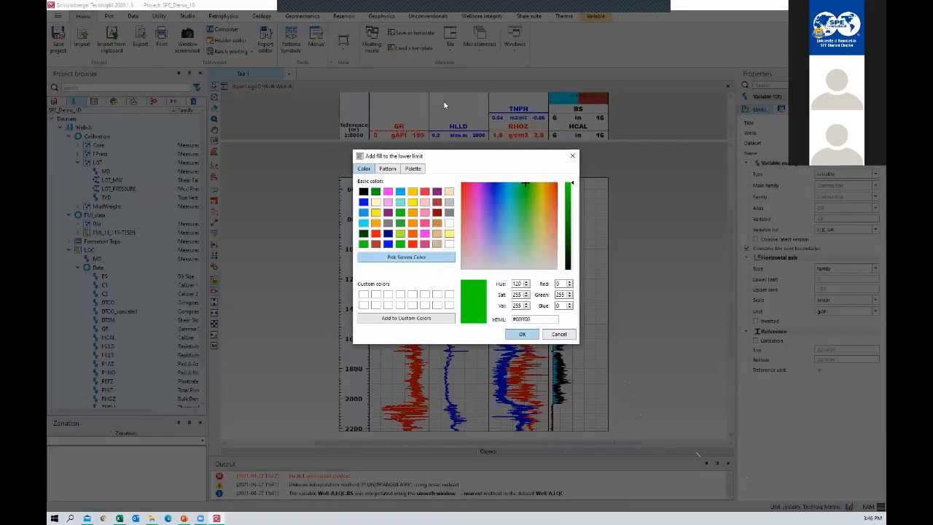
left_click(572, 156)
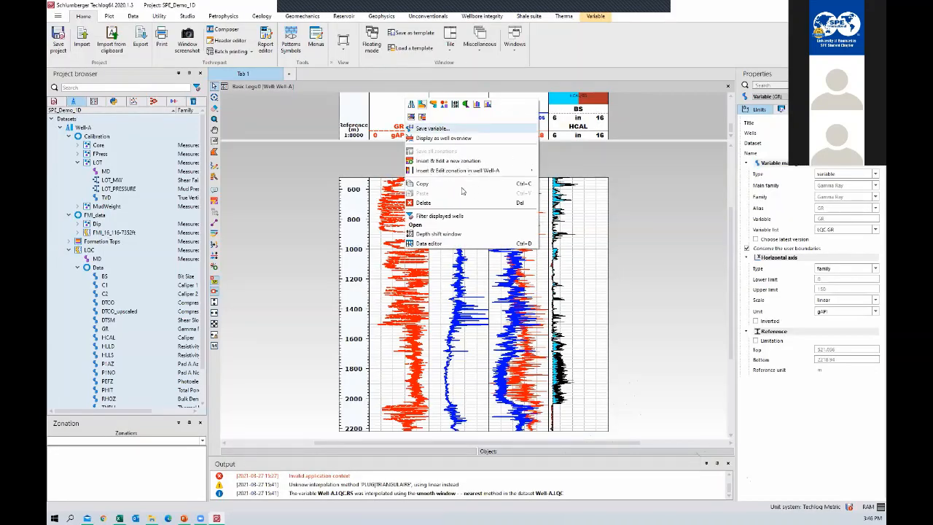
left_click(422, 104)
left_click(468, 166)
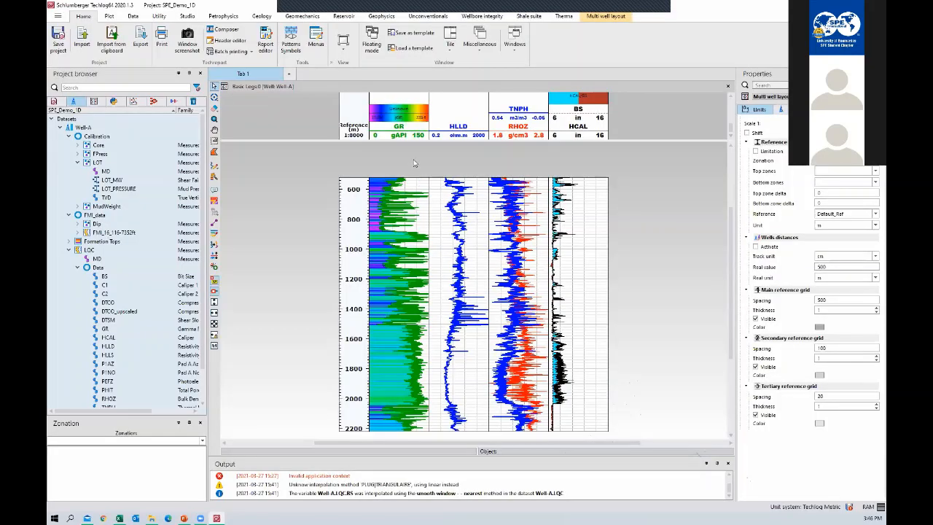
scroll(403, 150, "down", 2)
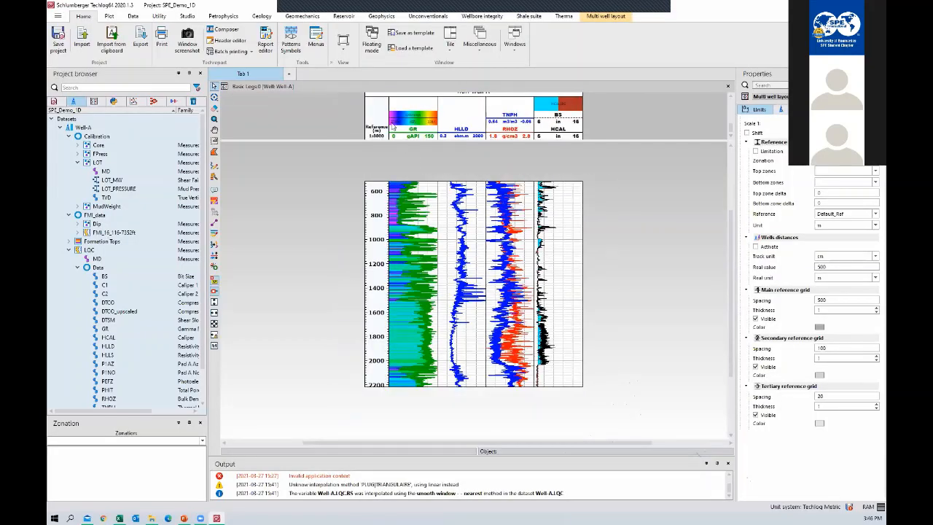
Open the palette editor for the GR fill, dock it below the project browser and select the fill.
scroll(345, 111, "up", 2)
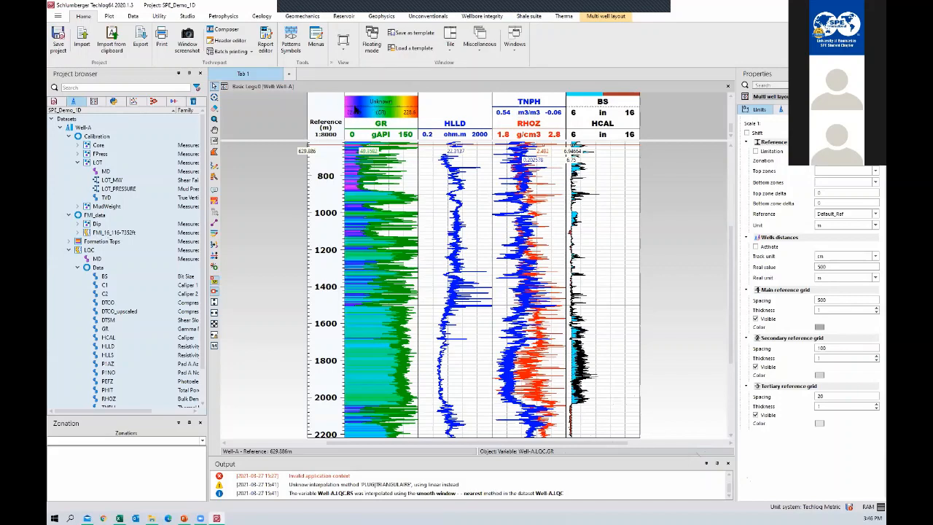
left_click(406, 108)
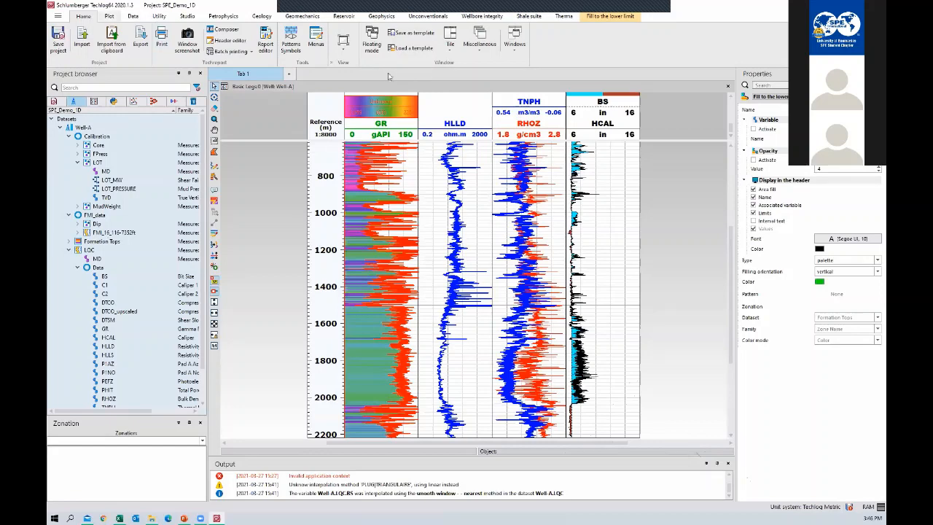
double_click(405, 102)
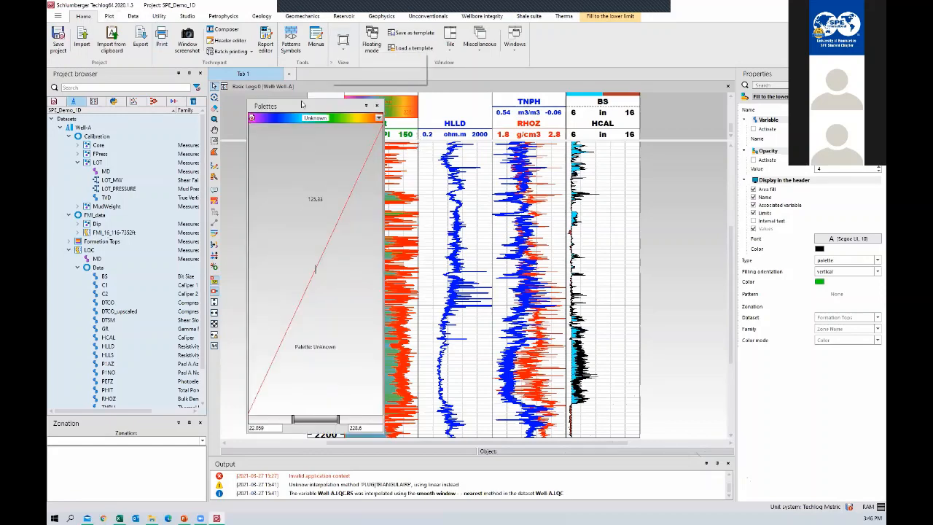
left_click_drag(295, 108, 117, 392)
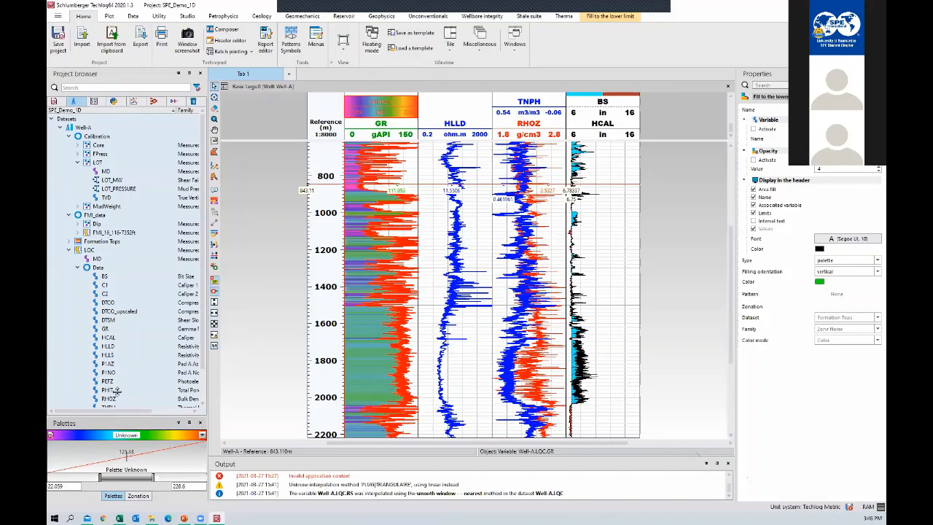
left_click(374, 107)
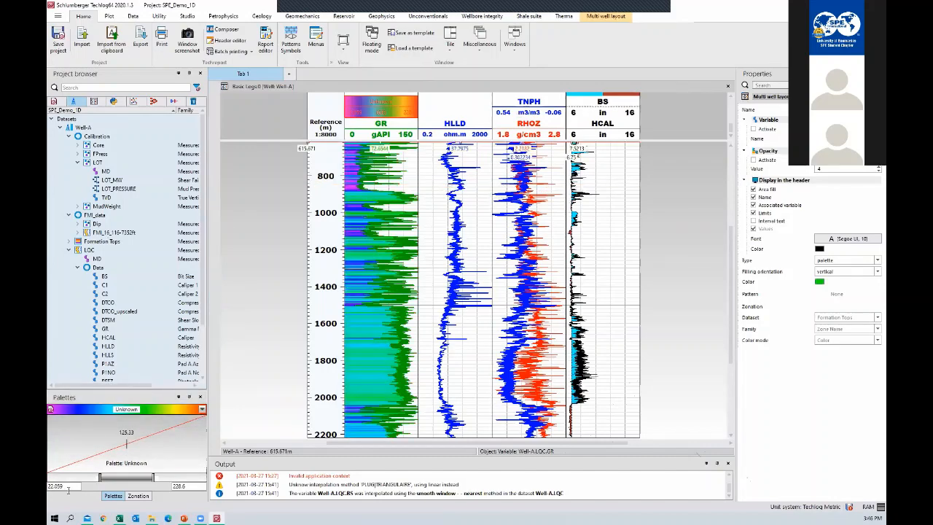
Set the GR fill's palette limits to 0 and 150.
left_click_drag(68, 488, 50, 488)
type("0")
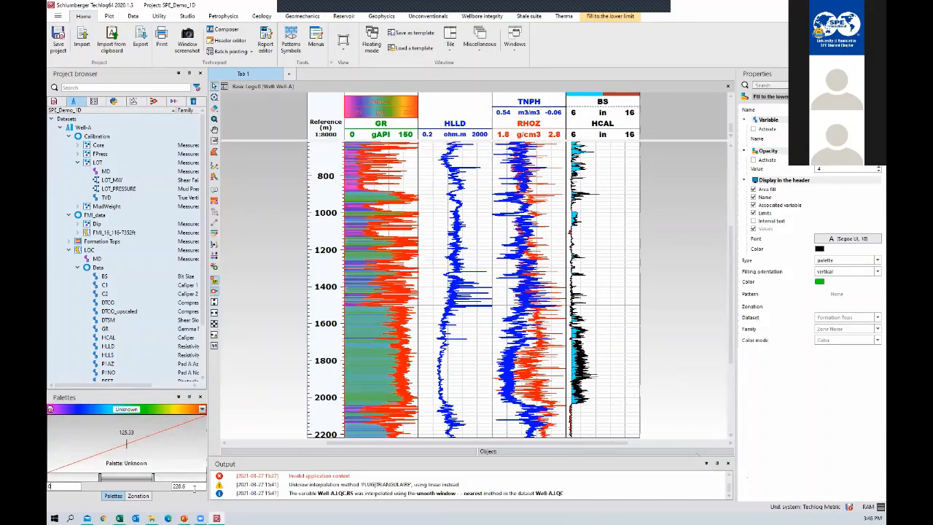
left_click_drag(194, 487, 126, 490)
type("15")
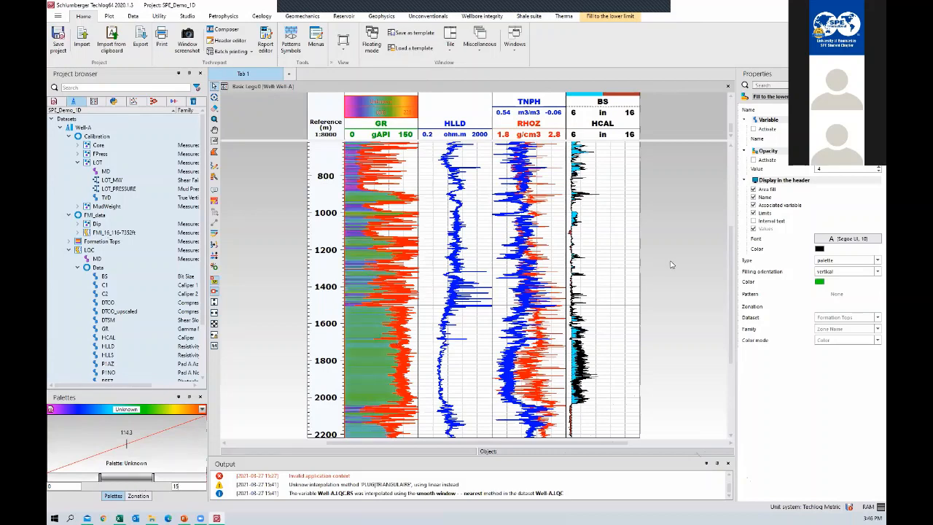
type("0")
left_click(681, 274)
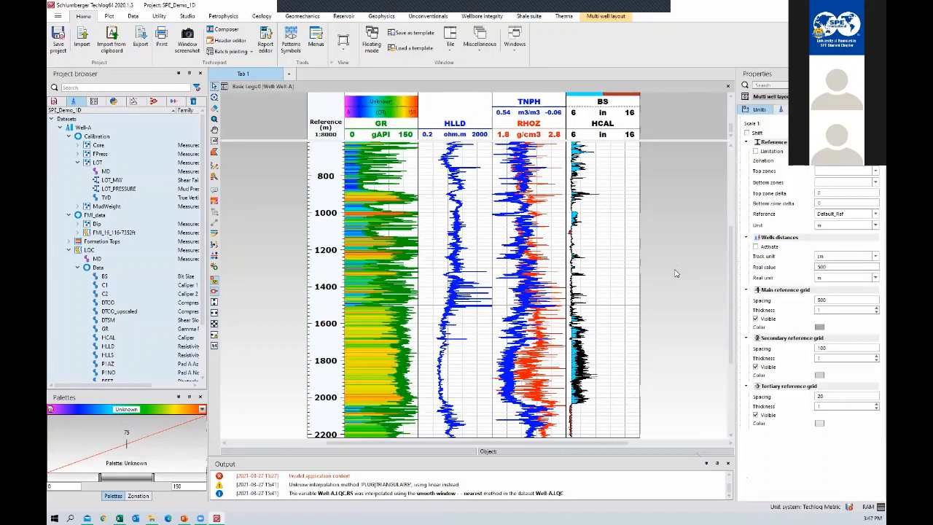
Delete the palette fill from the GR track.
scroll(644, 260, "down", 2)
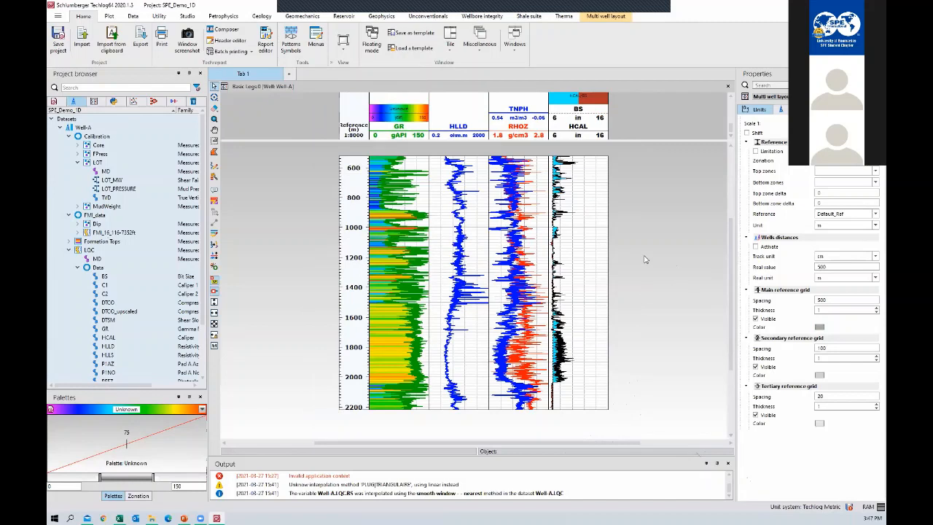
scroll(406, 120, "down", 1)
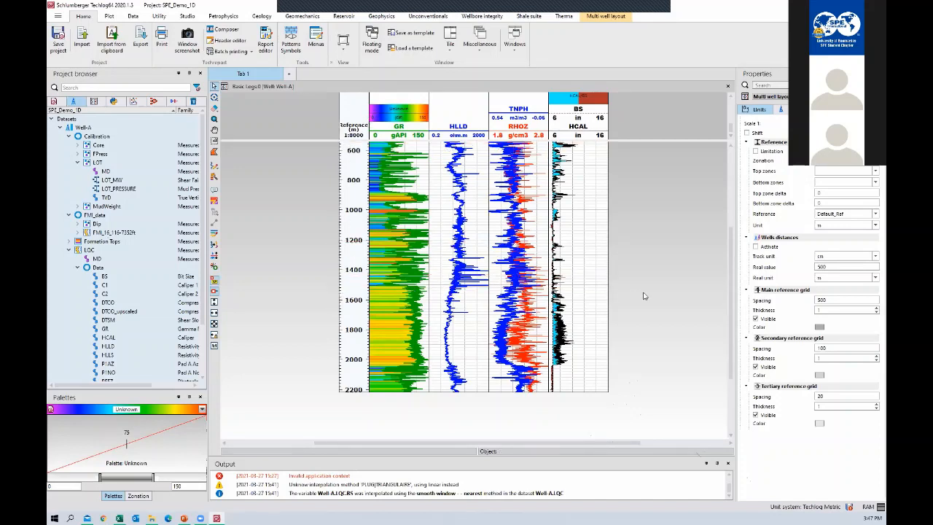
scroll(644, 296, "up", 1)
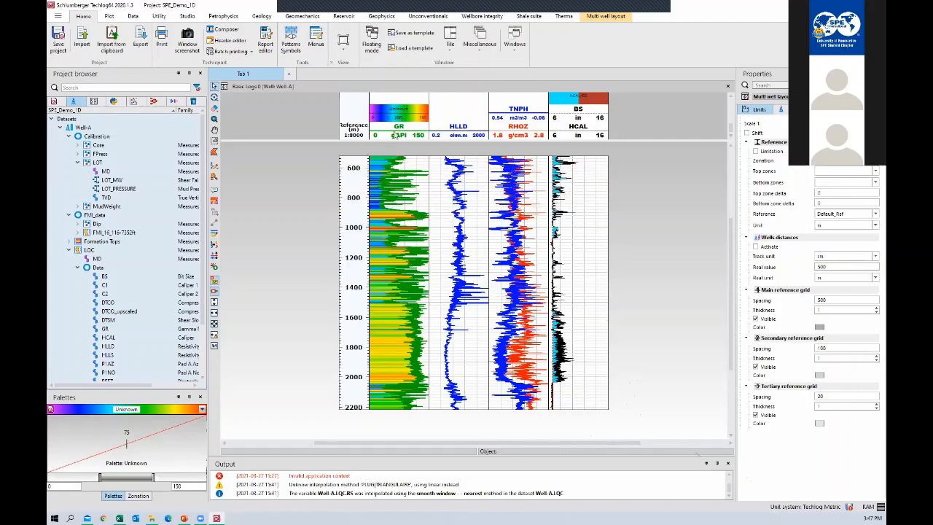
left_click(398, 114)
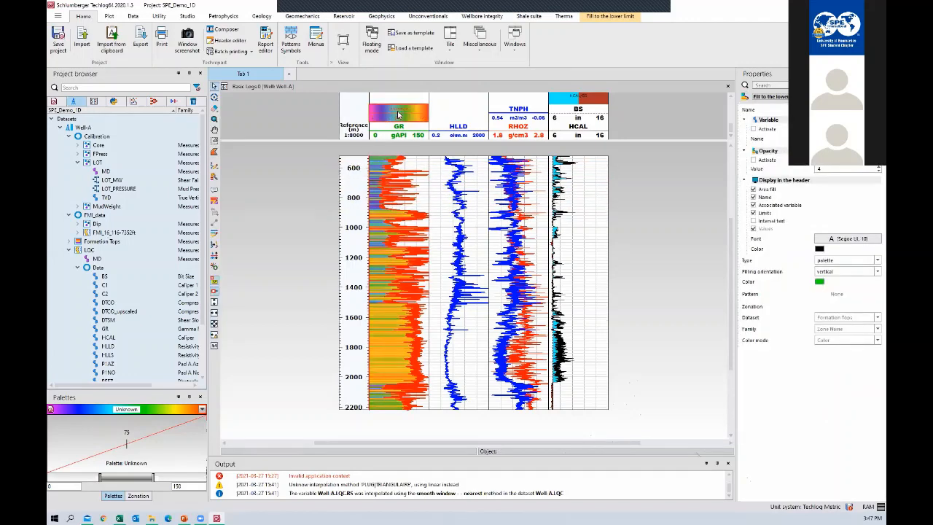
key("Return")
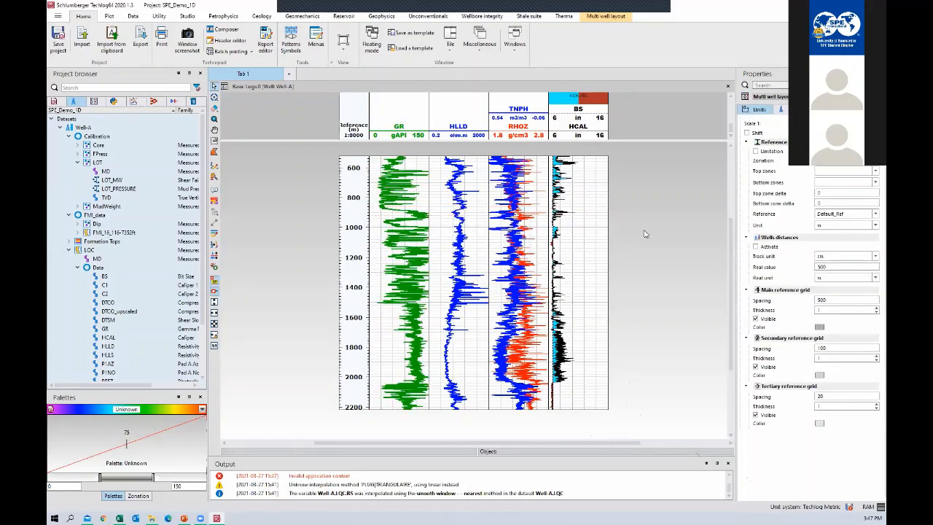
Save the Basic Logs layout with the unfilled GR curve and close its window.
right_click(690, 110)
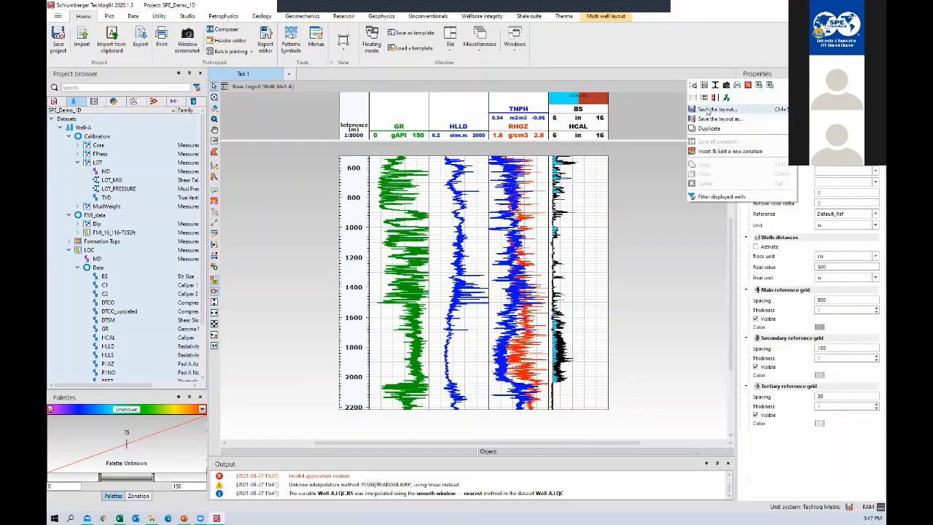
left_click(701, 108)
right_click(630, 149)
left_click(653, 179)
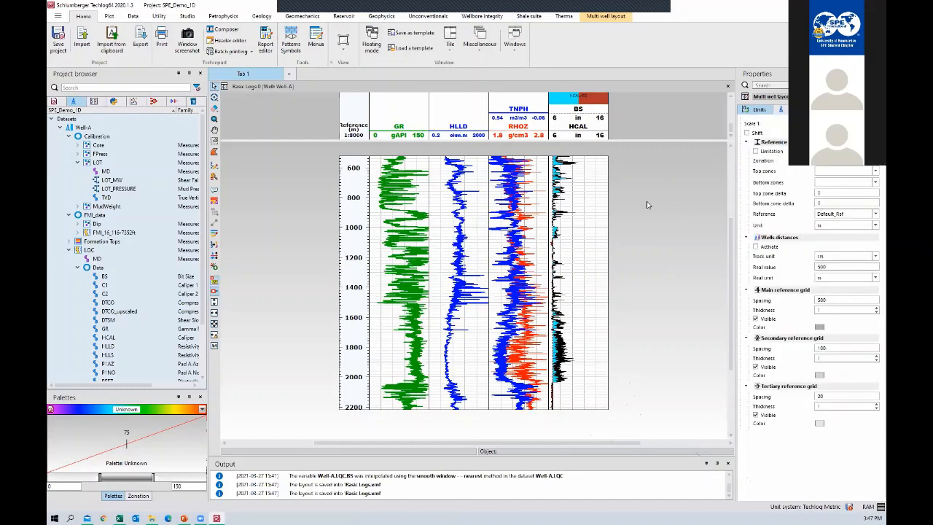
key("ctrl+s")
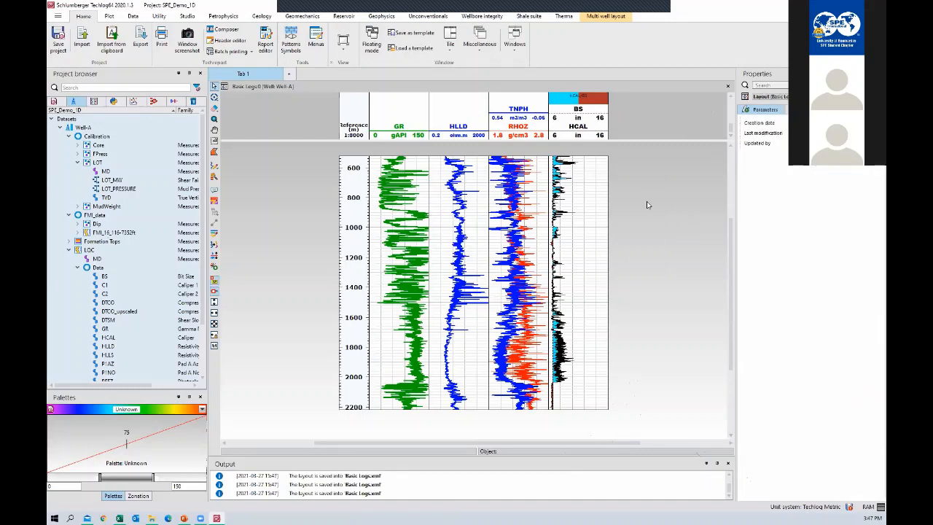
right_click(641, 162)
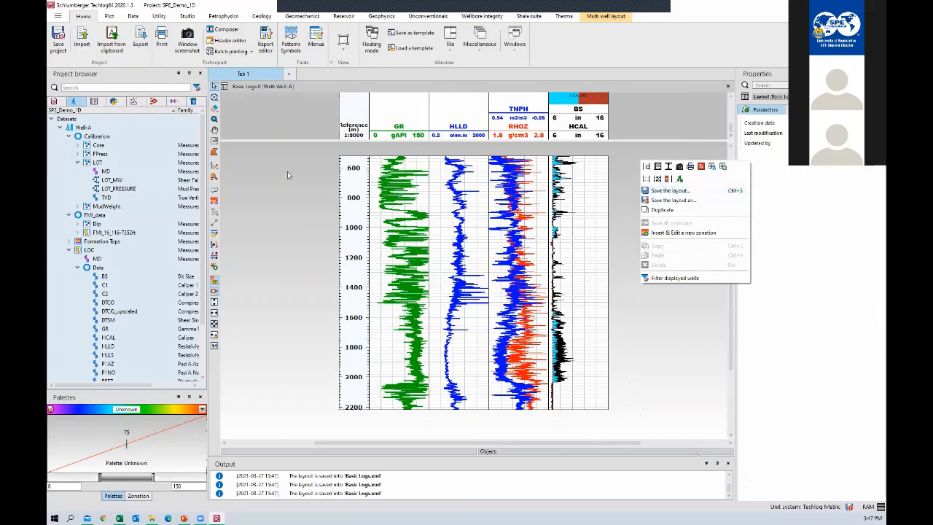
left_click(279, 193)
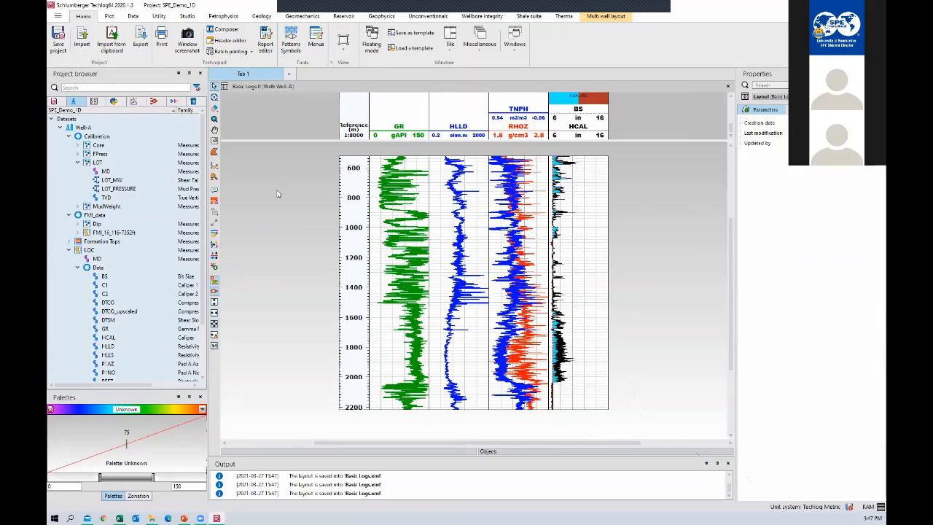
left_click(110, 16)
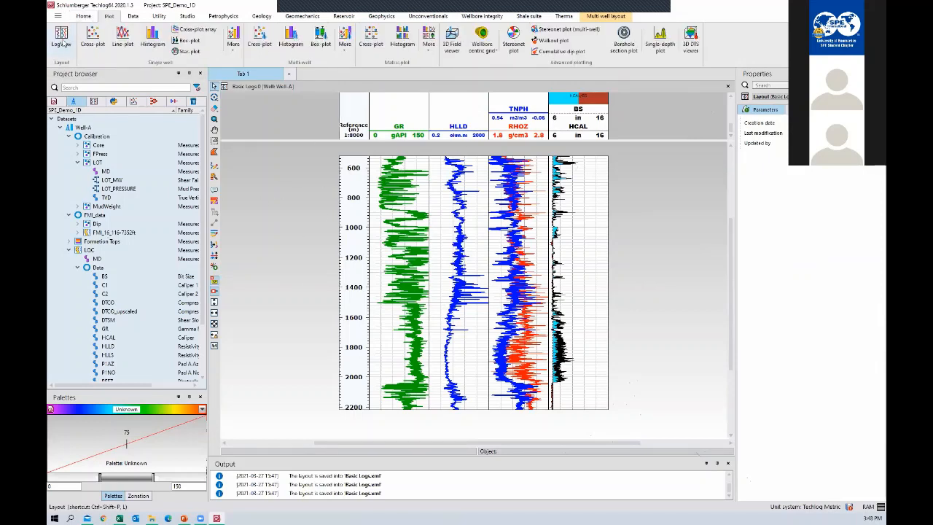
left_click(716, 94)
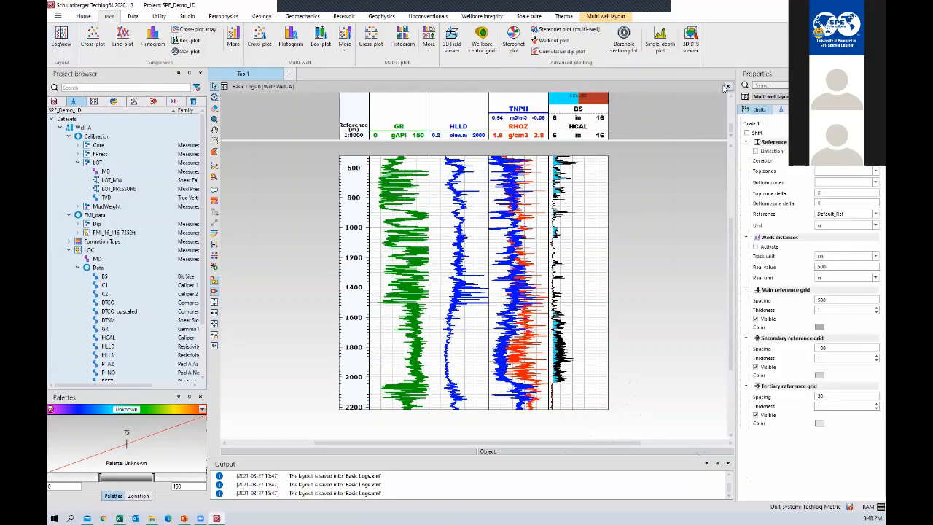
left_click(726, 86)
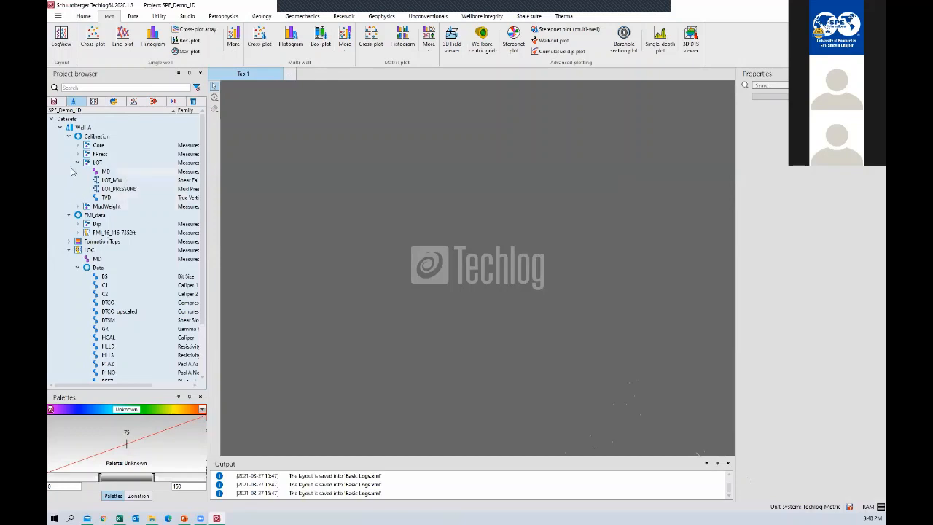
Collapse the Calibration and LQC datasets of Well-A and switch to the presentation's Break slide.
left_click(78, 161)
left_click(69, 136)
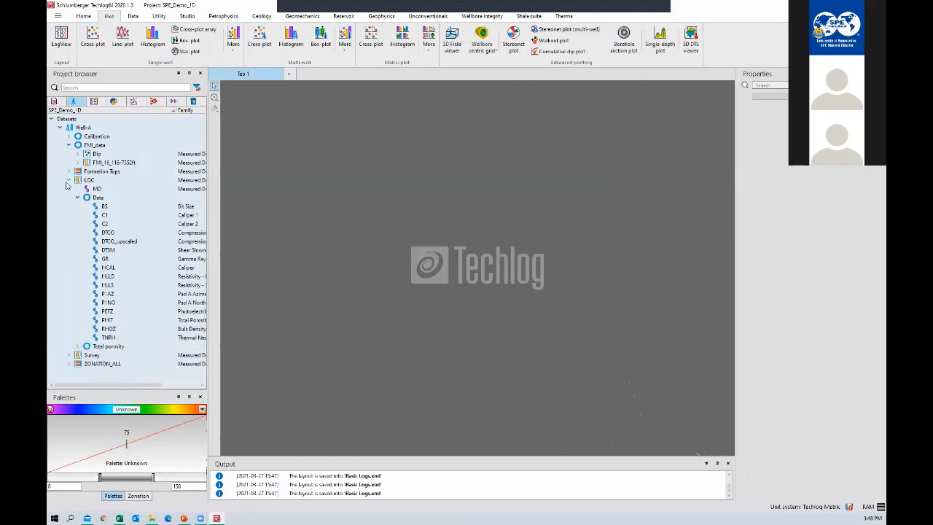
left_click(68, 180)
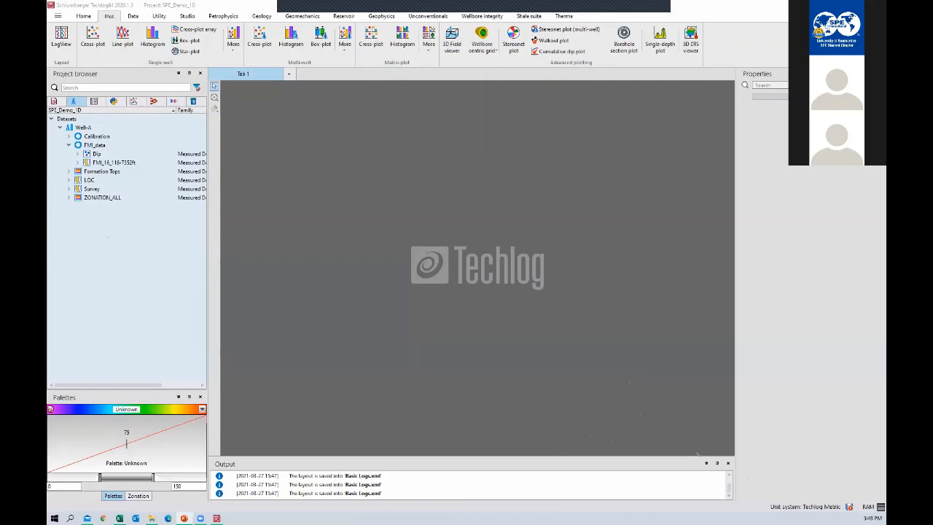
key("alt+Tab")
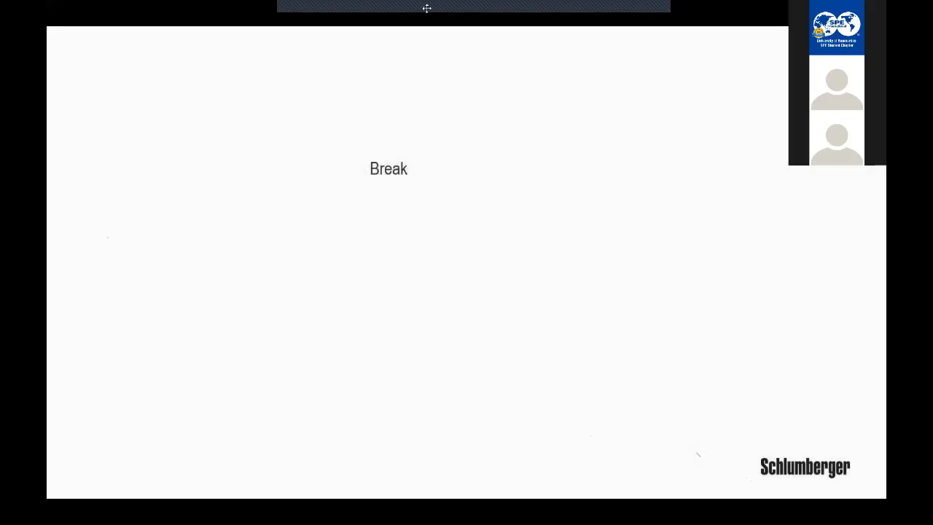
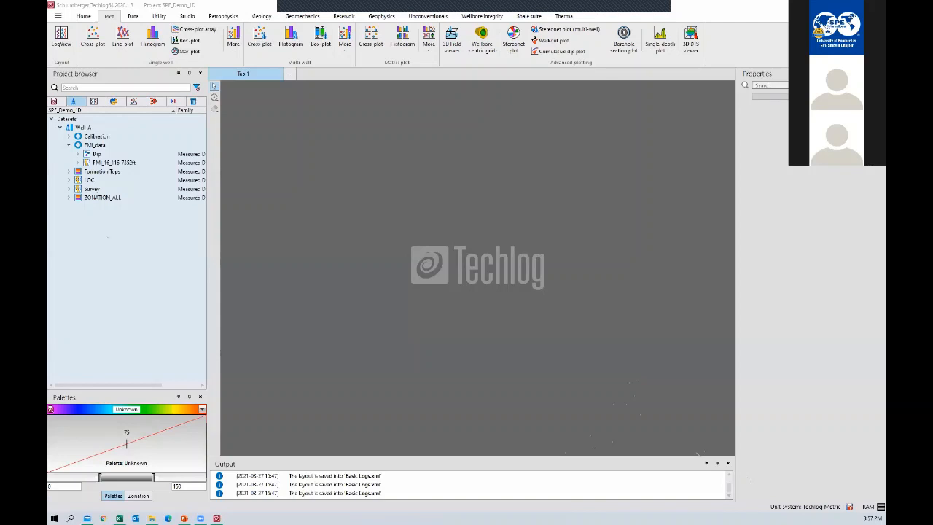
Switch to Microsoft Whiteboard and clear the old handwriting from the canvas.
key("ctrl+s")
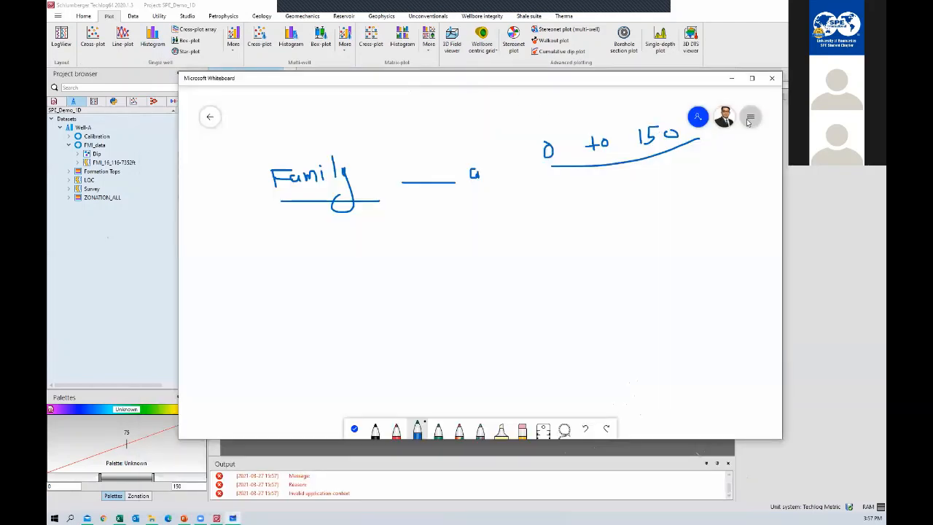
left_click(749, 118)
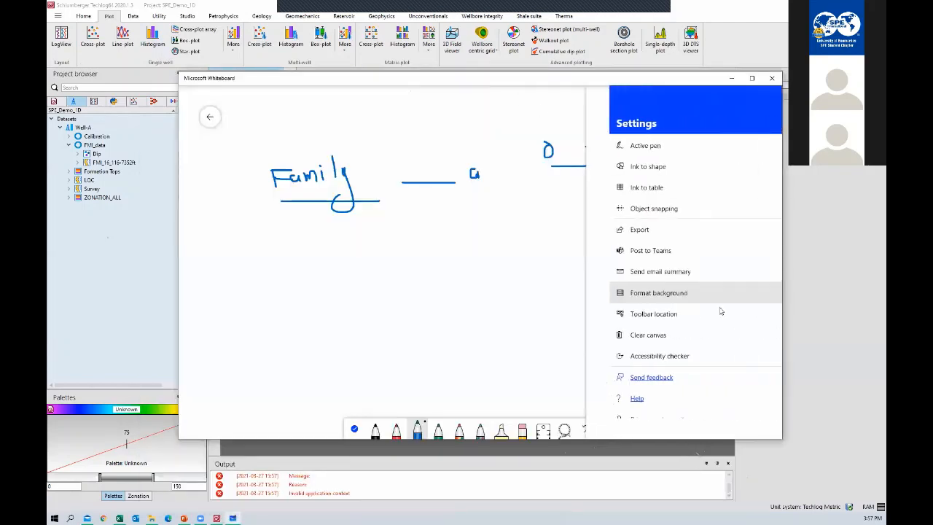
left_click(612, 335)
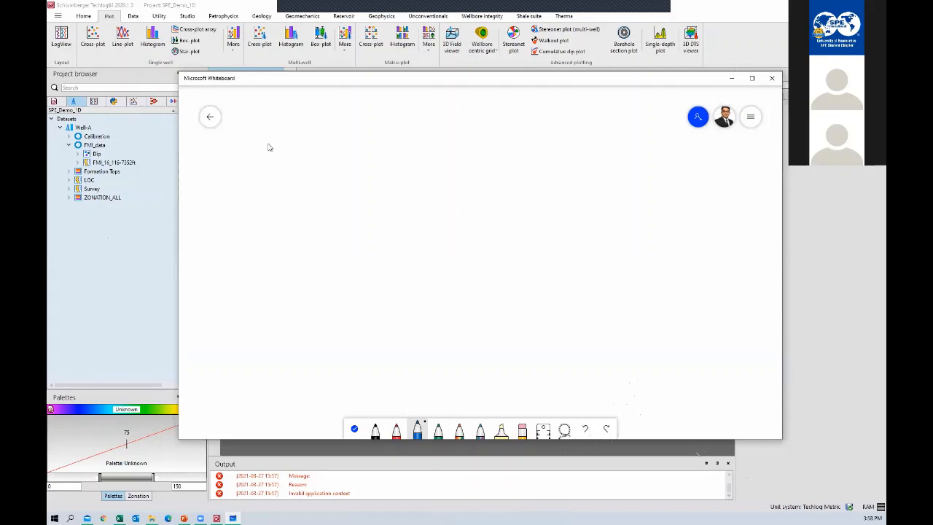
Sketch a horizontal ground line labelled GL in blue with a simple rig structure standing on it.
left_click_drag(274, 157, 342, 156)
mouse_move(360, 154)
left_mouse_down()
mouse_move(364, 167)
mouse_move(369, 158)
mouse_move(379, 165)
left_mouse_up()
mouse_move(295, 121)
left_mouse_down()
mouse_move(295, 151)
mouse_move(328, 123)
mouse_move(323, 153)
mouse_move(304, 154)
left_mouse_up()
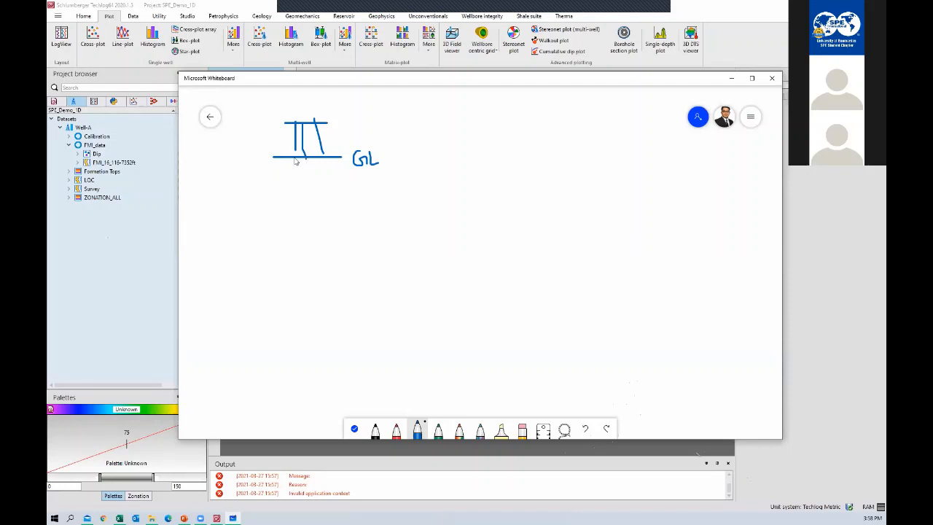
Sketch the first casing string in blue below the ground line, with a casing shoe at the base of each side.
left_click_drag(294, 158, 297, 205)
left_click_drag(329, 158, 329, 205)
mouse_move(297, 161)
left_mouse_down()
mouse_move(302, 207)
mouse_move(292, 205)
mouse_move(339, 204)
left_mouse_up()
Sketch a narrower, deeper second casing string in red inside the first, with casing shoes at its base.
left_click(395, 430)
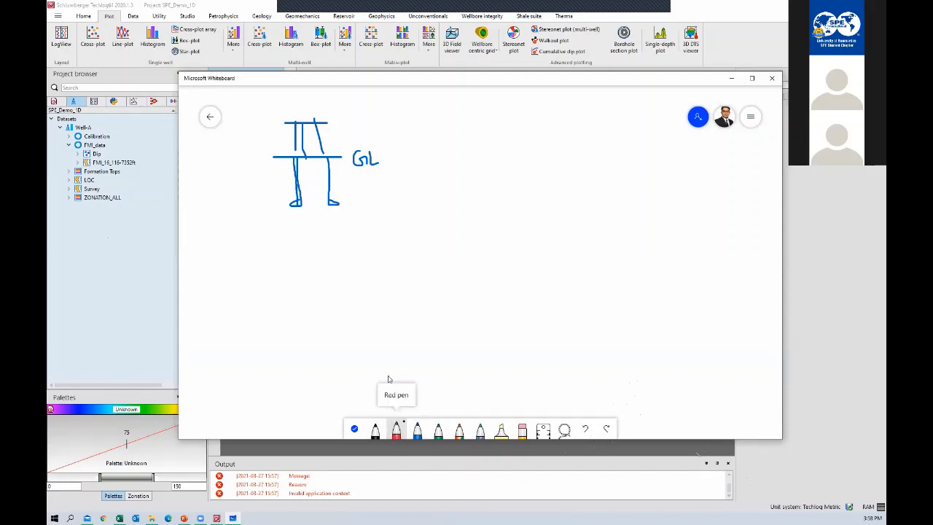
left_click_drag(300, 161, 308, 273)
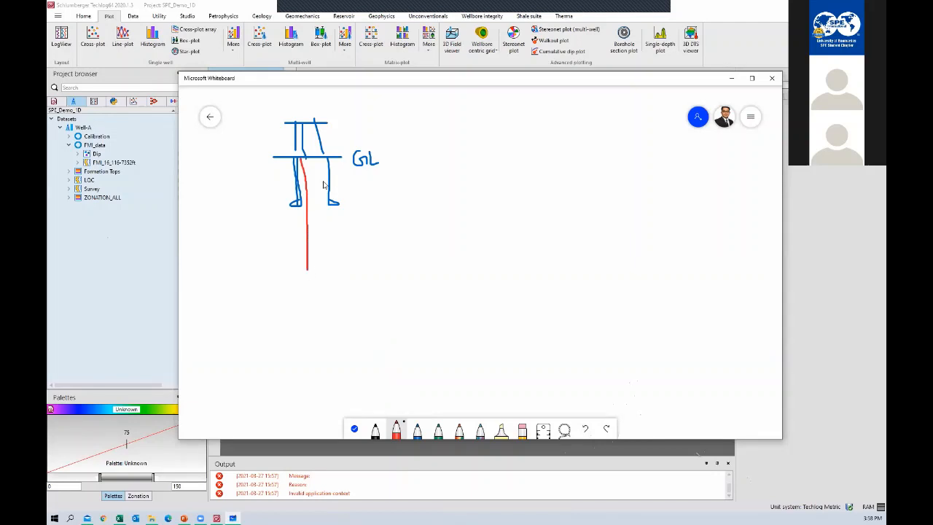
left_click_drag(301, 207, 324, 207)
left_click_drag(318, 159, 323, 270)
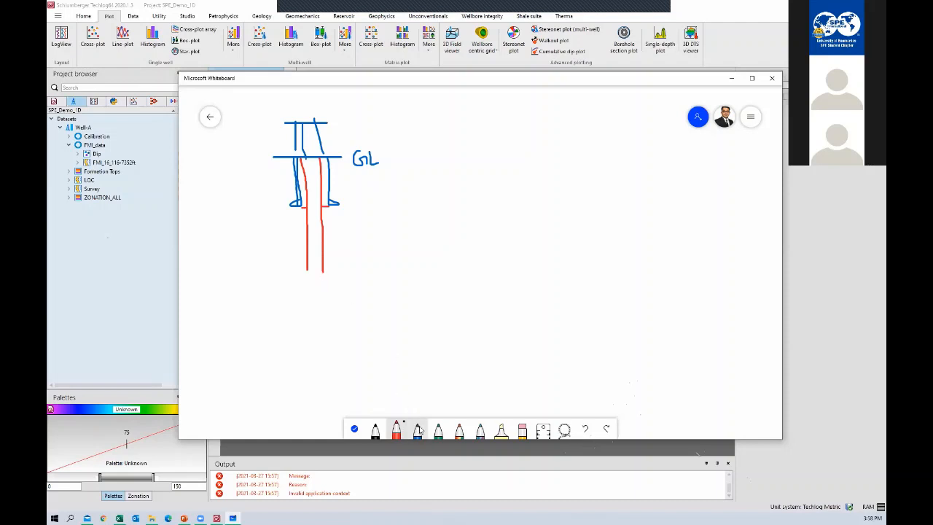
left_click_drag(307, 266, 332, 266)
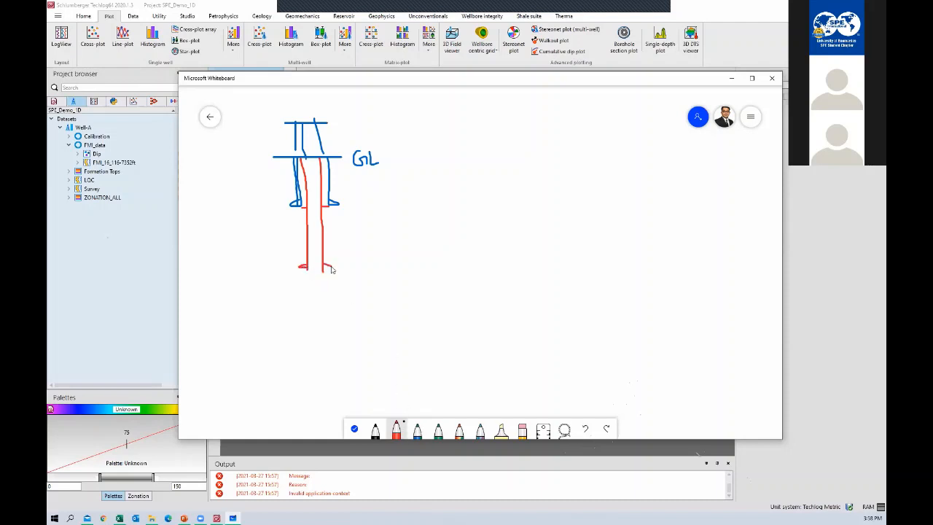
Sketch a third, narrowest string in blue inside the red casing, extending well below its shoes.
left_click(417, 430)
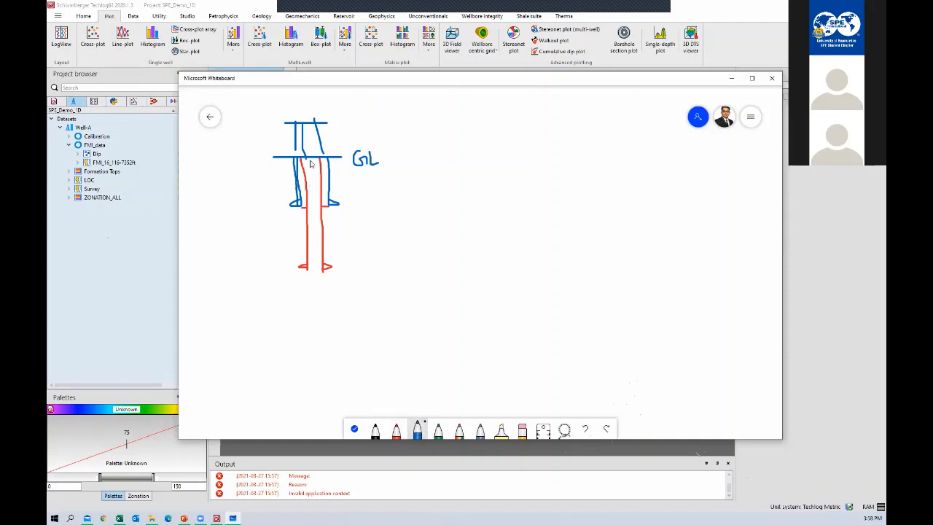
left_click_drag(304, 162, 314, 340)
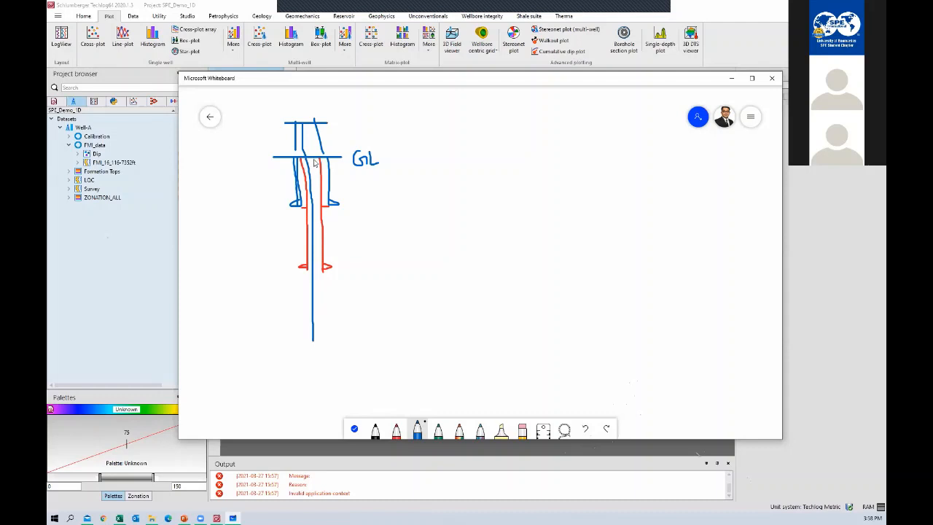
left_click_drag(315, 196, 315, 341)
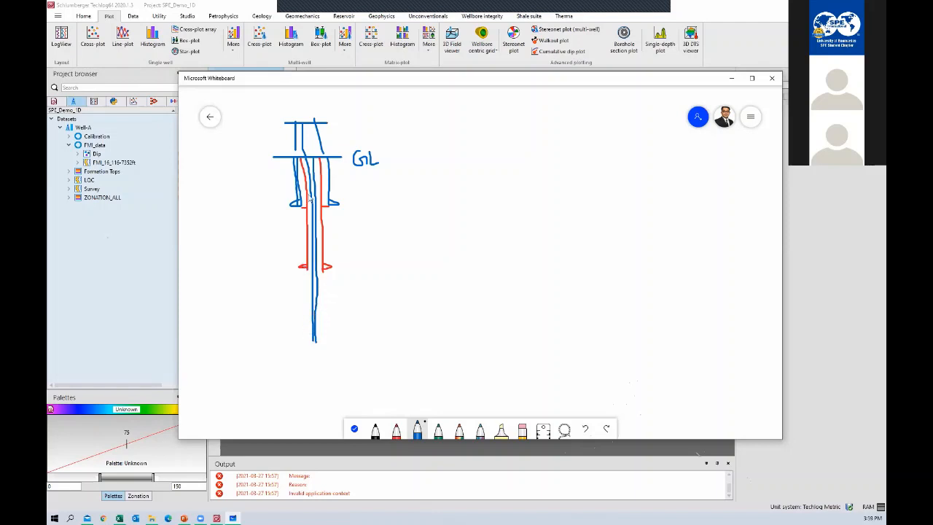
Mark the section depths beside the well with short blue dashes and write "log" beside each of the two lower sections.
left_click_drag(272, 209, 284, 209)
left_click_drag(279, 266, 294, 266)
left_click_drag(282, 347, 288, 347)
left_click_drag(328, 277, 343, 275)
left_click_drag(329, 339, 351, 339)
mouse_move(350, 223)
left_mouse_down()
mouse_move(352, 237)
mouse_move(360, 230)
mouse_move(375, 235)
mouse_move(378, 251)
mouse_move(376, 244)
left_mouse_up()
mouse_move(362, 295)
left_mouse_down()
mouse_move(363, 306)
mouse_move(381, 301)
mouse_move(375, 318)
left_mouse_up()
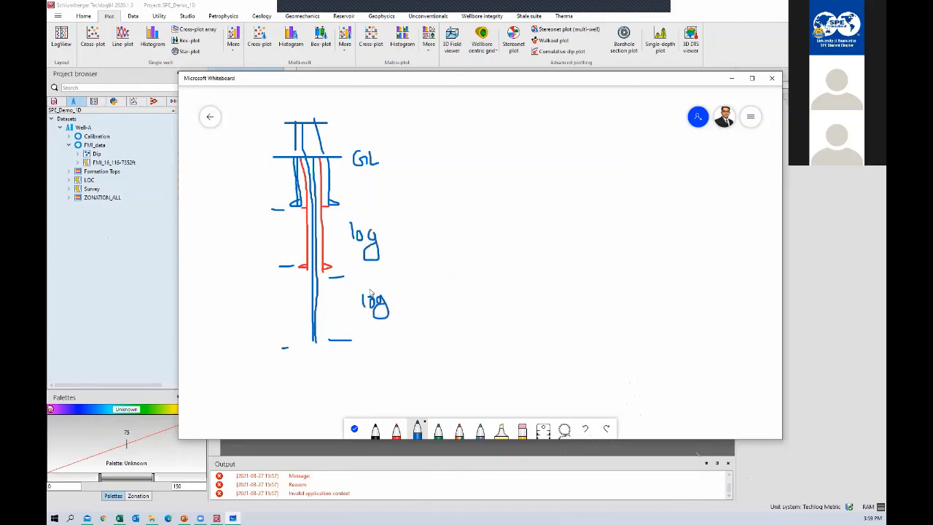
Draw horizontal lines across the well at both casing shoe depths and circle the lower "log" label.
left_click_drag(292, 273, 344, 268)
left_click_drag(281, 211, 346, 210)
mouse_move(368, 290)
left_mouse_down()
mouse_move(390, 324)
mouse_move(368, 286)
left_mouse_up()
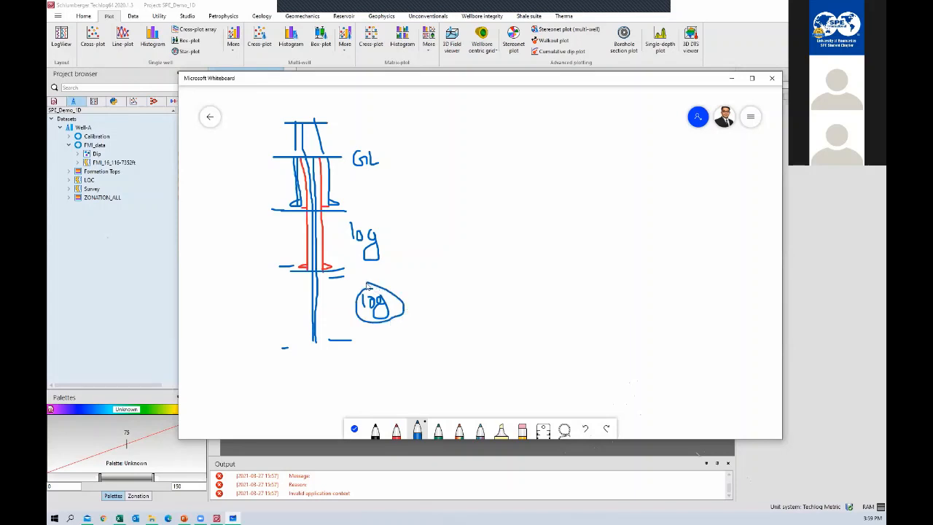
Write the bit sizes 17.5, underlined, and 12.25 beside the well sketch, under the heading "Bit".
mouse_move(436, 169)
left_mouse_down()
mouse_move(440, 190)
mouse_move(459, 166)
mouse_move(453, 191)
mouse_move(475, 171)
mouse_move(471, 178)
mouse_move(513, 180)
left_mouse_up()
left_click(465, 177)
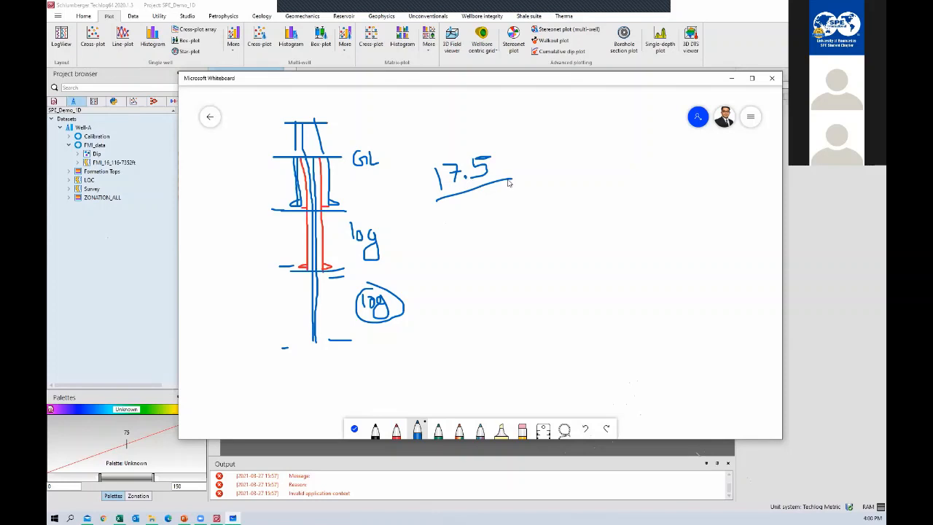
mouse_move(428, 122)
left_mouse_down()
mouse_move(432, 136)
mouse_move(459, 127)
left_mouse_up()
left_click(445, 121)
mouse_move(447, 213)
left_mouse_down()
mouse_move(451, 233)
mouse_move(475, 212)
mouse_move(486, 232)
mouse_move(502, 226)
left_mouse_up()
left_click(484, 223)
mouse_move(517, 196)
left_mouse_down()
mouse_move(508, 196)
mouse_move(510, 221)
left_mouse_up()
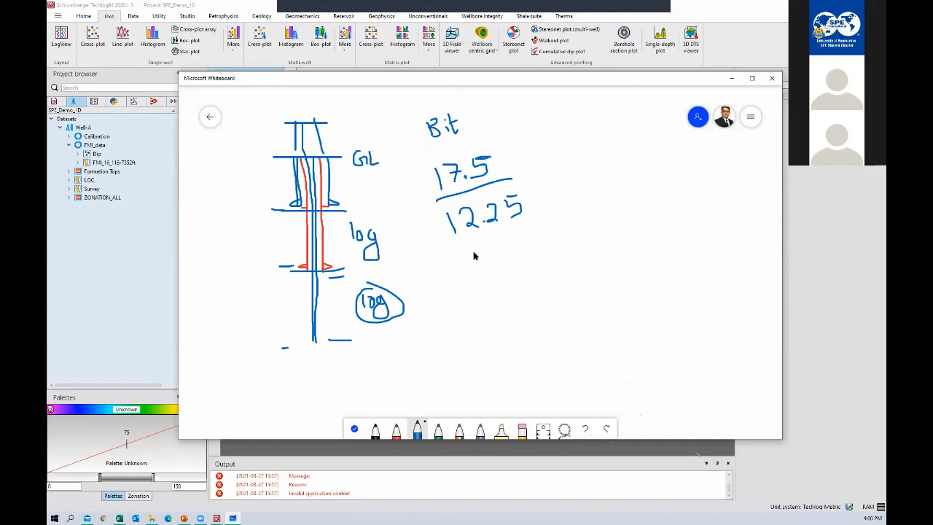
Add the bit size 8.5 in below 12.25 and underline it twice.
mouse_move(477, 251)
left_mouse_down()
mouse_move(470, 266)
mouse_move(483, 255)
mouse_move(473, 251)
mouse_move(525, 234)
mouse_move(511, 262)
mouse_move(548, 259)
left_mouse_up()
left_click(498, 263)
left_click_drag(487, 286, 562, 267)
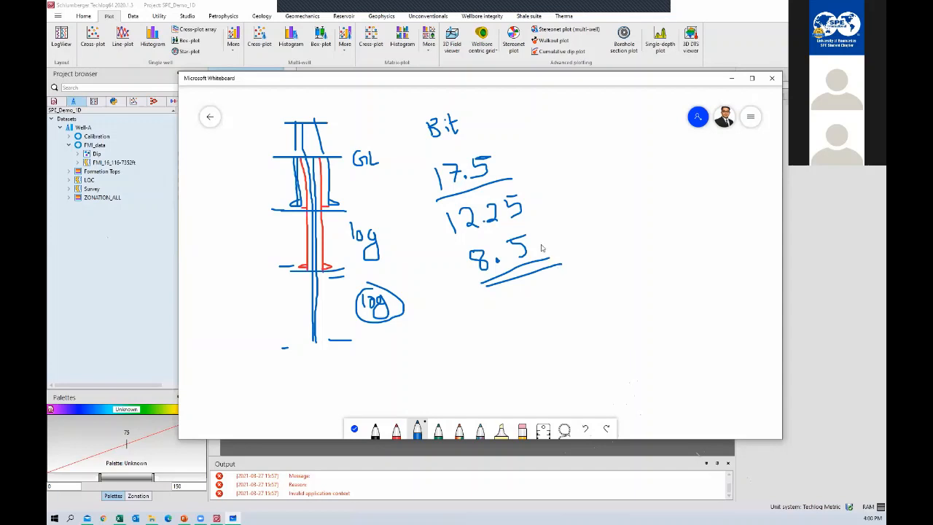
left_click_drag(542, 244, 557, 248)
left_click(539, 241)
Bracket the well's full depth with the label 1, and write GR in three stacked sections separated by horizontal lines beyond the bit sizes.
mouse_move(258, 160)
left_mouse_down()
mouse_move(232, 229)
mouse_move(268, 350)
left_mouse_up()
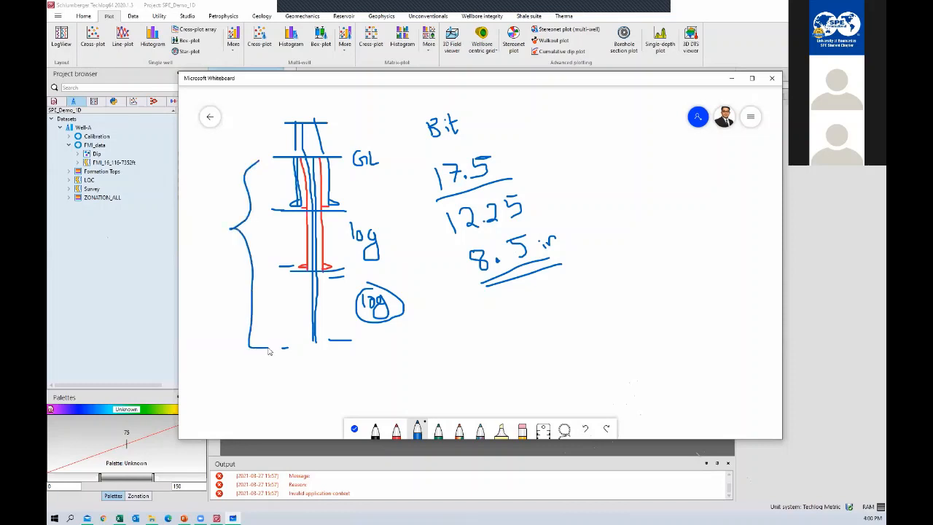
left_click_drag(204, 269, 220, 275)
left_click_drag(611, 140, 638, 132)
left_click_drag(615, 177, 656, 174)
left_click_drag(626, 225, 669, 224)
left_click_drag(630, 298, 689, 289)
mouse_move(631, 150)
left_mouse_down()
mouse_move(620, 164)
mouse_move(641, 149)
mouse_move(648, 167)
mouse_move(633, 204)
mouse_move(644, 193)
mouse_move(655, 204)
left_mouse_up()
mouse_move(645, 253)
left_mouse_down()
mouse_move(645, 262)
mouse_move(664, 262)
left_mouse_up()
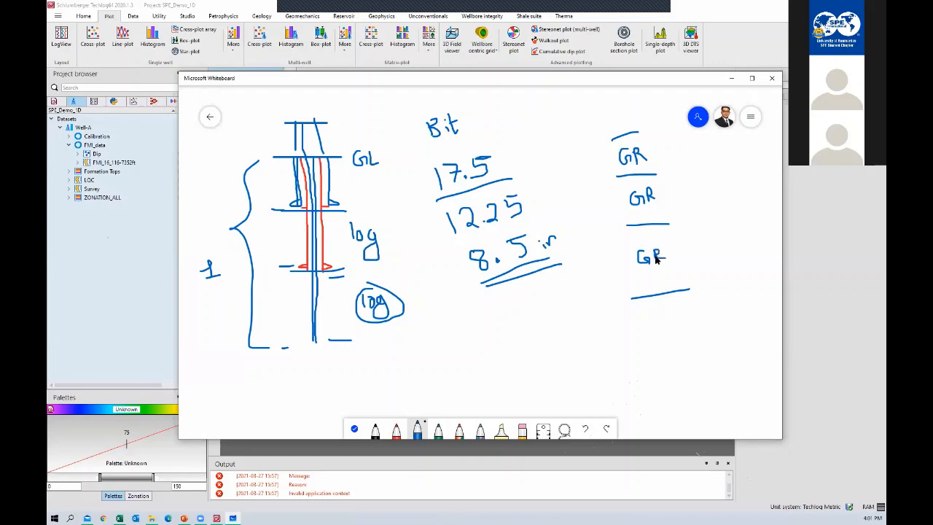
Tick the upper two GR sections, put a dash beside the third, and draw one continuous curve alongside all three.
left_click_drag(594, 159, 612, 151)
left_click_drag(596, 205, 615, 202)
left_click_drag(597, 266, 614, 266)
mouse_move(679, 133)
left_mouse_down()
mouse_move(689, 240)
mouse_move(708, 294)
mouse_move(741, 284)
left_mouse_up()
left_click_drag(663, 130, 679, 126)
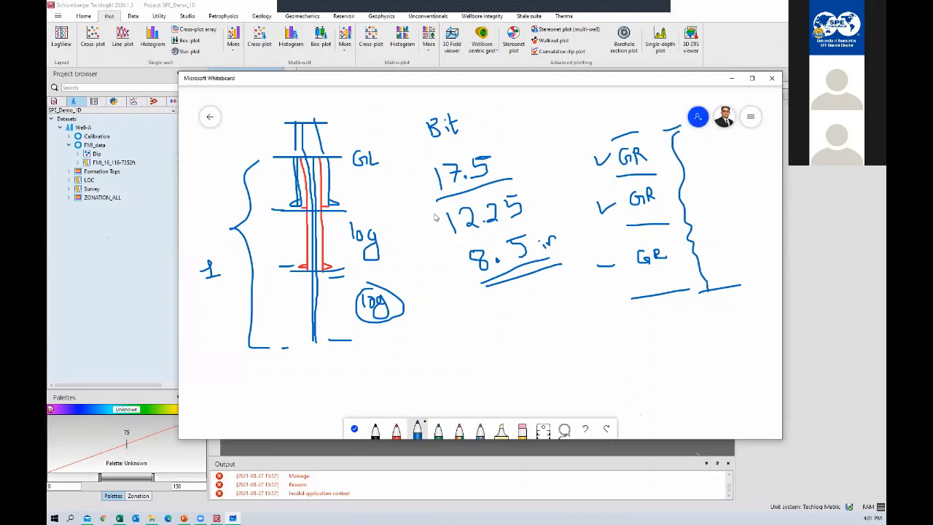
Write "log splicing" below the bit sizes, with "merging" underlined beneath it.
mouse_move(449, 328)
left_mouse_down()
mouse_move(449, 364)
mouse_move(463, 353)
mouse_move(486, 366)
left_mouse_up()
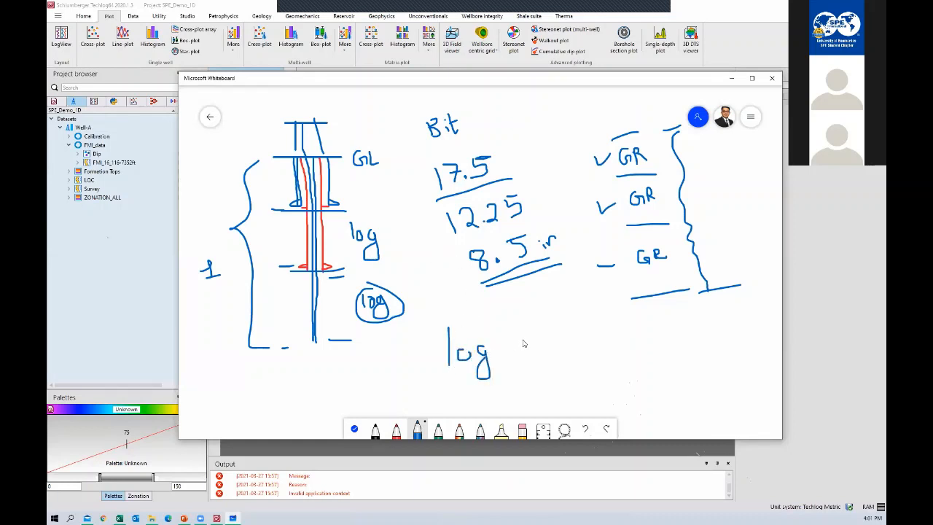
mouse_move(526, 339)
left_mouse_down()
mouse_move(514, 353)
mouse_move(538, 371)
mouse_move(542, 341)
mouse_move(538, 350)
mouse_move(569, 343)
mouse_move(566, 325)
left_mouse_up()
mouse_move(573, 343)
left_mouse_down()
mouse_move(578, 333)
mouse_move(603, 349)
mouse_move(593, 355)
left_mouse_up()
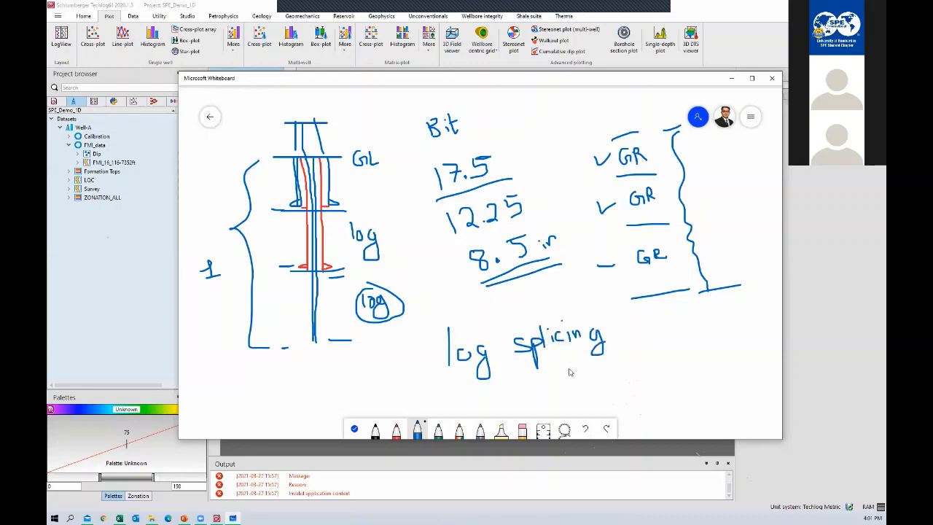
mouse_move(540, 396)
left_mouse_down()
mouse_move(596, 387)
mouse_move(610, 407)
mouse_move(600, 396)
mouse_move(625, 373)
mouse_move(631, 399)
left_mouse_up()
left_click(605, 378)
left_click(597, 364)
left_click_drag(558, 412, 652, 388)
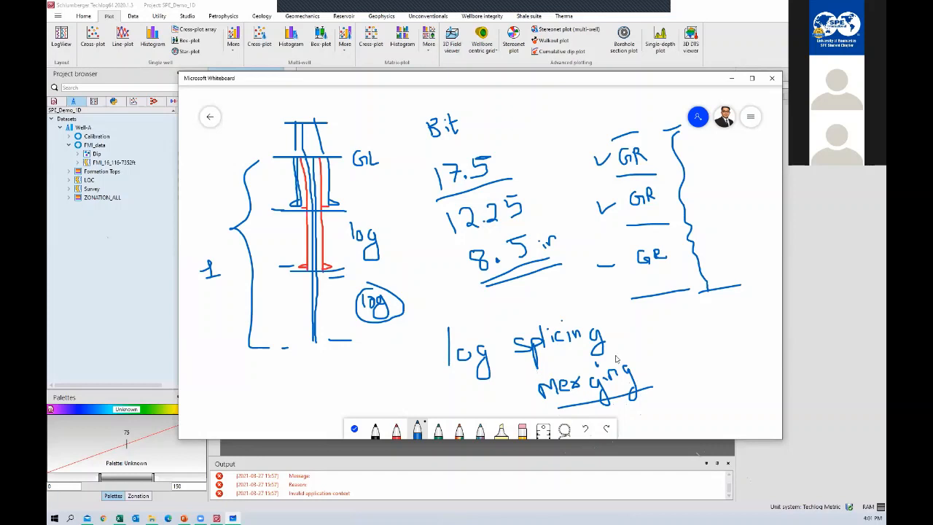
left_click_drag(627, 327, 625, 346)
Close the whiteboard to return to Techlog and open the saved Basic Logs layout from the project's layouts.
left_click(772, 78)
left_click(94, 101)
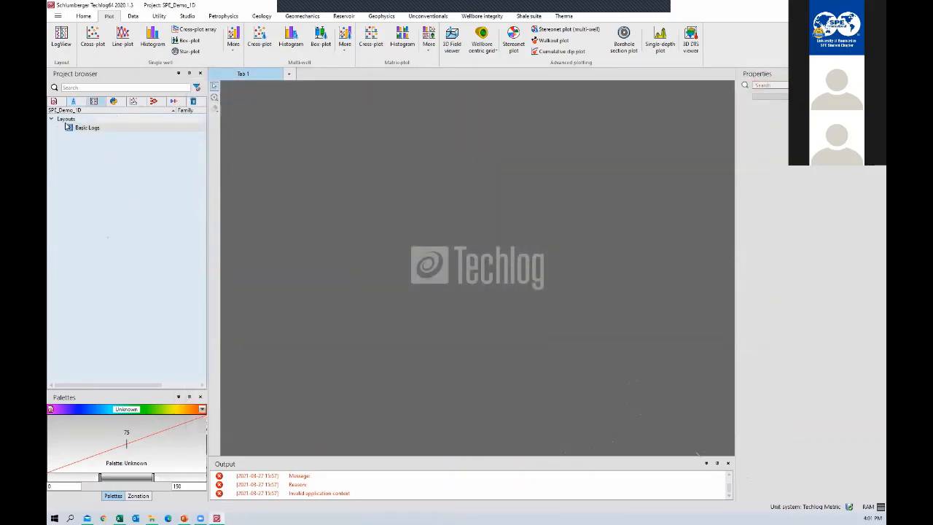
double_click(87, 128)
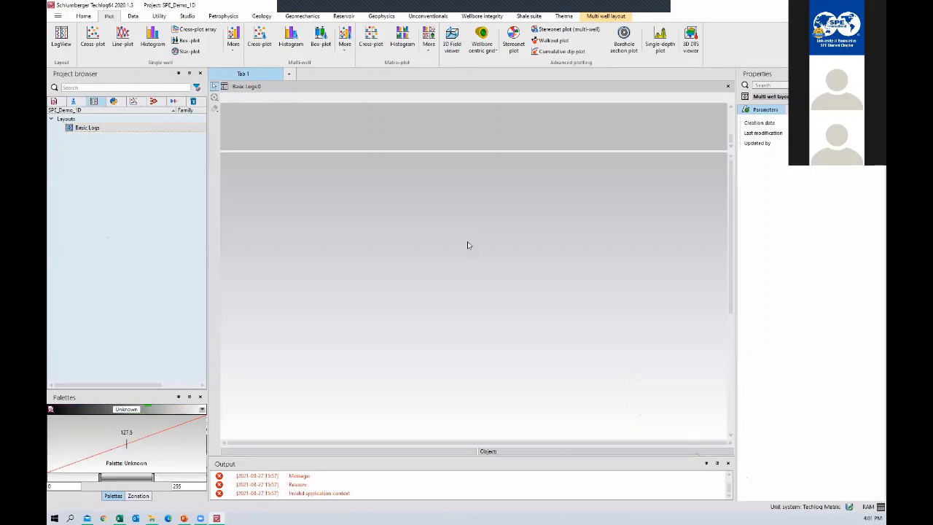
scroll(437, 364, "down", 2)
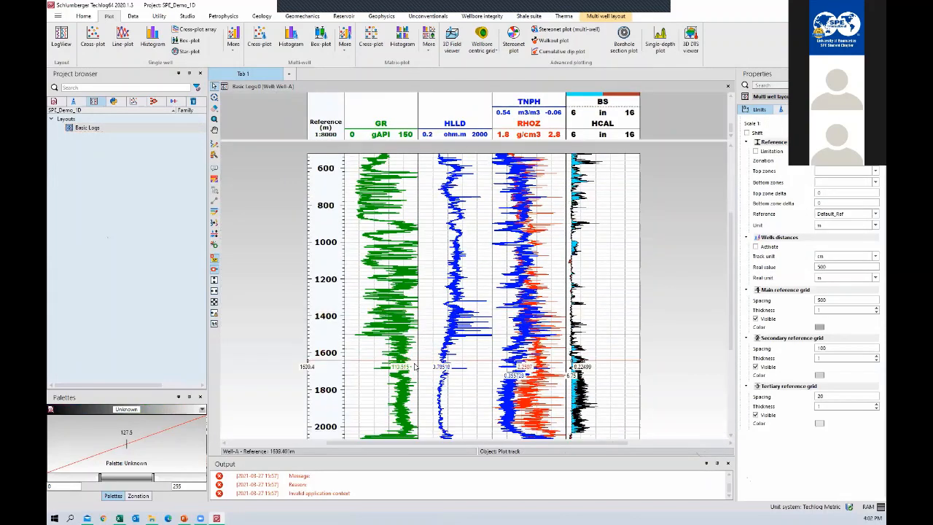
Look over the Basic Logs layout of Well-A, close it and list the project's datasets.
scroll(432, 321, "down", 4)
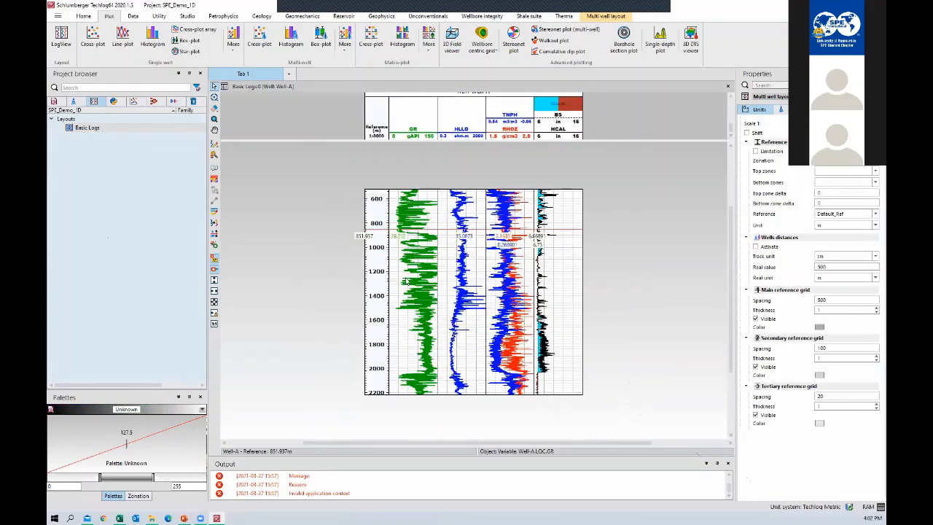
scroll(415, 236, "up", 5)
scroll(381, 195, "down", 3)
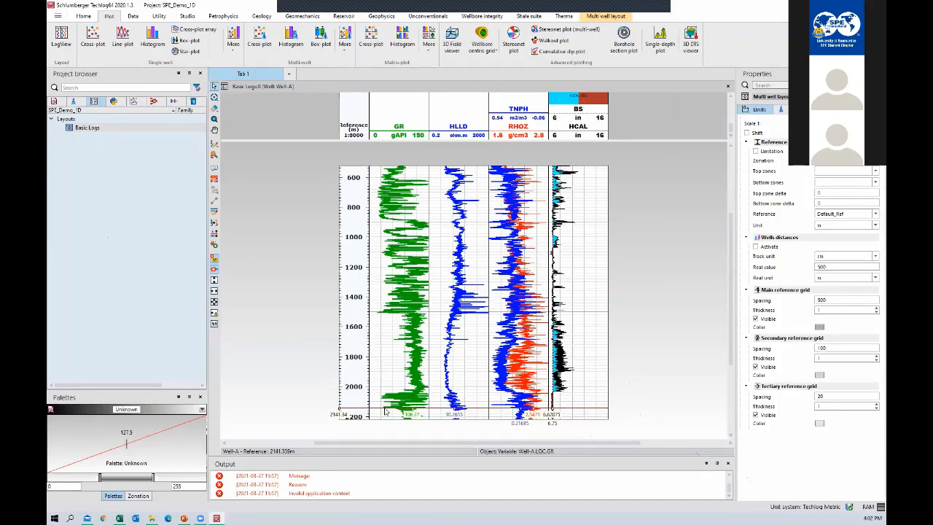
left_click(73, 101)
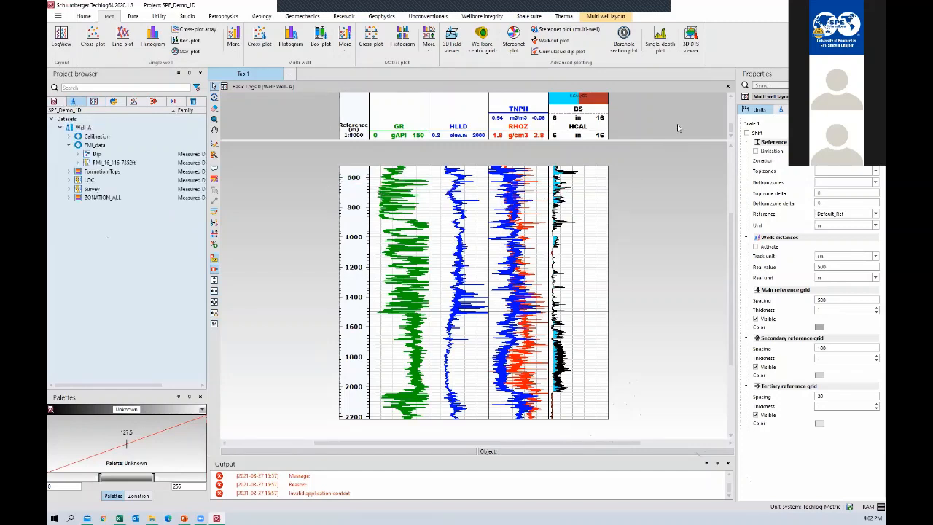
left_click(727, 86)
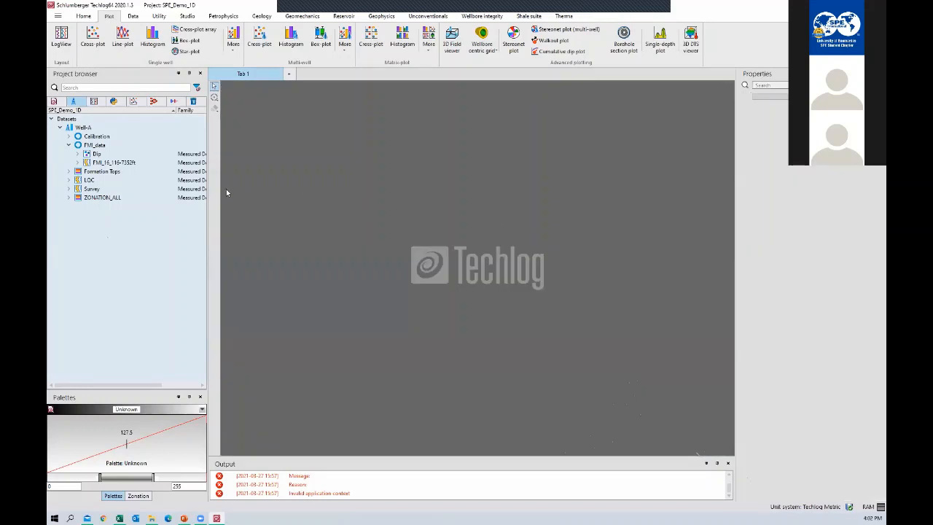
Expand the LQC and Survey datasets instead of FMI_data, and widen the project browser so the full family names show.
left_click(69, 145)
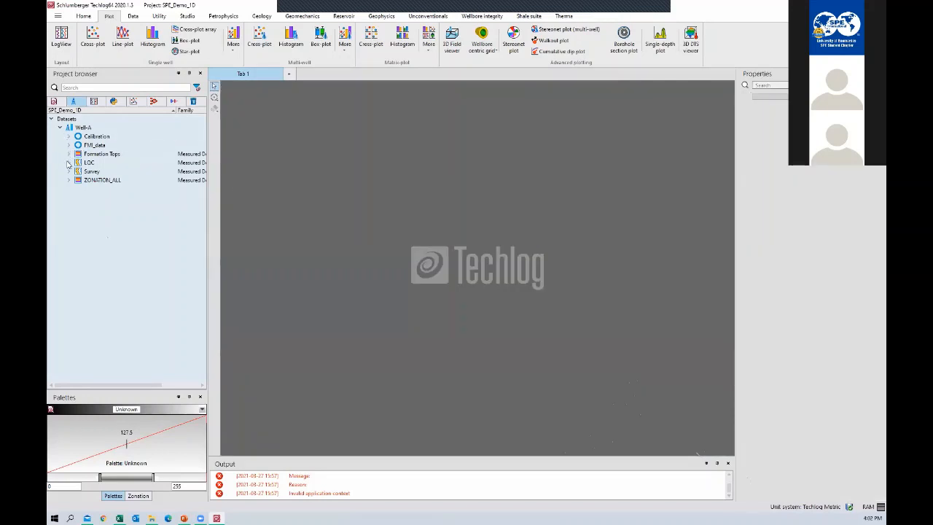
left_click(68, 163)
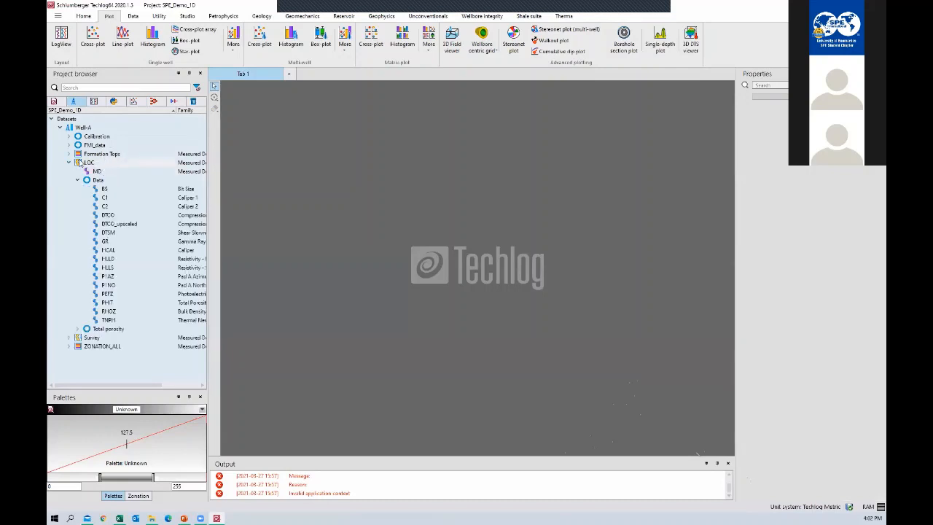
left_click(69, 338)
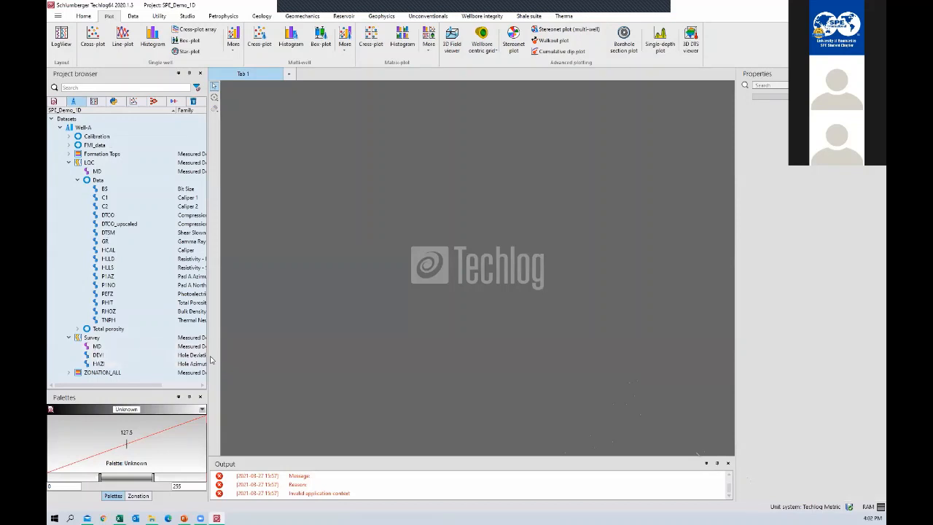
left_click_drag(208, 357, 233, 354)
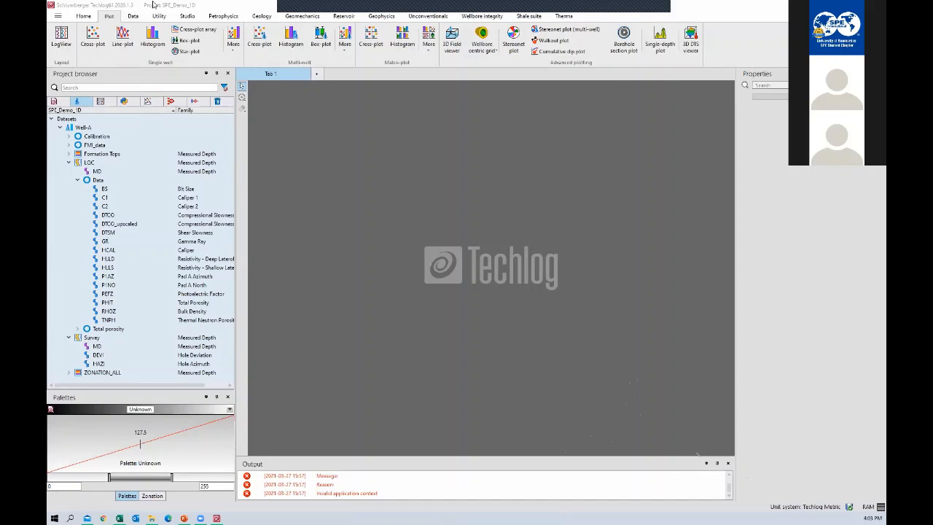
Create a new LogView layout and plot the GR variable from the LQC dataset in two side-by-side tracks.
left_click(73, 45)
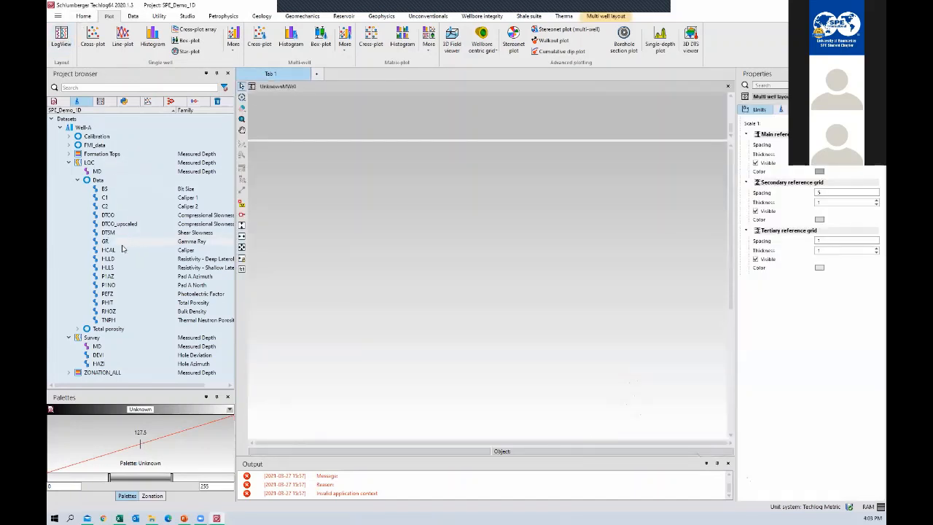
left_click_drag(109, 242, 355, 228)
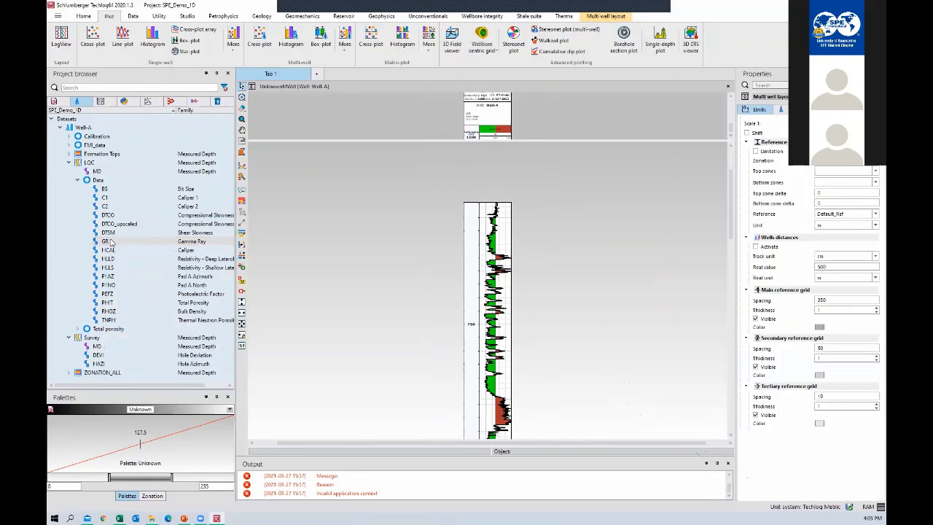
left_click_drag(109, 242, 525, 292)
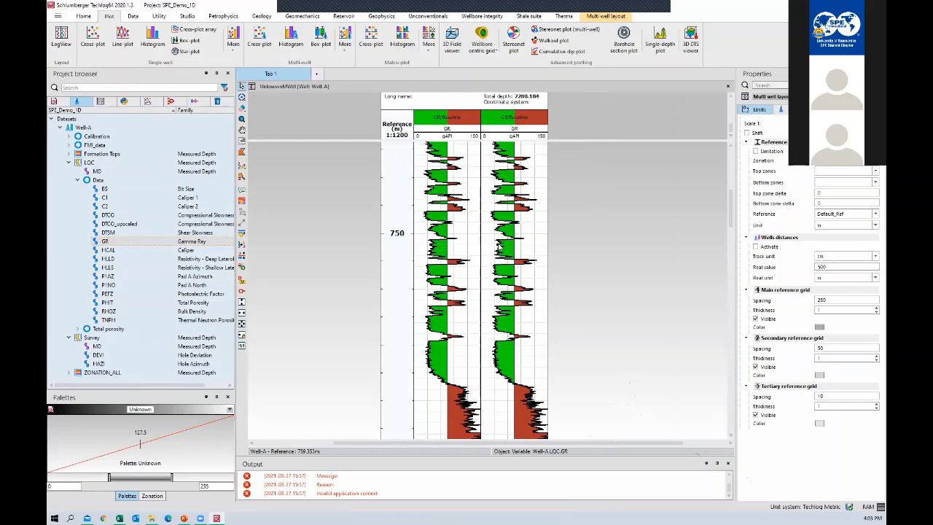
Try shifting the GR curve in the second track up and down in depth by hand.
left_click(498, 248)
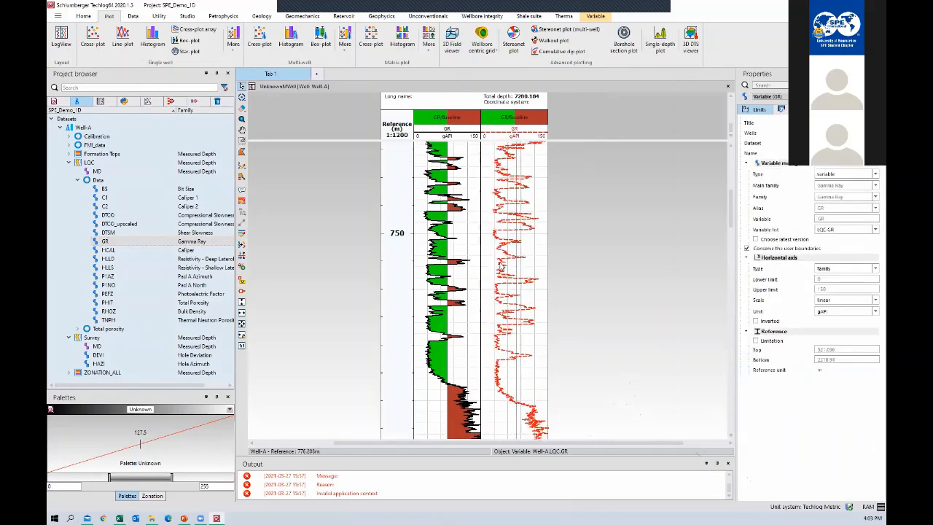
mouse_move(501, 267)
left_mouse_down()
mouse_move(499, 260)
mouse_move(500, 270)
left_mouse_up()
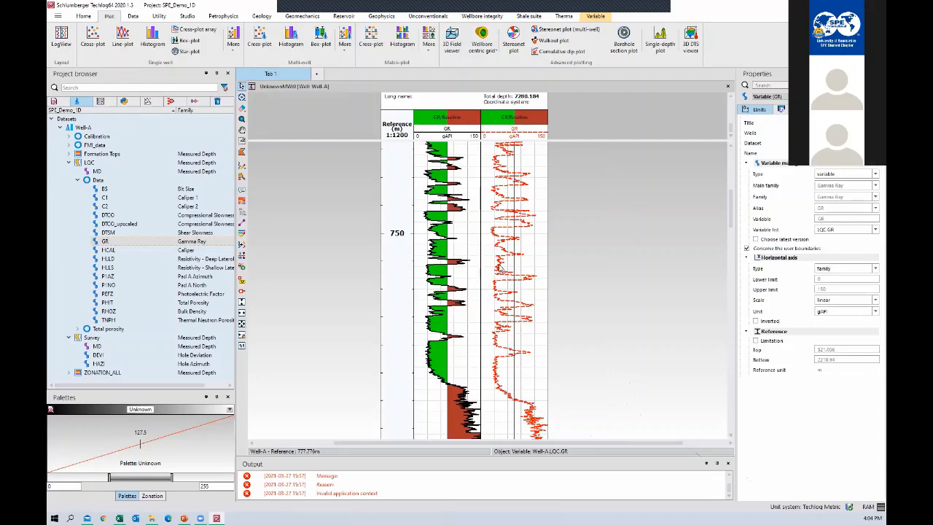
left_click_drag(500, 268, 499, 265)
left_click(499, 258)
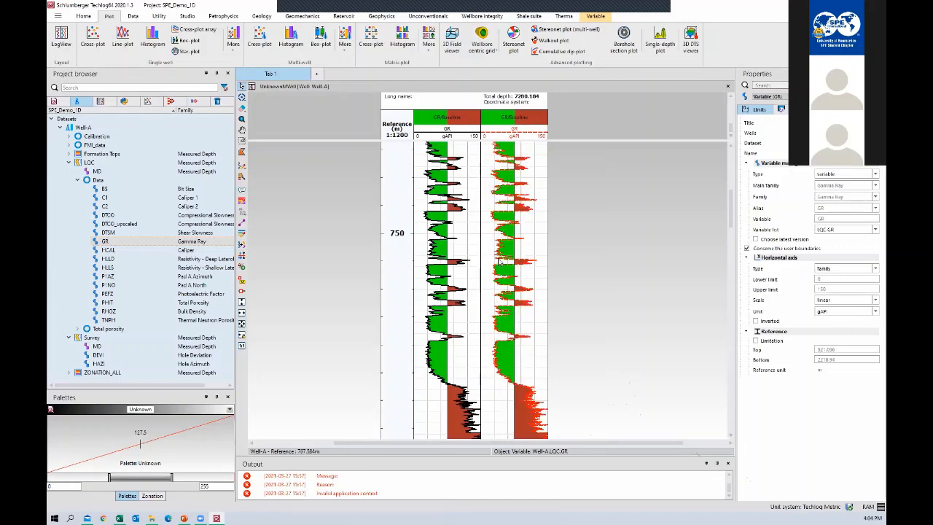
left_click(601, 231)
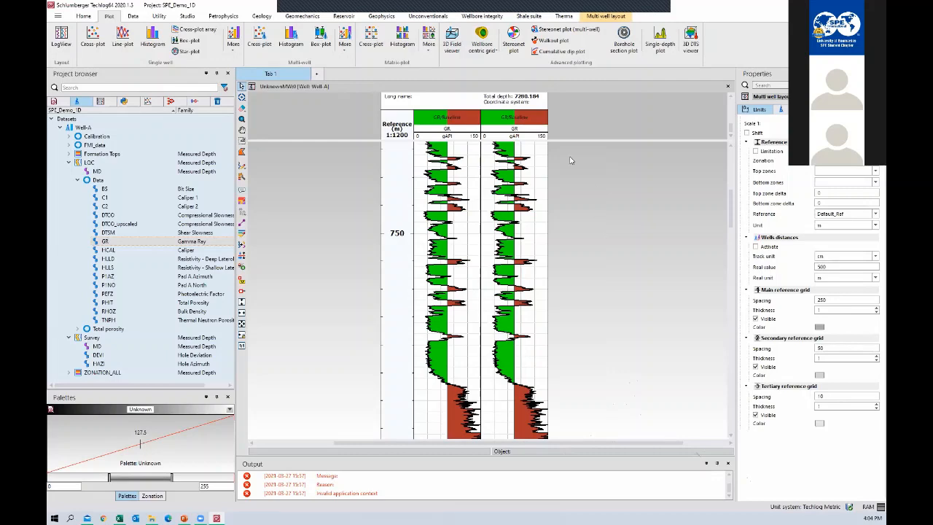
Select the GR curve in the second track and examine the Depth Shifting options available for it.
left_click(516, 178)
left_click(519, 172)
left_click(596, 17)
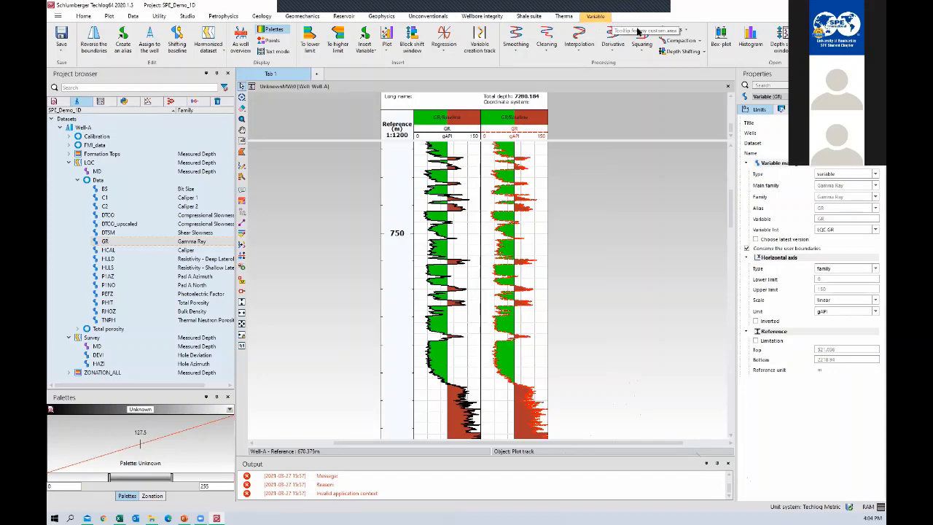
left_click(689, 51)
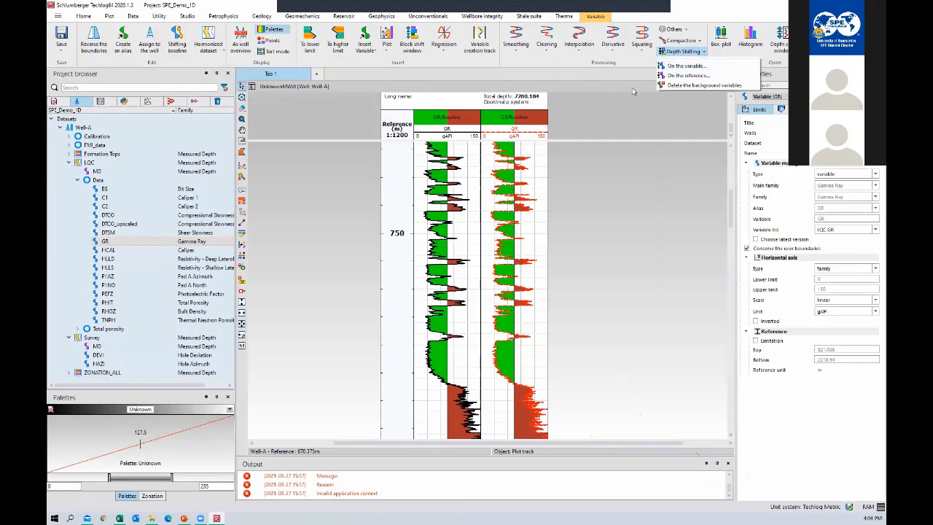
left_click(602, 100)
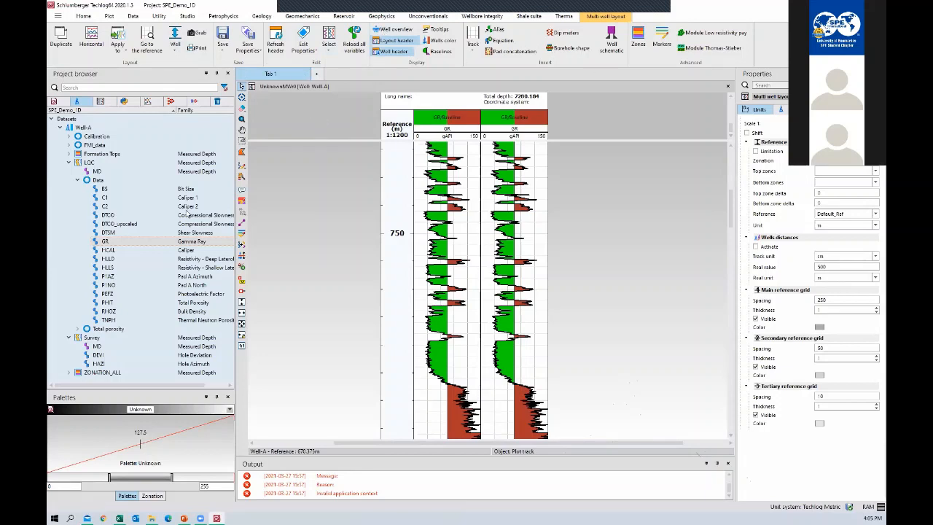
Add the RHOZ bulk density and DTCO compressional slowness logs to the layout in separate tracks after the GR tracks.
left_click(115, 216)
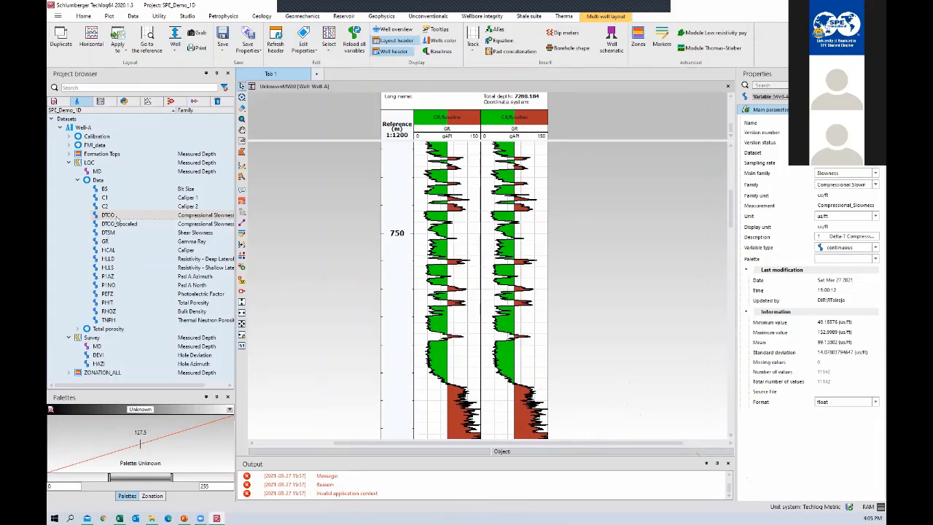
left_click(591, 296)
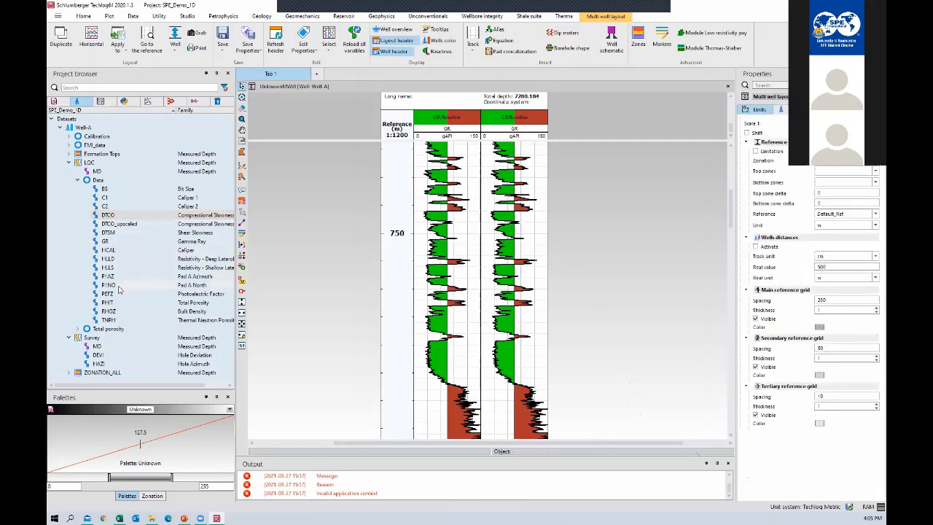
left_click(121, 312)
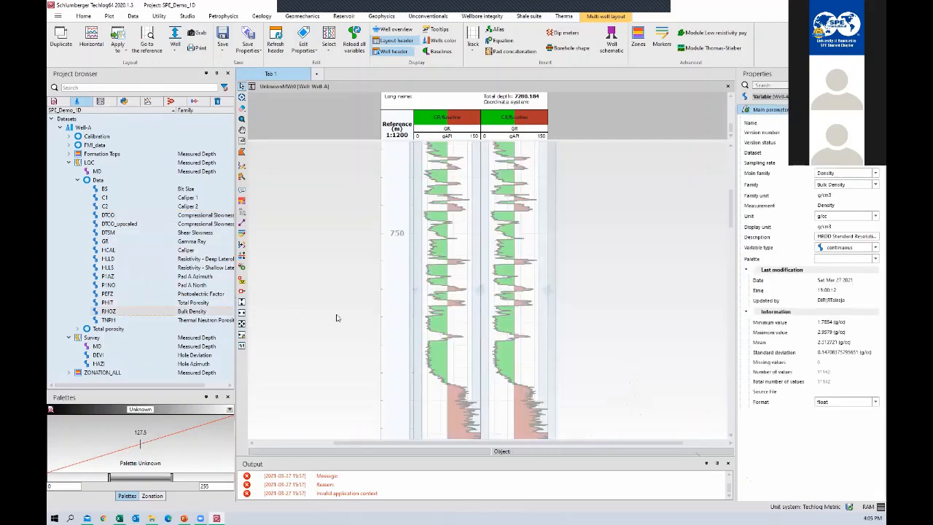
left_click_drag(336, 317, 342, 313)
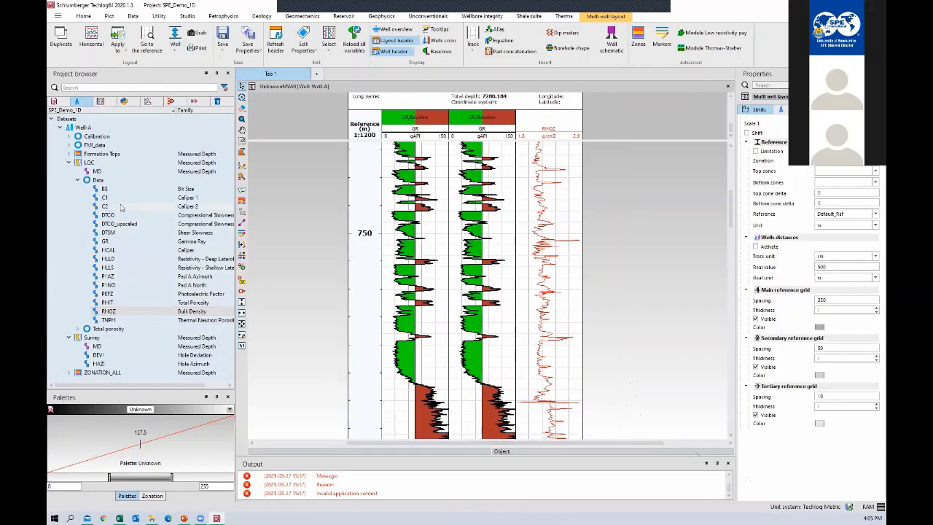
left_click_drag(118, 216, 365, 287)
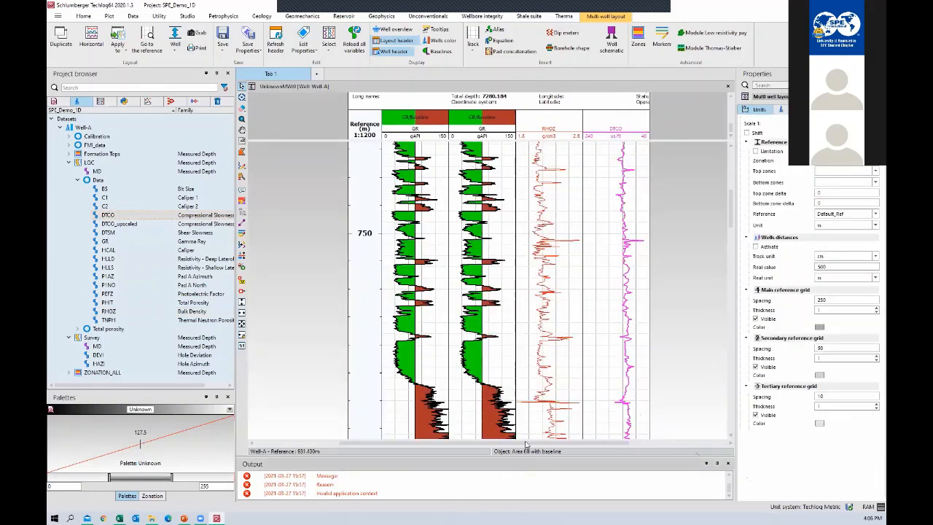
Compare the matching RHOZ and DTCO peaks beside the GR shale spike and try shifting the DTCO curve in depth.
scroll(528, 443, "right", 2)
scroll(565, 310, "down", 2)
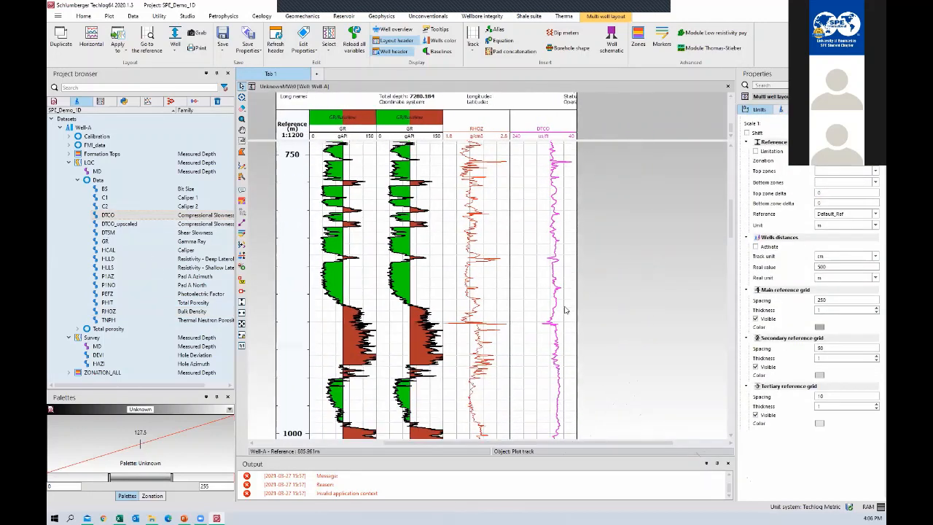
scroll(566, 310, "up", 4)
scroll(601, 255, "up", 2)
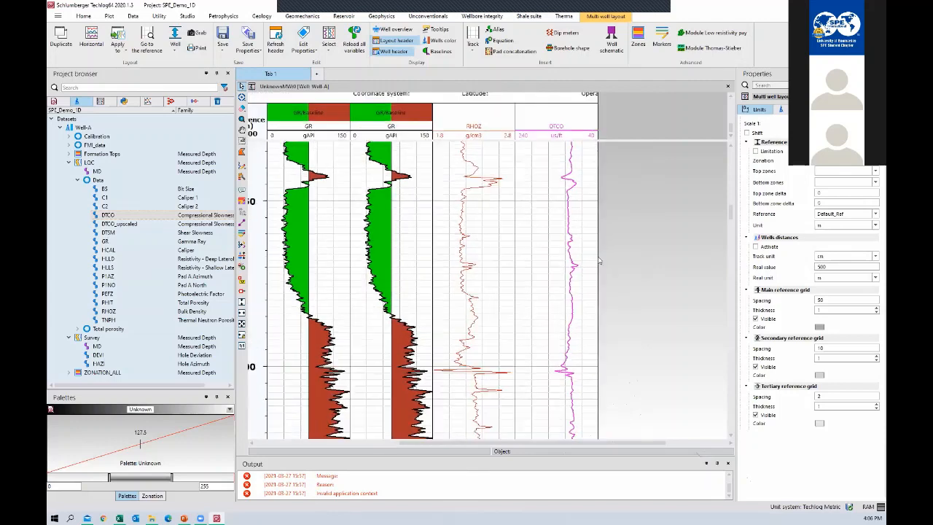
scroll(597, 262, "up", 2)
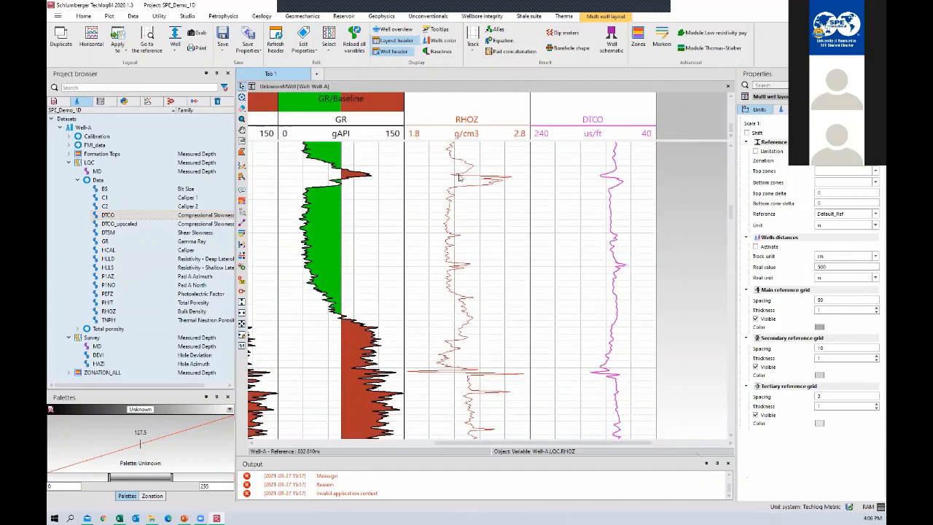
left_click(459, 177)
scroll(448, 218, "up", 1)
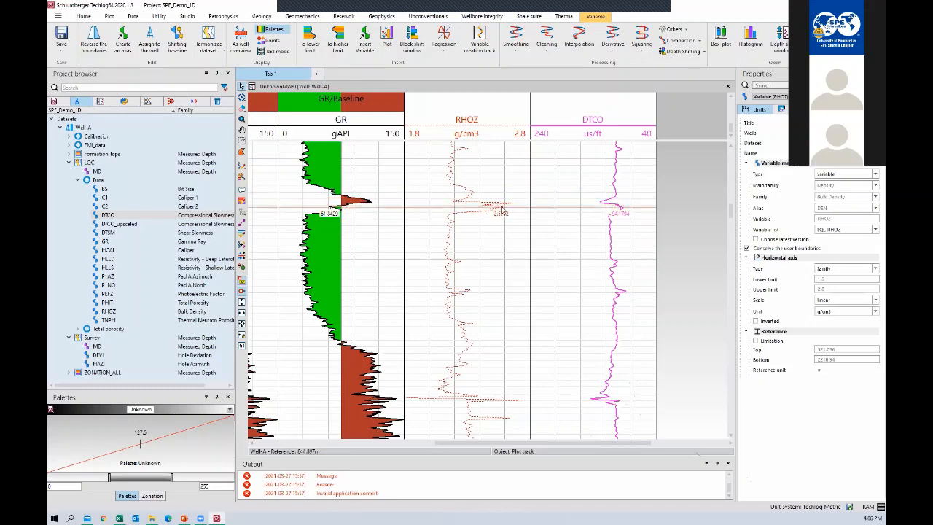
left_click(617, 208)
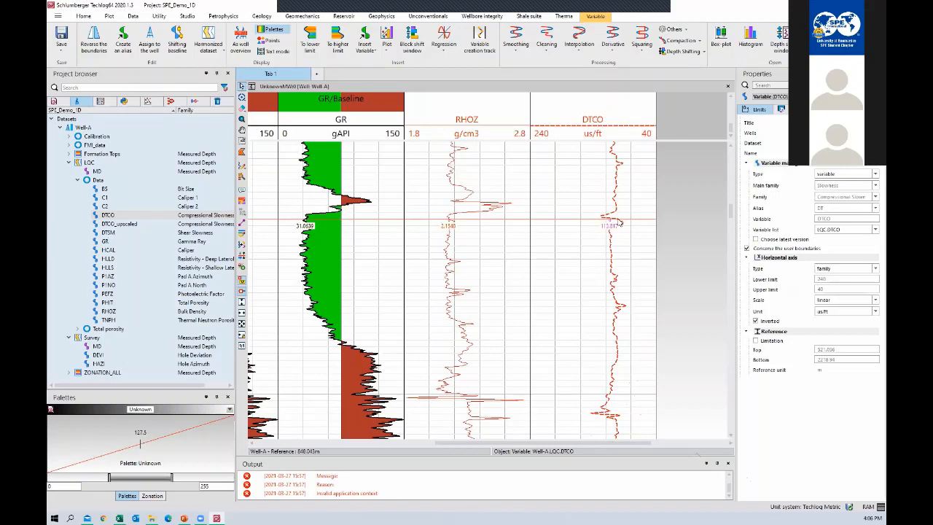
left_click_drag(619, 222, 620, 209)
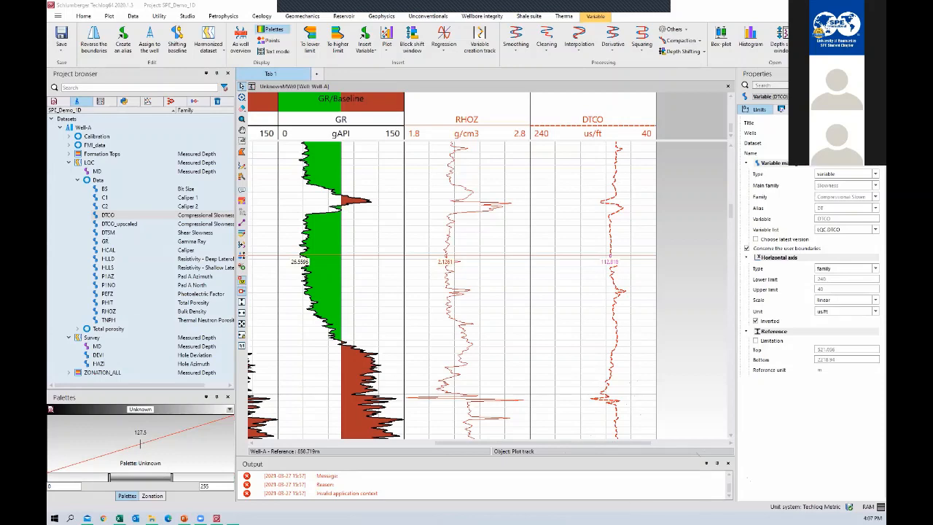
Switch to Microsoft Whiteboard and clear the existing drawing from the canvas.
left_click(232, 518)
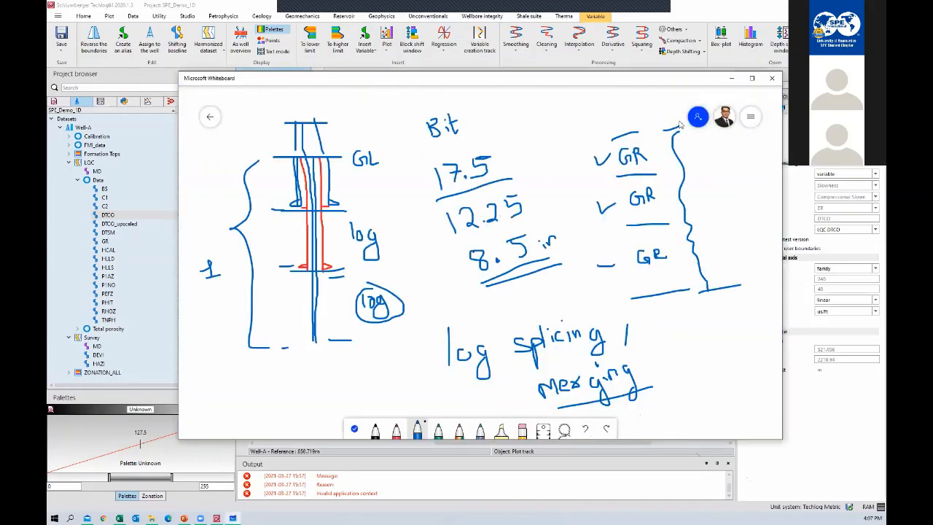
left_click(751, 117)
left_click(671, 335)
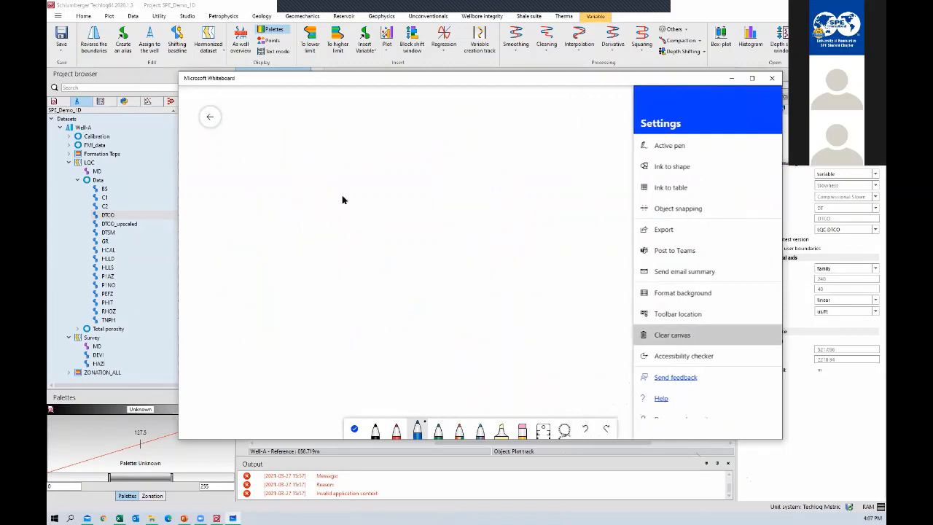
Sketch two short vertical lines and a tall hatched tool column on the whiteboard, and write "GR | Den" beside them.
mouse_move(270, 132)
left_mouse_down()
mouse_move(272, 225)
mouse_move(296, 153)
mouse_move(300, 221)
left_mouse_up()
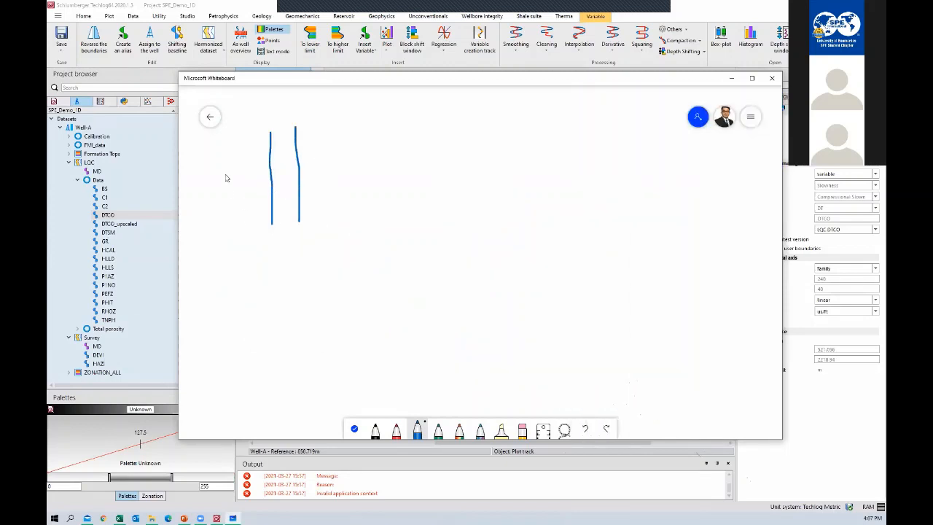
mouse_move(224, 135)
left_mouse_down()
mouse_move(260, 183)
mouse_move(254, 356)
mouse_move(223, 298)
mouse_move(217, 141)
mouse_move(252, 138)
mouse_move(259, 147)
mouse_move(207, 229)
left_mouse_up()
mouse_move(242, 212)
left_mouse_down()
mouse_move(220, 279)
mouse_move(228, 342)
left_mouse_up()
left_click_drag(251, 337, 246, 351)
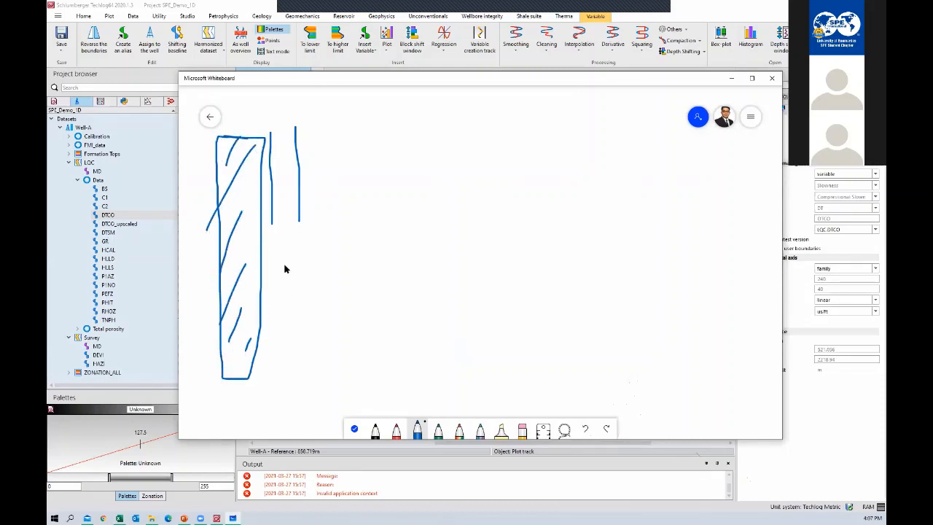
mouse_move(312, 249)
left_mouse_down()
mouse_move(303, 251)
mouse_move(309, 266)
mouse_move(328, 251)
mouse_move(336, 277)
mouse_move(372, 249)
left_mouse_up()
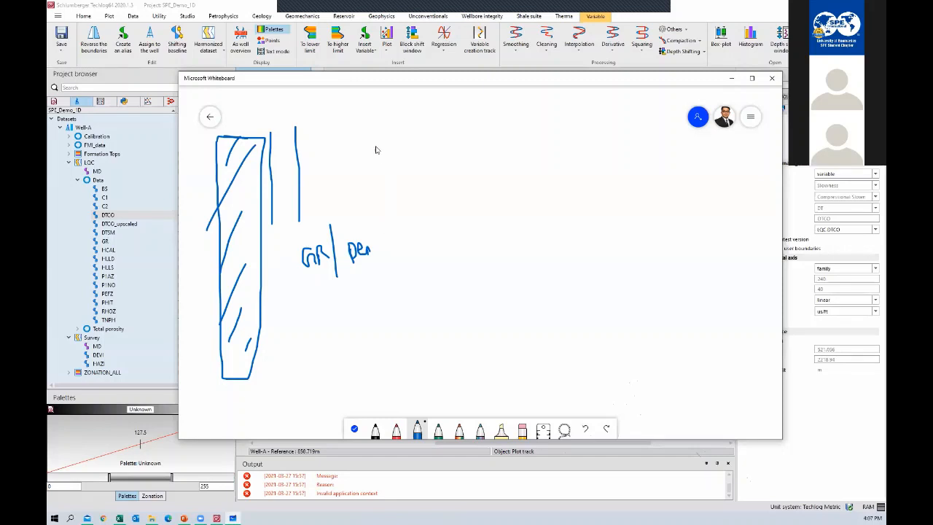
Draw a vertical depth interval labelled GR, marked 100 at its upper end and 500 at its lower end.
left_click_drag(378, 155, 402, 173)
mouse_move(429, 128)
left_mouse_down()
mouse_move(468, 126)
mouse_move(450, 241)
mouse_move(466, 235)
left_mouse_up()
mouse_move(405, 242)
left_mouse_down()
mouse_move(403, 252)
mouse_move(412, 240)
mouse_move(432, 249)
left_mouse_up()
left_click_drag(398, 121, 398, 133)
left_click_drag(408, 125, 420, 126)
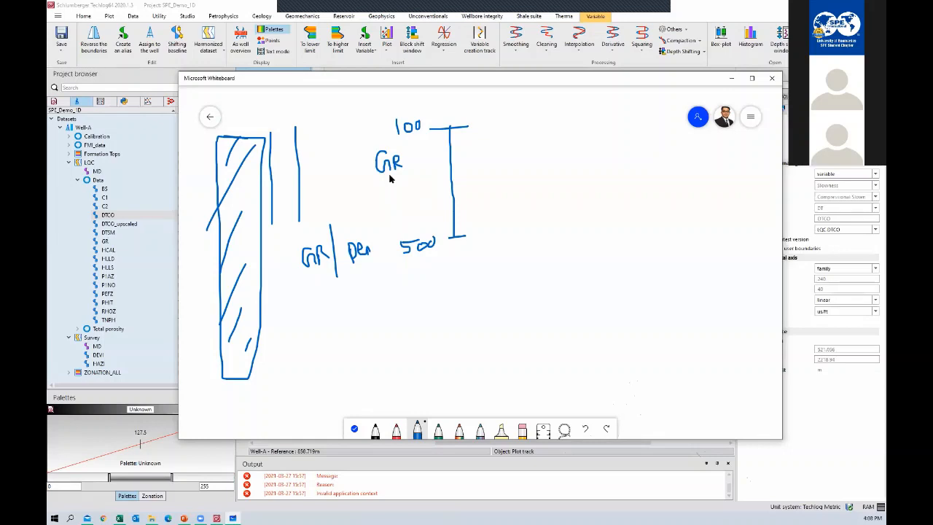
Tick and underline the first GR interval, and draw a second, deeper interval beside it marked 450 and 700.
left_click_drag(364, 135, 379, 129)
mouse_move(379, 176)
left_mouse_down()
mouse_move(422, 174)
mouse_move(410, 184)
left_mouse_up()
mouse_move(475, 223)
left_mouse_down()
mouse_move(518, 224)
mouse_move(498, 331)
mouse_move(529, 326)
left_mouse_up()
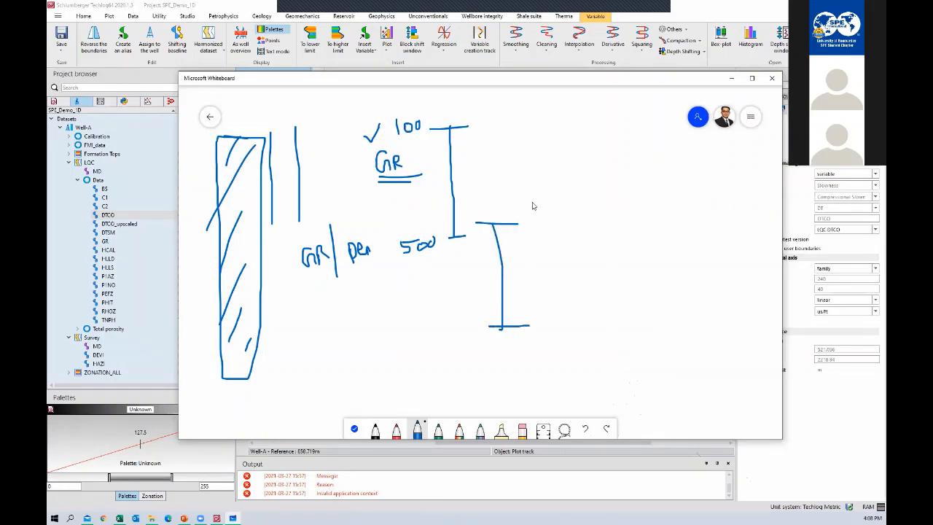
mouse_move(530, 212)
left_mouse_down()
mouse_move(531, 229)
mouse_move(545, 216)
mouse_move(540, 232)
mouse_move(550, 227)
left_mouse_up()
mouse_move(534, 324)
left_mouse_down()
mouse_move(551, 332)
mouse_move(581, 323)
left_mouse_up()
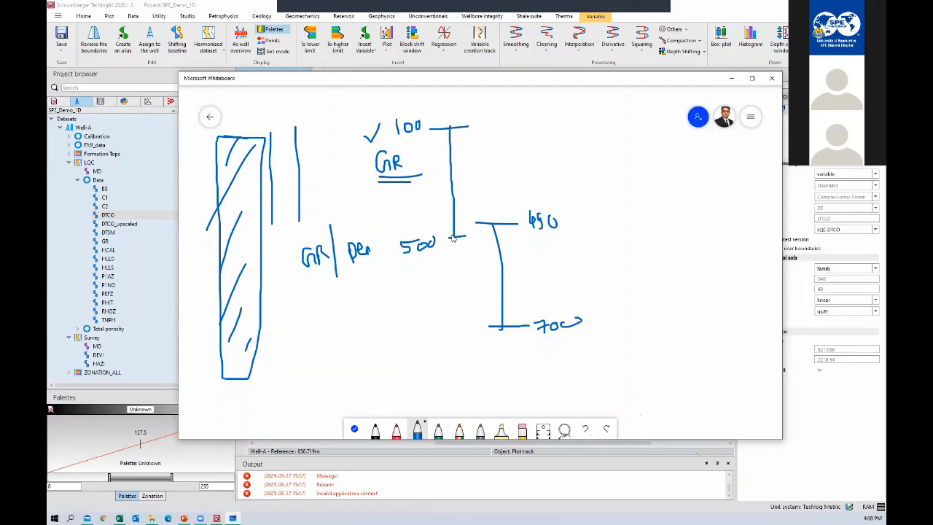
Mark the overlap between the two intervals with horizontal lines, tick the upper GR label and write GR beside the lower interval.
left_click_drag(443, 228, 514, 219)
left_click_drag(443, 241, 518, 236)
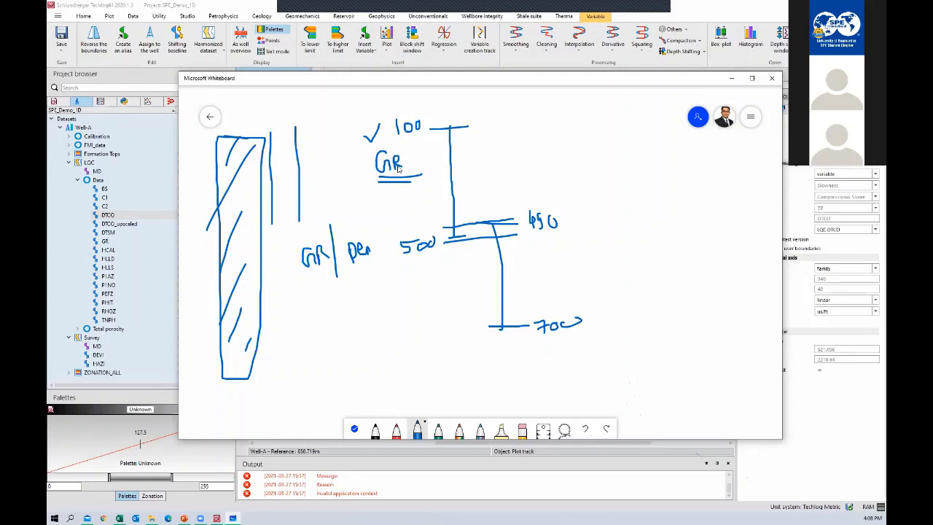
mouse_move(407, 158)
left_mouse_down()
mouse_move(413, 169)
mouse_move(427, 154)
left_mouse_up()
mouse_move(532, 265)
left_mouse_down()
mouse_move(539, 277)
mouse_move(550, 266)
mouse_move(558, 278)
left_mouse_up()
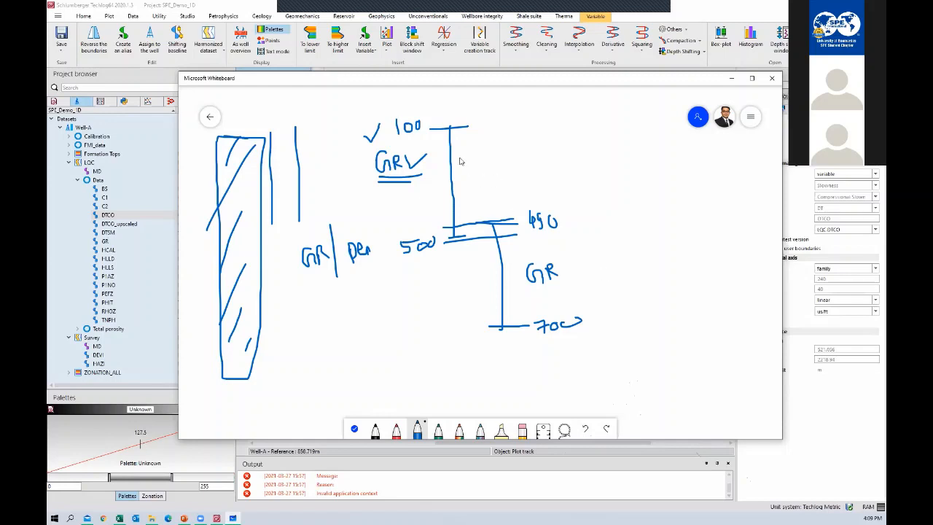
Tick both intervals and draw a connecting line from the 500 mark down to the 700 mark to show the joined log.
left_click_drag(460, 159, 493, 150)
mouse_move(563, 266)
left_mouse_down()
mouse_move(574, 274)
mouse_move(617, 243)
left_mouse_up()
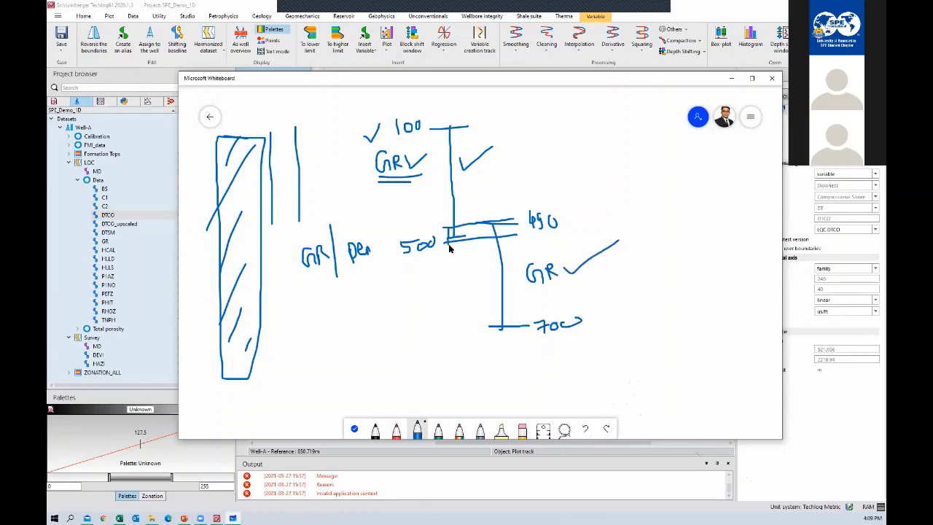
left_click_drag(451, 244, 501, 329)
left_click_drag(508, 291, 524, 278)
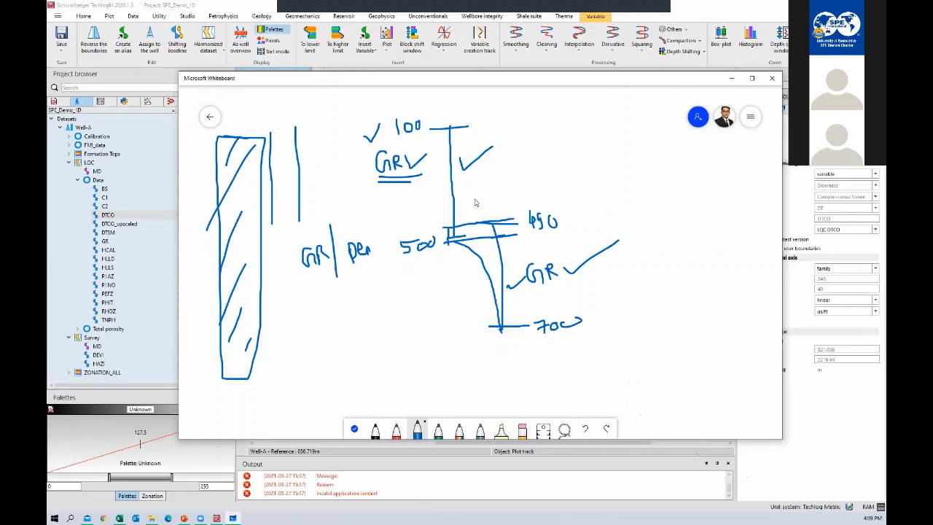
Close the whiteboard to return to Techlog and examine the GR, RHOZ and DTCO tracks over a wider depth range.
left_click(772, 78)
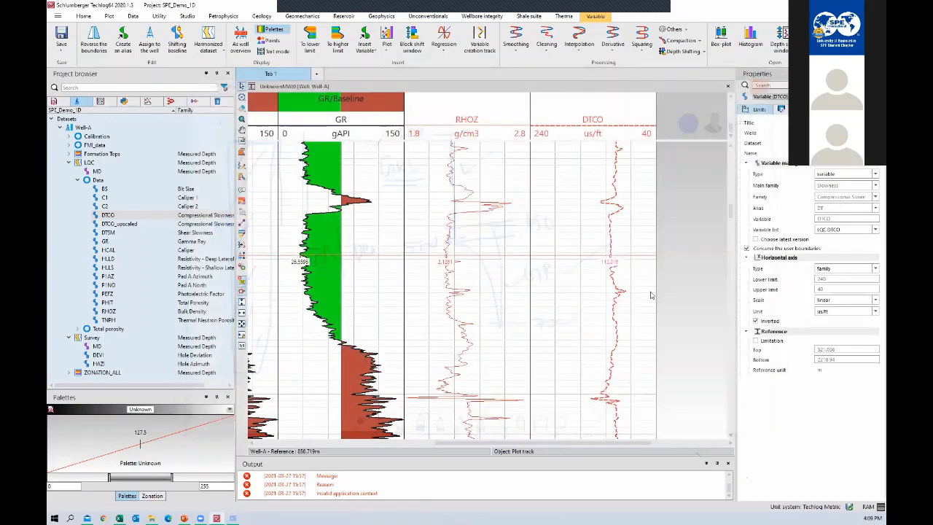
left_click_drag(585, 443, 559, 442)
left_click_drag(526, 229, 521, 261)
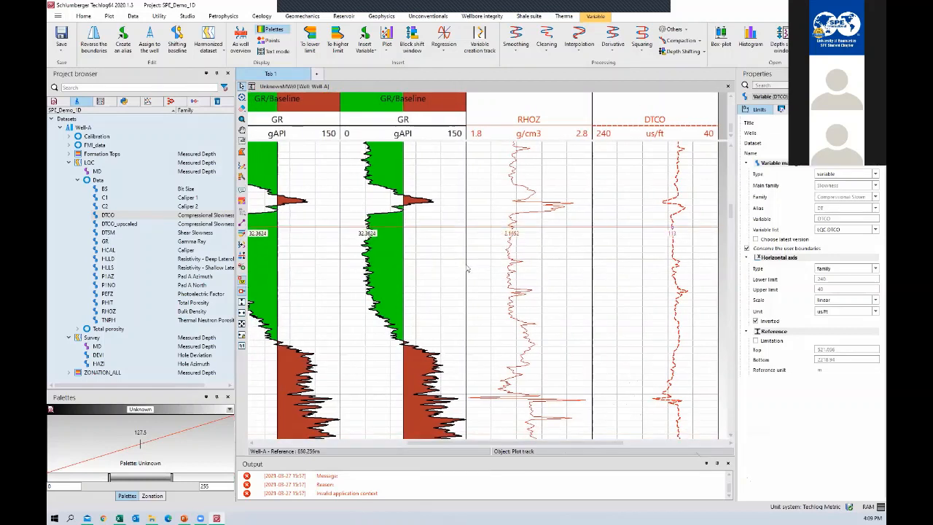
scroll(464, 258, "down", 1)
scroll(464, 258, "down", 5)
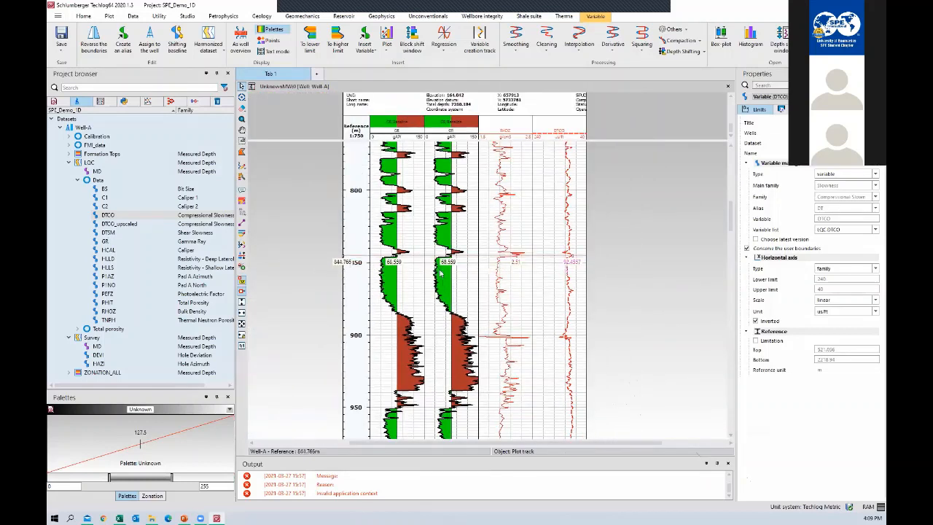
scroll(441, 253, "down", 2)
scroll(442, 255, "down", 4)
scroll(448, 280, "up", 4)
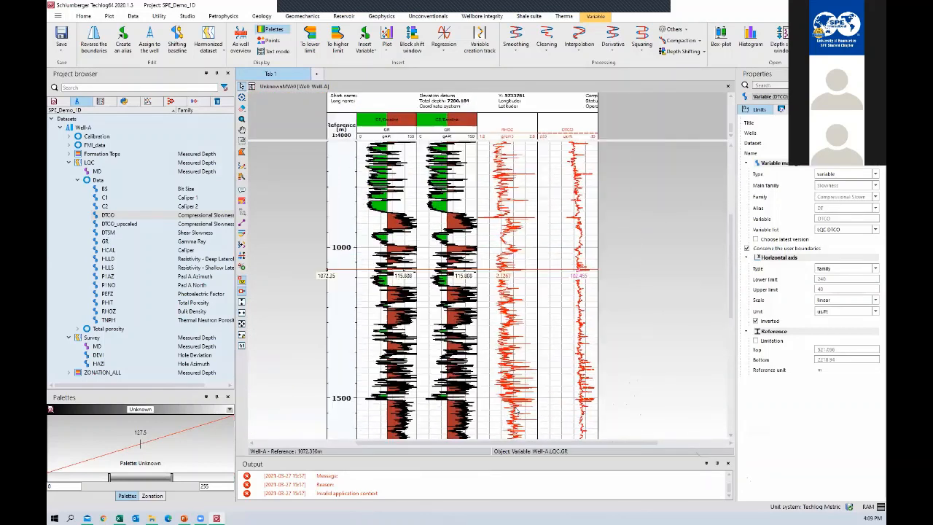
left_click_drag(520, 441, 493, 441)
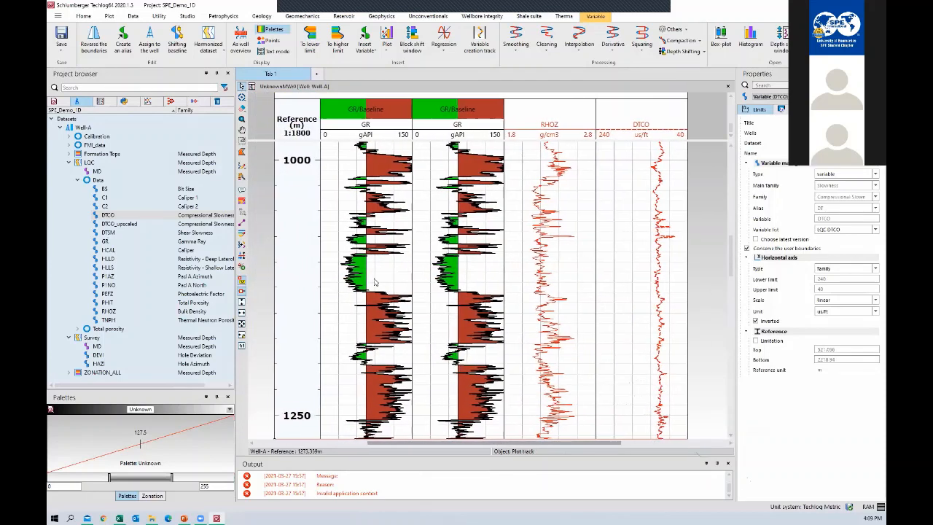
left_click(262, 235)
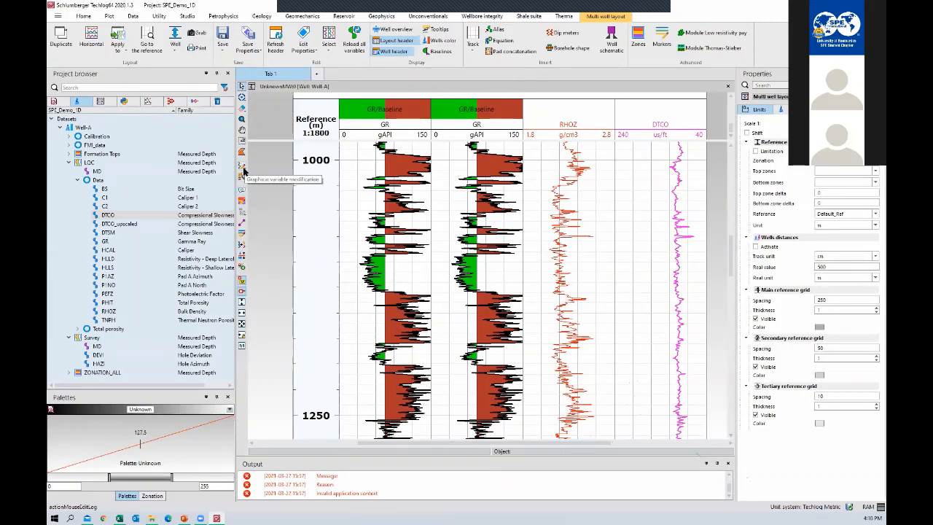
left_click(241, 260)
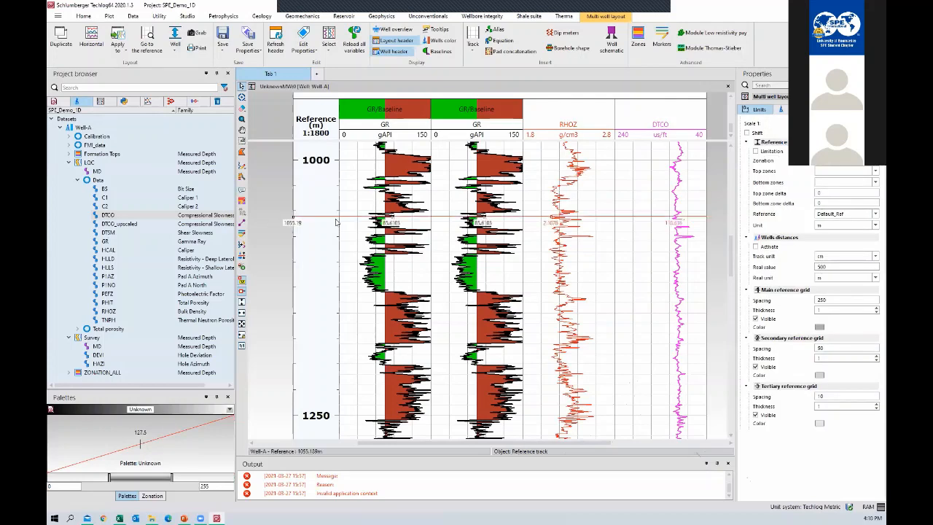
Delete the duplicate GR track and the RHOZ and DTCO tracks, leaving a single GR track in the layout.
left_click(504, 260)
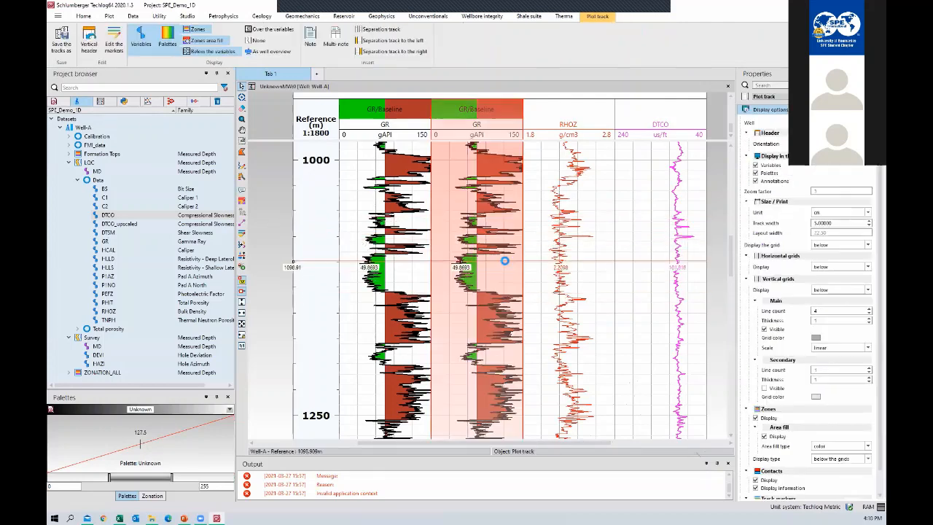
key("Delete")
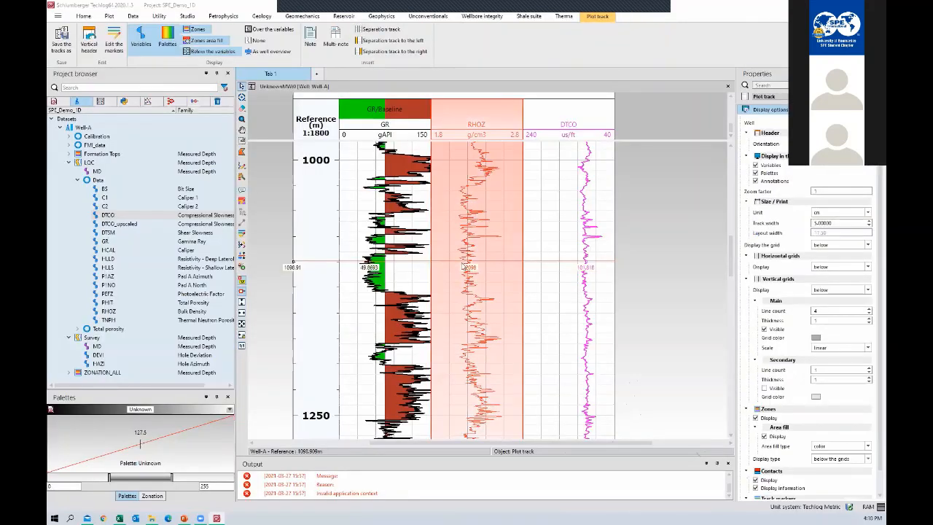
key("Delete")
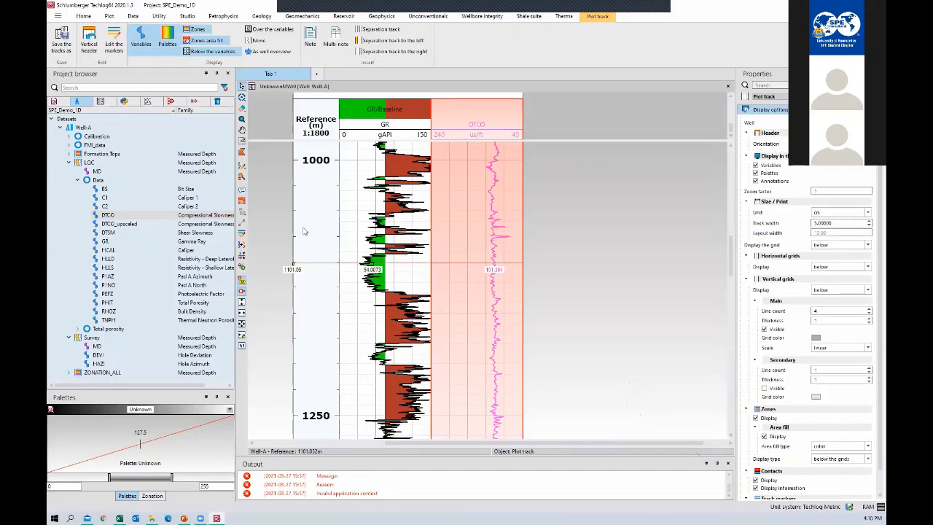
key("Delete")
Examine the remaining GR curve over its depth range at different scales.
scroll(375, 246, "down", 1)
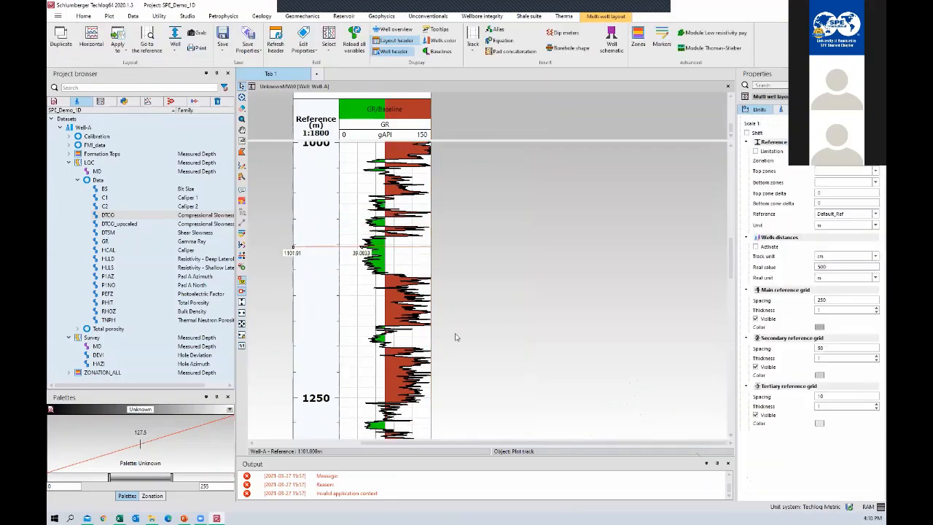
left_click_drag(437, 442, 427, 443)
scroll(443, 375, "down", 5)
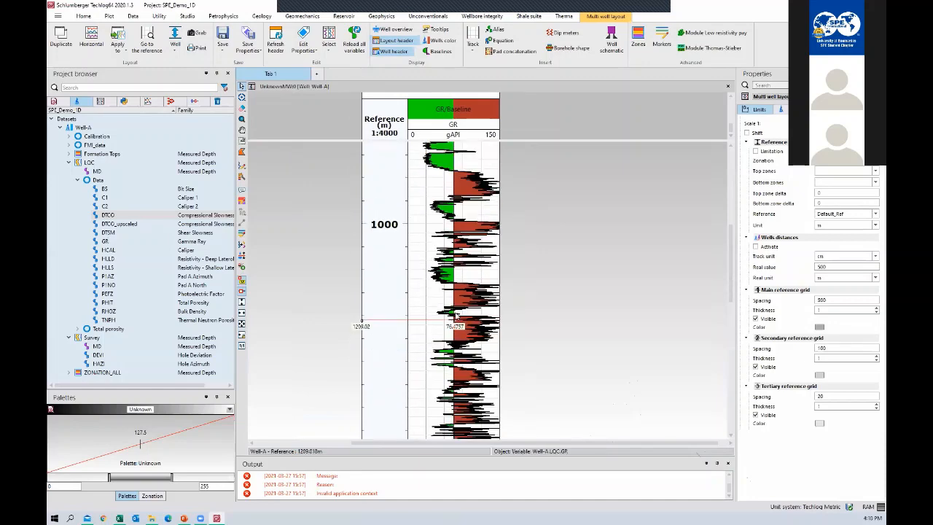
scroll(510, 219, "down", 1)
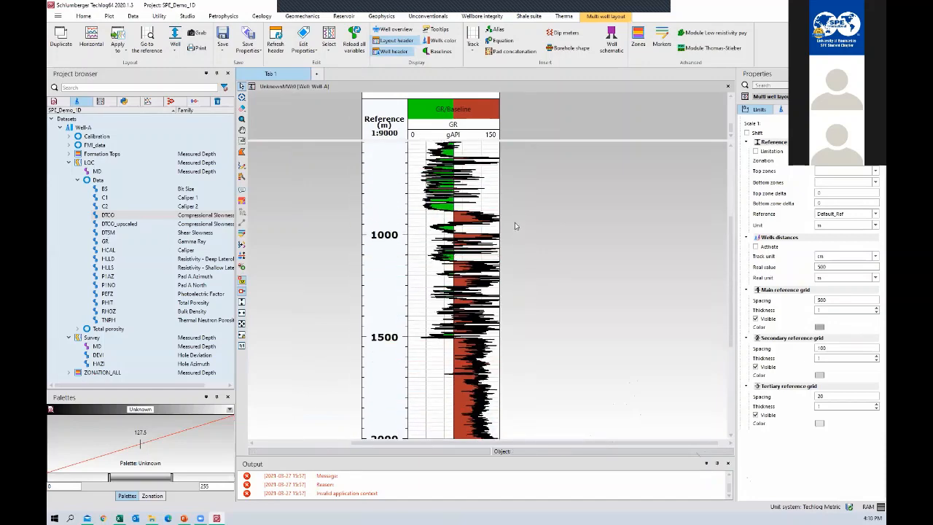
scroll(511, 220, "up", 5)
scroll(525, 214, "up", 1)
scroll(536, 219, "down", 3)
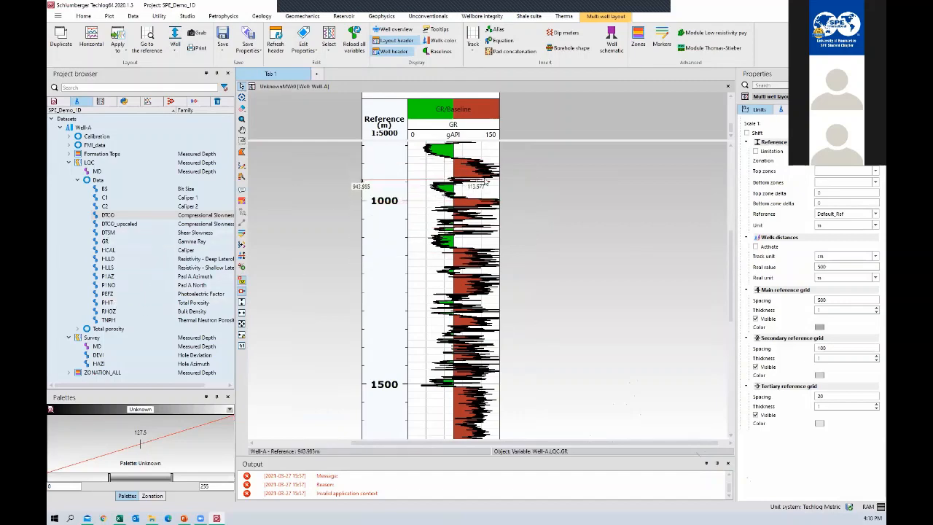
scroll(492, 220, "down", 2)
scroll(474, 262, "up", 1)
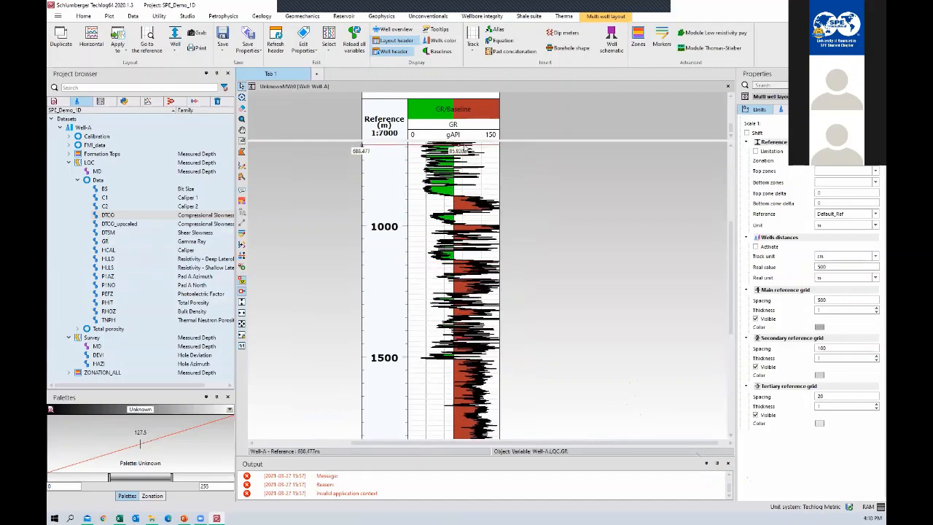
left_click(461, 138)
right_click(461, 137)
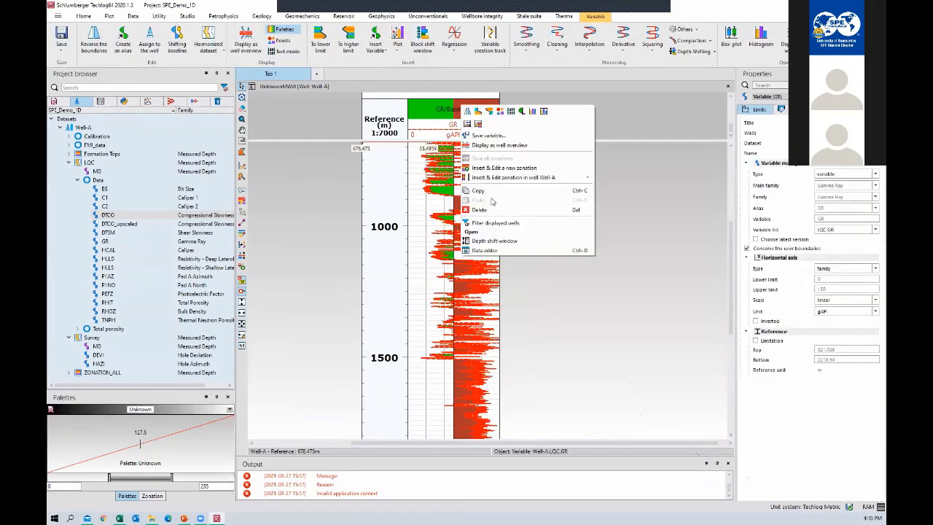
left_click(505, 224)
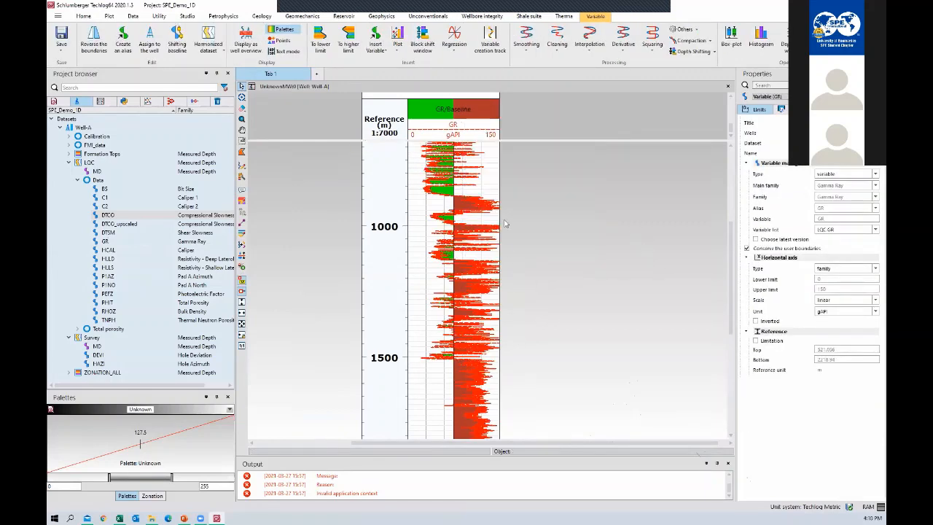
left_click(496, 183)
right_click(495, 182)
left_click(541, 115)
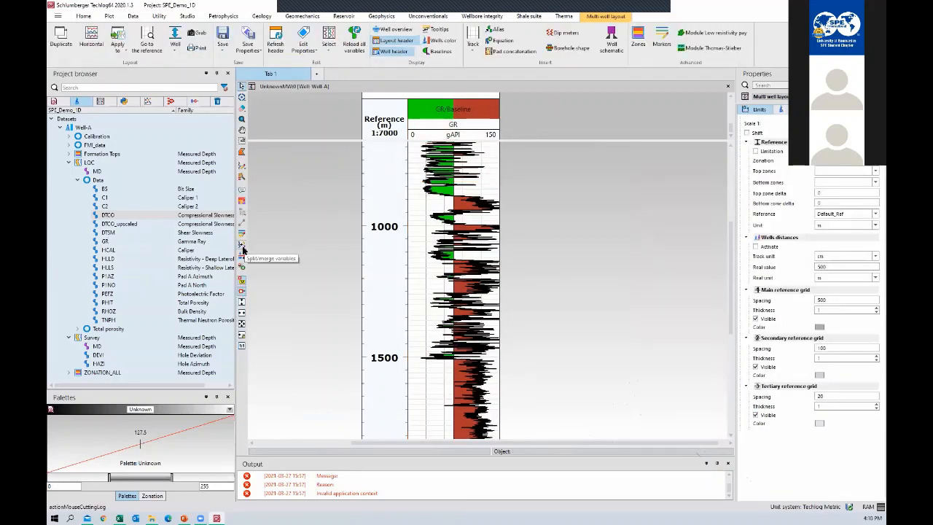
Split the GR curve at a depth of about 1130 m with the Split/merge variables tool.
left_click(243, 248)
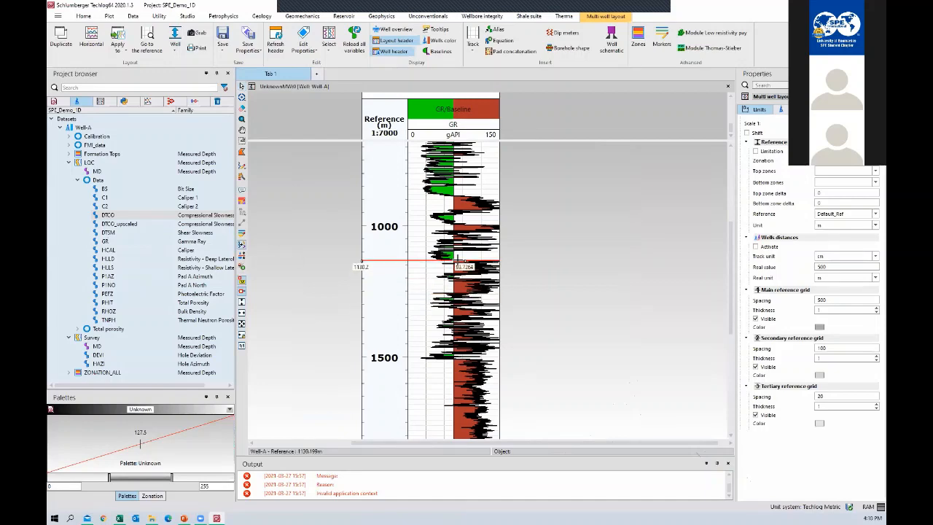
right_click(454, 125)
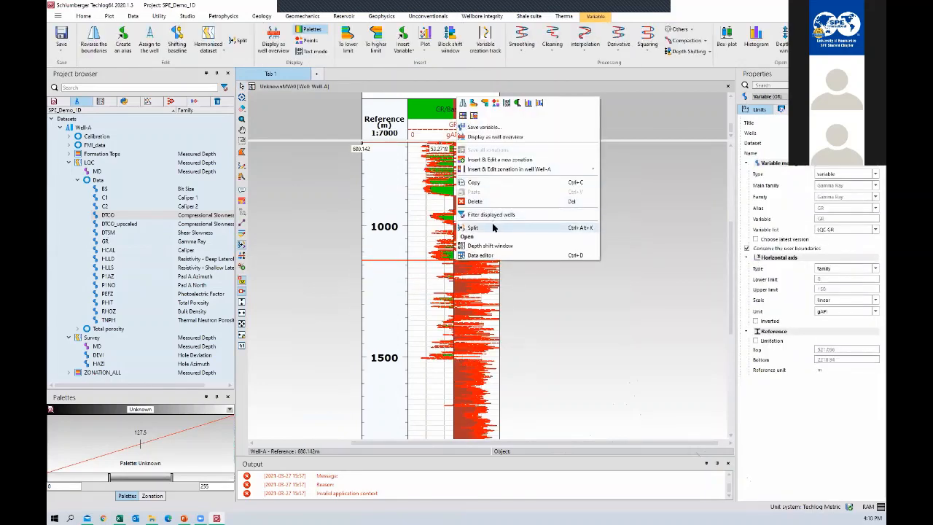
left_click(493, 226)
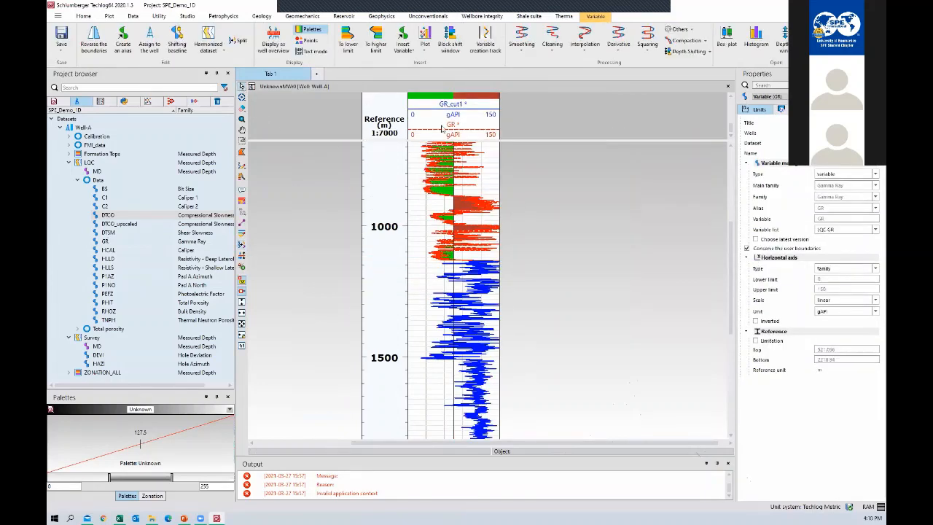
Add an empty track beside the GR track and move the lower cut curve, GR_cut1, into it.
right_click(487, 165)
left_click(561, 143)
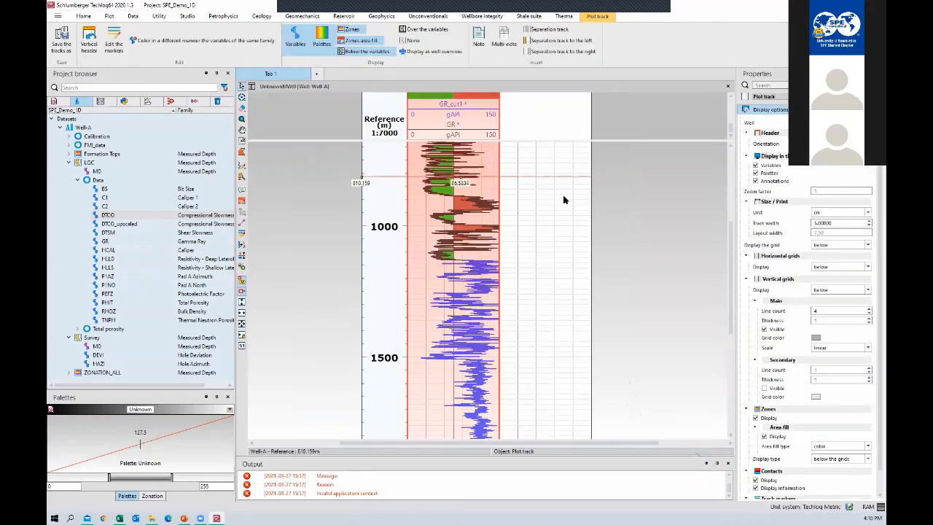
left_click_drag(452, 103, 545, 120)
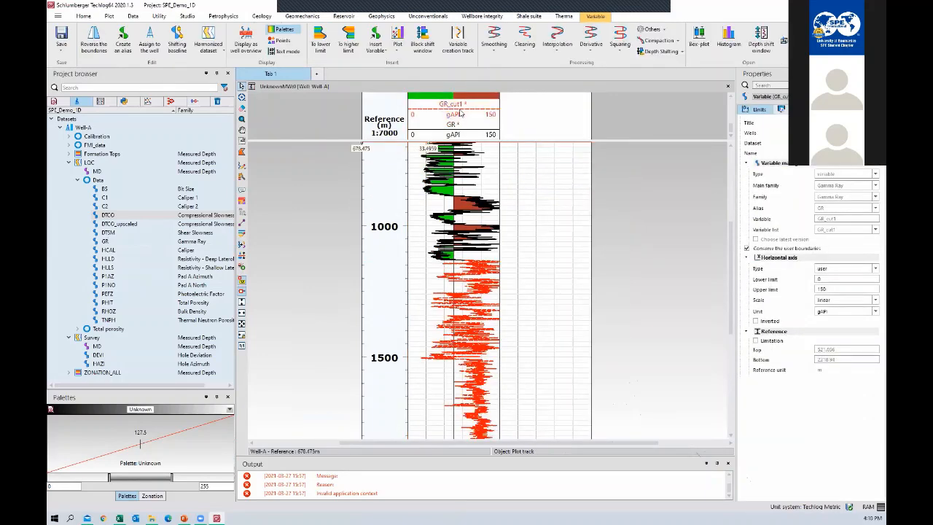
left_click(627, 213)
Merge the upper GR curve with the lower GR_cut1 curve into a single gamma ray curve.
scroll(590, 215, "down", 3)
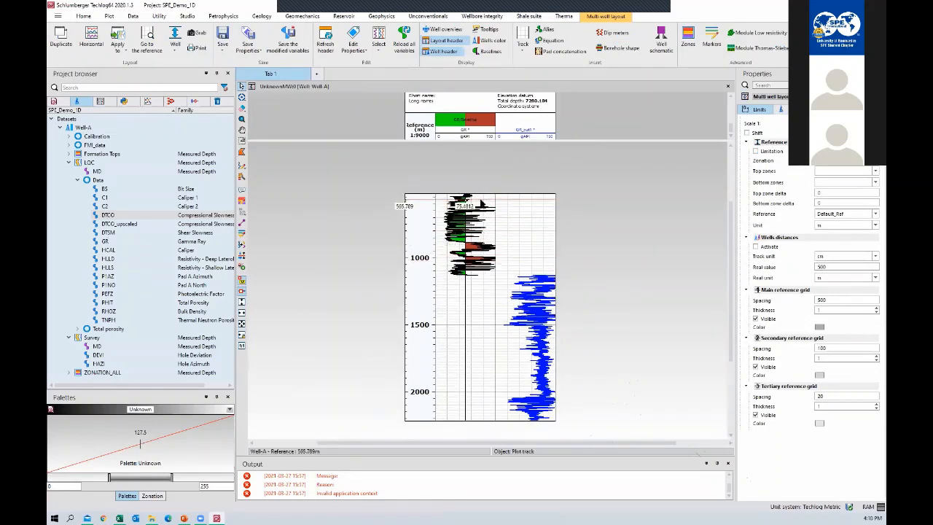
scroll(538, 258, "down", 1)
scroll(505, 183, "up", 1)
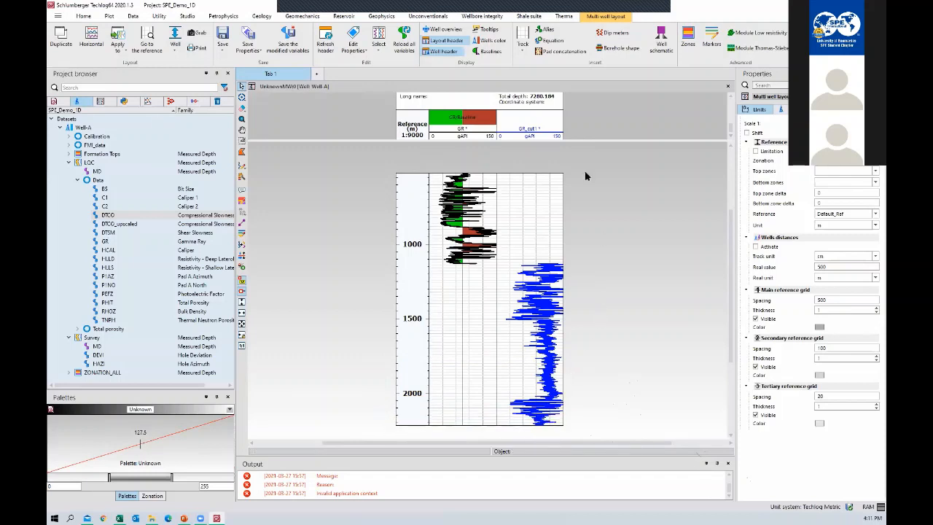
scroll(587, 168, "down", 2)
scroll(596, 199, "up", 5)
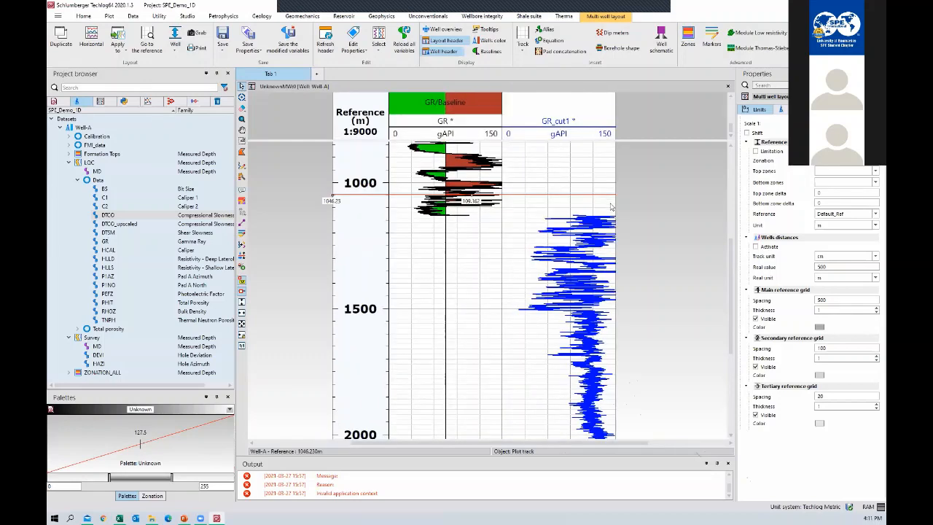
scroll(588, 235, "down", 2)
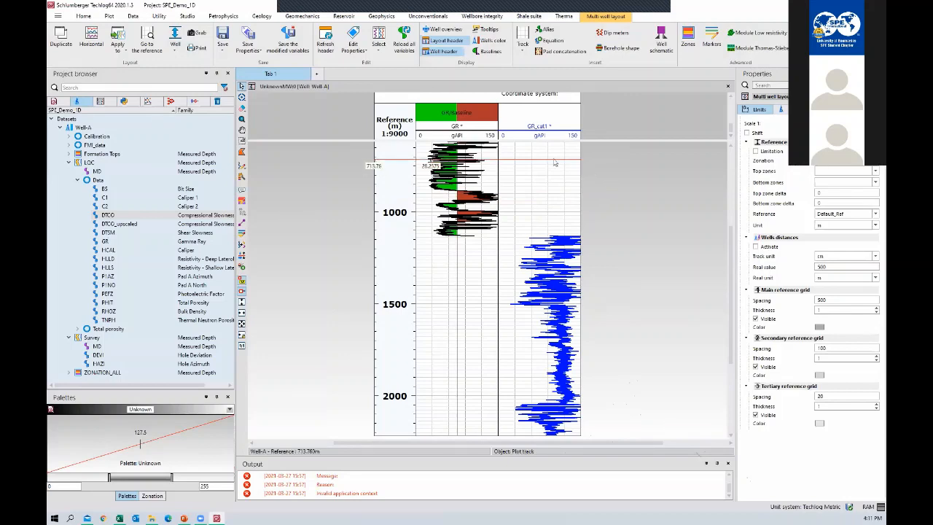
left_click(471, 132)
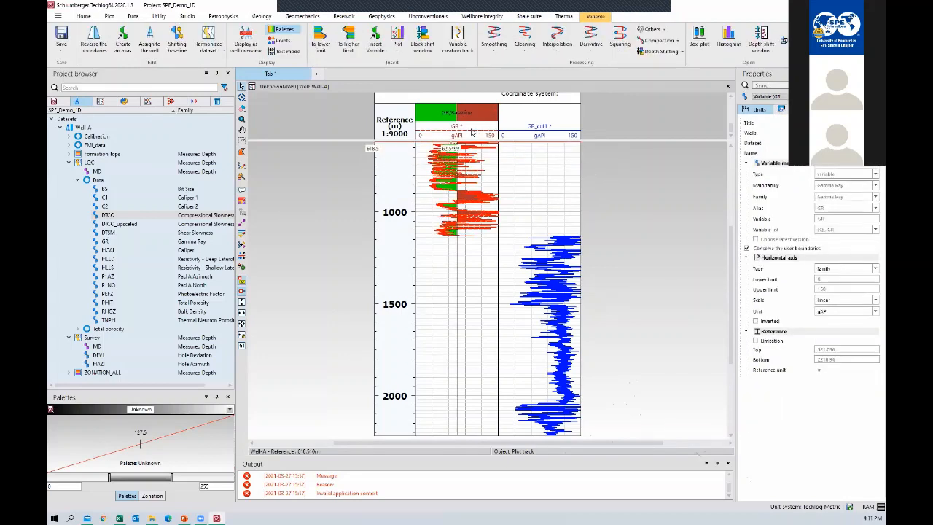
left_click(542, 136)
right_click(542, 137)
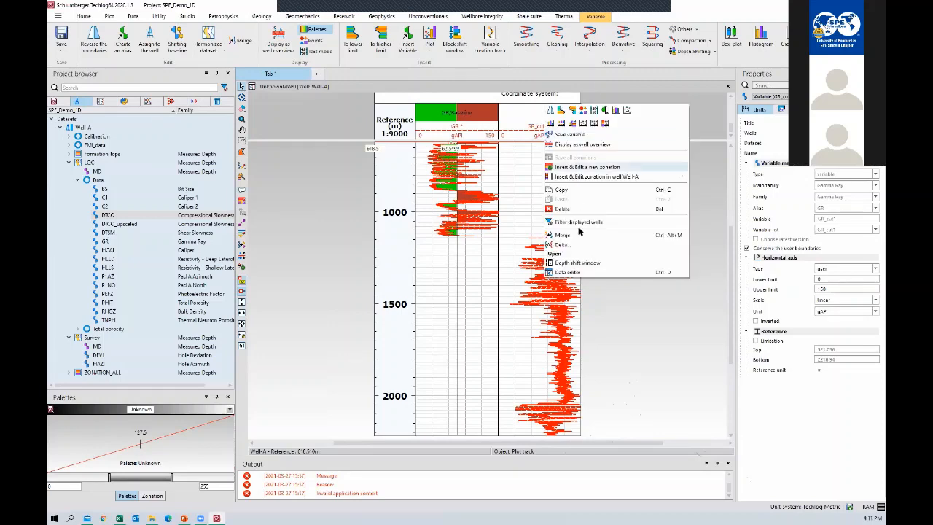
left_click(582, 234)
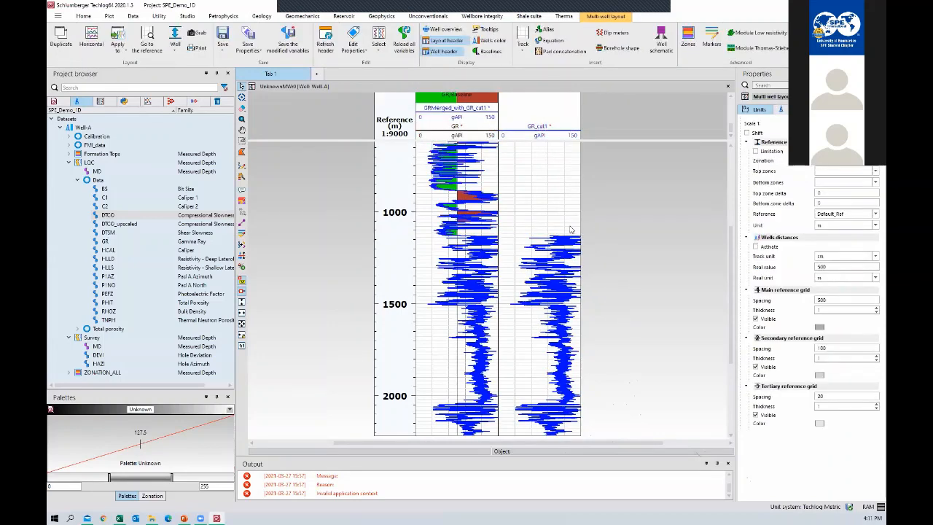
Move the merged gamma ray curve out of the GR track into its own track beside the GR_cut1 track.
left_click(457, 120)
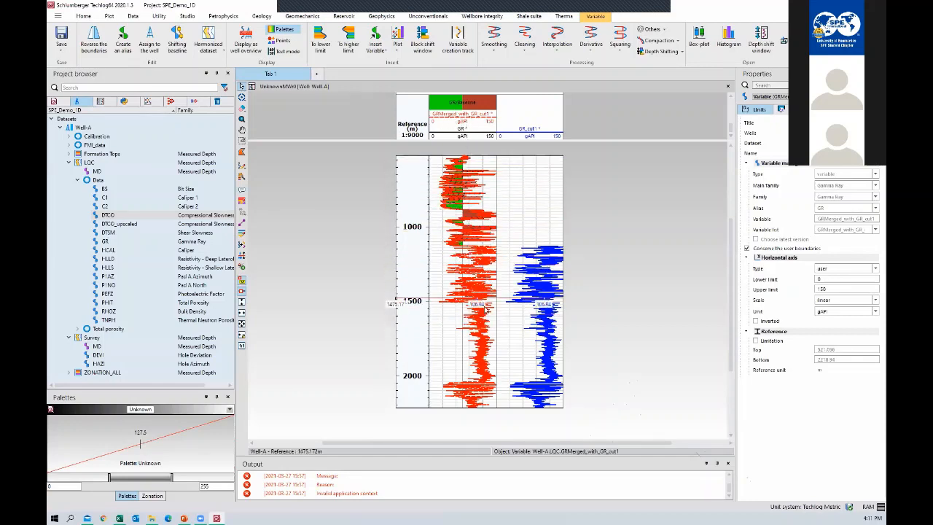
right_click(531, 196)
left_click(600, 170)
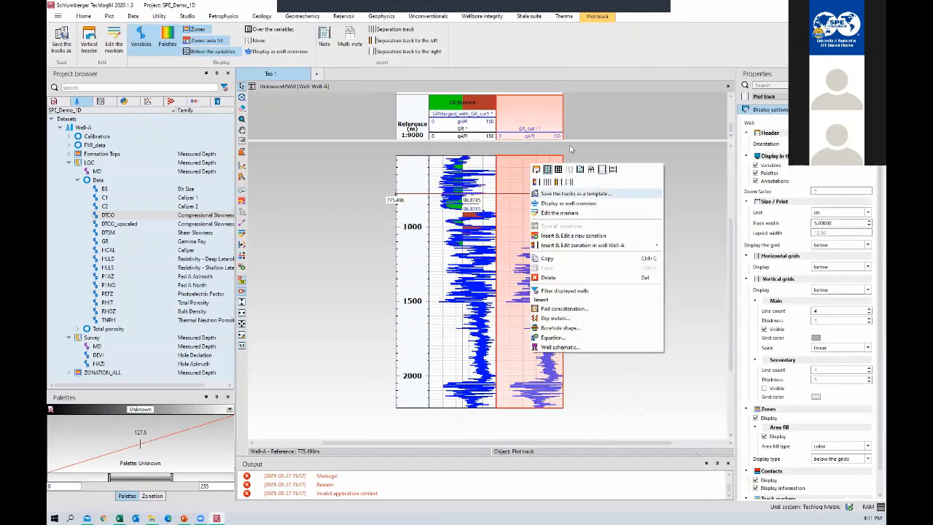
left_click_drag(462, 115, 615, 166)
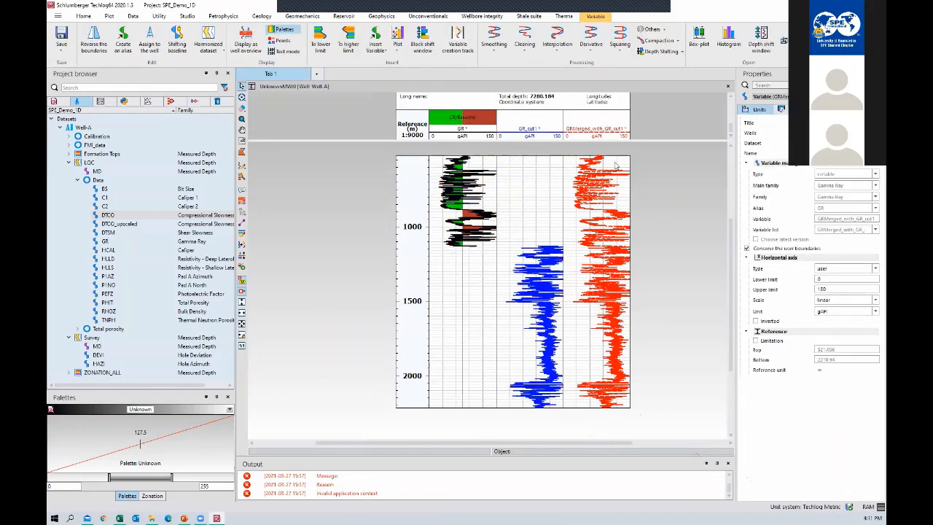
left_click(677, 230)
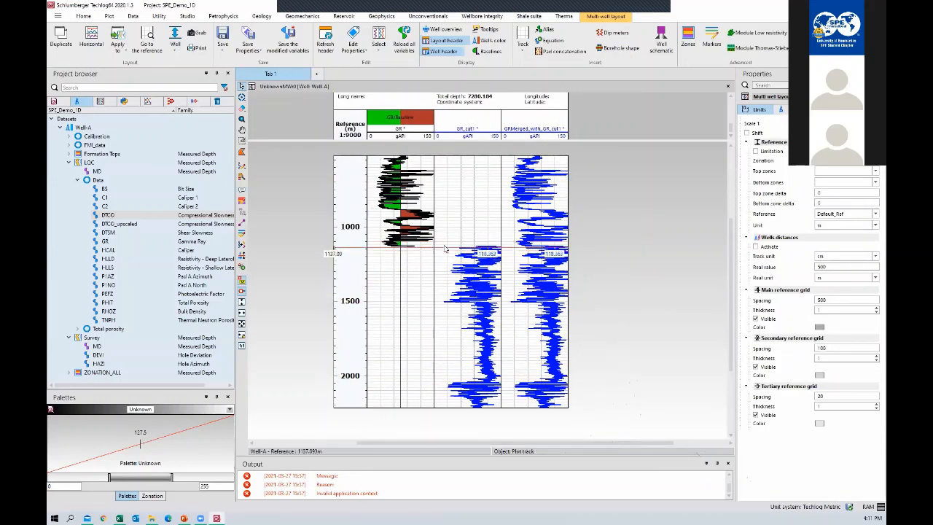
Highlight the GR and GR_cut1 curves together to compare the two source sections with the merged curve.
left_click(401, 137)
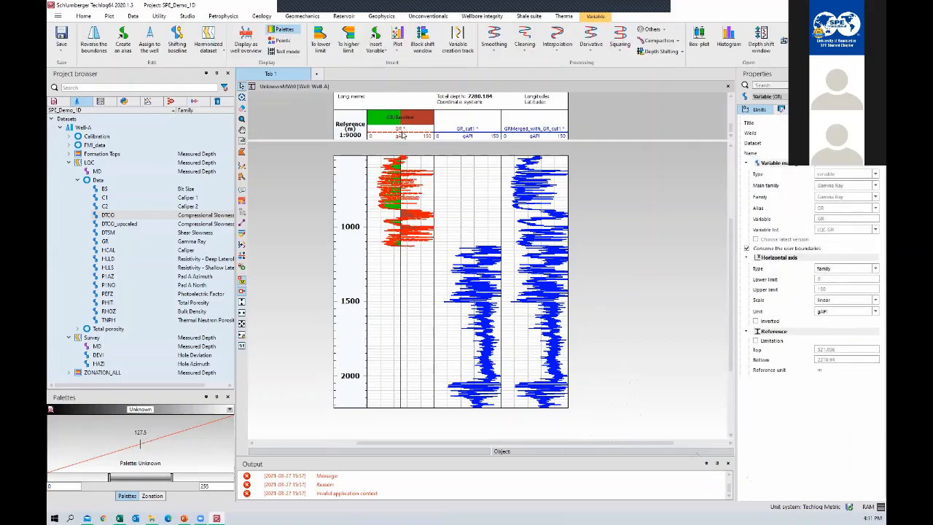
left_click(472, 136, "ctrl")
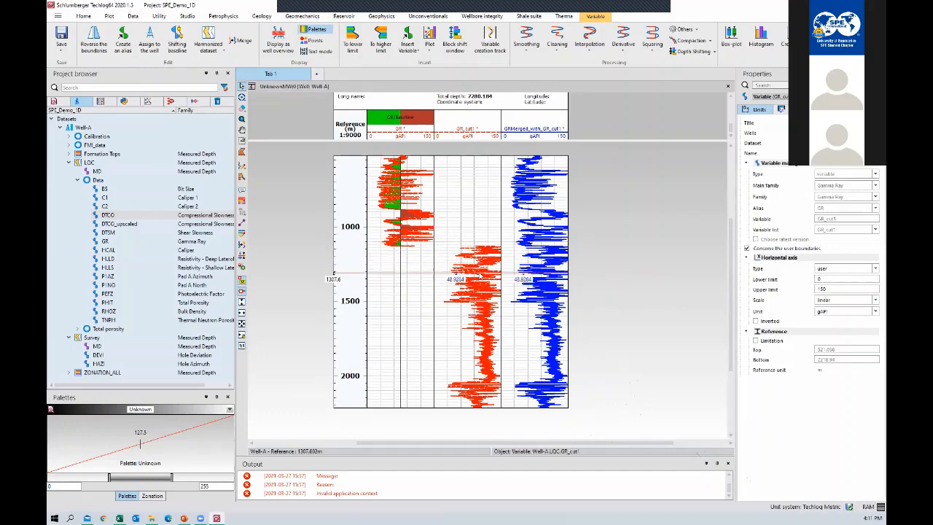
left_click(611, 198)
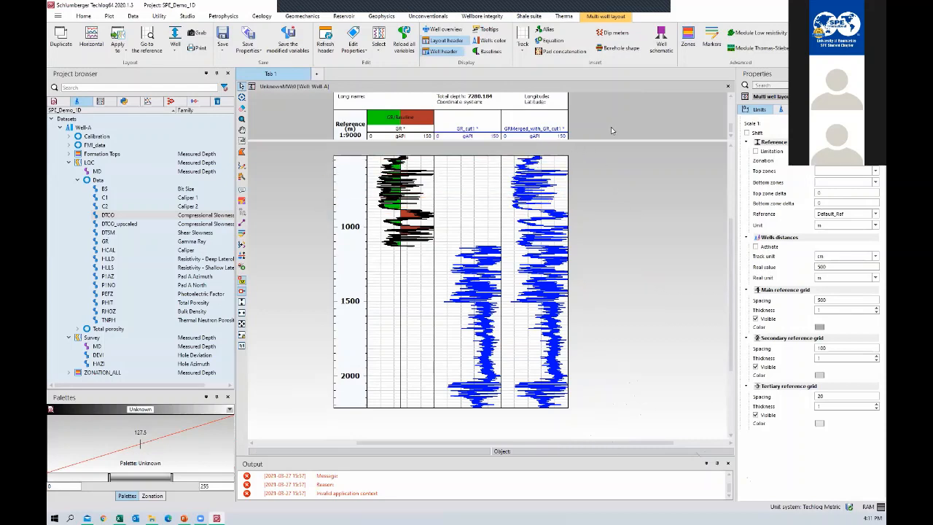
Save the merged gamma ray curve as a variable named GR_Splc.
right_click(528, 130)
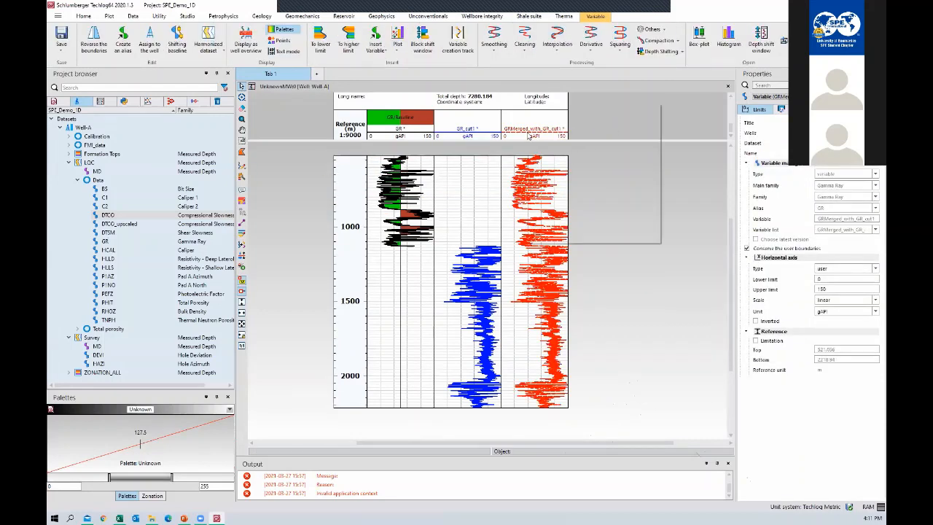
left_click(570, 135)
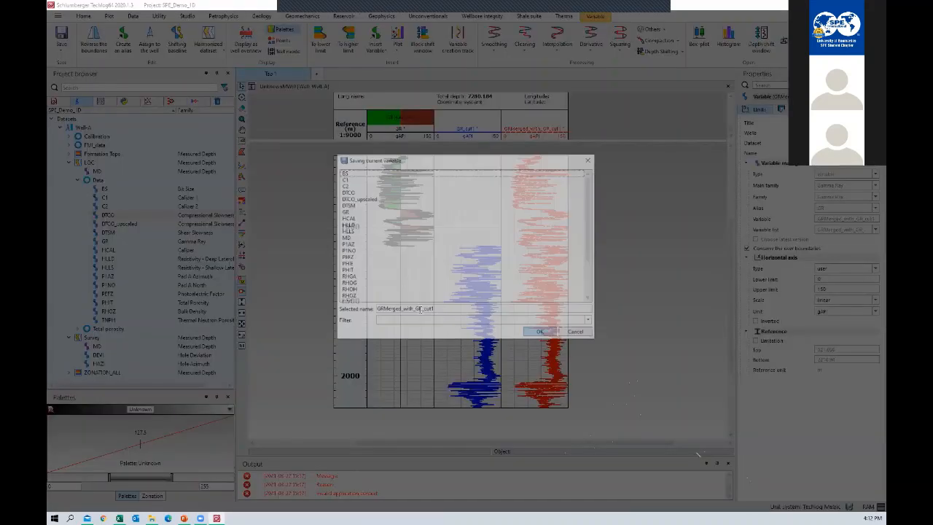
left_click_drag(464, 310, 388, 310)
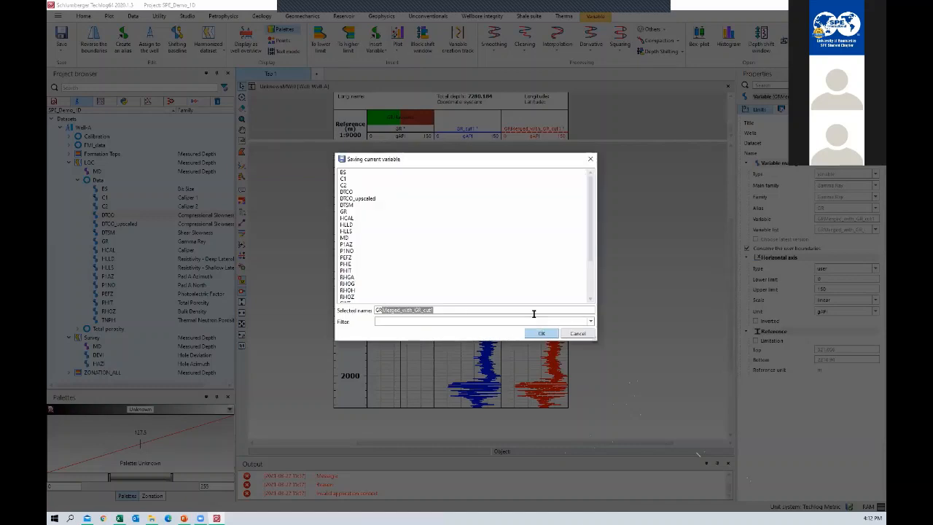
key("BackSpace")
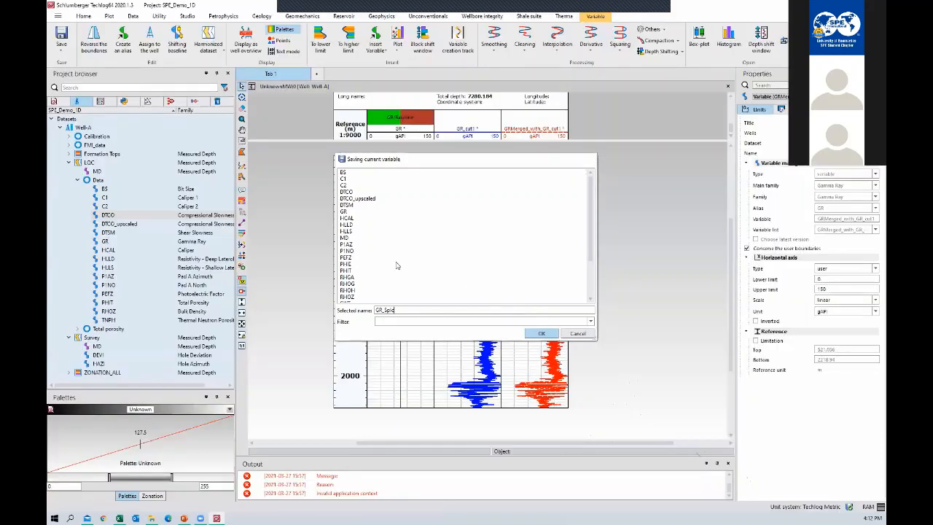
key("Return")
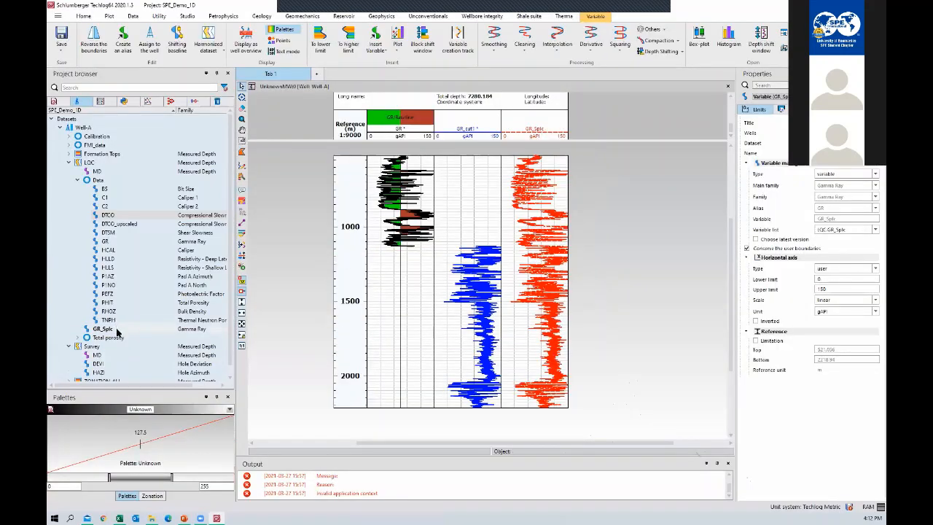
Plot the saved GR_Splc variable in a new track and remove the other three gamma ray tracks from the layout.
left_click_drag(117, 332, 393, 364)
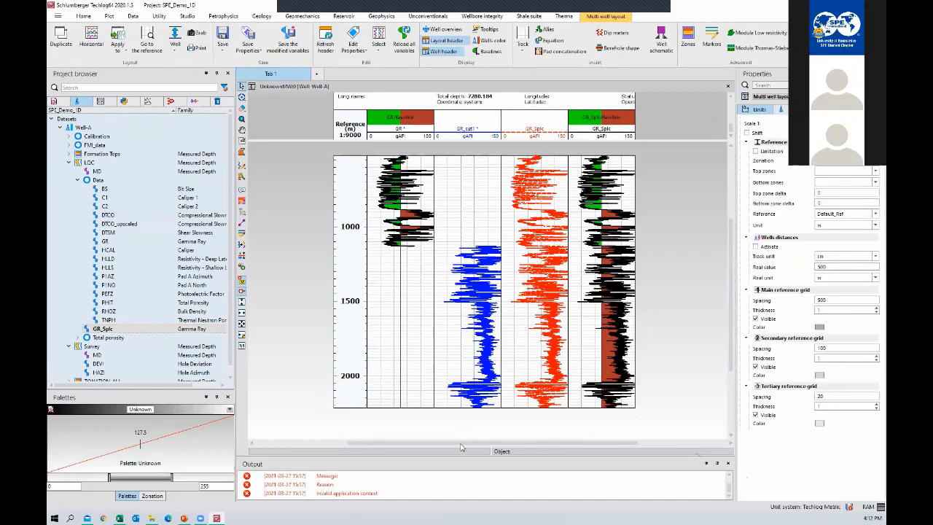
left_click_drag(461, 444, 478, 445)
left_click(388, 306)
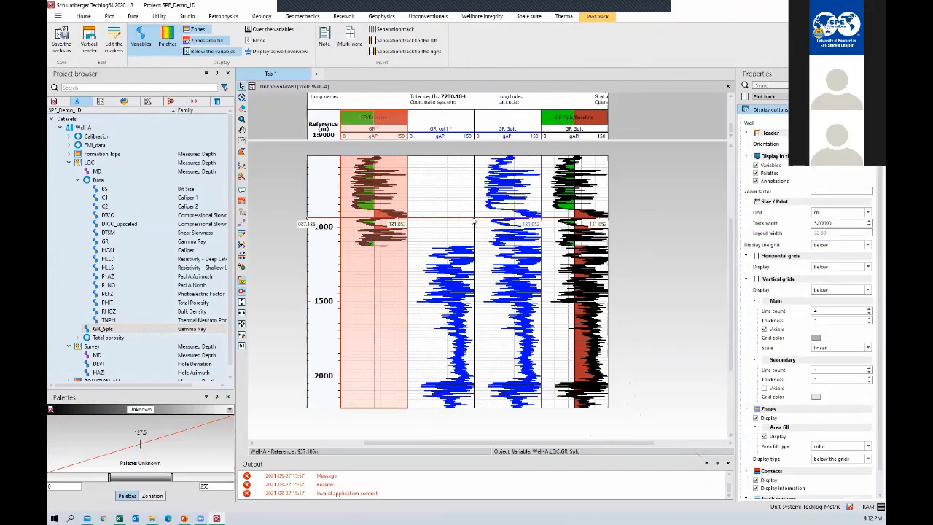
left_click(470, 221, "ctrl")
left_click(477, 221, "ctrl")
key("Delete")
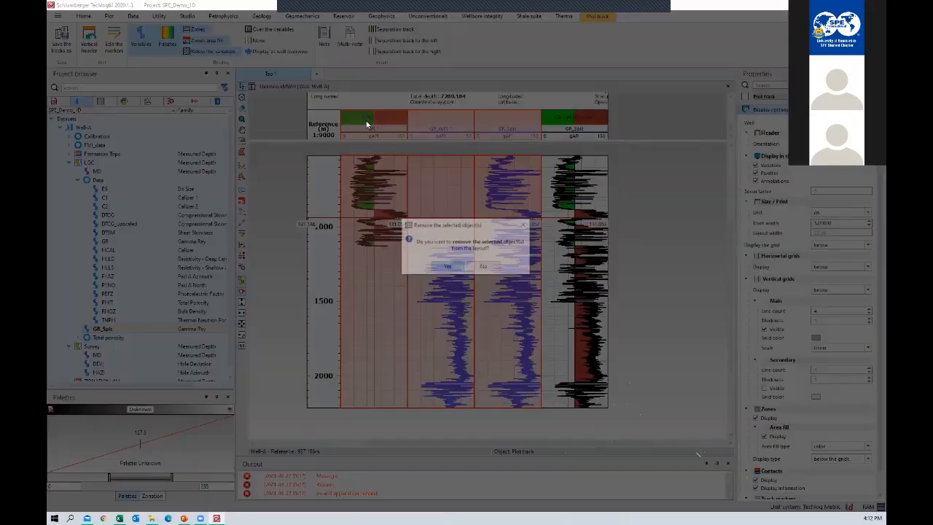
key("Return")
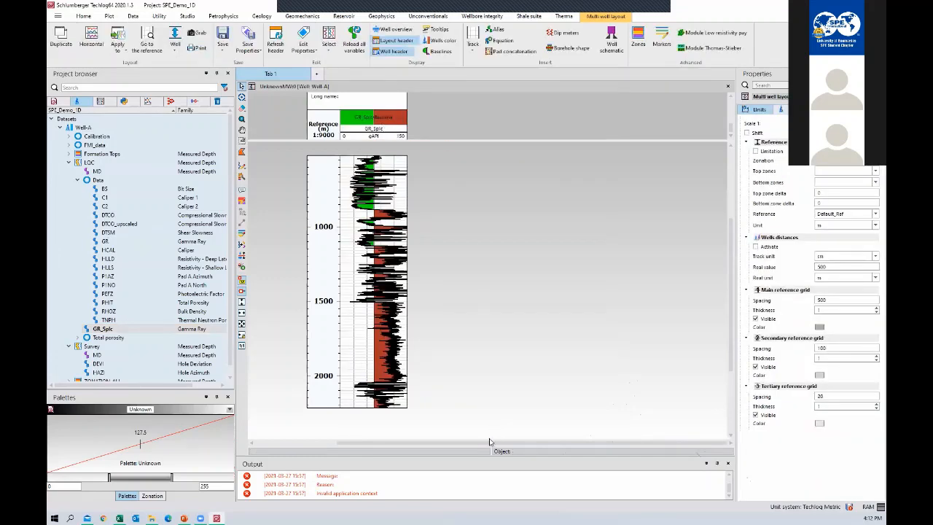
left_click_drag(480, 443, 501, 443)
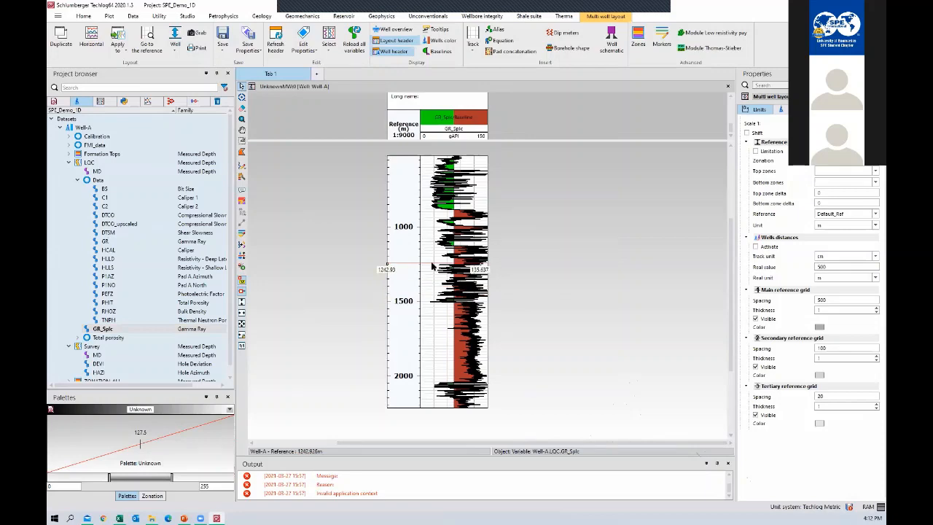
Delete the GR_Splc variable from the LQC dataset of Well-A.
left_click(456, 264)
left_click(117, 332)
key("Delete")
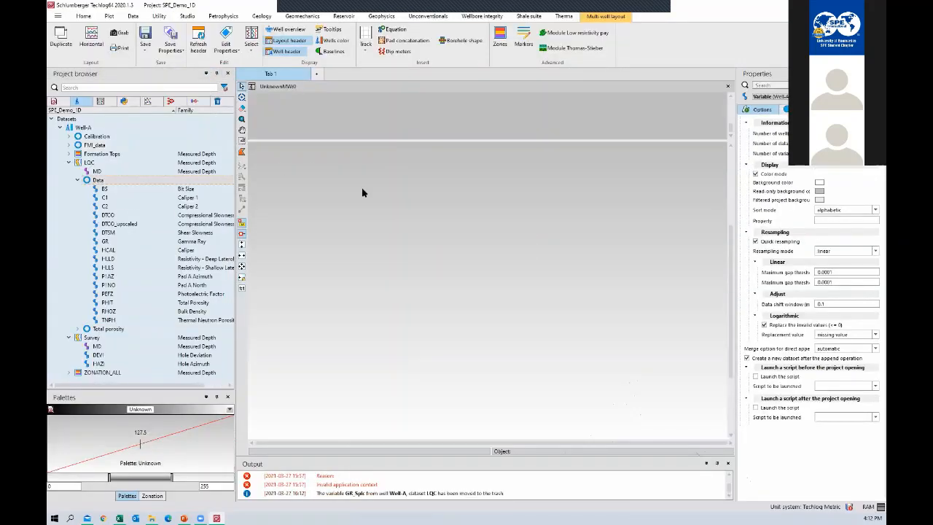
left_click(372, 189)
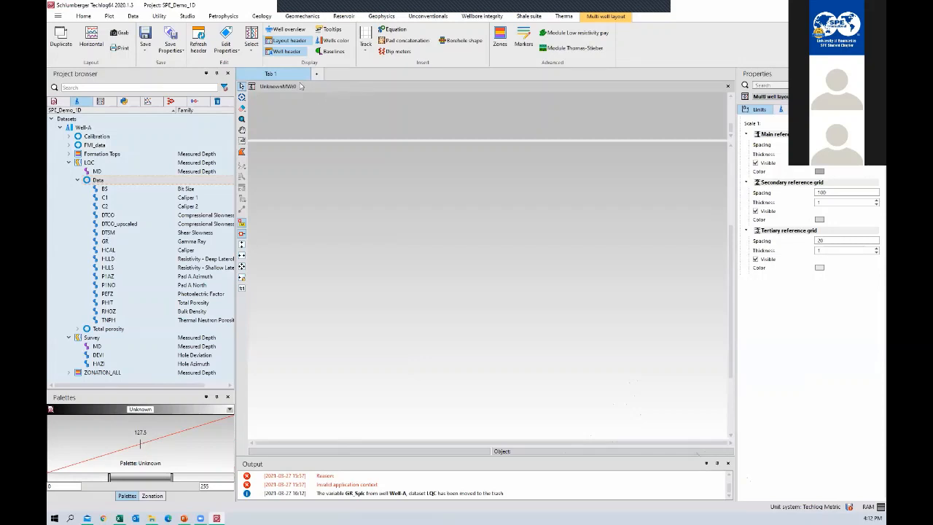
Show the Geomechanics tools, collapse the LQC and Survey datasets, and select Well-A in the project.
left_click(111, 16)
left_click(132, 16)
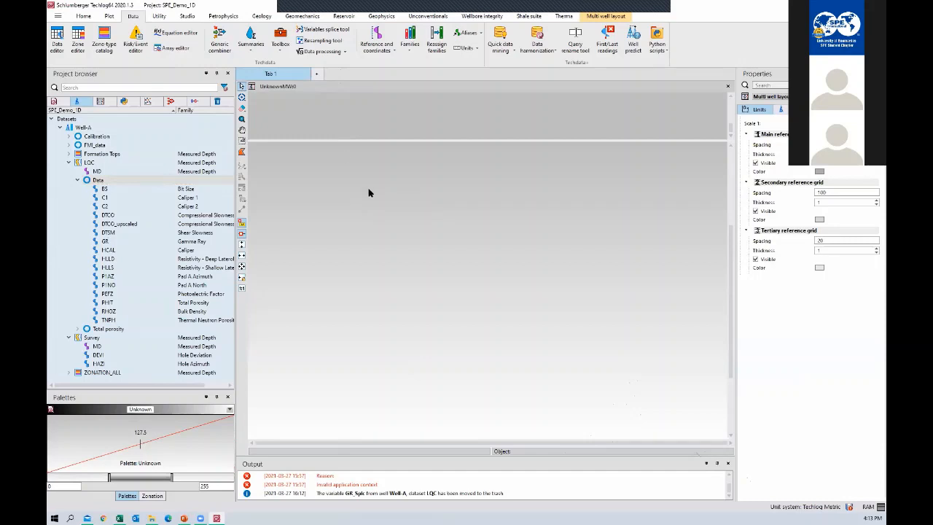
left_click(309, 18)
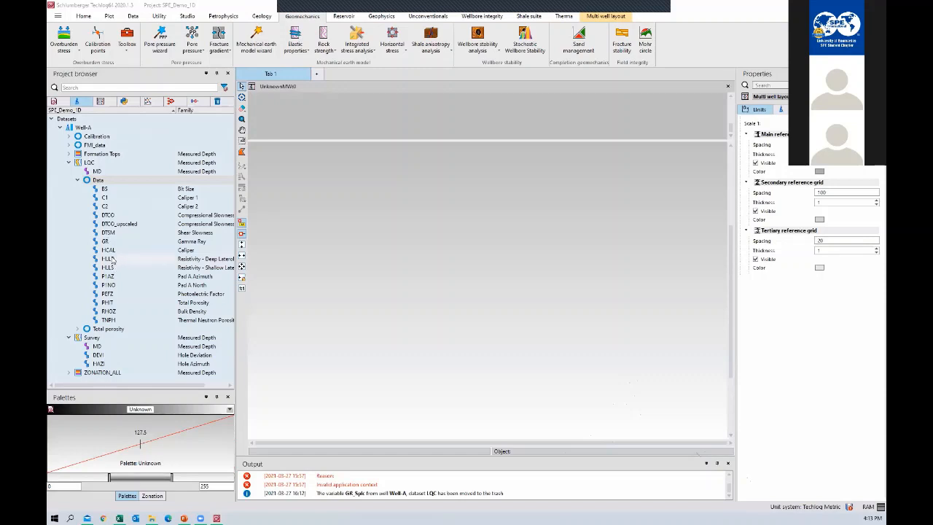
left_click(80, 181)
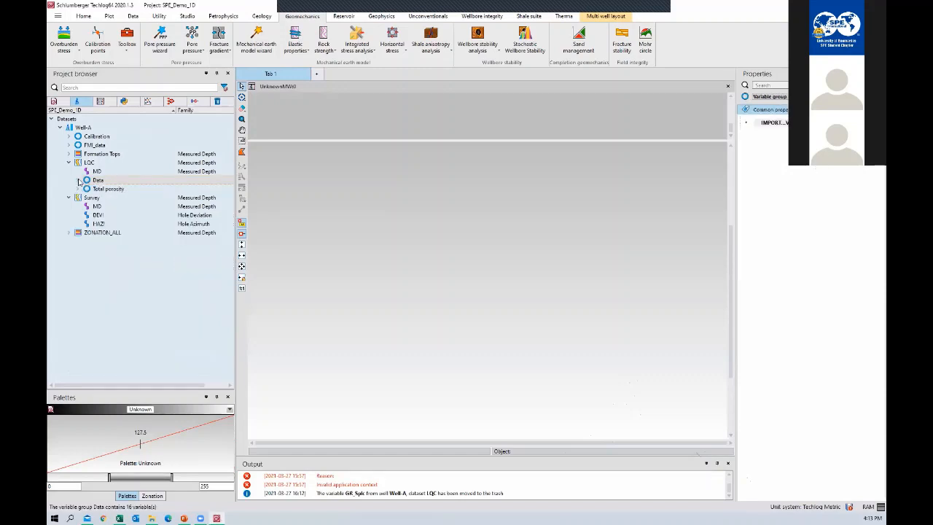
left_click(69, 163)
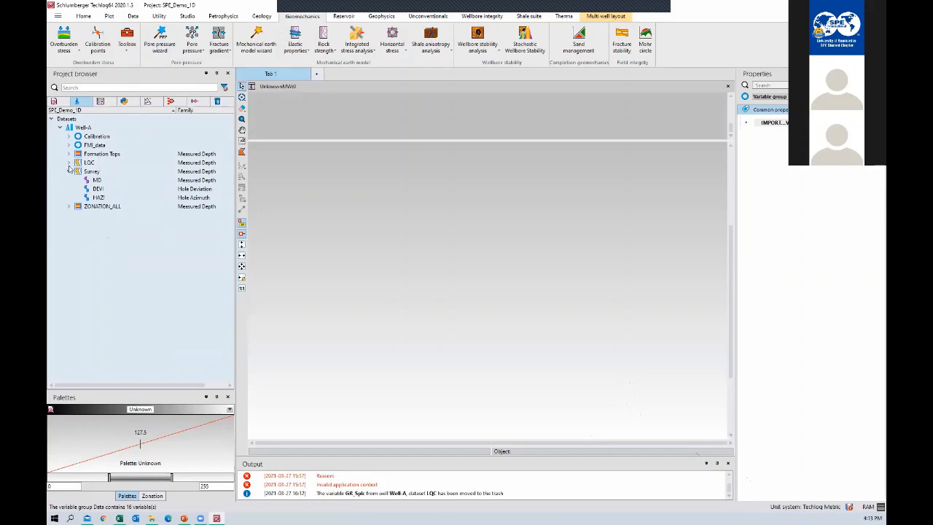
left_click(70, 171)
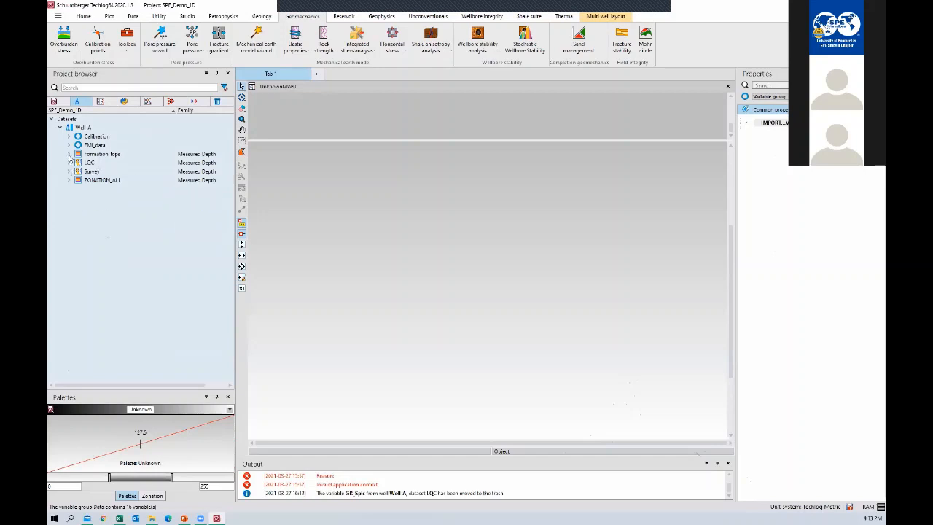
left_click(89, 129)
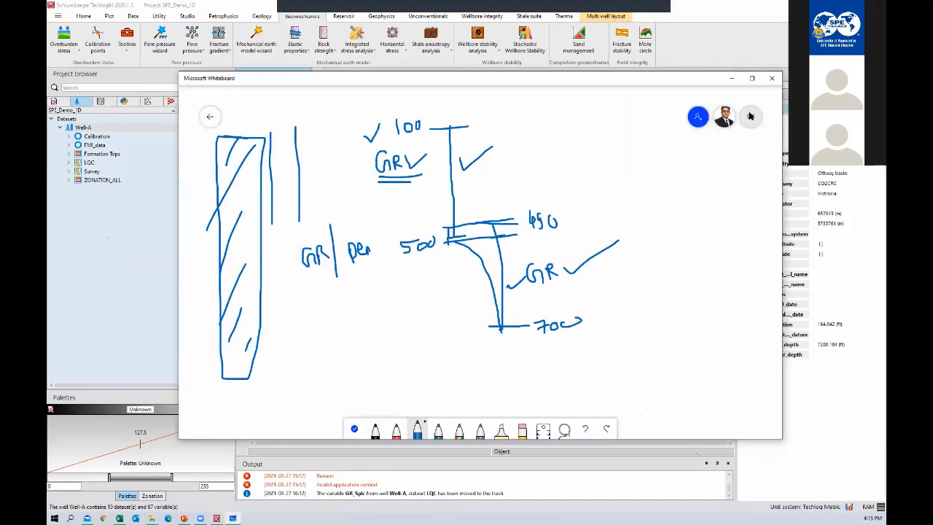
Switch to Microsoft Whiteboard and clear the old log overlap sketch from the canvas.
left_click(750, 117)
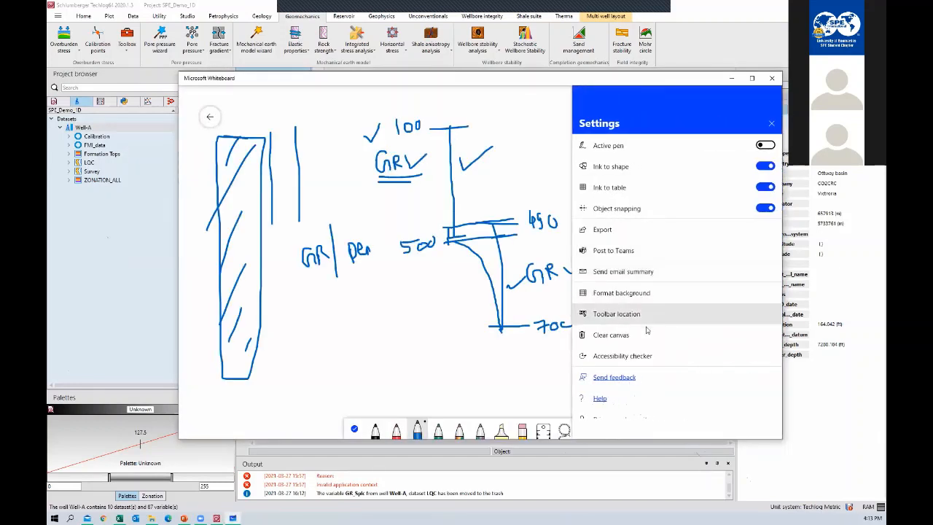
left_click(625, 335)
left_click(554, 302)
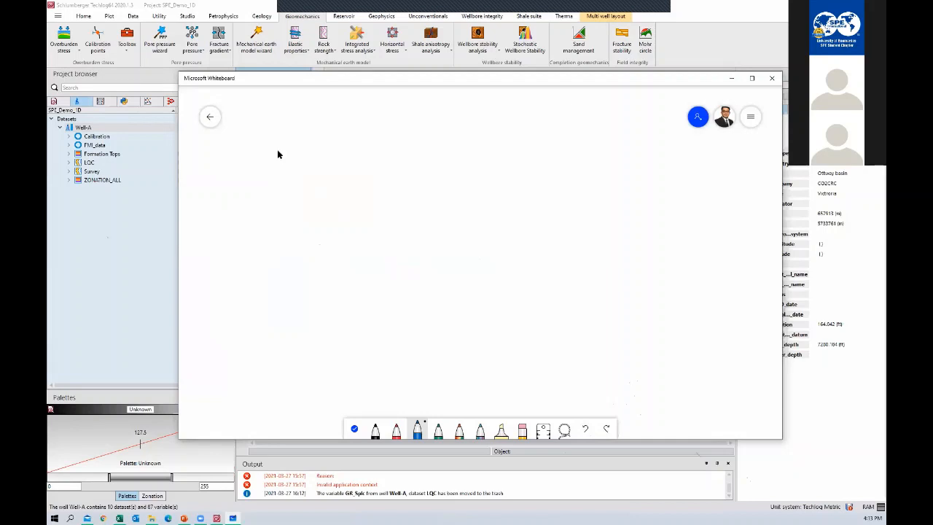
mouse_move(240, 131)
left_mouse_down()
mouse_move(257, 268)
mouse_move(321, 352)
mouse_move(346, 359)
left_mouse_up()
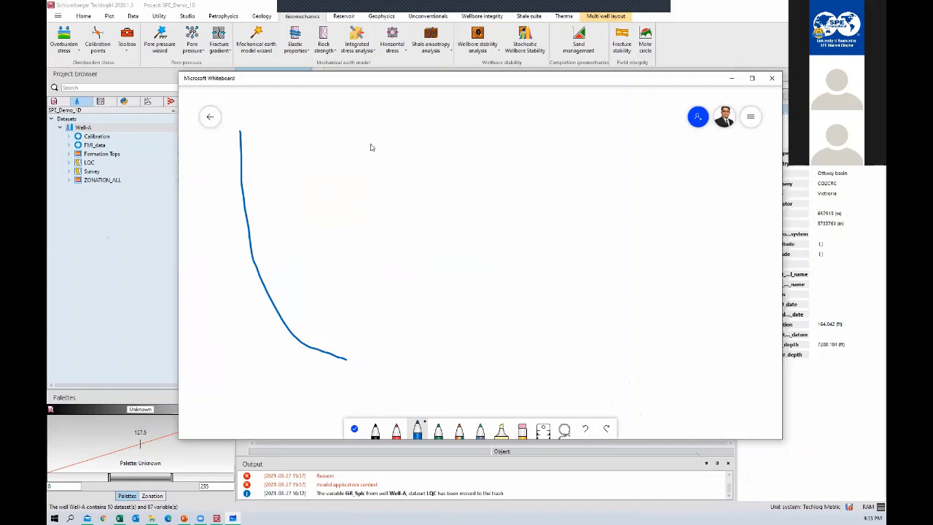
left_click_drag(406, 117, 430, 297)
left_click_drag(447, 357, 448, 365)
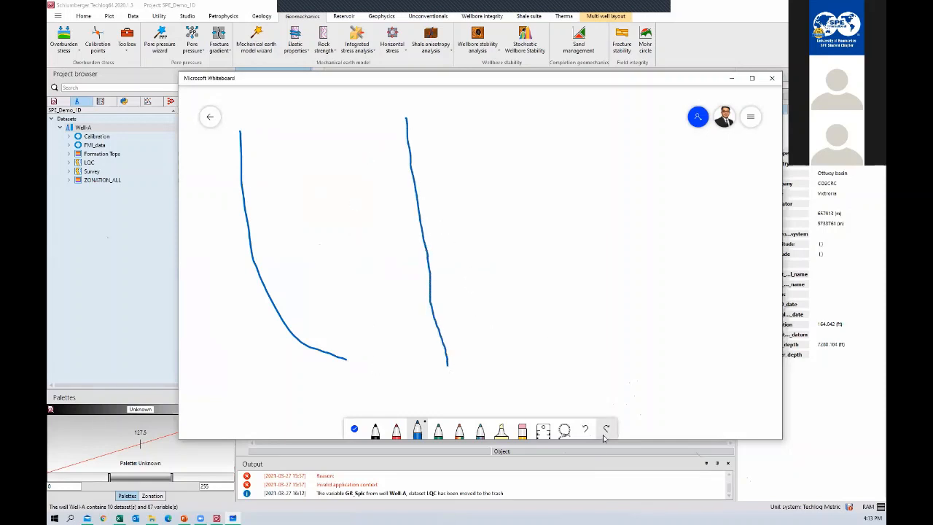
left_click(749, 116)
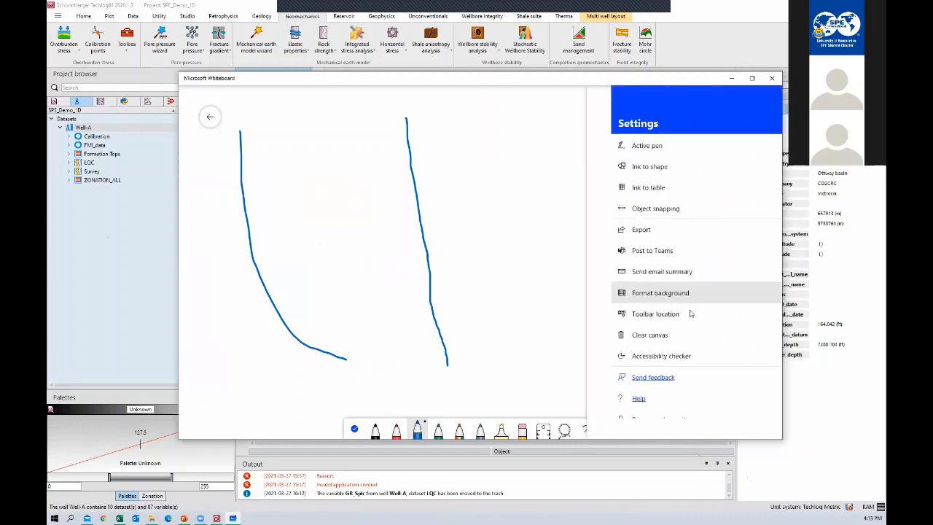
left_click(656, 335)
Draw a vertical well path and a separate well path that deviates with depth in blue.
left_click_drag(369, 127, 375, 373)
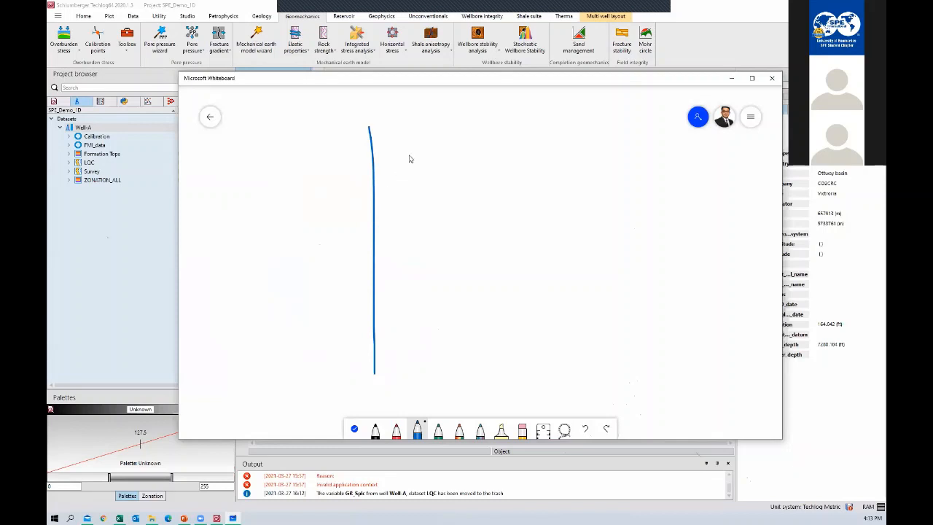
mouse_move(430, 127)
left_mouse_down()
mouse_move(437, 208)
mouse_move(574, 374)
left_mouse_up()
In red, write MD, Azi and Incl. beside the deviated path and sketch a compass circle with N, E and a direction line.
left_click(395, 430)
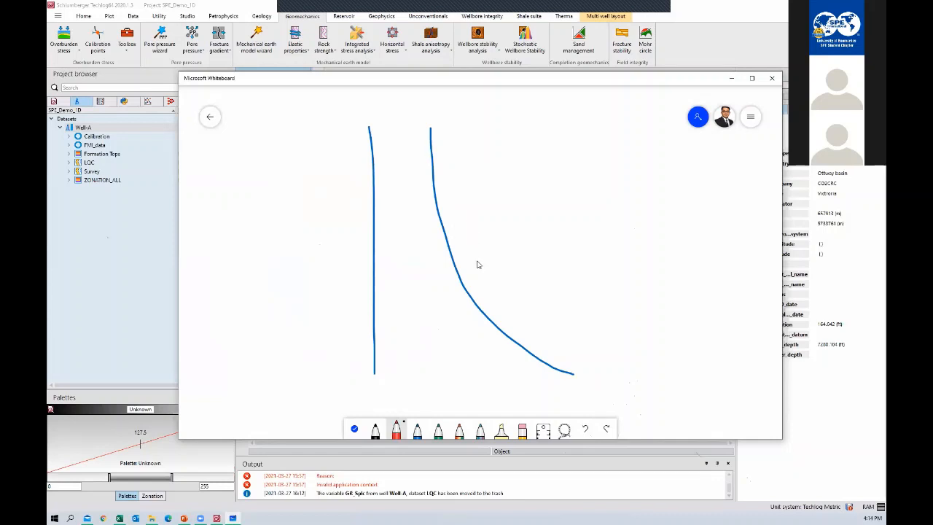
mouse_move(477, 266)
left_mouse_down()
mouse_move(481, 253)
mouse_move(489, 266)
mouse_move(501, 255)
mouse_move(498, 268)
mouse_move(530, 266)
mouse_move(534, 257)
left_mouse_up()
mouse_move(576, 142)
left_mouse_down()
mouse_move(619, 161)
mouse_move(577, 139)
mouse_move(590, 127)
mouse_move(590, 108)
left_mouse_up()
mouse_move(640, 156)
left_mouse_down()
mouse_move(640, 173)
mouse_move(656, 155)
mouse_move(654, 163)
left_mouse_up()
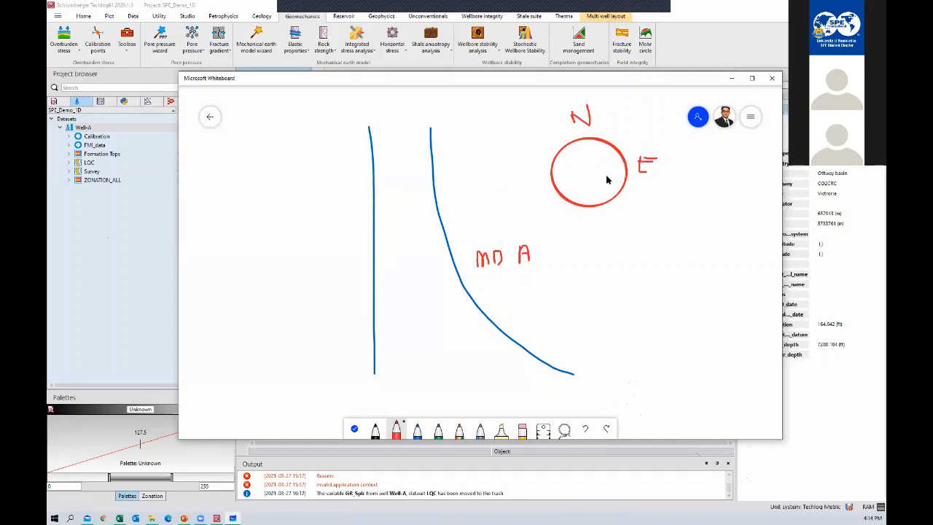
left_click_drag(587, 169, 608, 187)
mouse_move(539, 247)
left_mouse_down()
mouse_move(546, 276)
mouse_move(549, 245)
mouse_move(591, 235)
mouse_move(583, 254)
mouse_move(622, 244)
left_mouse_up()
left_click(614, 230)
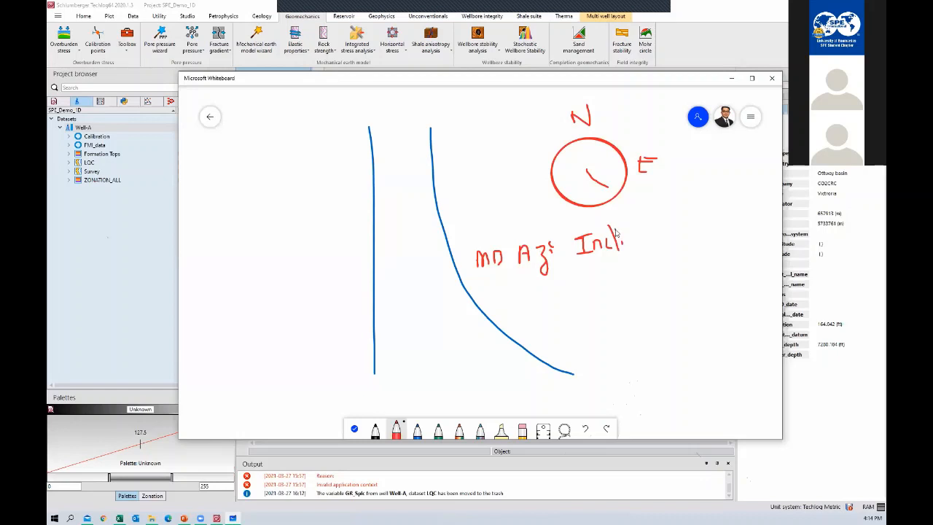
Underline the MD, Azi and Incl. labels and enclose them in square brackets.
left_click_drag(487, 281, 624, 255)
mouse_move(485, 240)
left_mouse_down()
mouse_move(470, 288)
mouse_move(487, 291)
left_mouse_up()
mouse_move(608, 220)
left_mouse_down()
mouse_move(633, 226)
mouse_move(628, 283)
left_mouse_up()
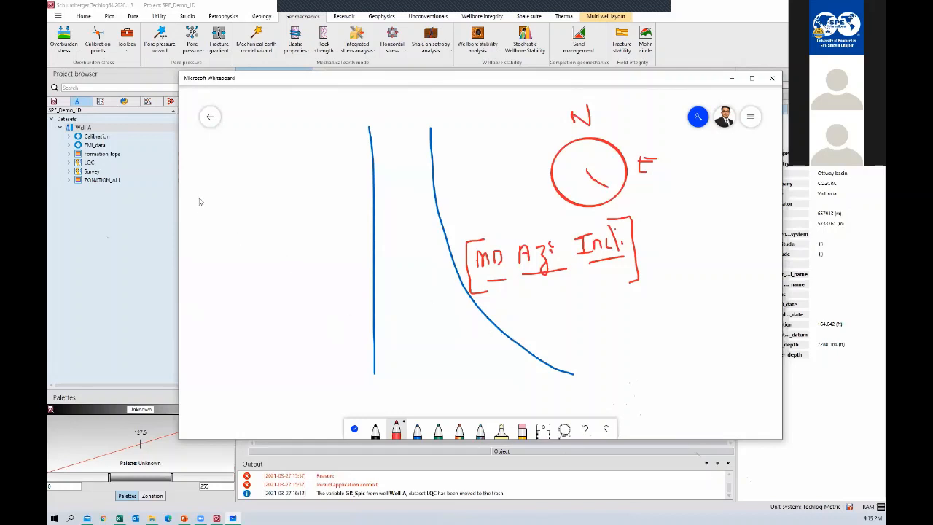
Write MD, TVD and TVDSS in red beside the vertical path, underline each and add a check mark to each.
mouse_move(198, 210)
left_mouse_down()
mouse_move(209, 194)
mouse_move(213, 211)
mouse_move(222, 205)
mouse_move(239, 222)
mouse_move(216, 245)
mouse_move(238, 228)
mouse_move(260, 244)
mouse_move(235, 214)
left_mouse_up()
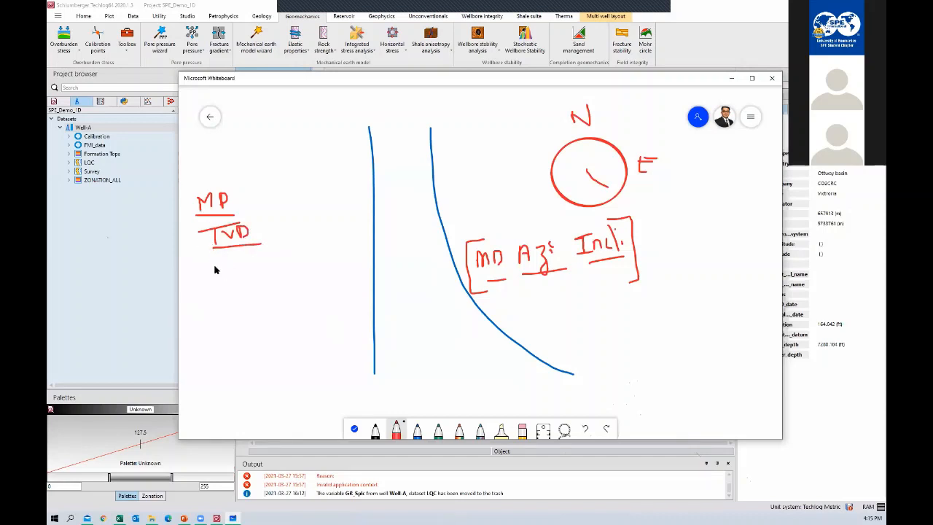
mouse_move(211, 270)
left_mouse_down()
mouse_move(229, 270)
mouse_move(223, 288)
mouse_move(237, 289)
mouse_move(246, 274)
mouse_move(252, 287)
mouse_move(286, 279)
mouse_move(281, 288)
left_mouse_up()
left_click_drag(216, 294, 309, 288)
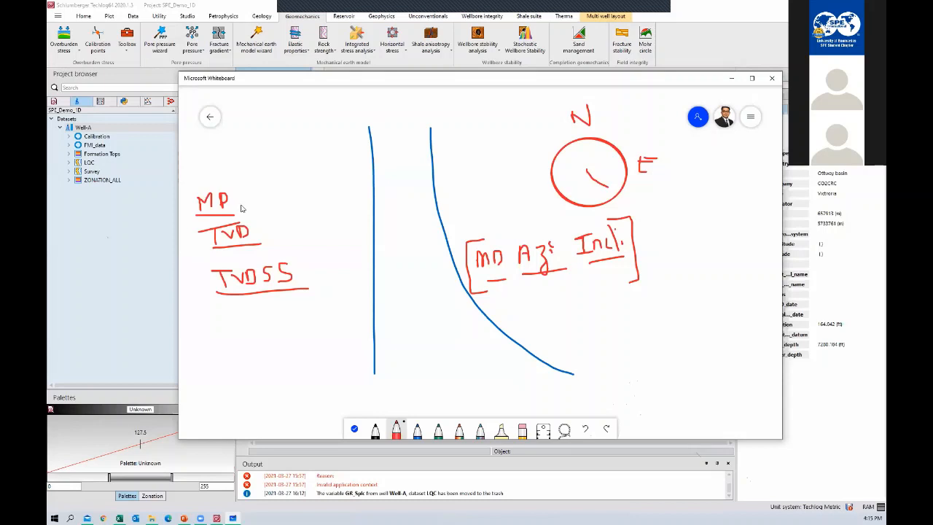
left_click_drag(235, 195, 261, 178)
mouse_move(259, 228)
left_mouse_down()
mouse_move(266, 235)
mouse_move(298, 215)
left_mouse_up()
left_click_drag(308, 269, 344, 254)
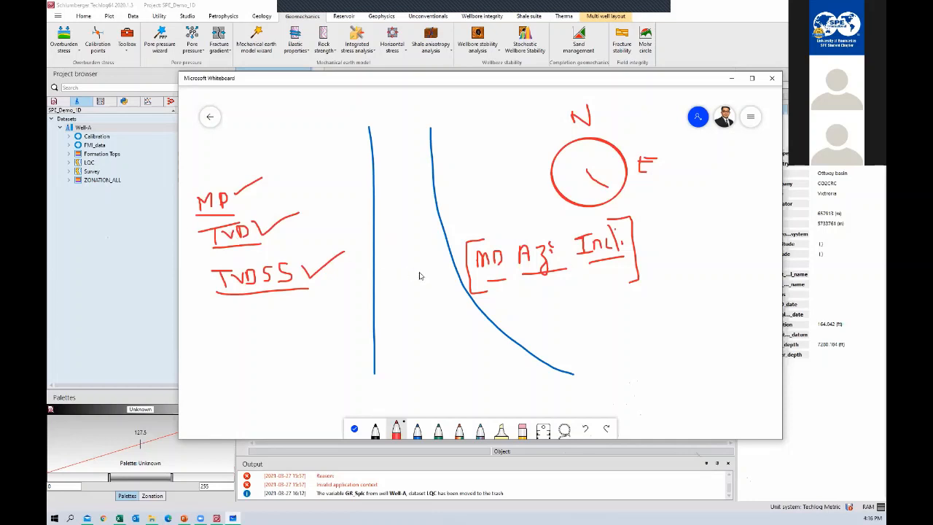
Close the whiteboard to return to Techlog, expand Well-A's Survey dataset and examine its MD, DEVI and HAZI variables.
left_click(771, 78)
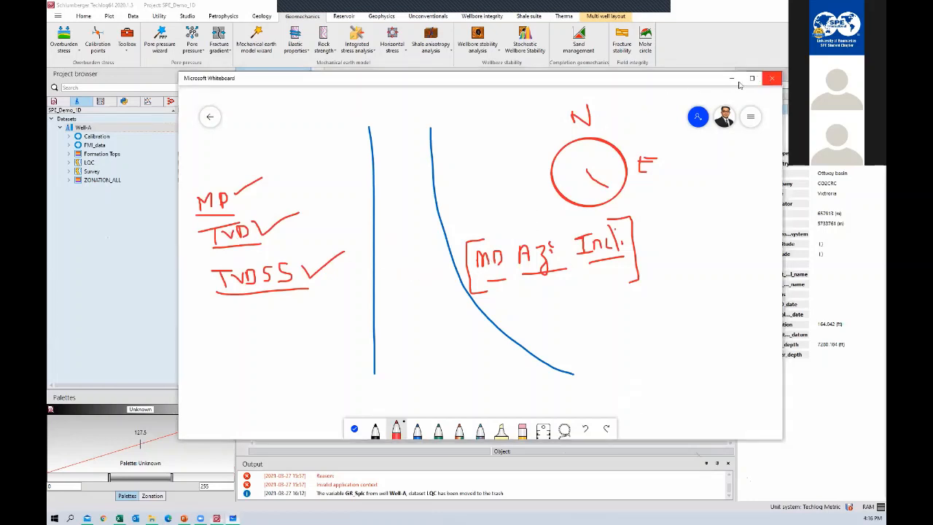
left_click(69, 171)
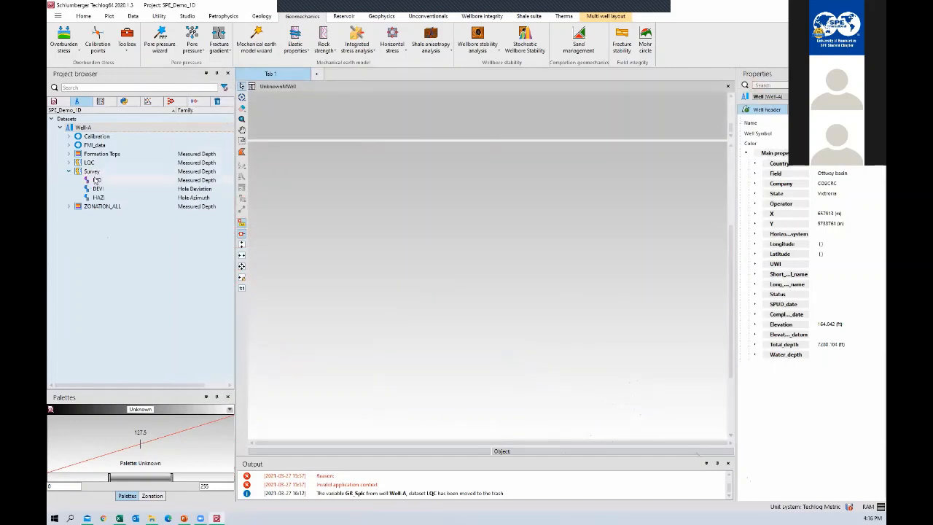
left_click(105, 181)
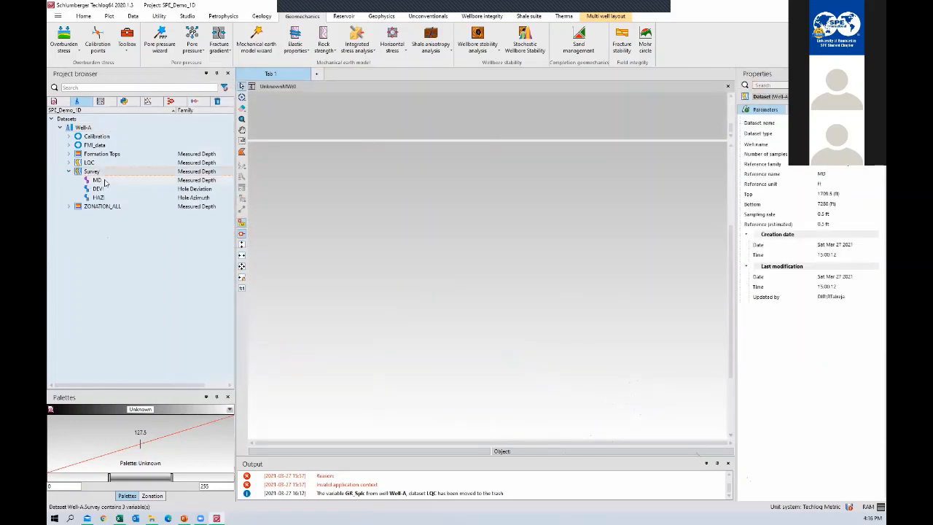
left_click(108, 189)
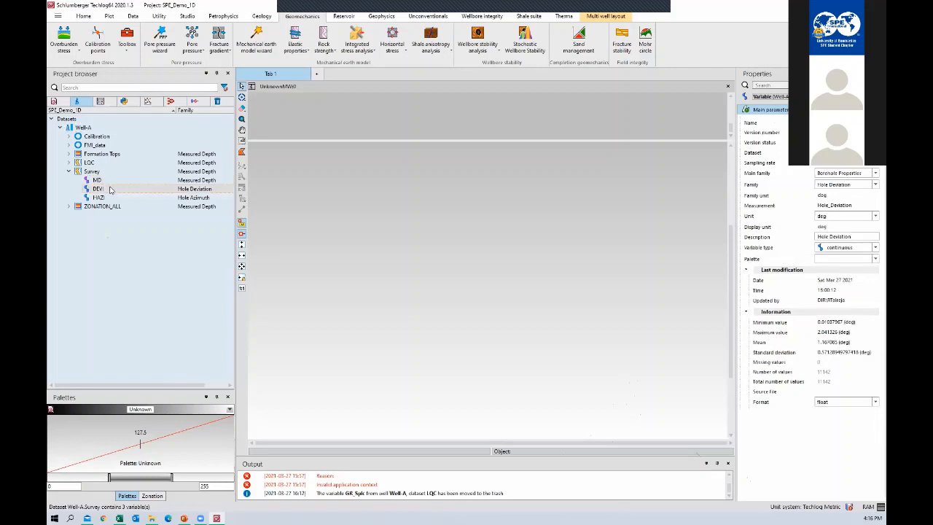
left_click(112, 198)
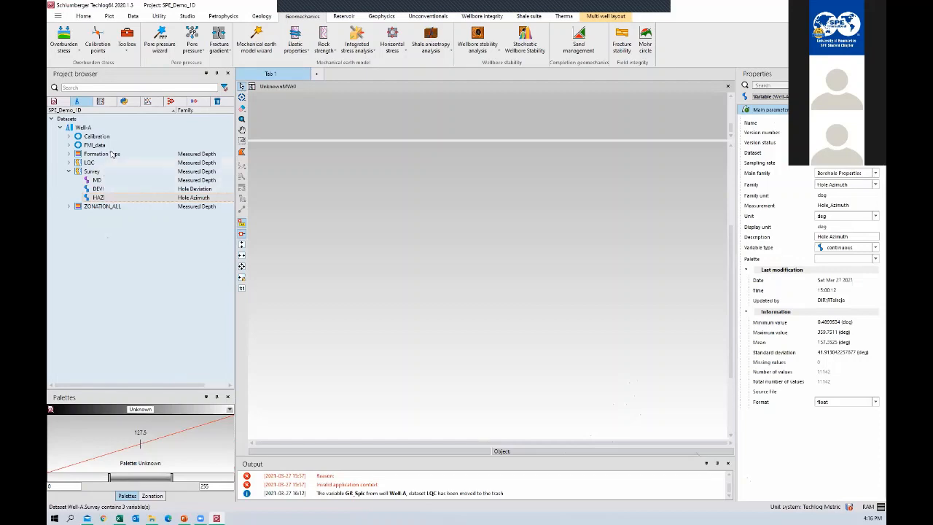
Start a TVD computation with the Hole Deviation family assigned as the hole deviation input, and create the True Vertical Depth table.
left_click(157, 16)
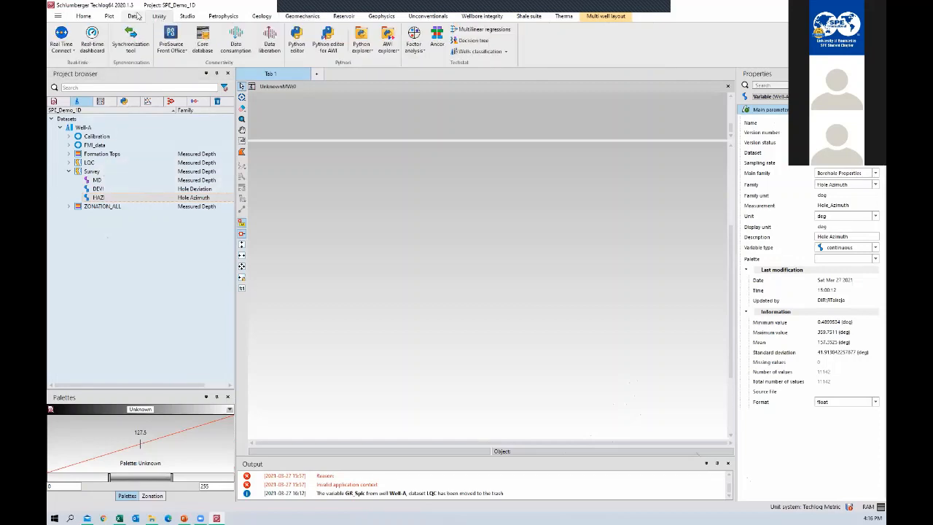
left_click(135, 16)
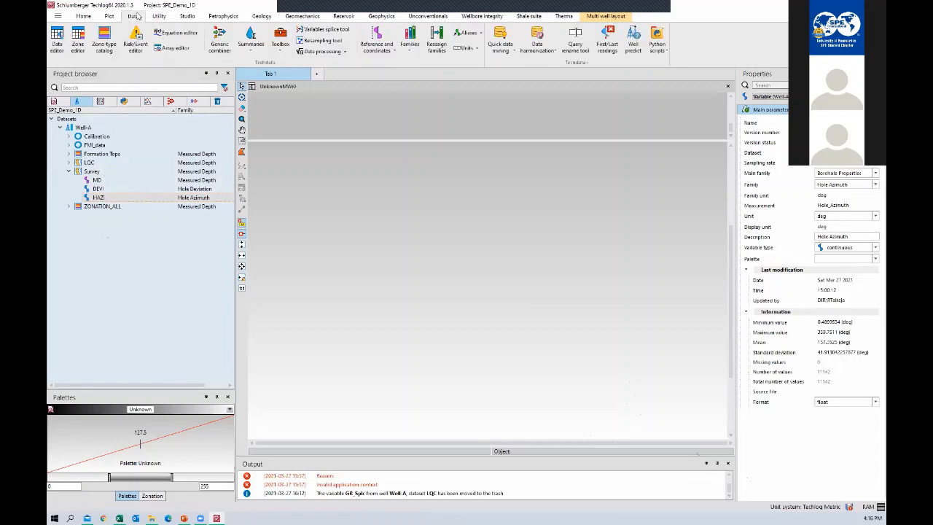
left_click(386, 51)
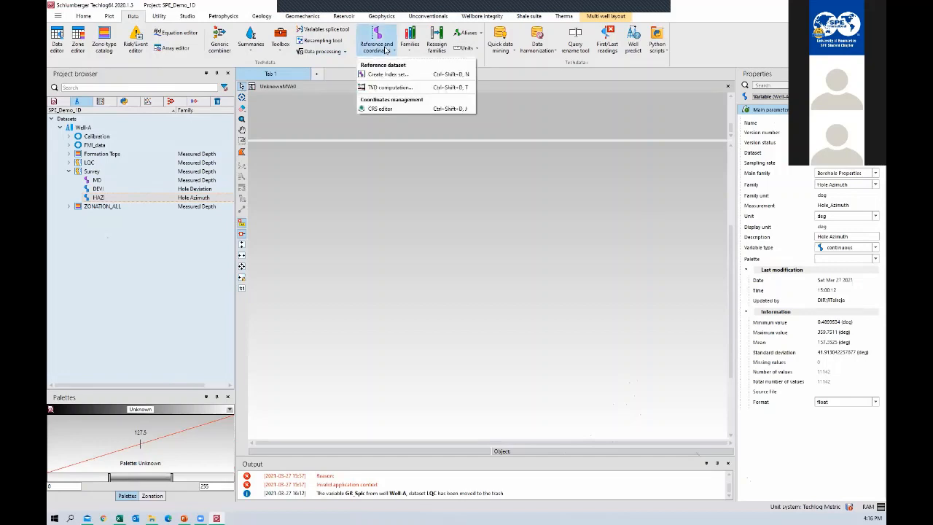
left_click(400, 89)
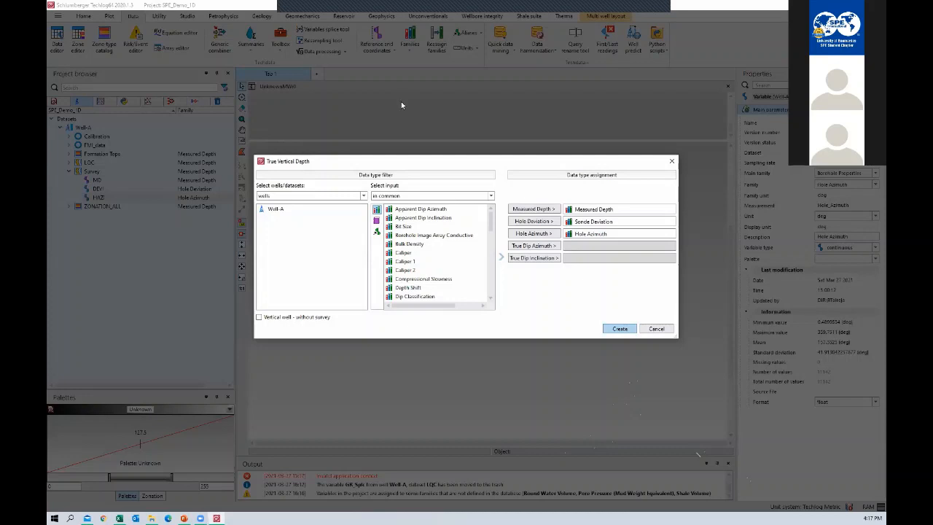
left_click(421, 243)
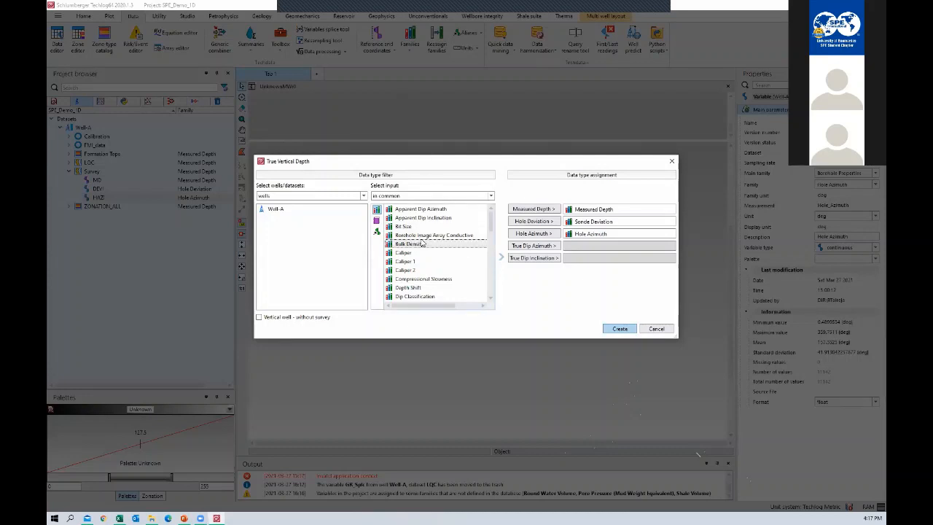
key("h")
key("h")
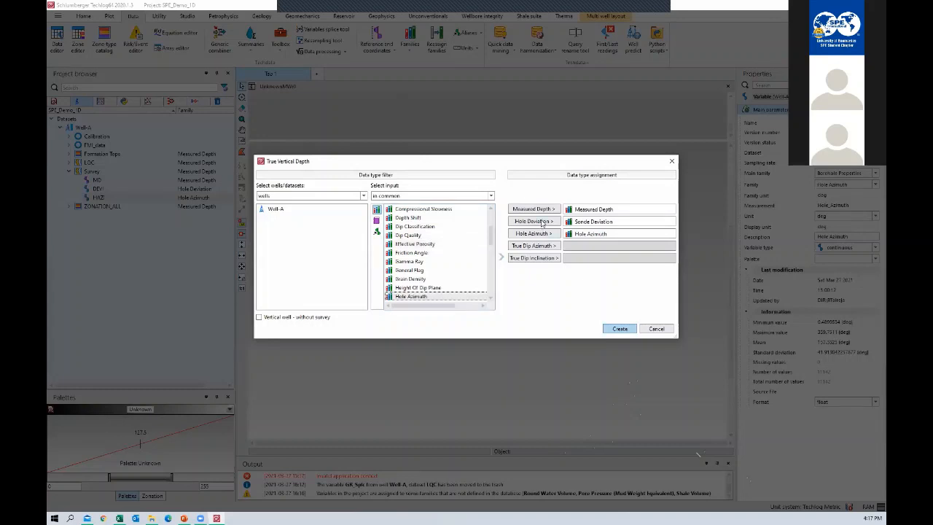
scroll(433, 278, "down", 1)
left_click(433, 278)
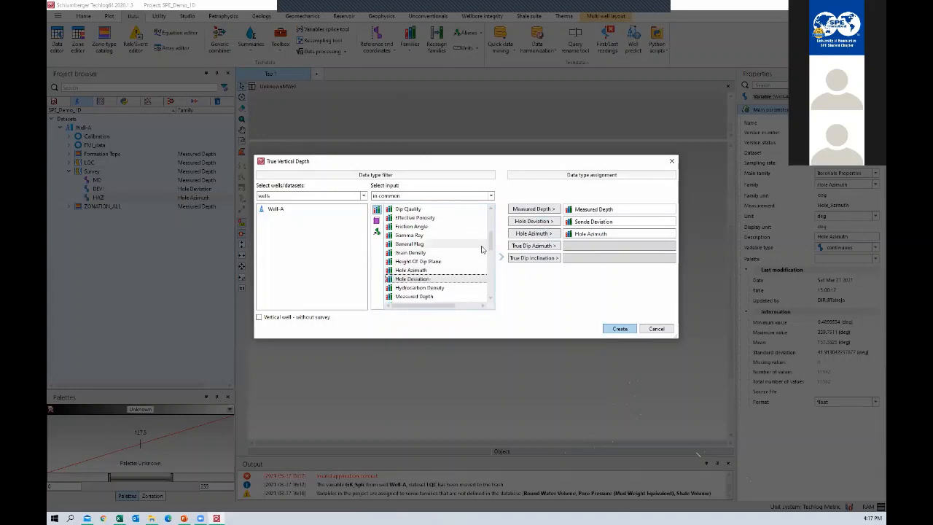
left_click(536, 222)
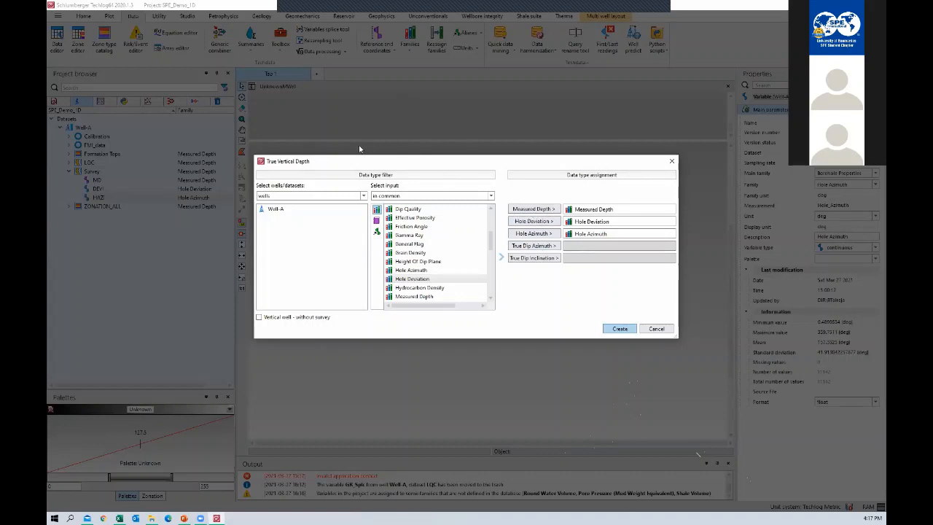
left_click_drag(357, 166, 393, 173)
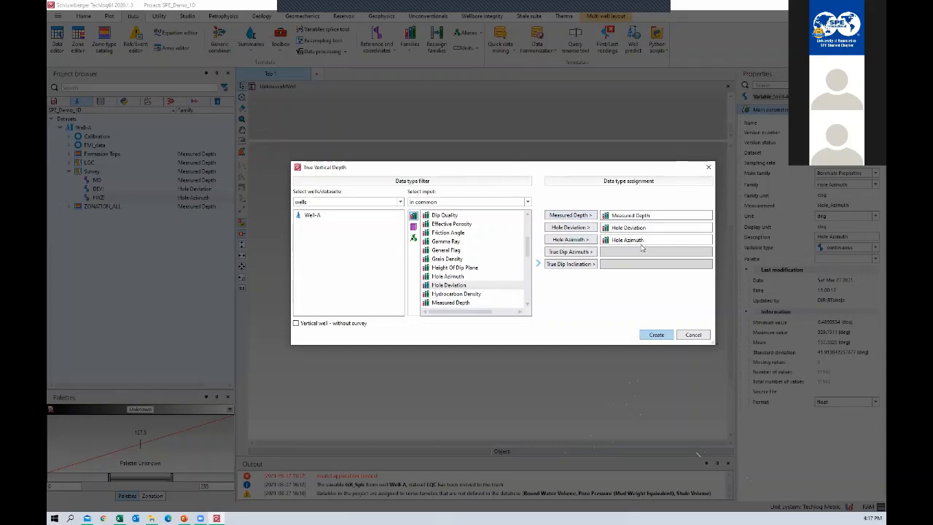
left_click(653, 335)
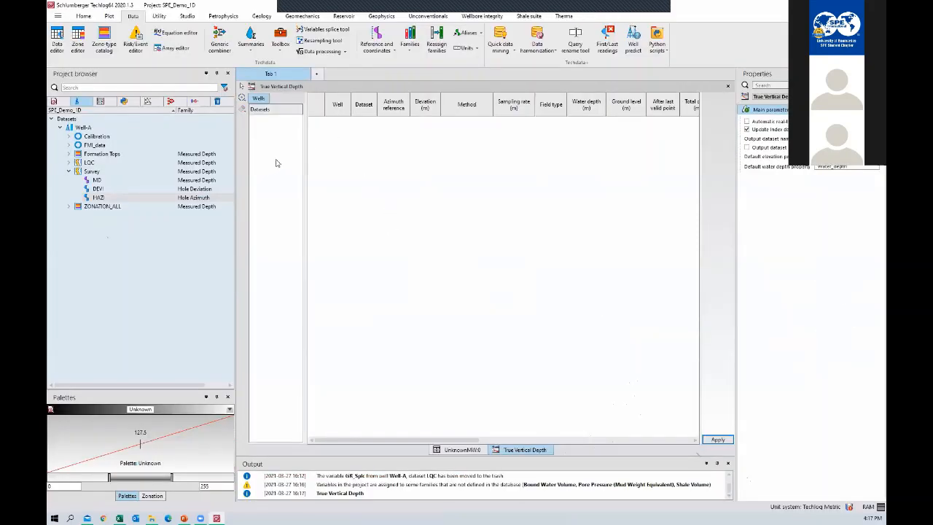
Add Well-A's Survey dataset to the True Vertical Depth computation and widen the dataset tree to show its assigned variables.
left_click_drag(307, 186, 309, 139)
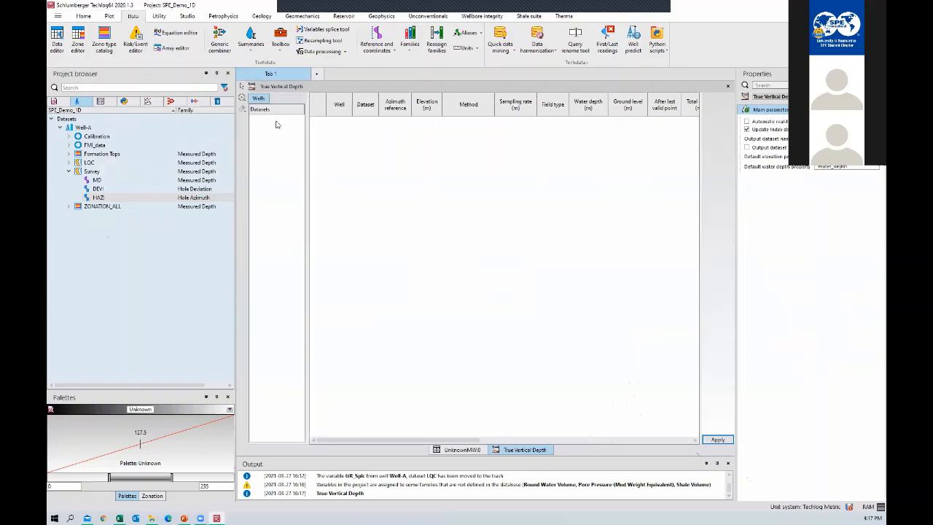
left_click(113, 190)
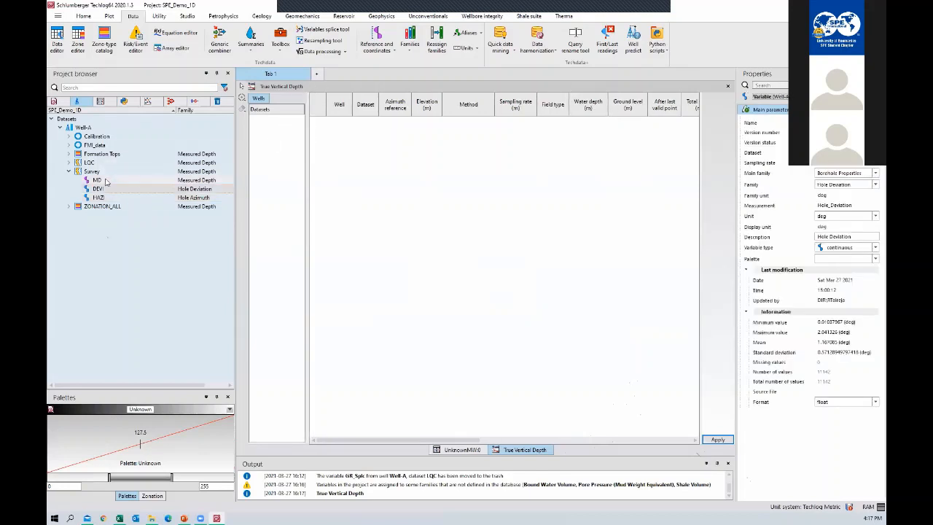
left_click(108, 181)
left_click(109, 191)
left_click(110, 199)
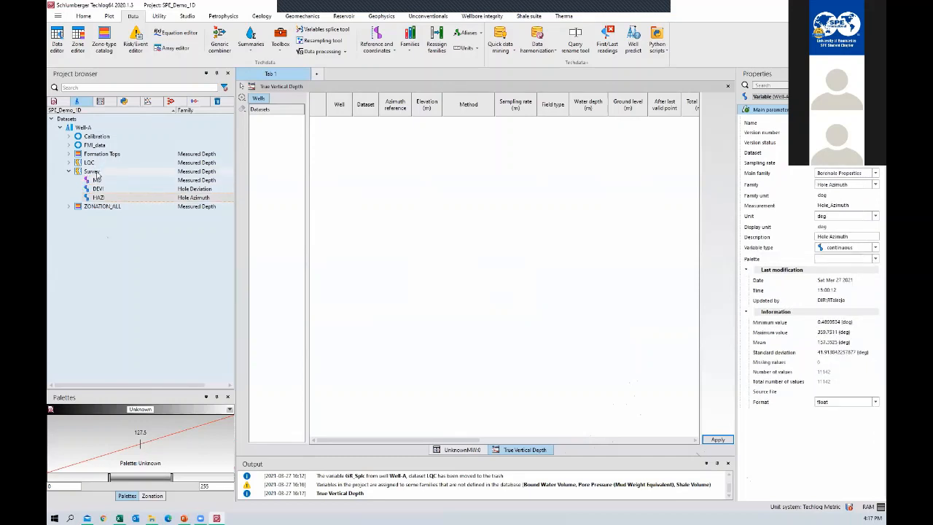
left_click(97, 173)
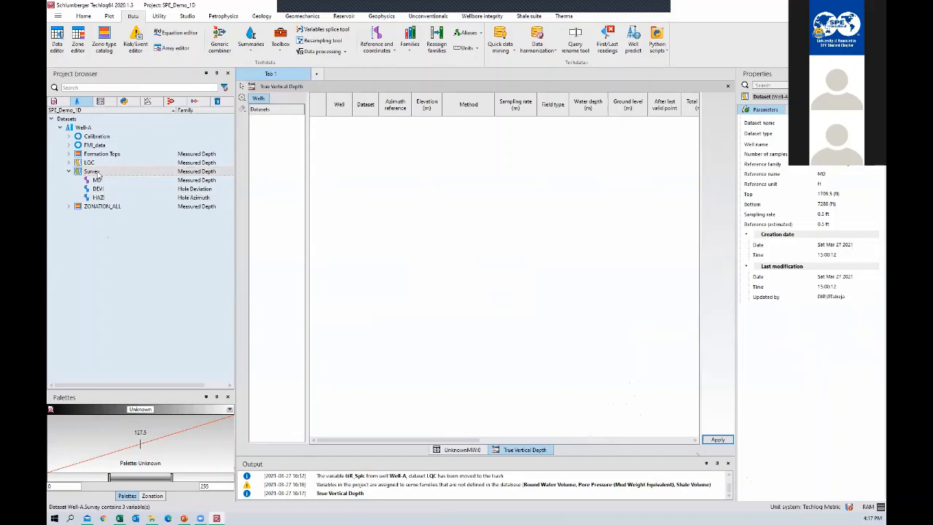
left_click_drag(98, 175, 286, 182)
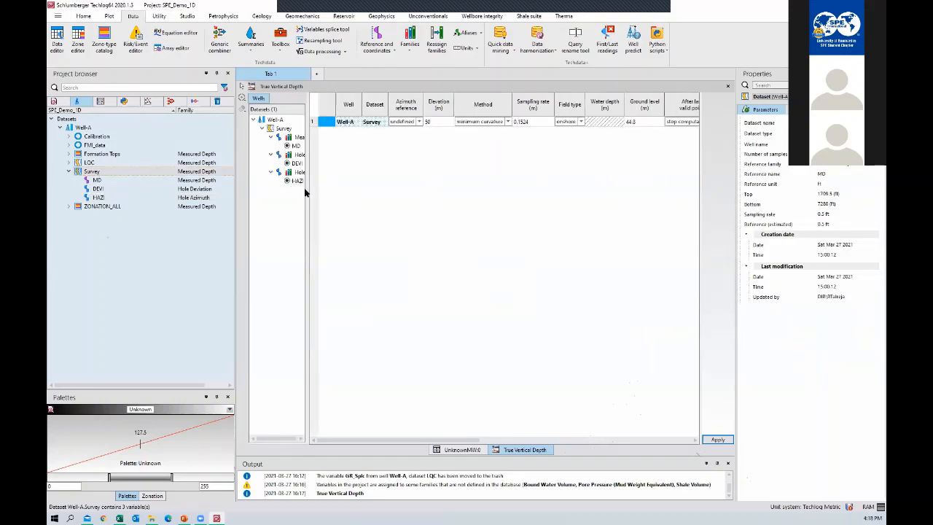
left_click_drag(306, 192, 341, 185)
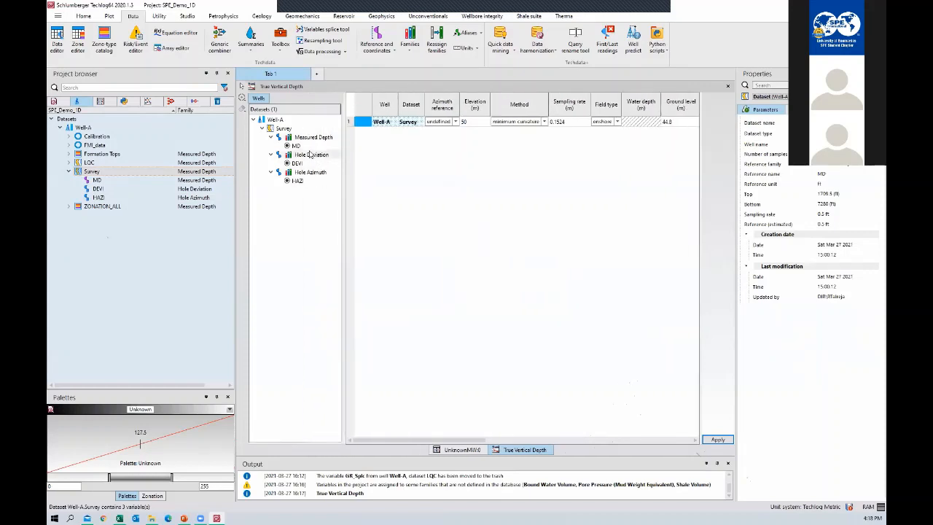
Review the computation parameters of the Survey row and set its field type to onshore.
left_click_drag(341, 301, 315, 298)
mouse_move(448, 440)
left_mouse_down()
mouse_move(496, 438)
mouse_move(420, 440)
mouse_move(456, 440)
left_mouse_up()
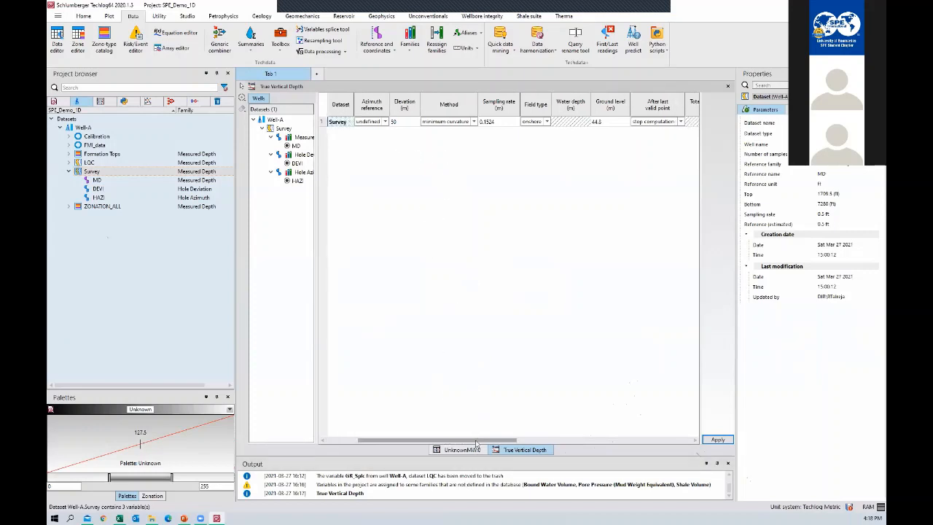
left_click_drag(477, 441, 509, 441)
left_click(480, 122)
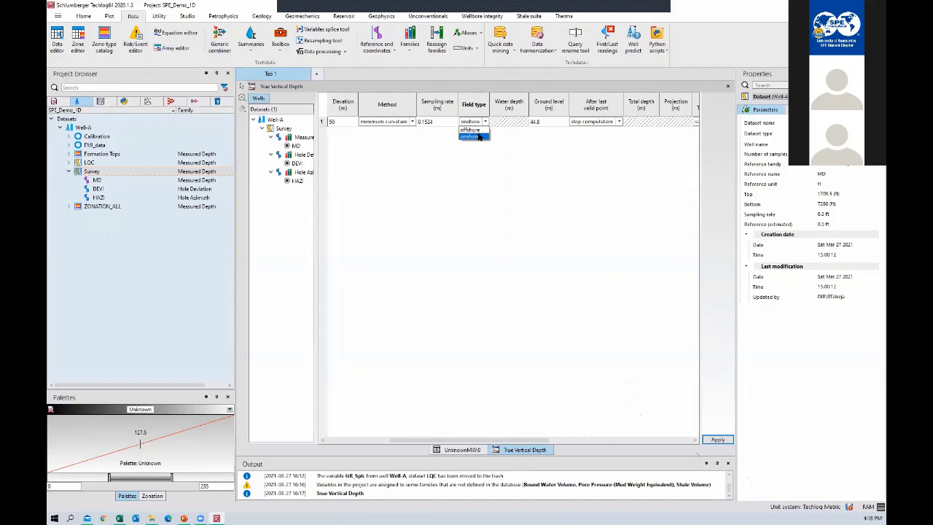
left_click(478, 137)
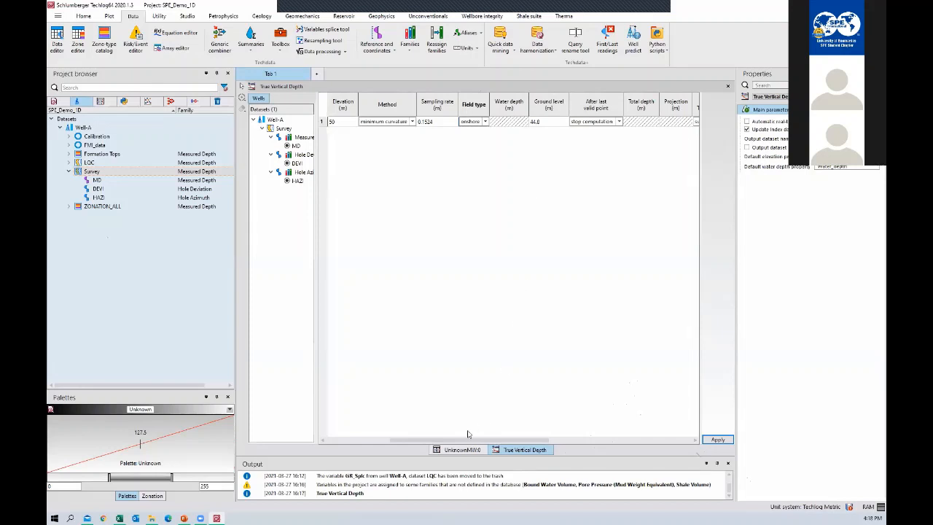
Set the Survey row to continue the trend after the last valid point, with a total depth of 2500 m.
left_click_drag(467, 434, 515, 434)
left_click(461, 121)
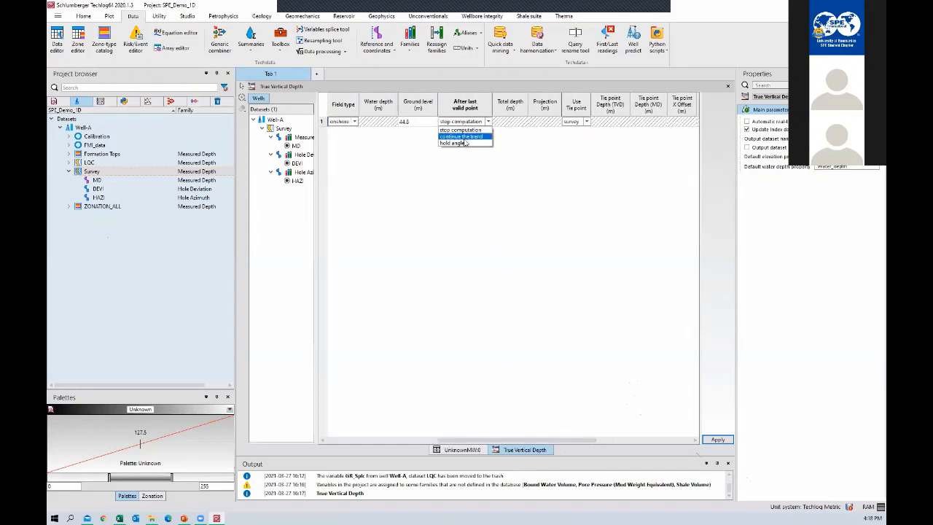
left_click(461, 137)
left_click(505, 123)
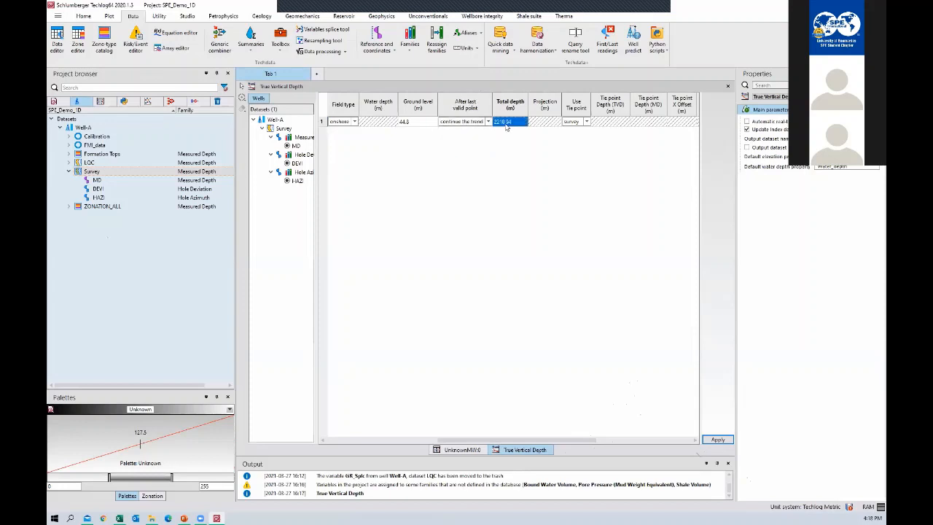
type("2500")
key("Return")
Convert Well-A's header total depth from feet to metres in Calculator and set the computation's total depth to 2300 m.
left_click(85, 129)
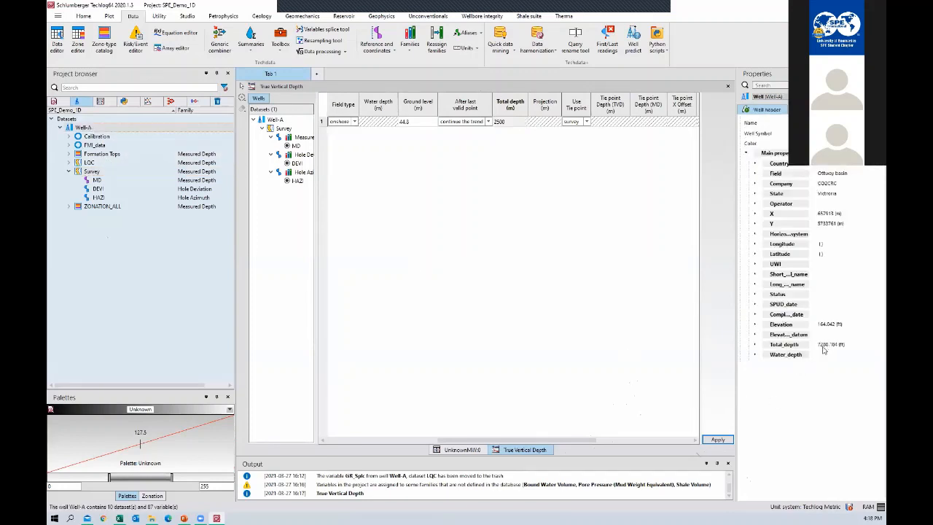
left_click(505, 247)
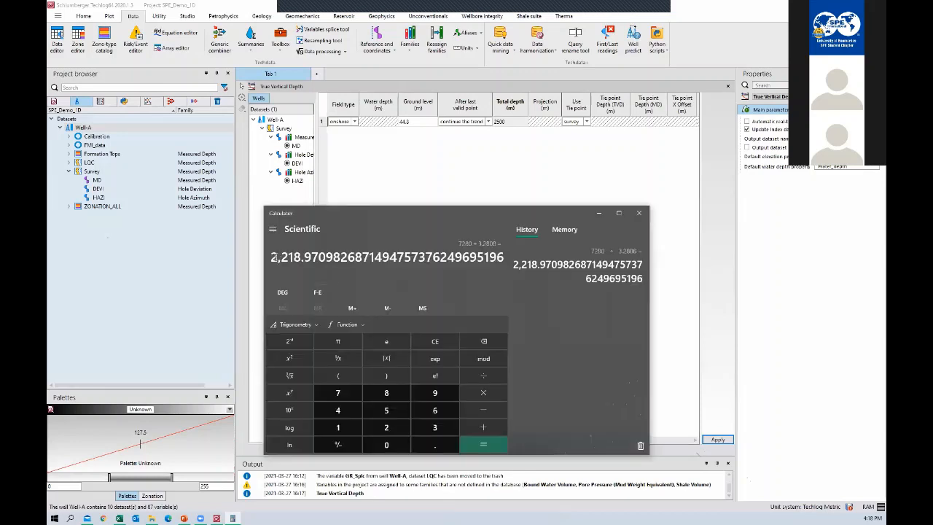
double_click(288, 257)
left_click(638, 213)
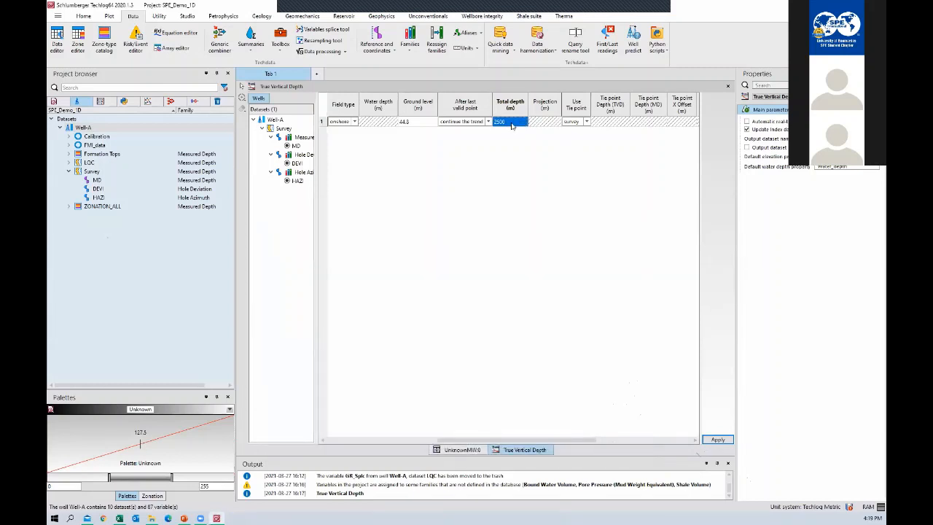
type("2300")
key("Return")
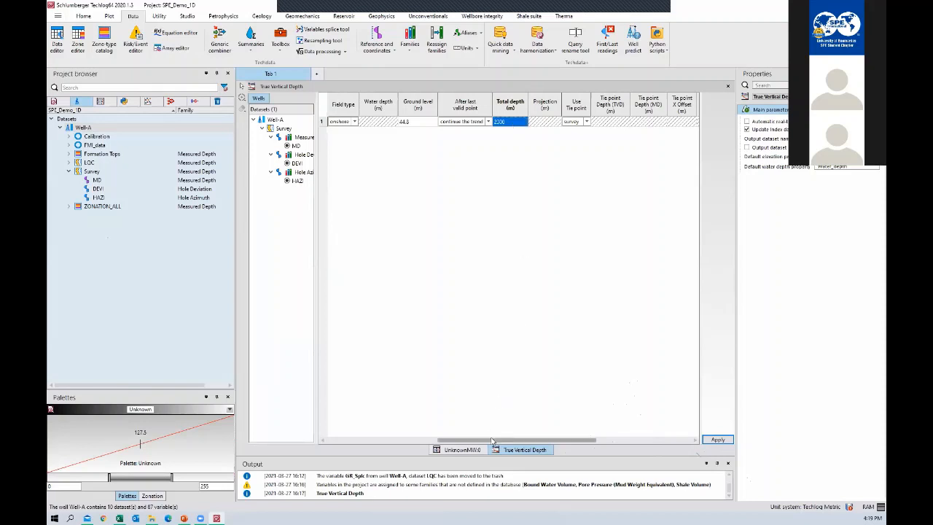
Review the Survey row's parameters, run the True Vertical Depth computation and close its table.
left_click_drag(499, 440, 412, 446)
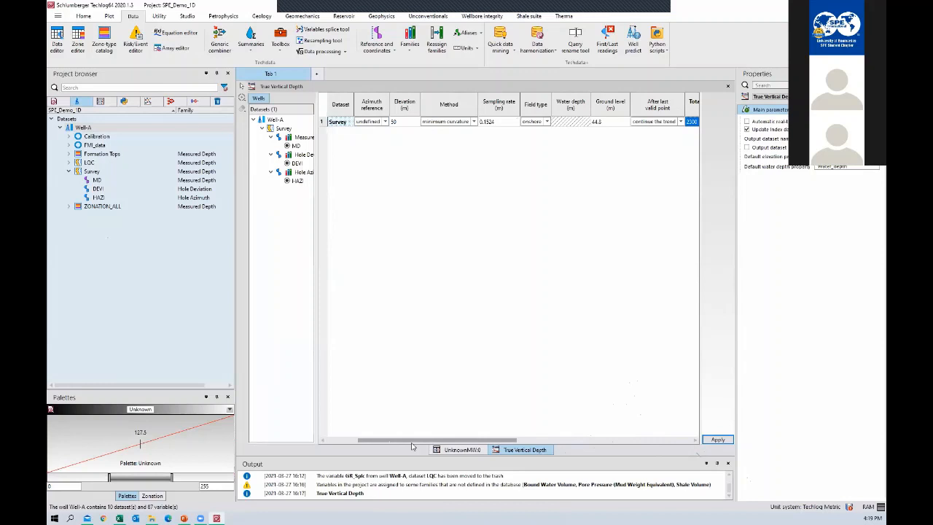
left_click_drag(412, 446, 459, 449)
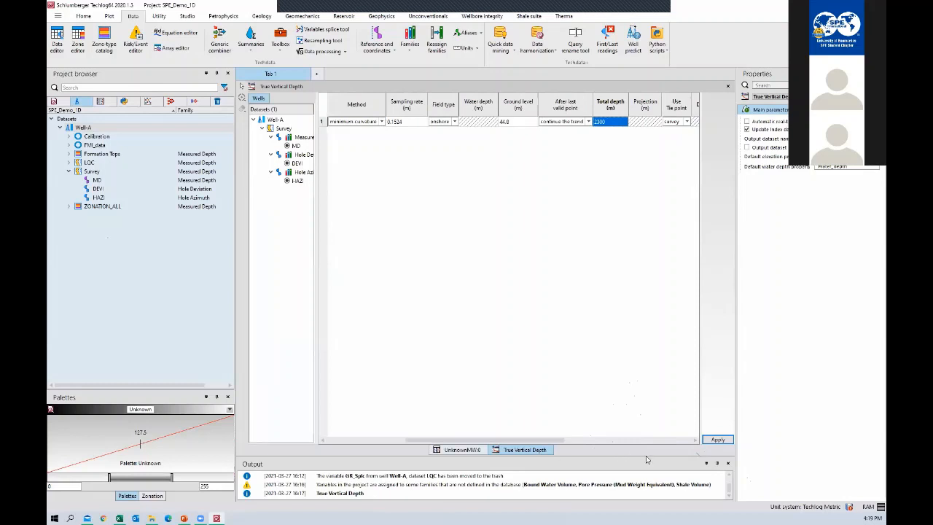
left_click(712, 439)
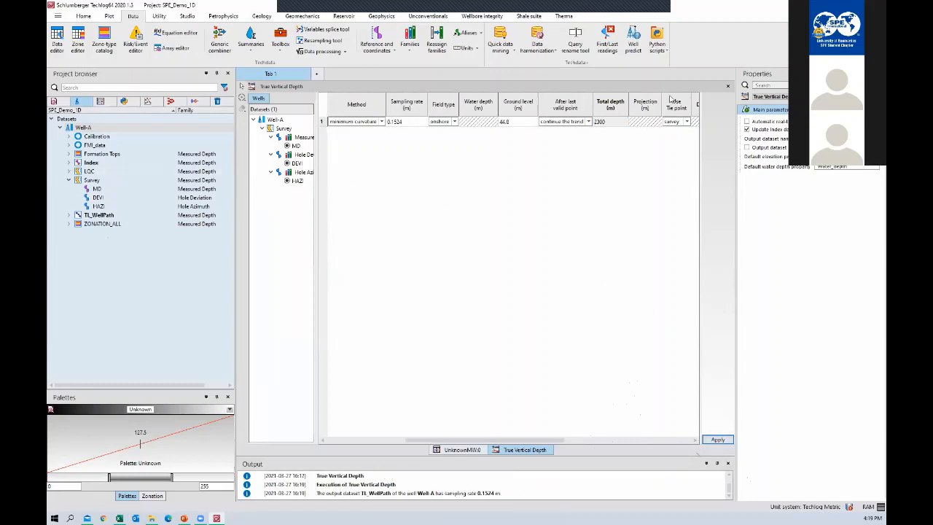
left_click(728, 86)
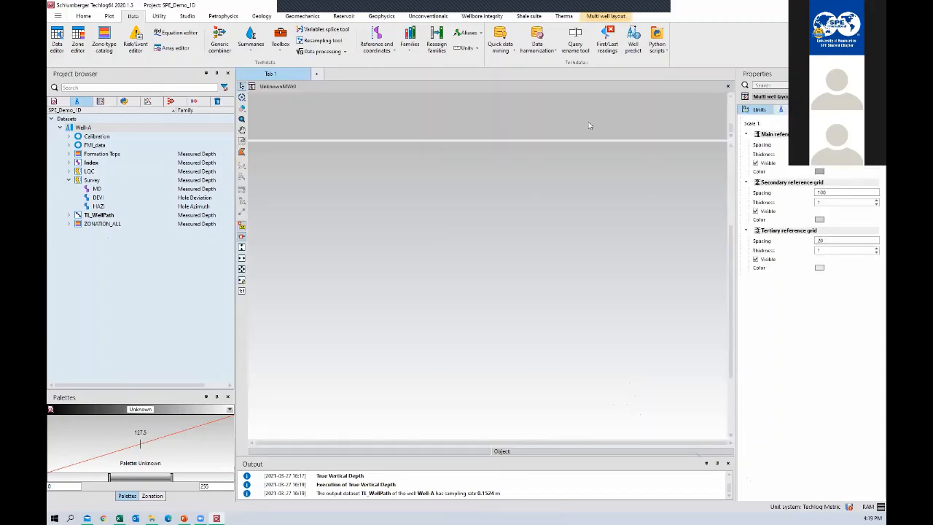
Examine the variables in Well-A's new TL_WellPath and Index datasets, along with the well header, and collapse the Survey and Index datasets.
left_click(68, 180)
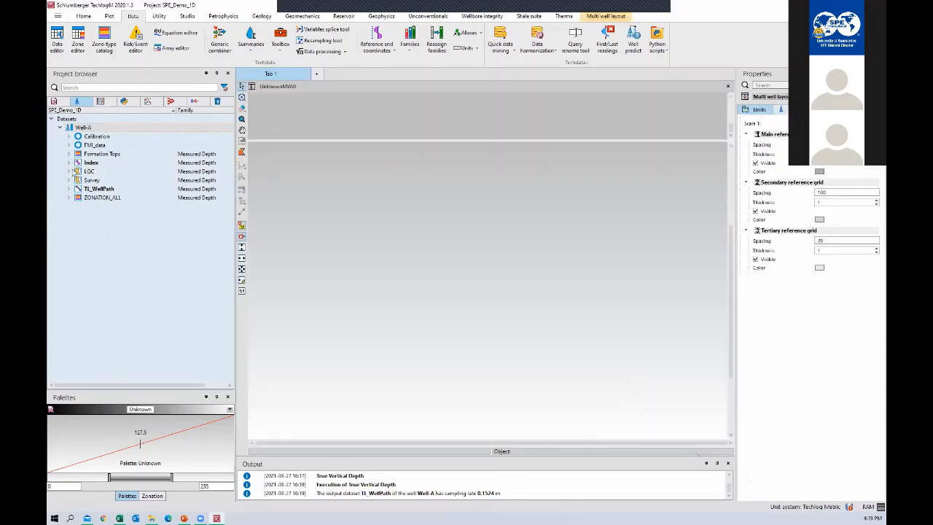
left_click(69, 189)
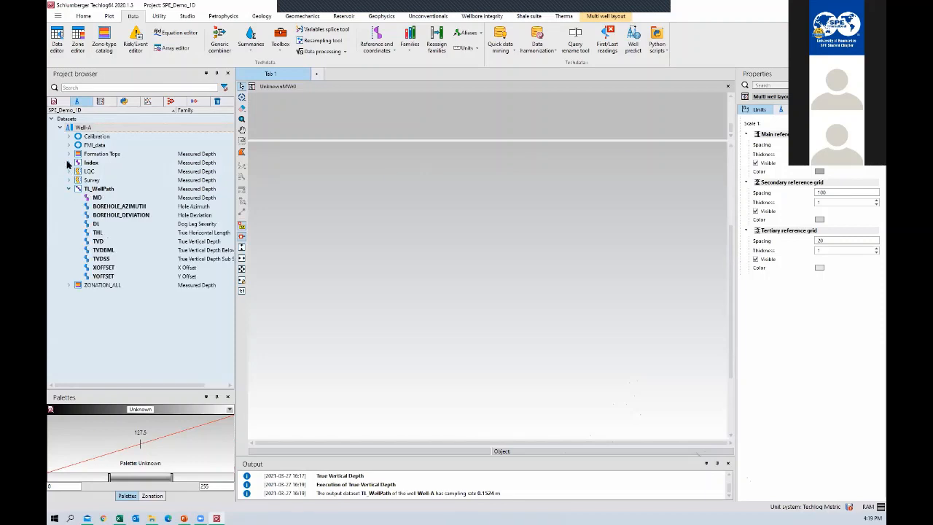
left_click(69, 162)
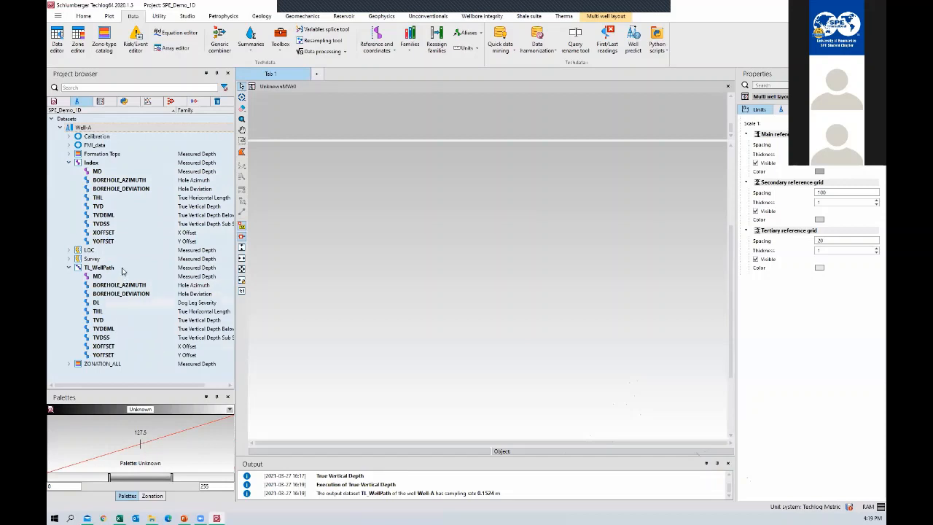
left_click(100, 130)
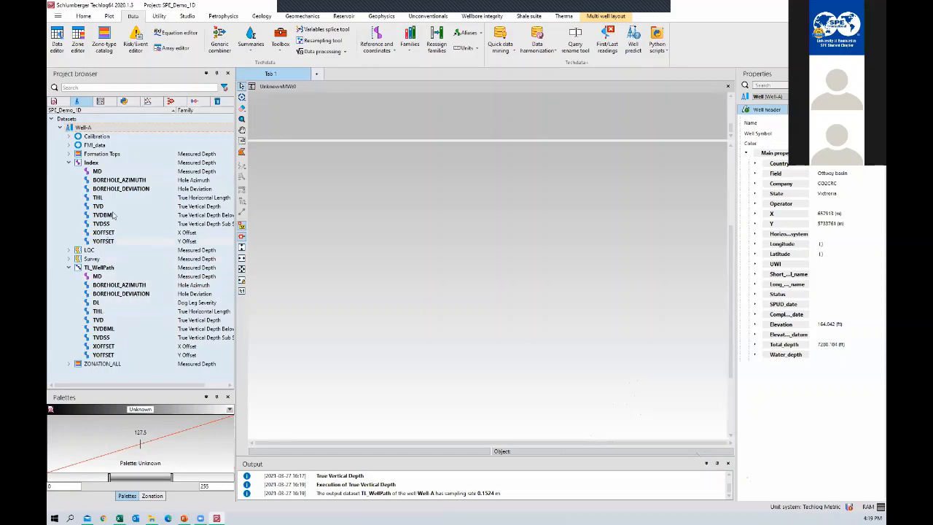
left_click(69, 163)
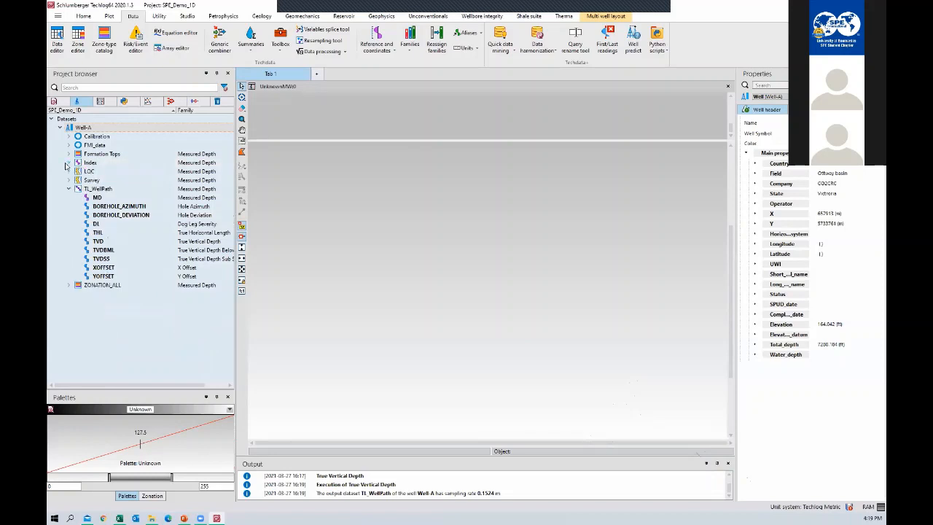
Compare the properties of the MD, TVD and TVDSS variables in TL_WellPath, then collapse the dataset.
left_click(100, 189)
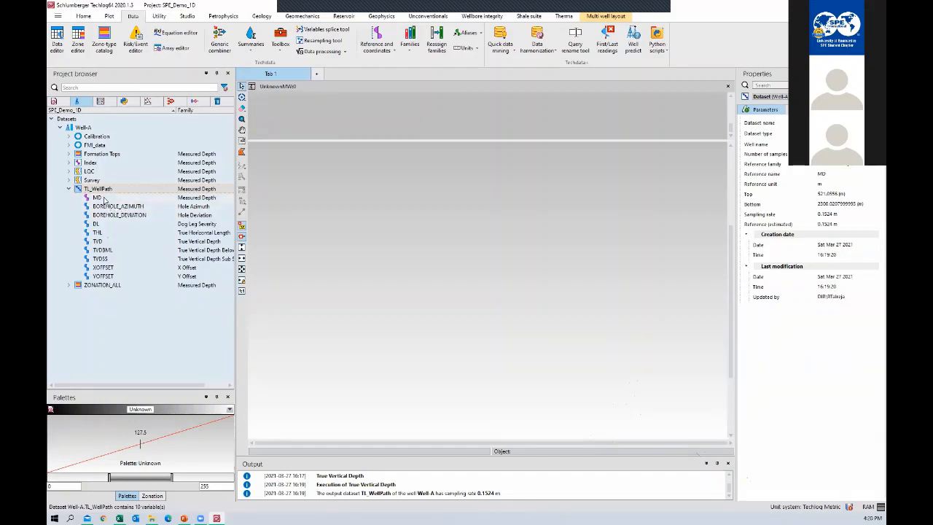
left_click(104, 198)
left_click(114, 241)
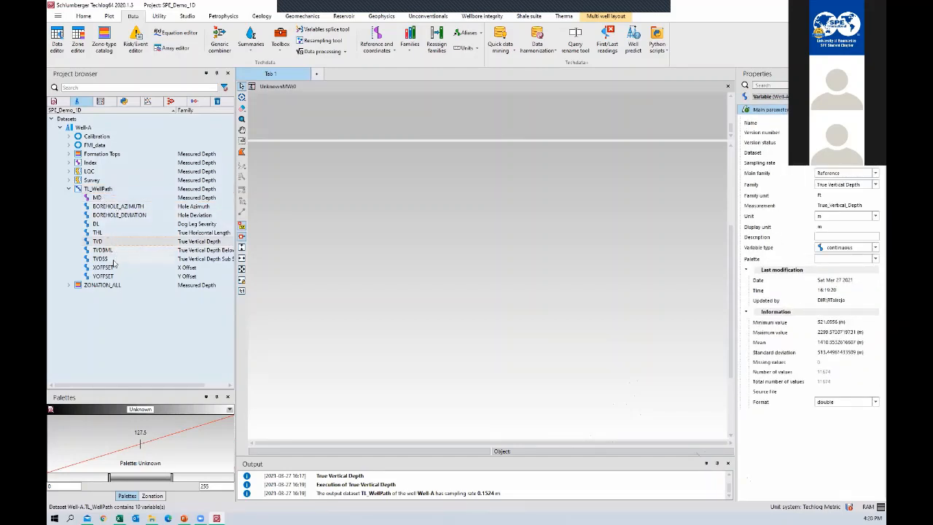
left_click(109, 259)
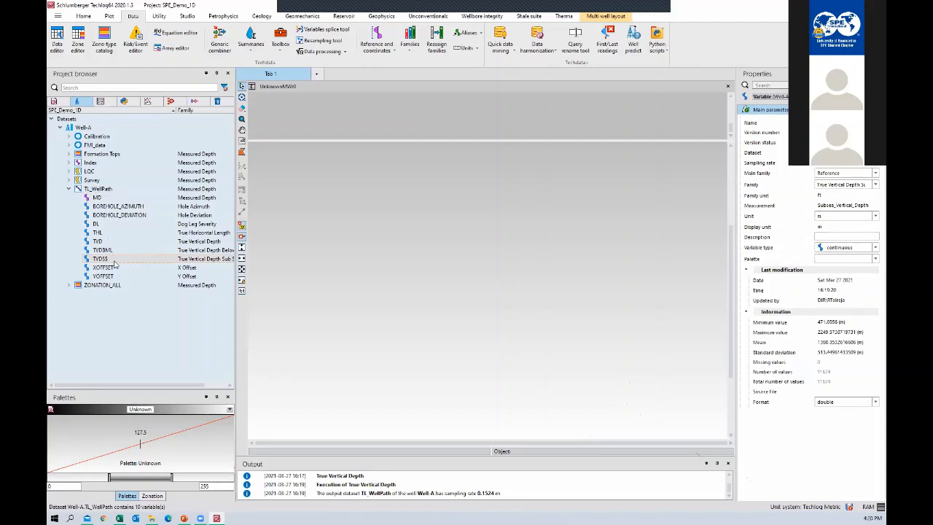
left_click(112, 241)
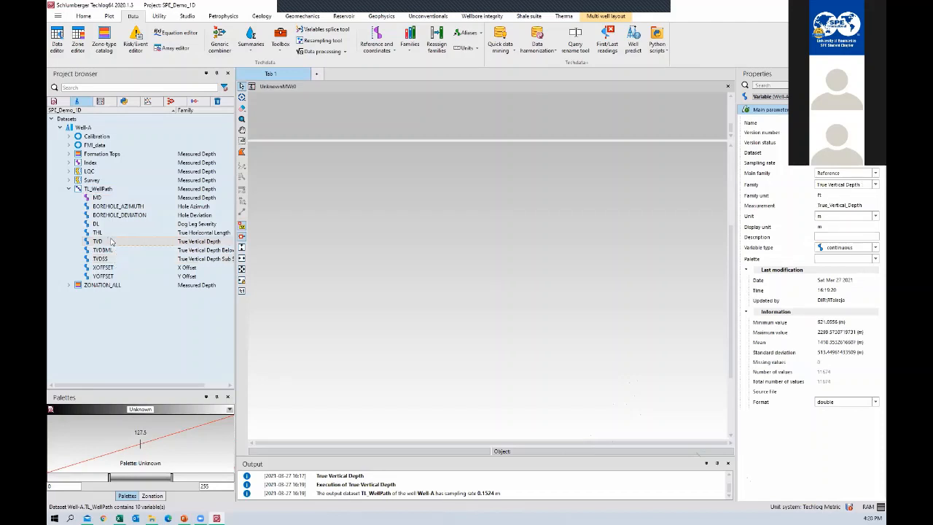
left_click(107, 198)
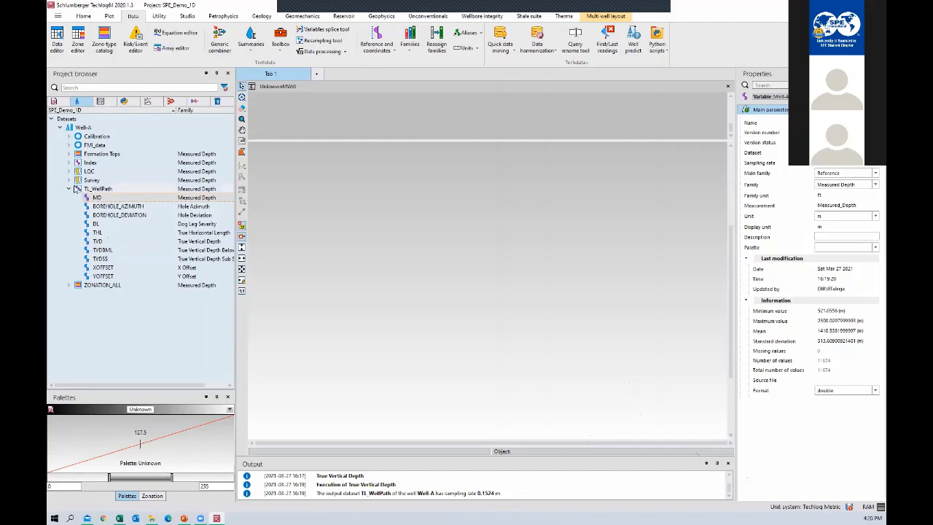
left_click(69, 188)
Compare the dataset parameters of TL_WellPath and Index, and select both datasets.
left_click(89, 189)
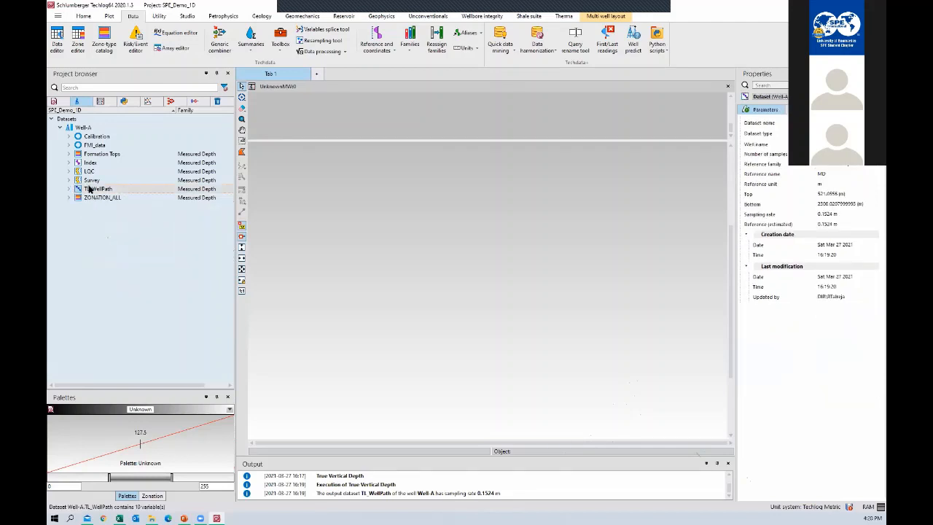
left_click(100, 162)
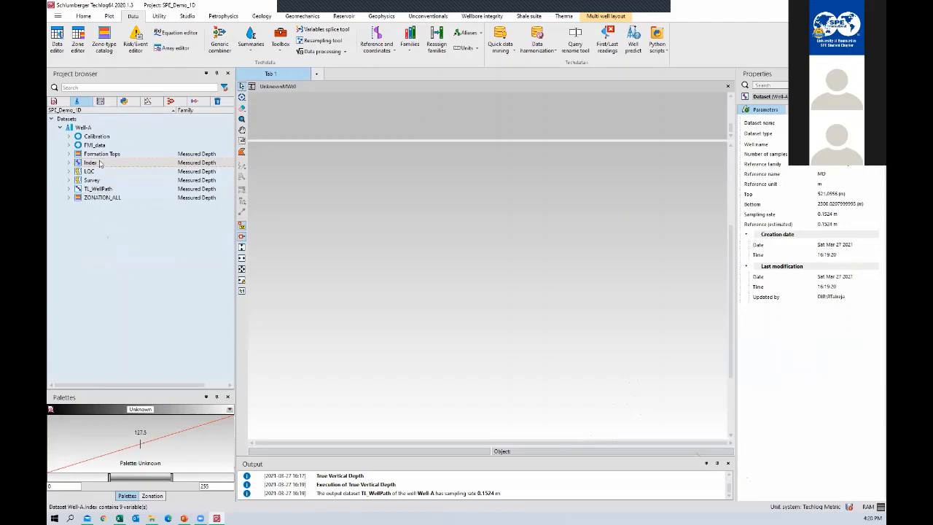
left_click(105, 190)
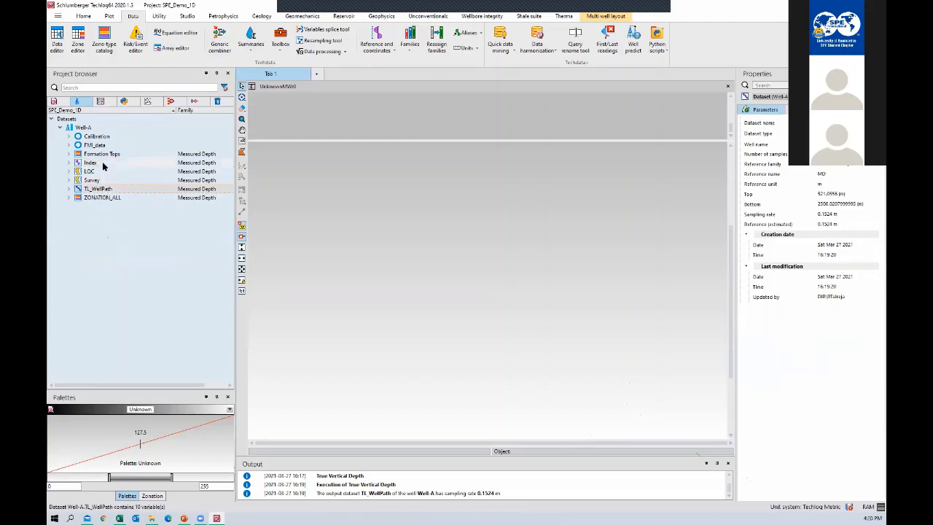
left_click(103, 166, "ctrl")
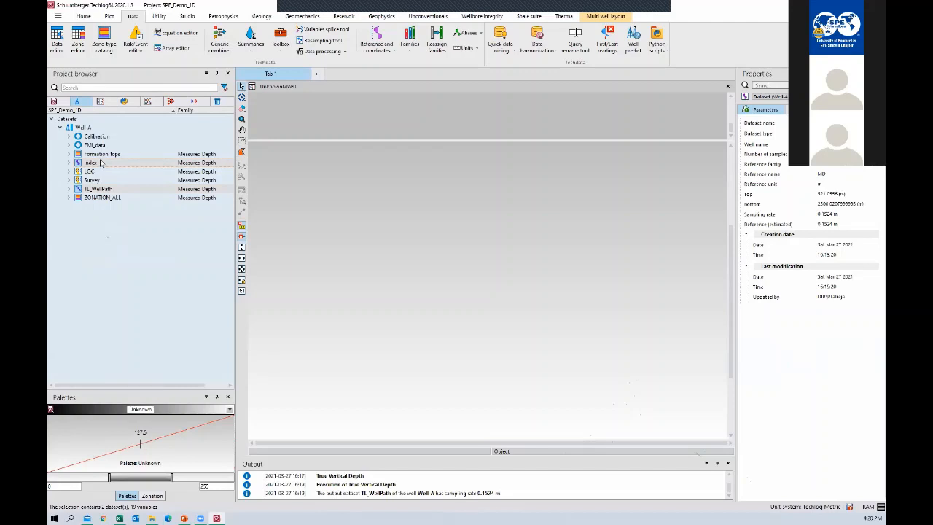
Open Well-A's Survey dataset in the data editor and examine its first MD, DEVI and HAZI readings.
left_click(112, 179)
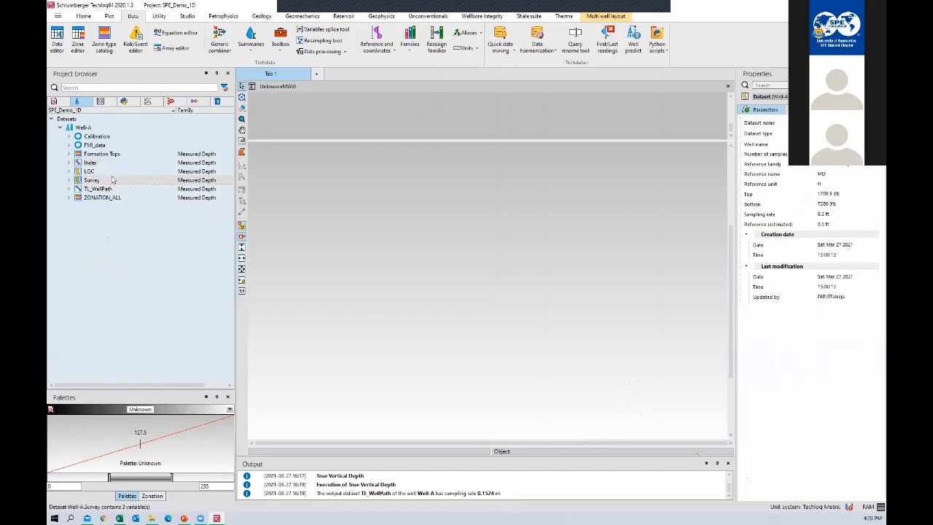
double_click(110, 179)
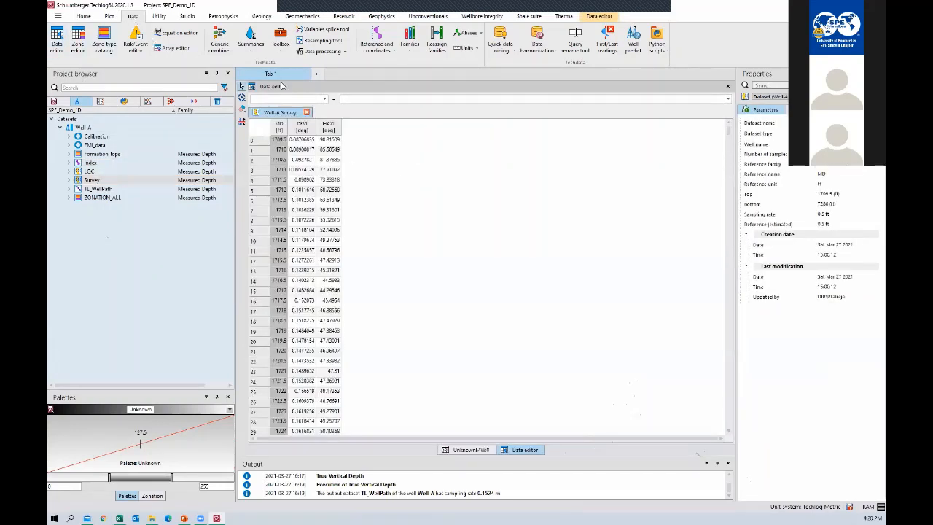
left_click_drag(282, 86, 247, 156)
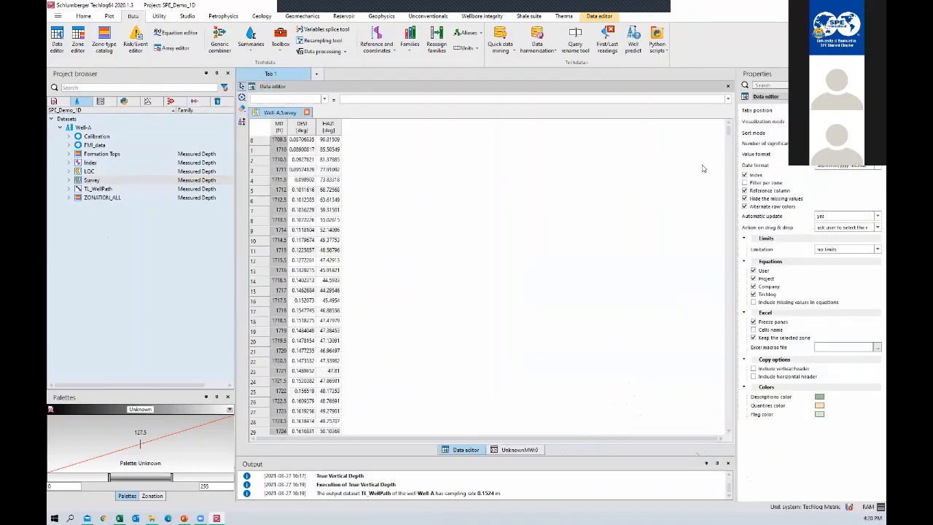
left_click_drag(278, 141, 345, 211)
left_click(283, 149)
left_click_drag(281, 140, 356, 153)
left_click(276, 142)
left_click_drag(277, 142, 328, 149)
Examine the Survey dataset's deviation values along the full depth range, from the deepest rows back to the first row.
left_click_drag(727, 133, 727, 248)
left_click_drag(715, 360, 728, 439)
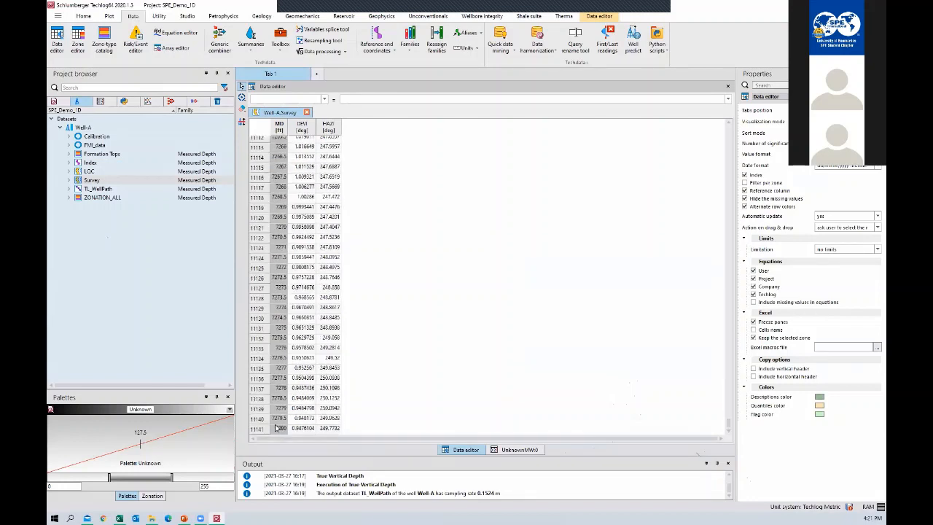
left_click_drag(280, 429, 311, 147)
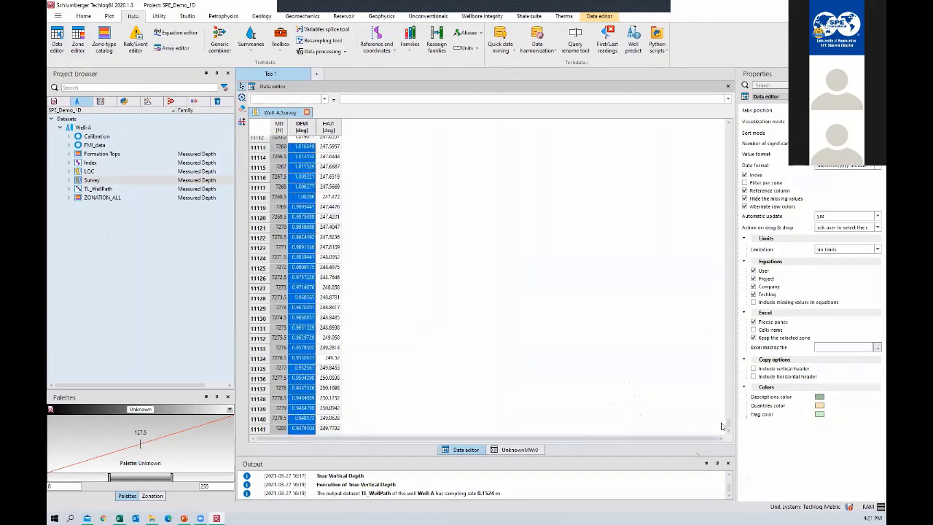
mouse_move(727, 427)
left_mouse_down()
mouse_move(726, 343)
mouse_move(676, 135)
mouse_move(701, 129)
mouse_move(718, 439)
left_mouse_up()
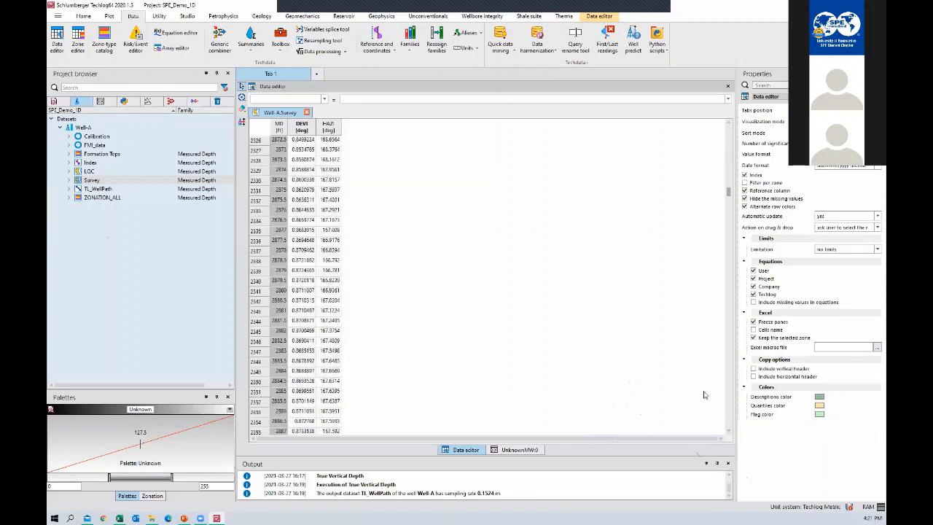
left_click_drag(729, 423, 725, 148)
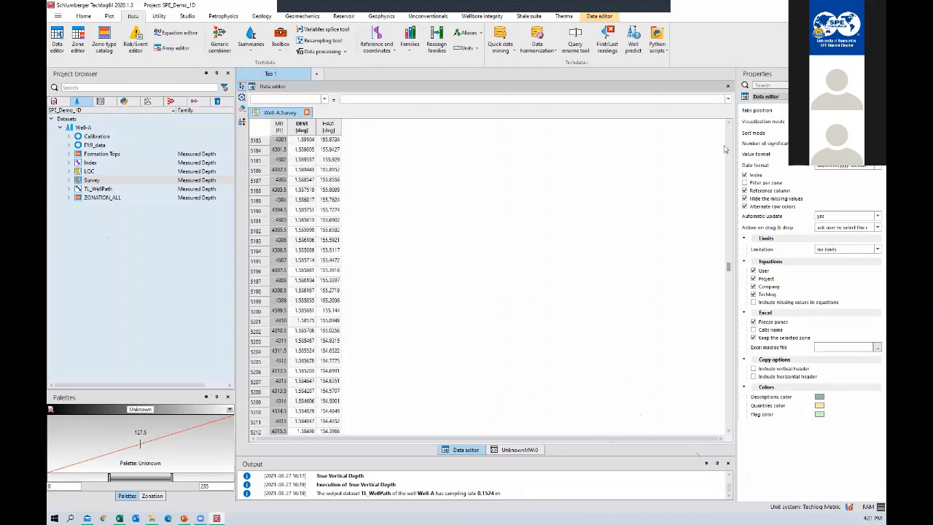
left_click(300, 127)
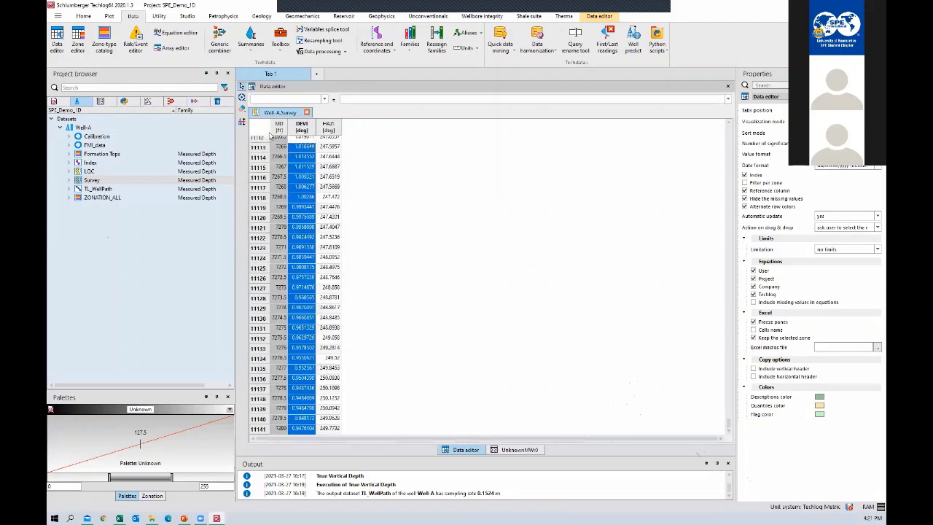
double_click(100, 180)
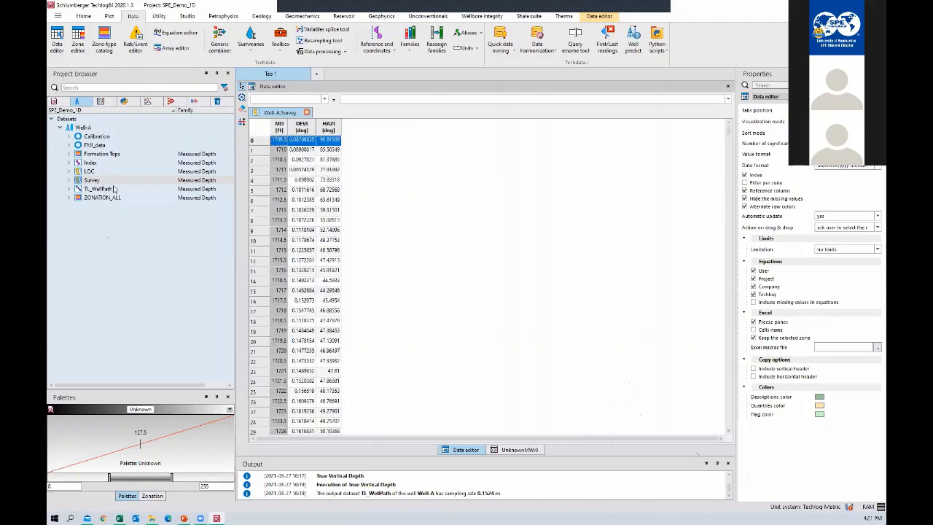
Switch to Microsoft Whiteboard, clear the canvas, and sketch three well paths fanning out from one surface point, numbered 1, 2 and 3.
left_click(113, 188)
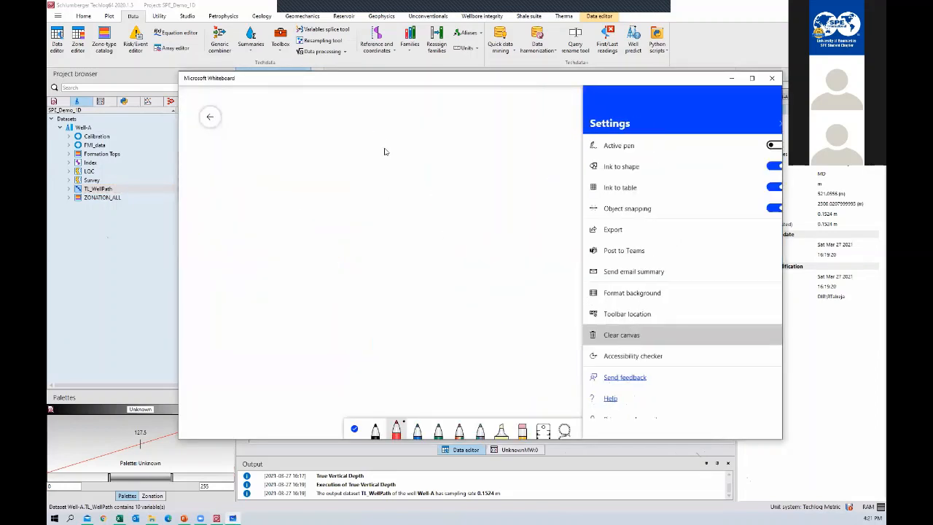
left_click_drag(383, 150, 275, 337)
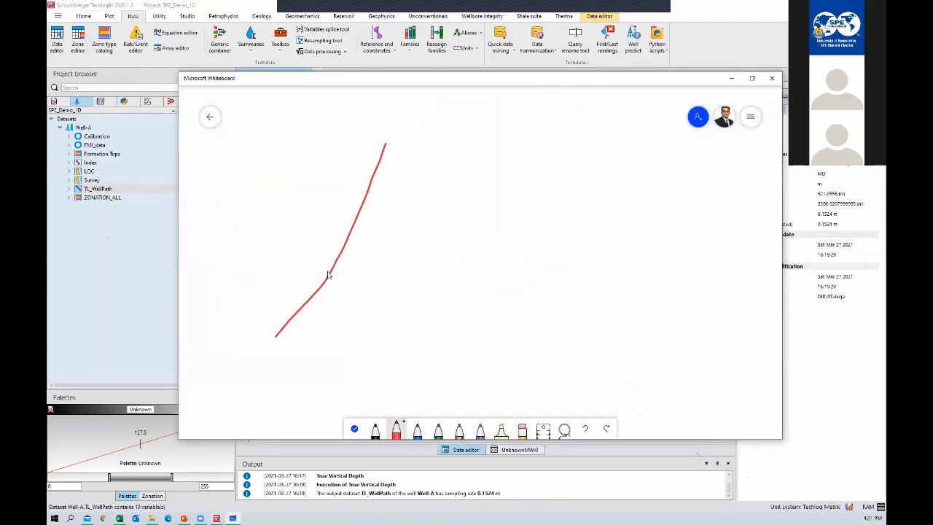
left_click_drag(390, 139, 387, 328)
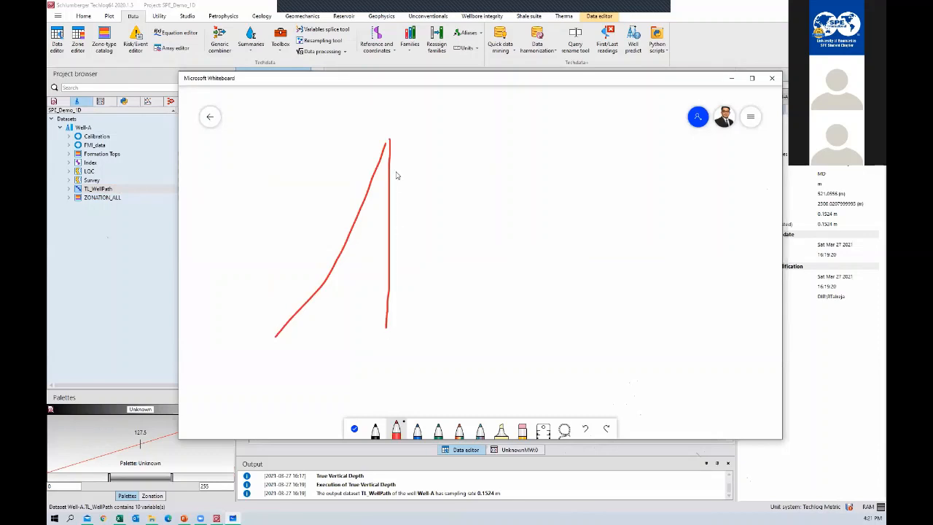
left_click_drag(394, 137, 555, 349)
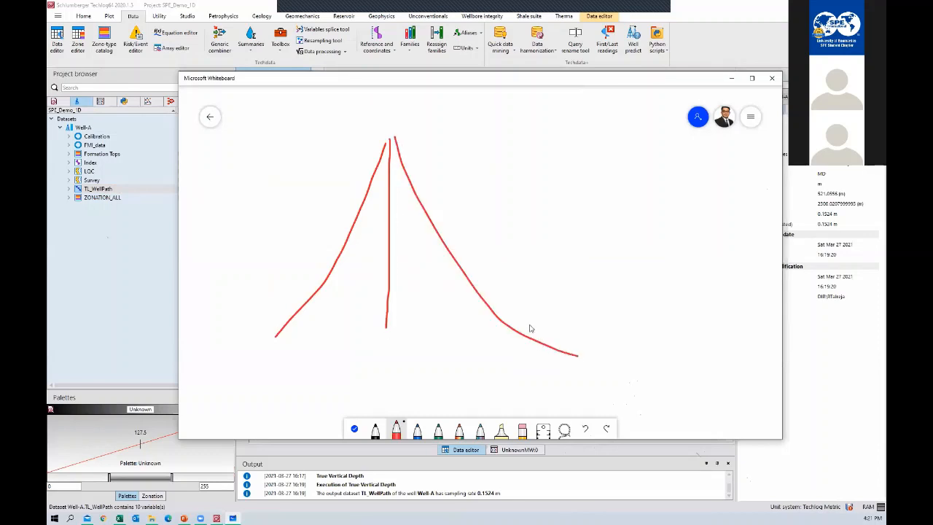
mouse_move(293, 221)
left_mouse_down()
mouse_move(315, 221)
mouse_move(310, 239)
left_mouse_up()
left_click_drag(339, 206, 387, 242)
left_click_drag(453, 231, 457, 245)
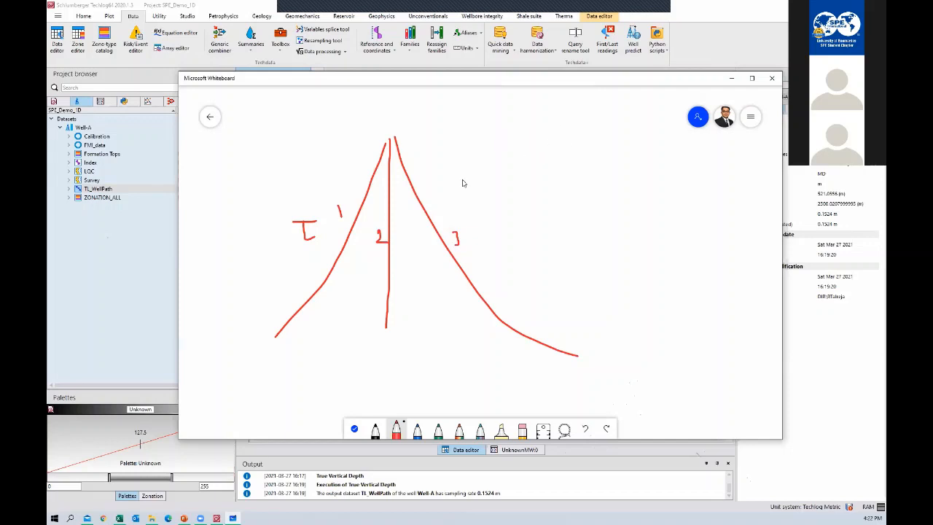
Tick well 3, mark its two end points, and draw a vertical depth arrow from surface to well bottom labelled TVD.
left_click_drag(435, 198, 492, 188)
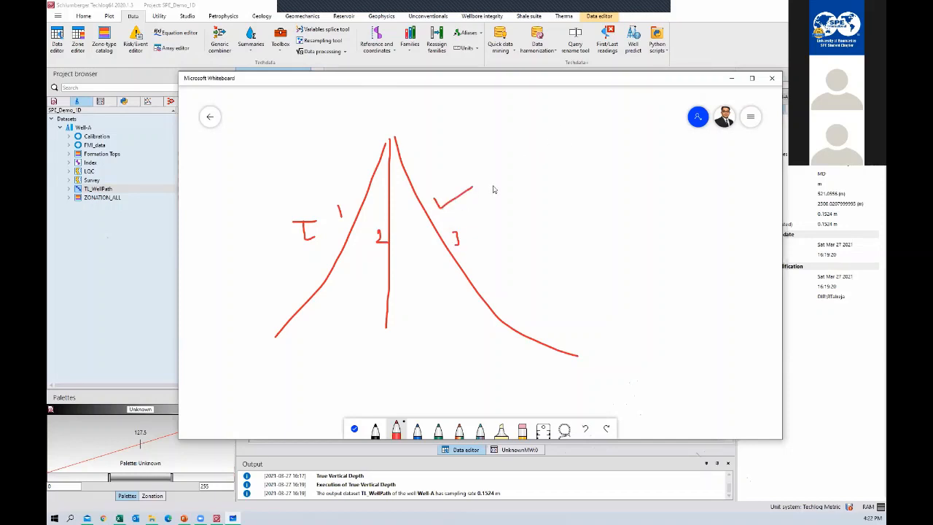
left_click(396, 138)
left_click(576, 357)
mouse_move(397, 137)
left_mouse_down()
mouse_move(645, 130)
mouse_move(616, 152)
mouse_move(624, 358)
mouse_move(630, 349)
left_mouse_up()
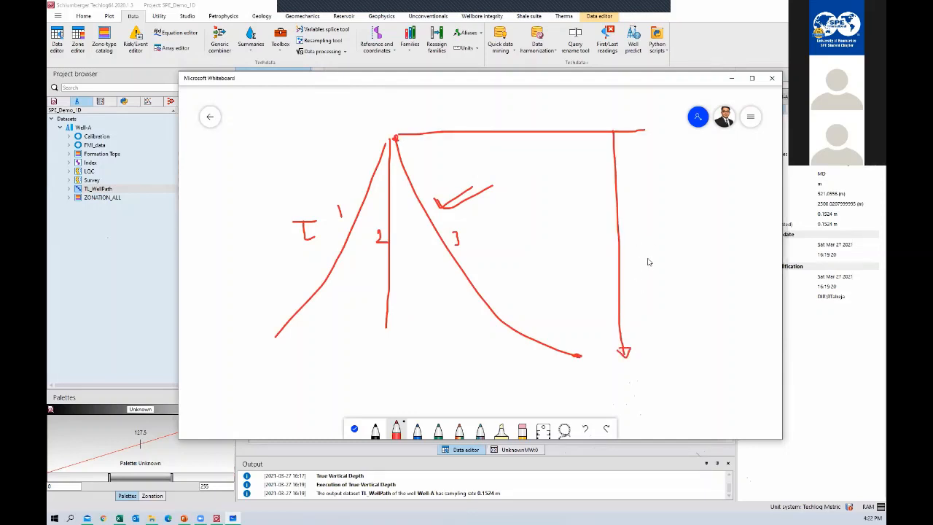
left_click_drag(630, 247, 648, 245)
left_click_drag(640, 246, 642, 267)
left_click_drag(644, 252, 661, 264)
Trace a line along well 3, label it MD, and underline the MD and TVD labels.
left_click_drag(406, 139, 408, 155)
left_click_drag(435, 219, 474, 284)
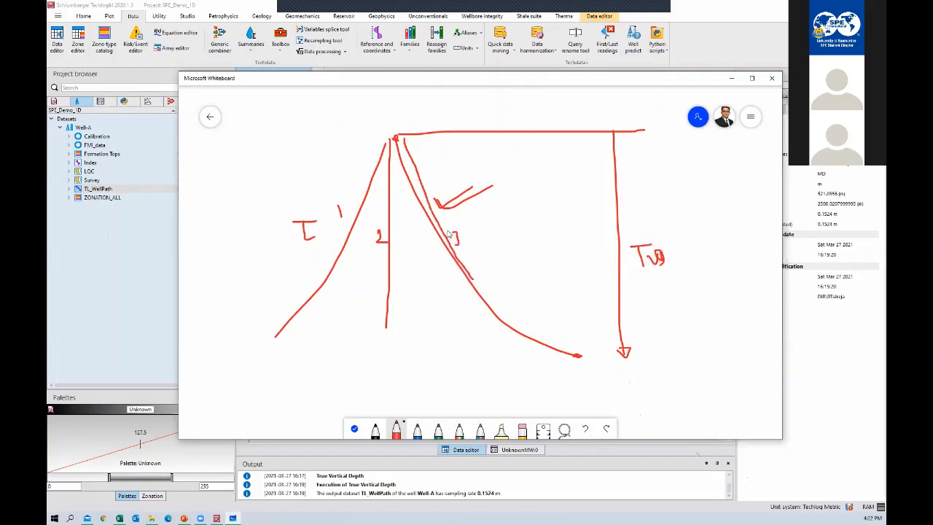
mouse_move(447, 223)
left_mouse_down()
mouse_move(475, 212)
mouse_move(483, 224)
left_mouse_up()
left_click_drag(472, 234, 491, 230)
left_click_drag(631, 271, 666, 268)
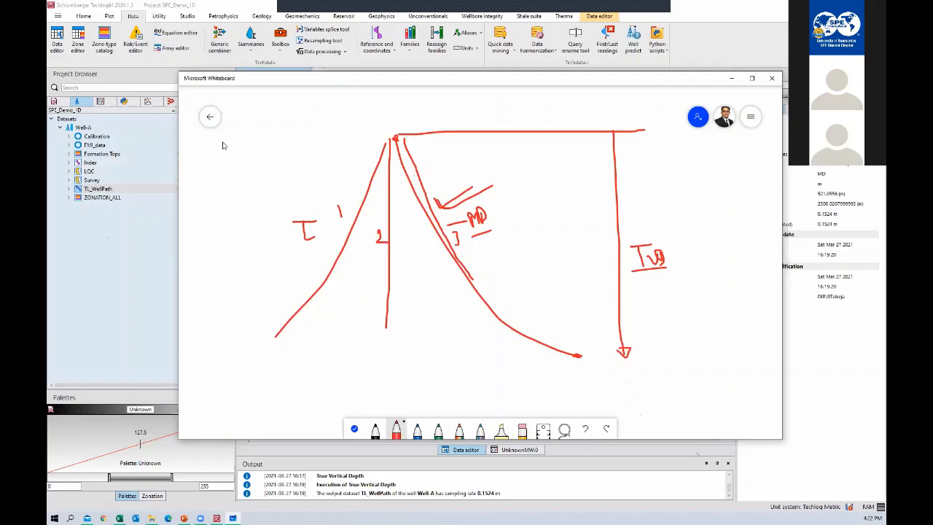
Draw a full-depth vertical interval bar beside the wells and label it Index with a double underline.
mouse_move(202, 137)
left_mouse_down()
mouse_move(217, 137)
mouse_move(215, 146)
left_mouse_up()
mouse_move(234, 341)
left_mouse_down()
mouse_move(233, 364)
mouse_move(252, 367)
left_mouse_up()
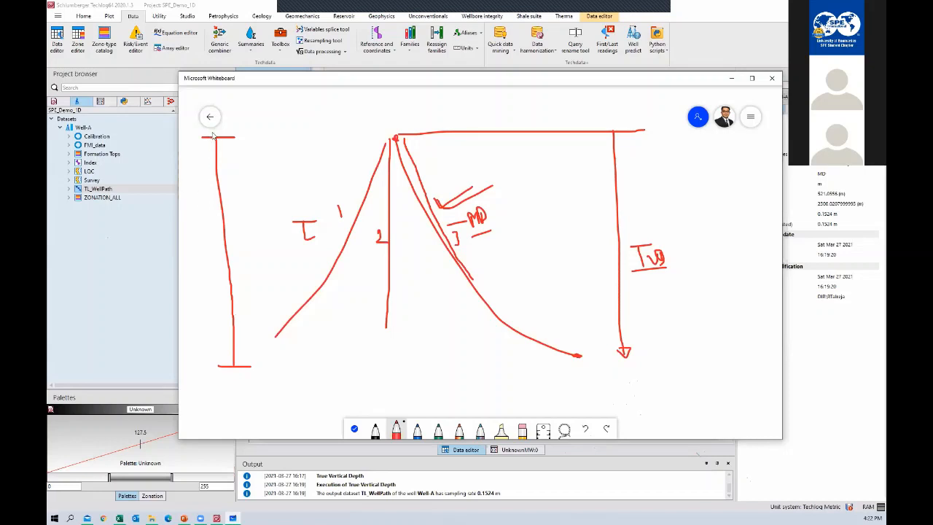
mouse_move(241, 125)
left_mouse_down()
mouse_move(261, 122)
mouse_move(255, 138)
mouse_move(315, 136)
mouse_move(305, 136)
left_mouse_up()
left_click(263, 132)
left_click_drag(250, 151, 329, 142)
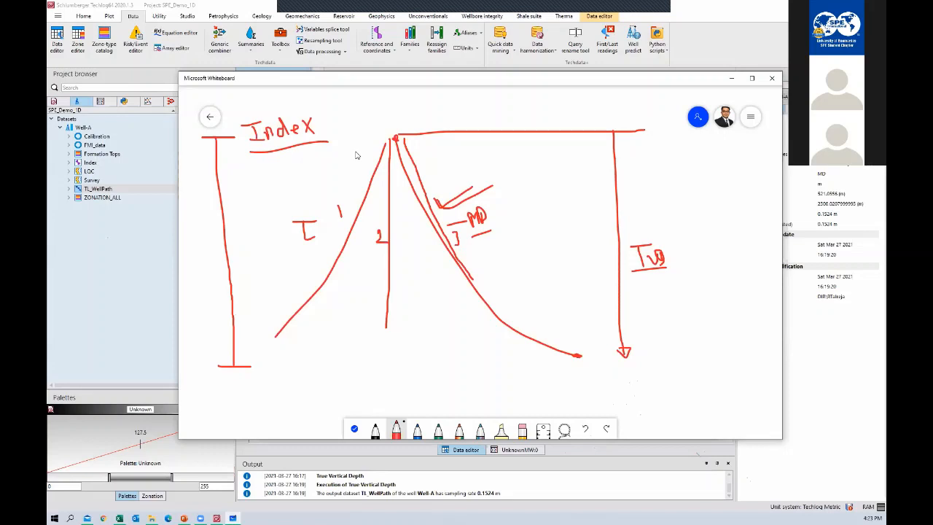
left_click_drag(241, 164, 355, 152)
Tick the lower part of well 3, sketch two ticked columns headed MD and TVD, and clear the canvas.
left_click_drag(494, 309, 521, 303)
left_click_drag(403, 320, 414, 384)
mouse_move(402, 318)
left_mouse_down()
mouse_move(428, 365)
mouse_move(415, 384)
mouse_move(429, 313)
mouse_move(443, 312)
mouse_move(455, 386)
mouse_move(440, 384)
left_mouse_up()
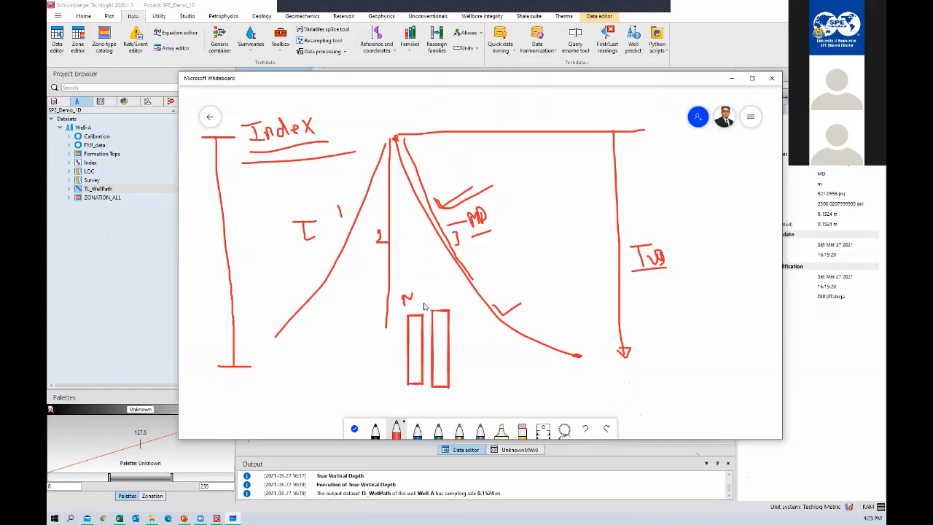
left_click_drag(412, 295, 414, 305)
mouse_move(418, 294)
left_mouse_down()
mouse_move(418, 304)
mouse_move(446, 292)
mouse_move(440, 301)
left_mouse_up()
left_click_drag(443, 300, 453, 300)
left_click_drag(394, 313, 466, 310)
mouse_move(408, 278)
left_mouse_down()
mouse_move(437, 270)
mouse_move(472, 278)
left_mouse_up()
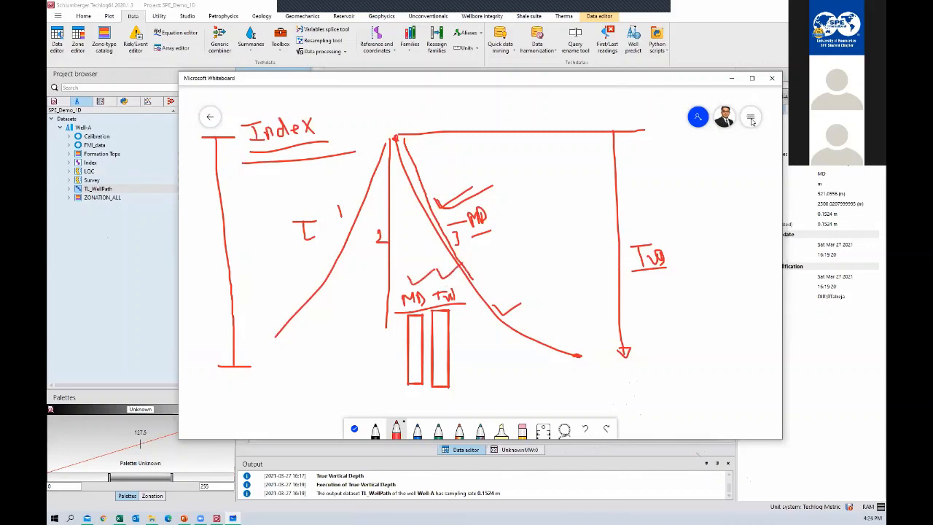
left_click(628, 332)
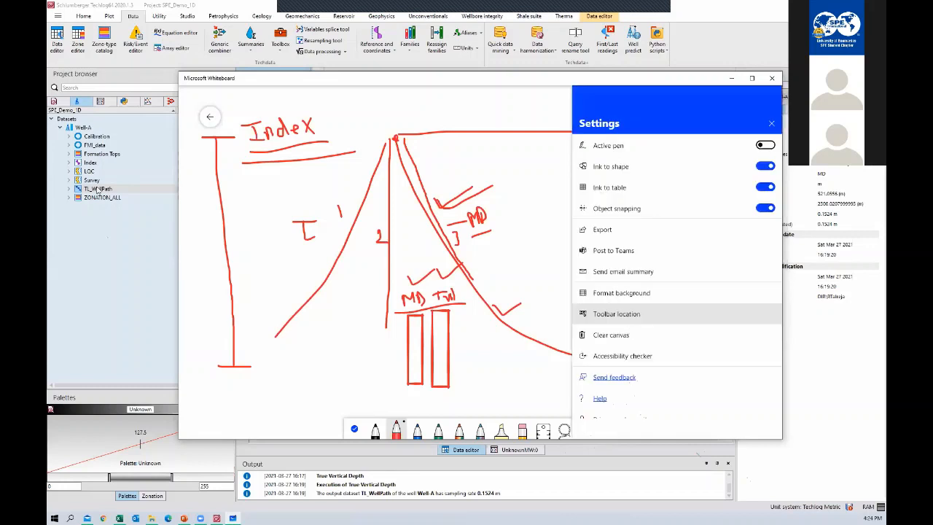
Back in Techlog, group the Index and TL_WellPath datasets under the name Index_Path and expand the new group.
left_click(94, 167)
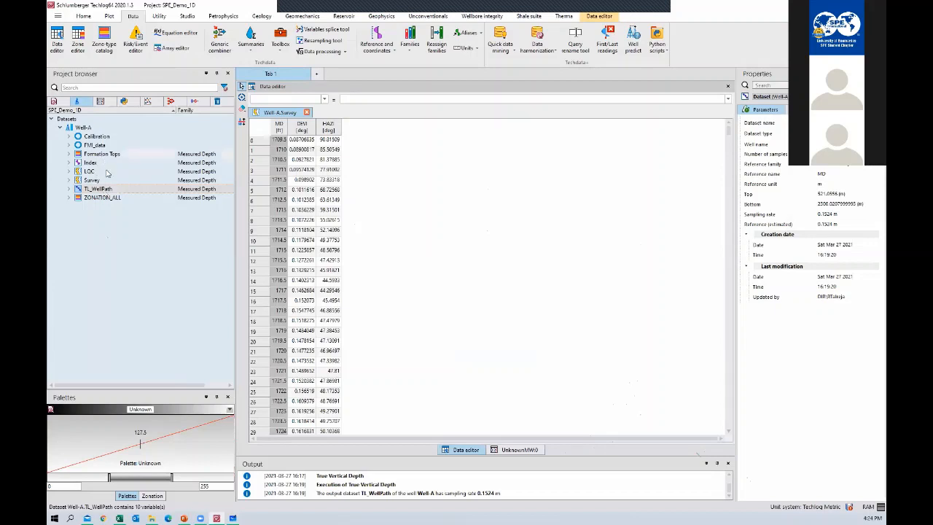
left_click(109, 188, "ctrl")
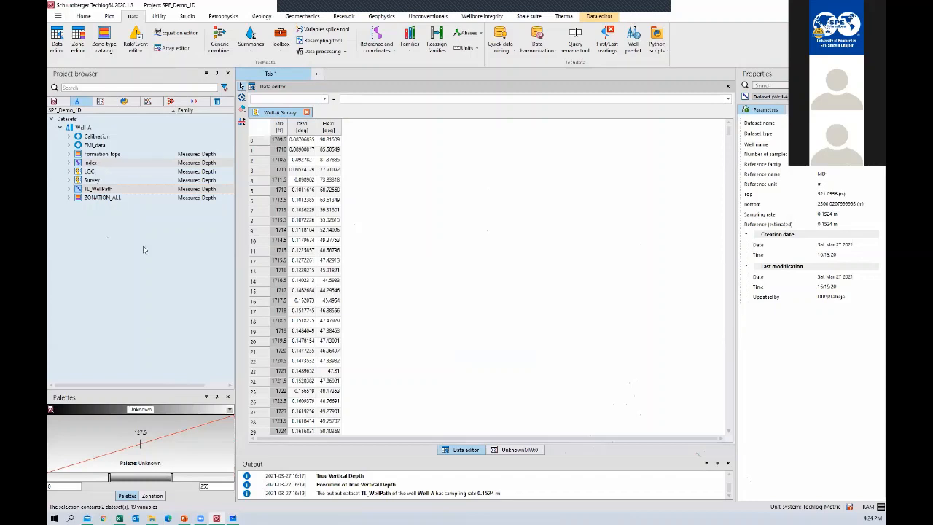
right_click(133, 330)
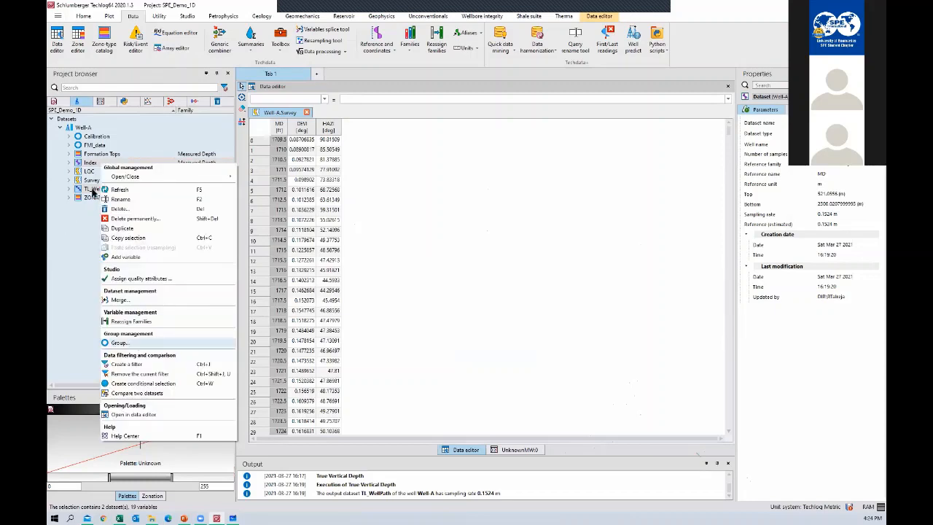
left_click(98, 189)
left_click(99, 162, "ctrl")
right_click(99, 161)
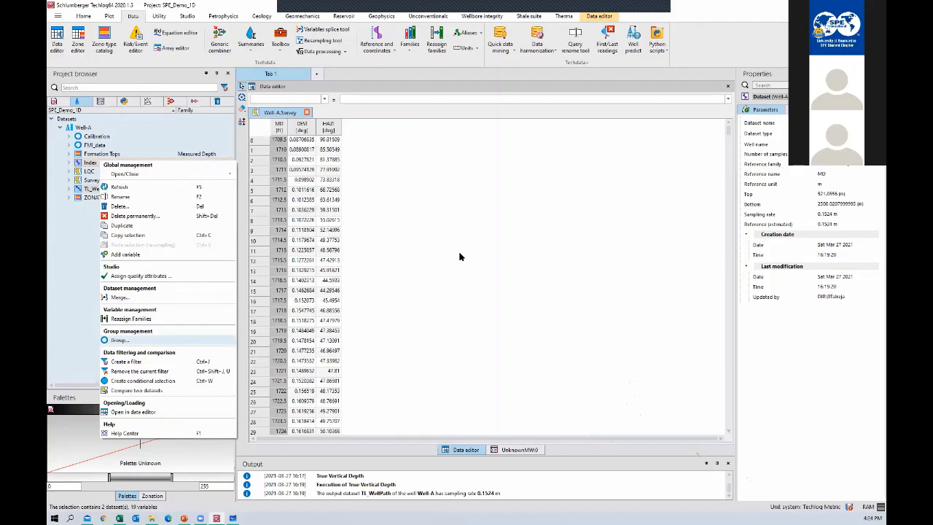
key("Return")
type("Index_")
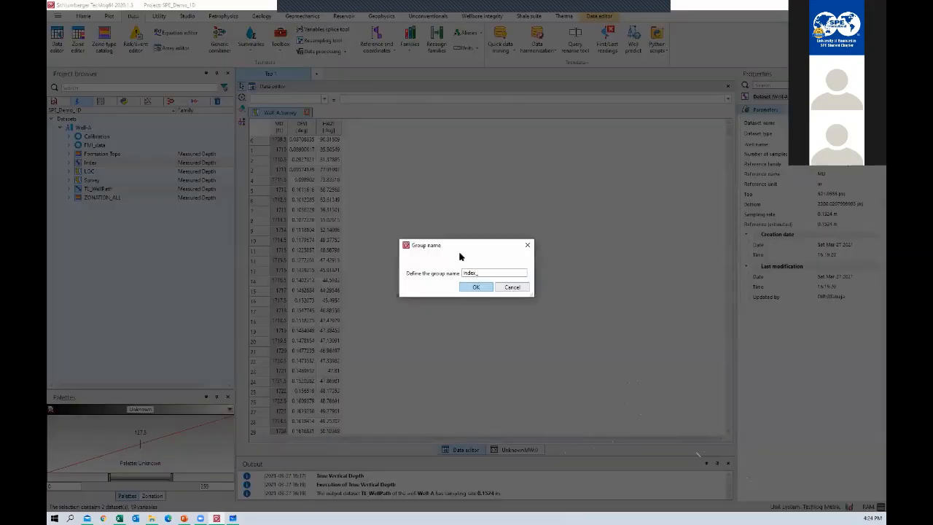
type("Path")
key("Return")
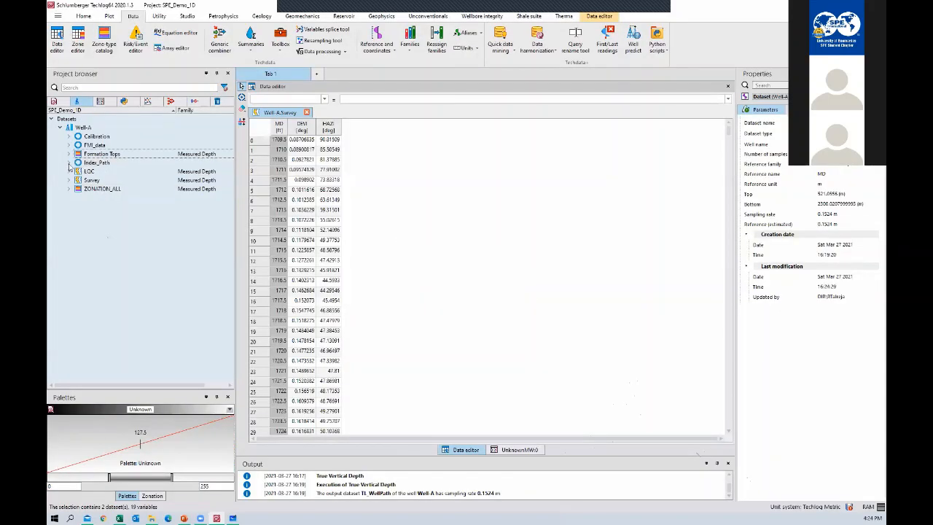
double_click(111, 164)
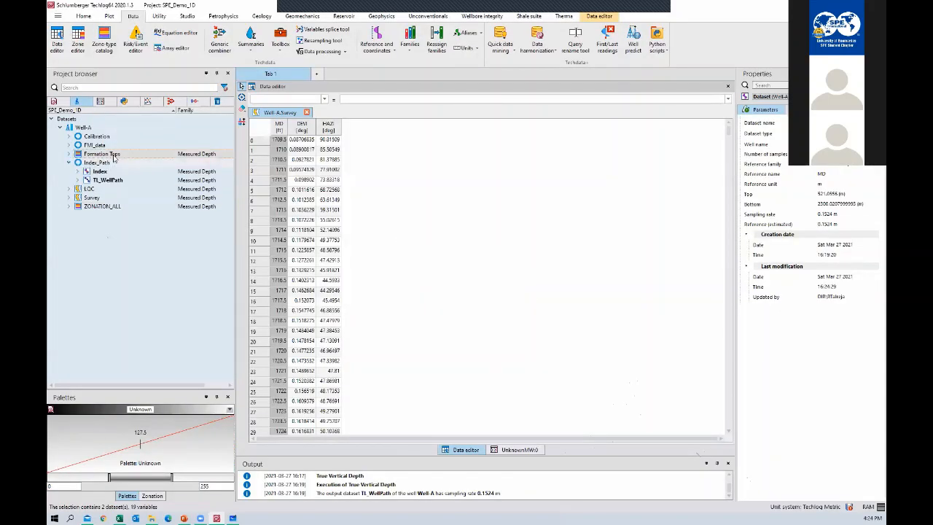
Check which datasets the Calibration group holds, collapse it, and select TL_WellPath in the Index_Path group.
left_click(70, 137)
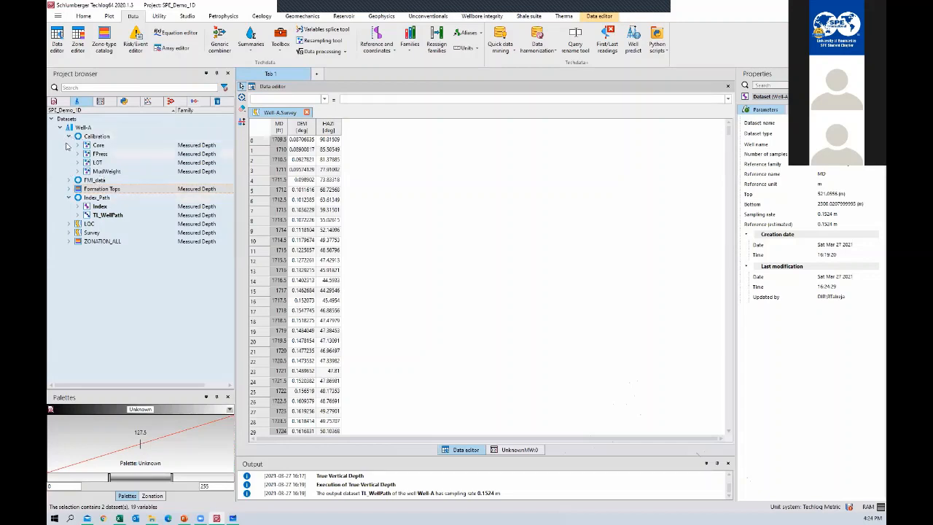
left_click(69, 137)
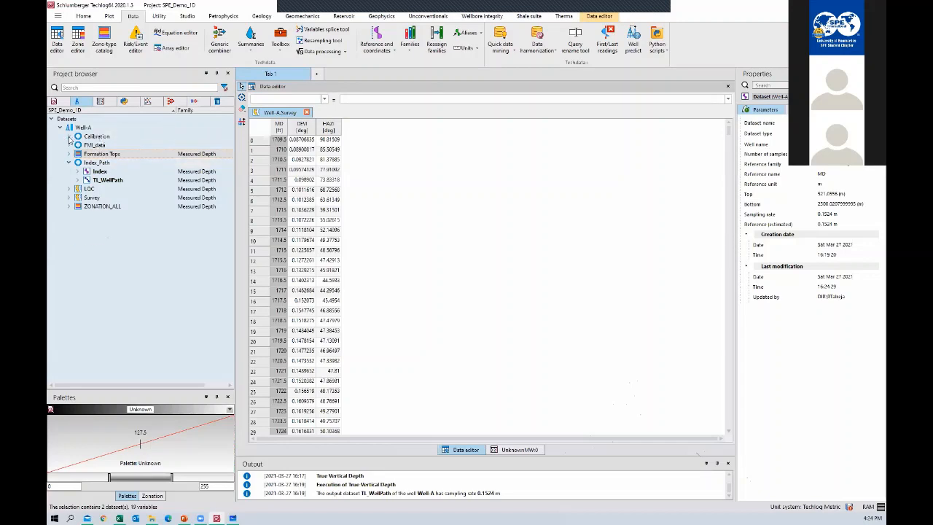
left_click(109, 180)
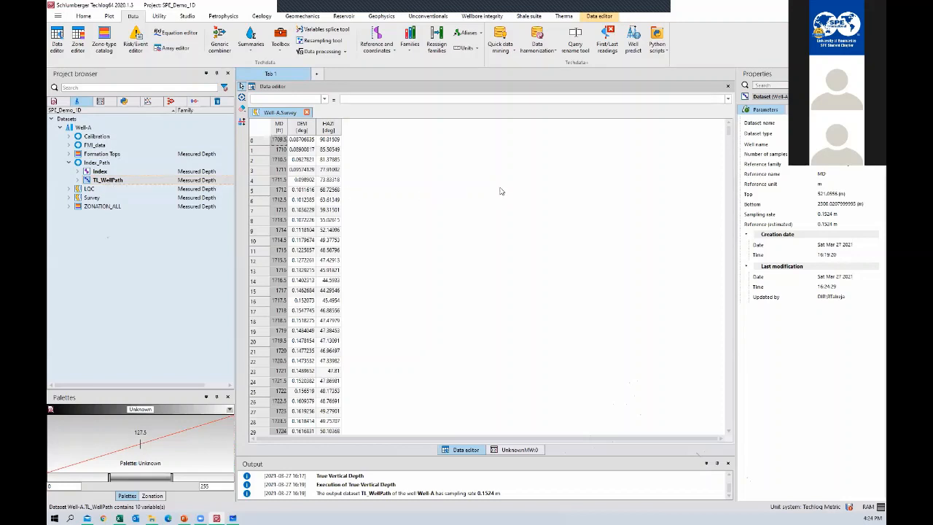
left_click(327, 162)
On the whiteboard, draw a ground line labelled GL, a depth bar starting at it, and a shorter bar starting deeper.
left_click(232, 518)
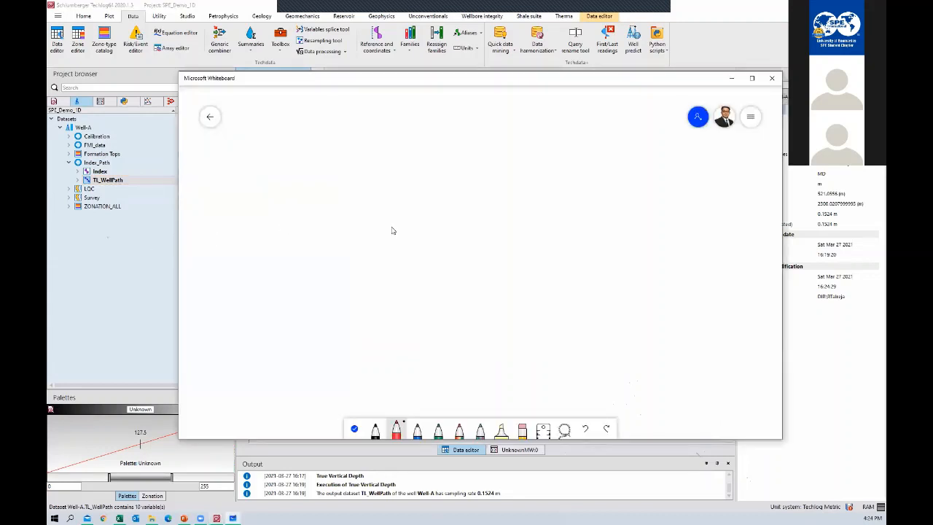
left_click_drag(305, 154, 449, 158)
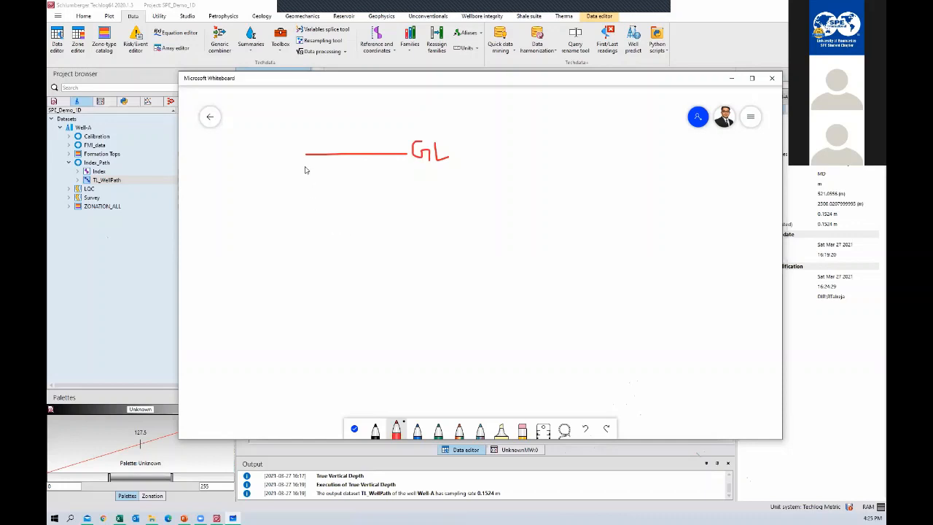
mouse_move(267, 154)
left_mouse_down()
mouse_move(302, 154)
mouse_move(280, 397)
mouse_move(299, 397)
left_mouse_up()
mouse_move(354, 246)
left_mouse_down()
mouse_move(379, 244)
mouse_move(369, 305)
mouse_move(377, 397)
mouse_move(389, 392)
left_mouse_up()
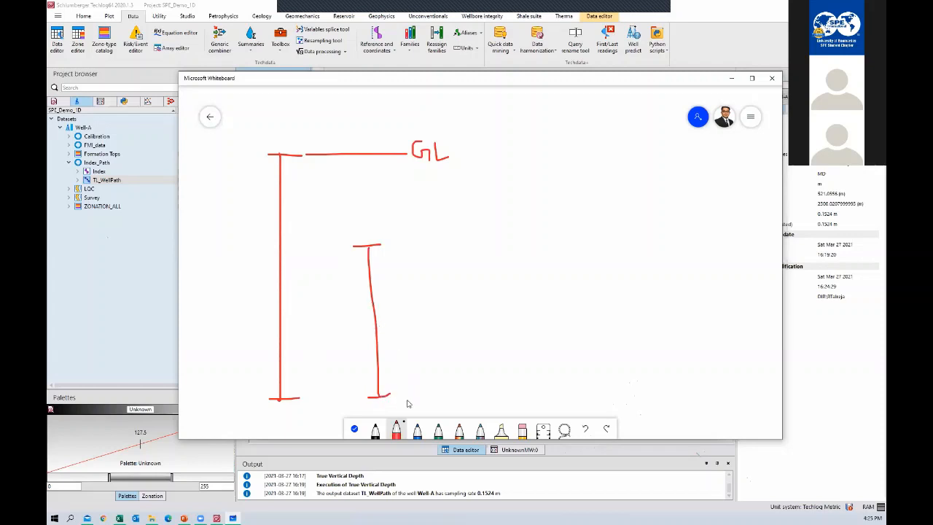
With the blue pen, circle the gap between GL and the shorter bar, then add a tick and an X beside it.
left_click(416, 429)
mouse_move(357, 239)
left_mouse_down()
mouse_move(380, 166)
mouse_move(344, 182)
mouse_move(362, 236)
left_mouse_up()
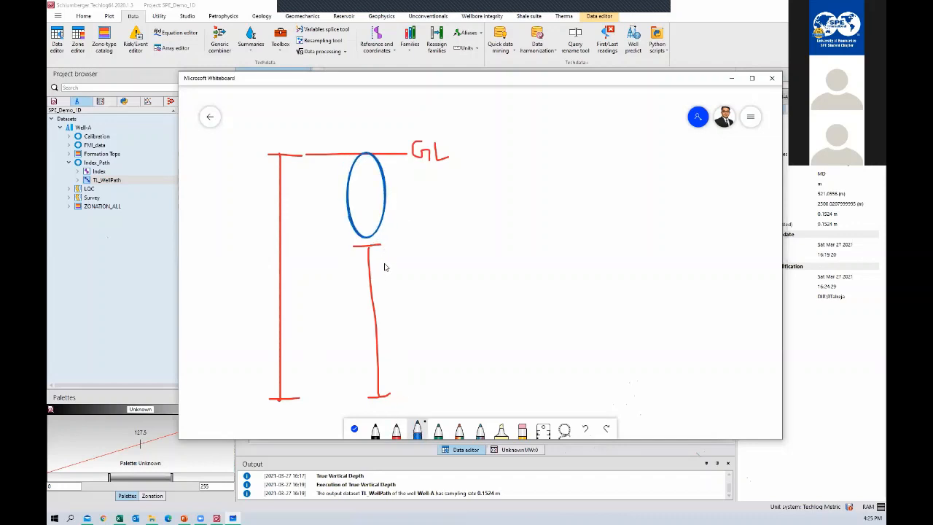
mouse_move(369, 192)
left_mouse_down()
mouse_move(403, 186)
mouse_move(441, 196)
left_mouse_up()
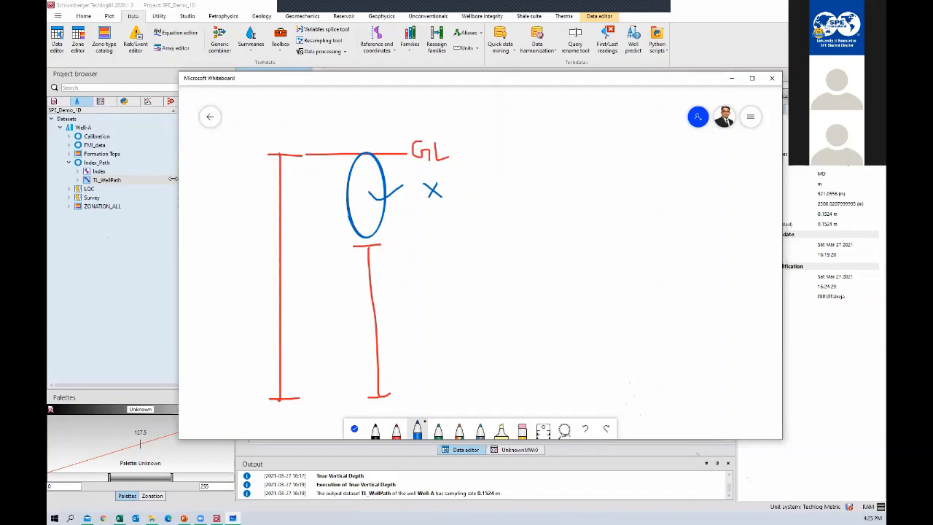
Return to Techlog and examine the Survey dataset's first-row MD, DEVI and HAZI values and its deviation column.
left_click(116, 221)
double_click(92, 198)
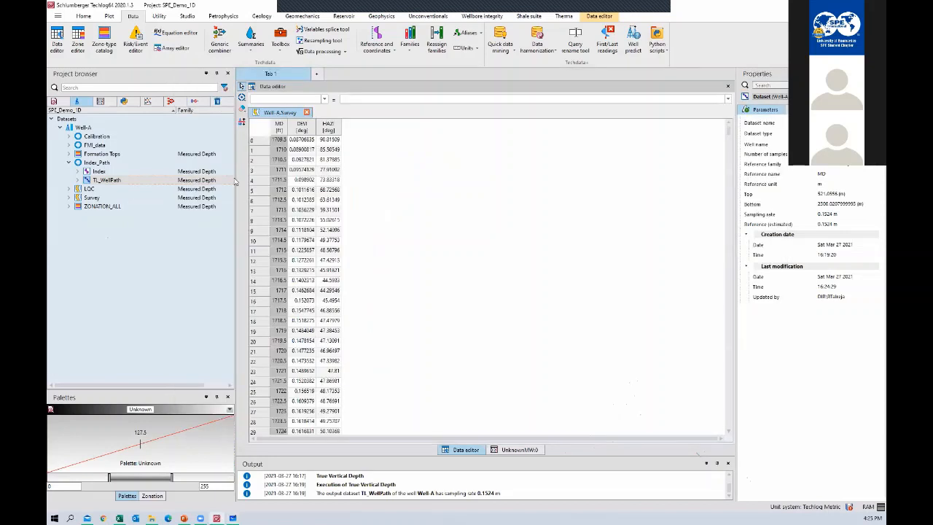
left_click(274, 145)
left_click(276, 145)
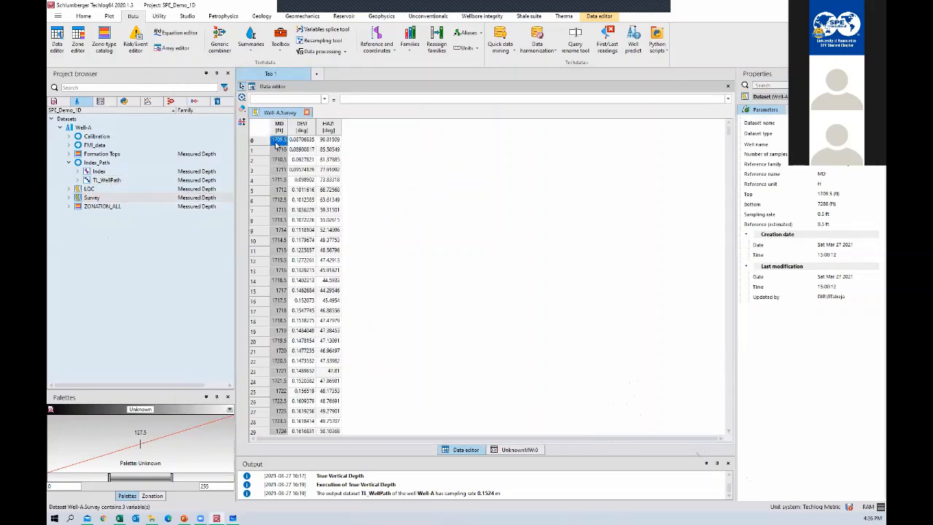
left_click(306, 145)
left_click(330, 143)
left_click(257, 144)
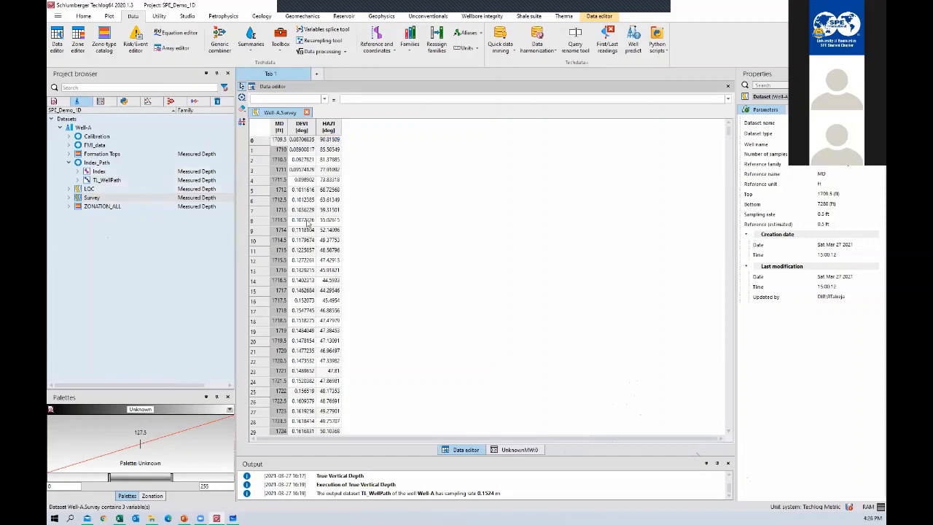
left_click_drag(307, 346, 298, 142)
left_click(300, 137)
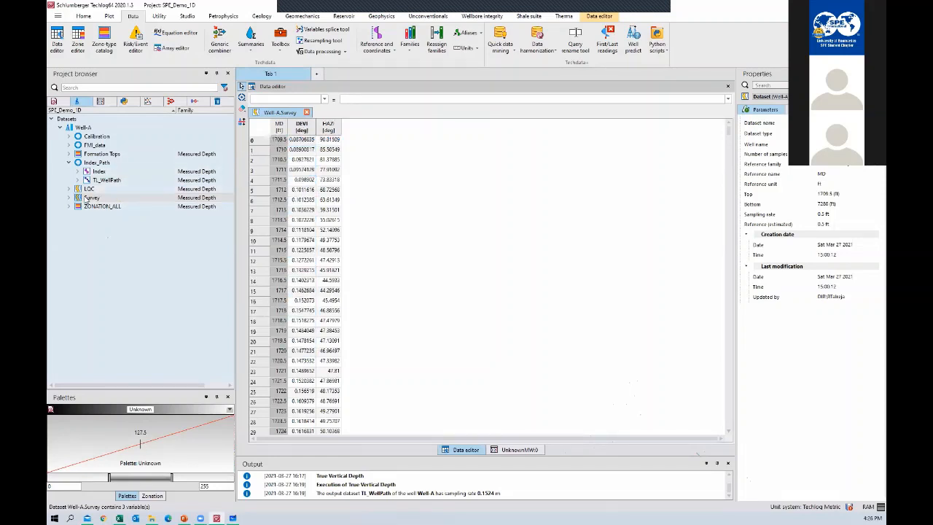
Change the dataset type of Well-A's Survey dataset.
left_click(847, 163)
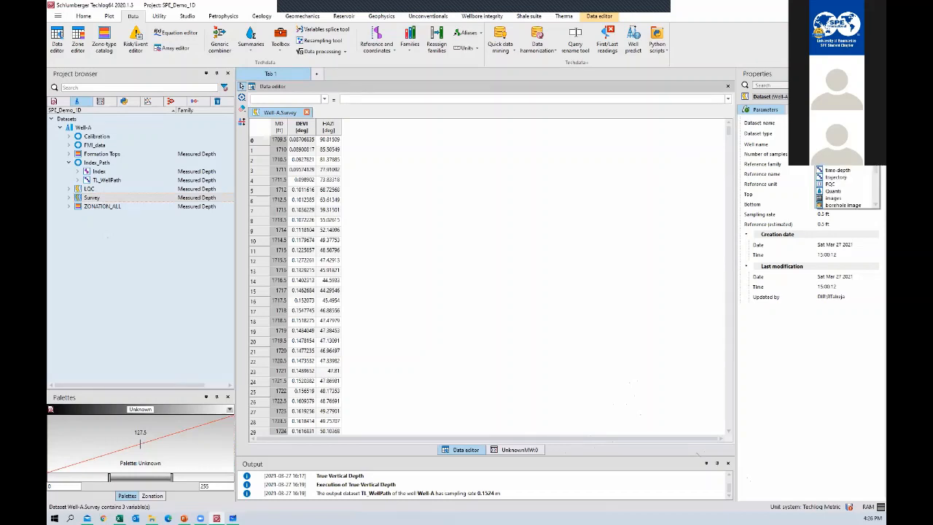
left_click(772, 161)
right_click(259, 145)
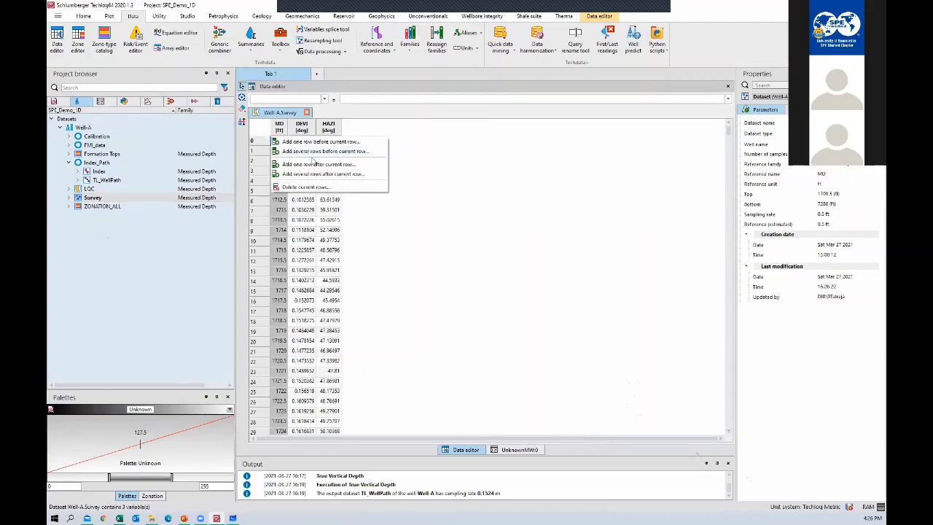
left_click(318, 165)
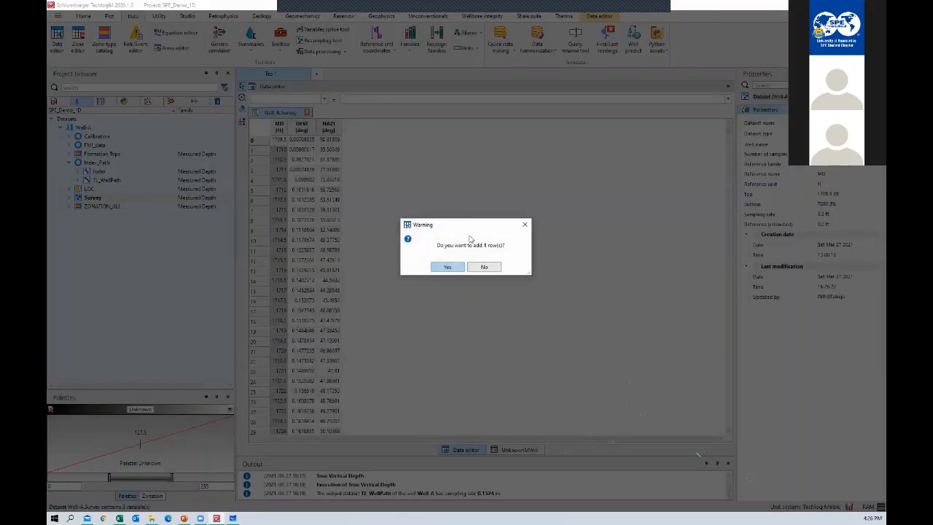
left_click(483, 267)
Insert one row above the first reading of the Survey dataset and set its MD, DEVI and HAZI to 0.
right_click(254, 142)
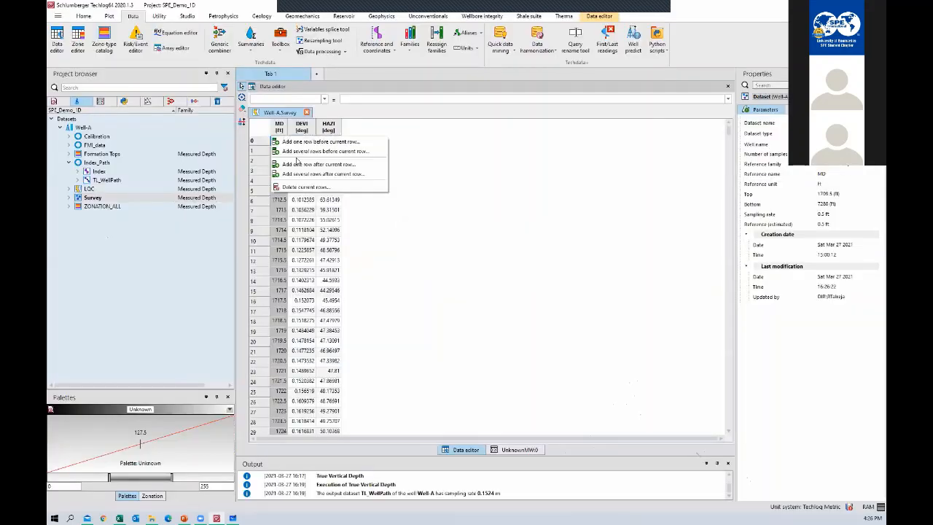
left_click(317, 164)
left_click(446, 267)
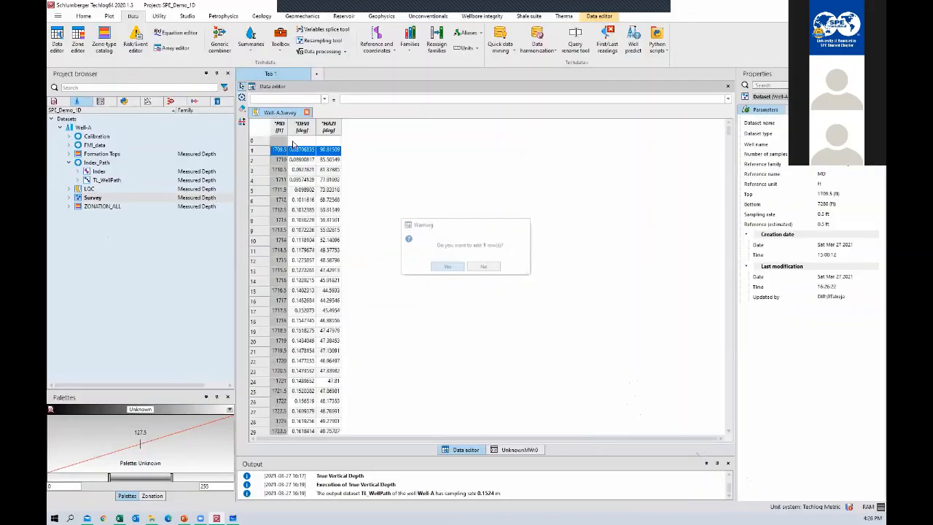
double_click(282, 141)
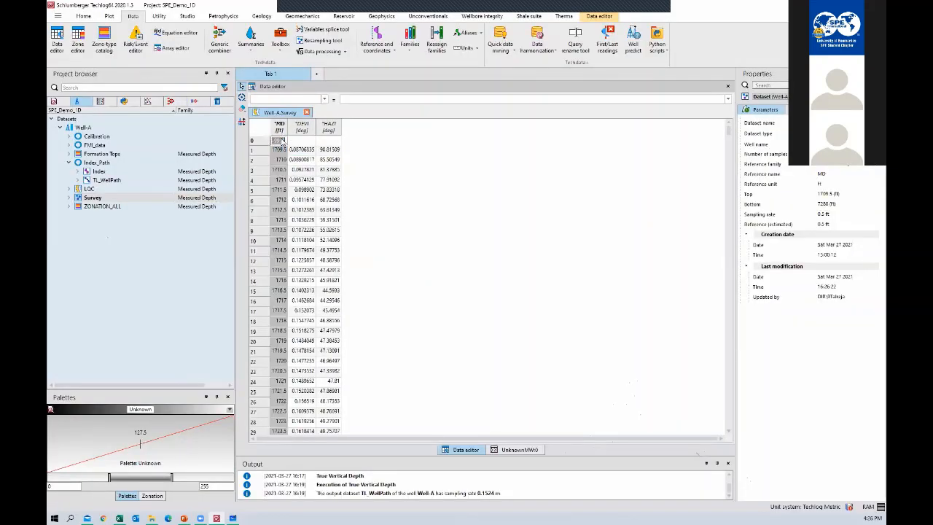
type("0")
left_click(303, 141)
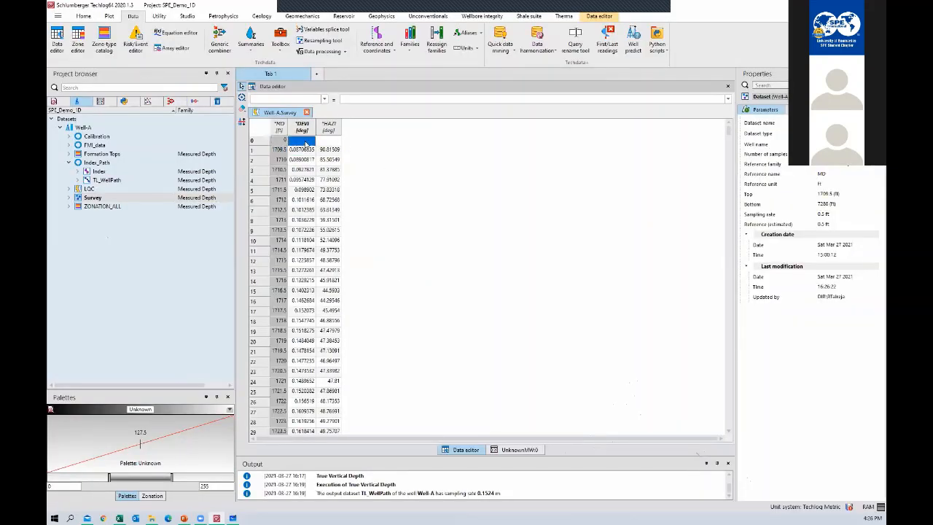
type("0")
left_click(330, 141)
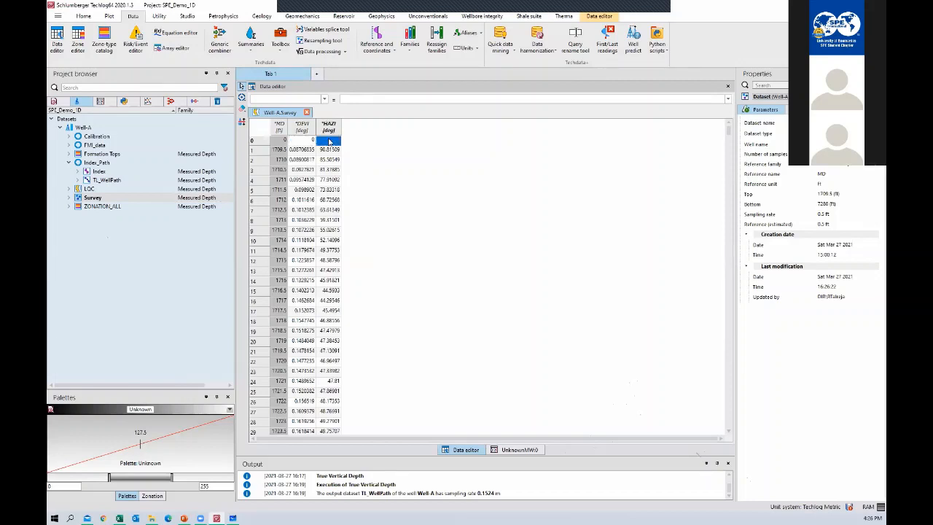
type("0")
left_click(367, 154)
Review the MD, DEVI and HAZI columns and save the modified Survey dataset.
left_click_drag(280, 128, 332, 121)
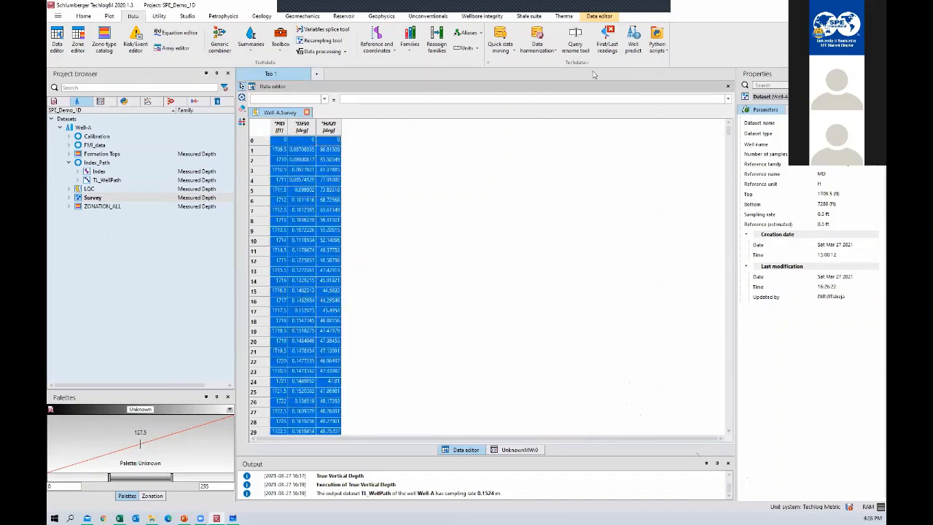
left_click(279, 143)
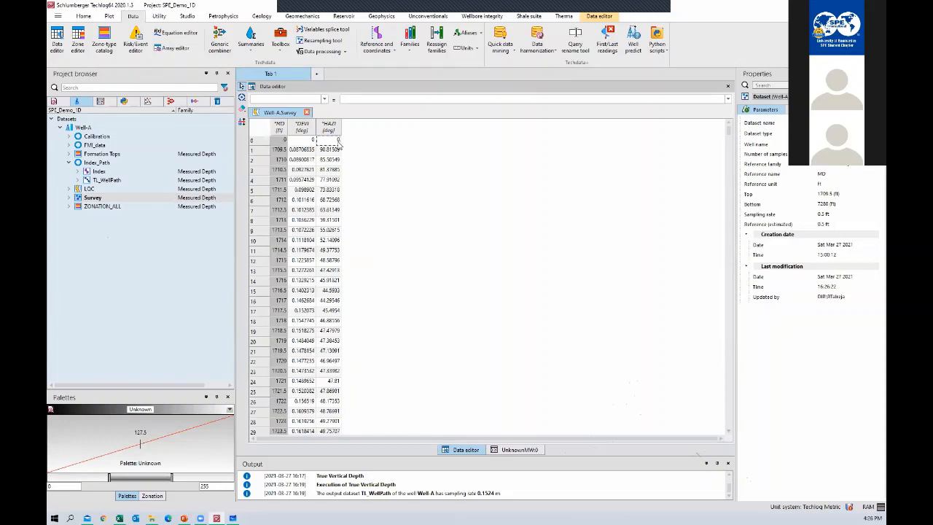
mouse_move(335, 139)
left_mouse_down()
mouse_move(278, 138)
mouse_move(325, 132)
left_mouse_up()
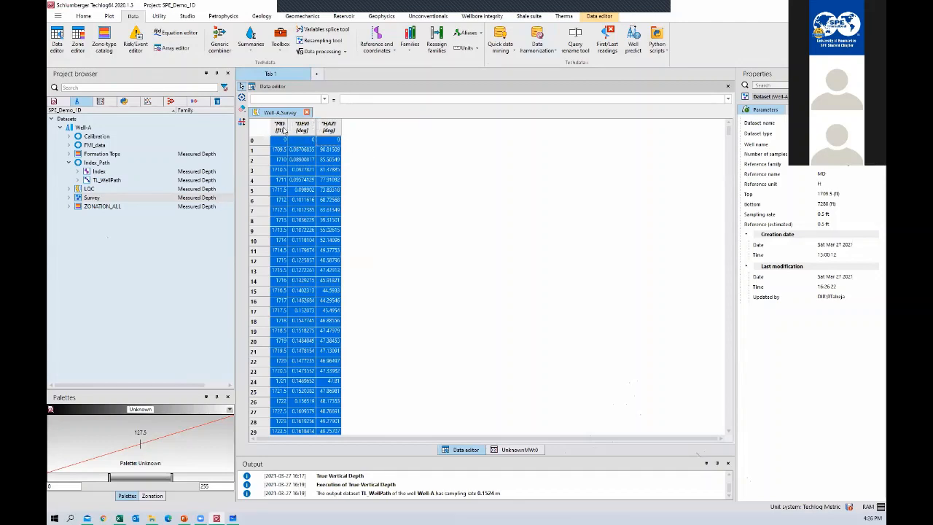
left_click(384, 125)
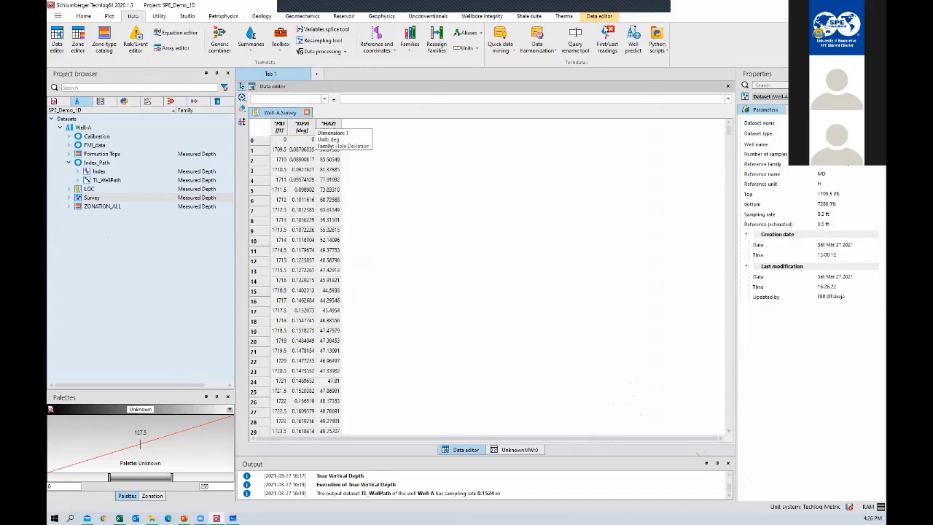
left_click(602, 18)
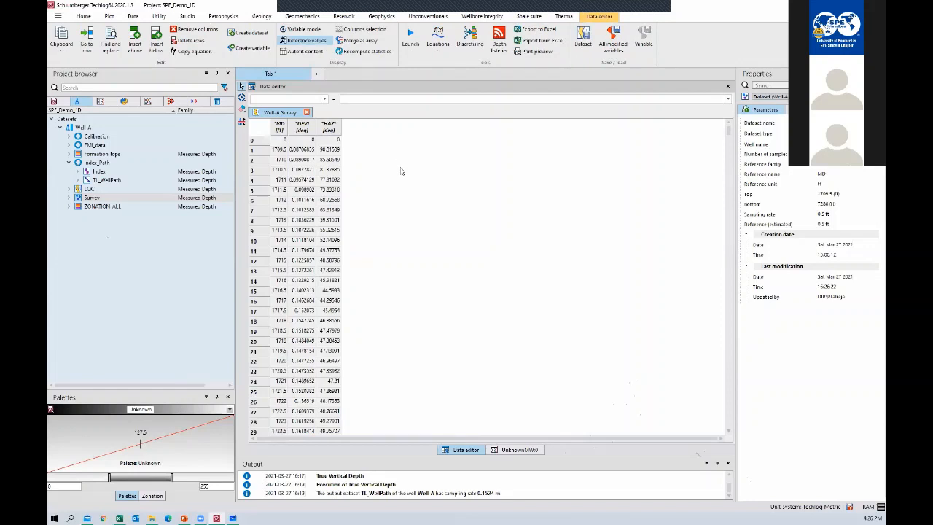
key("ctrl+s")
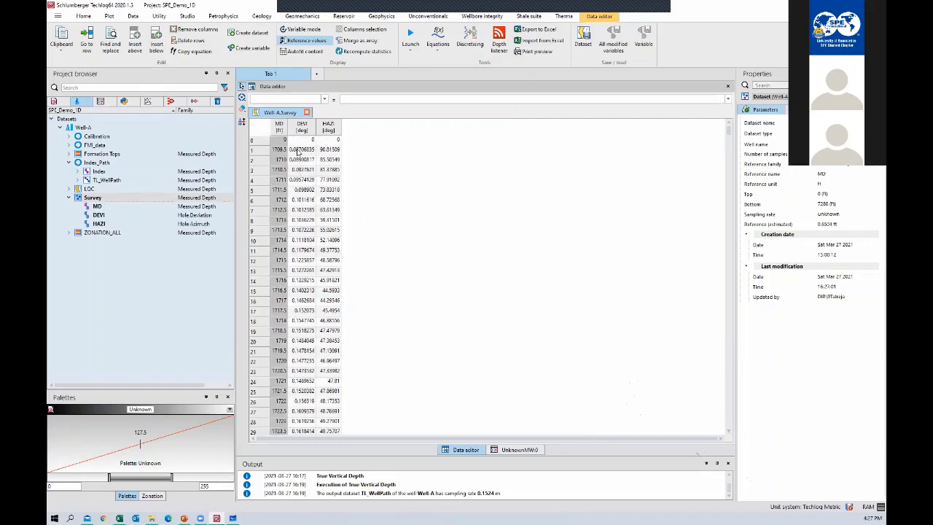
Examine the added zero row against the first Survey readings and close the data editor.
left_click_drag(279, 142, 408, 193)
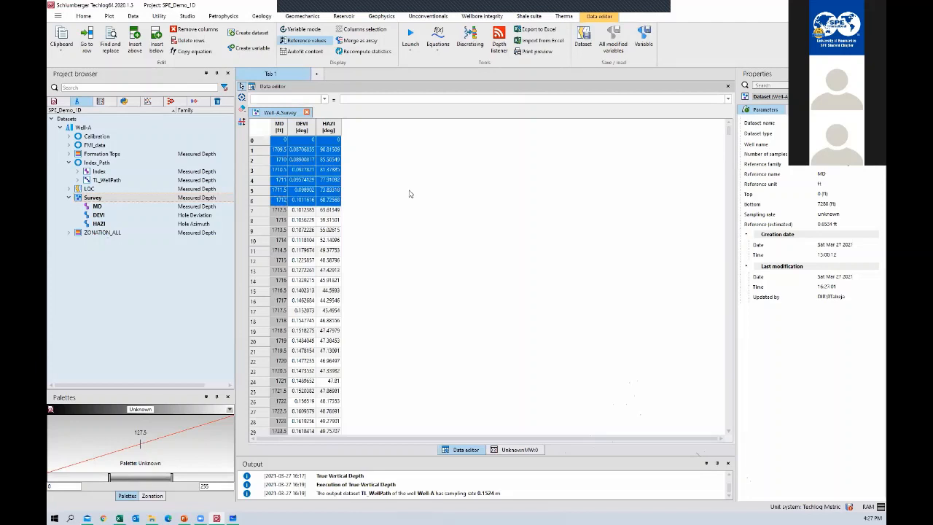
left_click_drag(409, 194, 409, 194)
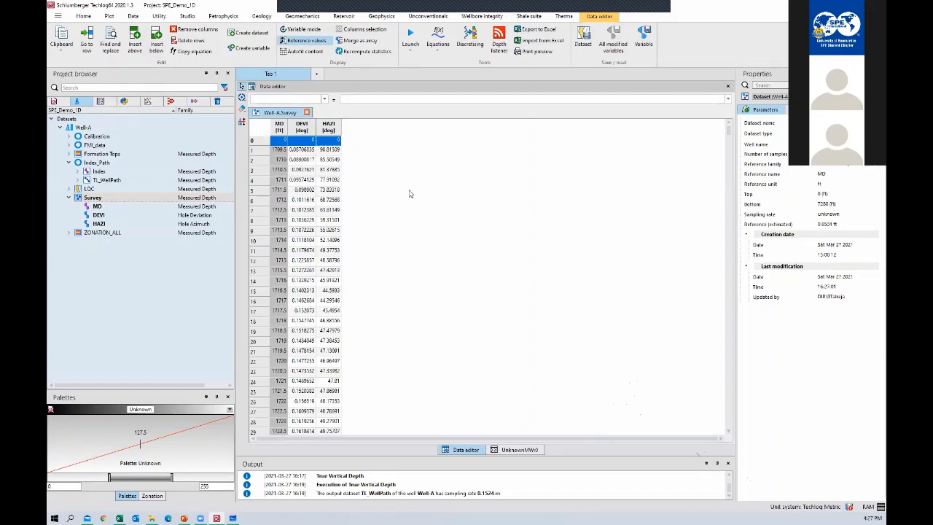
left_click(442, 165)
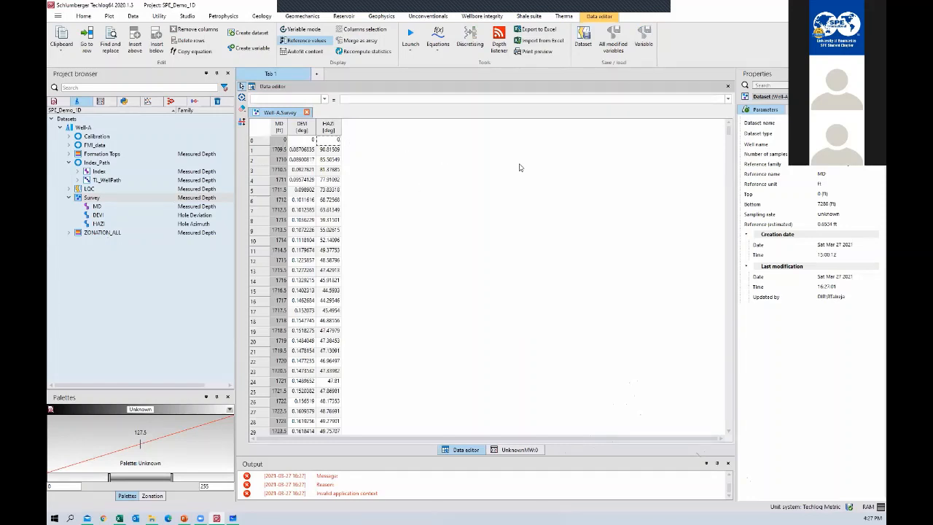
left_click(302, 143)
left_click(336, 140)
left_click(721, 88)
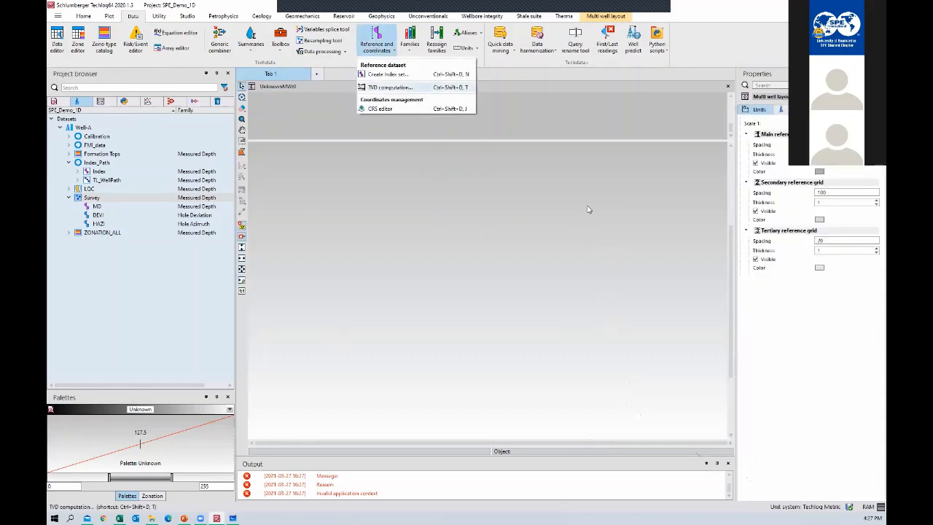
Create a True Vertical Depth computation, and load the Survey dataset into it with its dataset type changed.
key("Return")
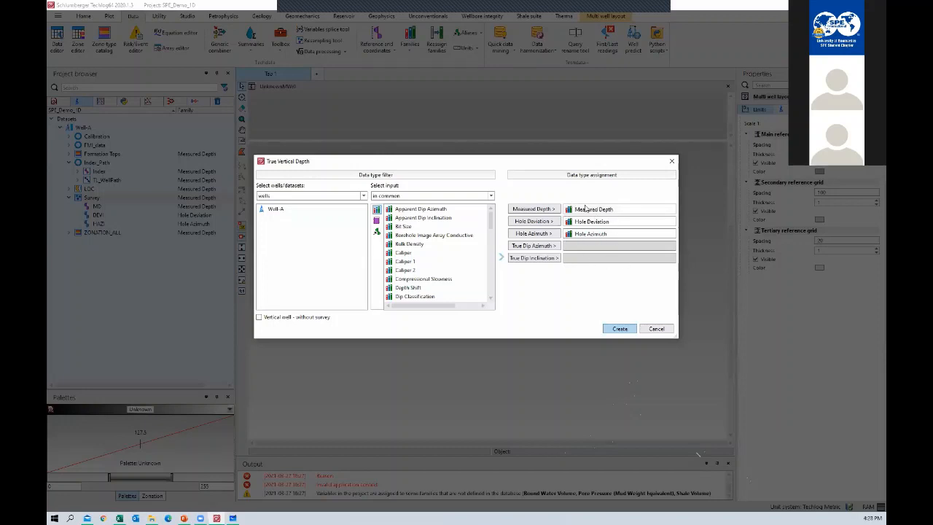
left_click(618, 328)
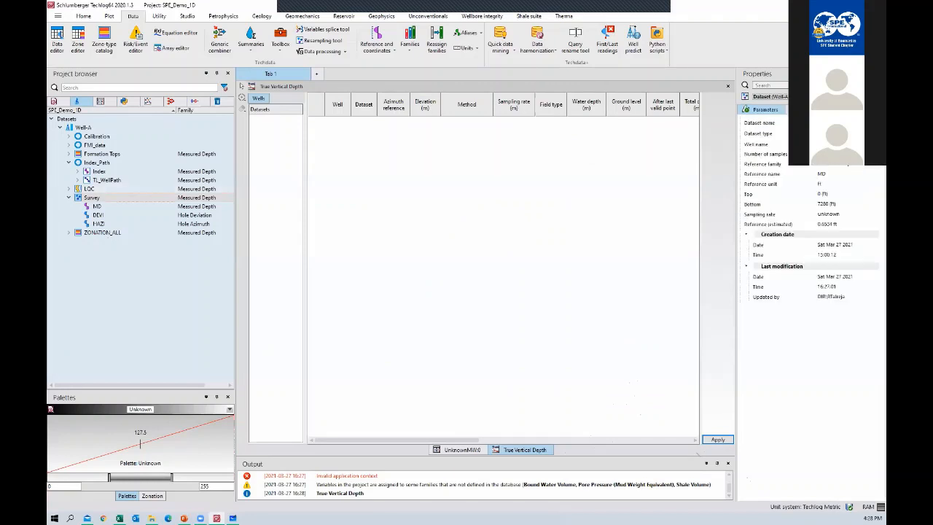
left_click(848, 164)
left_click(837, 155)
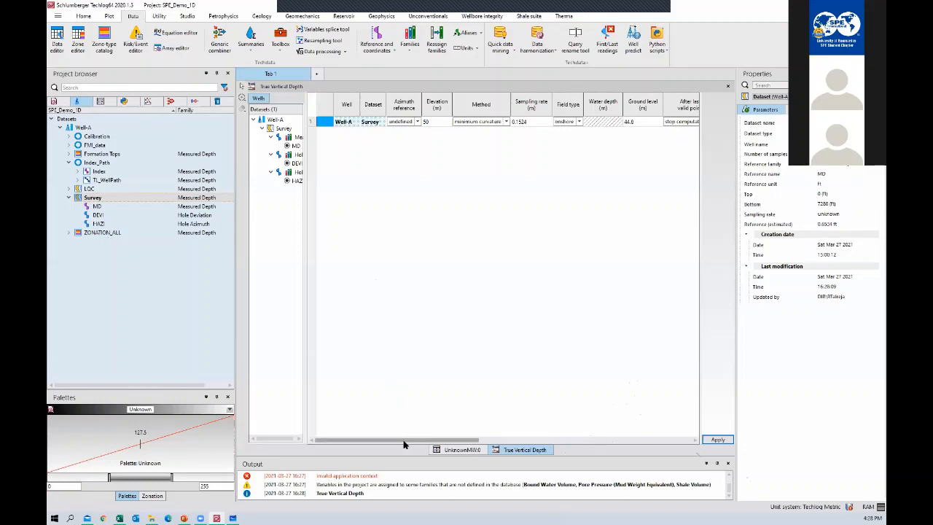
Run the TVD computation with "continue the trend" after the last valid point and a total depth of 2250 m.
left_click_drag(414, 442, 519, 440)
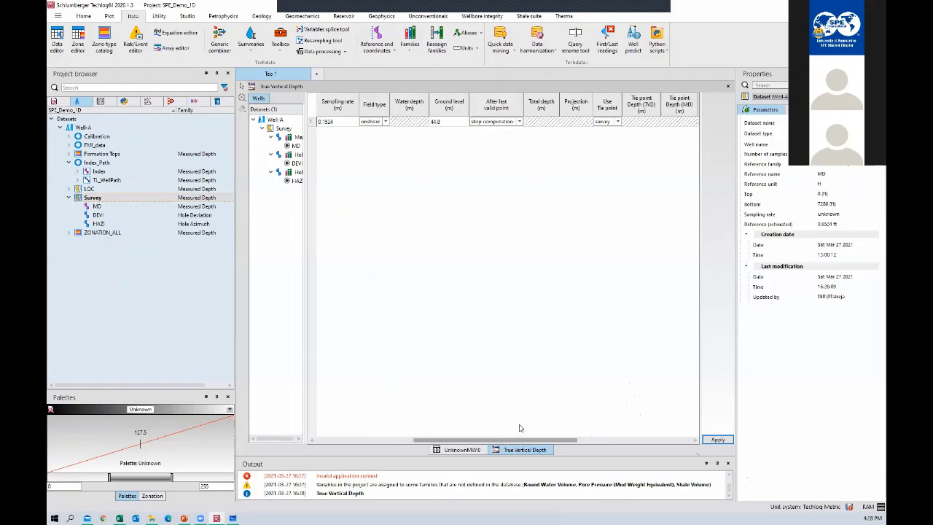
left_click(499, 122)
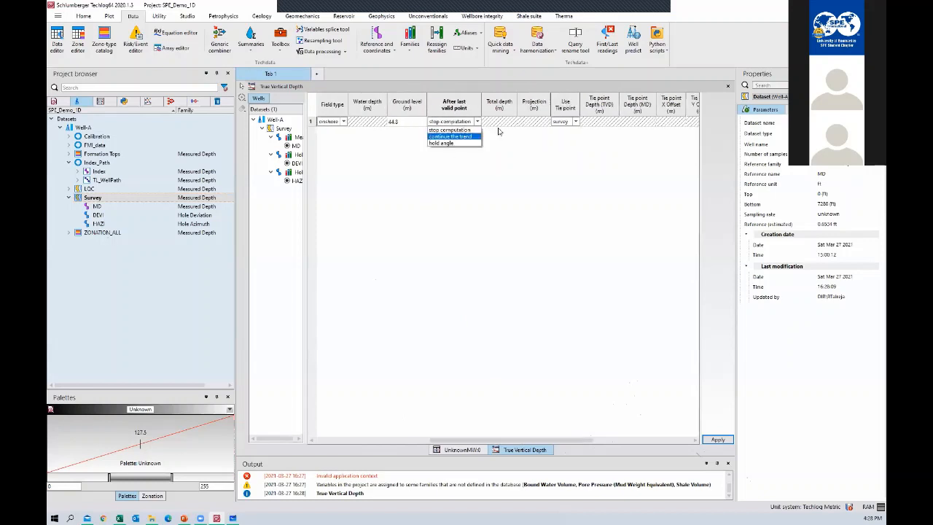
left_click(500, 130)
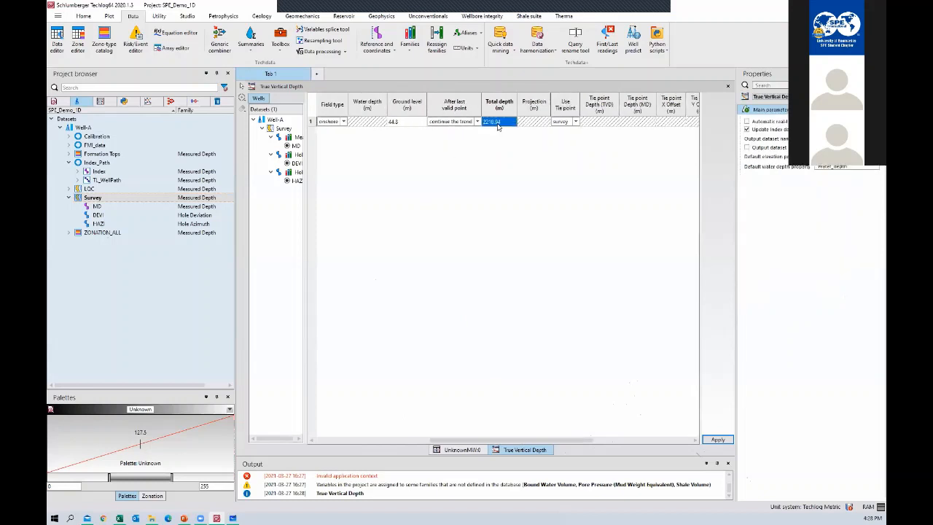
type("2250")
left_click(718, 439)
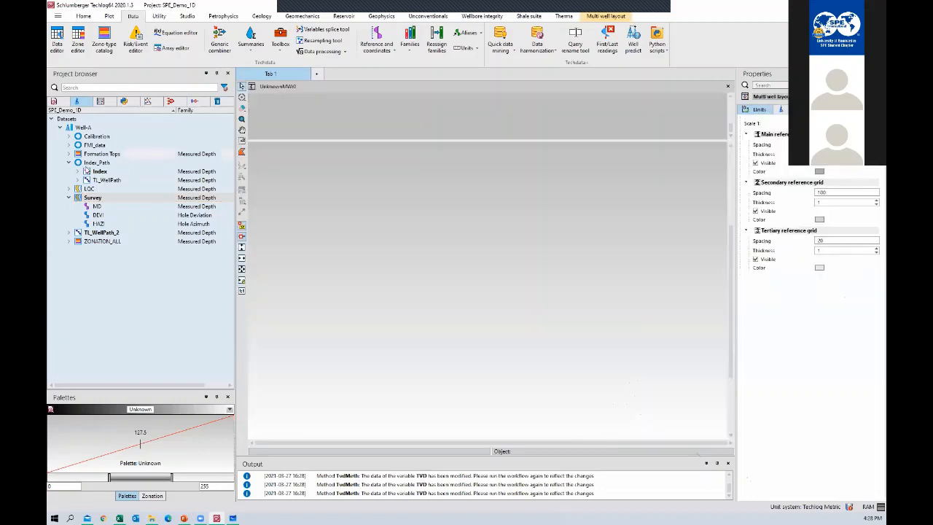
Check the recomputed datasets, then replace the old TL_WellPath in the Index_Path group with TL_WellPath_2.
left_click(95, 171)
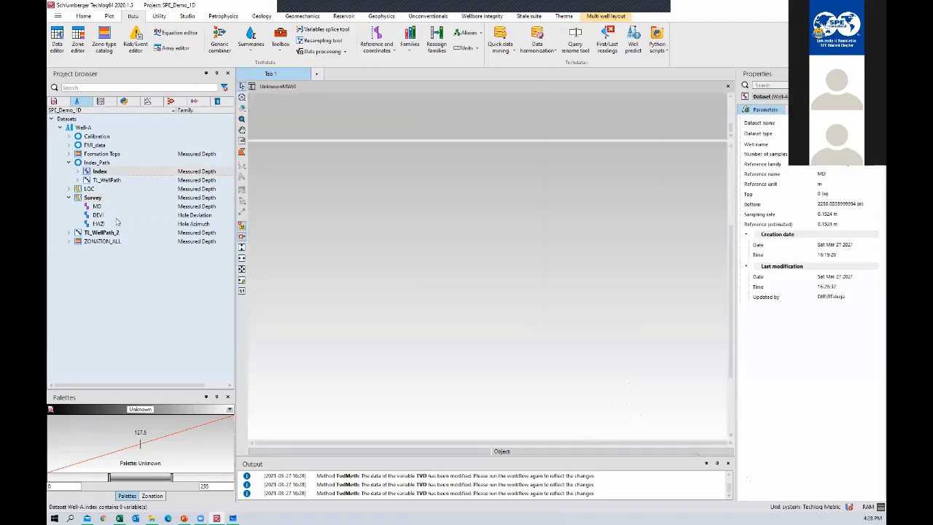
left_click(69, 233)
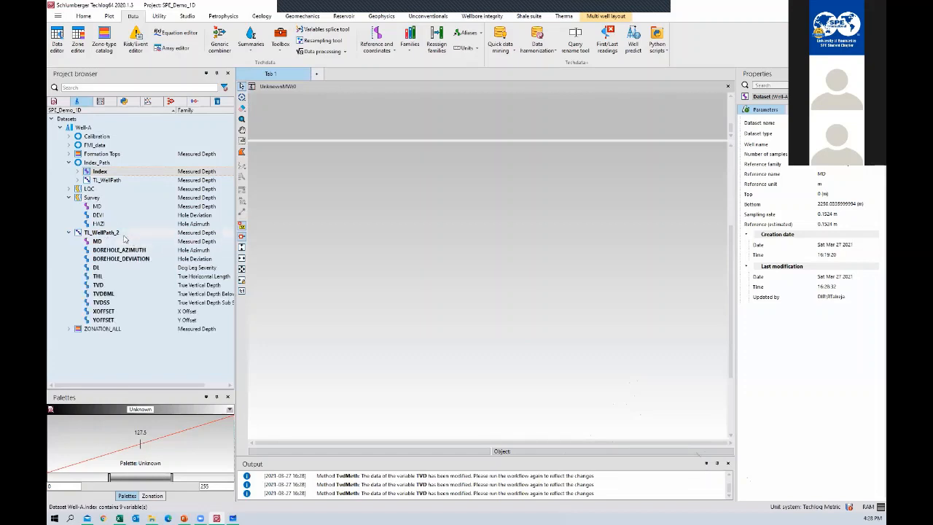
left_click(115, 181)
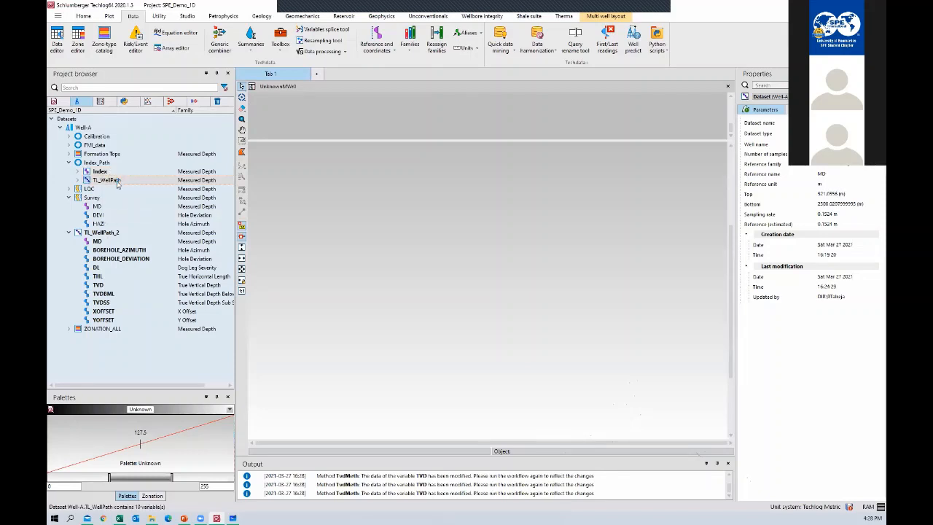
key("Delete")
left_click_drag(107, 225, 102, 164)
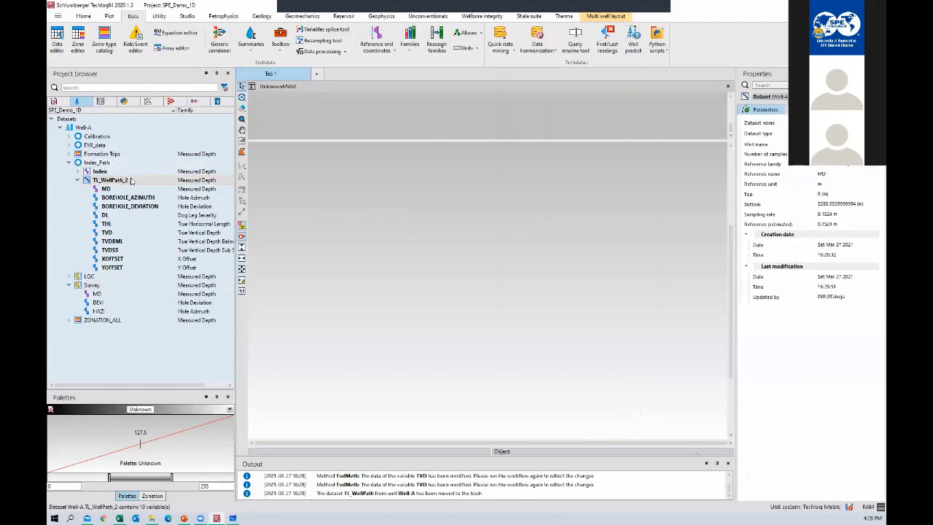
Rename TL_WellPath_2 as TL_WellPath and select the Index dataset in the same group.
left_click(111, 179)
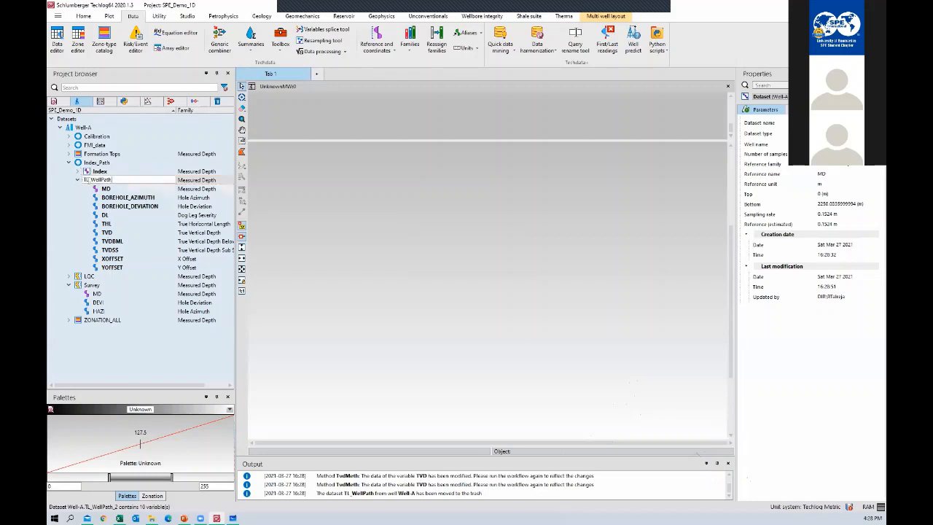
key("Return")
left_click(100, 171)
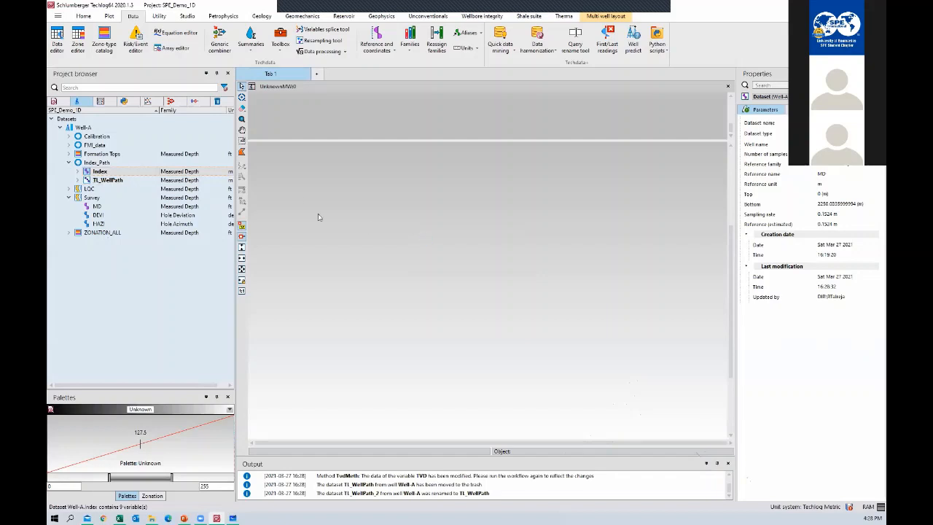
Plot BOREHOLE_AZIMUTH and BOREHOLE_DEVIATION from the Index dataset in the multi-well layout and inspect both curves over the whole well.
left_click(146, 190)
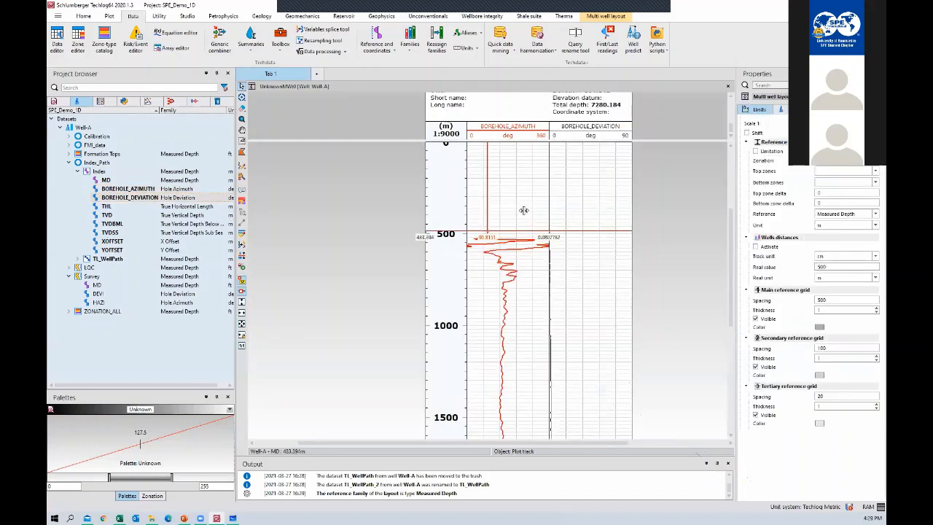
scroll(523, 210, "down", 2)
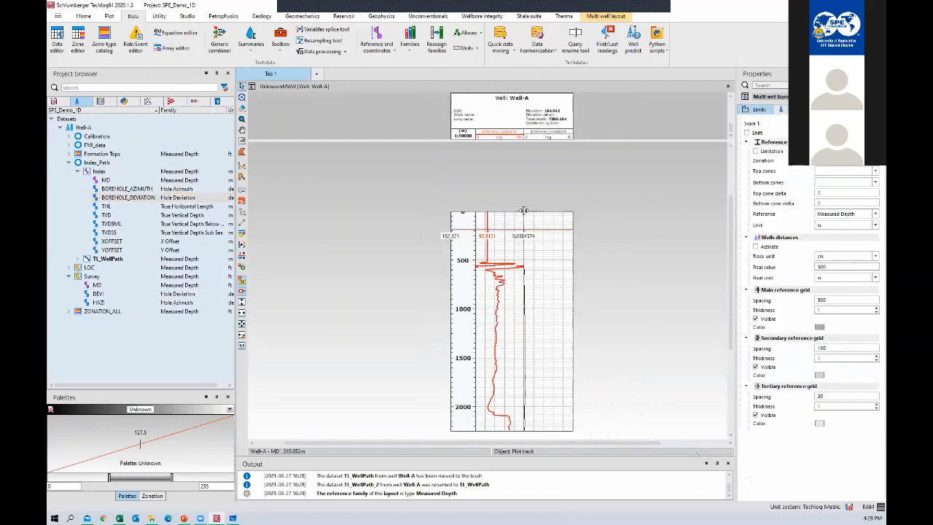
scroll(523, 210, "down", 2)
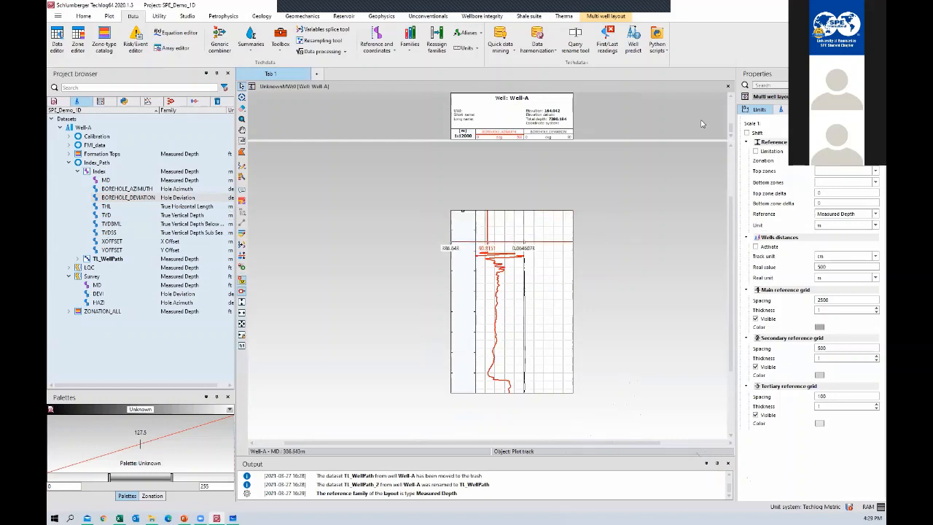
scroll(487, 265, "down", 1)
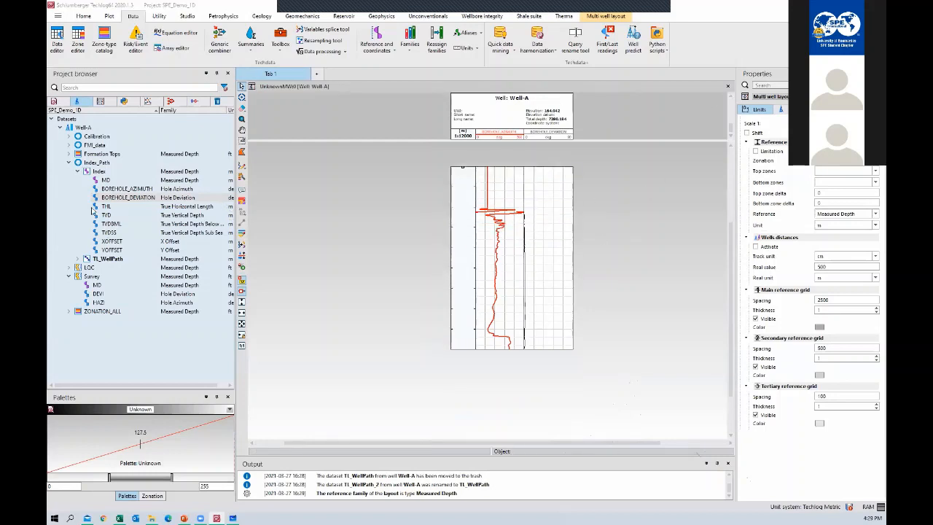
Close the borehole azimuth and deviation plot without saving it and collapse the Well-A dataset groups in the project tree.
key("ctrl+w")
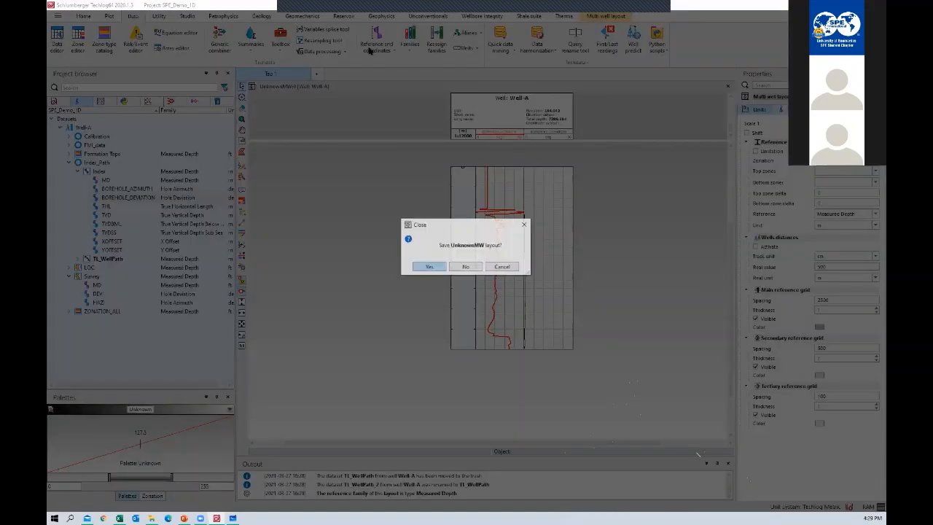
key("n")
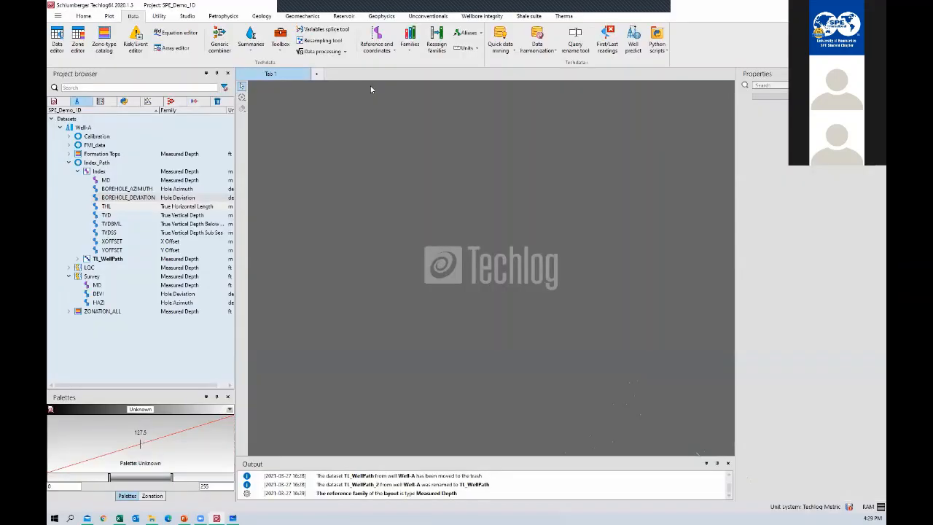
left_click(376, 45)
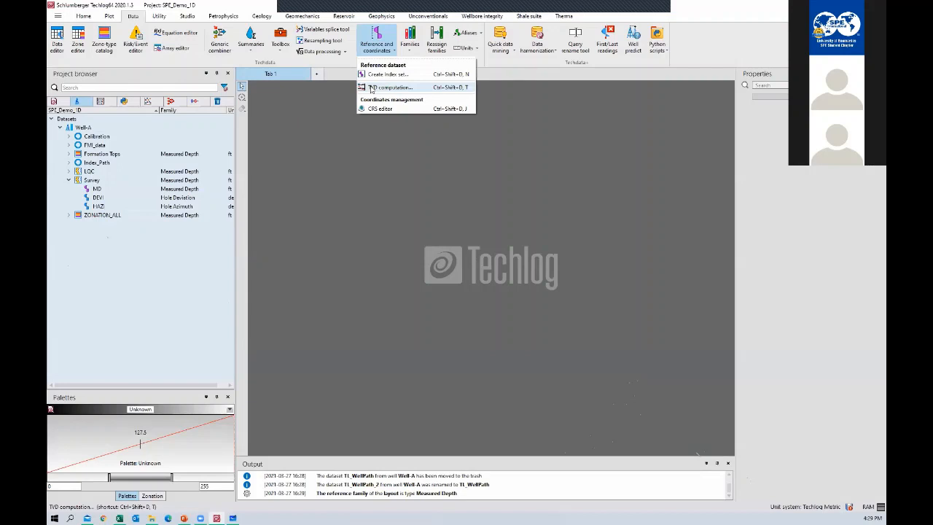
left_click(83, 164)
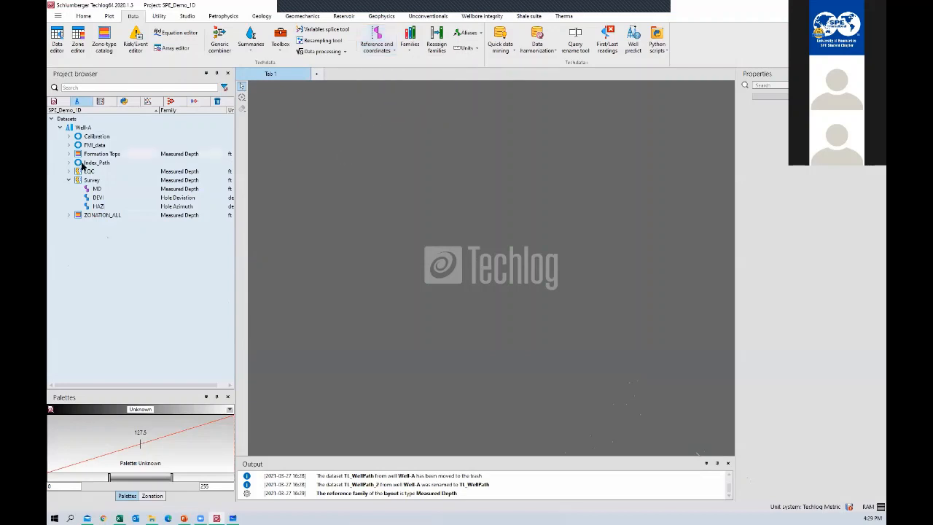
left_click(69, 181)
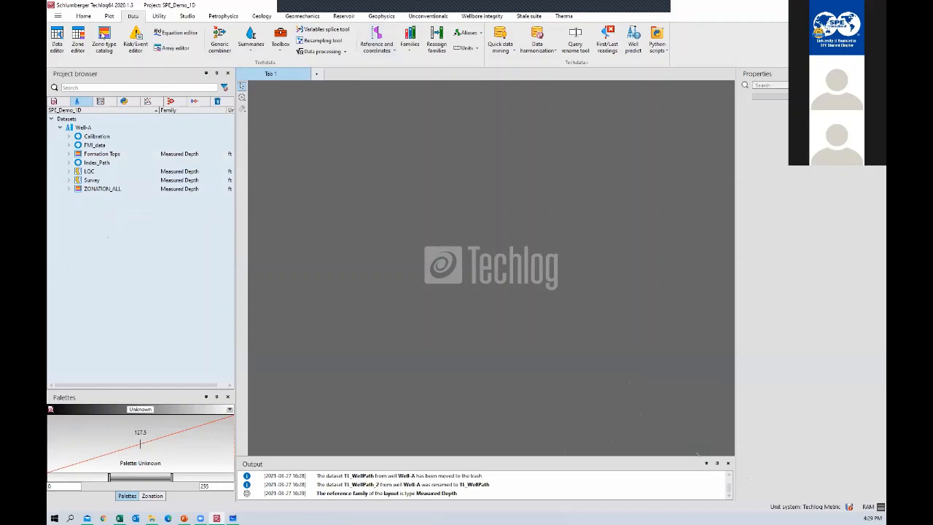
Open the Basic Logs layout for Well-A and apply all zones of the Formation Tops zonation to its tracks.
left_click(102, 102)
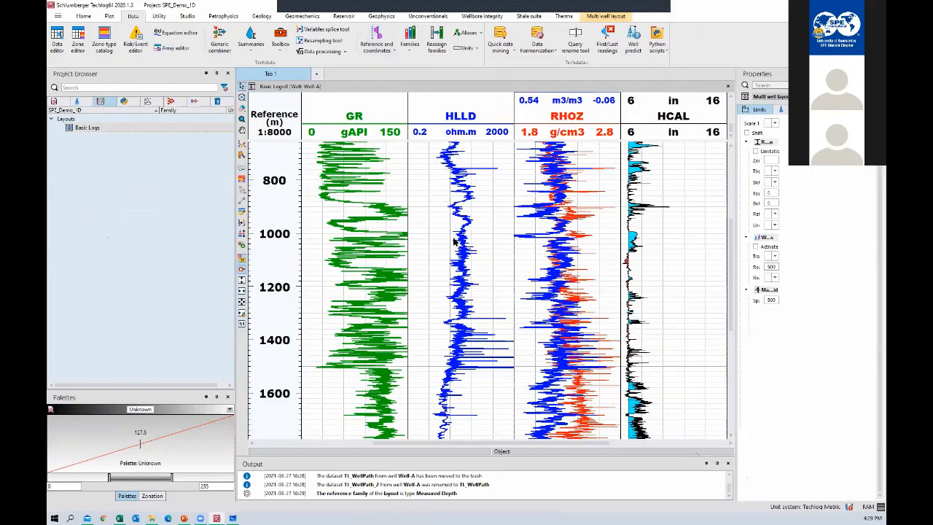
left_click(78, 102)
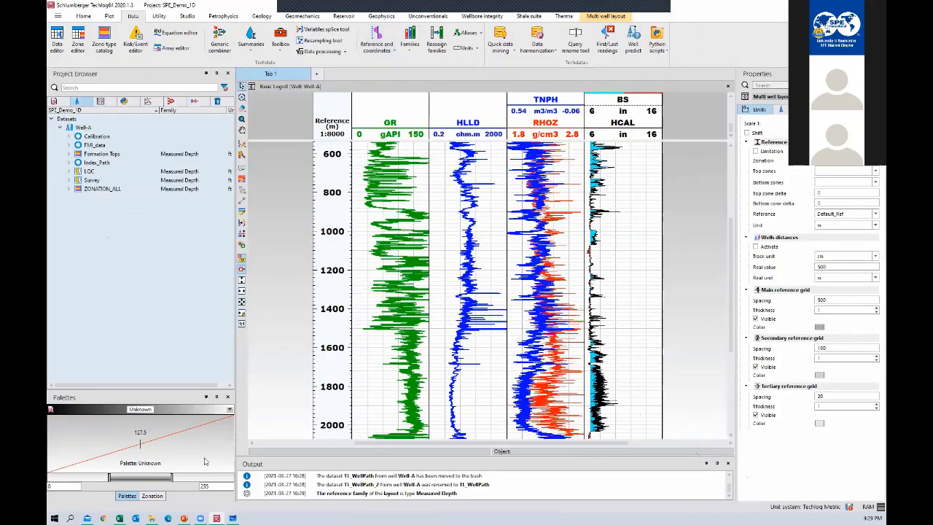
left_click(153, 497)
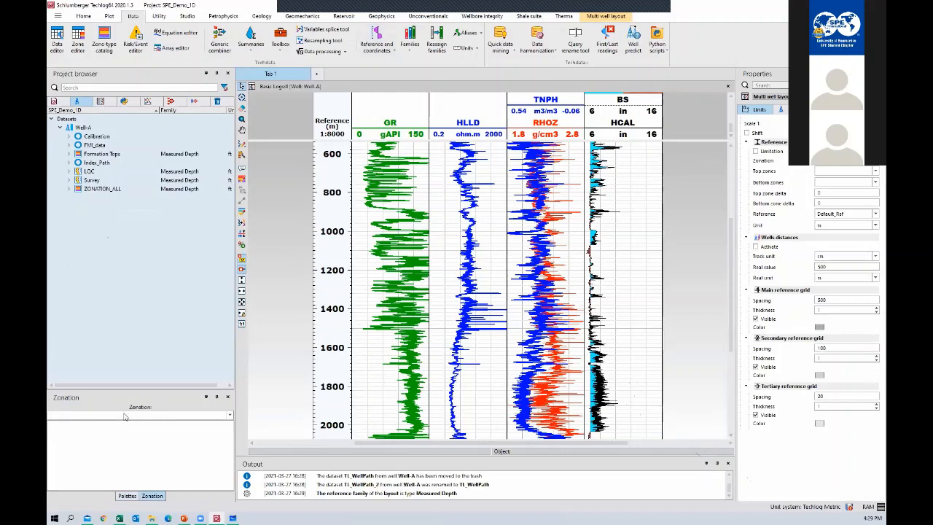
left_click(124, 415)
left_click(114, 428)
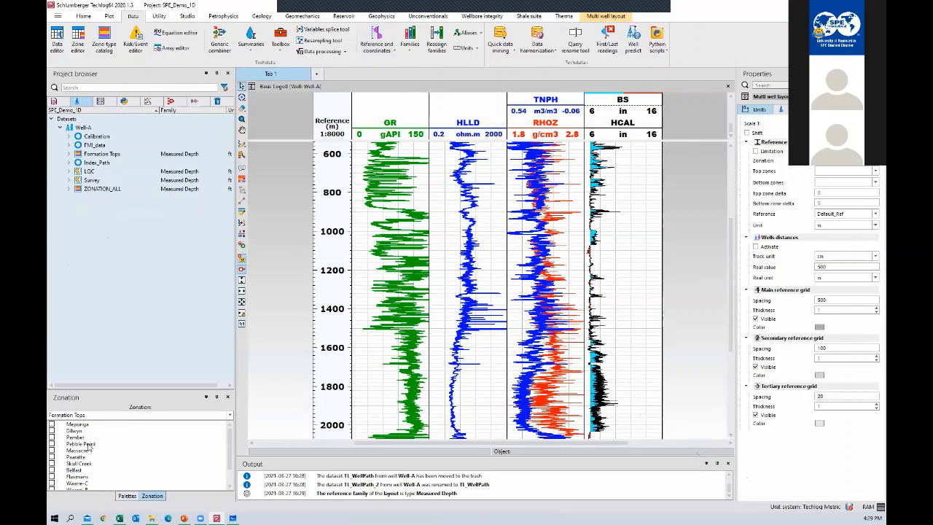
left_click(86, 445)
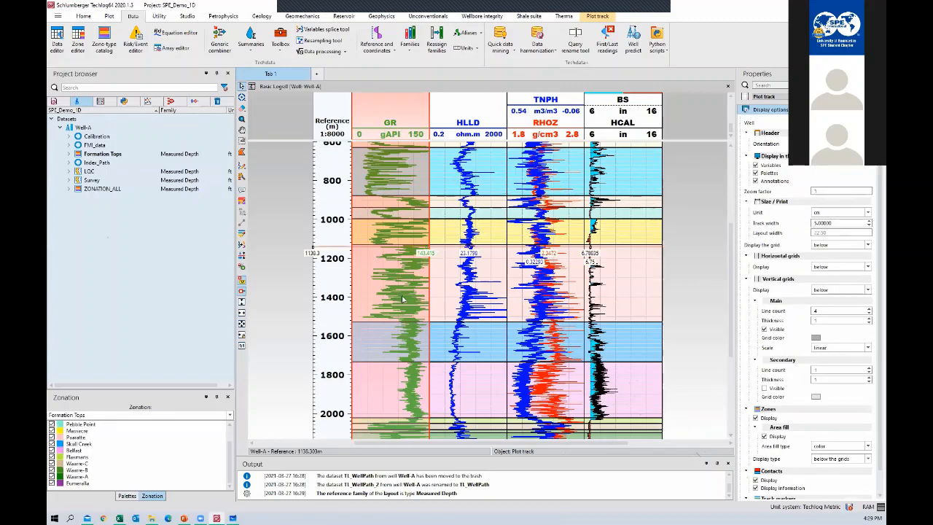
Add a Formation Tops zonation track between the reference and GR tracks and orient its zone names horizontally.
right_click(402, 284)
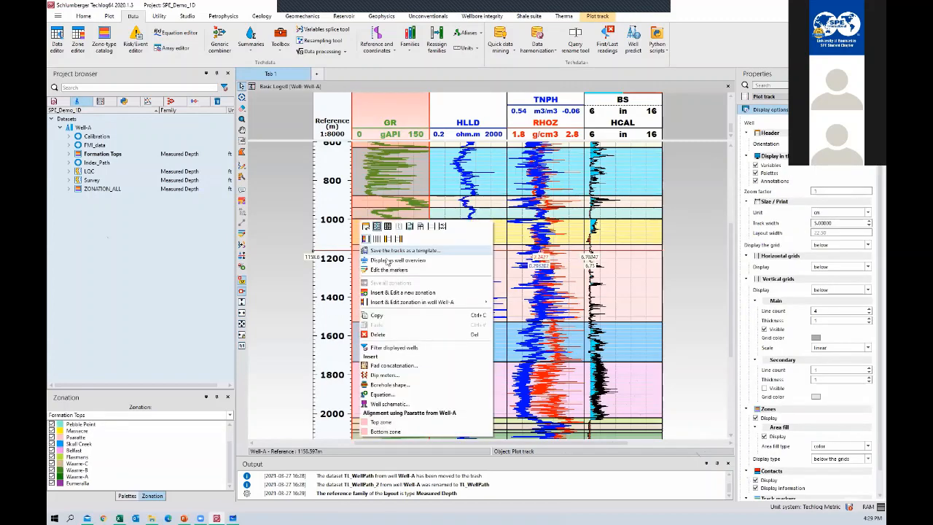
left_click(365, 239)
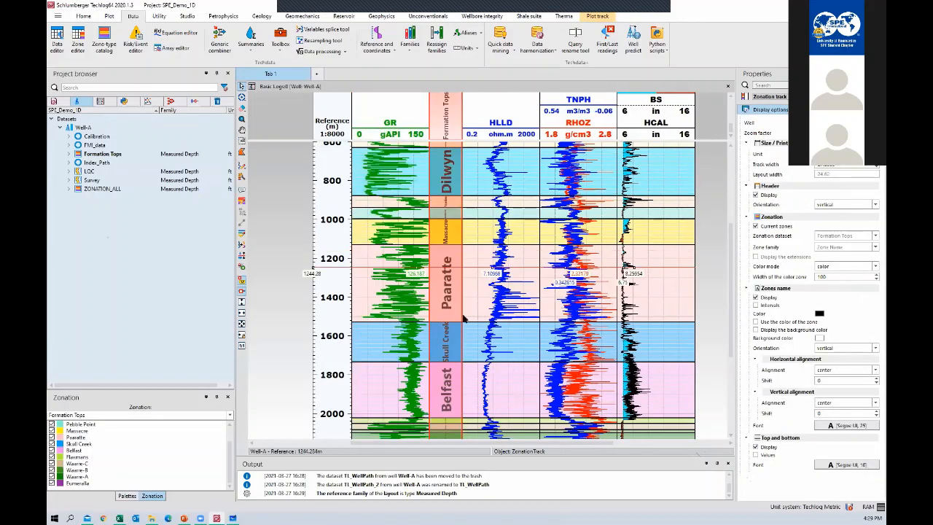
scroll(375, 280, "down", 3)
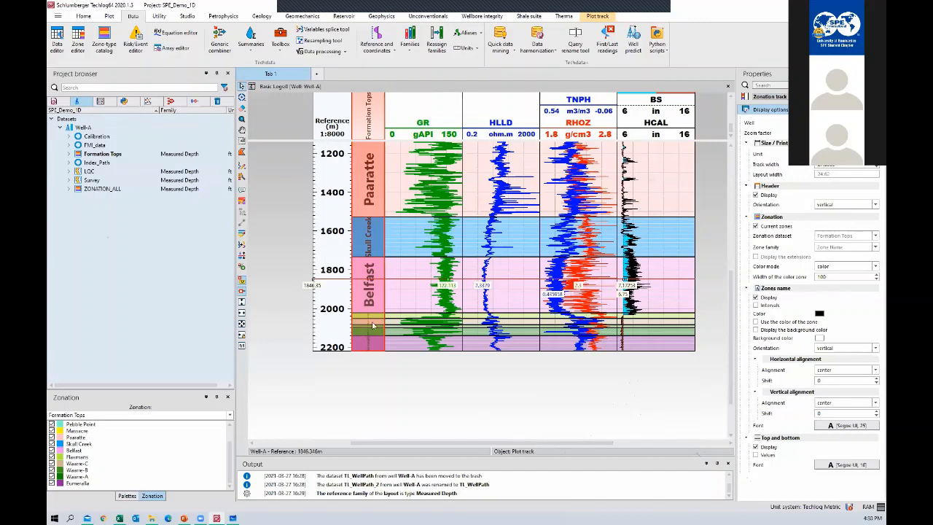
scroll(373, 322, "up", 1)
left_click(840, 348)
left_click(839, 361)
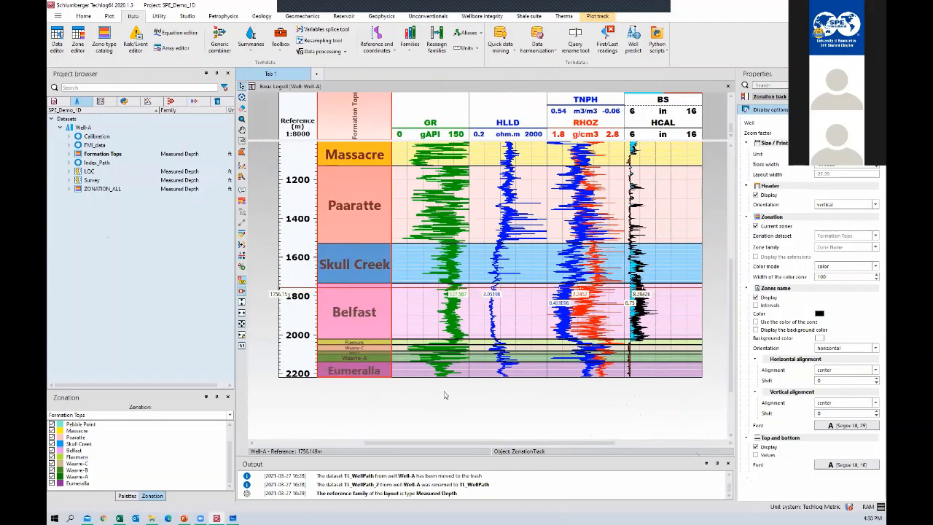
left_click(445, 395)
Set the layout's depth scale to 1:5000 and compare the log responses with the formation zones down to Eumeralla.
scroll(367, 357, "up", 2)
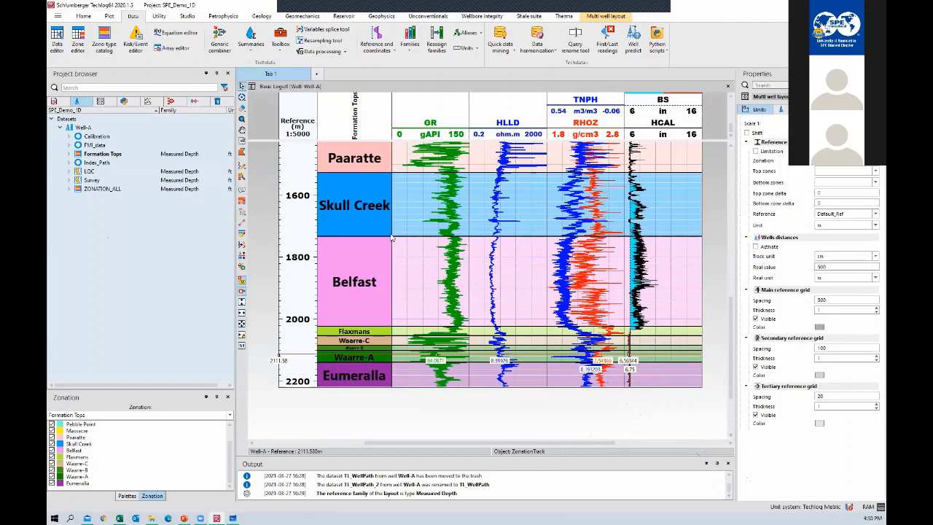
scroll(391, 237, "up", 2)
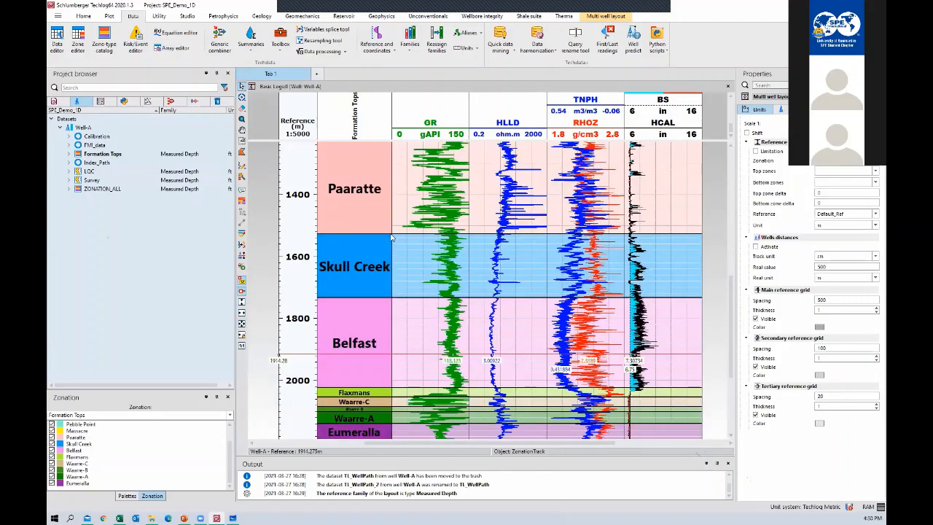
scroll(390, 237, "down", 2)
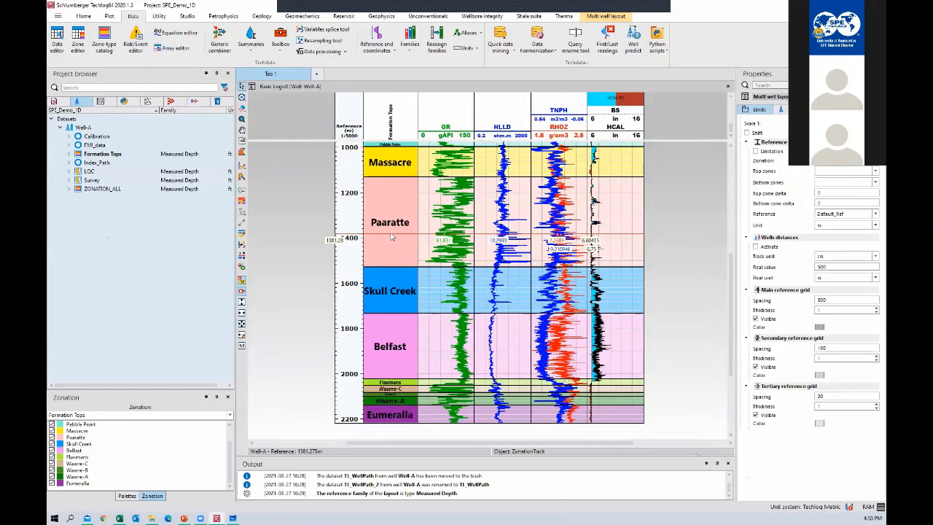
left_click(399, 237)
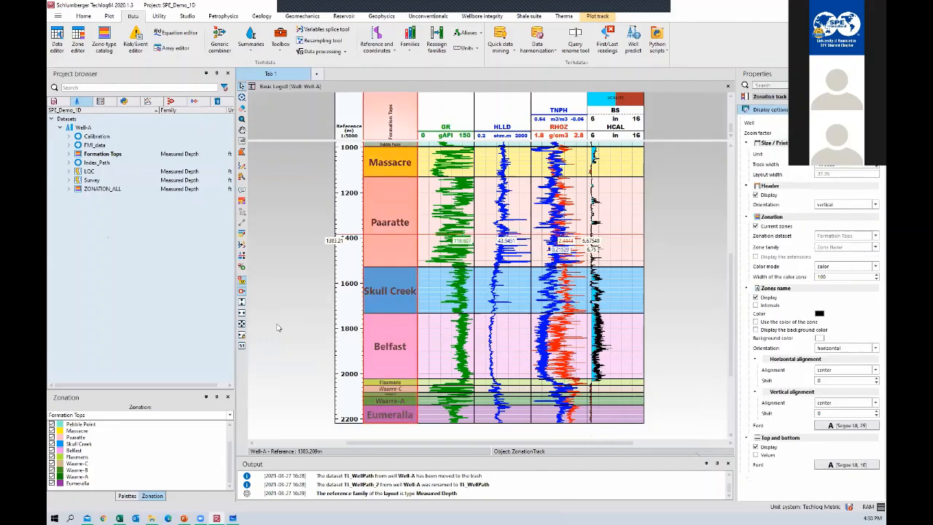
left_click(392, 331)
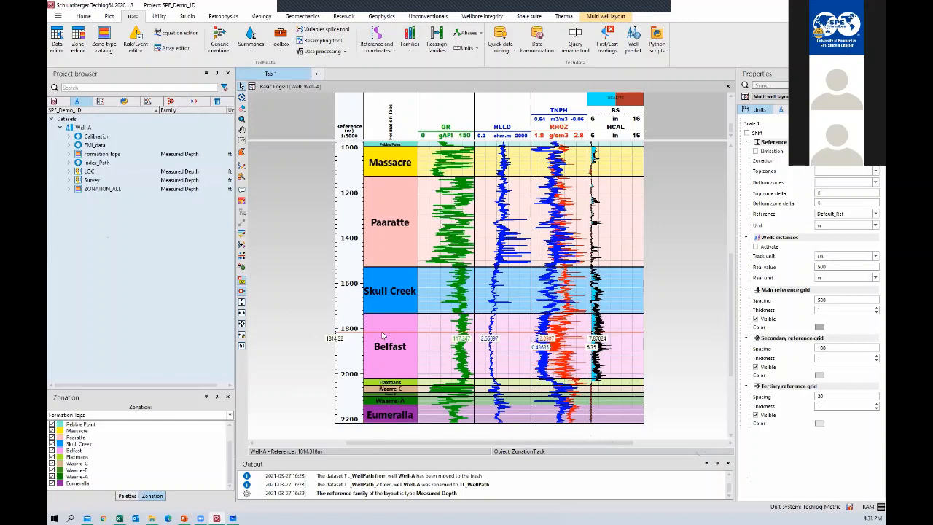
scroll(382, 335, "down", 1)
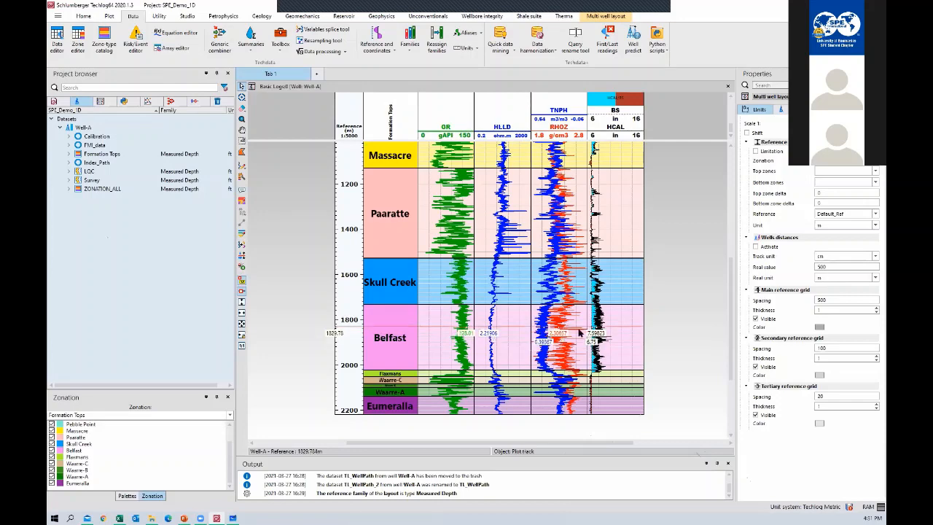
left_click(389, 336)
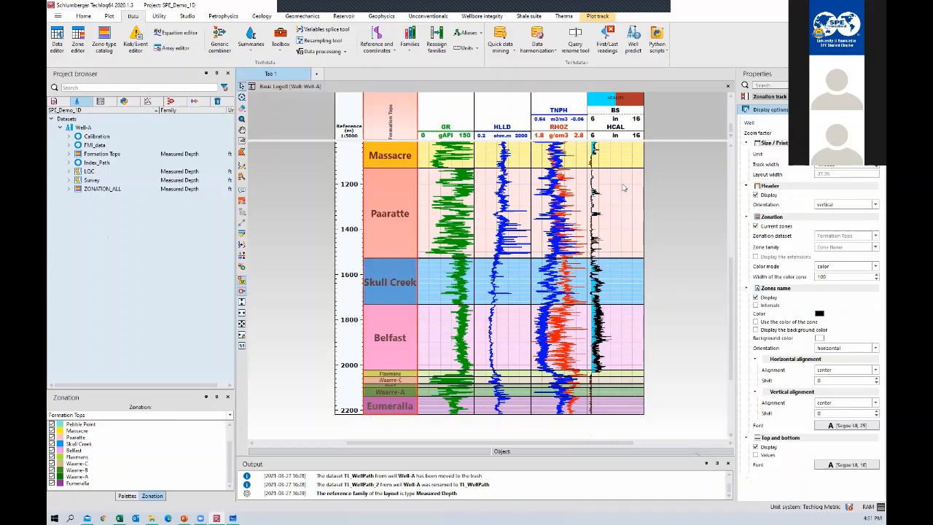
left_click(664, 299)
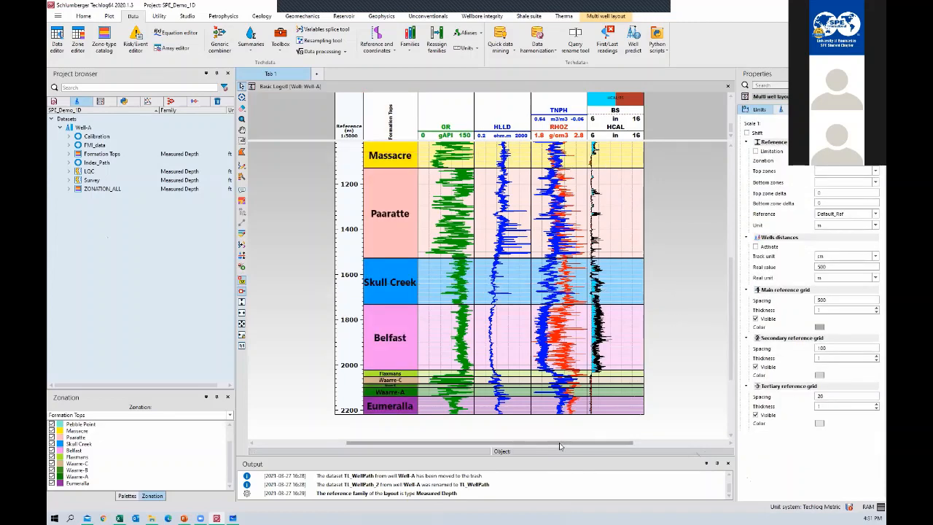
left_click_drag(598, 443, 599, 444)
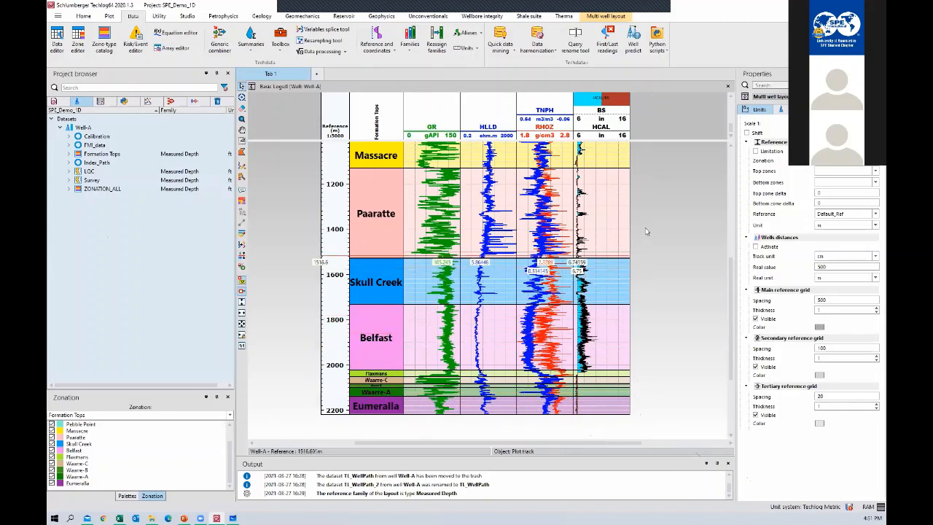
Save the updated Basic Logs layout and close it.
right_click(665, 183)
left_click(695, 211)
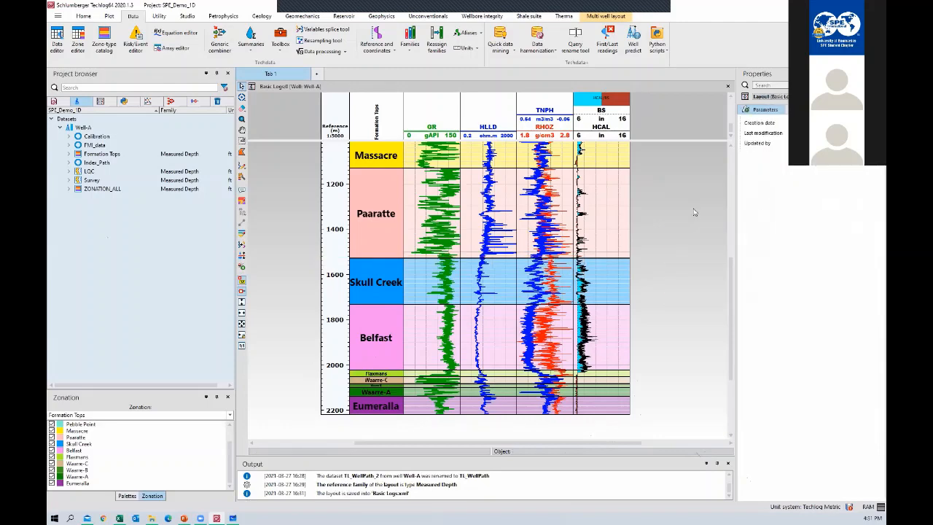
scroll(686, 113, "up", 1)
left_click(727, 86)
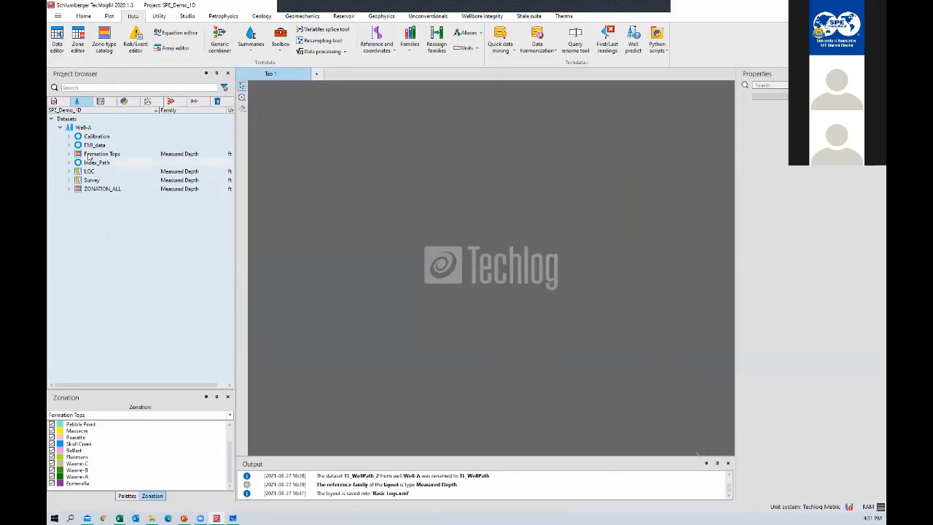
Open the Formation Tops dataset in the Data editor, examine the top depths against the zone names, and close the editor.
left_click(69, 154)
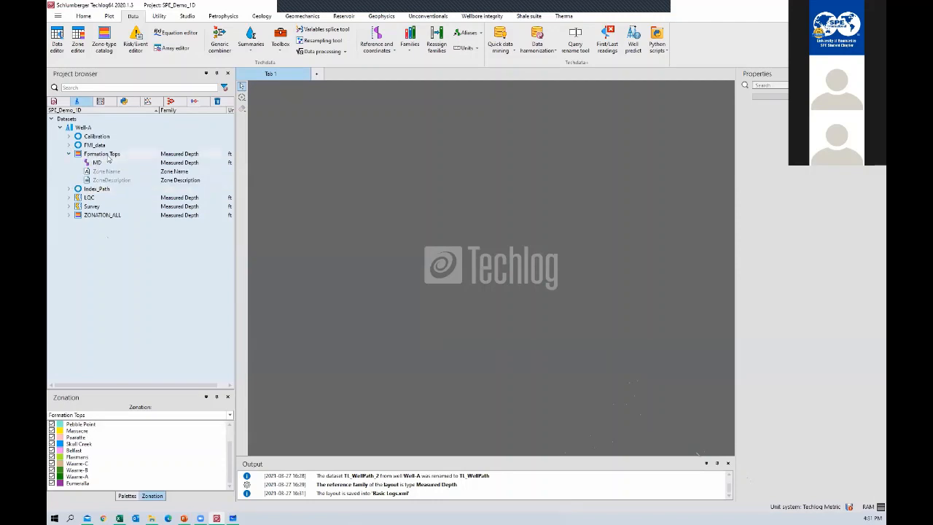
left_click(57, 38)
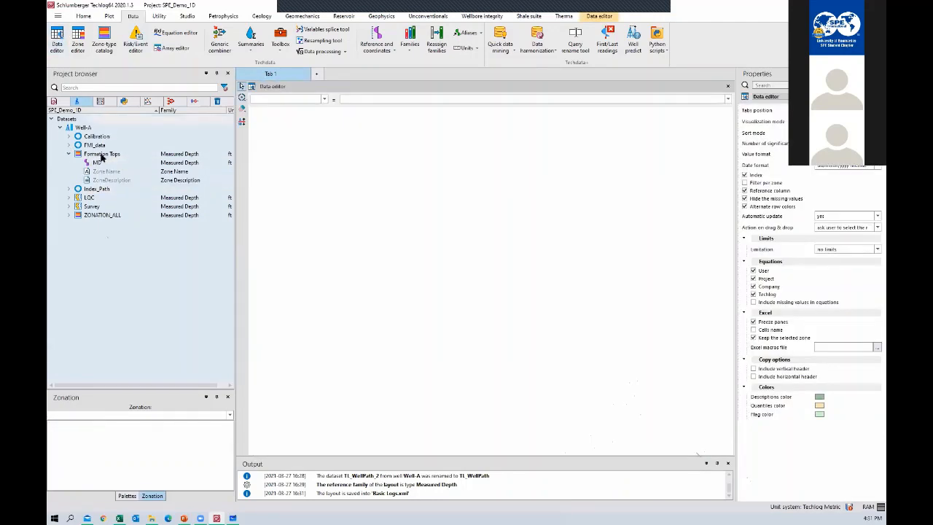
left_click_drag(140, 156, 354, 191)
left_click_drag(270, 141, 279, 261)
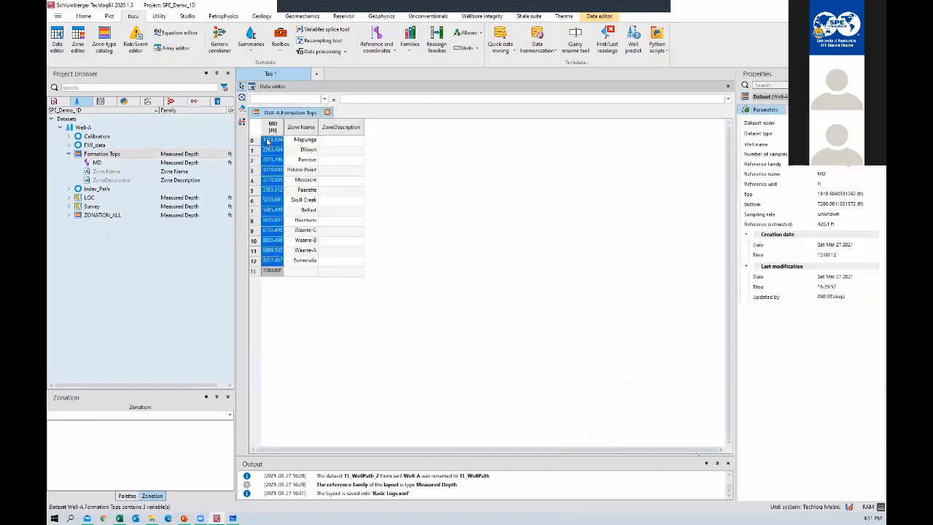
left_click(309, 143)
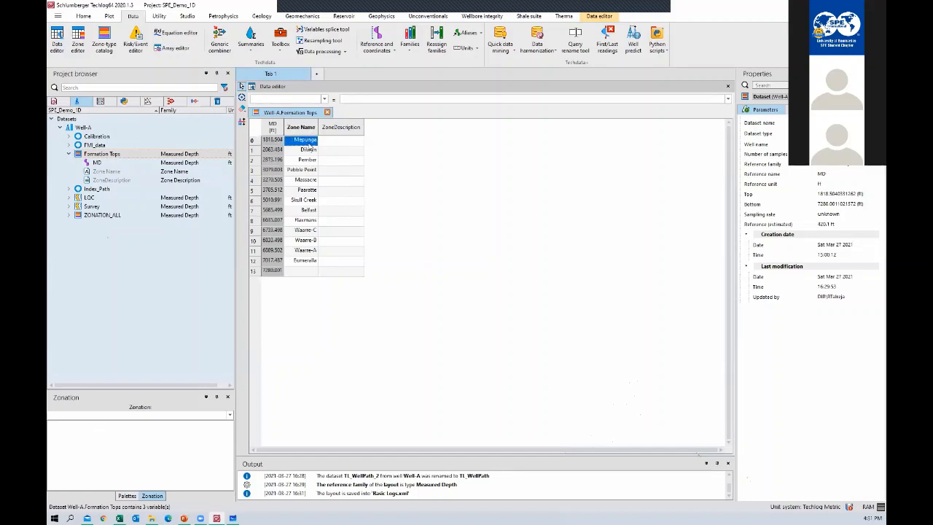
left_click(269, 150)
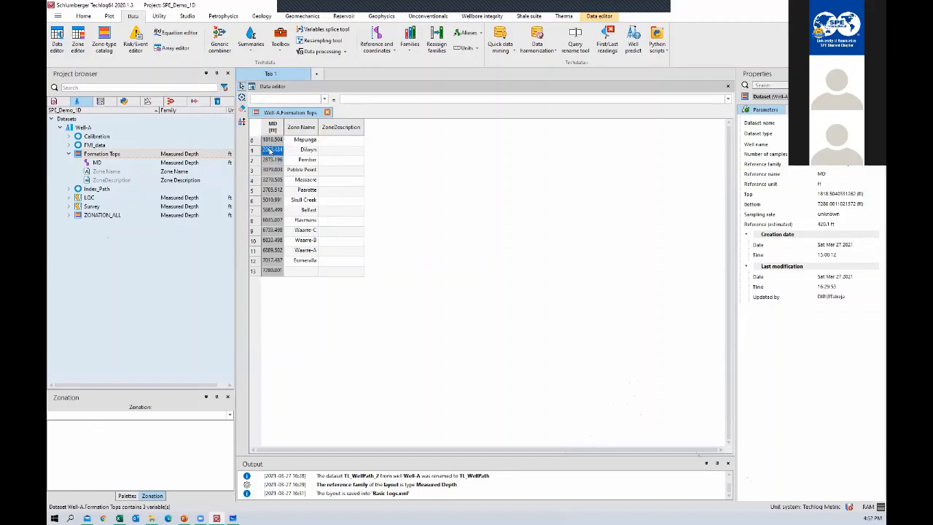
left_click(306, 151)
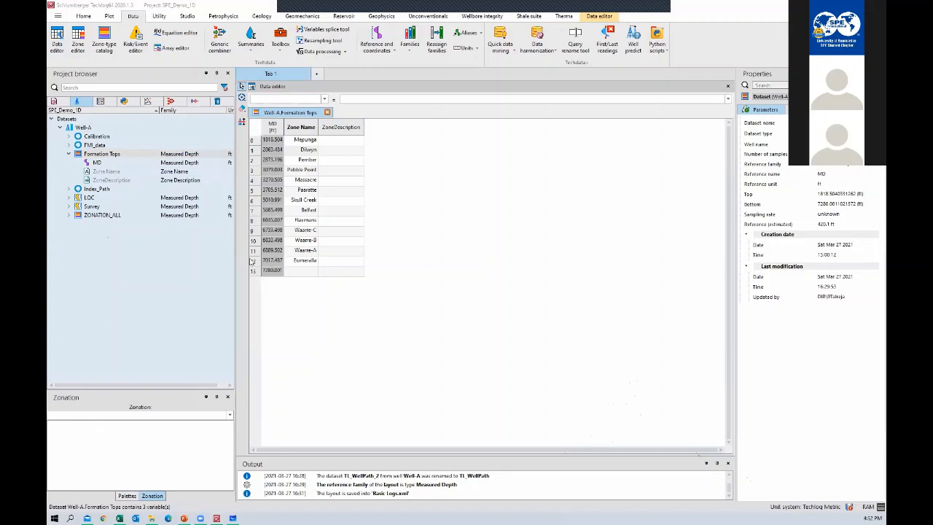
left_click(408, 232)
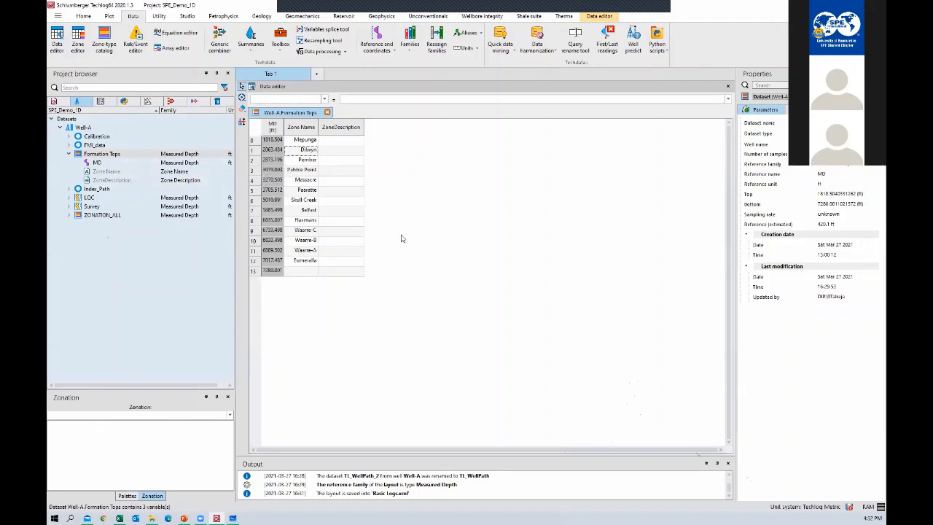
left_click(727, 86)
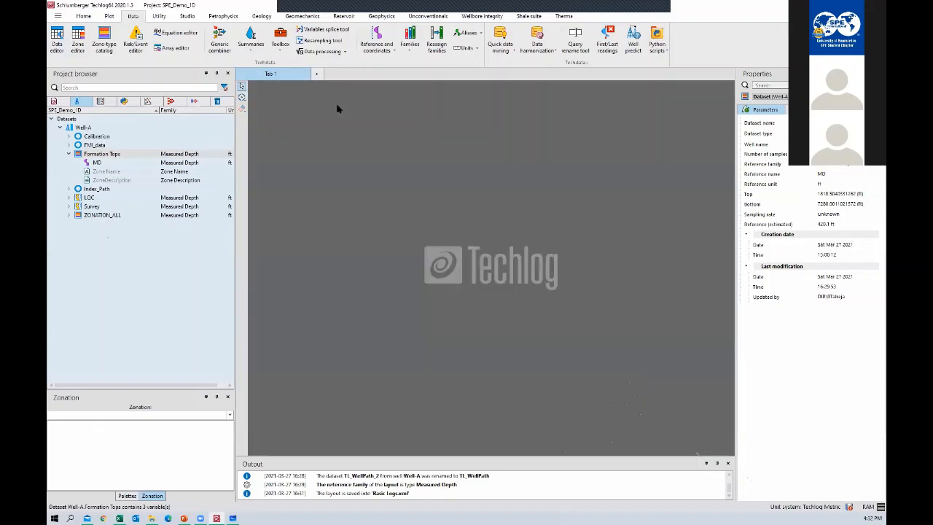
Reopen the saved Basic Logs layout with its Formation Tops zonation.
left_click(100, 101)
left_click(88, 128)
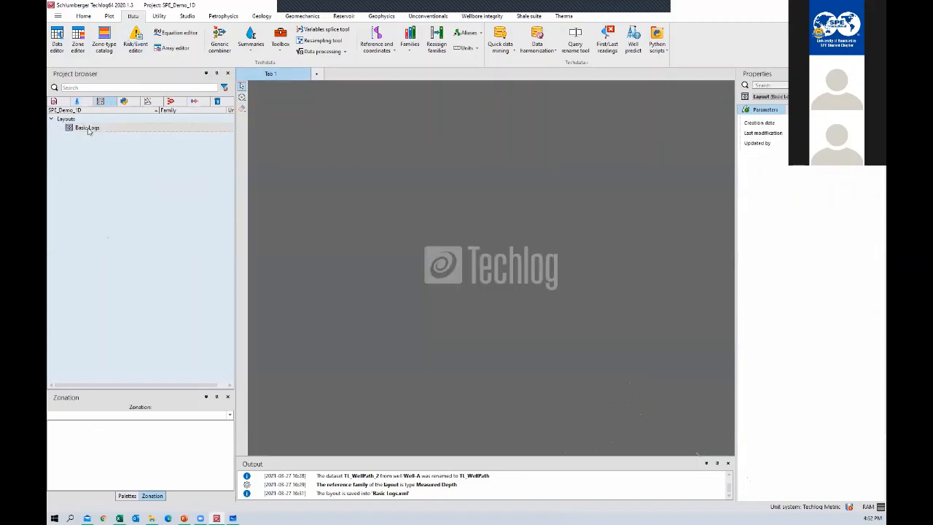
double_click(87, 129)
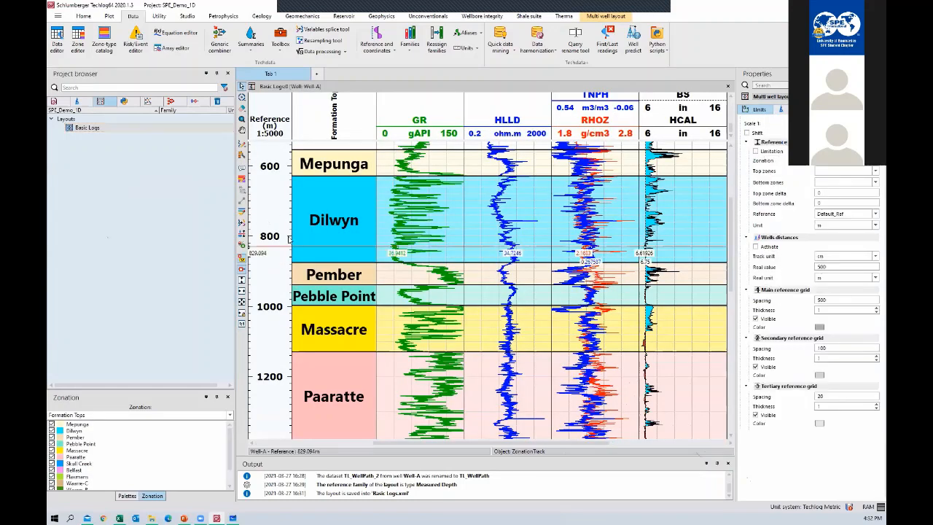
Try shifting the Belfast–Flaxmans zone boundary deeper and shallower in the Formation Tops track of the Basic Logs layout.
scroll(311, 259, "down", 3)
scroll(393, 309, "down", 3)
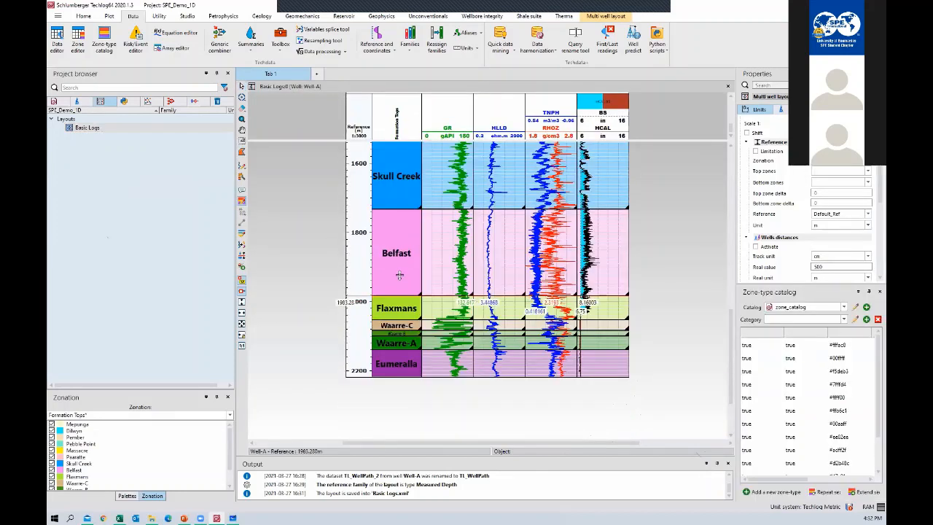
left_click_drag(400, 275, 401, 306)
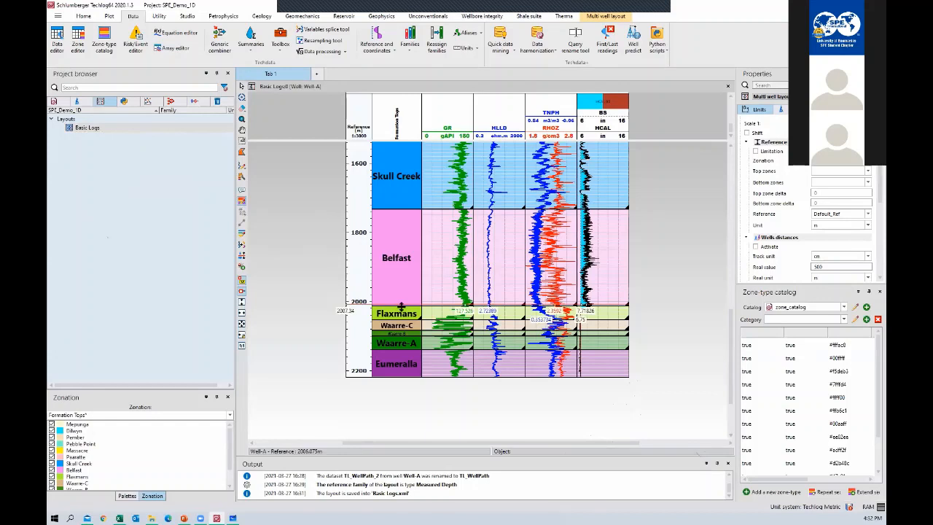
mouse_move(400, 307)
left_mouse_down()
mouse_move(402, 245)
mouse_move(400, 290)
left_mouse_up()
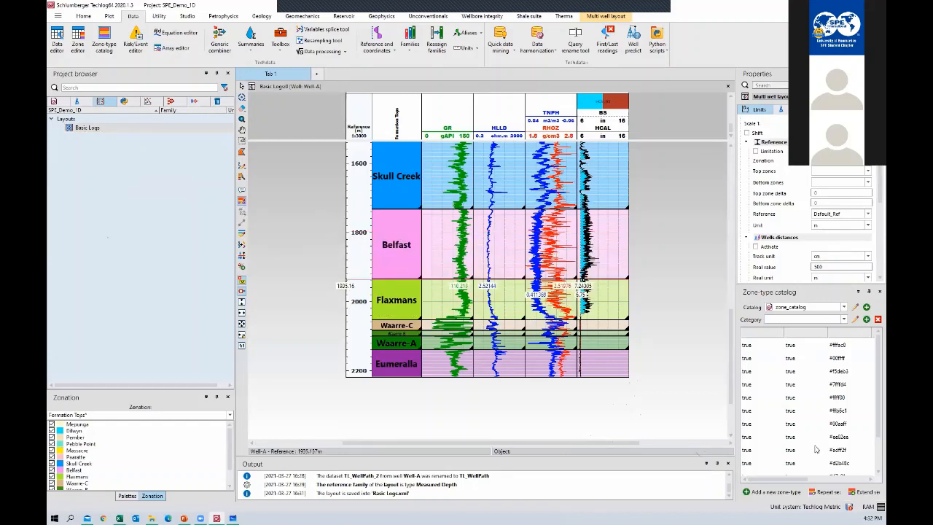
Tab the Zone-type catalog together with the Properties and examine the catalog's zone colours and names.
left_click_drag(777, 295, 794, 267)
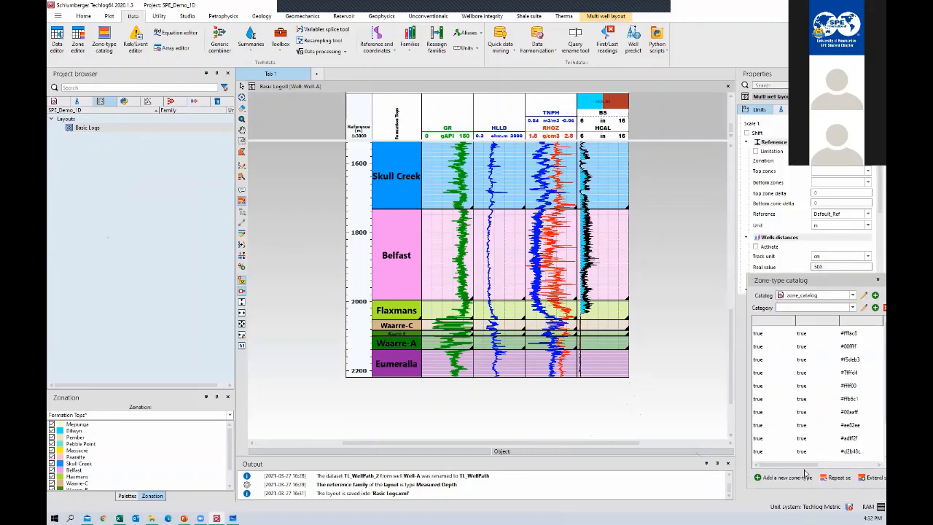
left_click(835, 494)
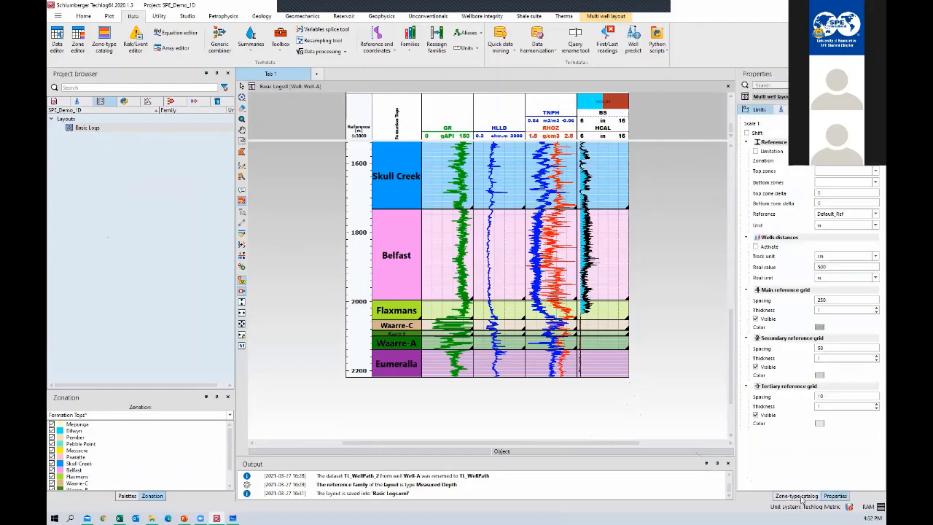
left_click(799, 495)
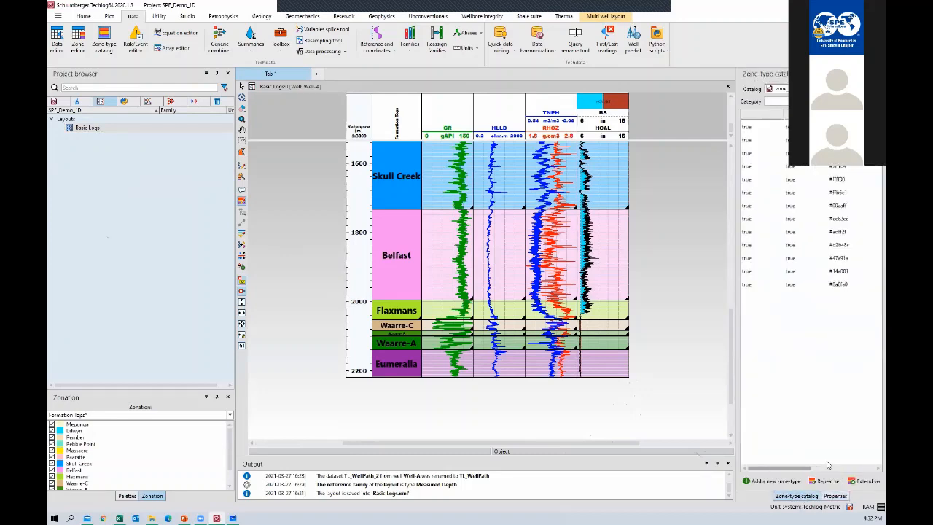
mouse_move(827, 463)
left_mouse_down()
mouse_move(844, 461)
mouse_move(743, 462)
mouse_move(820, 461)
left_mouse_up()
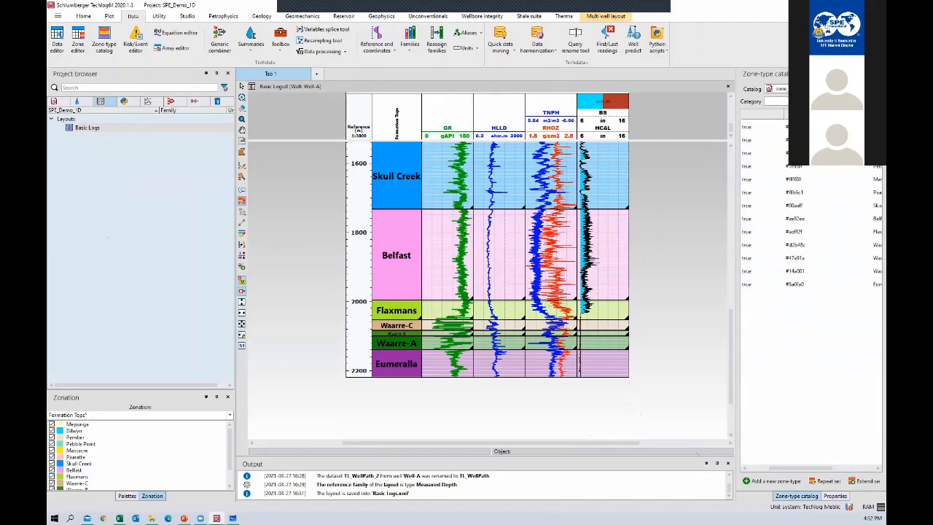
Close the Basic Logs layout and discard the unsaved boundary changes in the Formation Tops zonation.
left_click(266, 220)
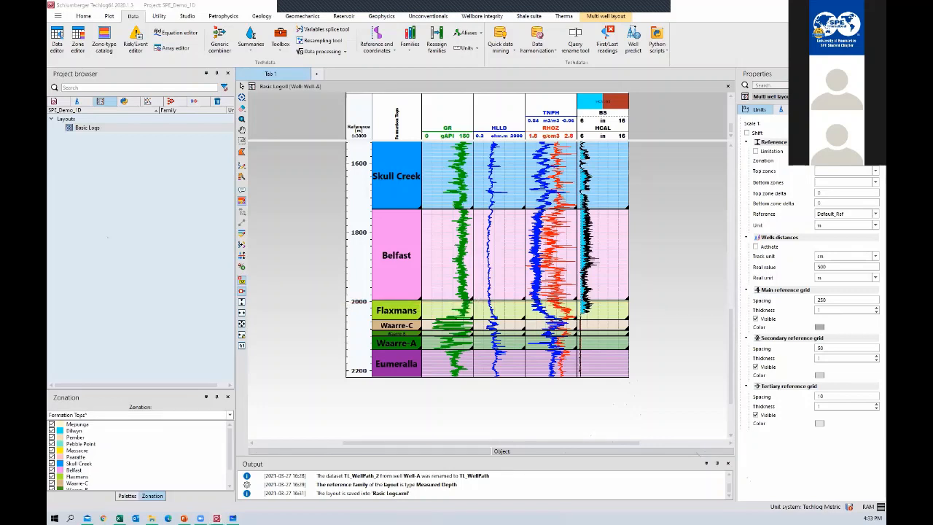
left_click(728, 87)
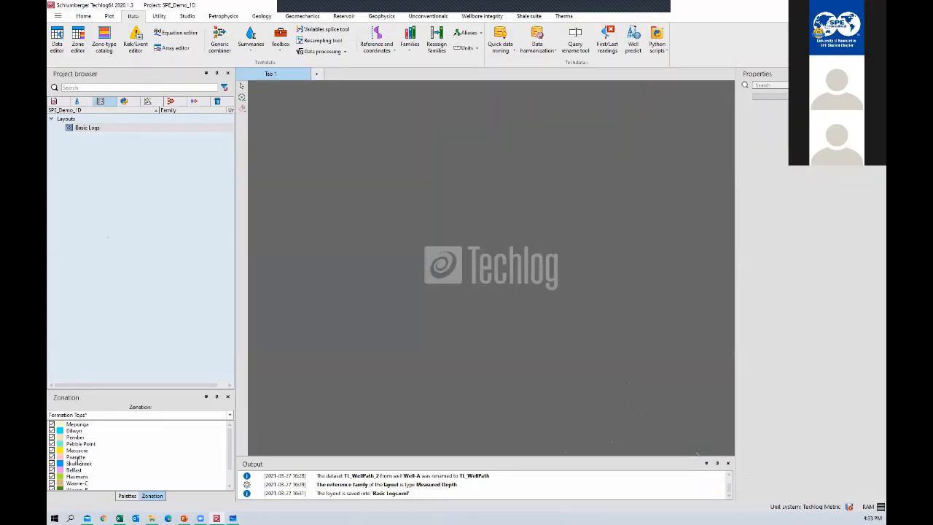
right_click(76, 459)
left_click(112, 391)
Undock the Zonation window and dock it back together with the Palettes.
left_click_drag(493, 233, 320, 298)
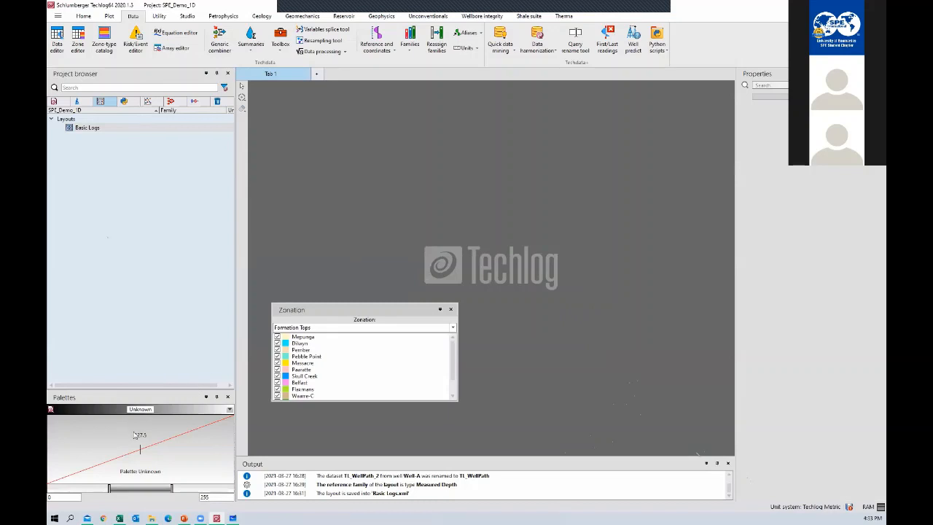
left_click_drag(135, 435, 126, 432)
left_click_drag(350, 257, 115, 427)
Load Well-A's Formation Tops dataset into the Data editor and view the saving and row-editing options for its table.
left_click(76, 101)
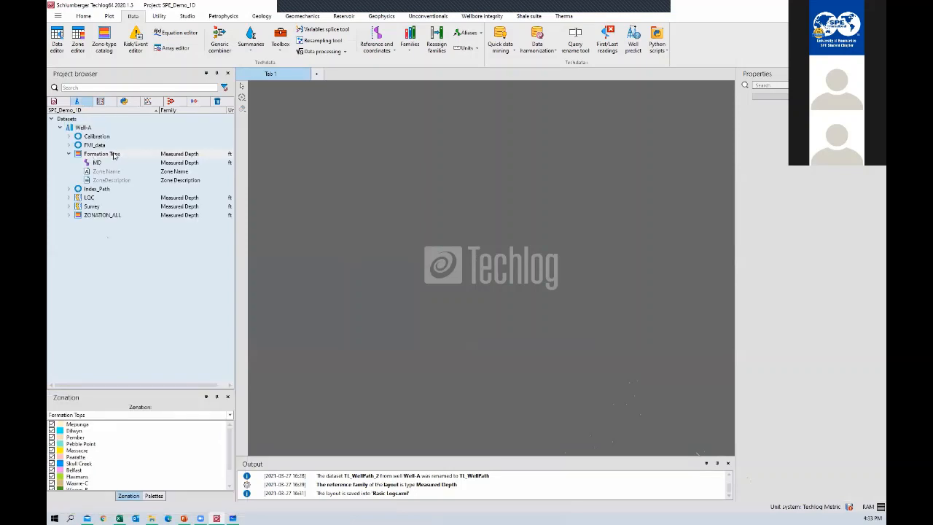
left_click(113, 154)
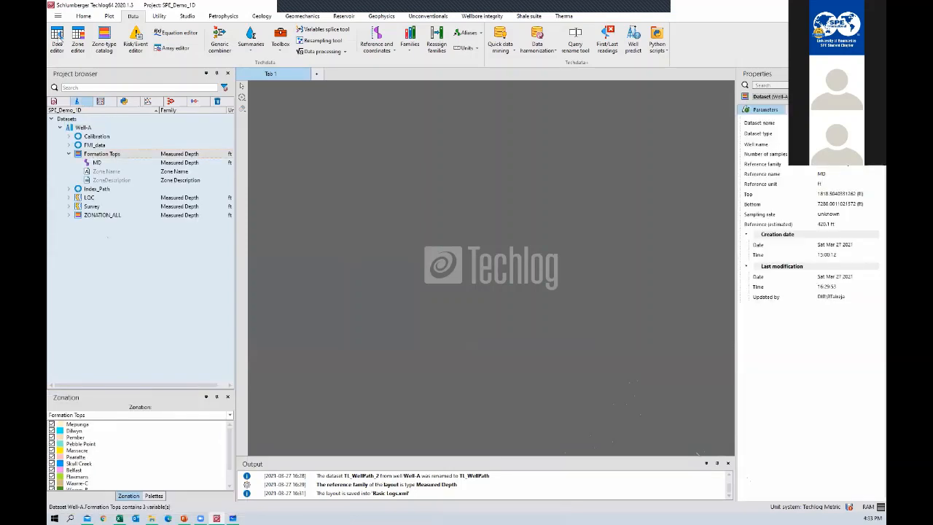
left_click(58, 40)
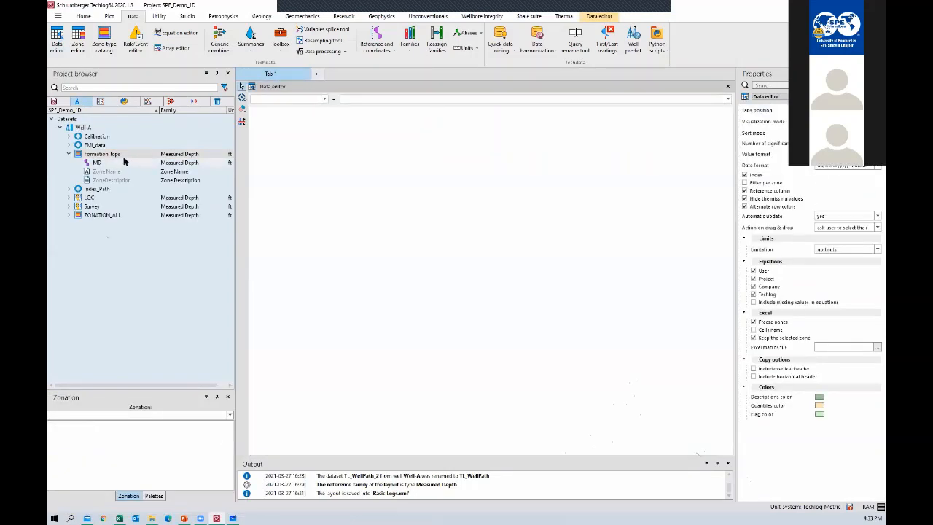
left_click_drag(128, 163, 345, 157)
right_click(345, 154)
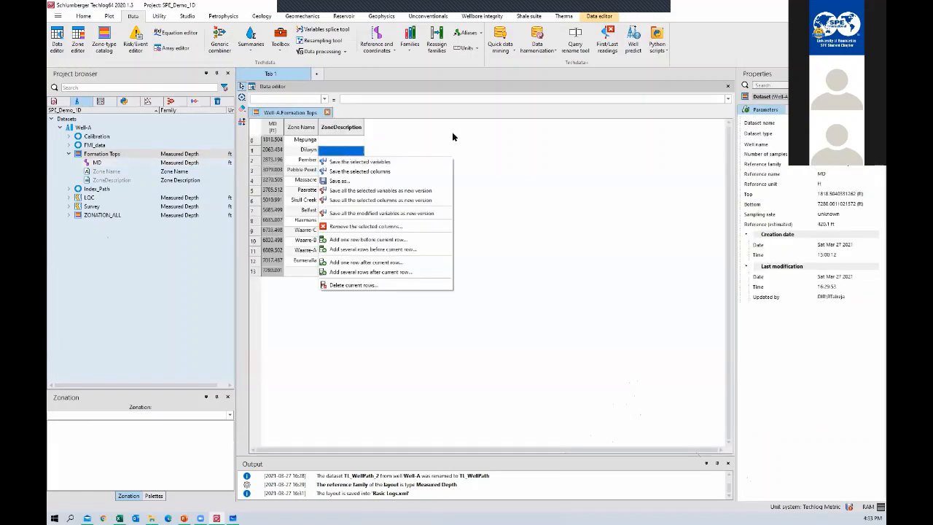
left_click(458, 130)
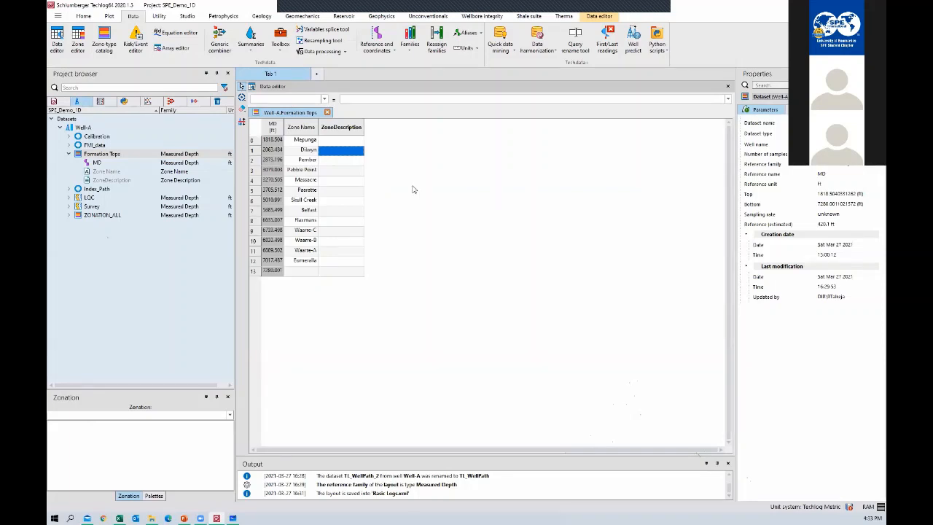
Examine the MD values against the zone names, particularly Belfast and Flaxmans, and close the Data editor.
left_click(266, 171)
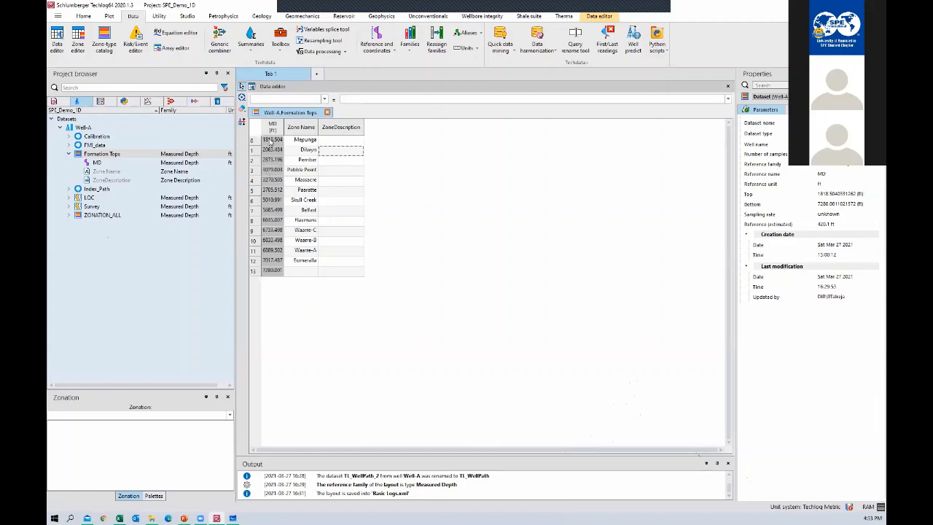
left_click(270, 142)
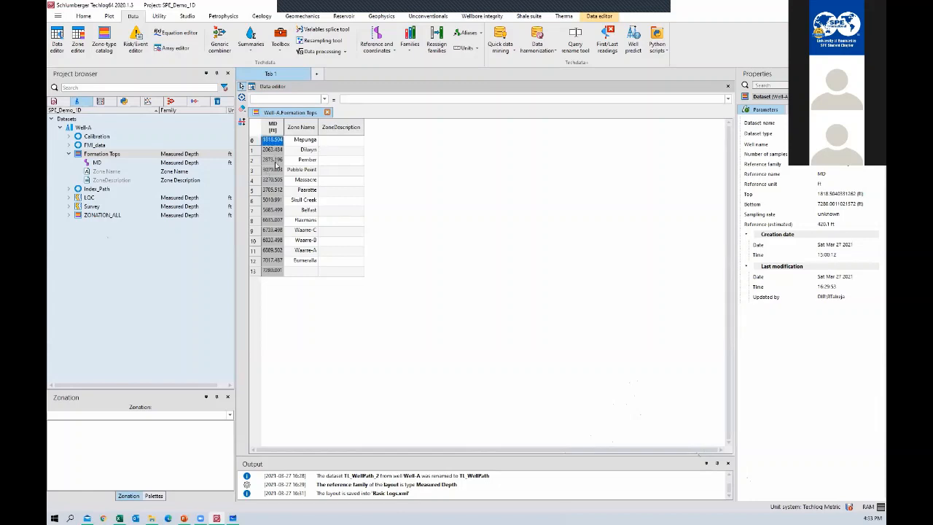
left_click(305, 260, "shift")
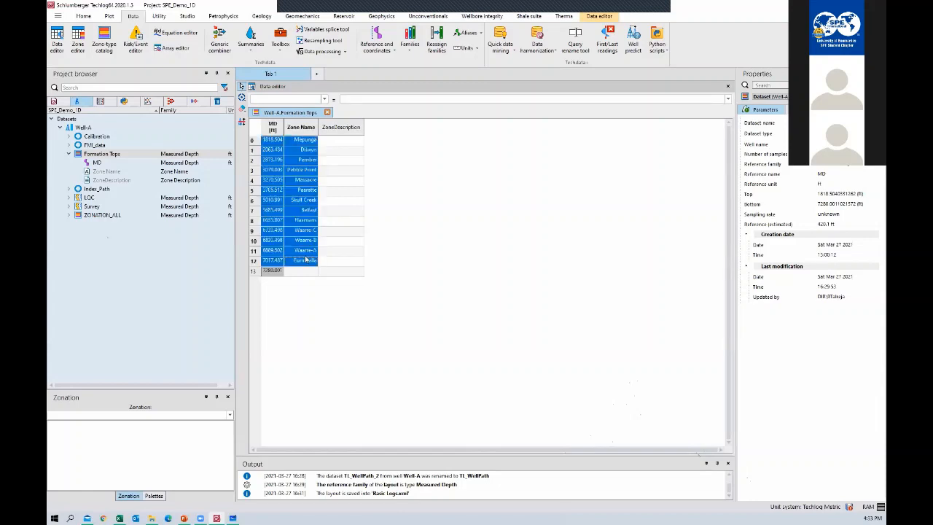
left_click(302, 142)
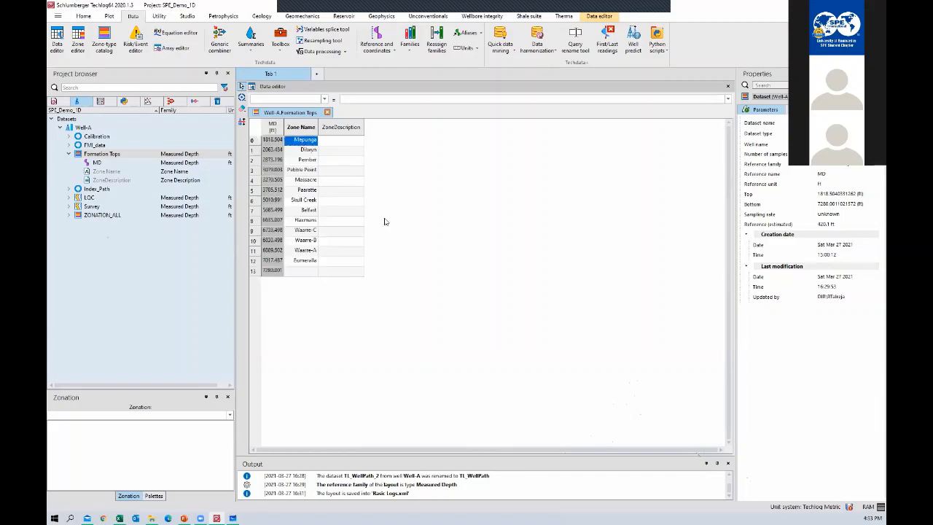
left_click(309, 211)
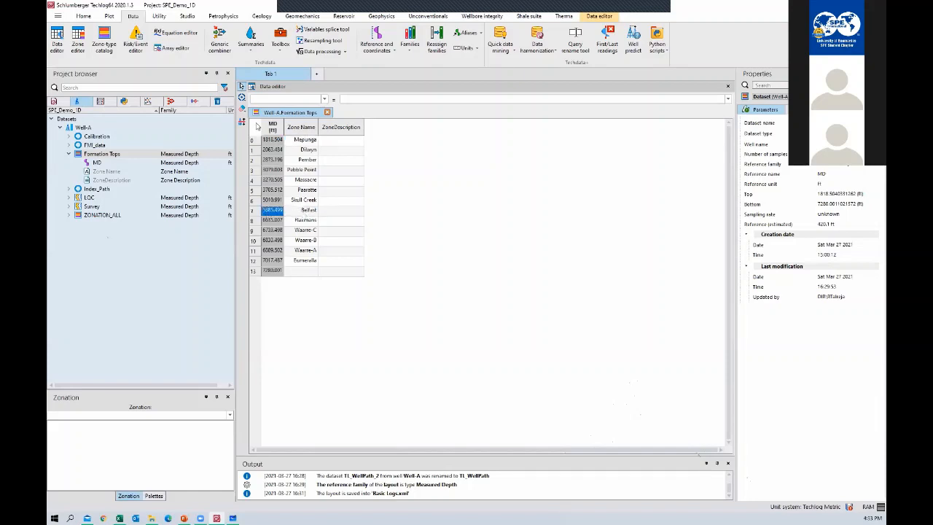
left_click_drag(271, 139, 325, 273)
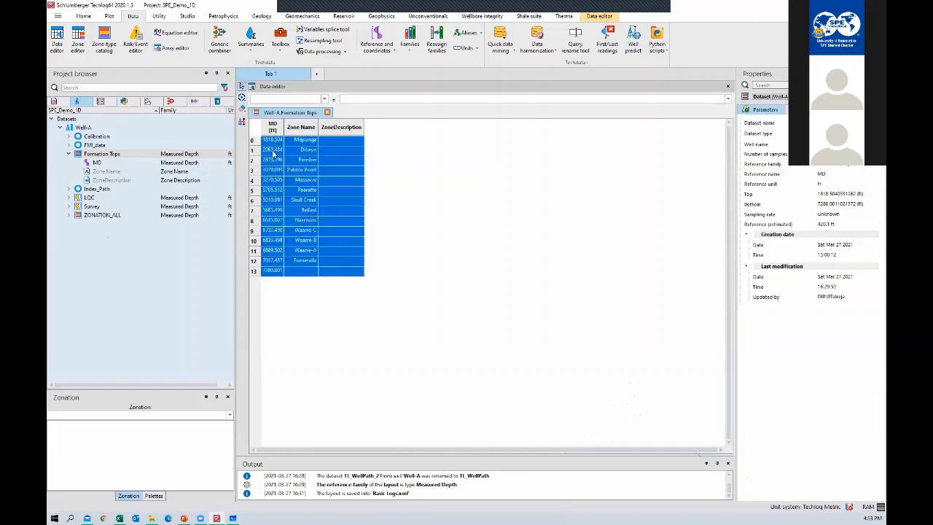
left_click_drag(275, 149, 273, 250)
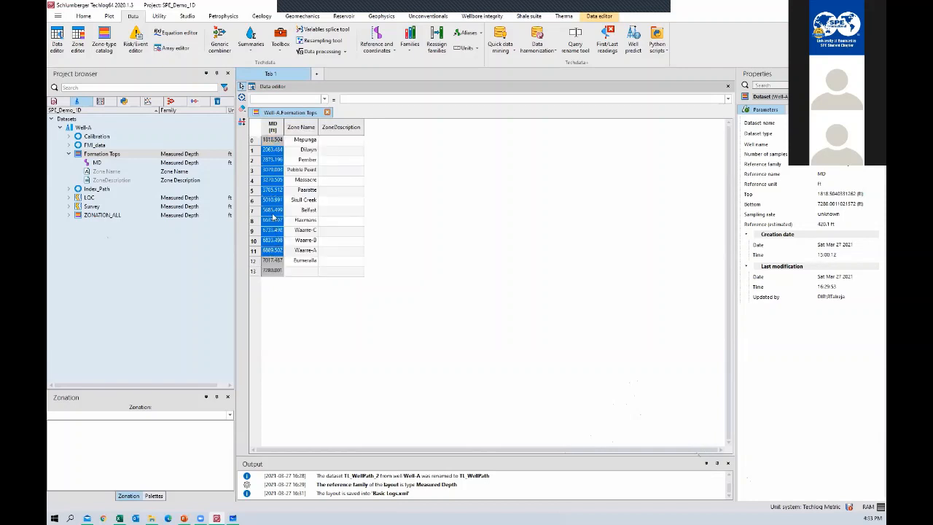
left_click(273, 214)
left_click(294, 212)
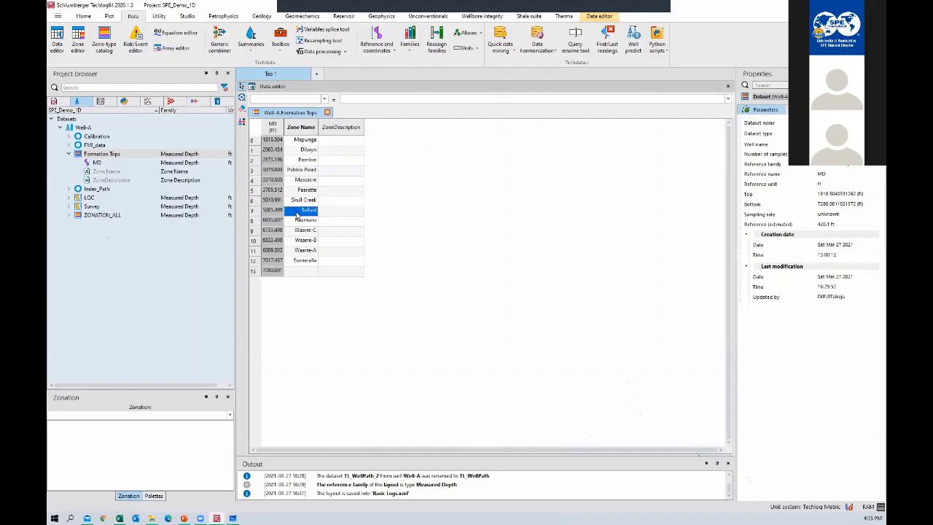
left_click(277, 222)
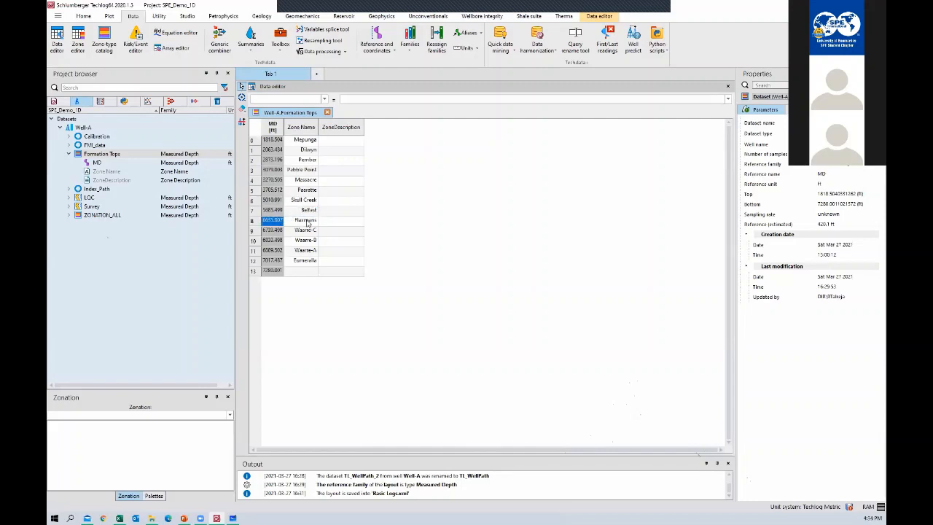
left_click(306, 222)
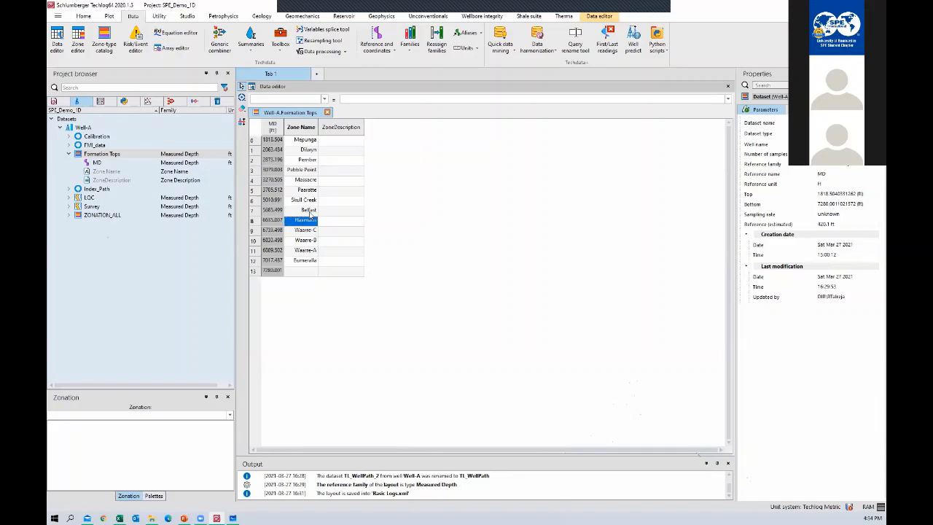
left_click(331, 112)
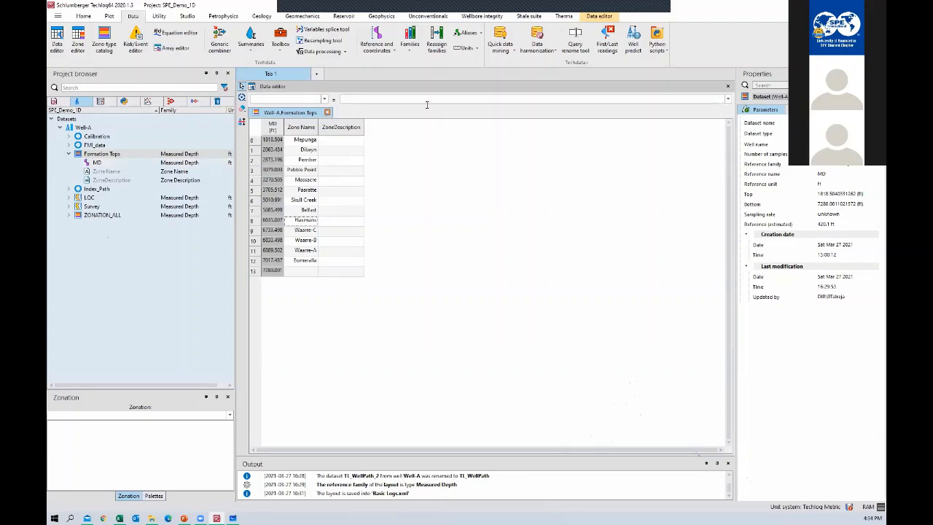
left_click(727, 86)
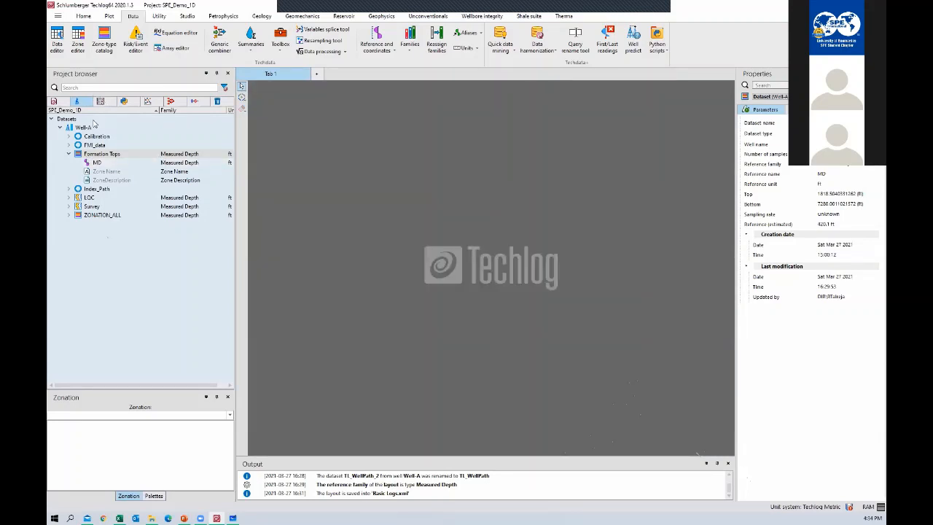
Bring back the saved Basic Logs layout and view the well logs at a 1:7000 depth scale.
left_click(100, 100)
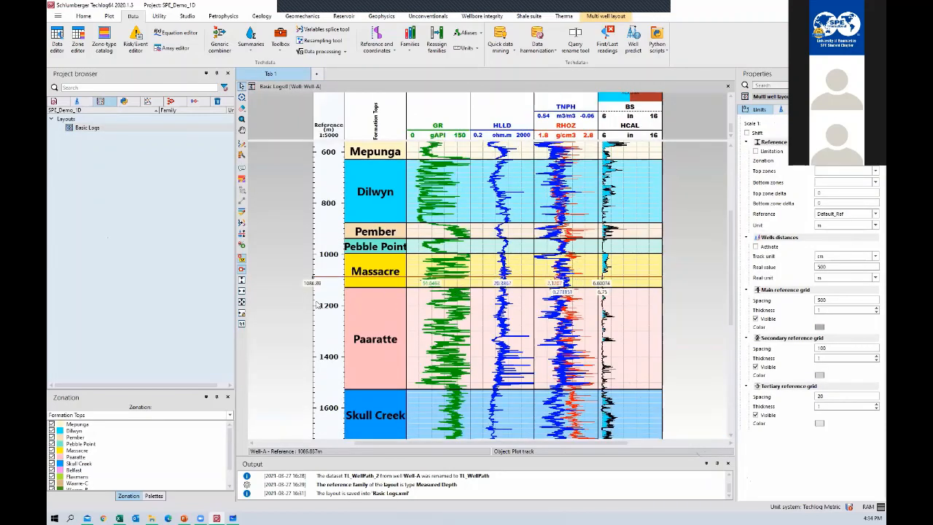
scroll(317, 304, "down", 3)
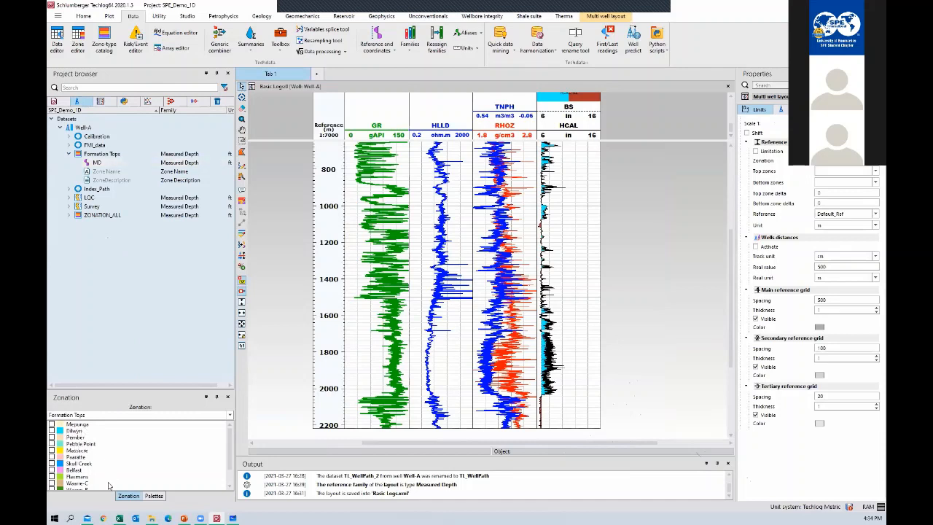
Display the Pebble Point zone on its own across the log tracks, followed by all Formation Tops zones down to Eumeralla.
left_click(93, 443)
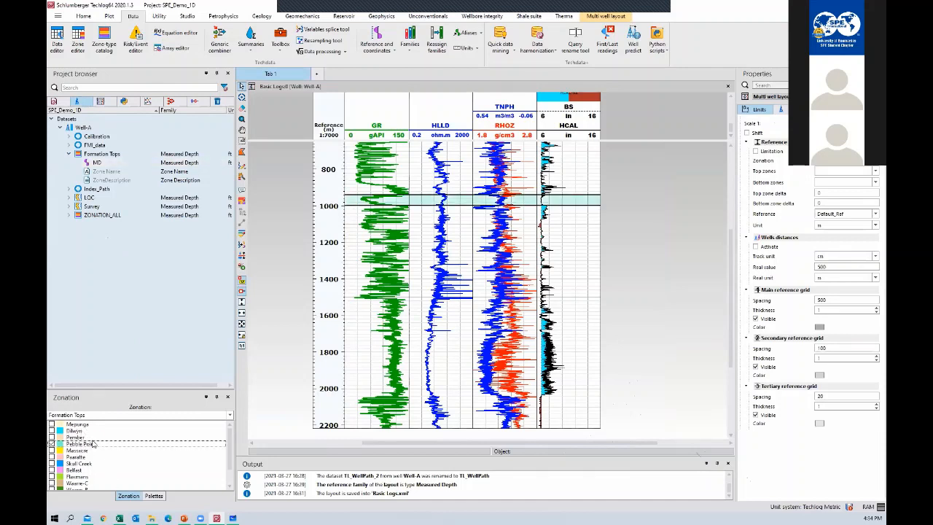
double_click(93, 443)
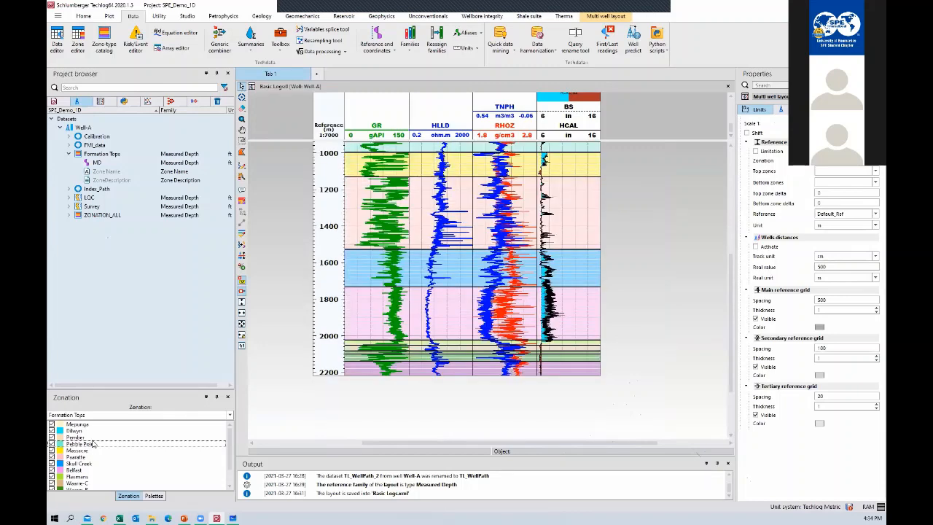
scroll(93, 443, "down", 1)
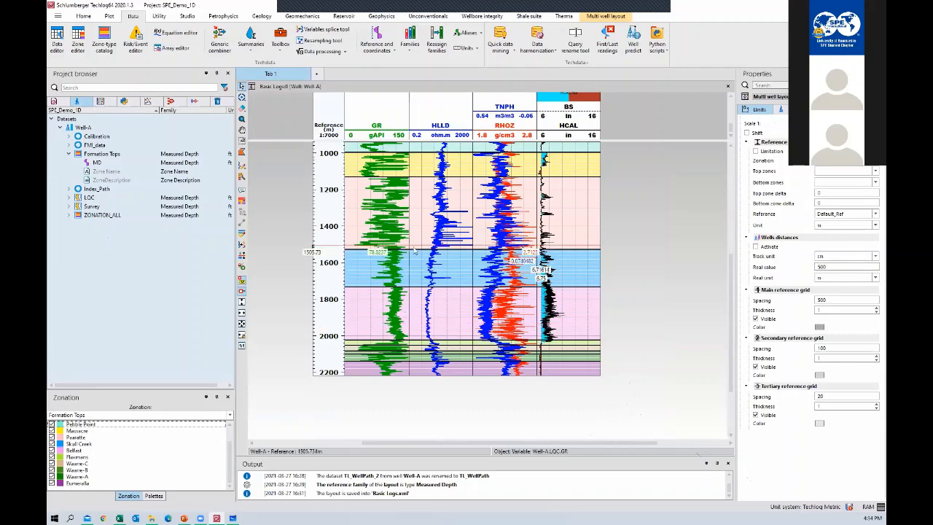
Turn off the cursor value display and review the log curves against the coloured formation zones.
right_click(351, 259)
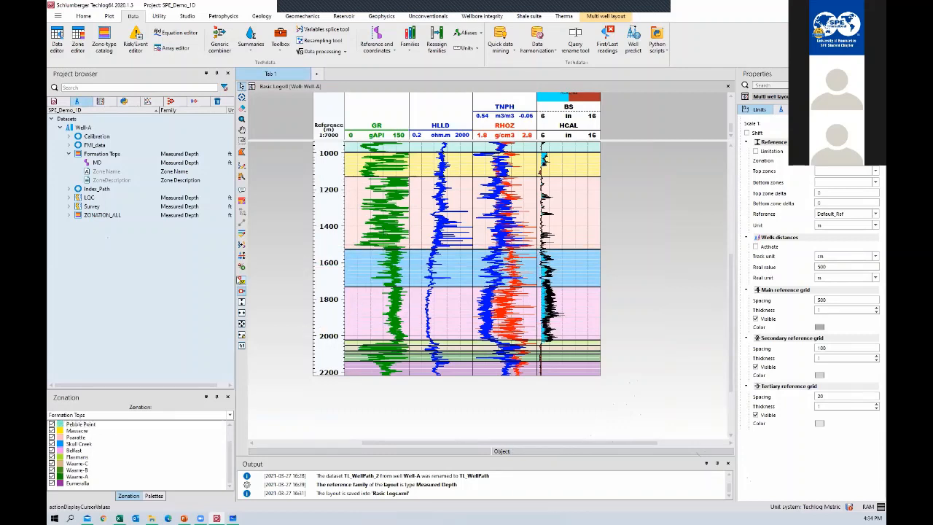
left_click(239, 279)
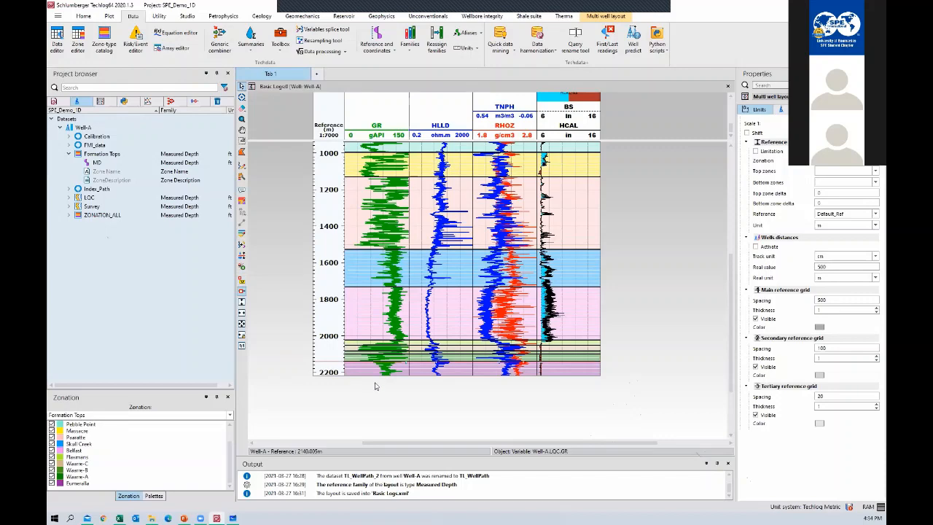
scroll(377, 382, "up", 2)
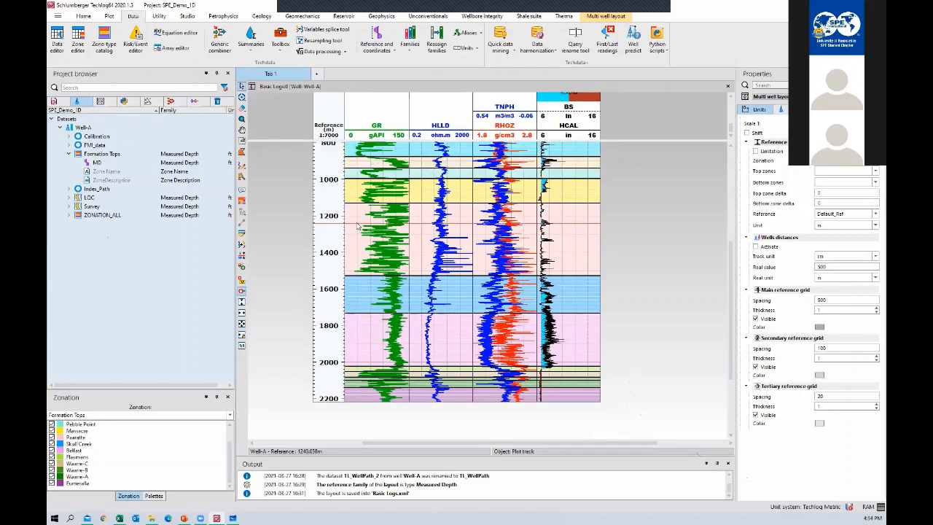
Insert a Formation Tops zonation track into the log layout and place it between the reference and GR tracks.
right_click(357, 195)
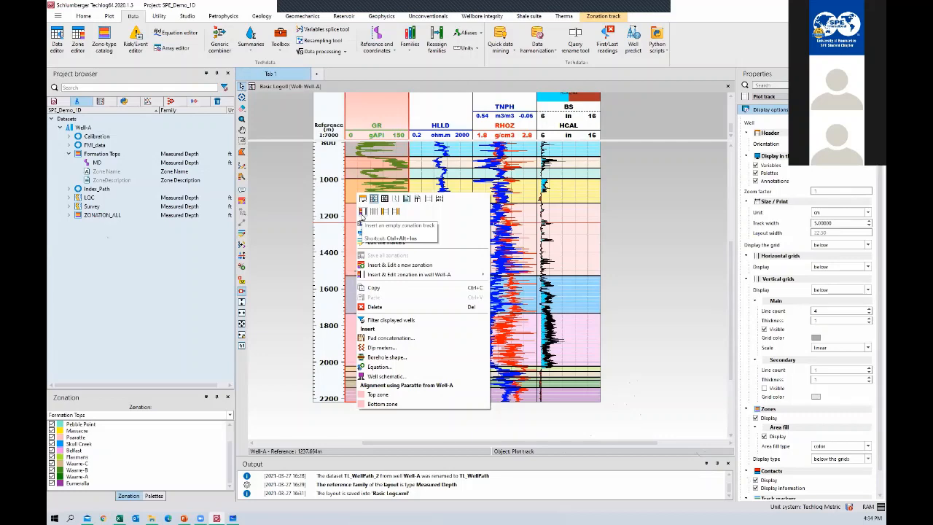
left_click(363, 214)
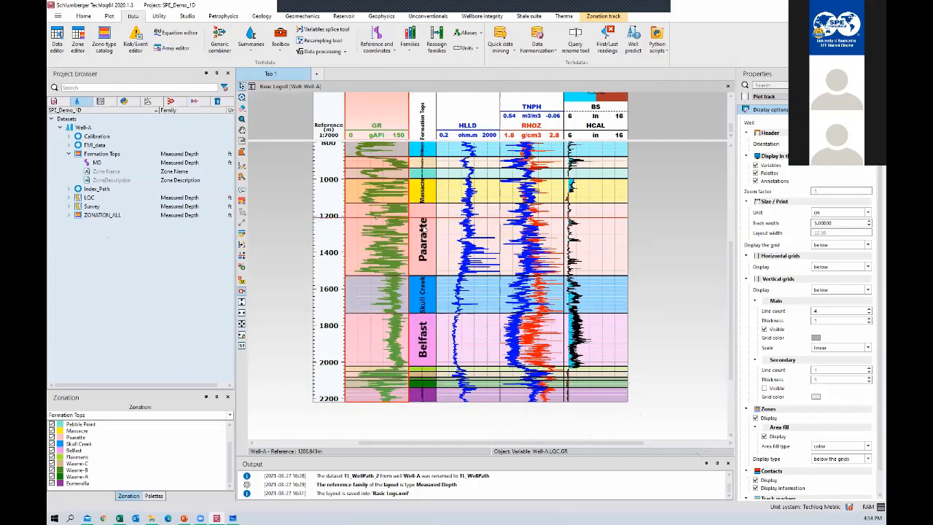
left_click_drag(423, 228, 357, 281)
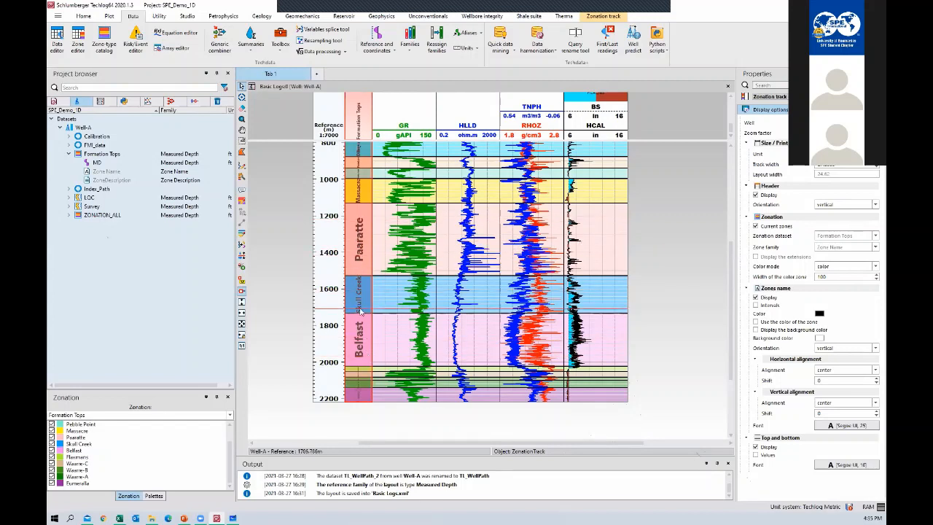
Set the zone names' orientation to horizontal in the Formation Tops track and widen the track so the names fit.
left_click(837, 348)
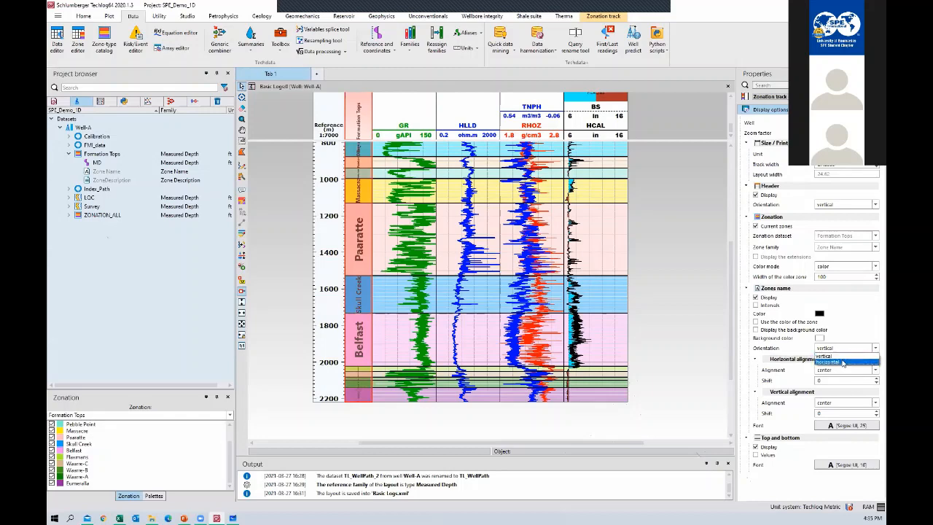
left_click(842, 362)
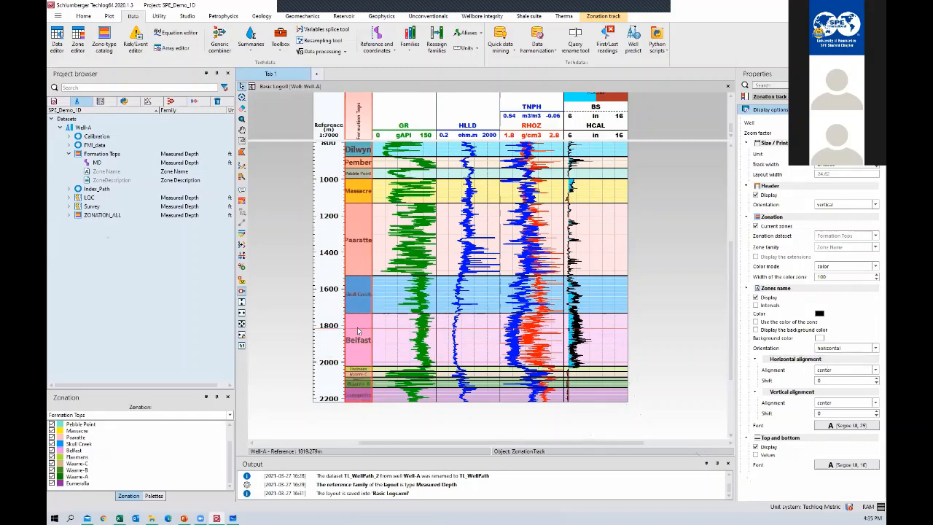
left_click_drag(374, 318, 428, 303)
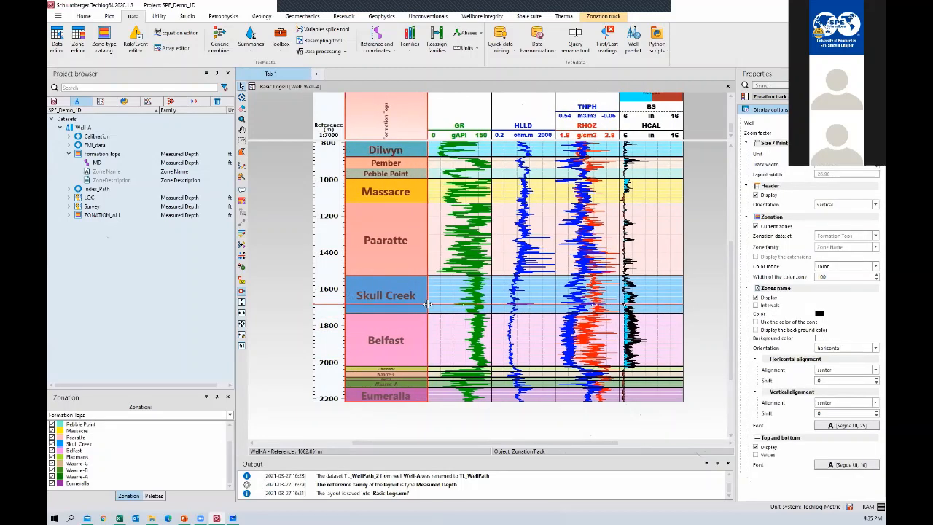
left_click(440, 431)
left_click_drag(449, 443, 483, 443)
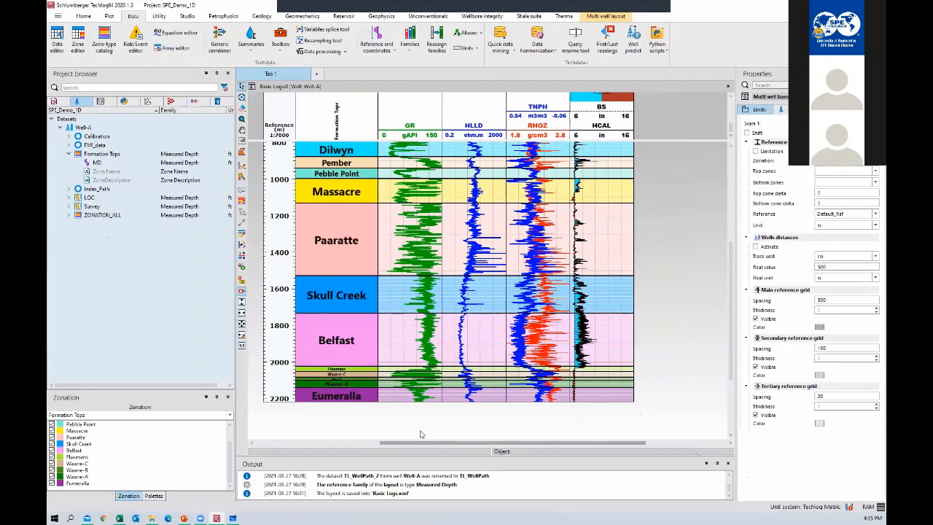
Set the layout's depth scale to 1:5000 and review the named zones alongside the log curves.
scroll(341, 322, "down", 2)
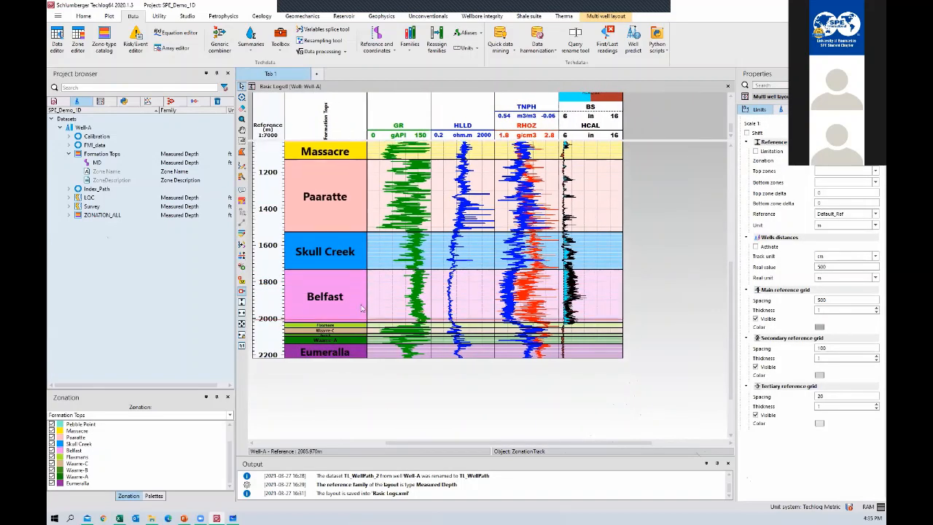
scroll(391, 305, "down", 2)
scroll(391, 305, "up", 3)
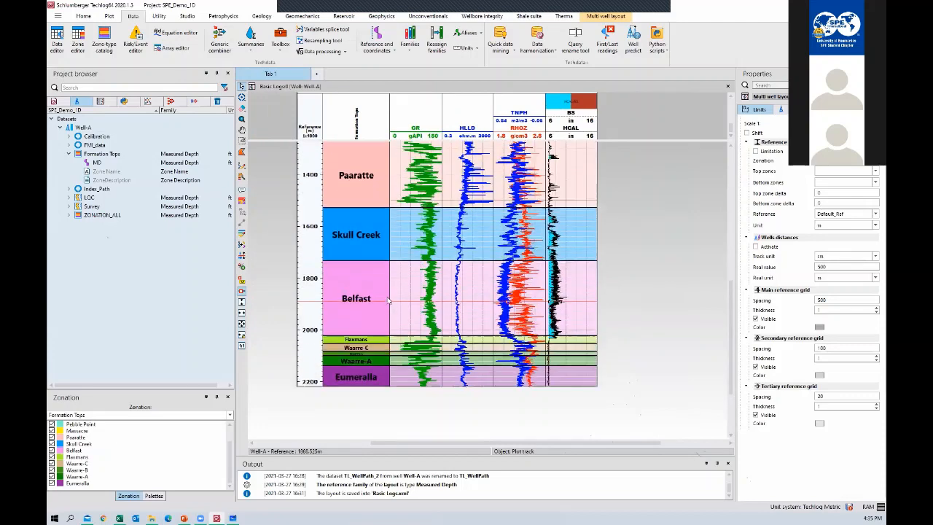
scroll(387, 296, "down", 2)
scroll(387, 297, "down", 1)
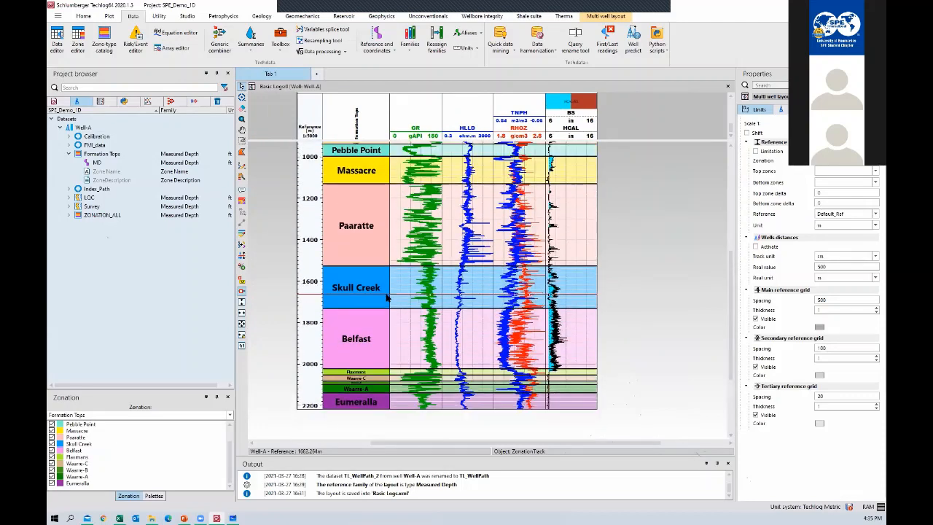
scroll(386, 297, "up", 5)
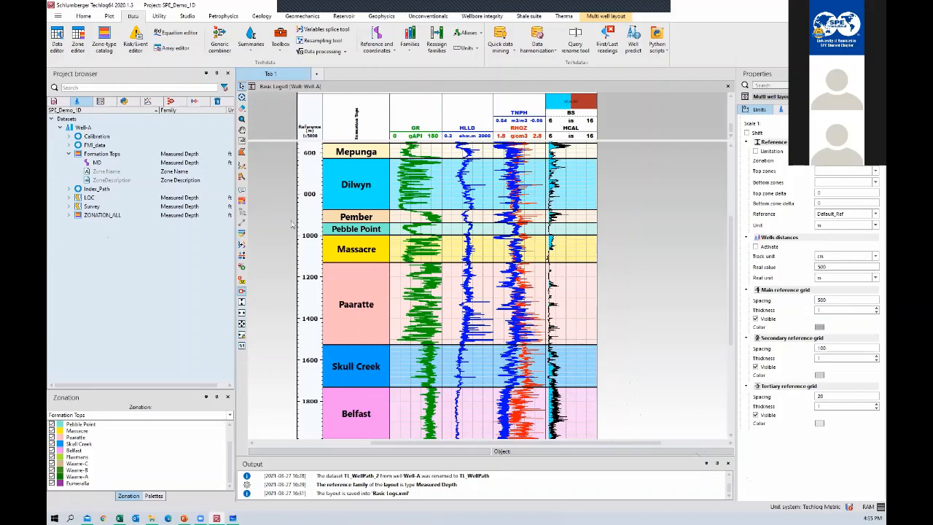
Try moving the Massacre–Paaratte boundary slightly deeper with zonation editing, and cancel the zonation changes.
left_click(241, 205)
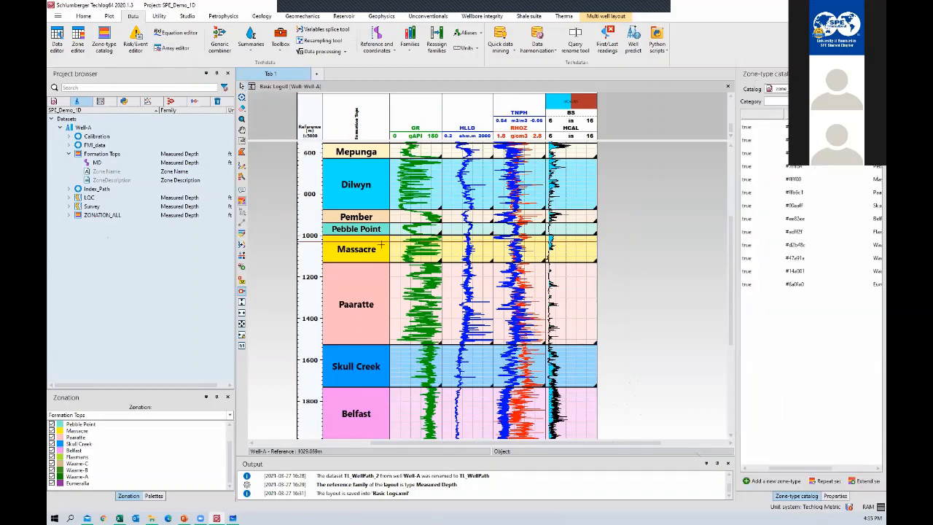
mouse_move(367, 262)
left_mouse_down()
mouse_move(366, 281)
mouse_move(368, 267)
left_mouse_up()
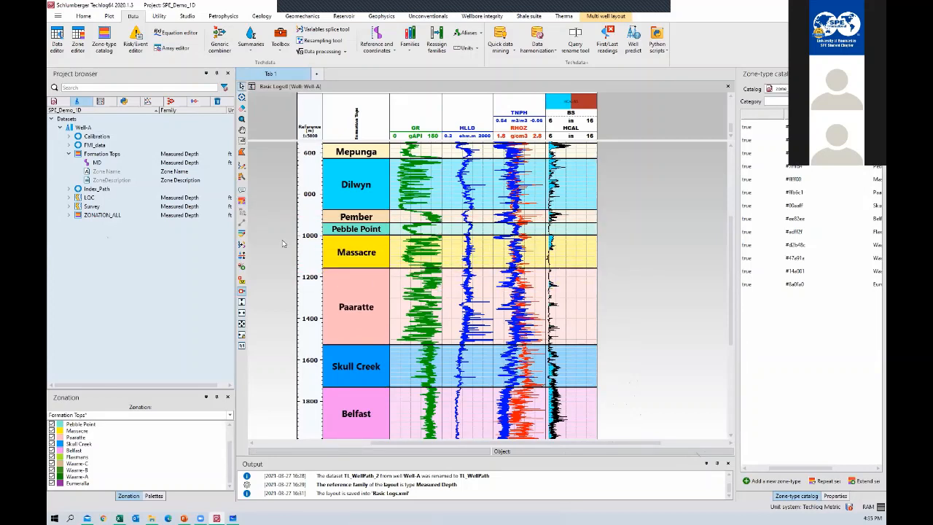
right_click(78, 452)
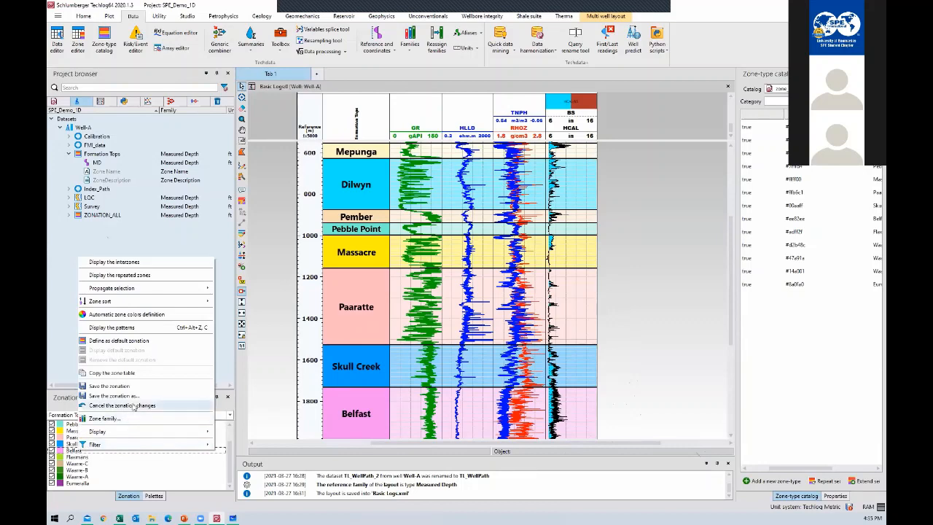
left_click(95, 405)
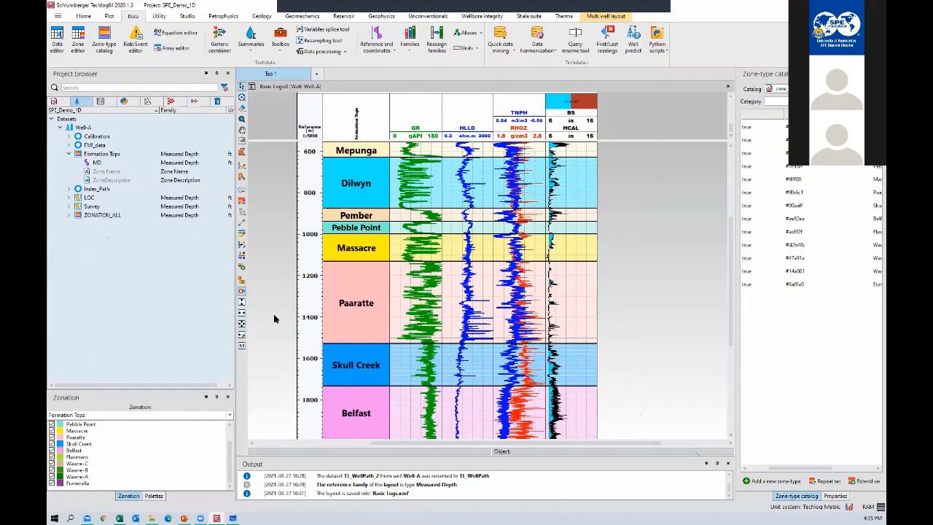
Save the Basic Logs layout, and close both the layout and the Zone-type catalog.
right_click(642, 287)
left_click(652, 287)
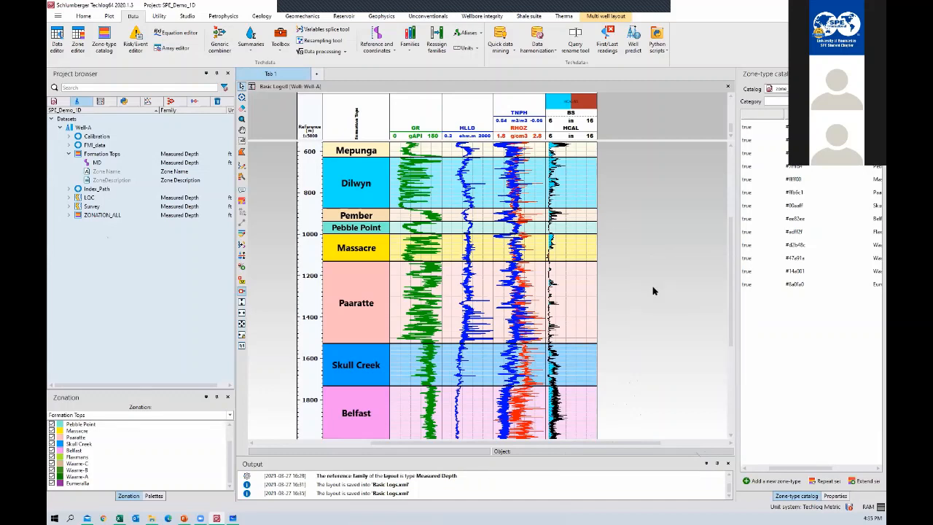
left_click(727, 86)
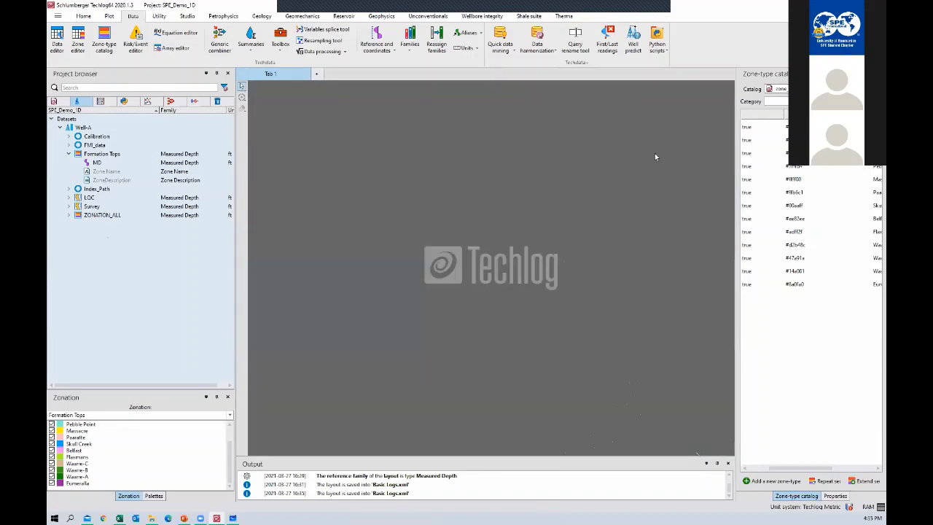
left_click(877, 74)
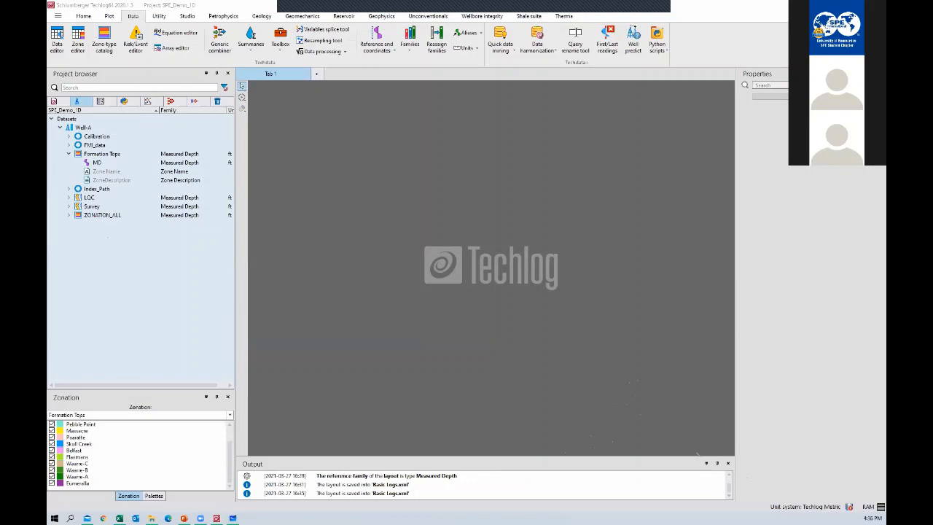
Bring up the Geomechanics tools and collapse the Formation Tops dataset under Well-A.
left_click(314, 18)
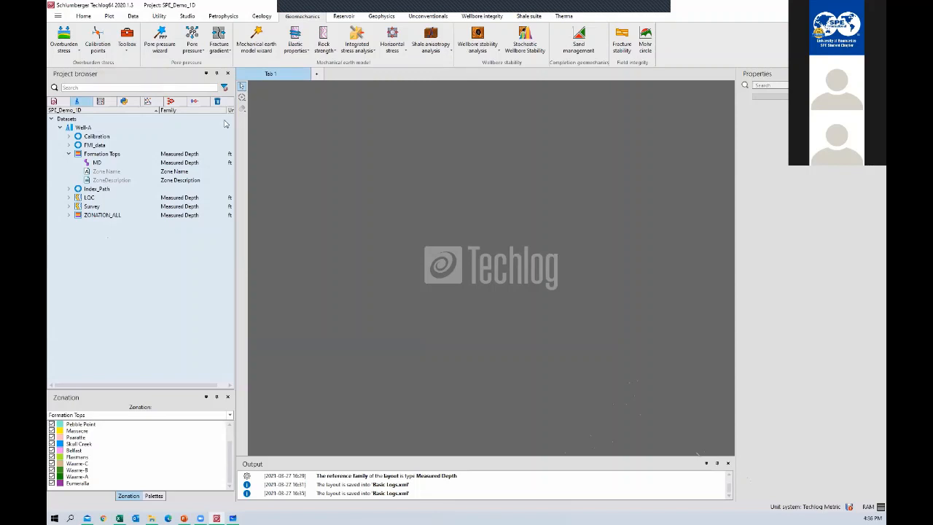
left_click(68, 153)
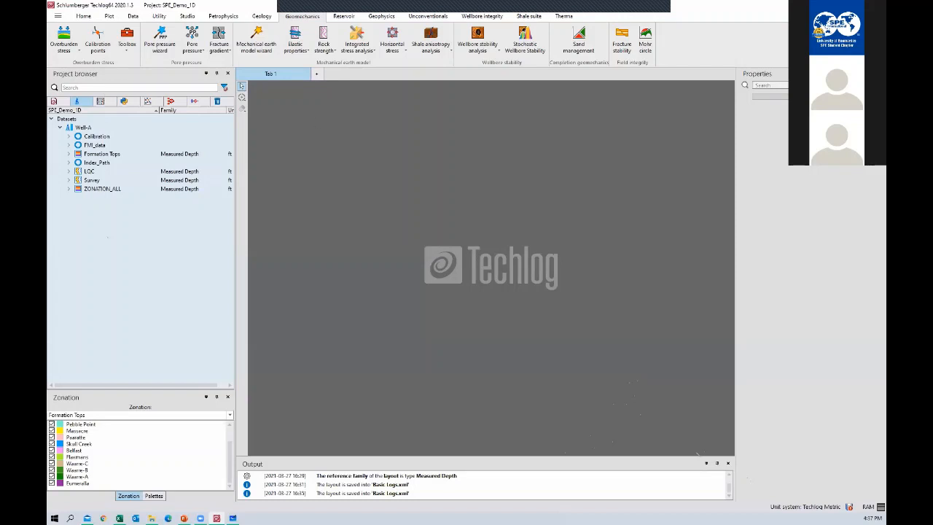
Switch to Microsoft Whiteboard, clear the whole canvas of the GL depth sketch, and return to Techlog.
left_click(232, 518)
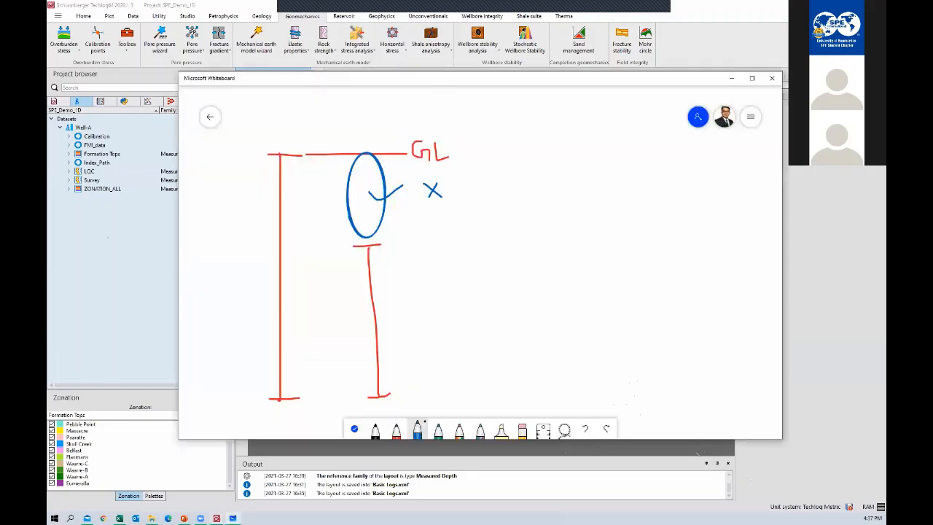
left_click(750, 117)
left_click(650, 334)
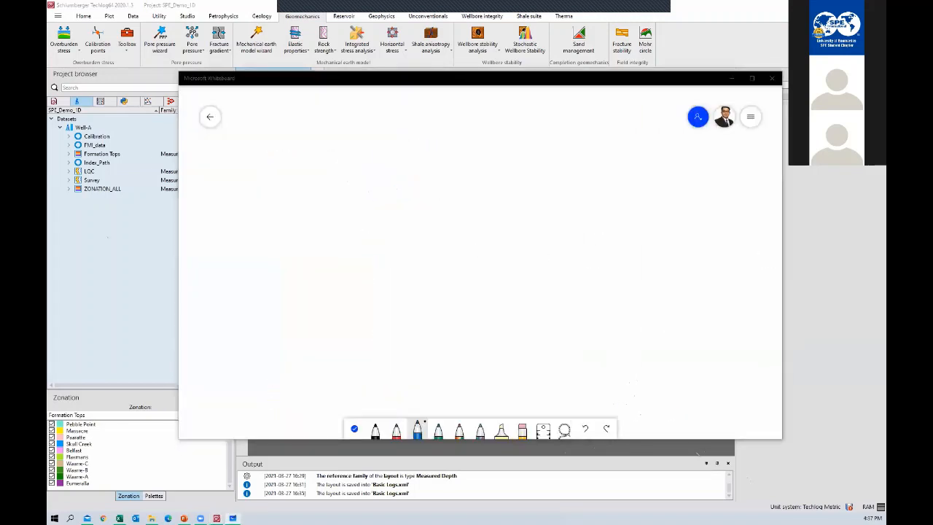
left_click(135, 259)
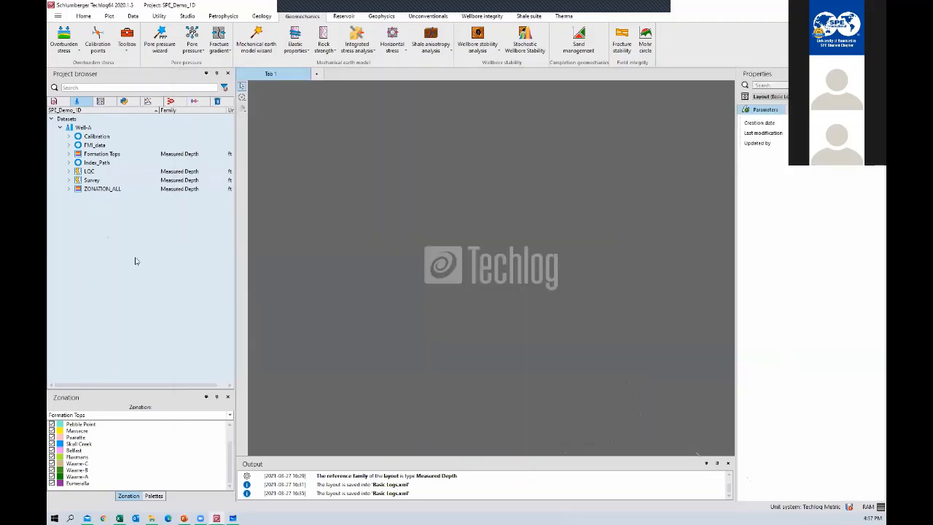